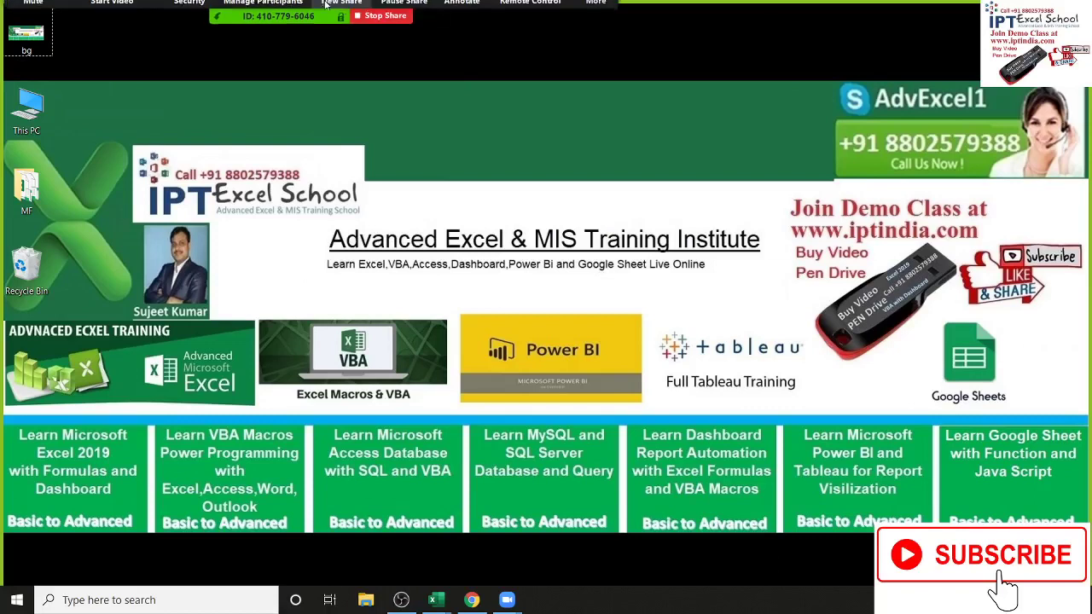
# - Start the meeting recording and refresh the desktop
pyautogui.click(595, 19)
pyautogui.click(614, 79)
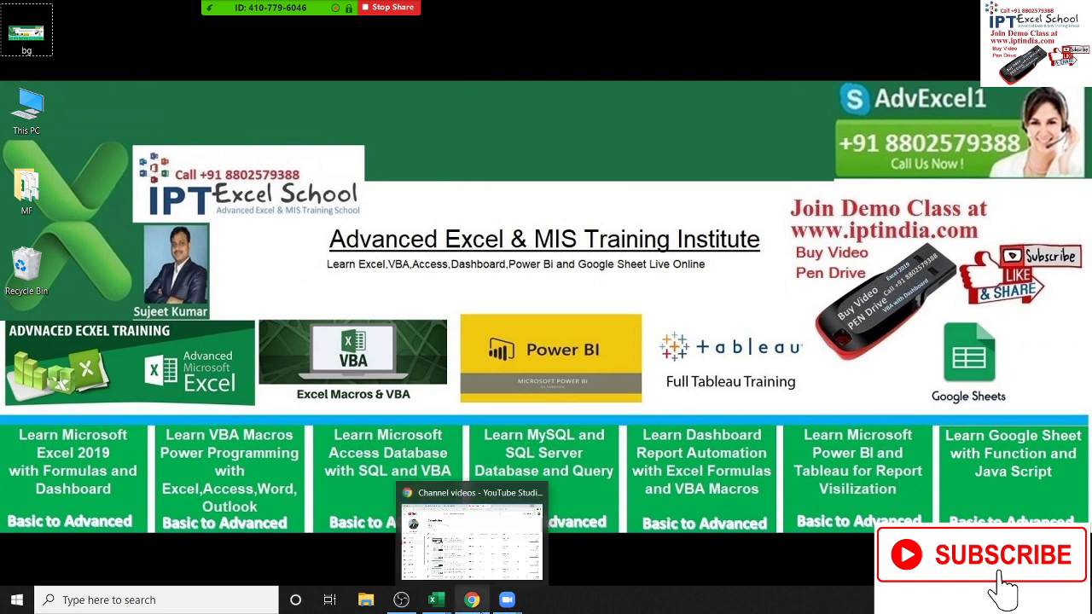
pyautogui.rightClick(453, 198)
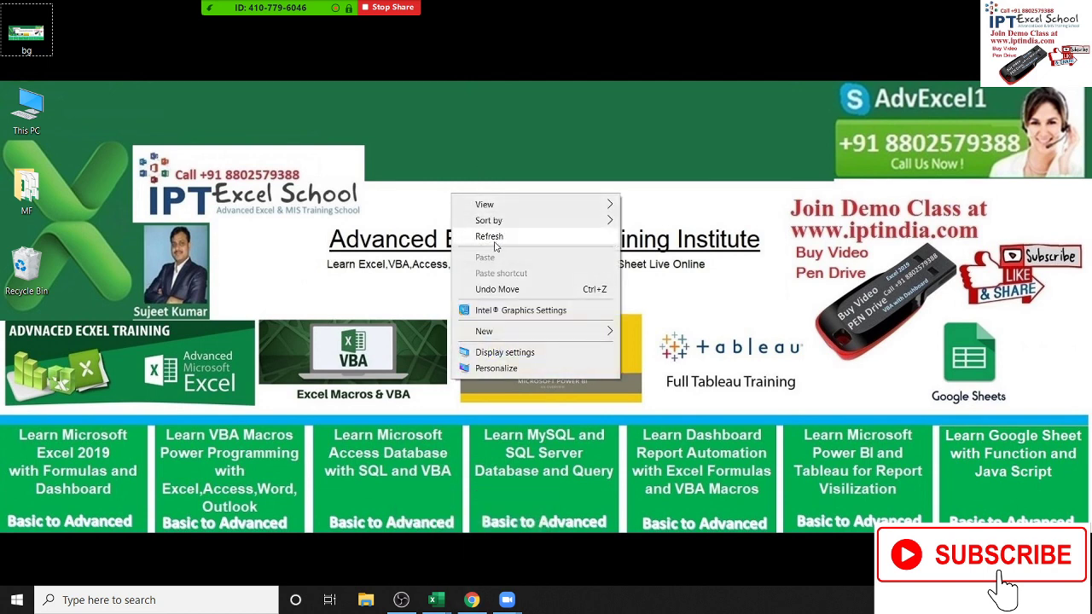
pyautogui.click(493, 237)
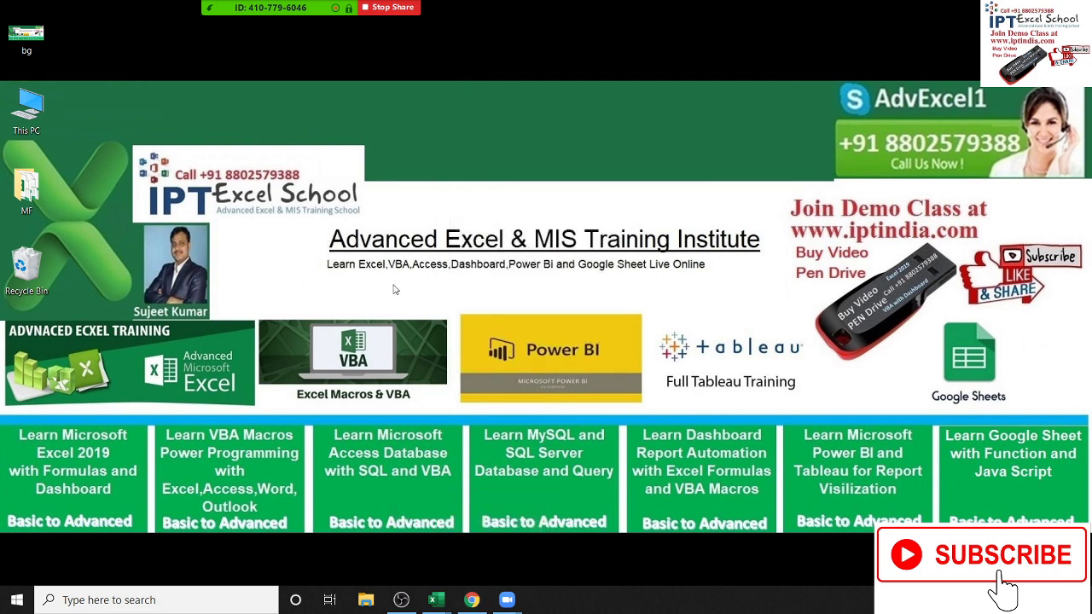
# - Refresh the desktop again and search Windows for 'exce'
pyautogui.moveTo(388, 607)
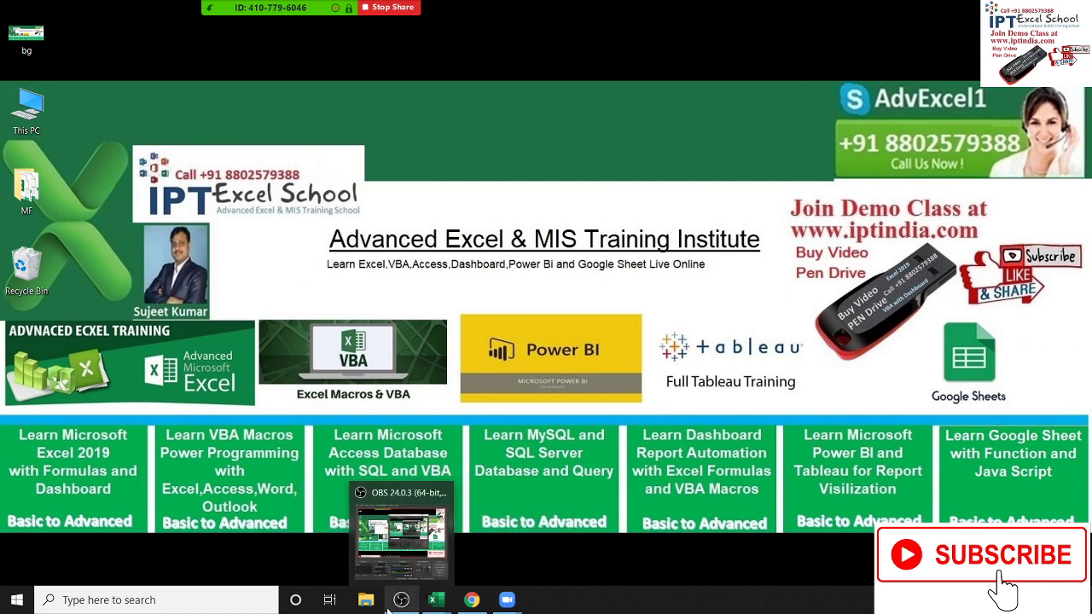
pyautogui.rightClick(398, 290)
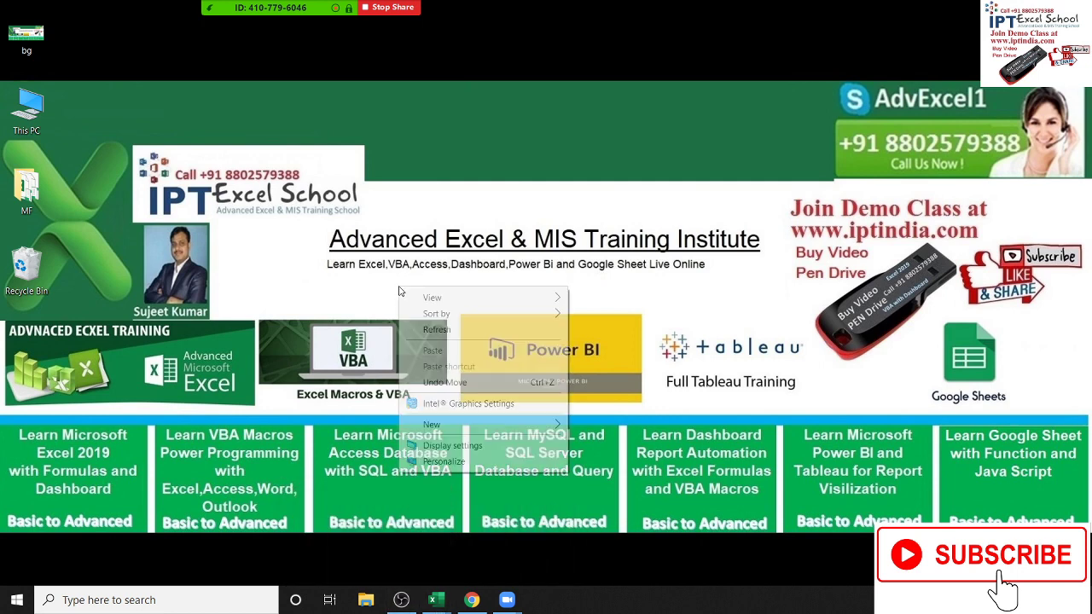
pyautogui.click(453, 333)
pyautogui.moveTo(474, 606)
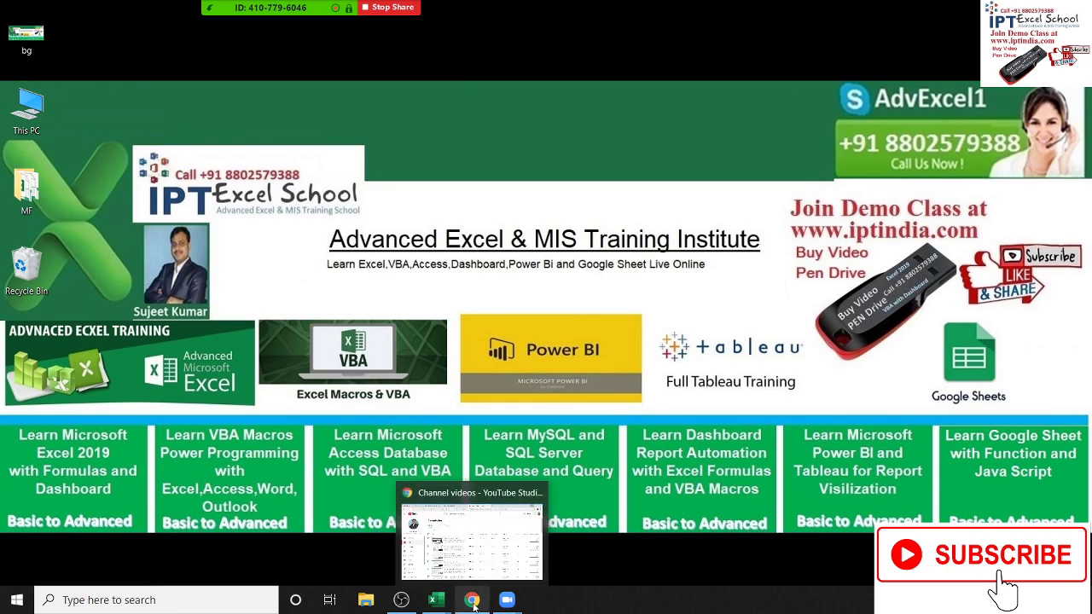
pyautogui.press('super')
pyautogui.write('exce')
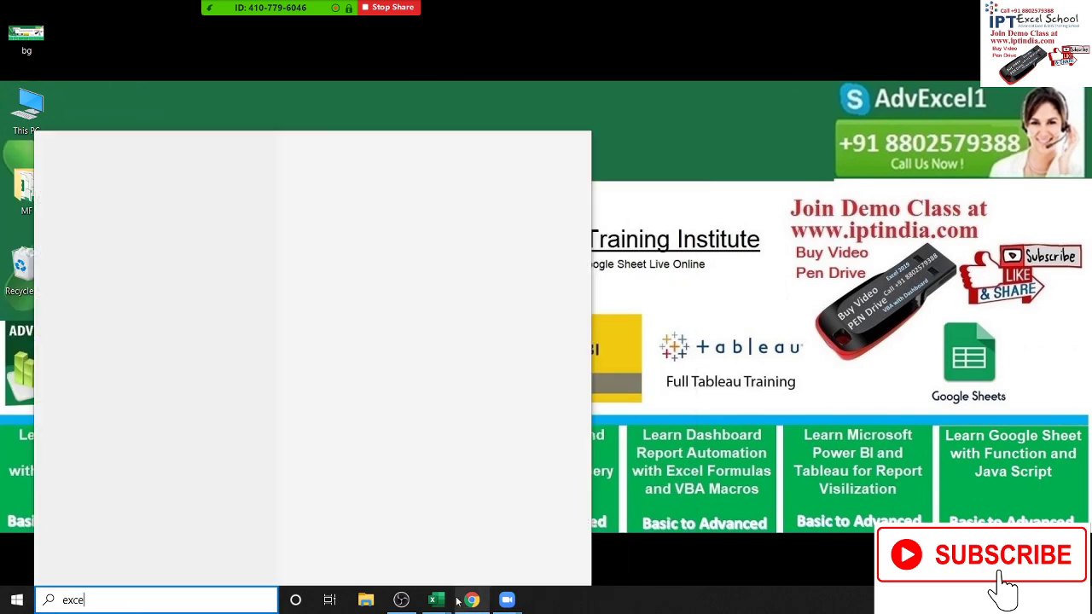
# - Launch Excel maximized with a blank workbook, then open the VBA editor from the Developer tab
pyautogui.click(446, 254)
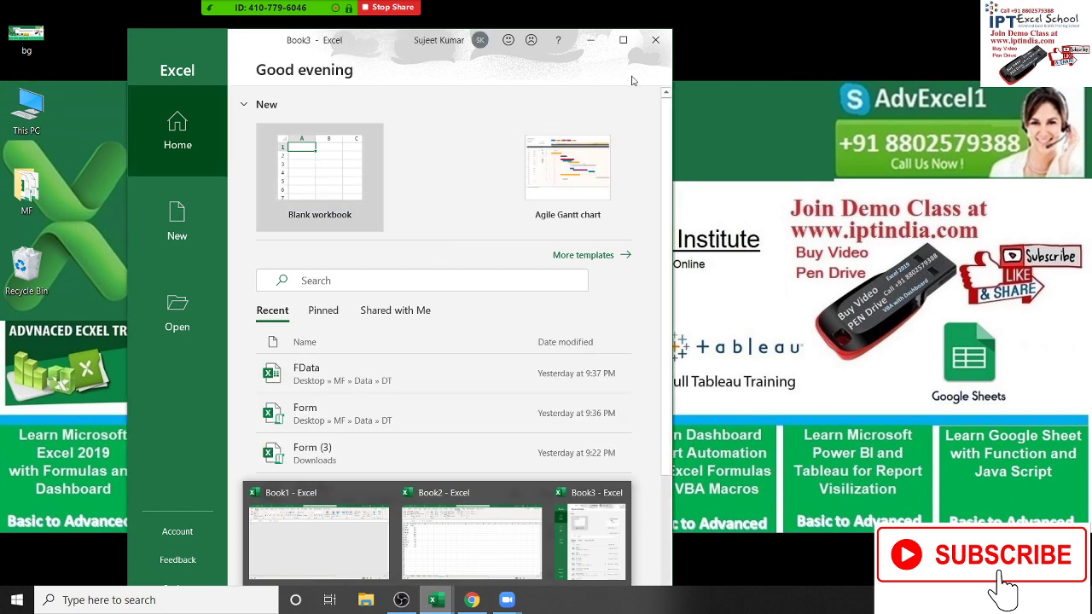
pyautogui.click(622, 41)
pyautogui.click(203, 161)
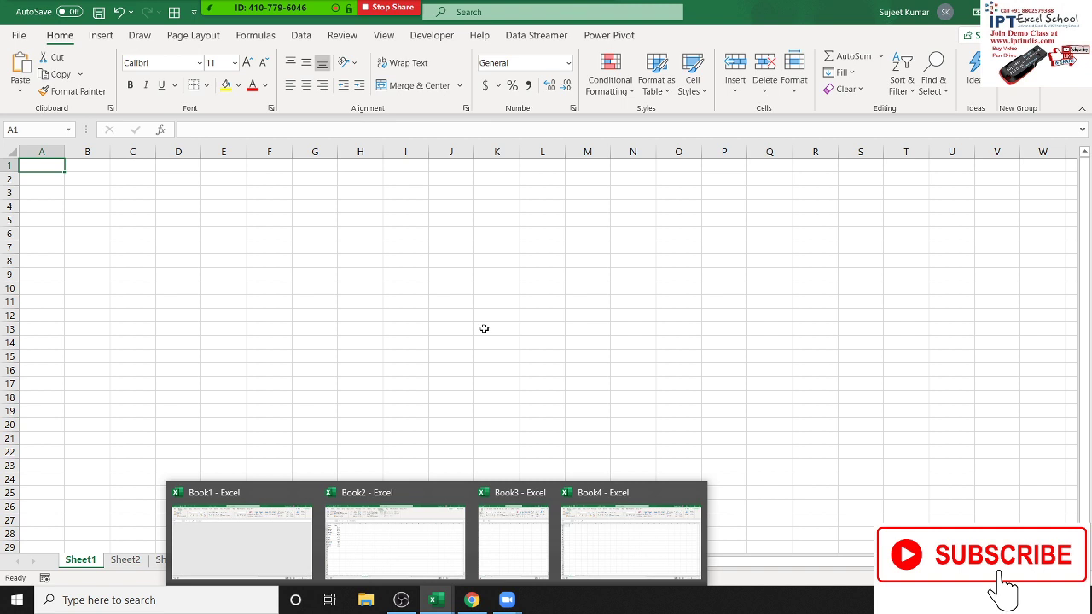
pyautogui.click(482, 328)
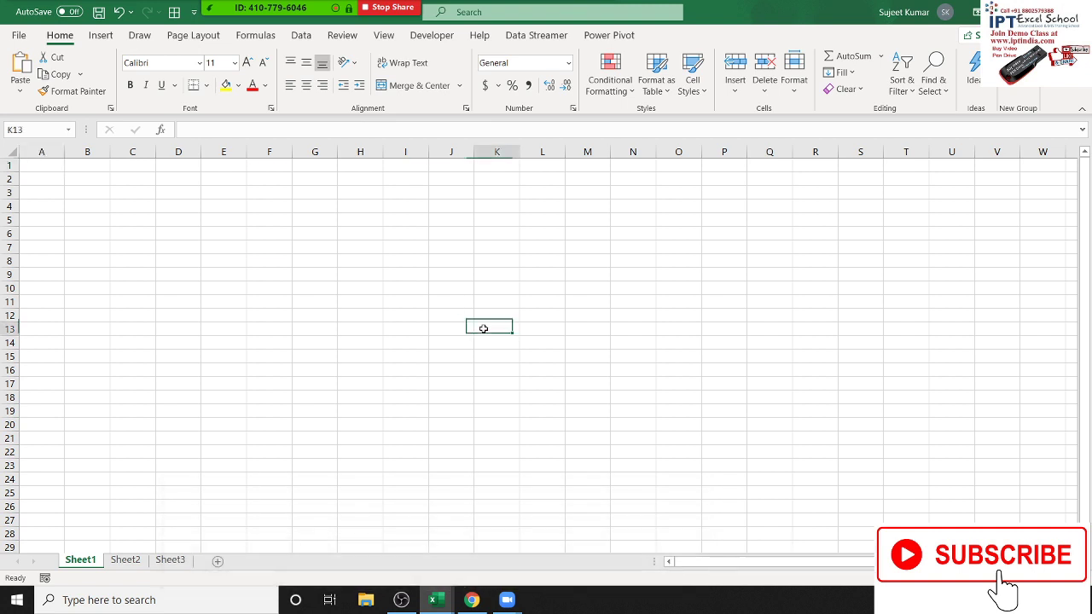
pyautogui.click(415, 38)
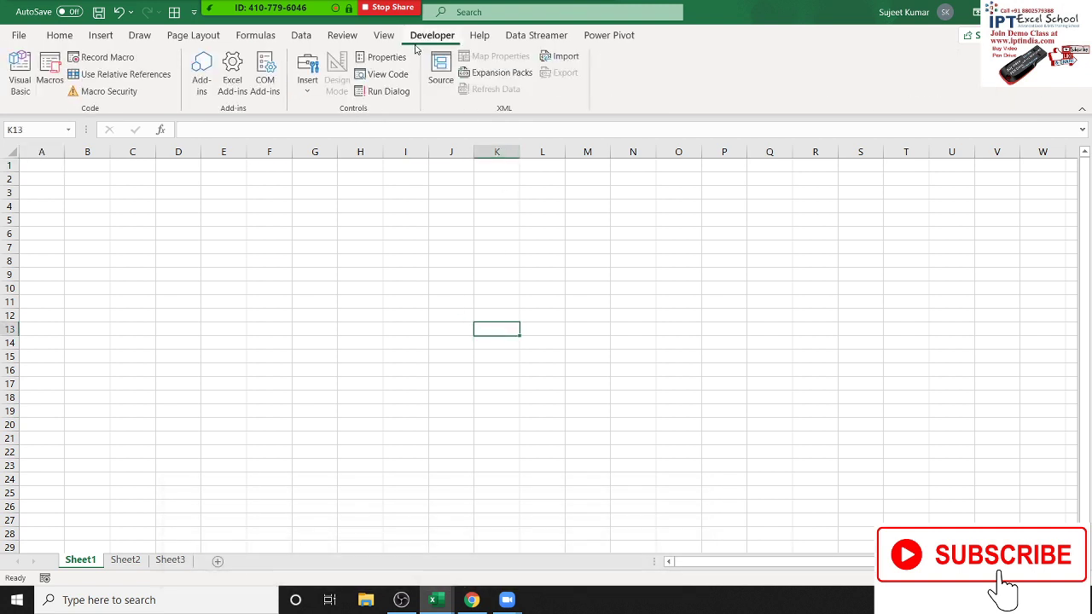
pyautogui.click(16, 72)
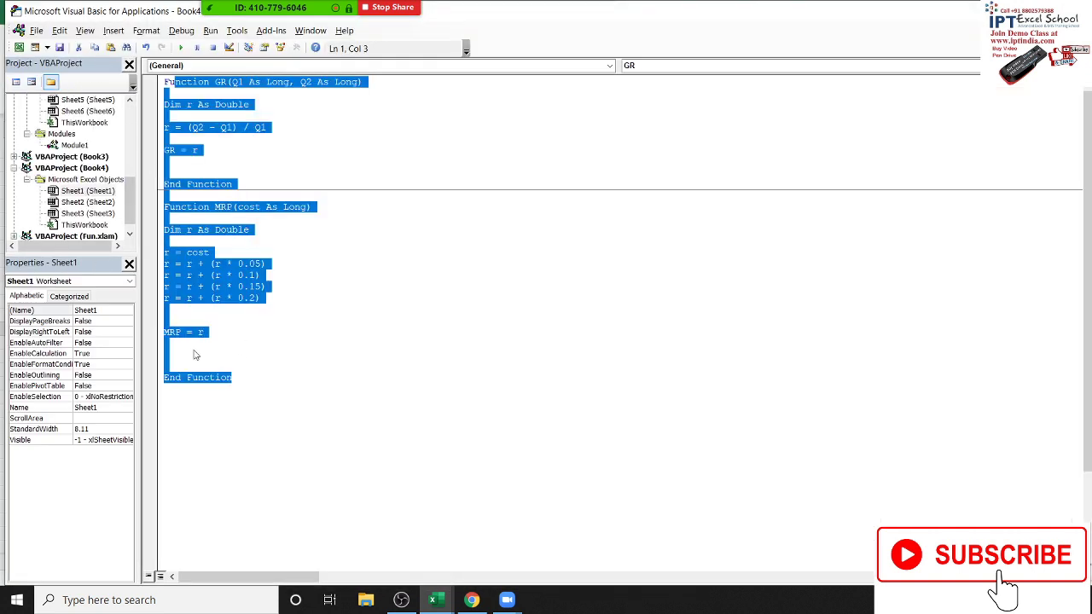
# - Expand VBAProject (Book4) and insert a new empty Module1
pyautogui.doubleClick(25, 168)
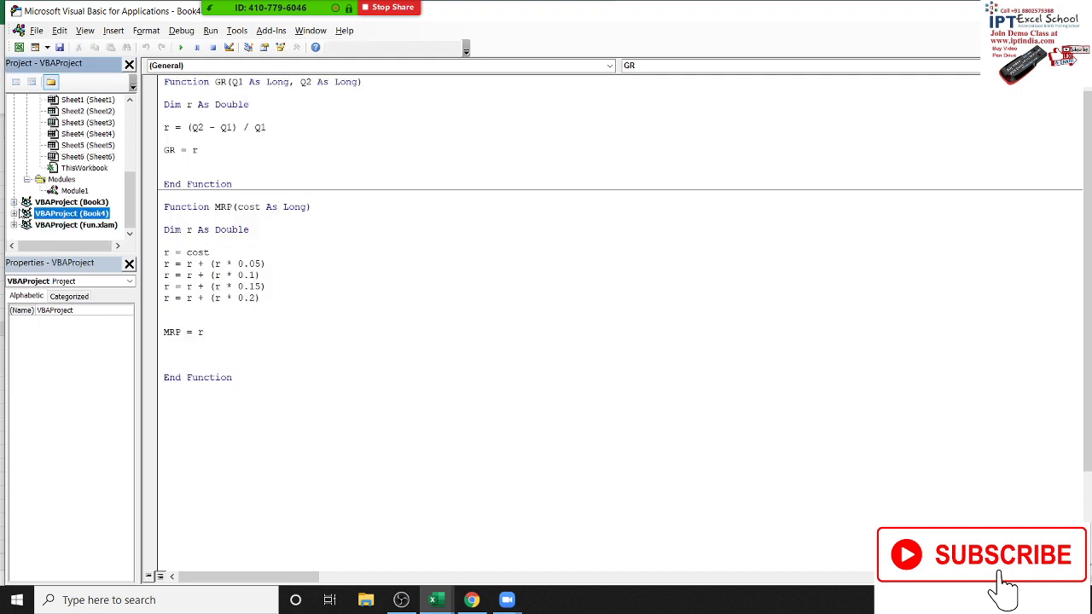
pyautogui.click(15, 214)
pyautogui.click(68, 190)
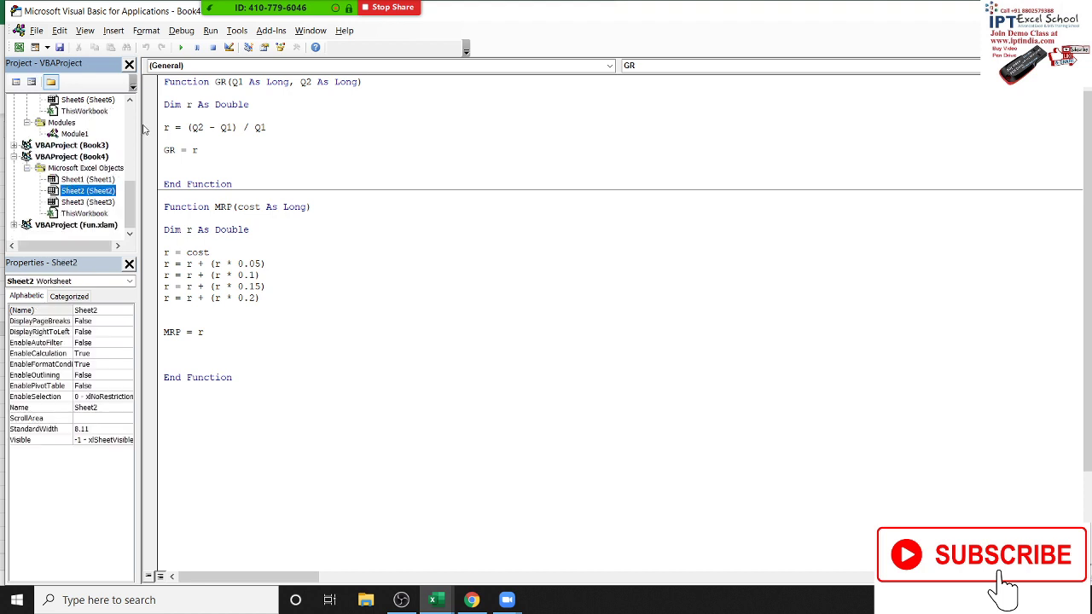
pyautogui.click(110, 34)
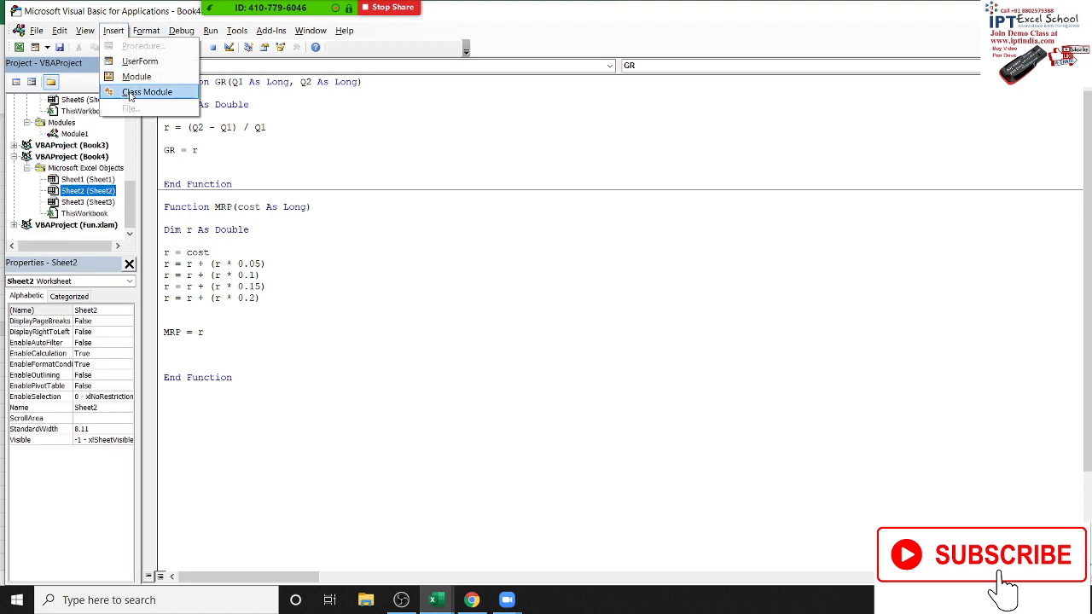
pyautogui.click(133, 77)
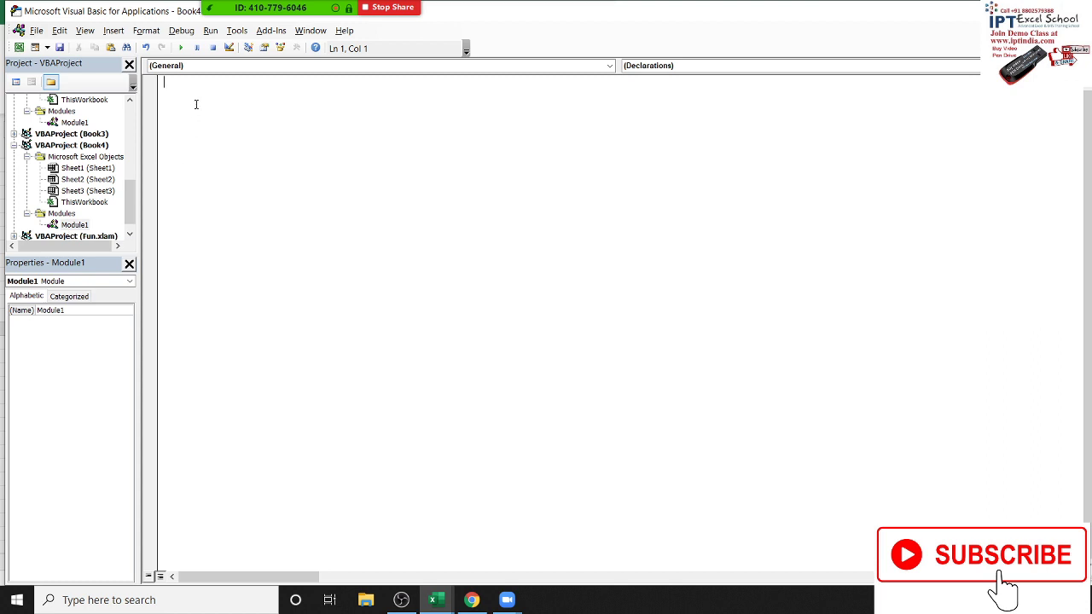
# - Declare Sub rr(), removing the stray backtick and leaving blank lines in its body
pyautogui.write('sub rr')
pyautogui.write('()')
pyautogui.press('Return')
pyautogui.write('`')
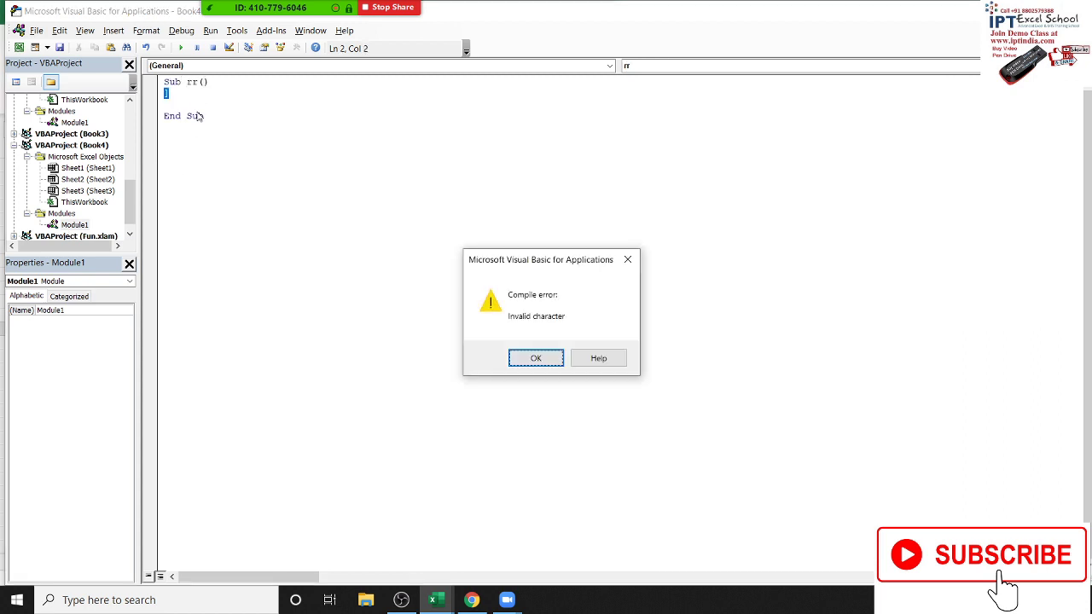
pyautogui.press('Return')
pyautogui.press('BackSpace')
pyautogui.press('Return')
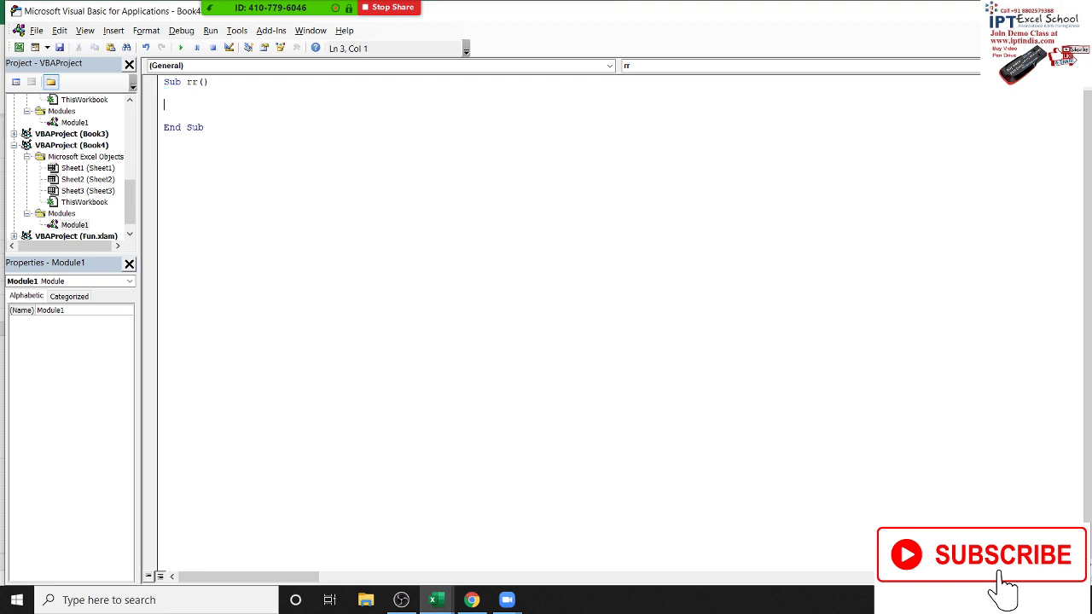
pyautogui.press('Return')
pyautogui.click(165, 104)
# - Type sheet1 as the macro's first code line and select Sheet1 in the Project tree
pyautogui.write('sheet')
pyautogui.write('1')
pyautogui.click(69, 168)
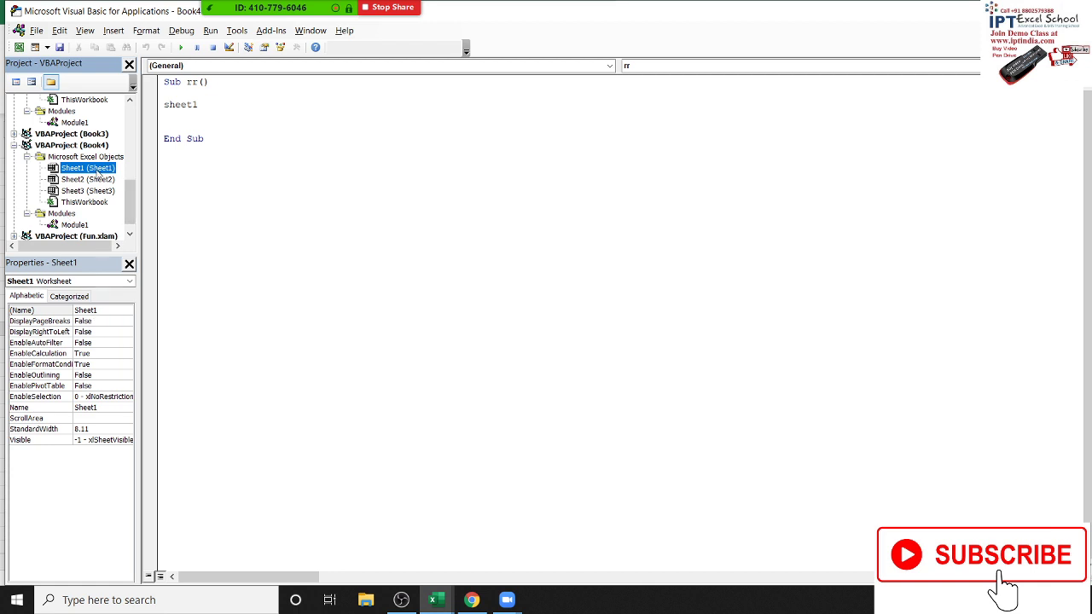
# - Rename the Sheet1 tab to JAN in Excel and return to the VBA editor
pyautogui.hotkey('alt', 'F11')
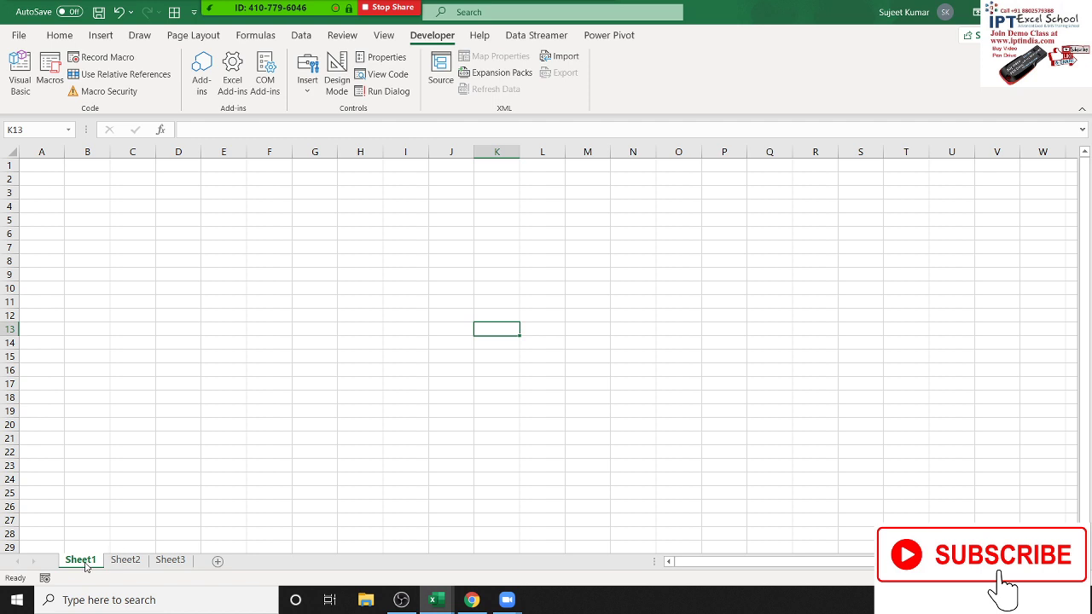
pyautogui.doubleClick(81, 559)
pyautogui.write('JAN')
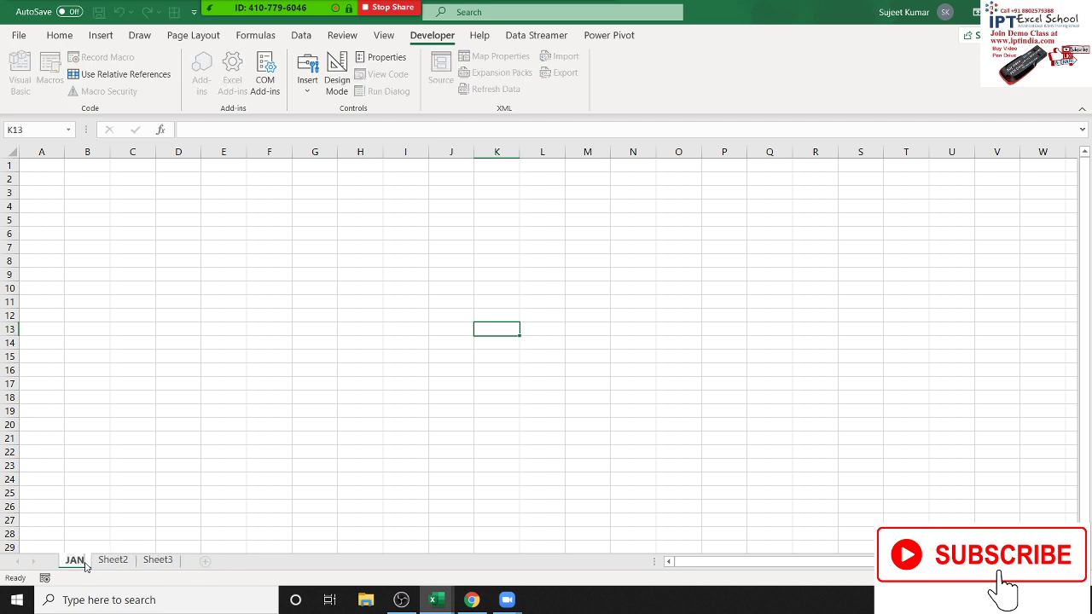
pyautogui.click(157, 548)
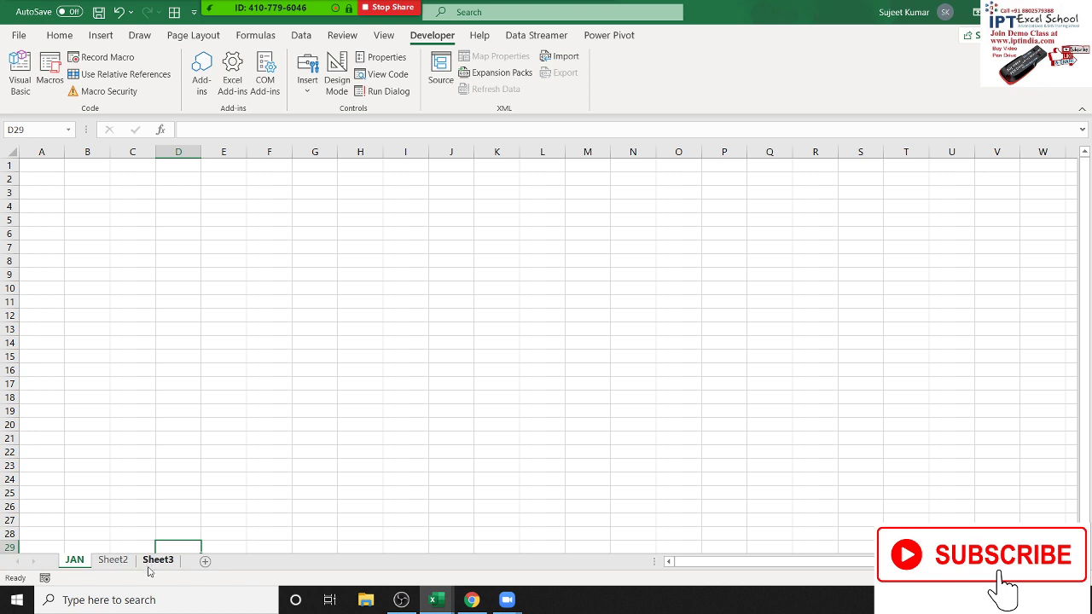
pyautogui.hotkey('alt', 'F11')
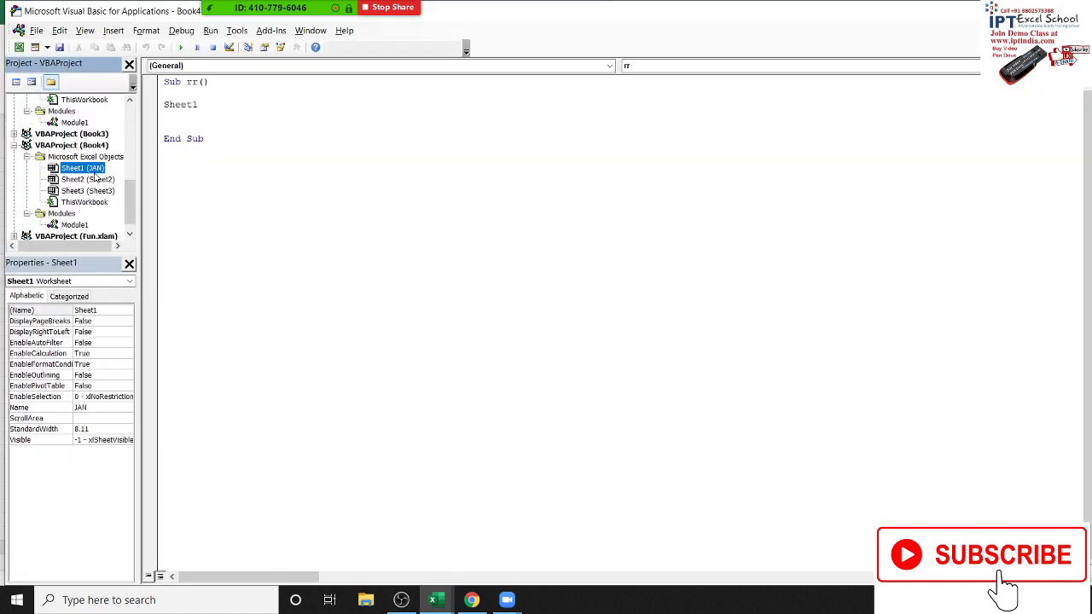
# - Add Sheets("Jan") and Sheets(1) lines below sheet1 in rr, then switch to Excel
pyautogui.click(224, 104)
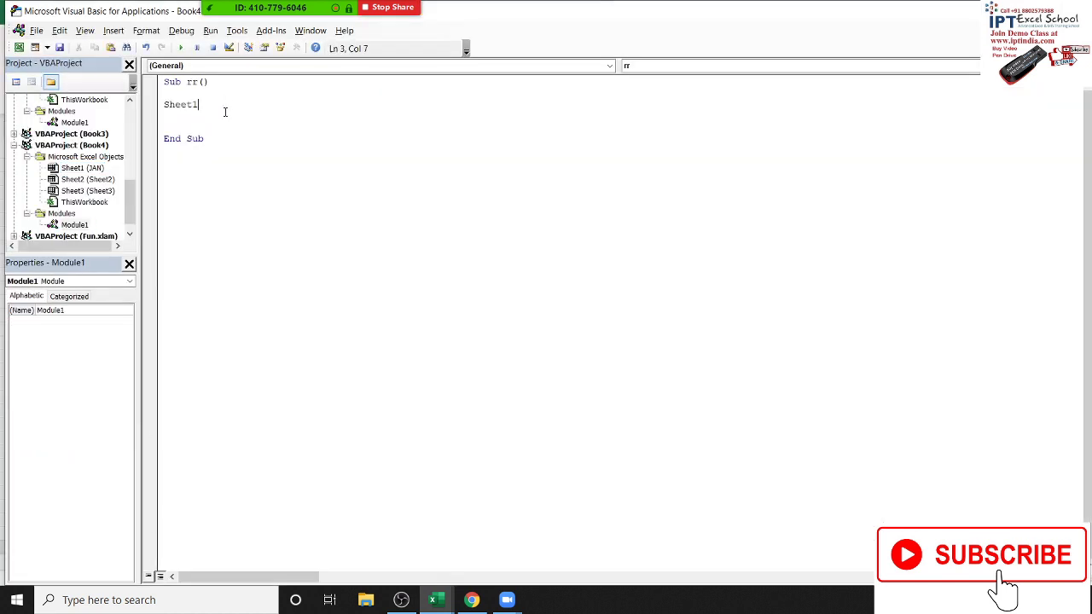
pyautogui.press('Return')
pyautogui.write('she')
pyautogui.write('ets(')
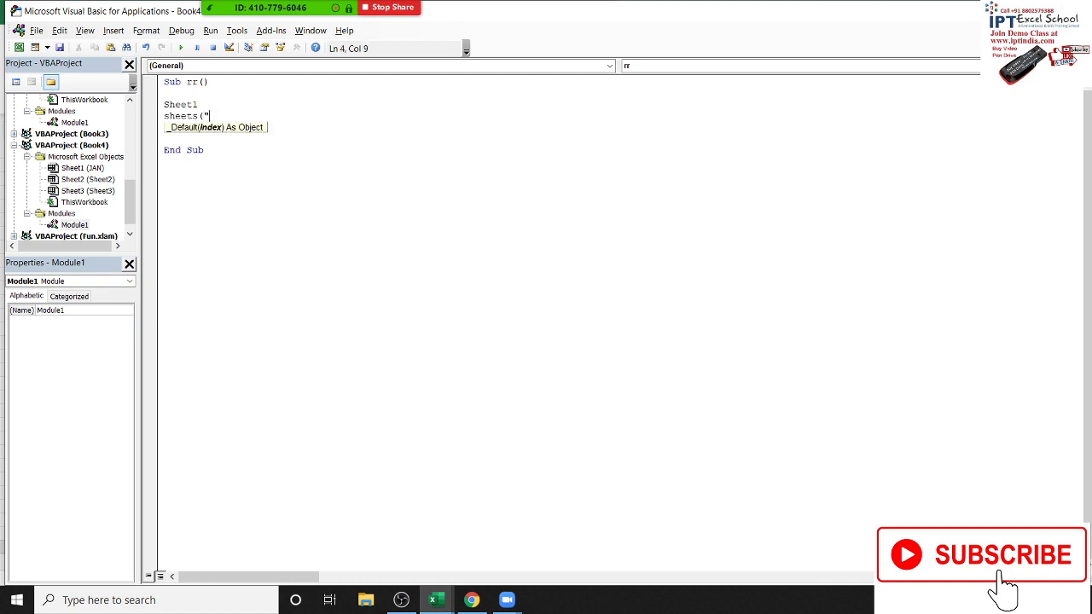
pyautogui.write('Jan')
pyautogui.write('")')
pyautogui.press('Return')
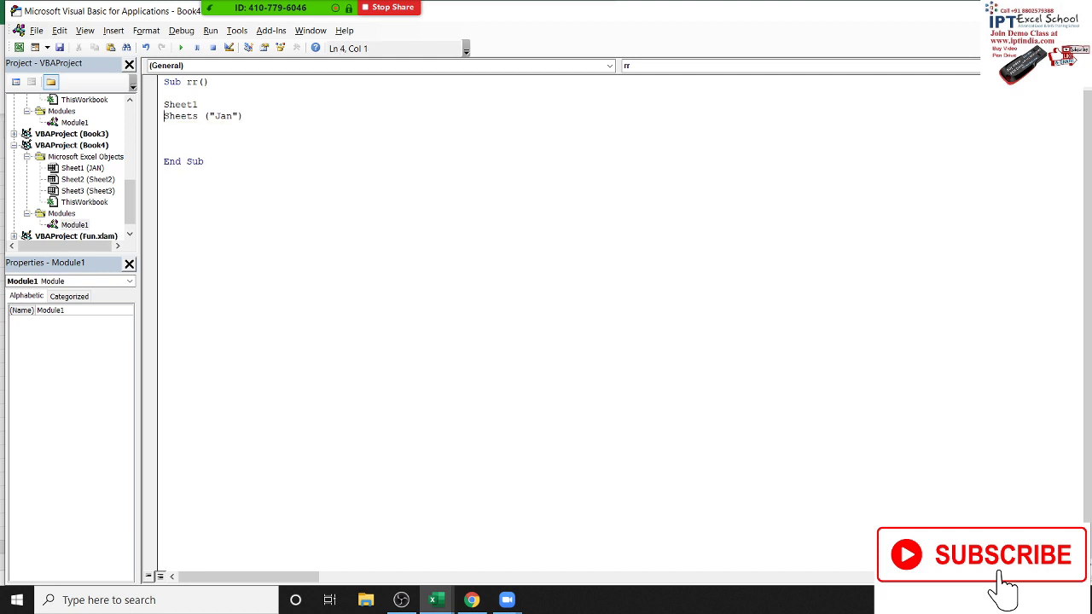
pyautogui.hotkey('shift', 'Up')
pyautogui.hotkey('shift', 'Down')
pyautogui.hotkey('shift', 'Down')
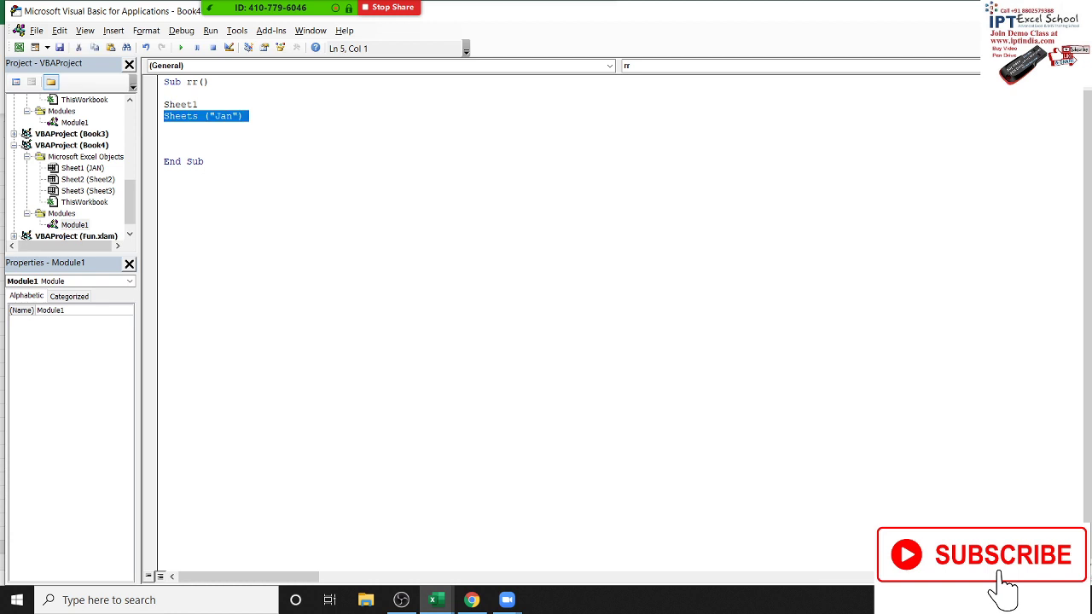
pyautogui.press('Right')
pyautogui.write('ets ')
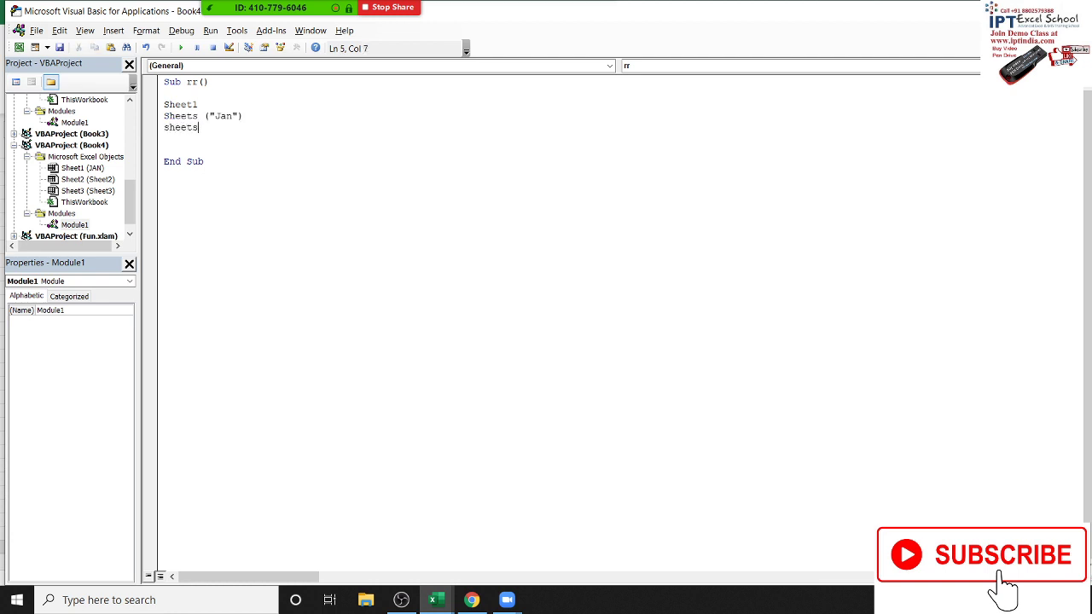
pyautogui.write('(1)')
pyautogui.press('Return')
pyautogui.hotkey('alt', 'F11')
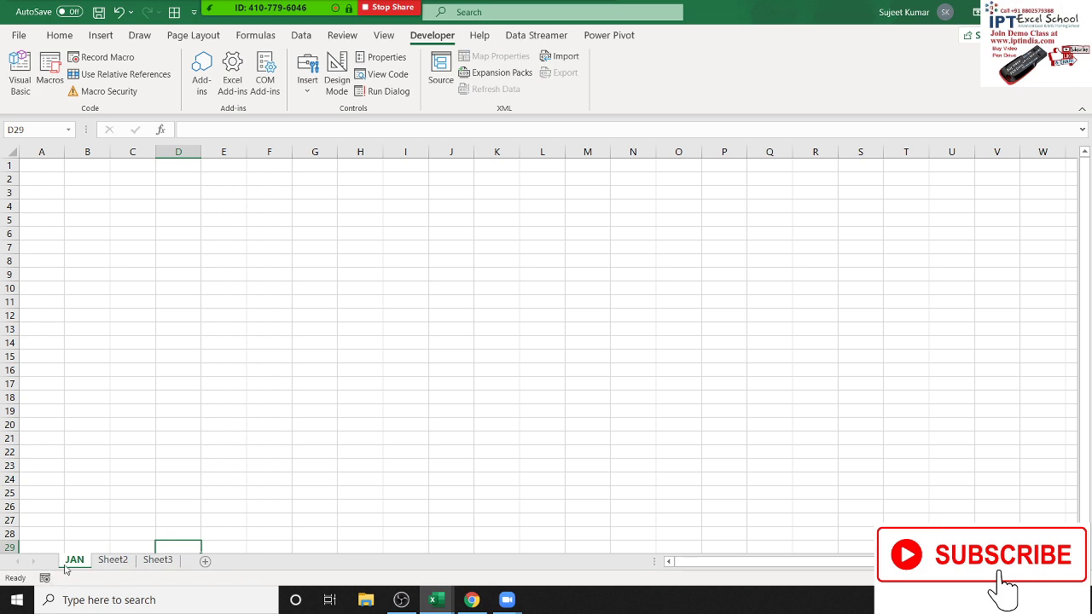
# - Drag the JAN tab after Sheet3 and add a new Sheet4
pyautogui.click(106, 569)
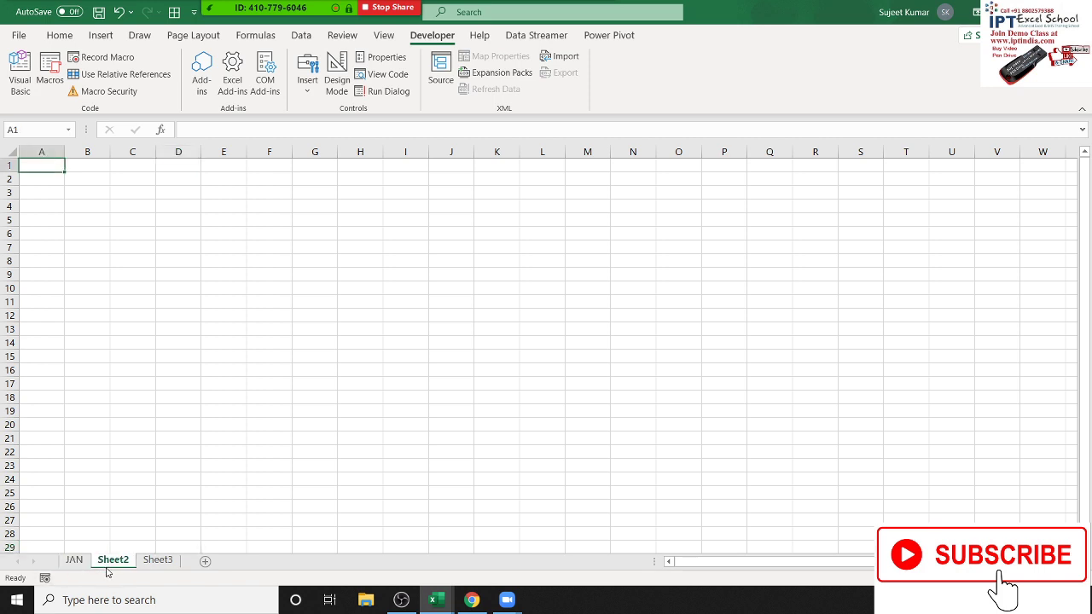
pyautogui.click(166, 570)
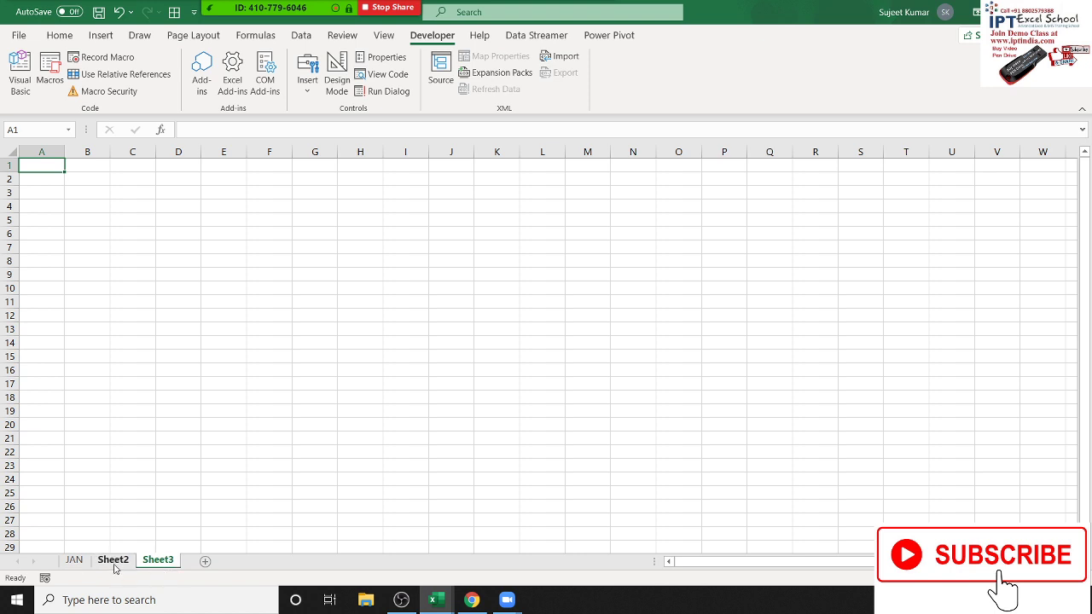
pyautogui.moveTo(89, 568); pyautogui.dragTo(192, 564)
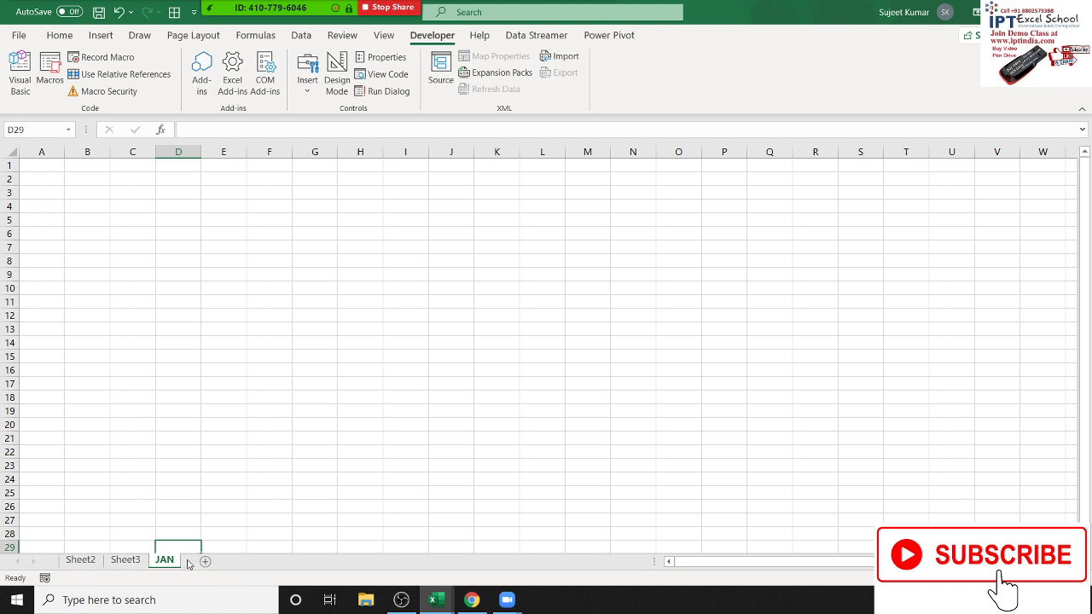
pyautogui.click(233, 560)
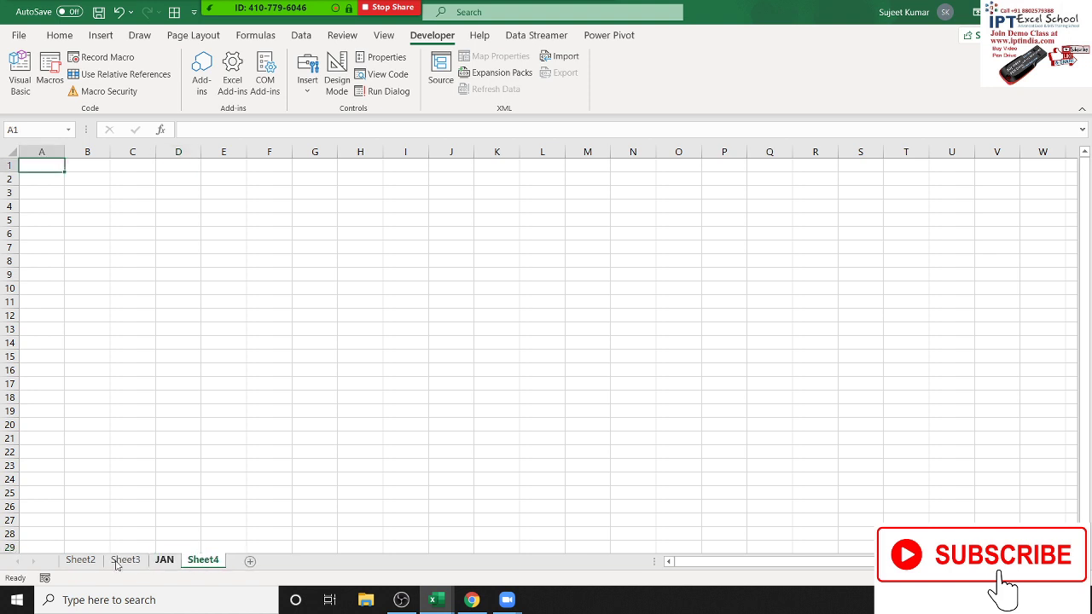
# - Click through the sheet tabs ending on Sheet4, then return to the VBA editor
pyautogui.click(81, 559)
pyautogui.click(125, 560)
pyautogui.click(165, 563)
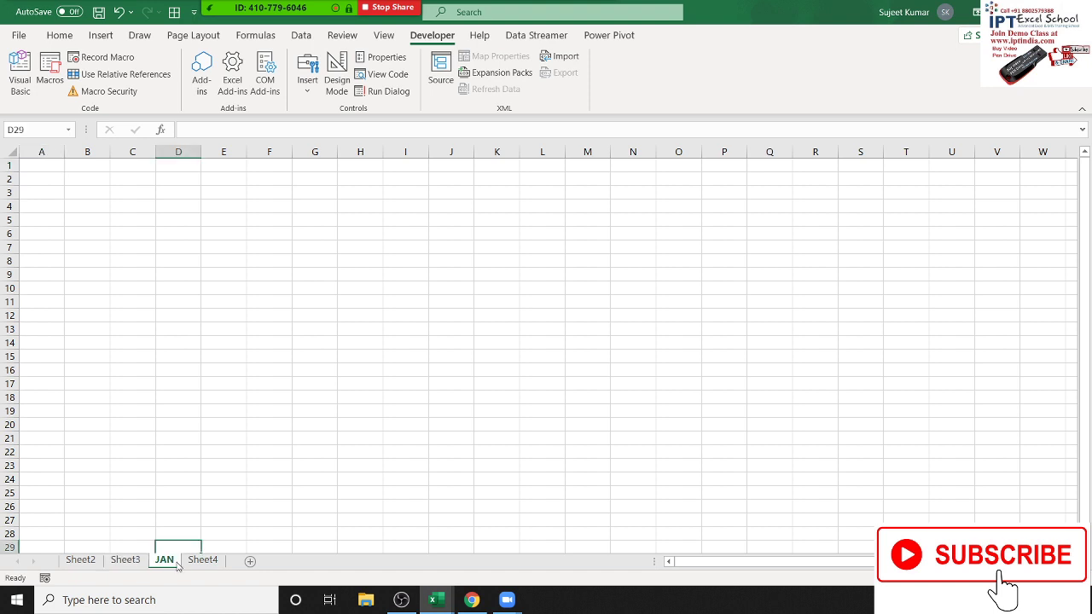
pyautogui.click(202, 560)
pyautogui.click(175, 563)
pyautogui.click(202, 563)
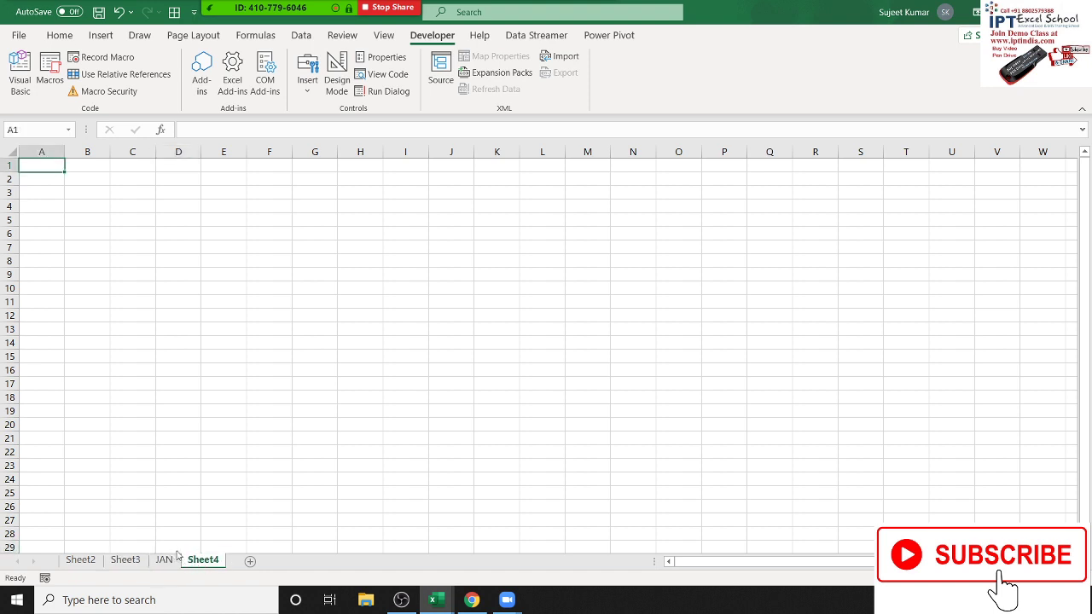
pyautogui.hotkey('alt', 'F11')
pyautogui.write('ac')
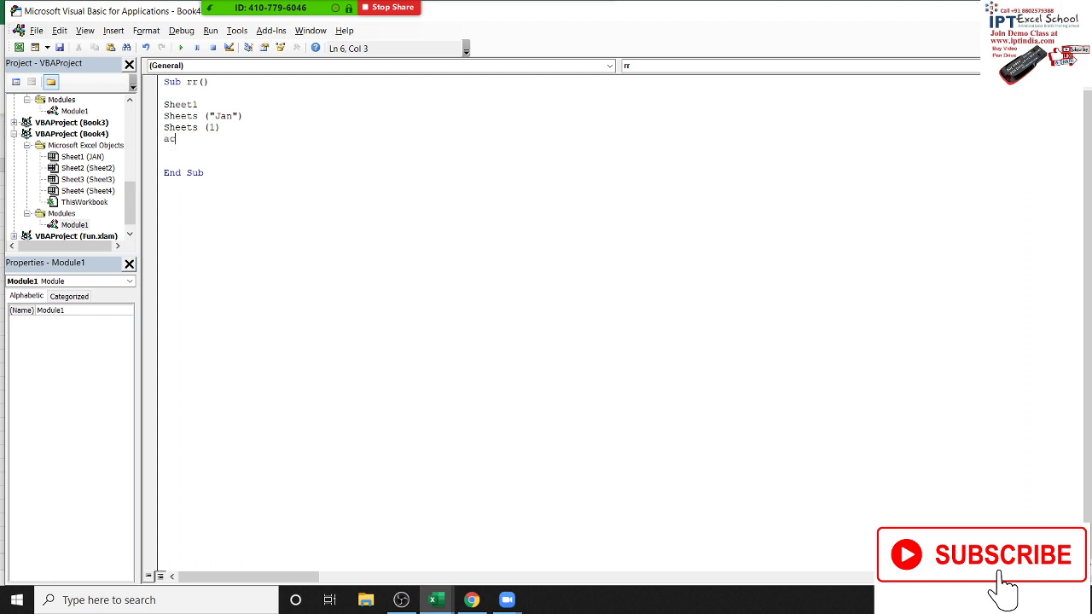
# - Complete the sixth line as ActiveSheet and glance at the workbook
pyautogui.write('tivesh')
pyautogui.write('eet')
pyautogui.hotkey('alt', 'F11')
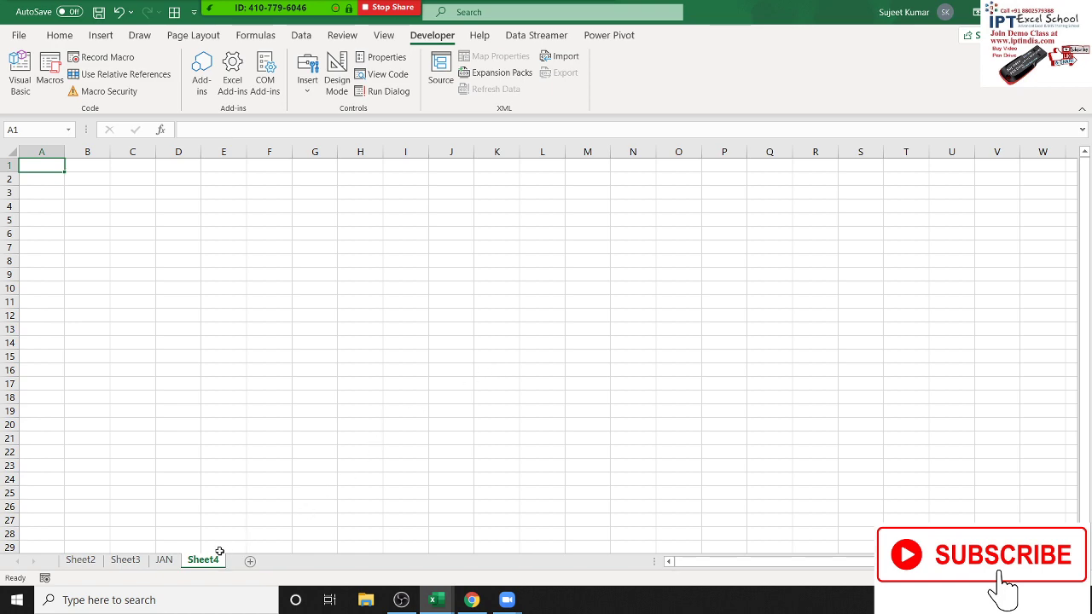
pyautogui.hotkey('alt', 'F11')
# - Highlight the references Sheet1, Sheets("Jan"), Sheets(1) and ActiveSheet in turn, then switch to Excel
pyautogui.moveTo(227, 139)
pyautogui.mouseDown()
pyautogui.moveTo(186, 116)
pyautogui.moveTo(164, 82)
pyautogui.mouseUp()
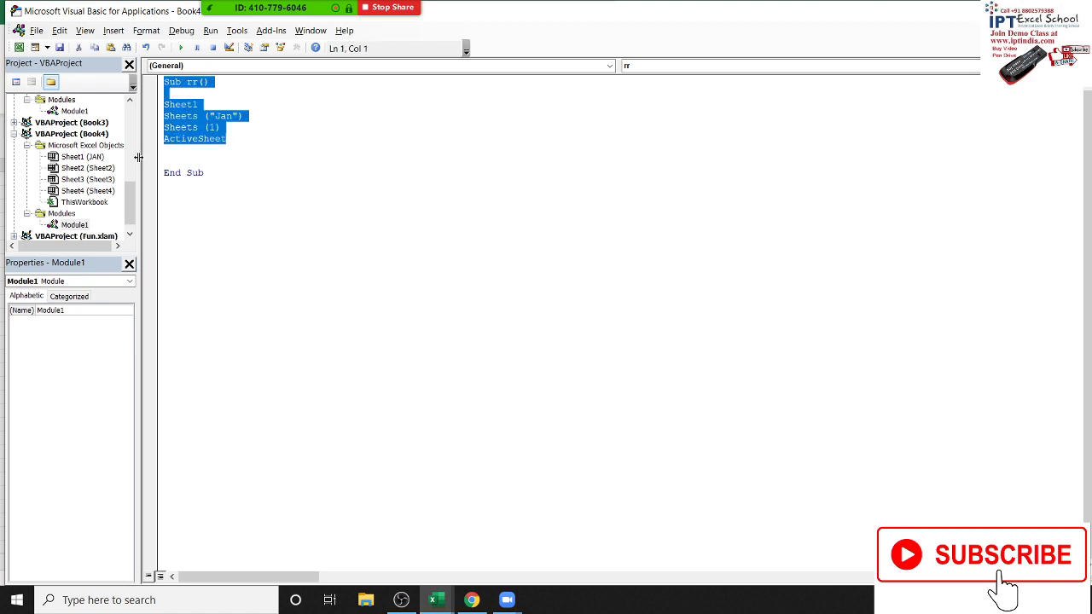
pyautogui.moveTo(229, 141); pyautogui.dragTo(148, 106)
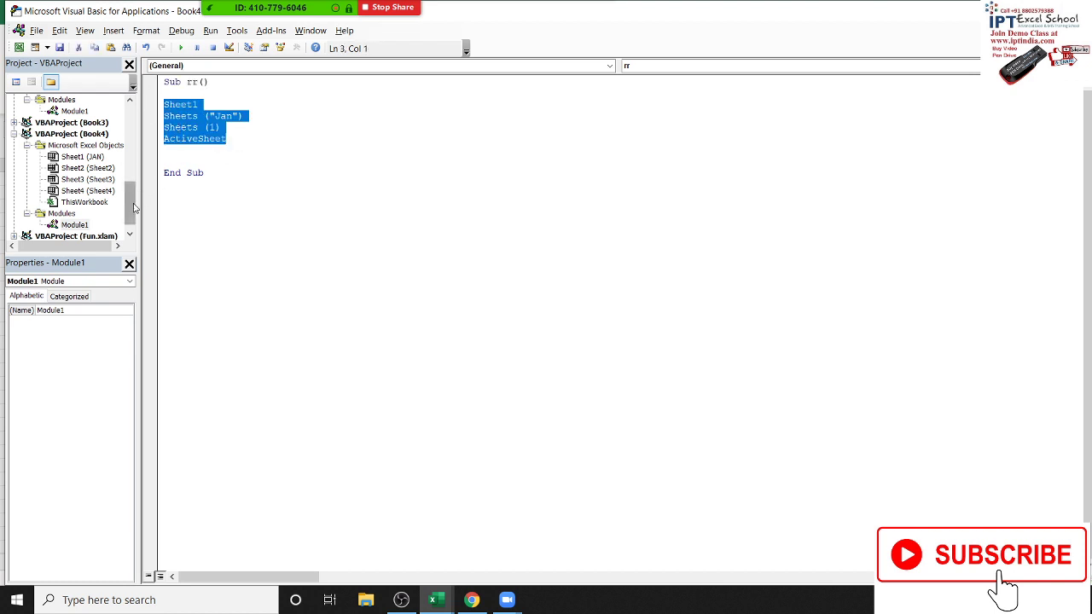
pyautogui.doubleClick(186, 108)
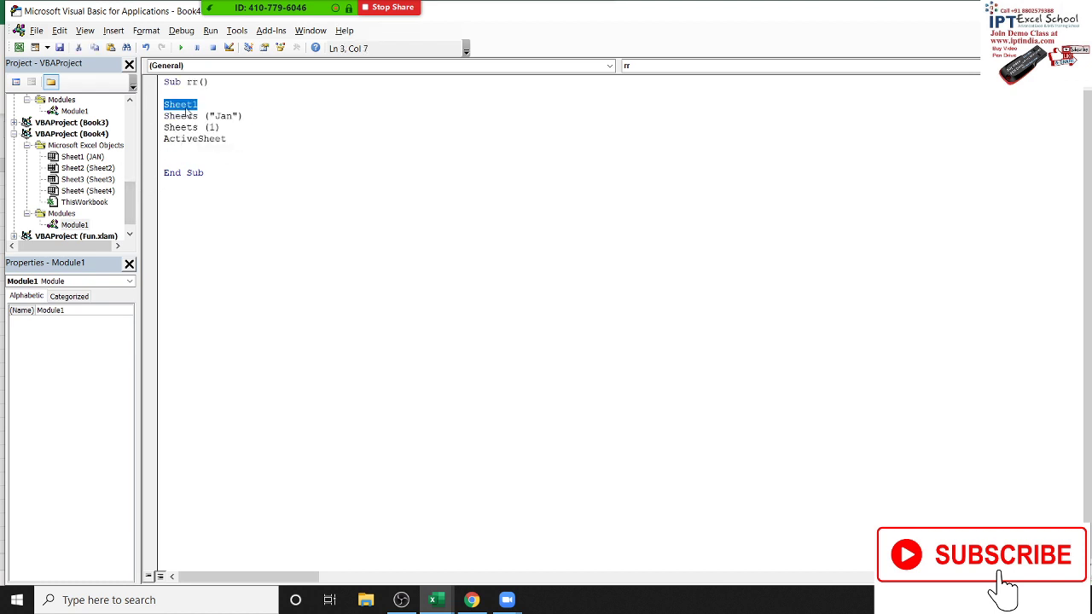
pyautogui.doubleClick(188, 116)
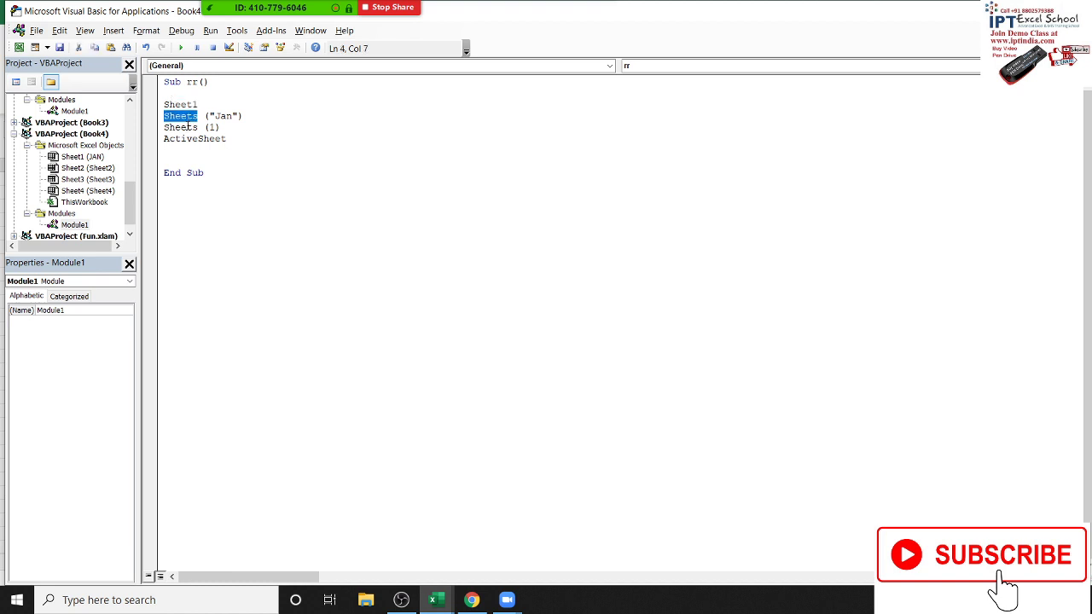
pyautogui.doubleClick(188, 127)
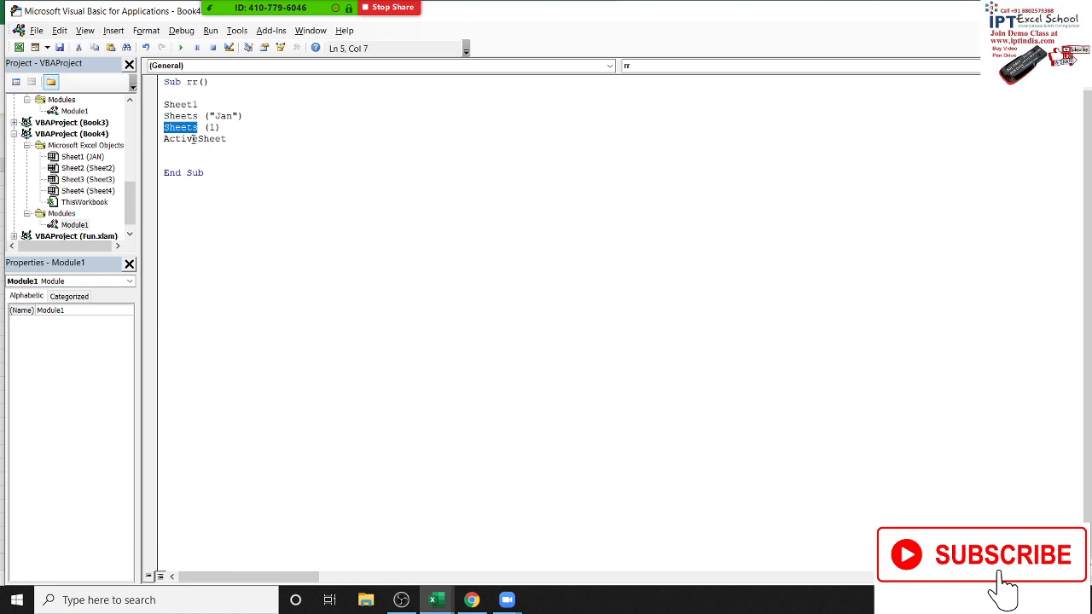
pyautogui.doubleClick(194, 139)
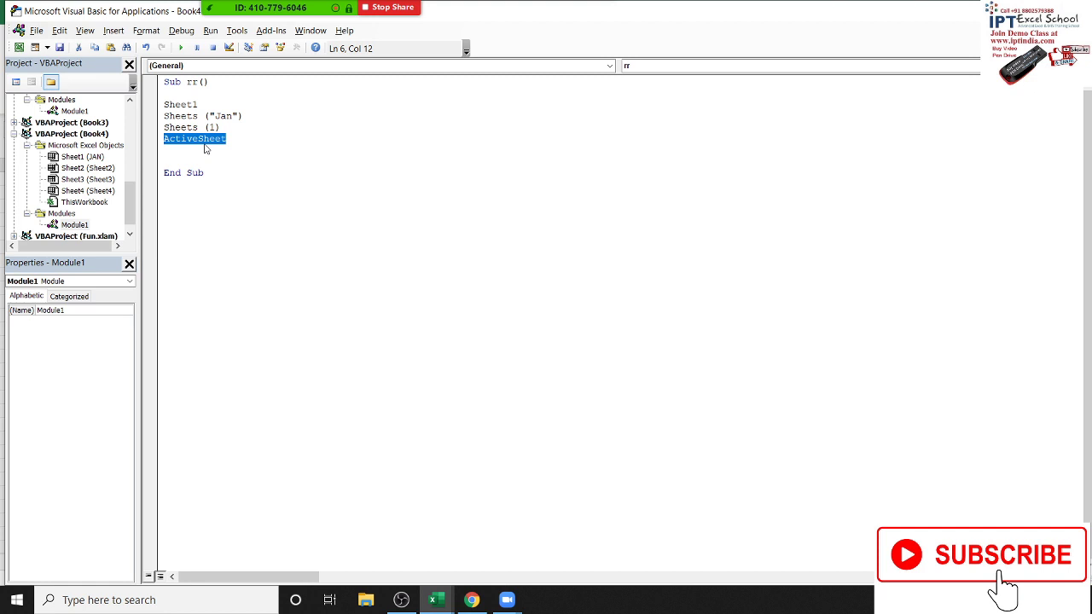
pyautogui.doubleClick(179, 105)
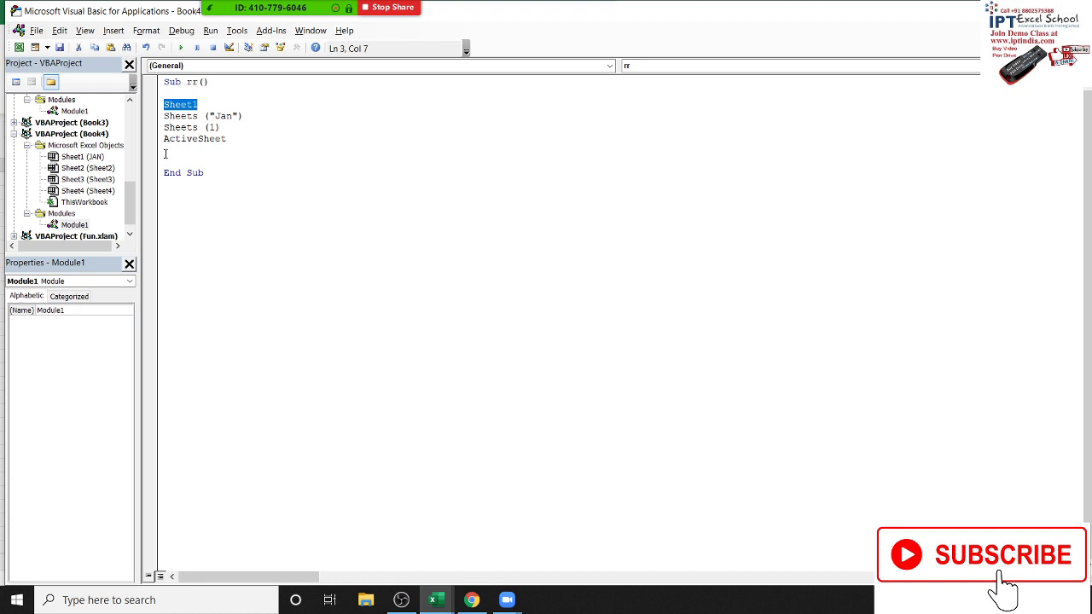
pyautogui.hotkey('alt', 'F11')
# - Rename the JAN tab to FEN, then to Mar, and return to the VBA editor
pyautogui.click(167, 563)
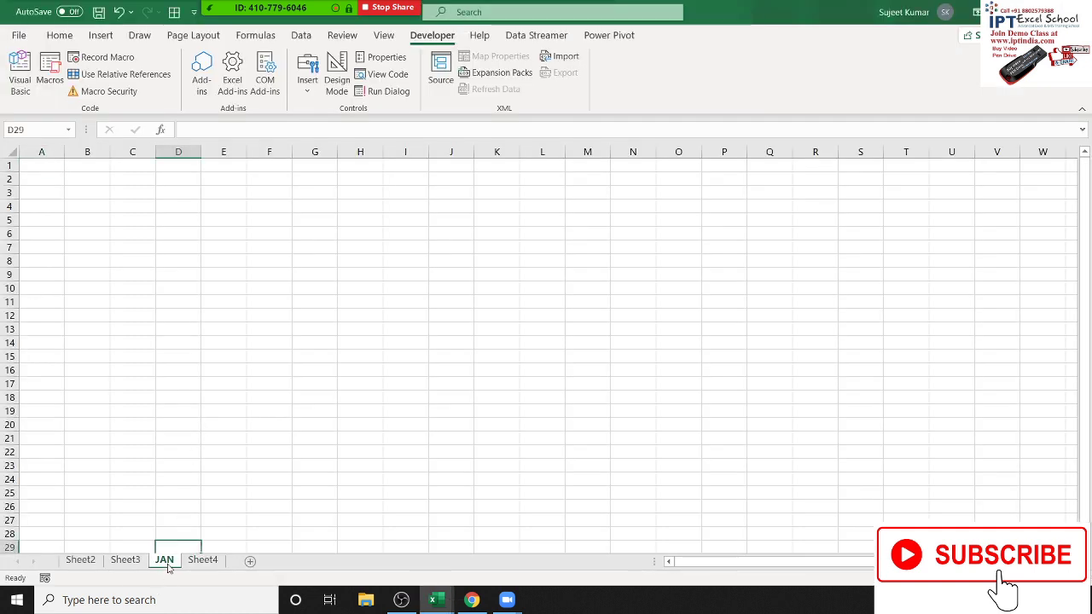
pyautogui.doubleClick(166, 561)
pyautogui.write('FEN')
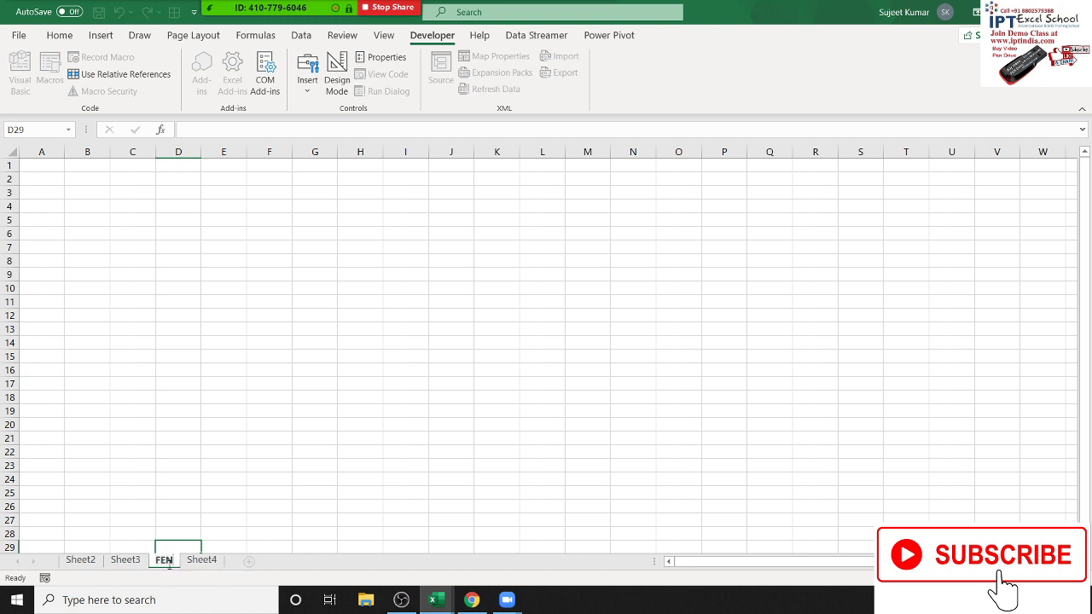
pyautogui.press('Return')
pyautogui.doubleClick(167, 561)
pyautogui.write('MAr')
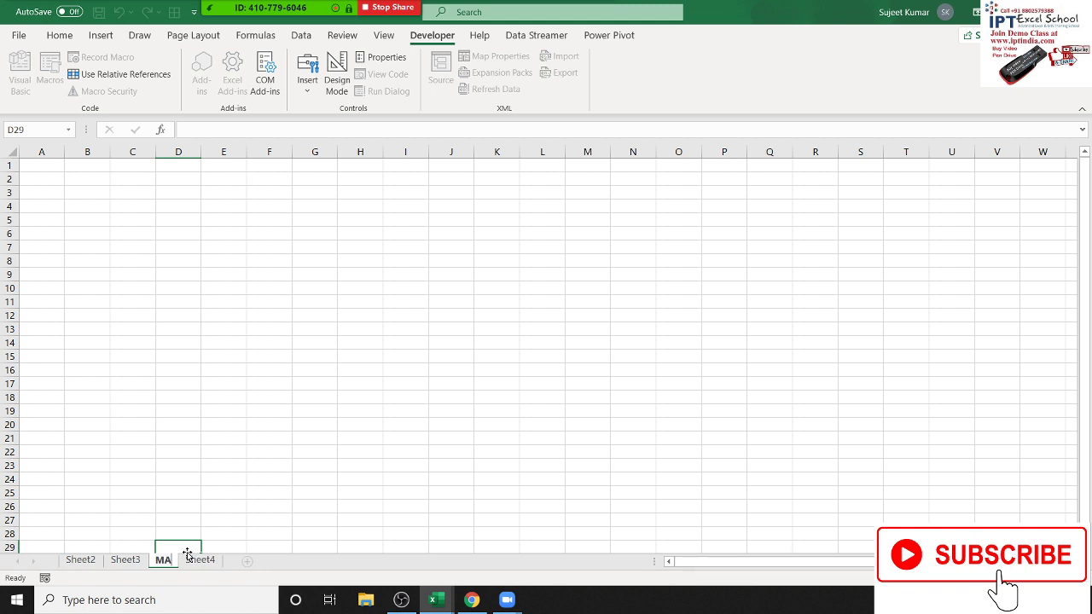
pyautogui.press('BackSpace')
pyautogui.press('BackSpace')
pyautogui.write('ar')
pyautogui.click(317, 480)
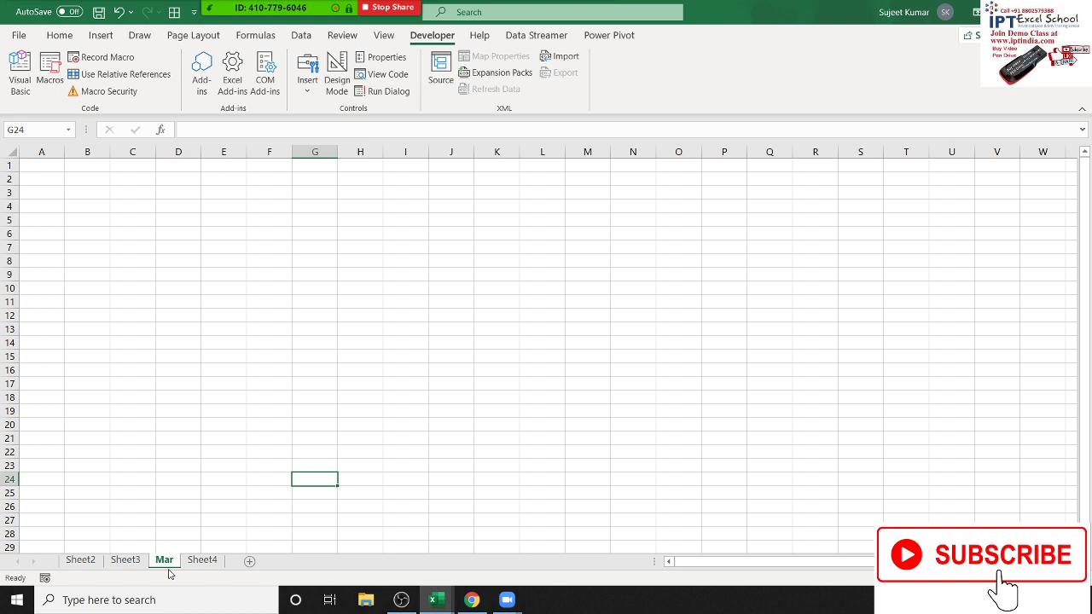
pyautogui.hotkey('alt', 'F11')
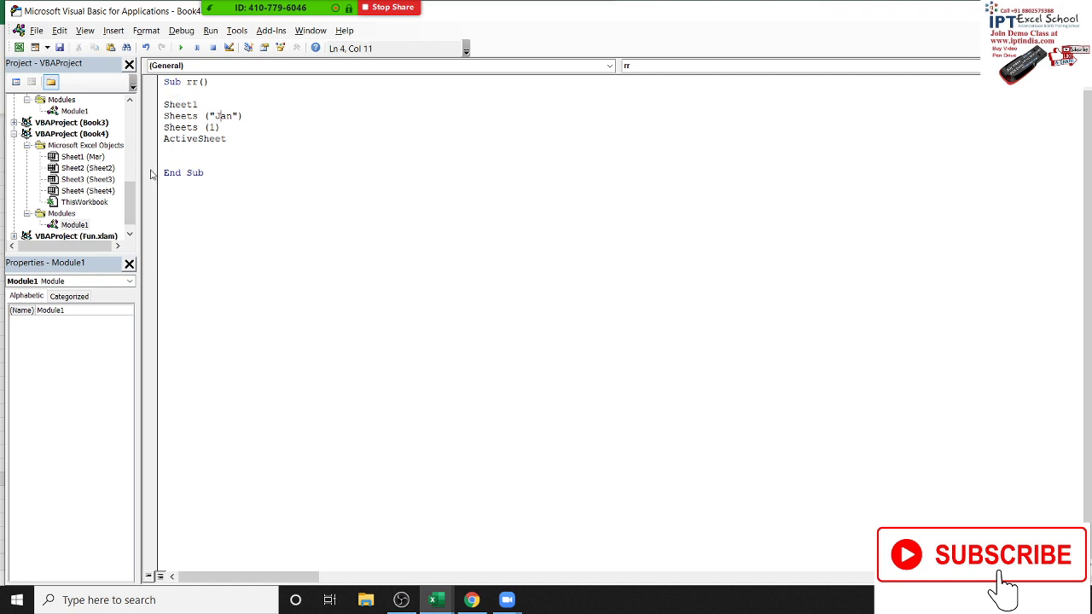
# - Place the cursor below ActiveSheet, then delete Sheet4 from the workbook
pyautogui.click(151, 175)
pyautogui.click(164, 150)
pyautogui.hotkey('alt', 'F11')
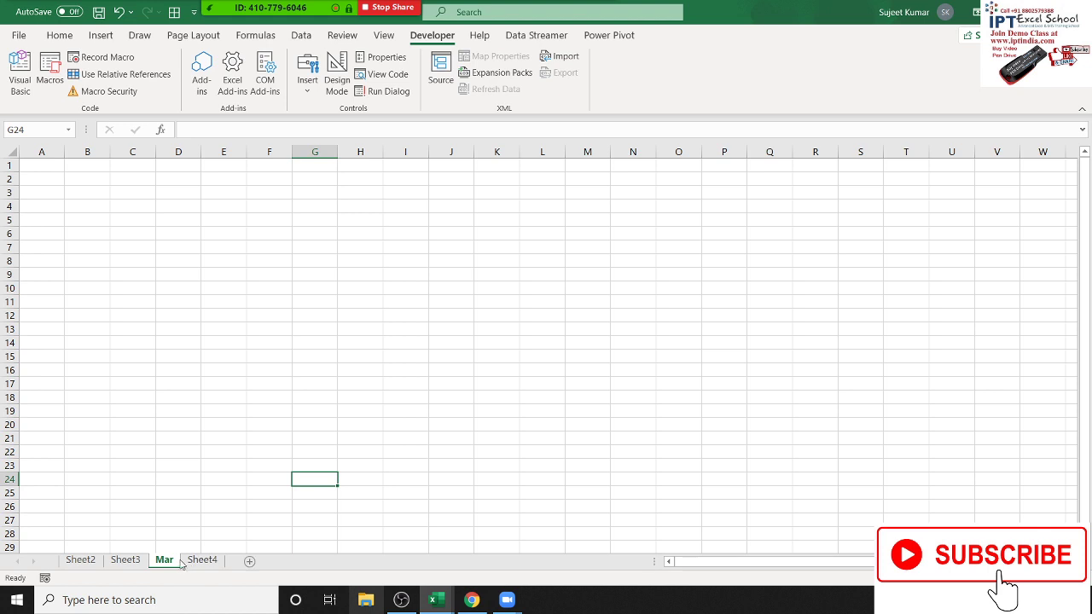
pyautogui.rightClick(175, 561)
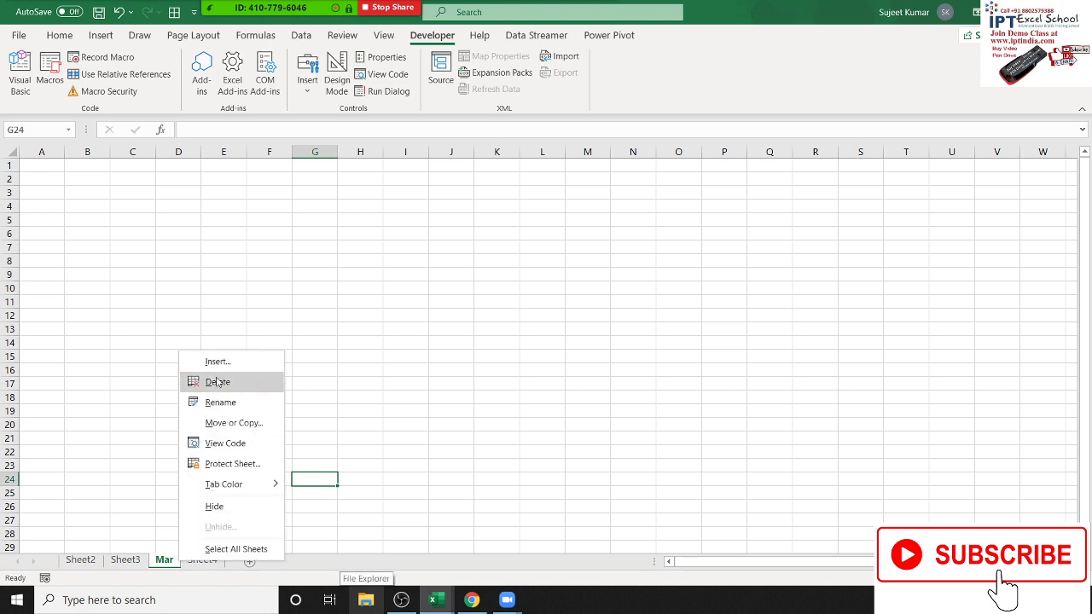
pyautogui.press('Escape')
pyautogui.click(203, 561)
pyautogui.rightClick(205, 560)
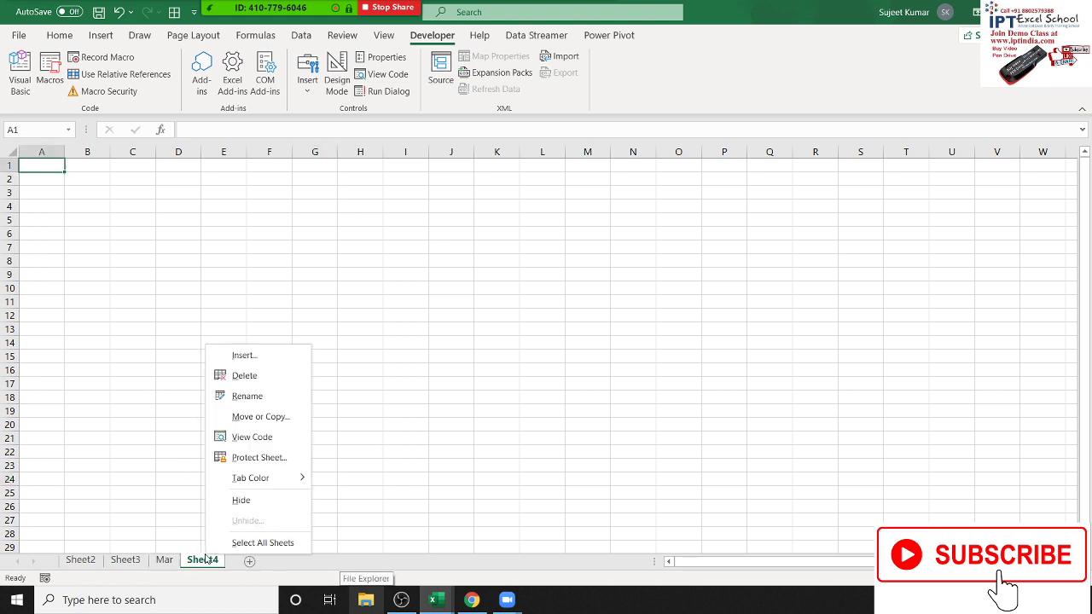
pyautogui.click(244, 376)
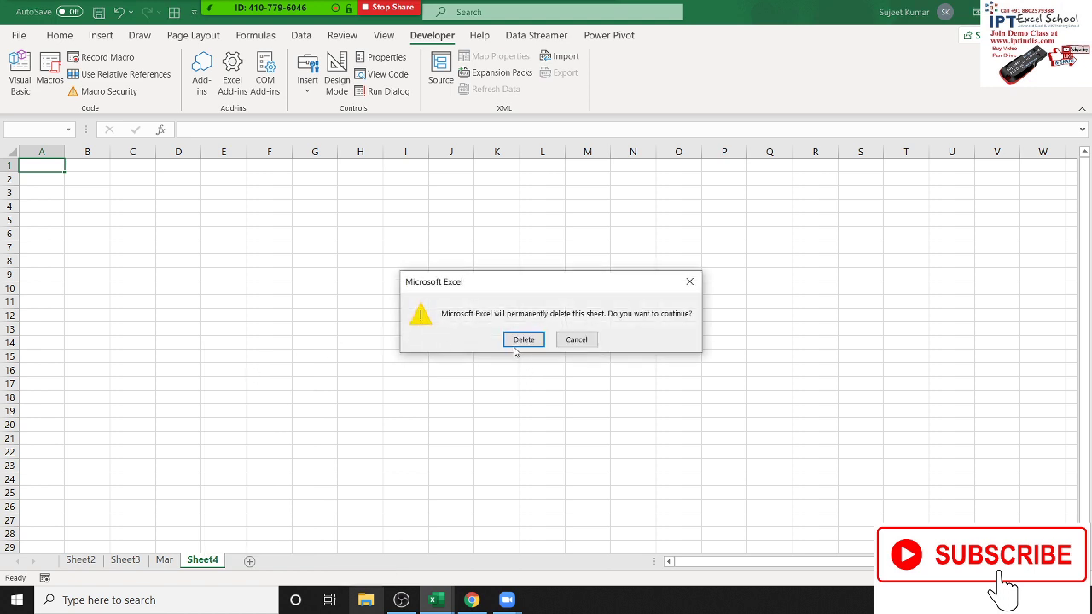
pyautogui.click(522, 339)
# - Add a new sheet after Mar and name it Data
pyautogui.click(249, 561)
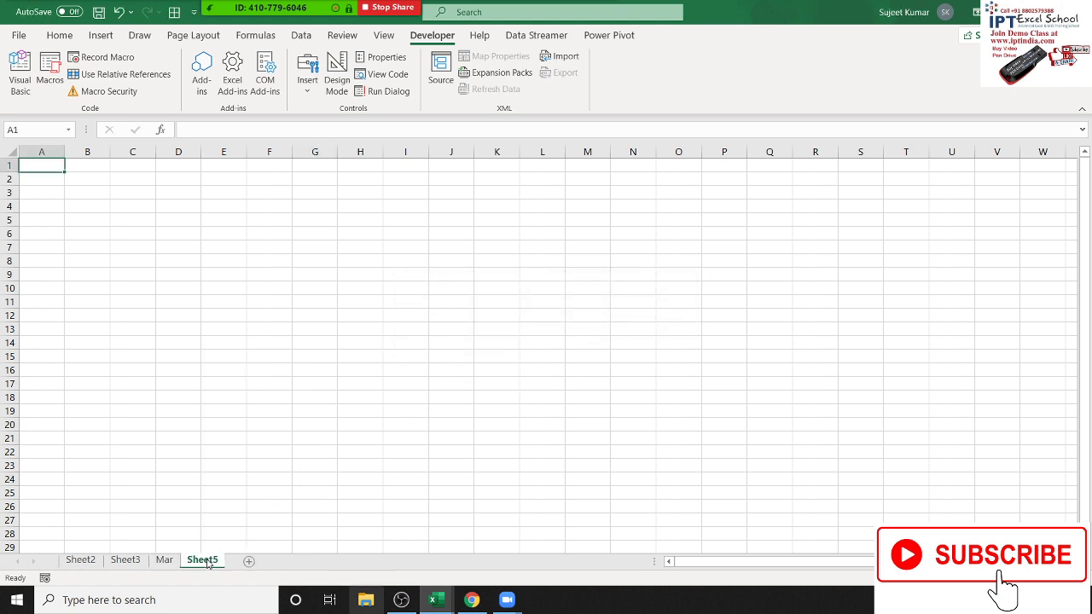
pyautogui.doubleClick(204, 560)
pyautogui.write('Data')
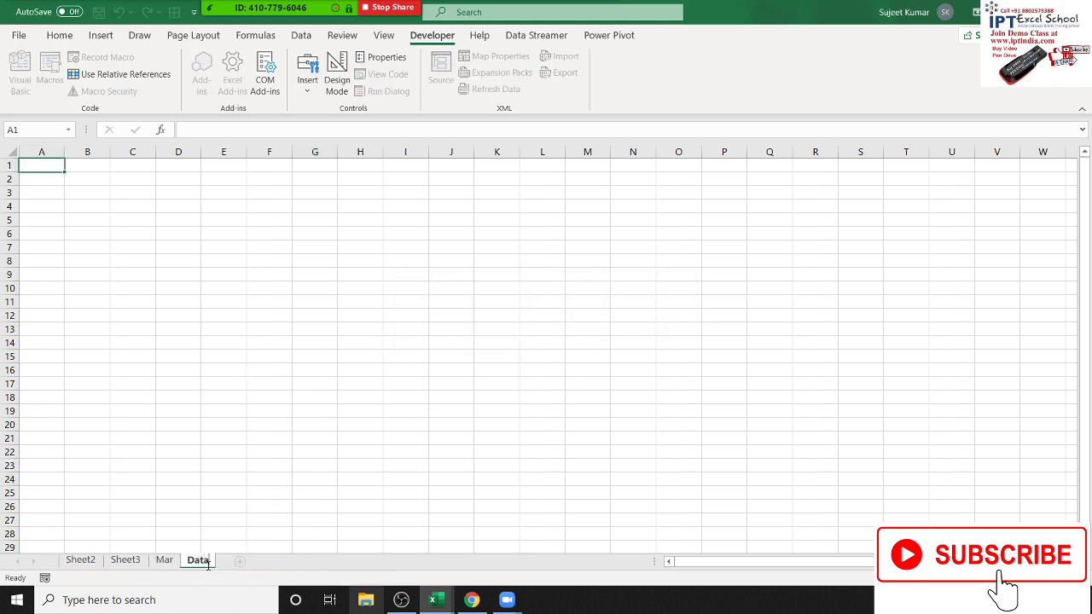
pyautogui.click(211, 494)
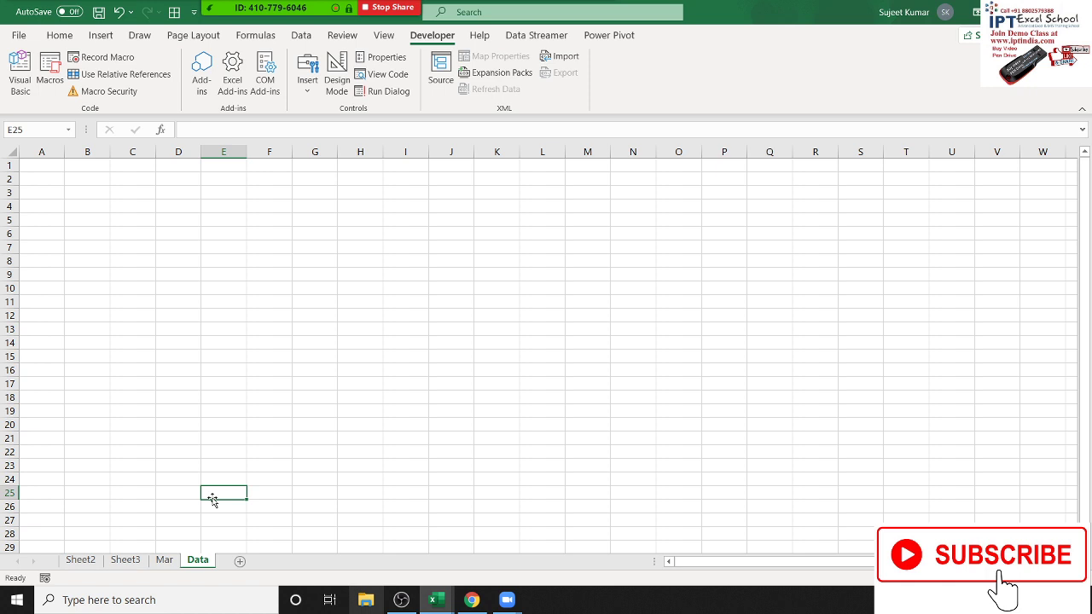
# - Back in the VBA editor, highlight Sub rr's Sheet1, Sheets(1) and ActiveSheet references one by one
pyautogui.hotkey('alt', 'F11')
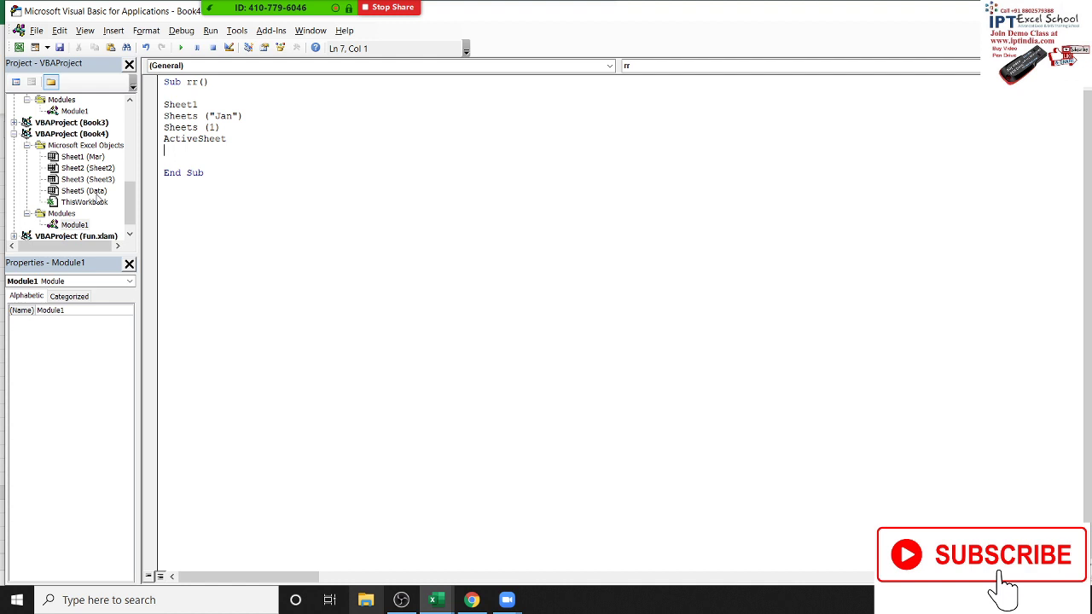
pyautogui.moveTo(254, 109)
pyautogui.mouseDown()
pyautogui.moveTo(205, 116)
pyautogui.moveTo(247, 116)
pyautogui.mouseUp()
pyautogui.click(164, 115)
pyautogui.doubleClick(210, 128)
pyautogui.doubleClick(183, 141)
pyautogui.click(171, 161)
pyautogui.moveTo(164, 104); pyautogui.dragTo(203, 153)
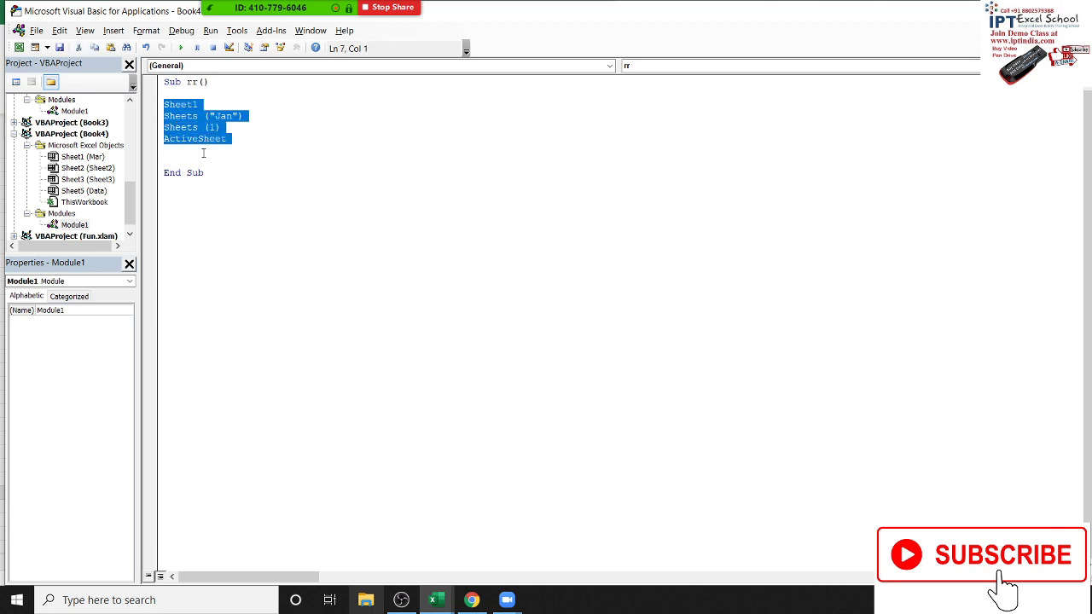
pyautogui.click(183, 210)
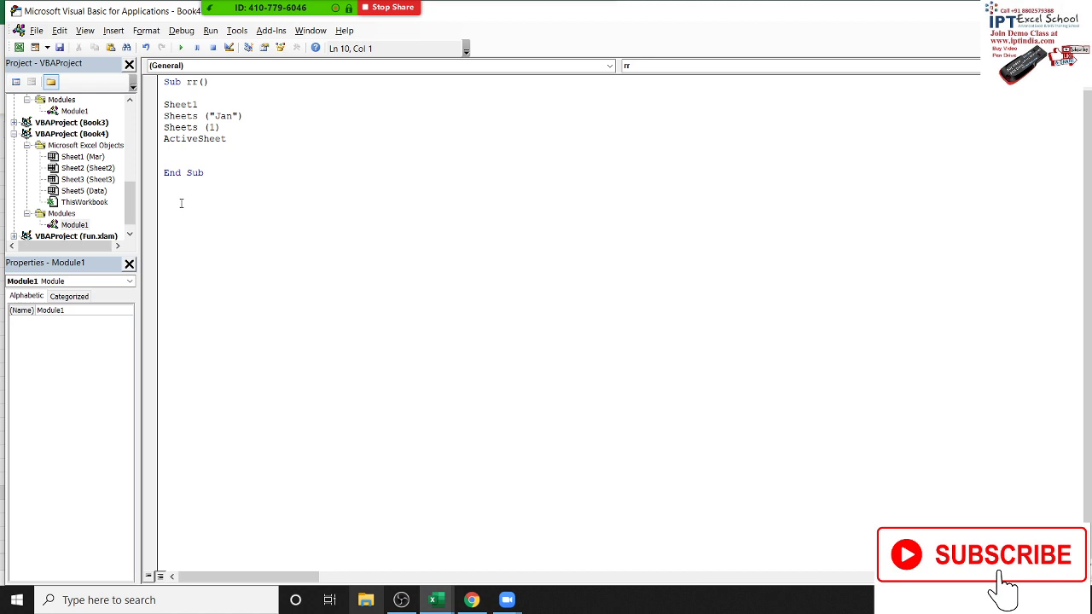
# - Declare Sub ee() below End Sub and add a new Sheet6 tab in the workbook
pyautogui.write('s')
pyautogui.write('ube')
pyautogui.write('e()')
pyautogui.press('Return')
pyautogui.hotkey('alt', 'F11')
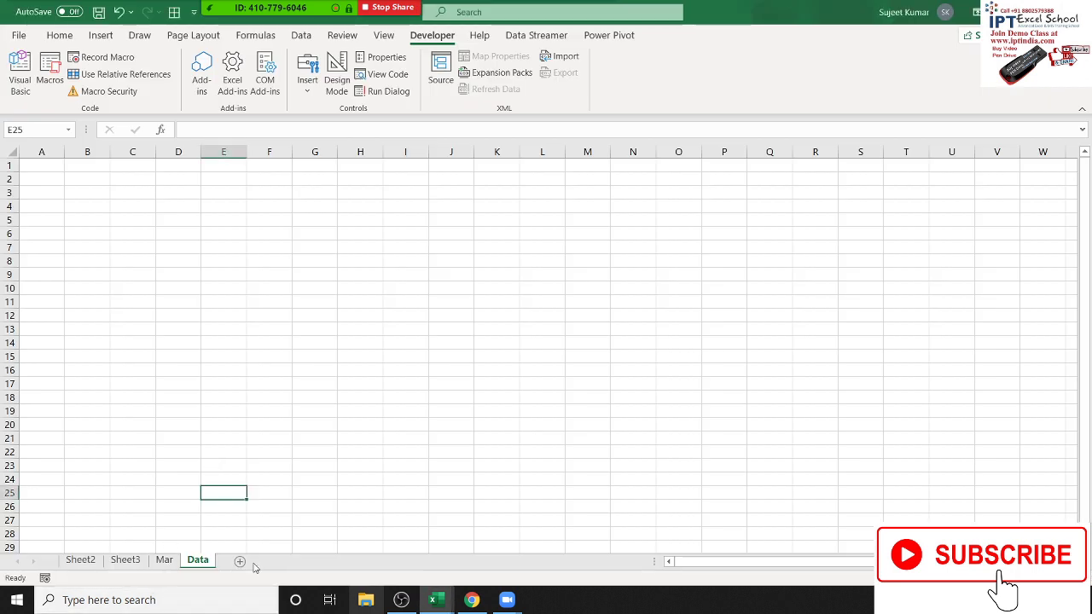
pyautogui.click(240, 563)
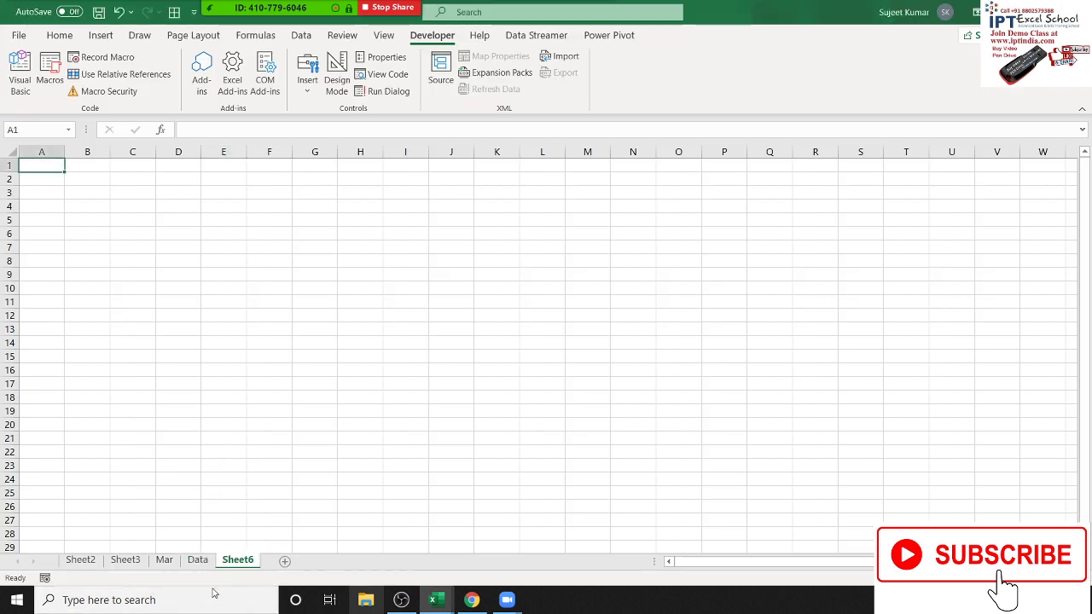
pyautogui.hotkey('alt', 'F11')
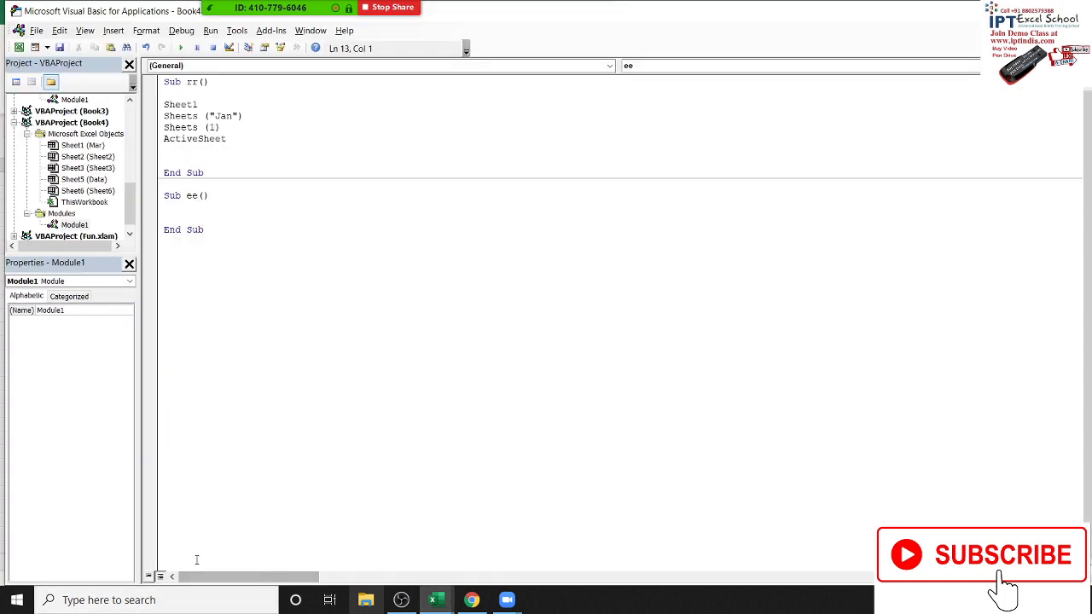
# - Write Sheets.Add as the first statement inside Sub ee
pyautogui.press('Return')
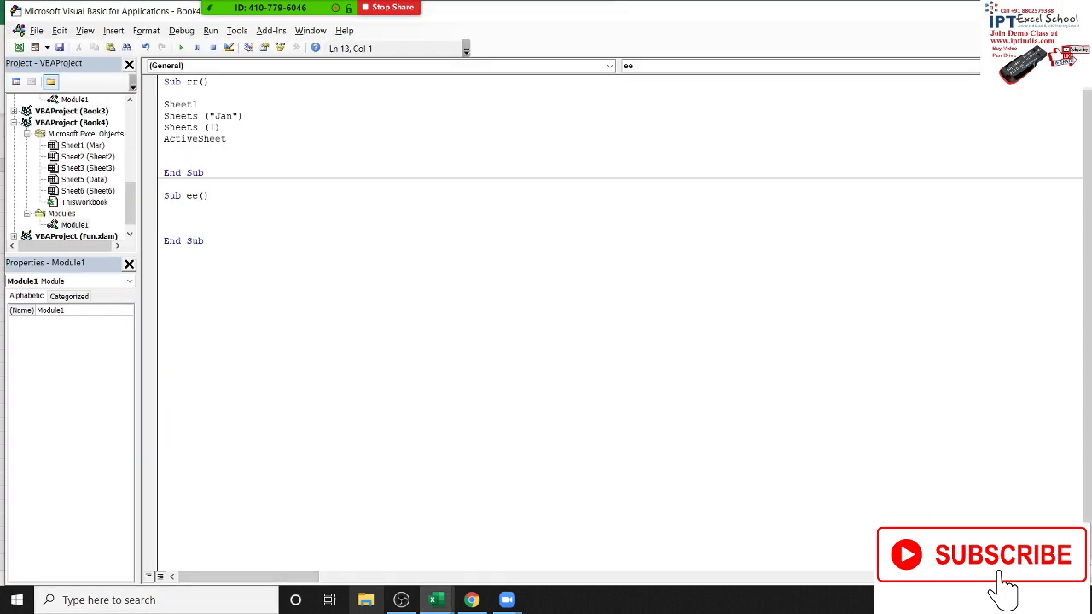
pyautogui.write('sheets')
pyautogui.write('.ad')
pyautogui.press('Tab')
pyautogui.press('Return')
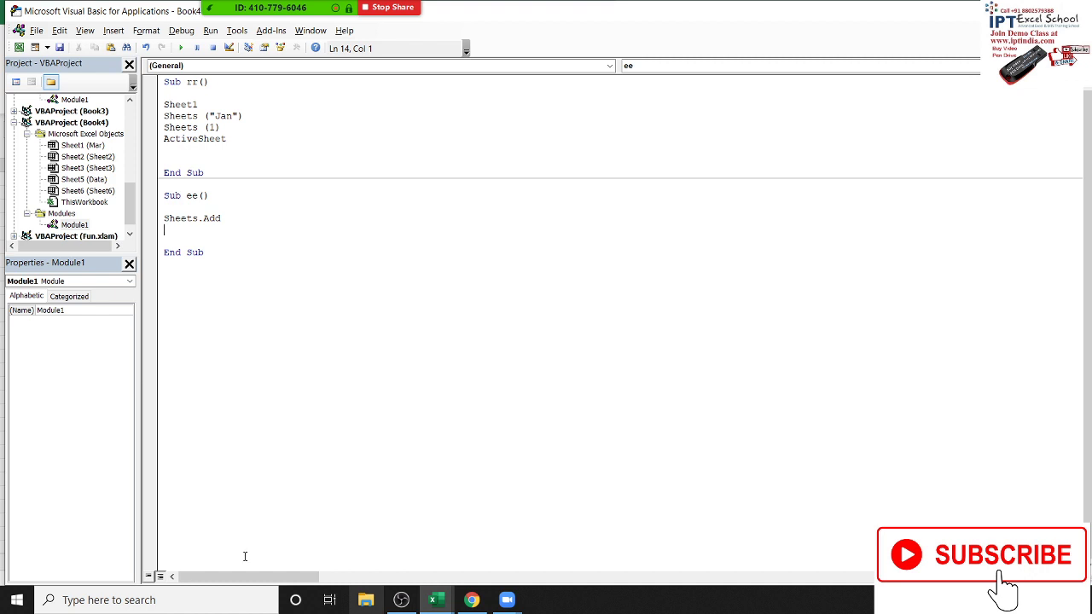
# - Add ActiveSheet.Name = "Data" below Sheets.Add and highlight it
pyautogui.write('ac')
pyautogui.write('tivesh')
pyautogui.write('eet.')
pyautogui.write('name')
pyautogui.write('="')
pyautogui.write('Data')
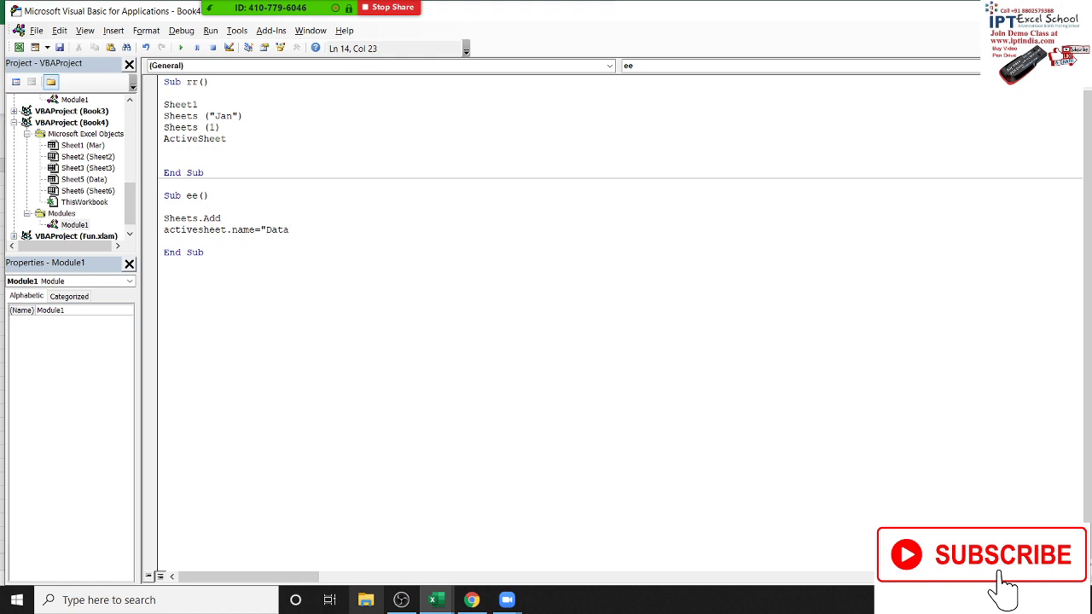
pyautogui.press('Return')
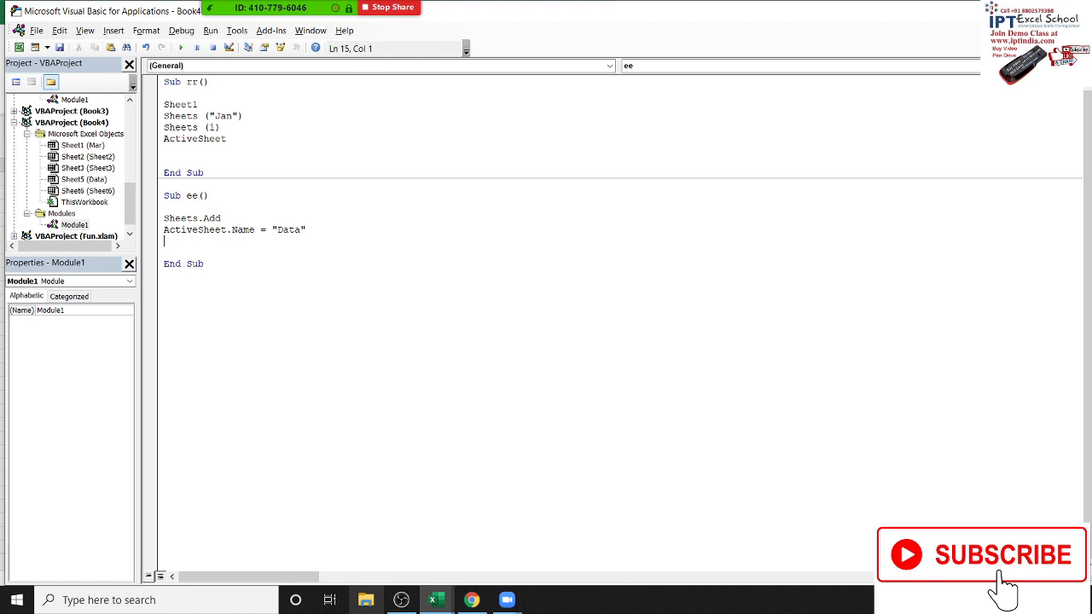
pyautogui.hotkey('shift', 'Up')
pyautogui.hotkey('shift', 'Down')
pyautogui.hotkey('shift', 'Down')
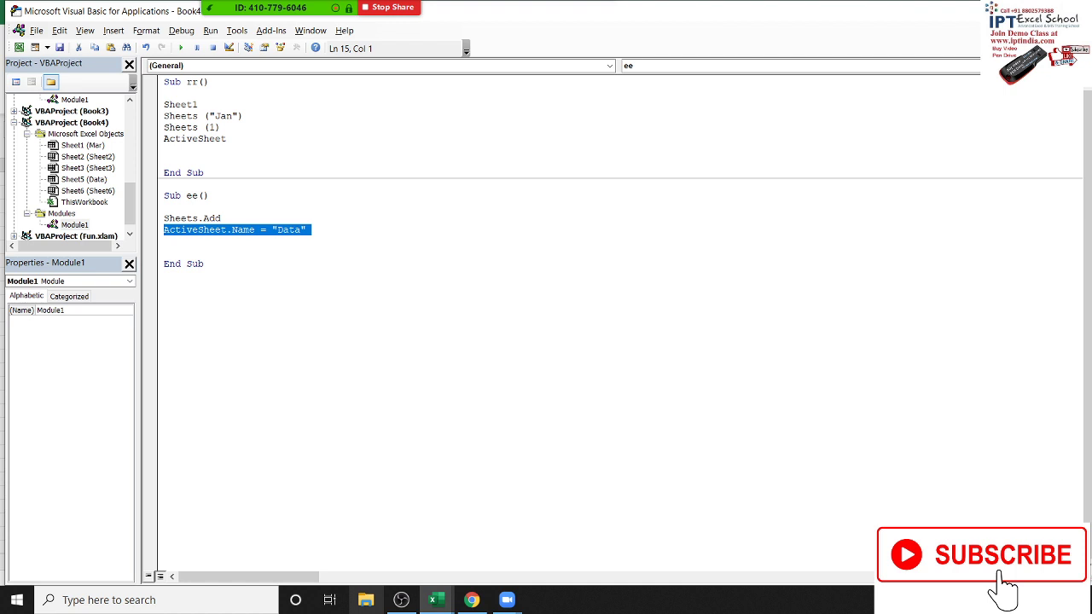
pyautogui.press('Right')
pyautogui.press('Return')
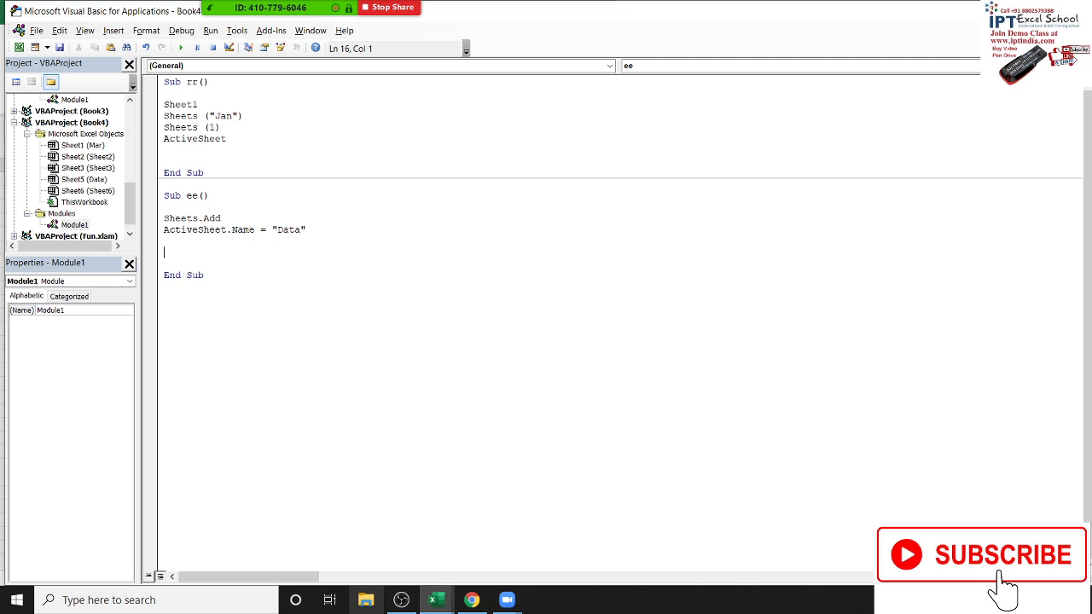
# - Write the one-line alternative Sheets.Add.Name = "Data" and highlight it
pyautogui.write('sq')
pyautogui.press('BackSpace')
pyautogui.write('h')
pyautogui.write('eets.Ad')
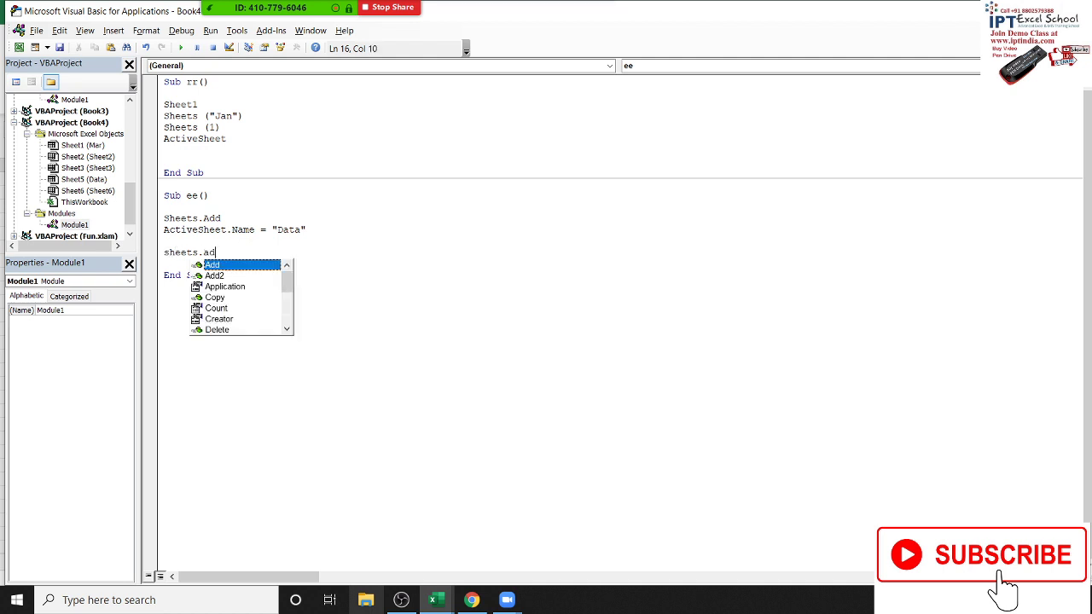
pyautogui.press('Tab')
pyautogui.write('.name')
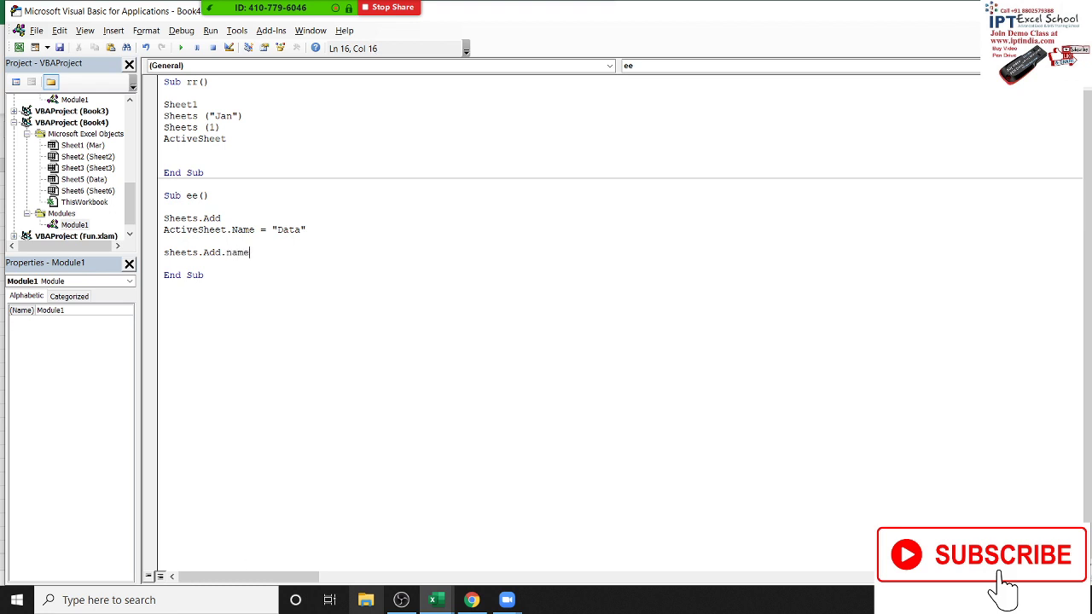
pyautogui.write('="Da')
pyautogui.write('ta"')
pyautogui.press('Return')
pyautogui.click(164, 253)
pyautogui.hotkey('shift', 'Down')
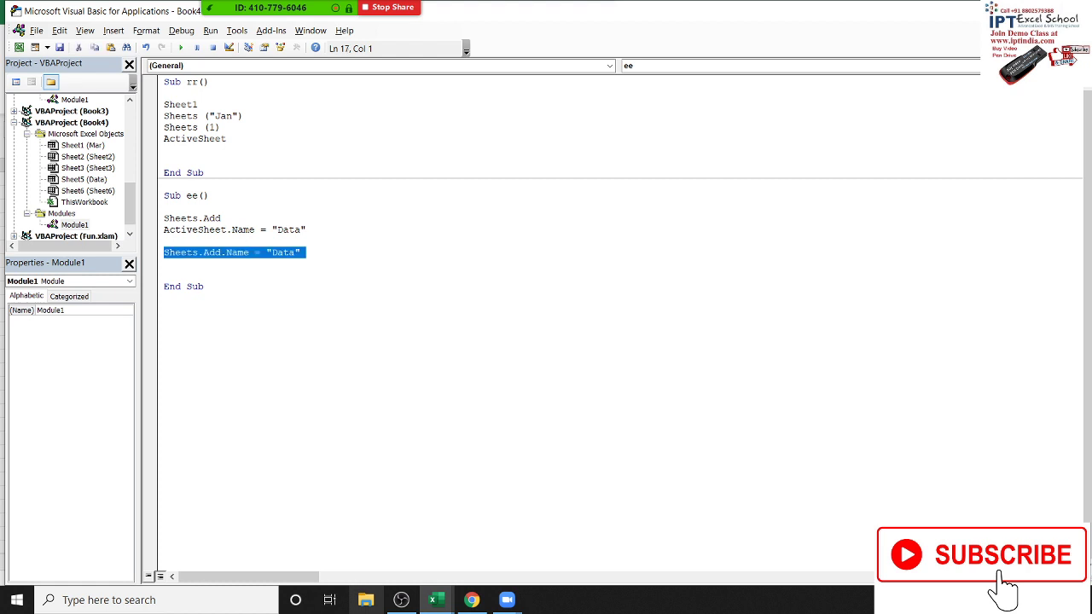
# - Write Sheets.Add Sheets("Sheet3") on a new line, checking the workbook's sheet tabs first
pyautogui.click(164, 264)
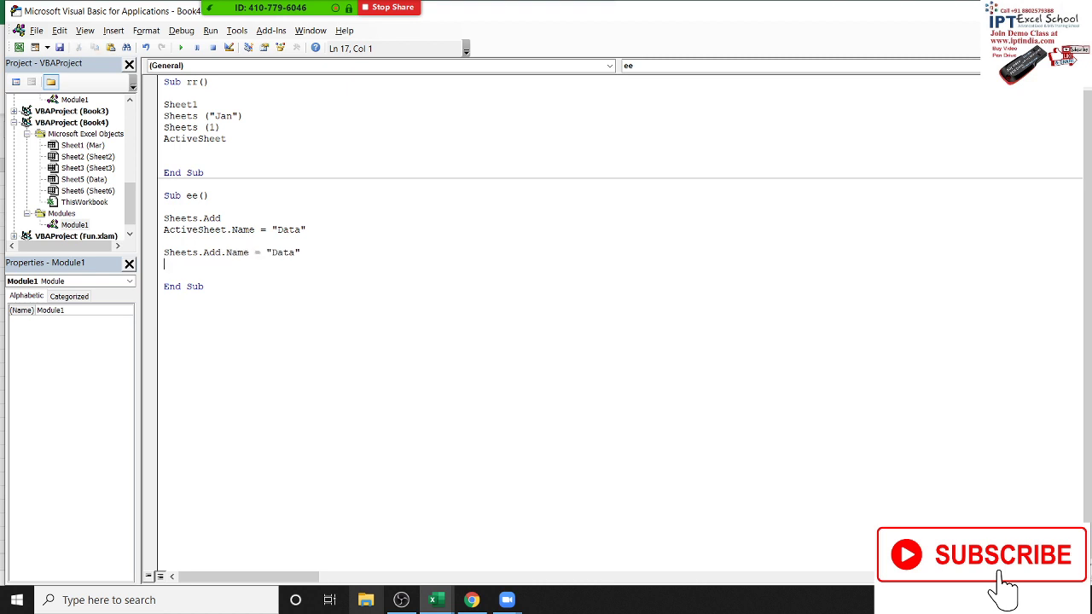
pyautogui.press('Return')
pyautogui.press('Return')
pyautogui.write('sheets')
pyautogui.write('.a')
pyautogui.press('Tab')
pyautogui.press('Return')
pyautogui.hotkey('alt', 'F11')
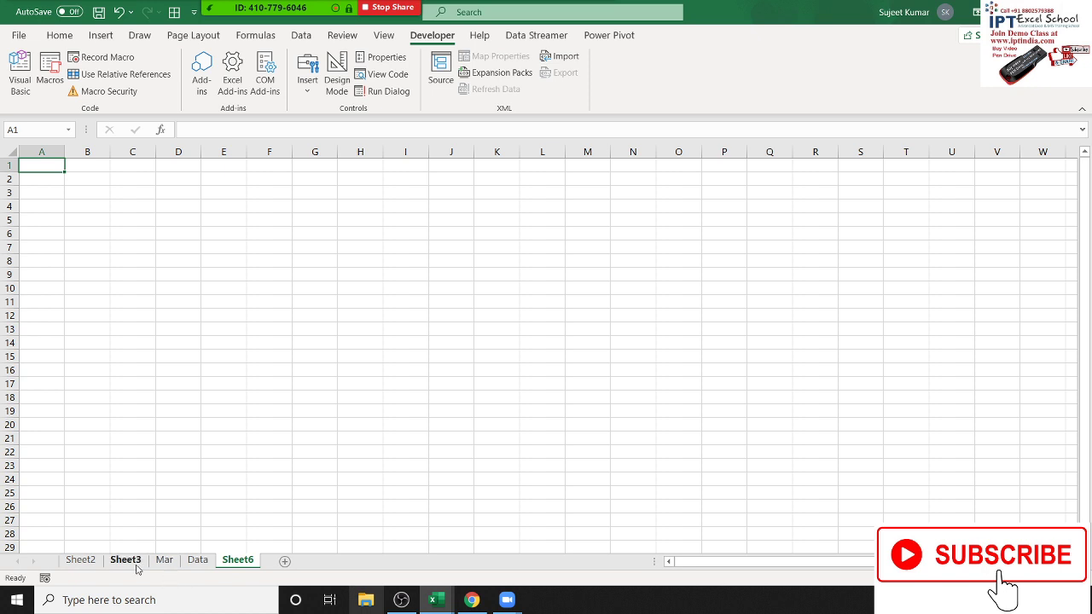
pyautogui.hotkey('alt', 'F11')
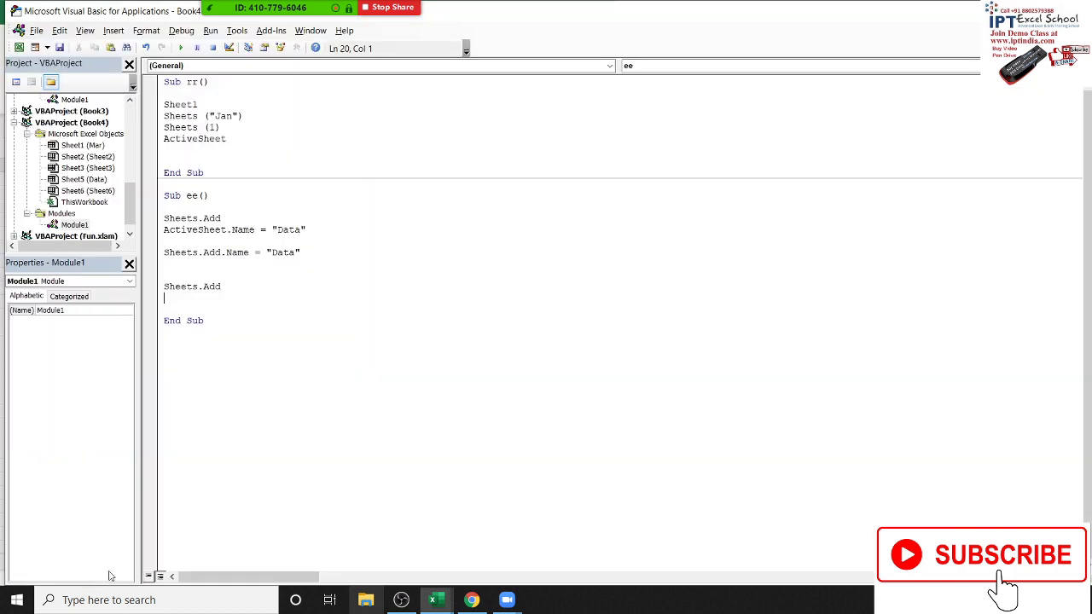
pyautogui.click(236, 291)
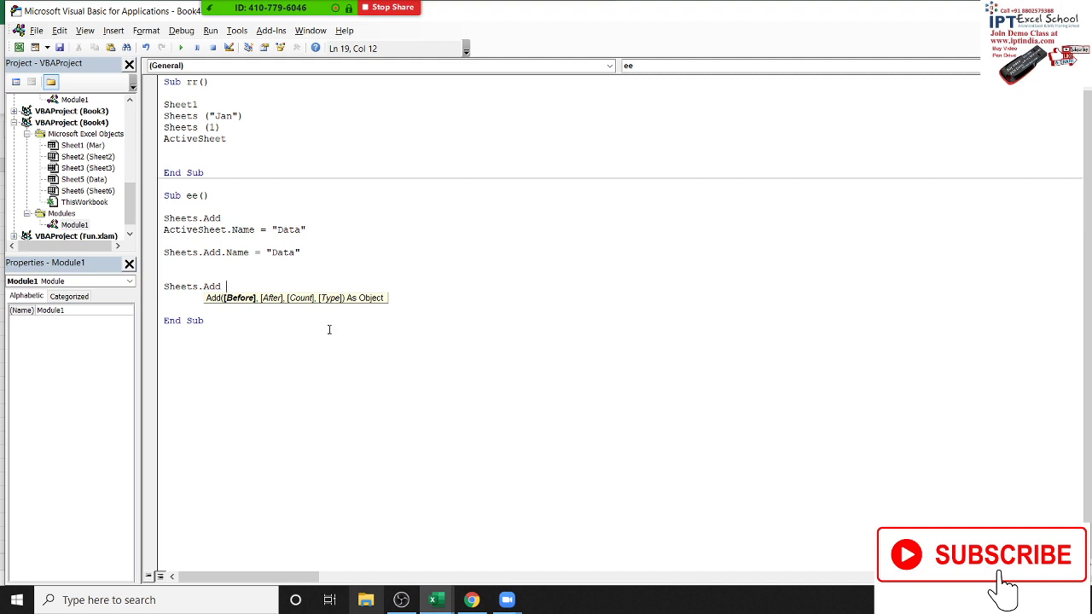
pyautogui.write('sheets')
pyautogui.write('("')
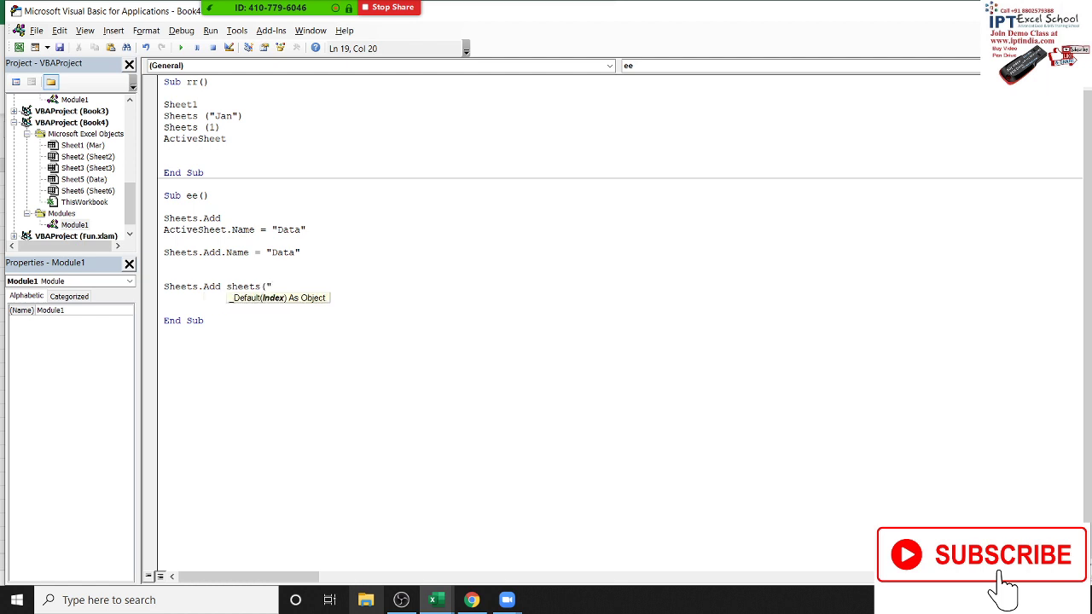
pyautogui.write('S')
pyautogui.write('heet')
pyautogui.write('s')
pyautogui.press('BackSpace')
pyautogui.write('3')
pyautogui.write('")')
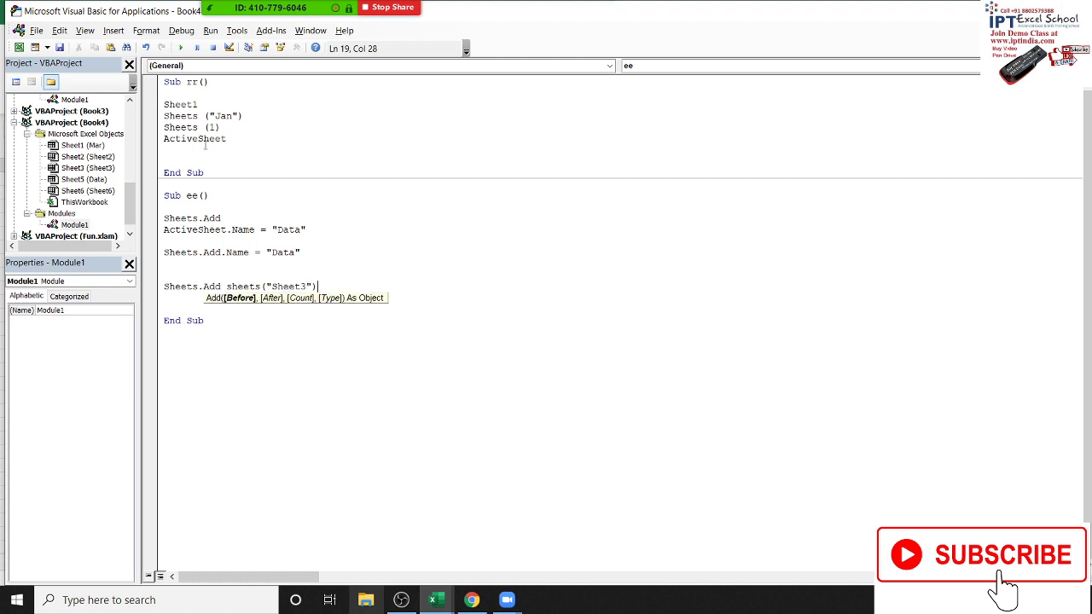
pyautogui.click(276, 335)
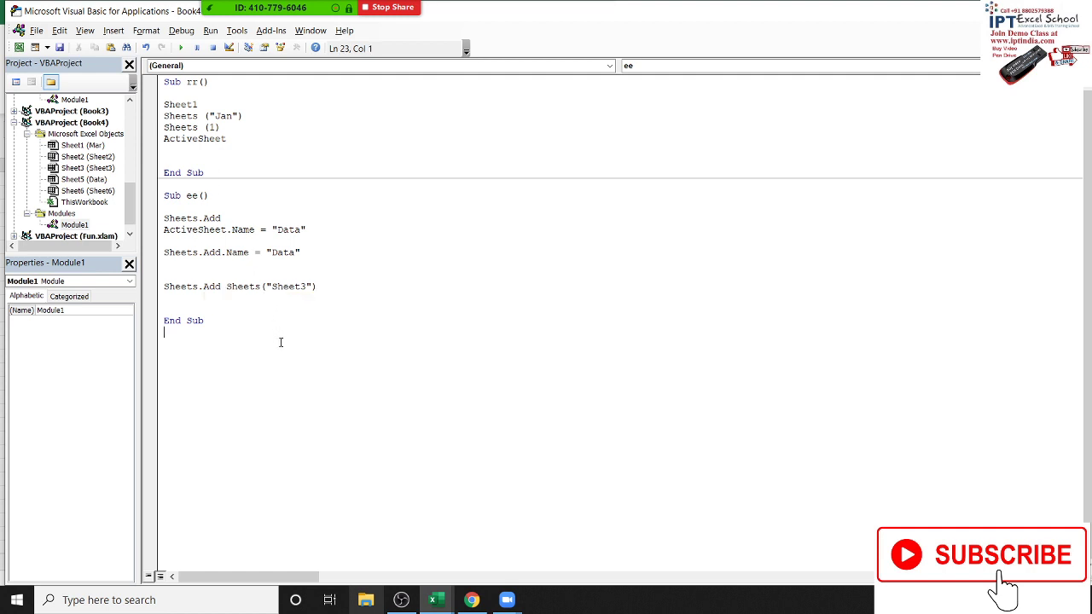
# - Write Sheets.Add after:=Sheets("Mar") on the next line, then leave two blank lines
pyautogui.click(220, 300)
pyautogui.write('sheets.')
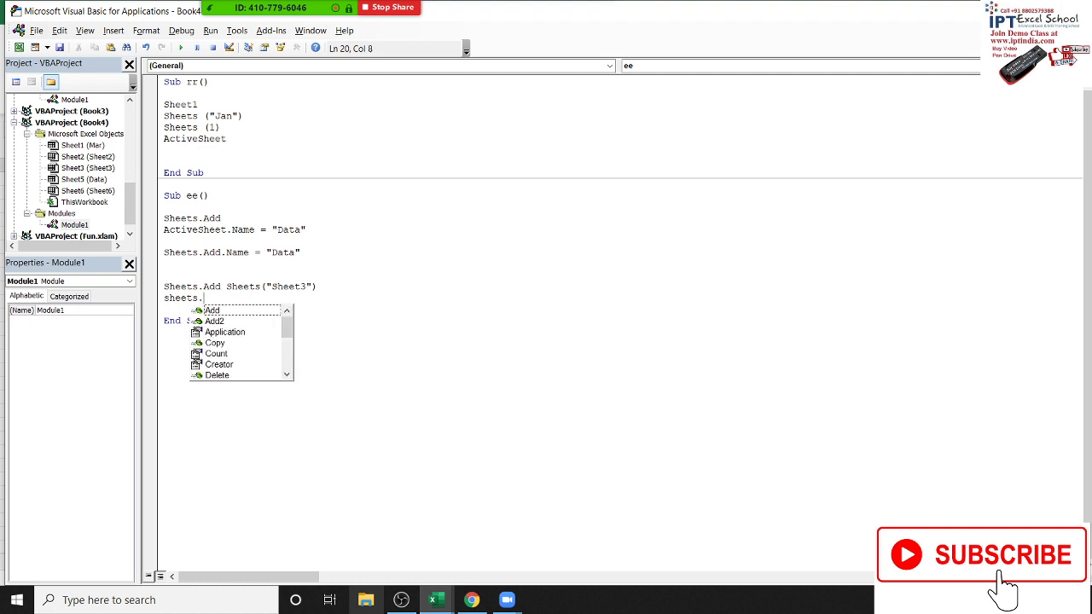
pyautogui.write('ad')
pyautogui.press('Tab')
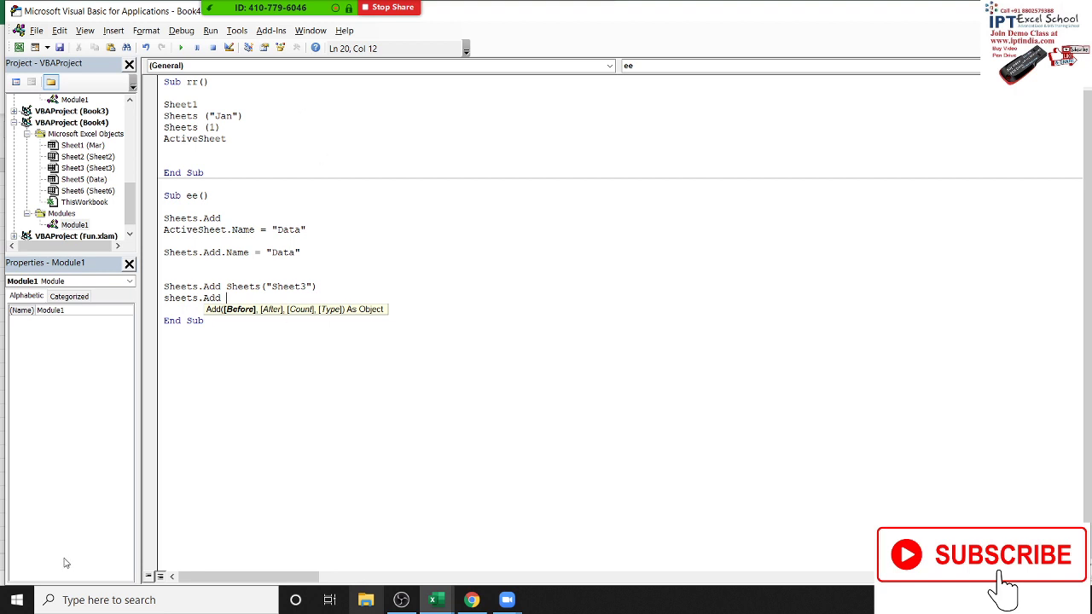
pyautogui.write(',')
pyautogui.press('BackSpace')
pyautogui.write('afte')
pyautogui.write('r:=')
pyautogui.write('sheet')
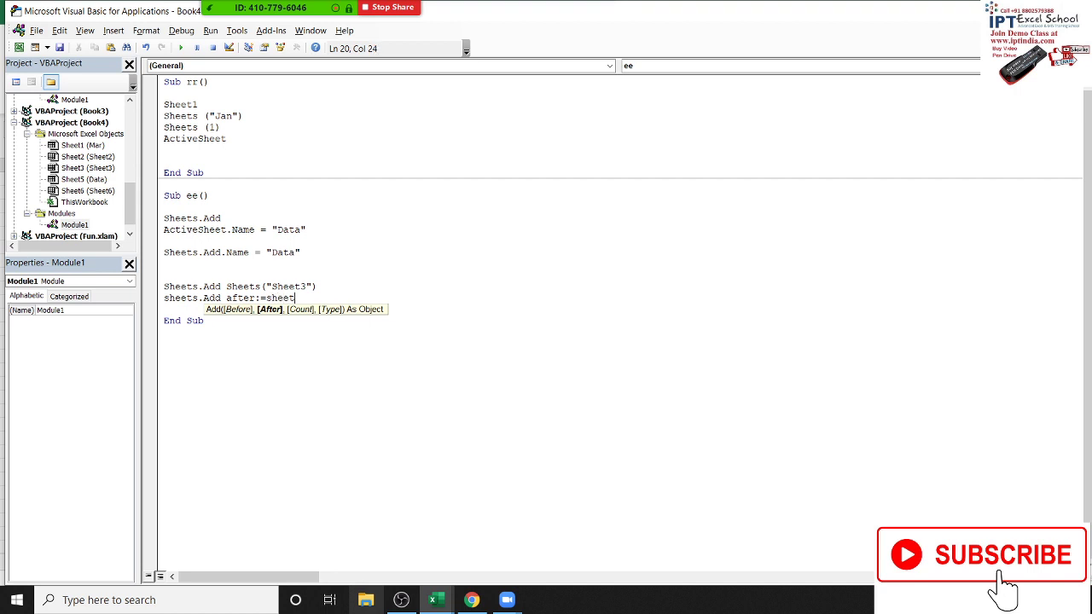
pyautogui.write('s("Ma')
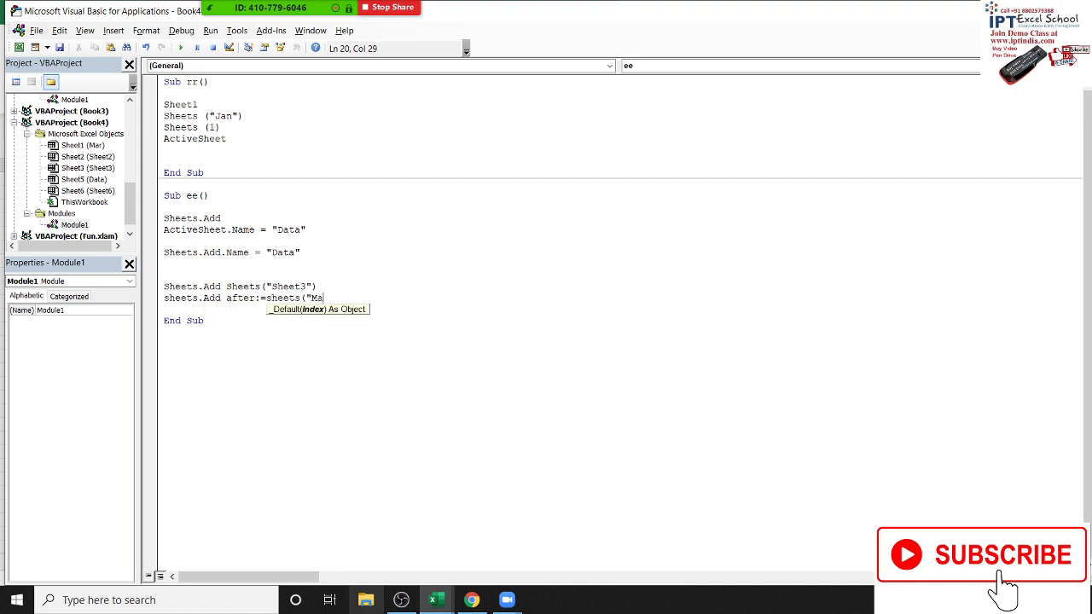
pyautogui.write('r")')
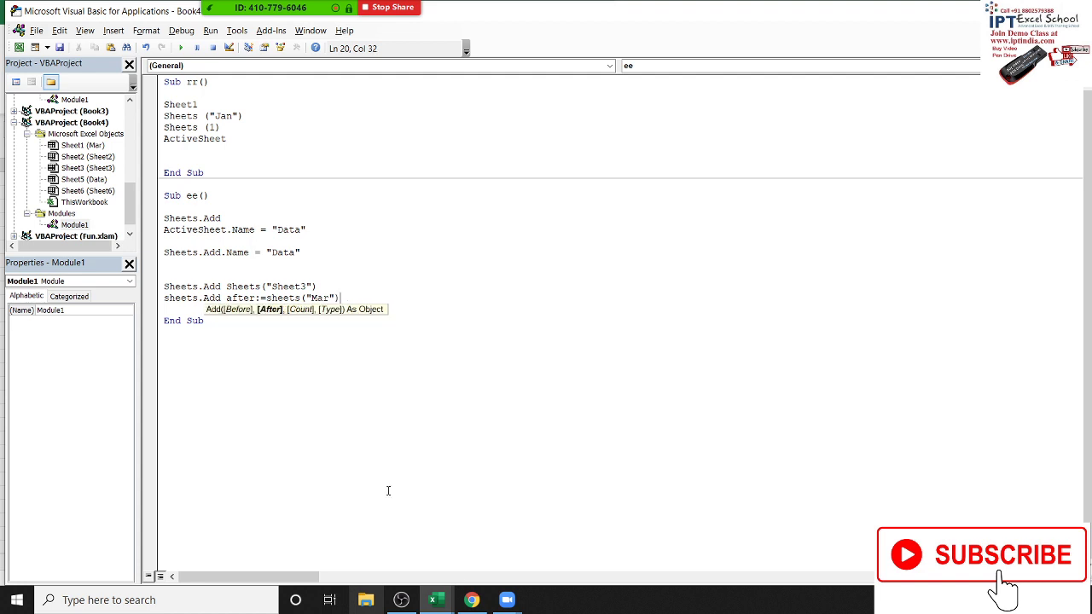
pyautogui.press('Return')
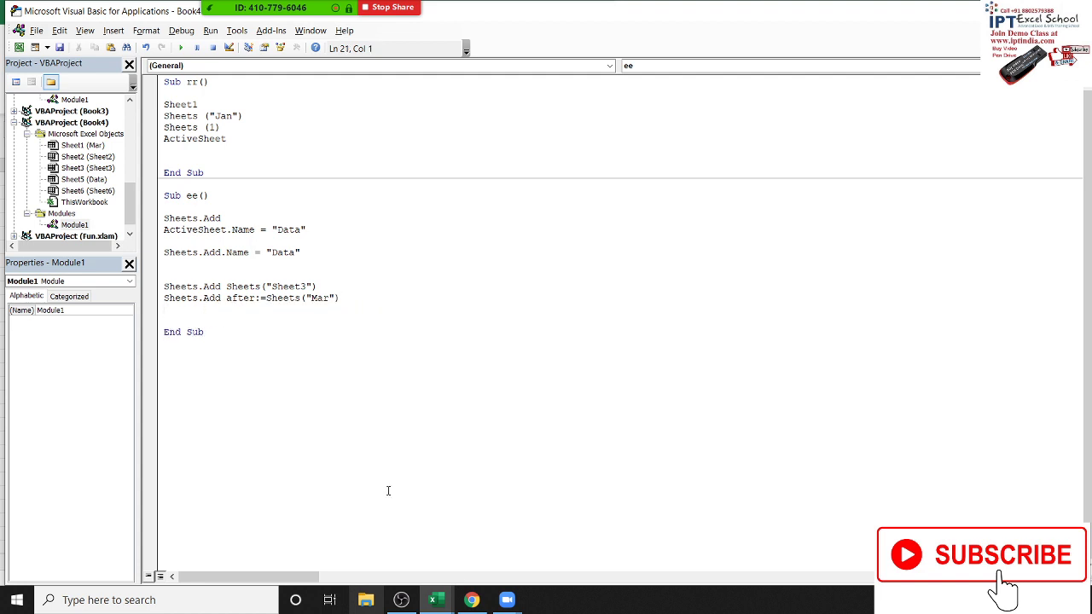
pyautogui.press('Return')
# - Type Sheets.Add , Sheets(5) after counting the workbook's sheets
pyautogui.write('she')
pyautogui.write('ets.')
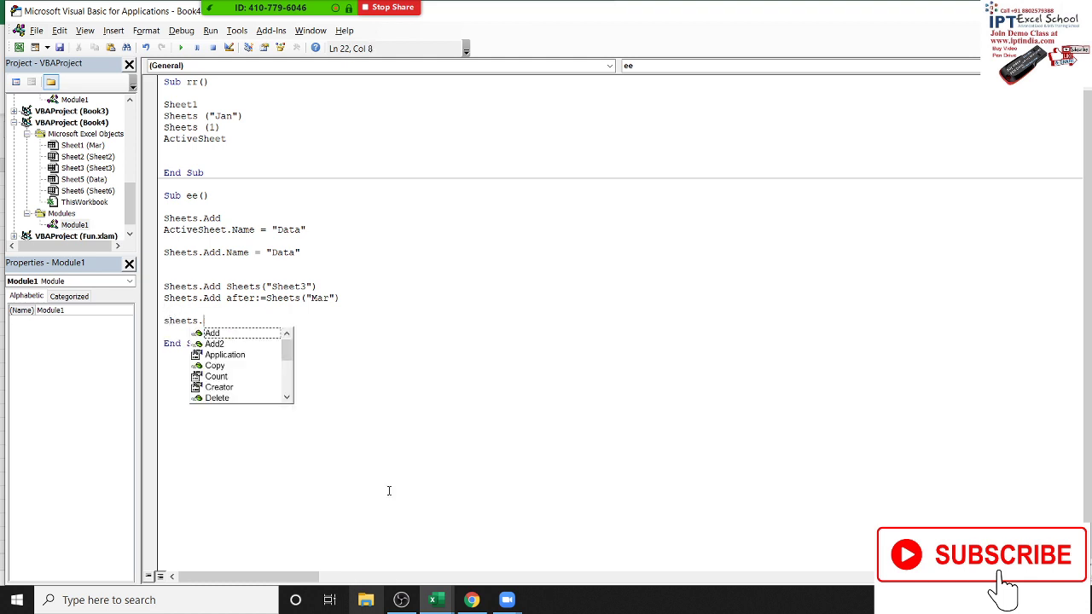
pyautogui.write('Add ')
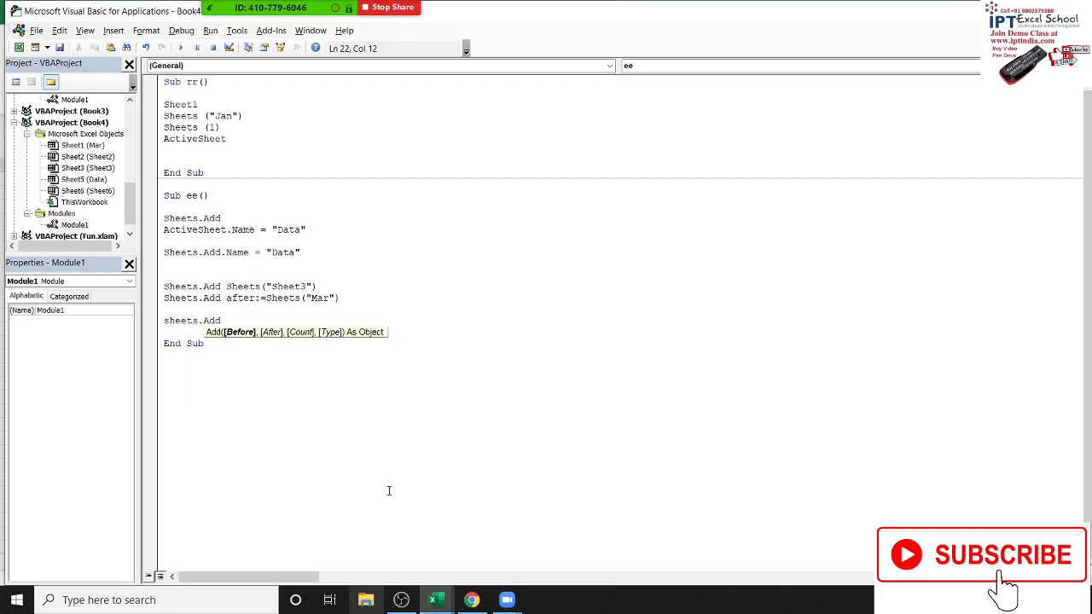
pyautogui.write(',')
pyautogui.write('sheets(')
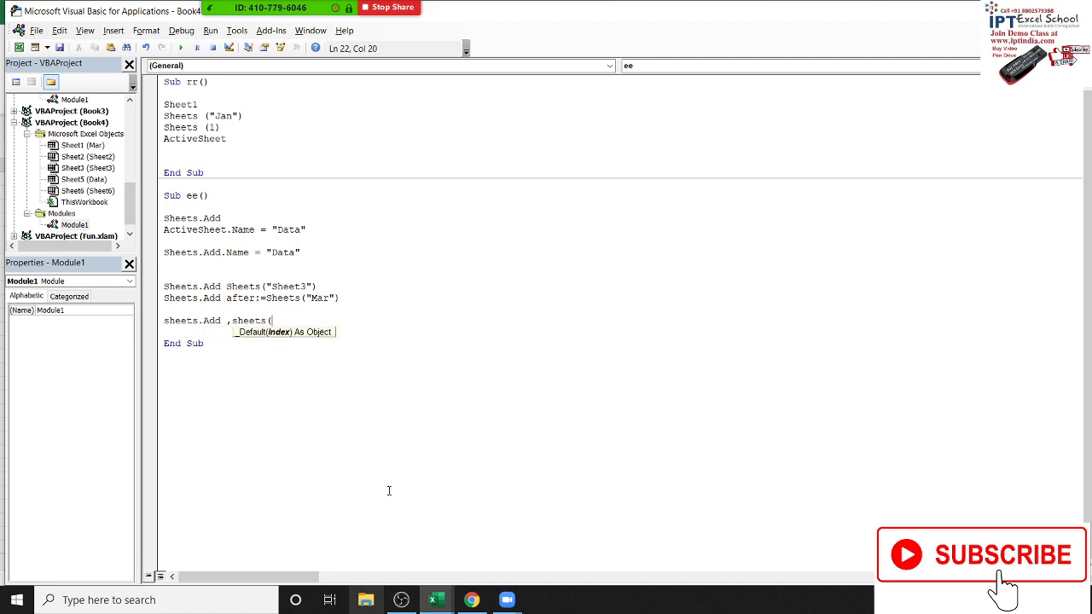
pyautogui.hotkey('alt', 'F11')
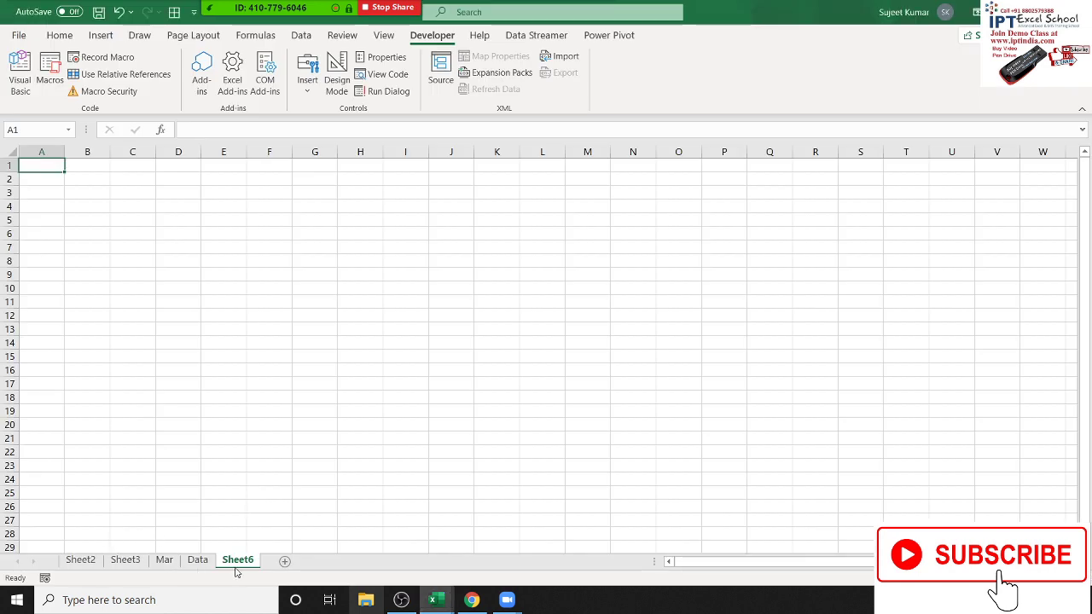
pyautogui.hotkey('alt', 'F11')
pyautogui.write('5')
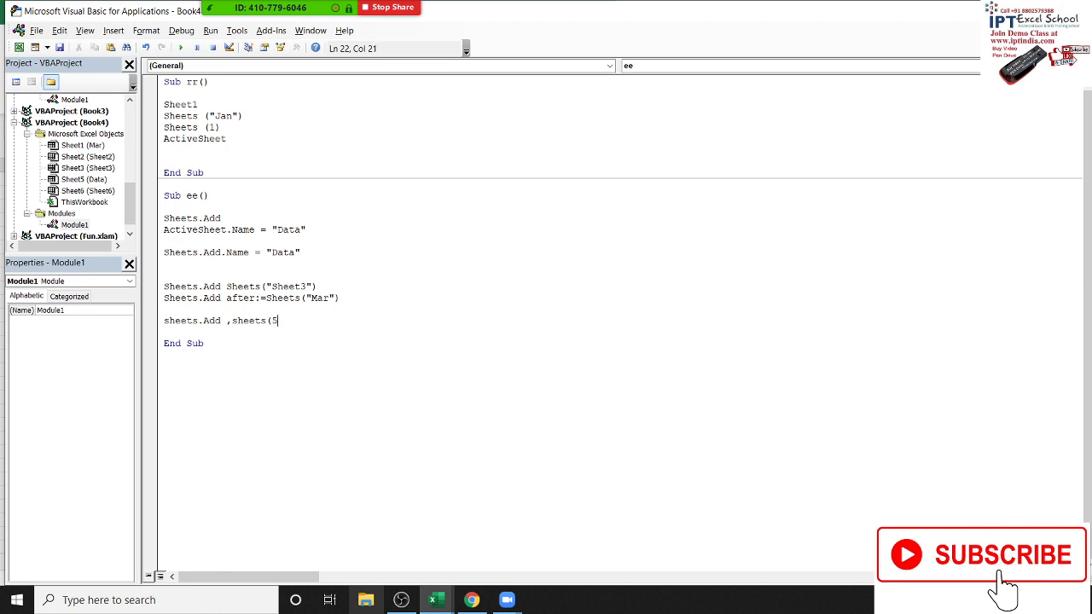
pyautogui.write(')')
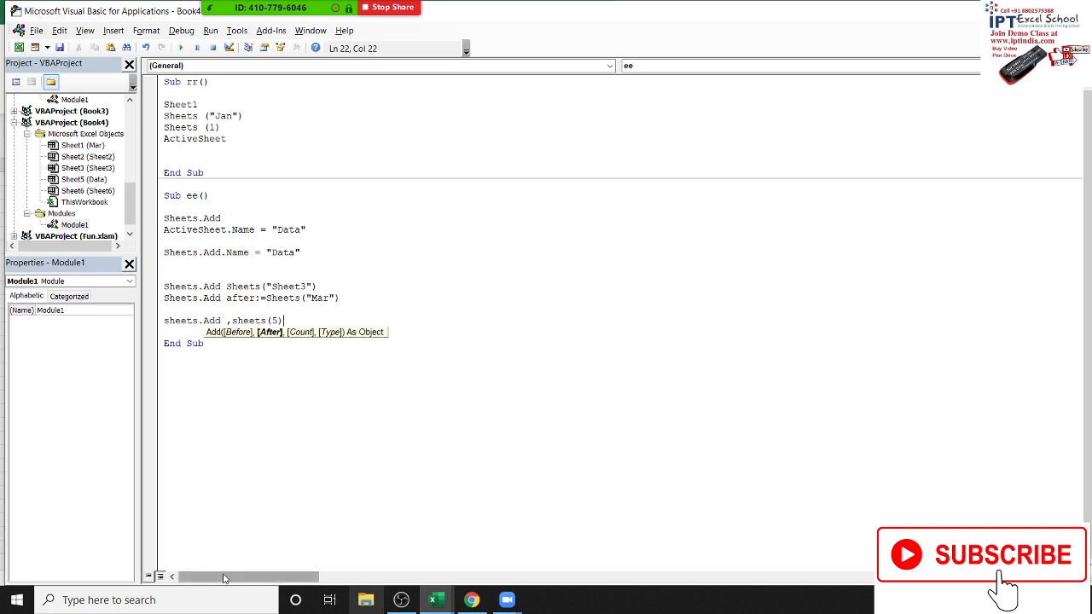
pyautogui.click(307, 419)
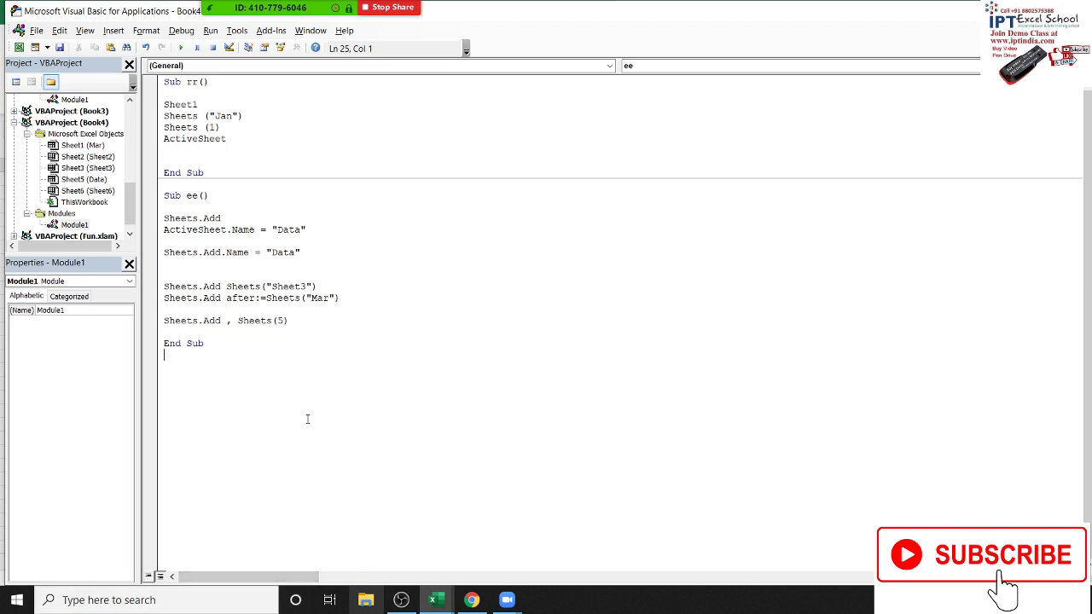
# - Replace 5 with Sheets.Count and append , 10 to add ten sheets at the end
pyautogui.click(278, 322)
pyautogui.doubleClick(278, 321)
pyautogui.write('sh')
pyautogui.write('eets')
pyautogui.write('.cou')
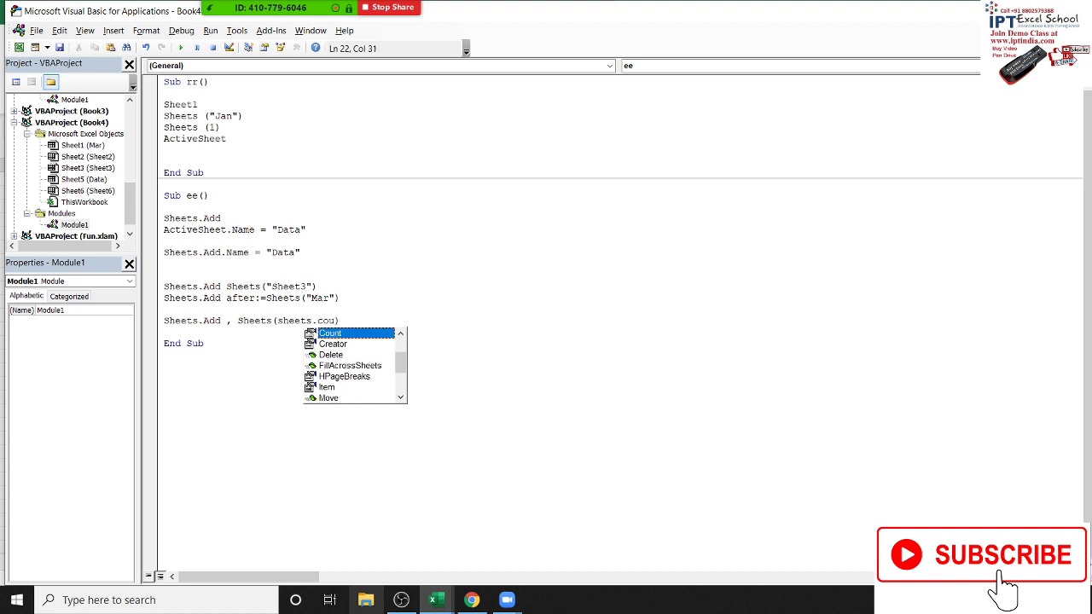
pyautogui.press('Tab')
pyautogui.press('Down')
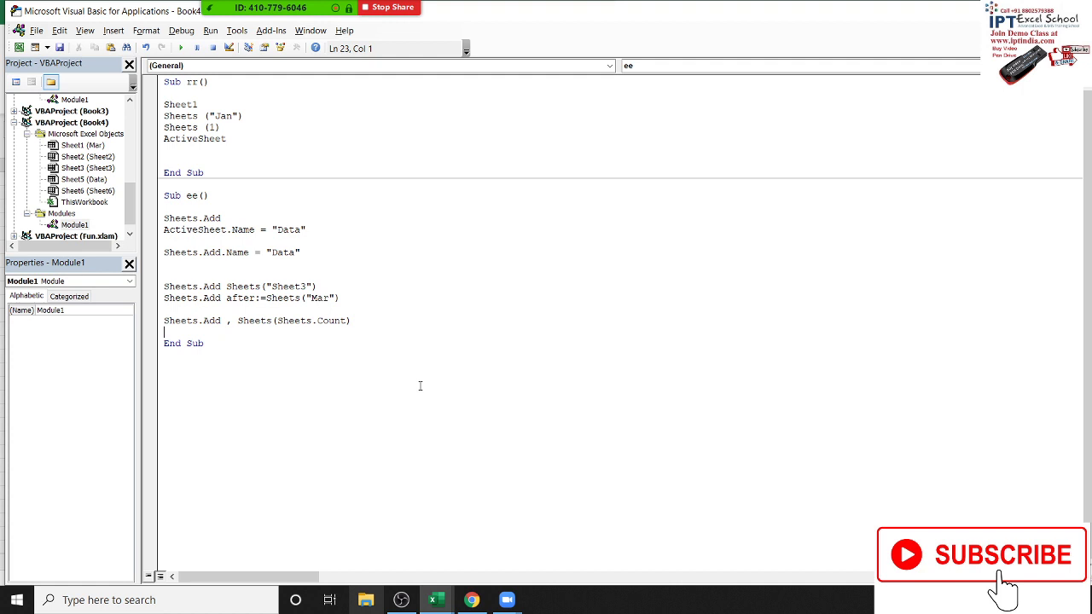
pyautogui.press('Return')
pyautogui.press('Up')
pyautogui.click(359, 323)
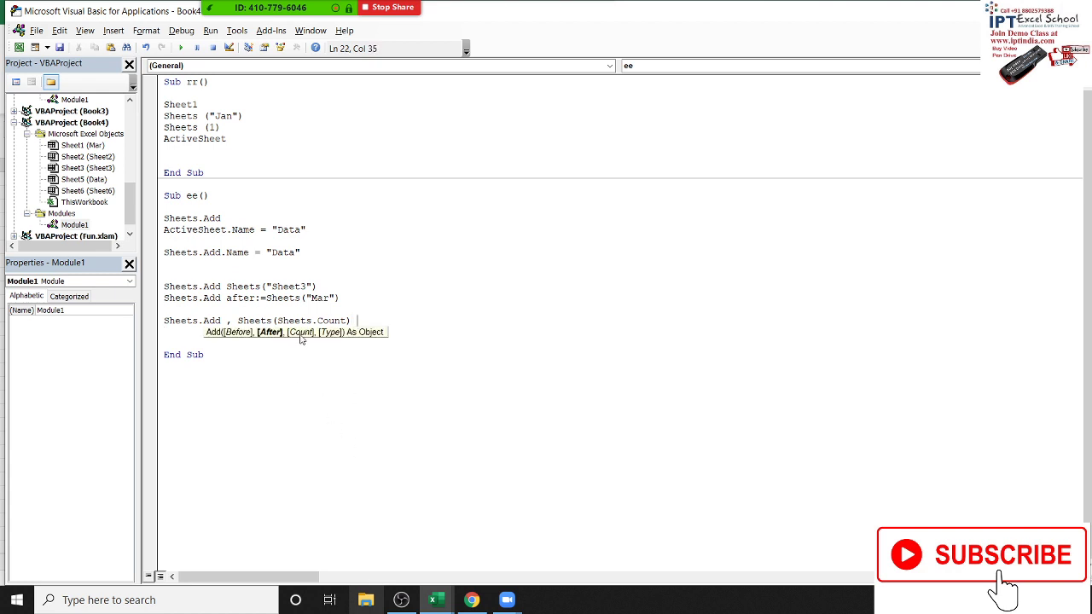
pyautogui.write(',')
pyautogui.write('10')
pyautogui.press('Return')
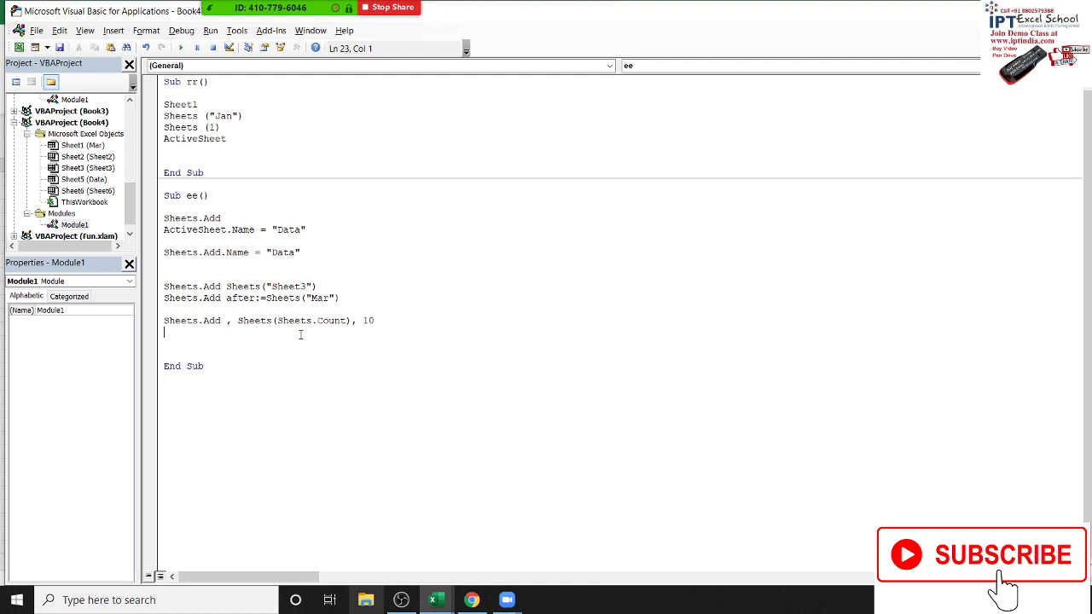
pyautogui.press('Return')
# - Type Sheet1.Delete below the Sheets.Add lines and highlight it
pyautogui.write('sheet')
pyautogui.write('1.de')
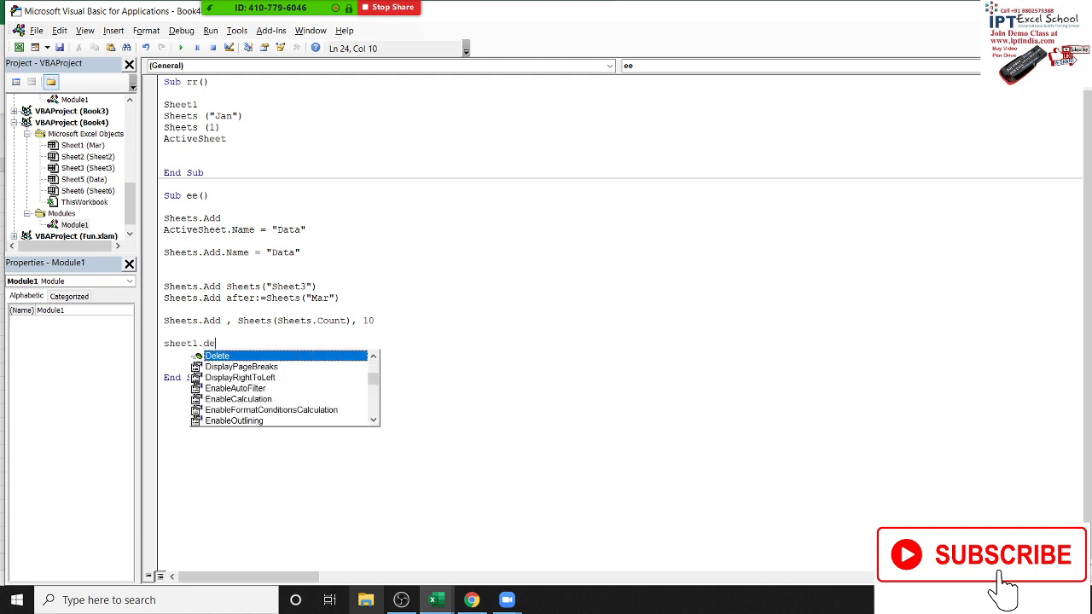
pyautogui.press('Tab')
pyautogui.press('Return')
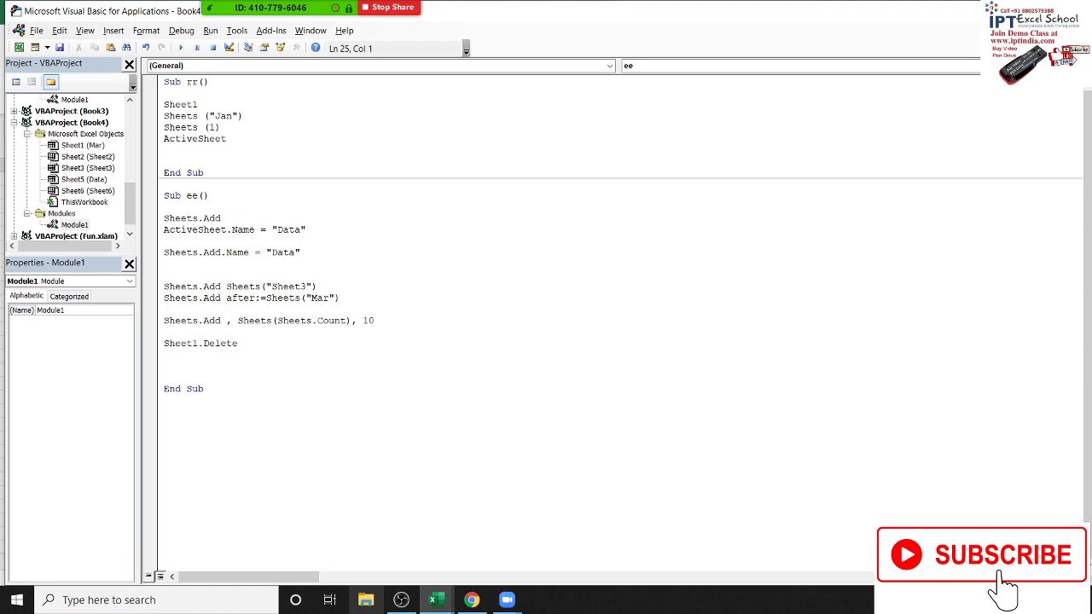
pyautogui.press('Up')
pyautogui.hotkey('shift', 'Down')
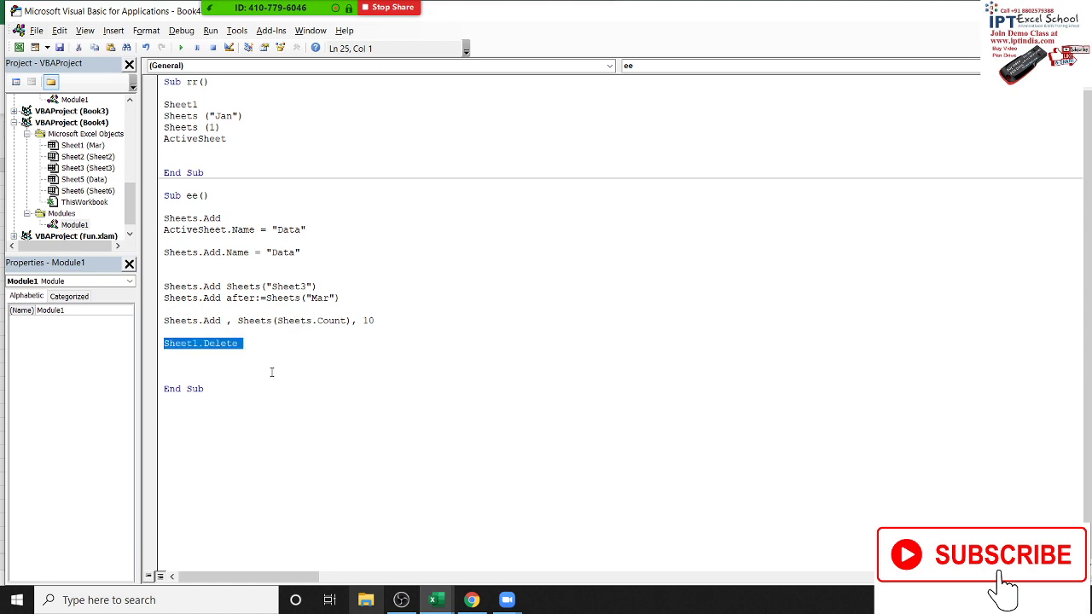
# - In the workbook, try deleting Sheet6 to show the confirmation warning, then cancel
pyautogui.hotkey('alt', 'F11')
pyautogui.rightClick(234, 560)
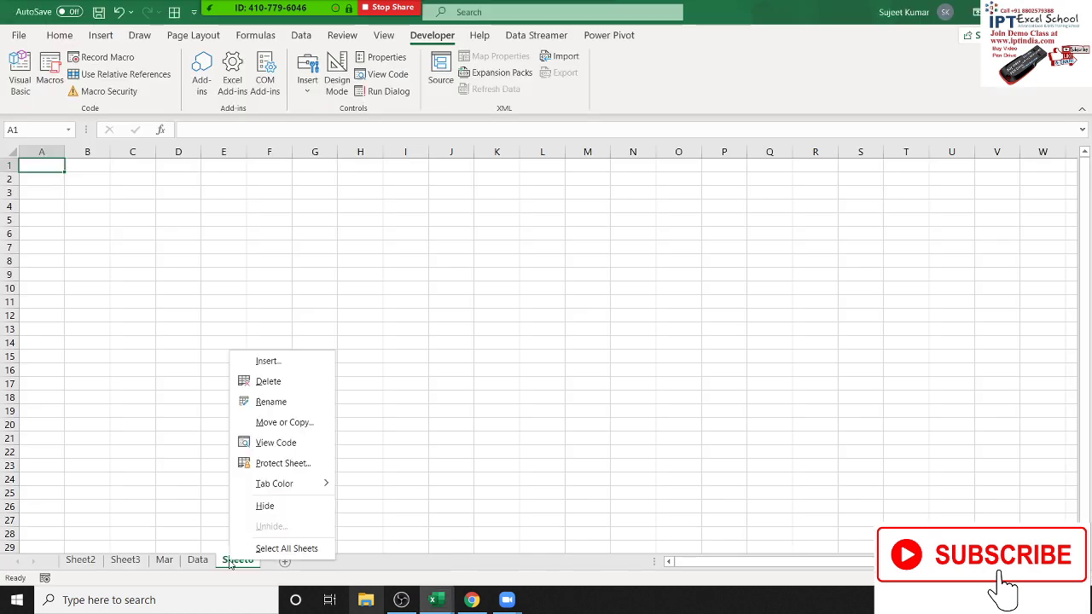
pyautogui.click(291, 383)
pyautogui.moveTo(478, 290); pyautogui.dragTo(390, 280)
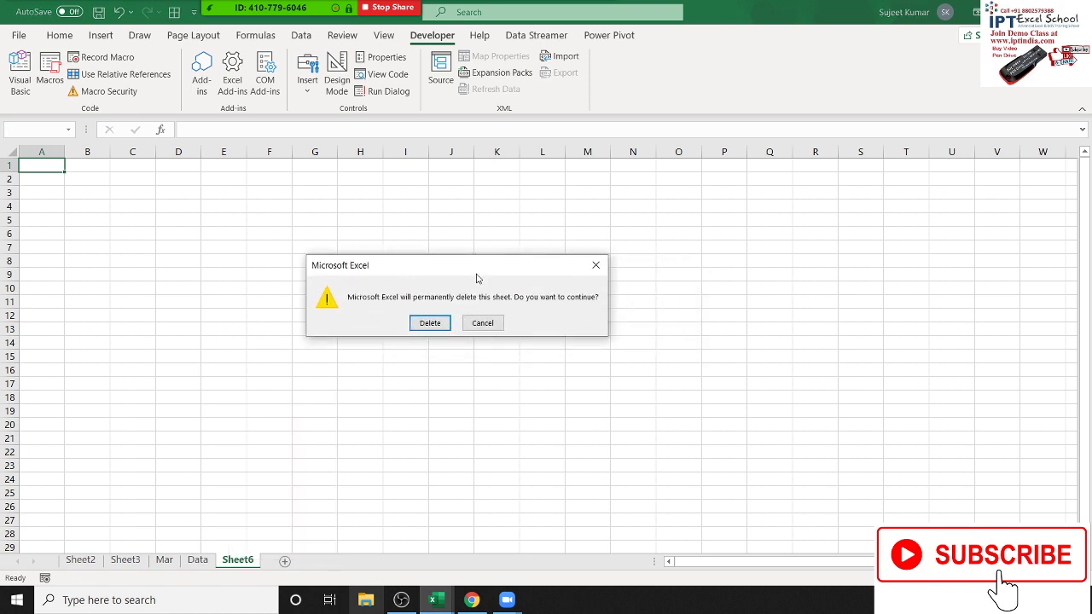
pyautogui.moveTo(476, 277); pyautogui.dragTo(451, 274)
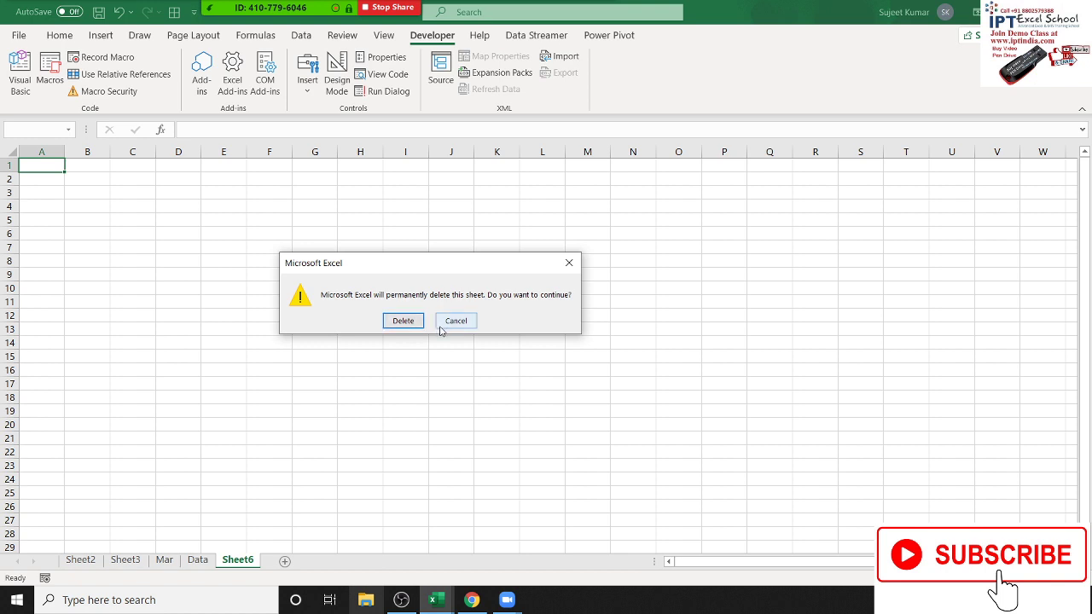
pyautogui.click(447, 321)
# - Insert a blank line above Sheet1.Delete in the macro code
pyautogui.hotkey('alt', 'F11')
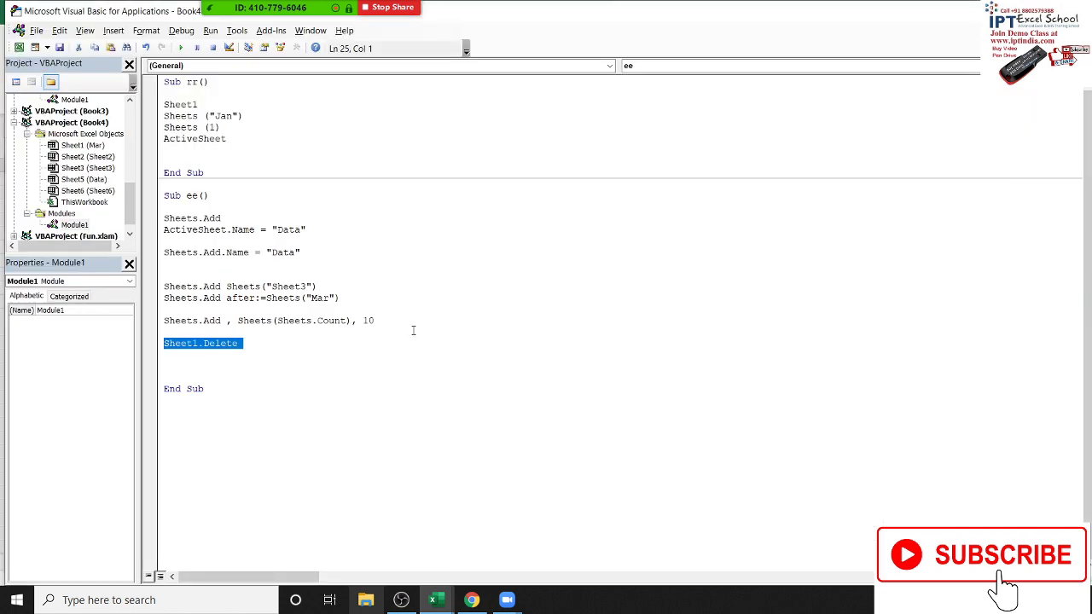
pyautogui.click(163, 343)
pyautogui.press('Return')
# - Write Application.DisplayAlerts = False on the line above Sheet1.Delete
pyautogui.press('Up')
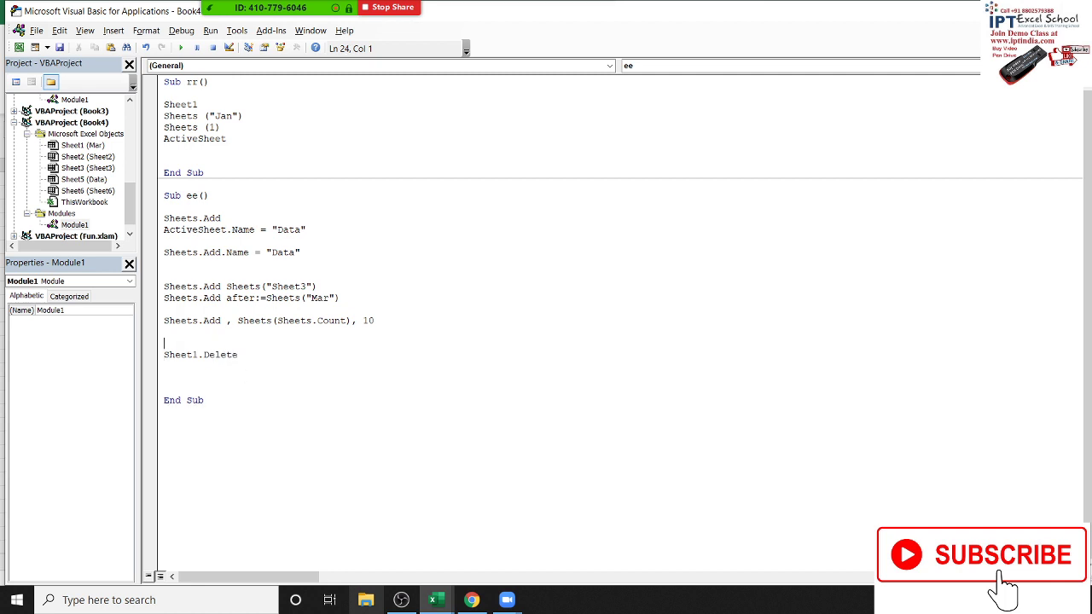
pyautogui.write('appli')
pyautogui.write('cation')
pyautogui.write('.wo')
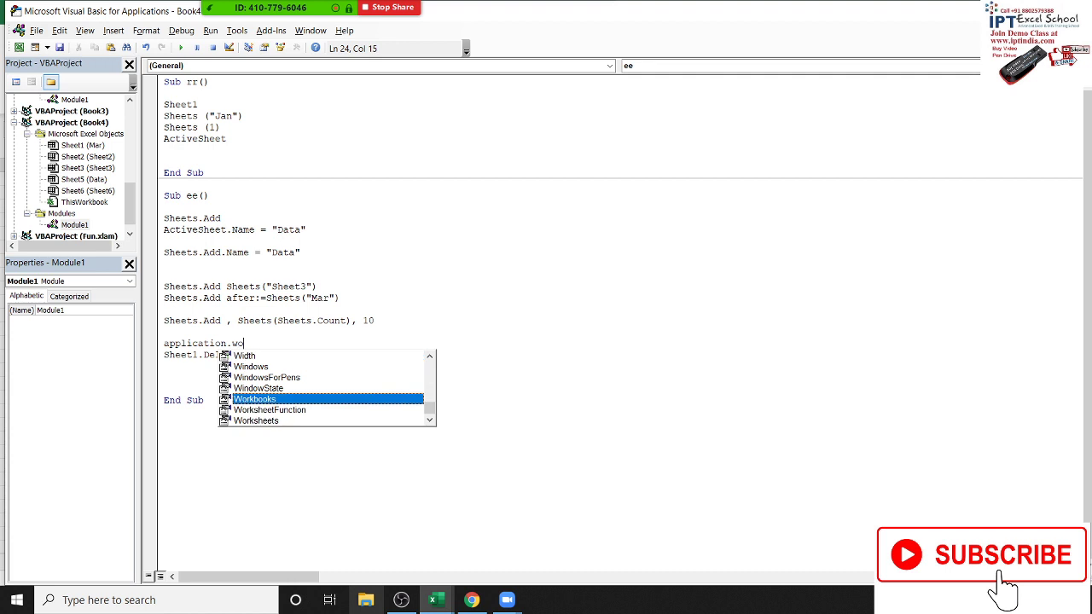
pyautogui.press('Down')
pyautogui.press('Up')
pyautogui.press('BackSpace')
pyautogui.press('BackSpace')
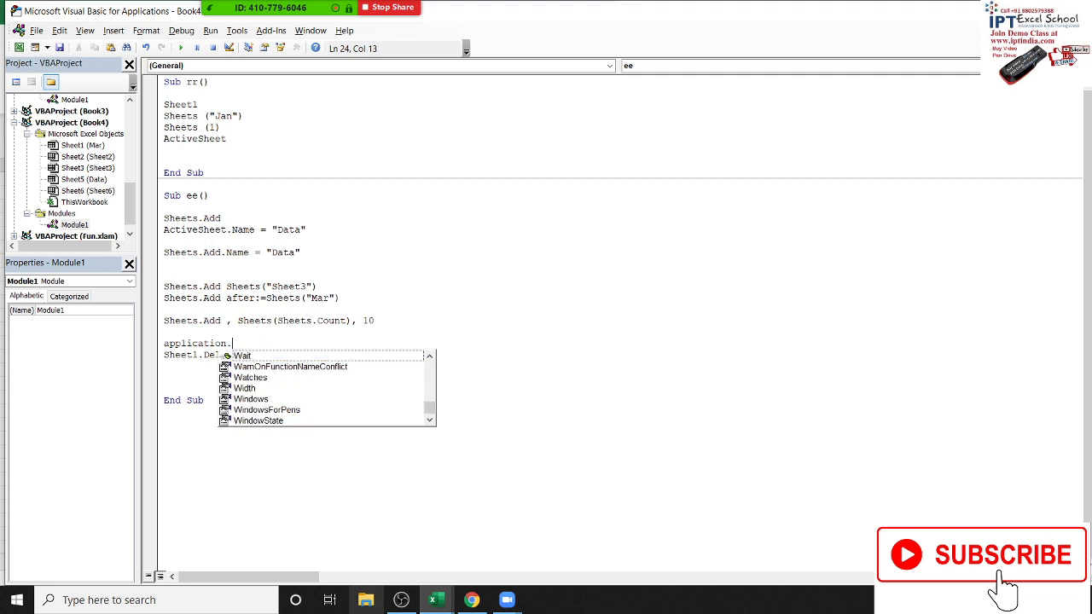
pyautogui.write('di')
pyautogui.press('Down')
pyautogui.press('Tab')
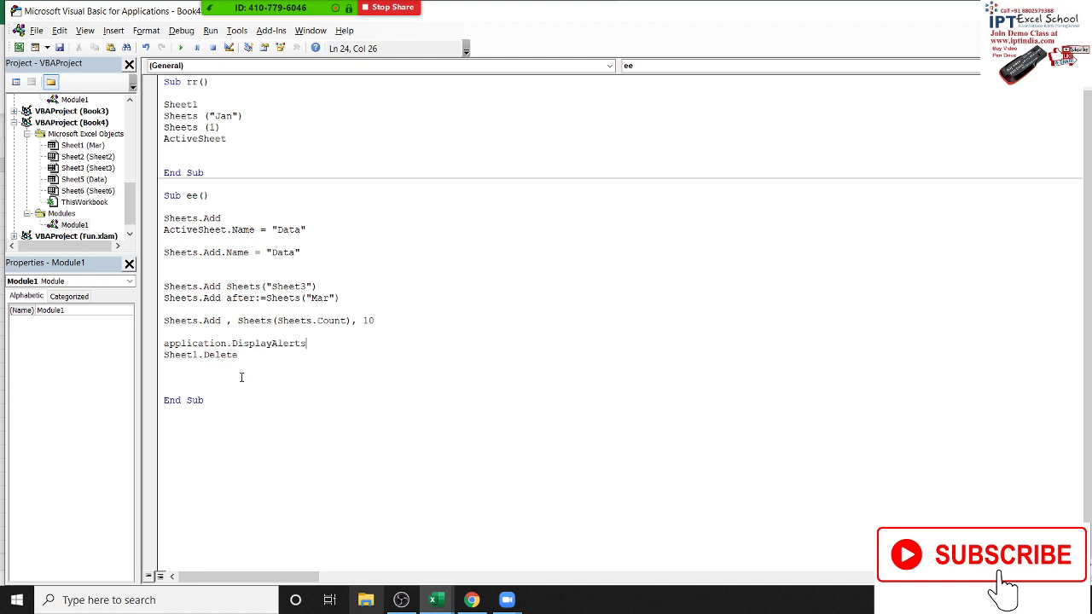
pyautogui.write('= f')
pyautogui.press('Tab')
pyautogui.press('Down')
# - Highlight parts of the DisplayAlerts line and the Sub keyword while explaining them
pyautogui.press('Down')
pyautogui.press('Up')
pyautogui.press('Down')
pyautogui.hotkey('shift', 'Left')
pyautogui.hotkey('shift', 'Left')
pyautogui.hotkey('shift', 'Left')
pyautogui.hotkey('shift', 'Left')
pyautogui.press('Up')
pyautogui.hotkey('shift', 'Left')
pyautogui.hotkey('shift', 'Left')
pyautogui.hotkey('shift', 'Left')
pyautogui.hotkey('shift', 'Left')
pyautogui.hotkey('shift', 'Left')
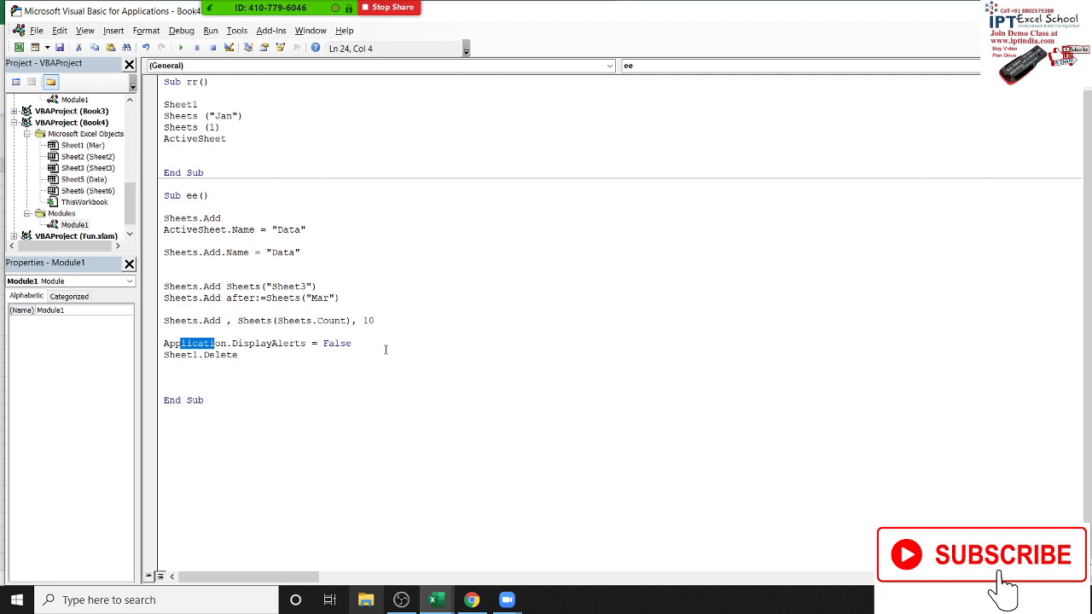
pyautogui.press('Right')
pyautogui.press('Left')
pyautogui.press('Left')
pyautogui.press('Left')
pyautogui.press('Left')
pyautogui.doubleClick(181, 195)
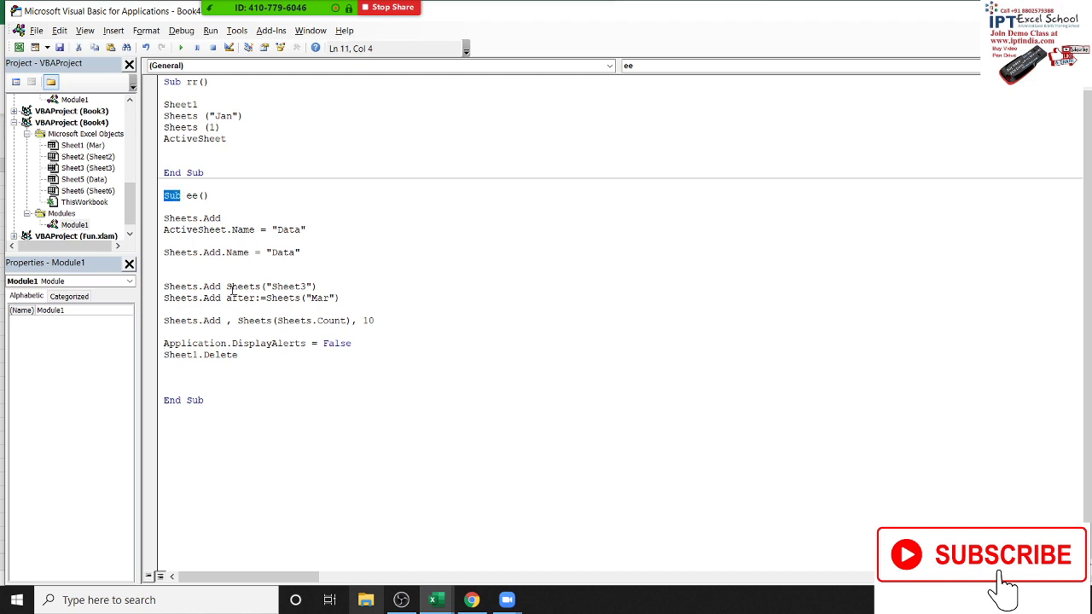
# - Copy the DisplayAlerts line below Sheet1.Delete and change False to True
pyautogui.click(160, 345)
pyautogui.hotkey('shift', 'Down')
pyautogui.hotkey('ctrl', 'c')
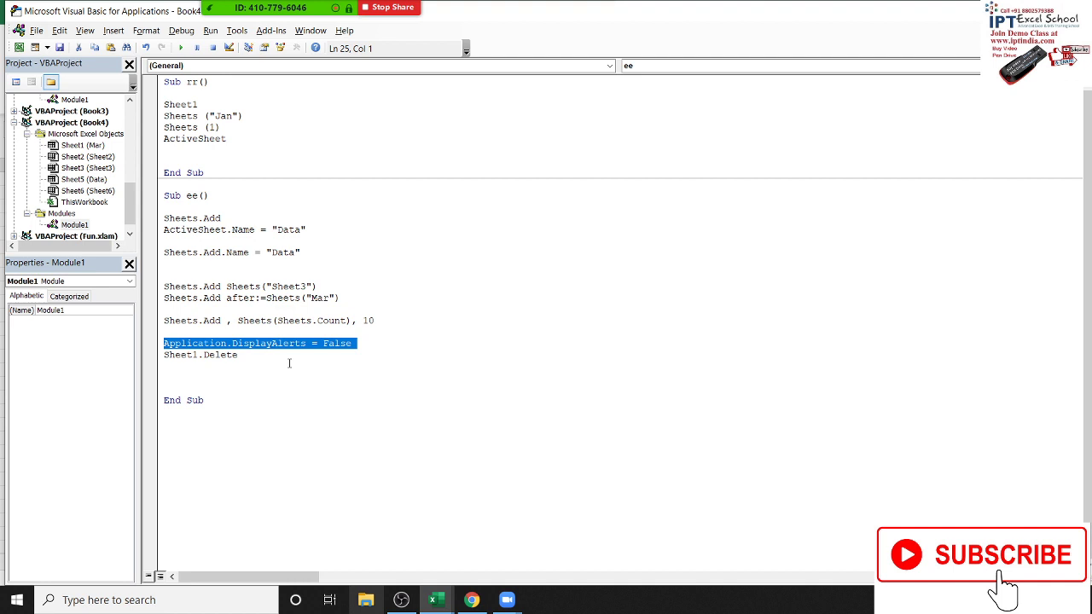
pyautogui.click(290, 364)
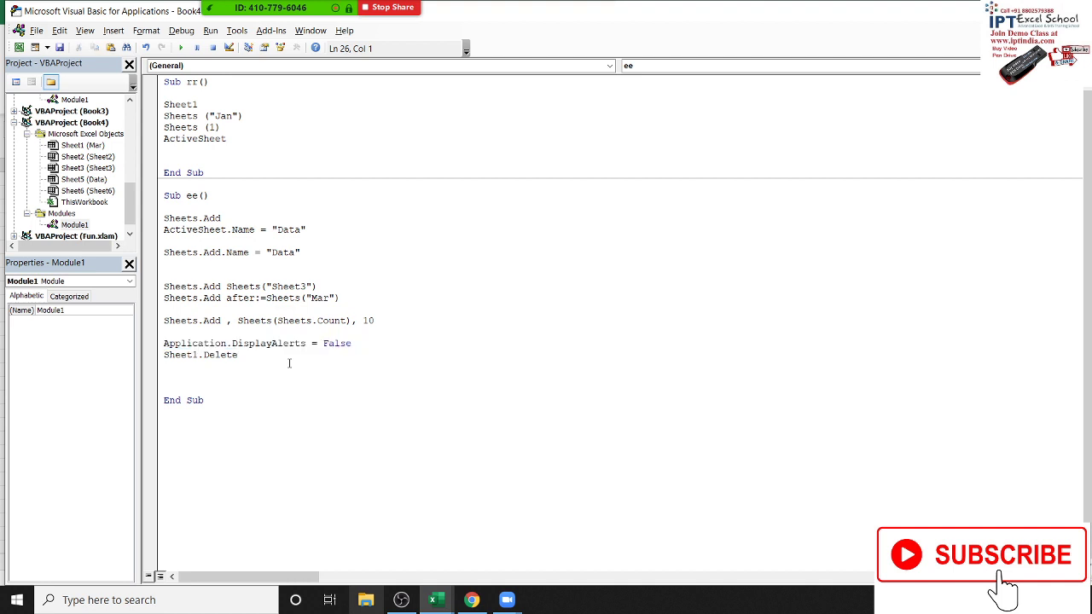
pyautogui.hotkey('ctrl', 'v')
pyautogui.press('BackSpace')
pyautogui.press('BackSpace')
pyautogui.press('BackSpace')
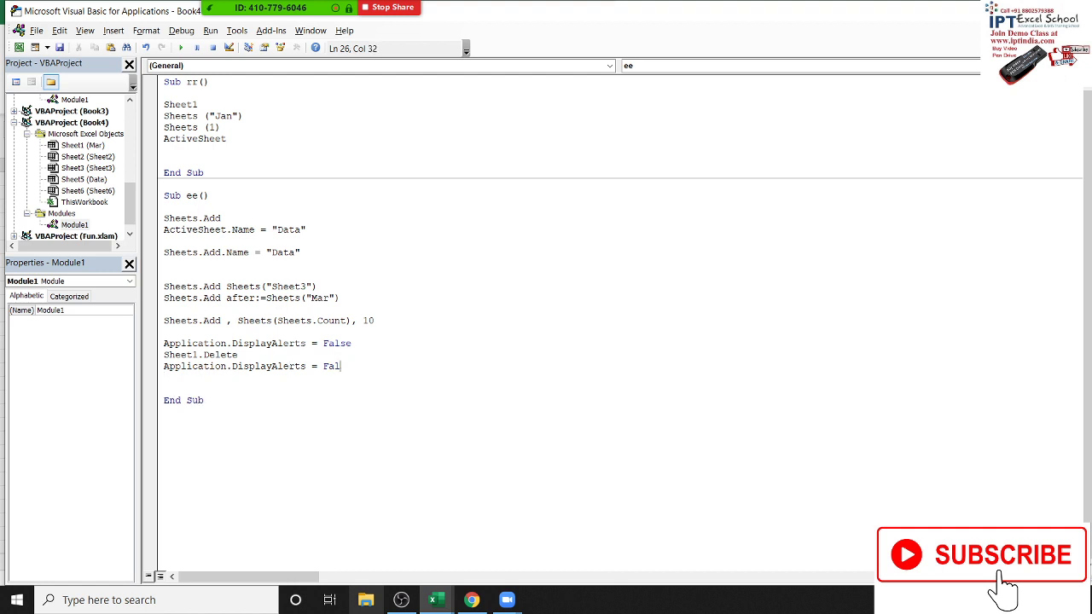
pyautogui.press('BackSpace')
pyautogui.press('BackSpace')
pyautogui.press('BackSpace')
pyautogui.write('true')
pyautogui.press('Down')
pyautogui.press('Return')
pyautogui.press('Return')
pyautogui.hotkey('alt', 'F11')
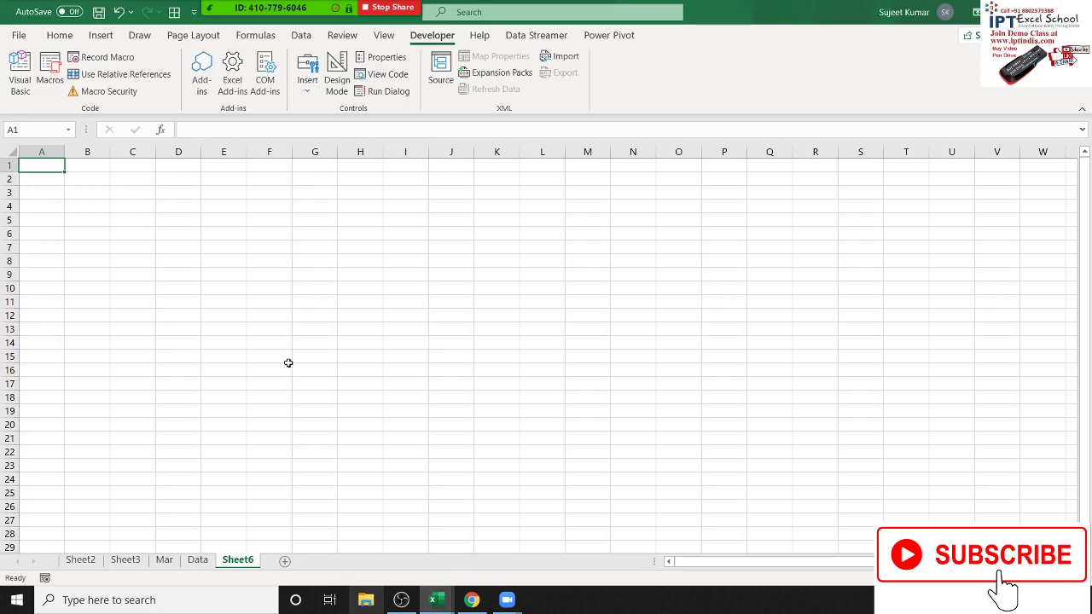
# - Open the Mar sheet in the workbook and select cell A1
pyautogui.hotkey('alt', 'F11')
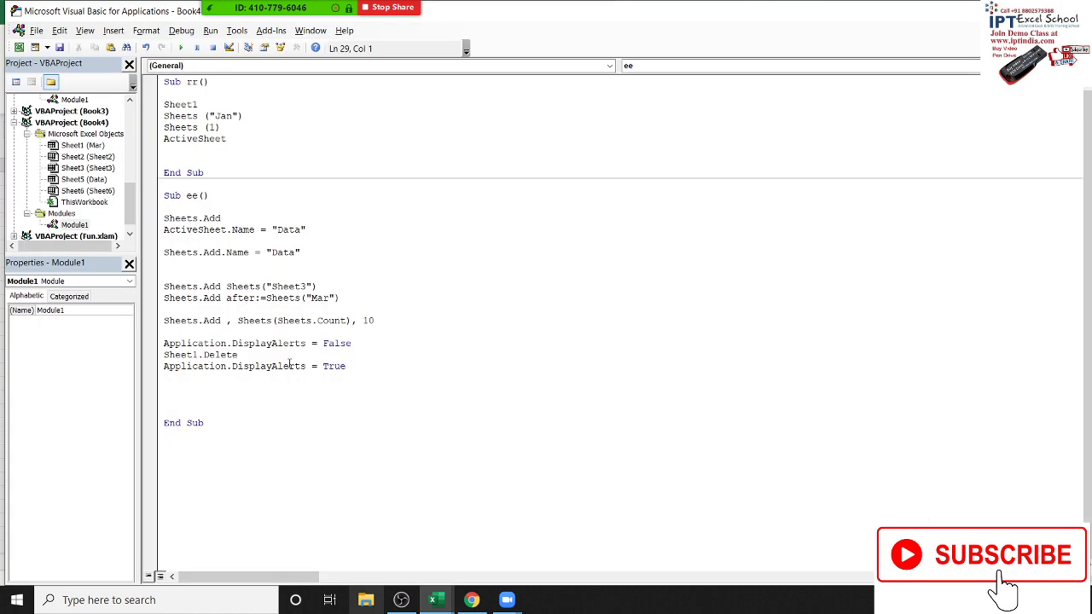
pyautogui.hotkey('alt', 'F11')
pyautogui.click(167, 560)
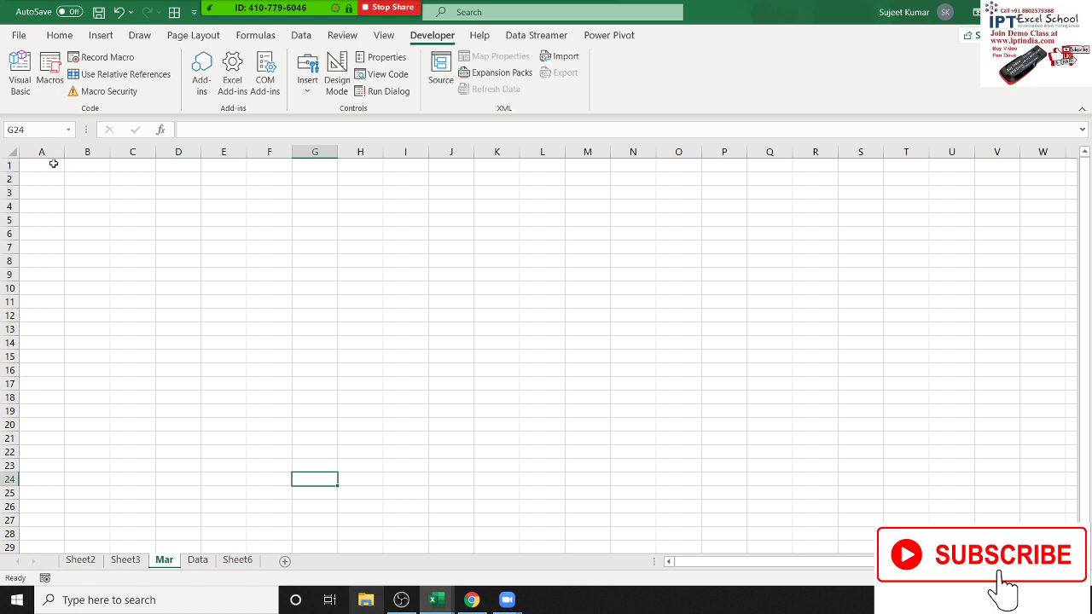
pyautogui.moveTo(52, 163); pyautogui.dragTo(86, 213)
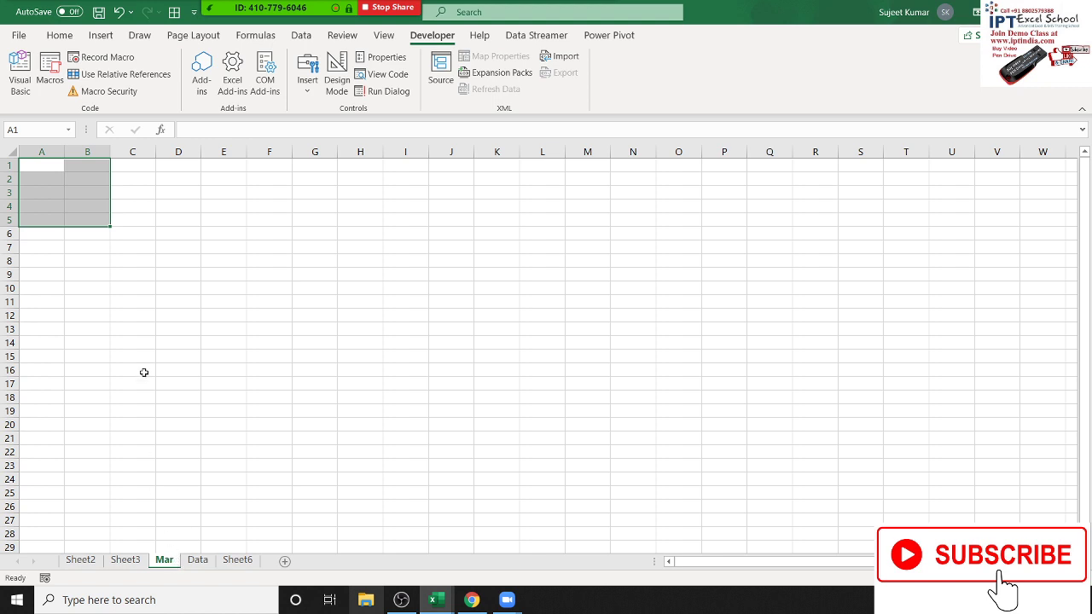
pyautogui.click(52, 164)
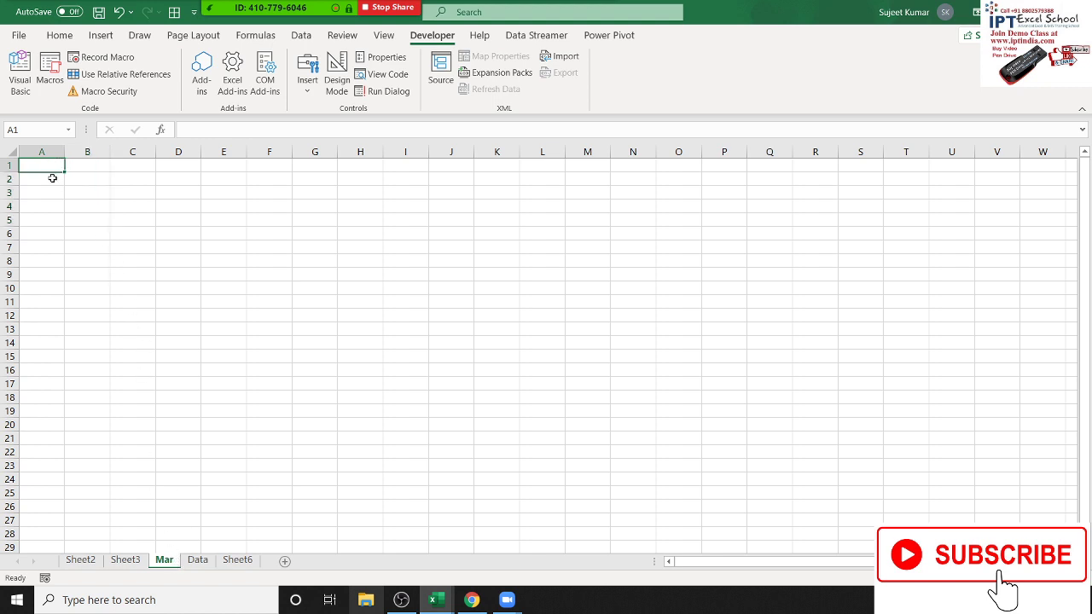
# - Enter =RANDBETWEEN(10,90) in A1 and fill it across and down to M23
pyautogui.write('=r')
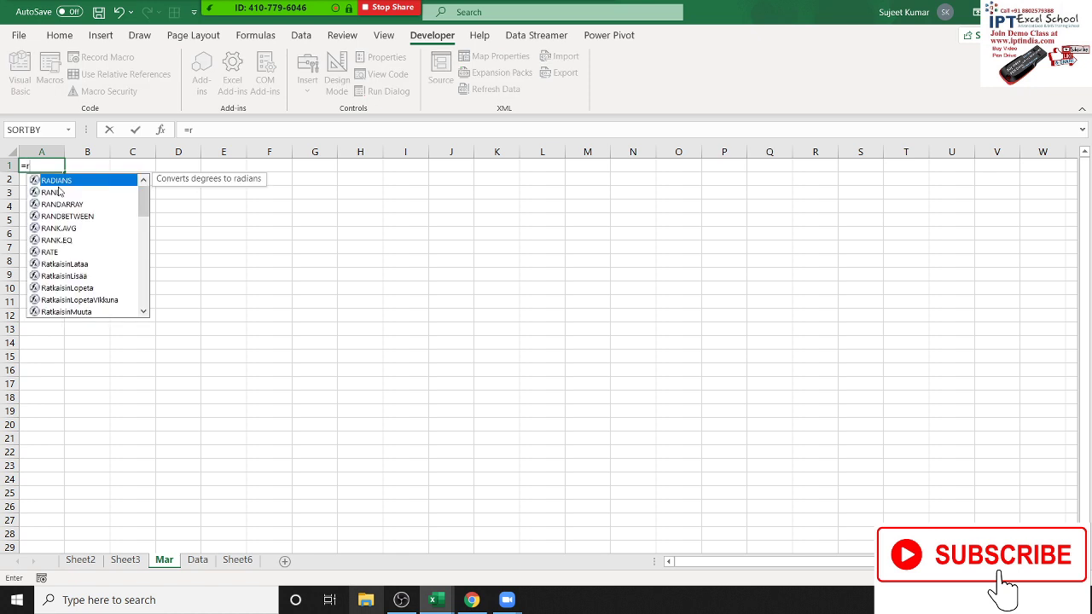
pyautogui.press('Down')
pyautogui.press('Down')
pyautogui.press('Down')
pyautogui.press('Tab')
pyautogui.write('10,90')
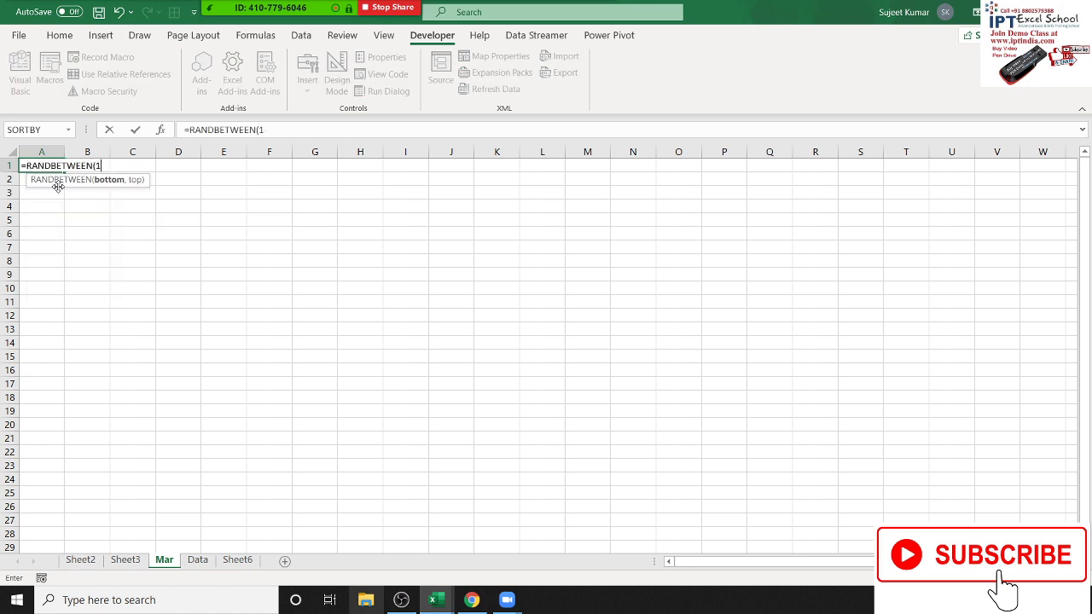
pyautogui.press('Return')
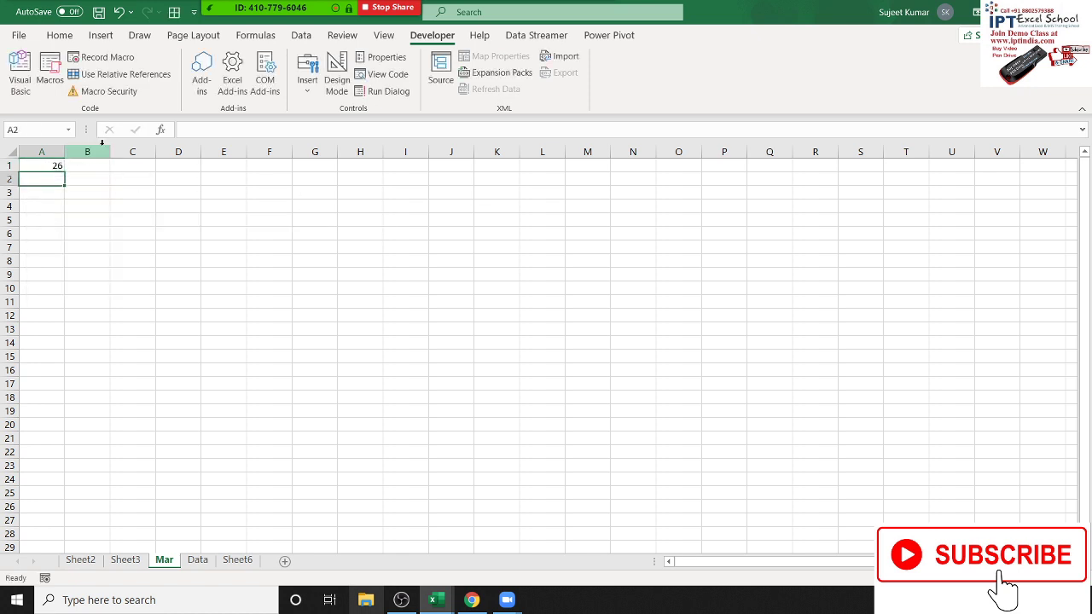
pyautogui.moveTo(41, 166); pyautogui.dragTo(577, 456)
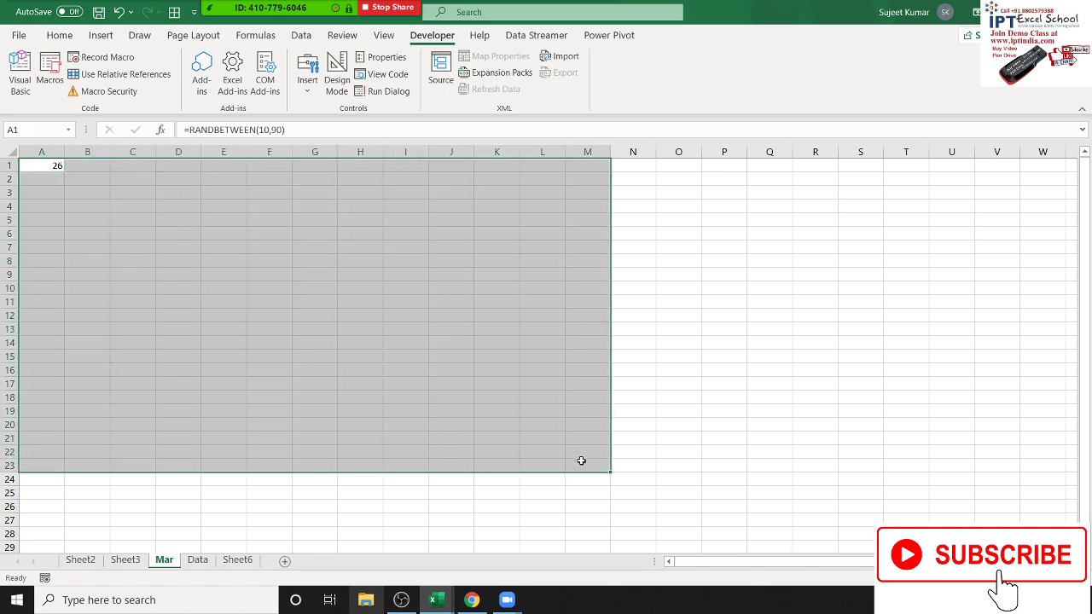
pyautogui.hotkey('ctrl', 'r')
pyautogui.hotkey('ctrl', 'd')
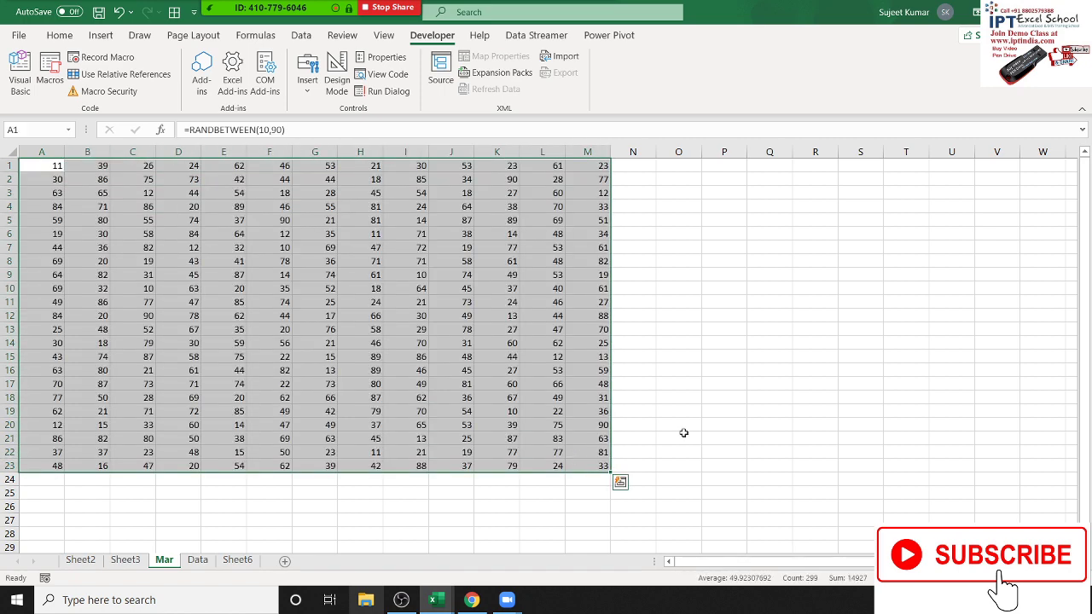
pyautogui.click(735, 397)
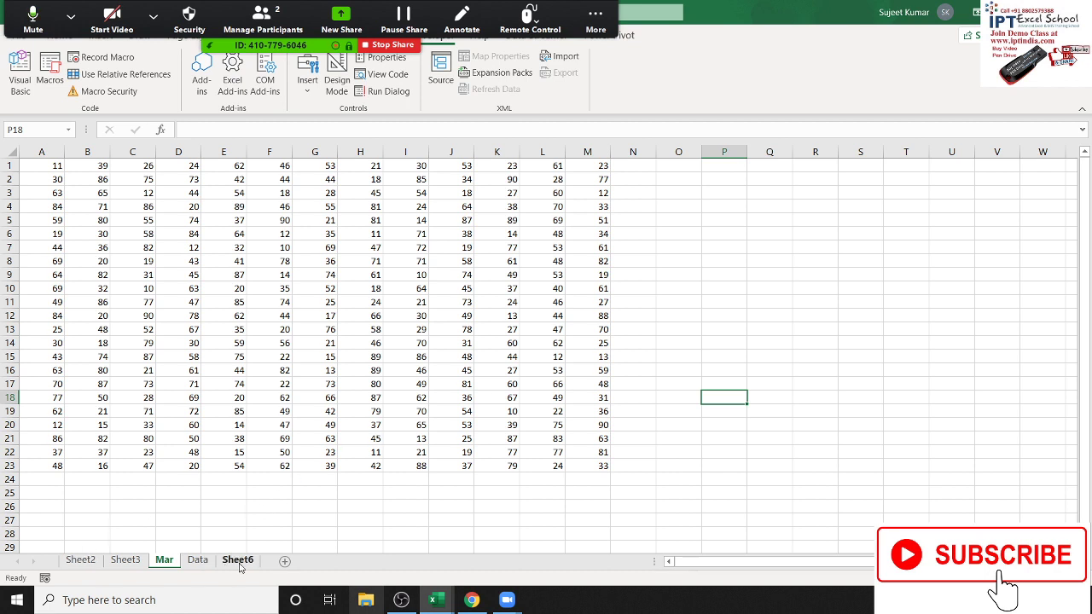
# - Preview copying the Mar sheet to a new workbook in Move or Copy, then cancel
pyautogui.rightClick(174, 564)
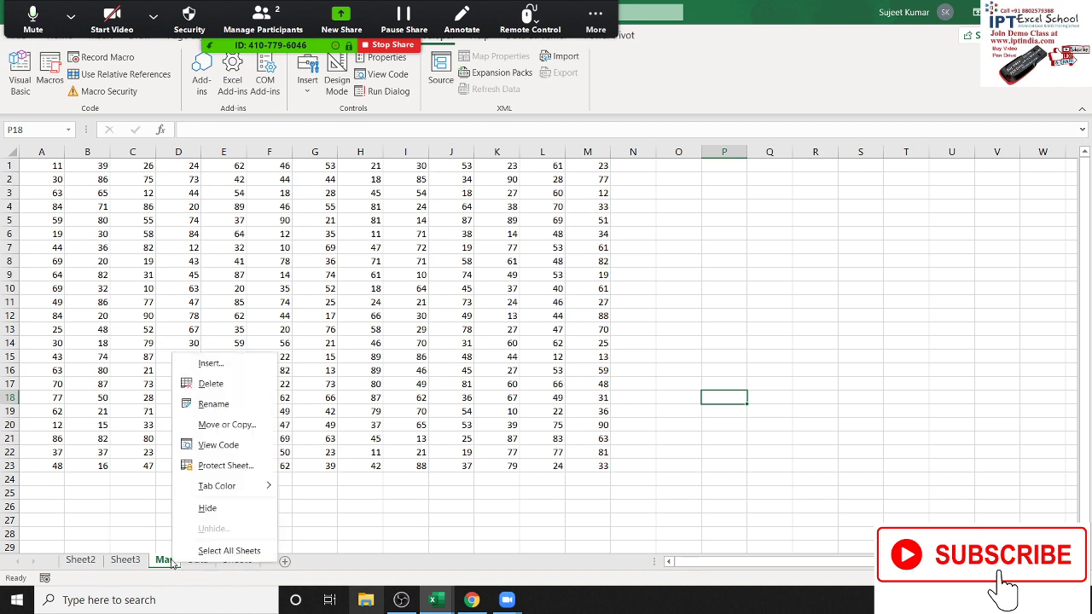
pyautogui.click(221, 425)
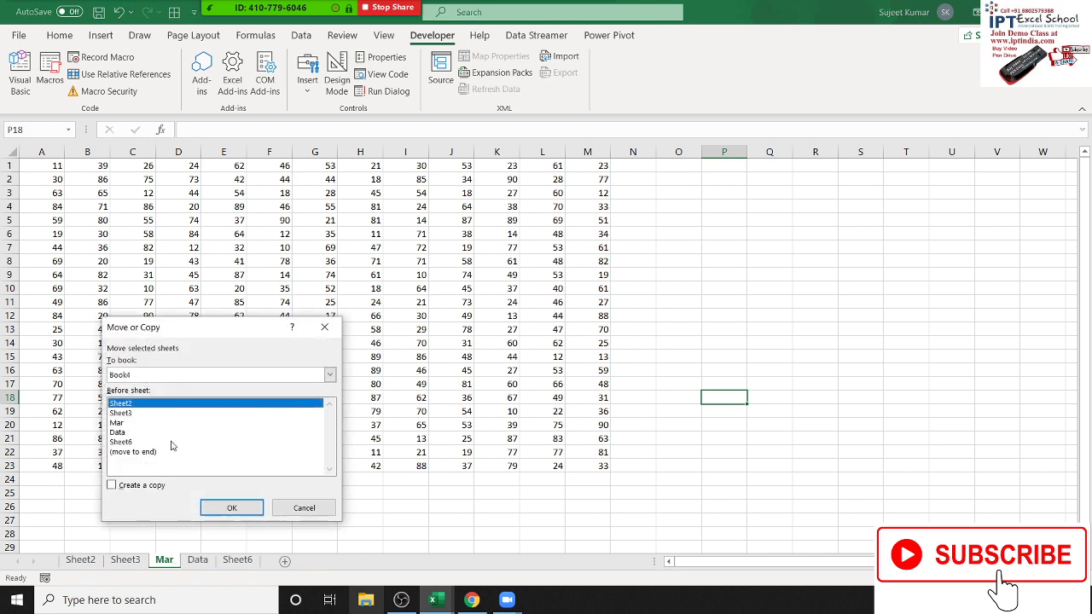
pyautogui.click(330, 375)
pyautogui.click(169, 389)
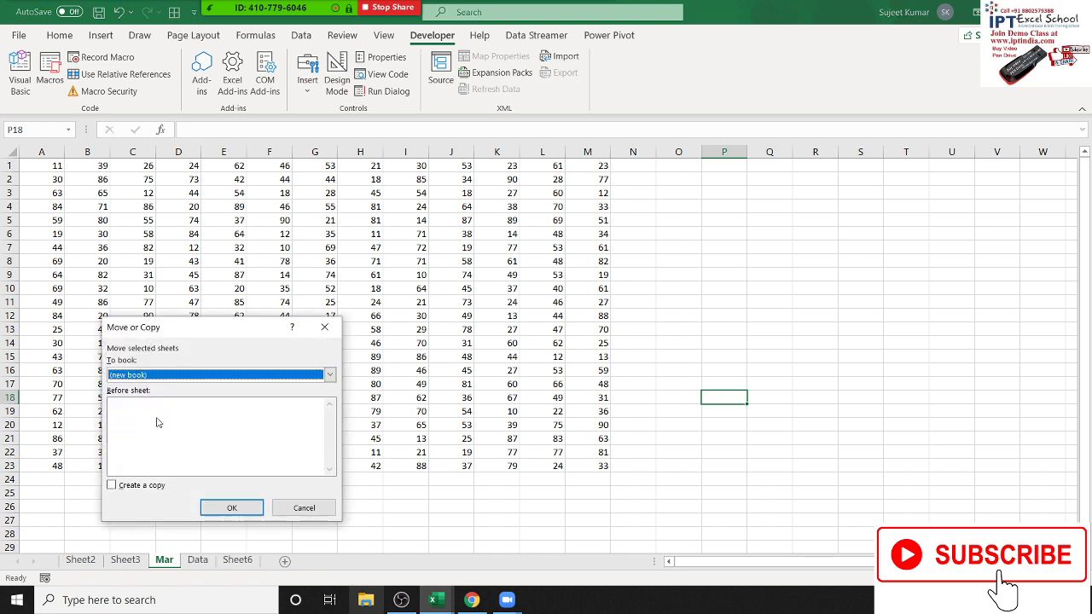
pyautogui.click(136, 488)
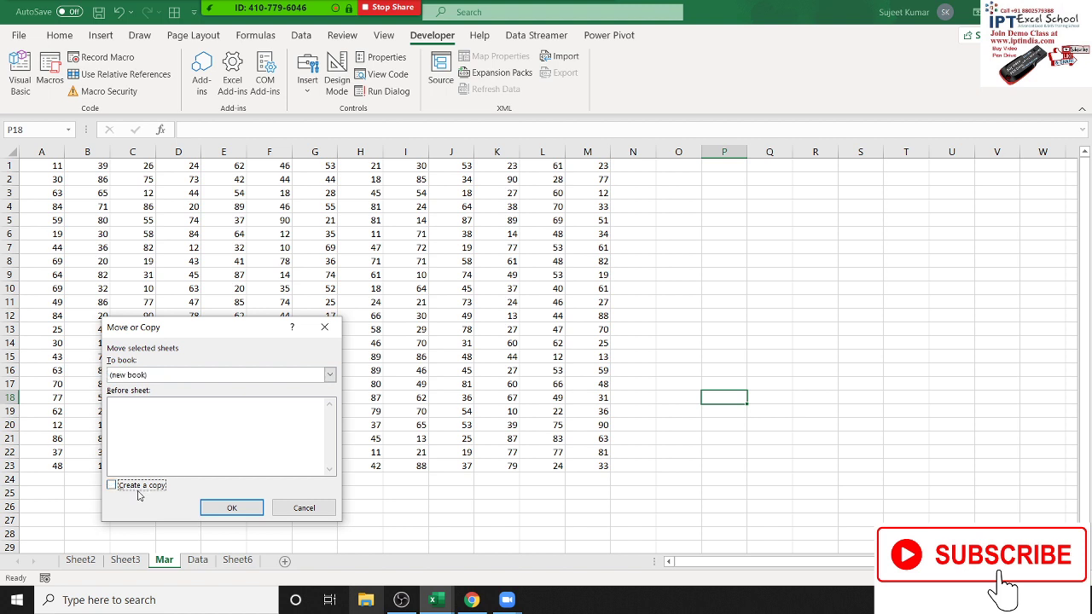
pyautogui.click(305, 508)
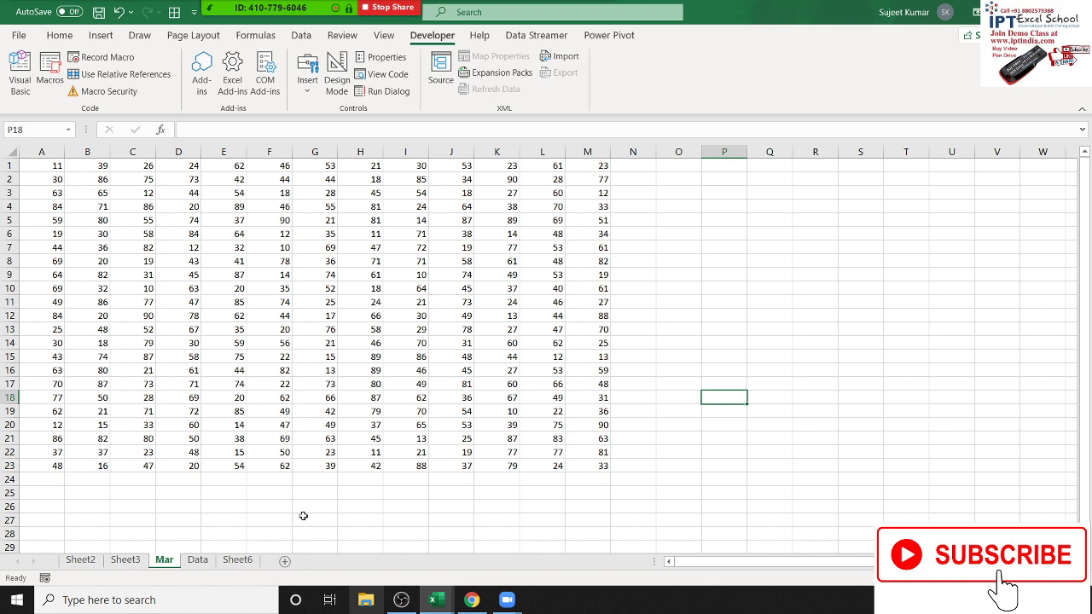
# - Inspect the formula in cell D10, then reopen and dismiss Mar's Move or Copy options
pyautogui.click(174, 286)
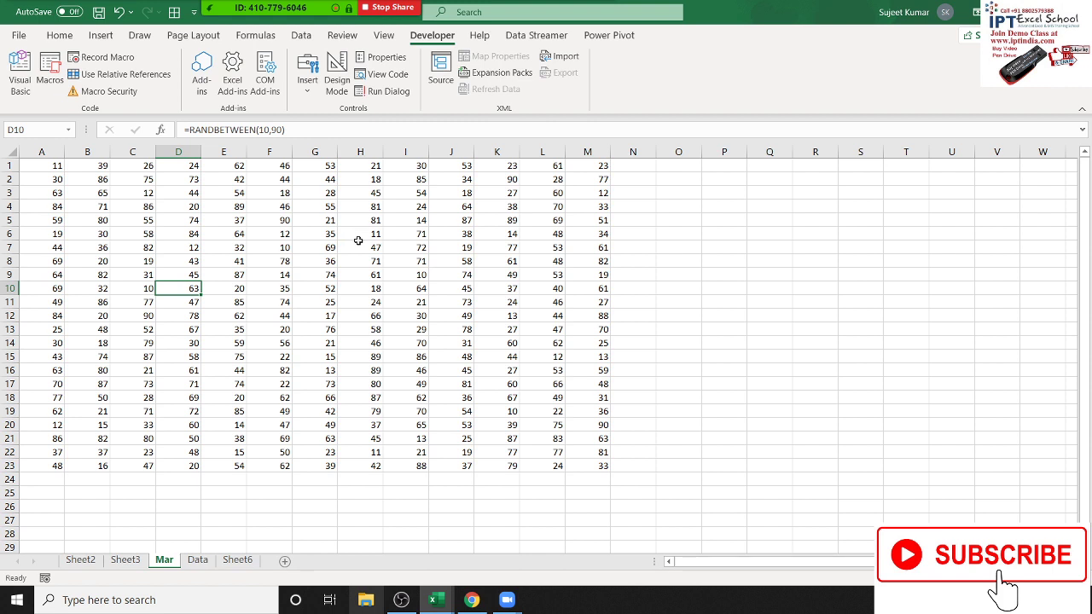
pyautogui.click(343, 245)
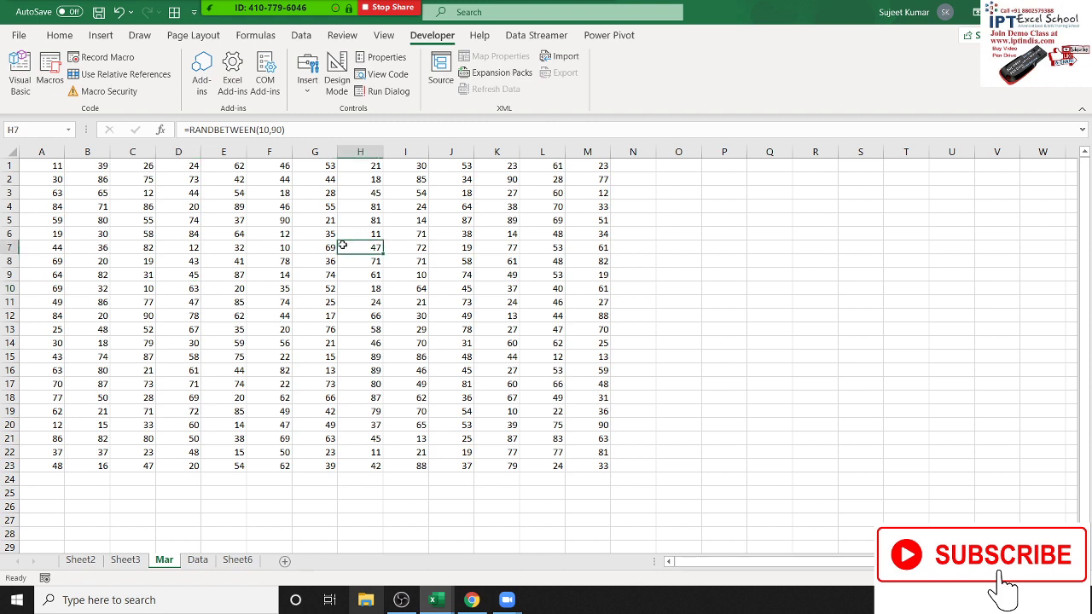
pyautogui.rightClick(164, 563)
pyautogui.click(222, 428)
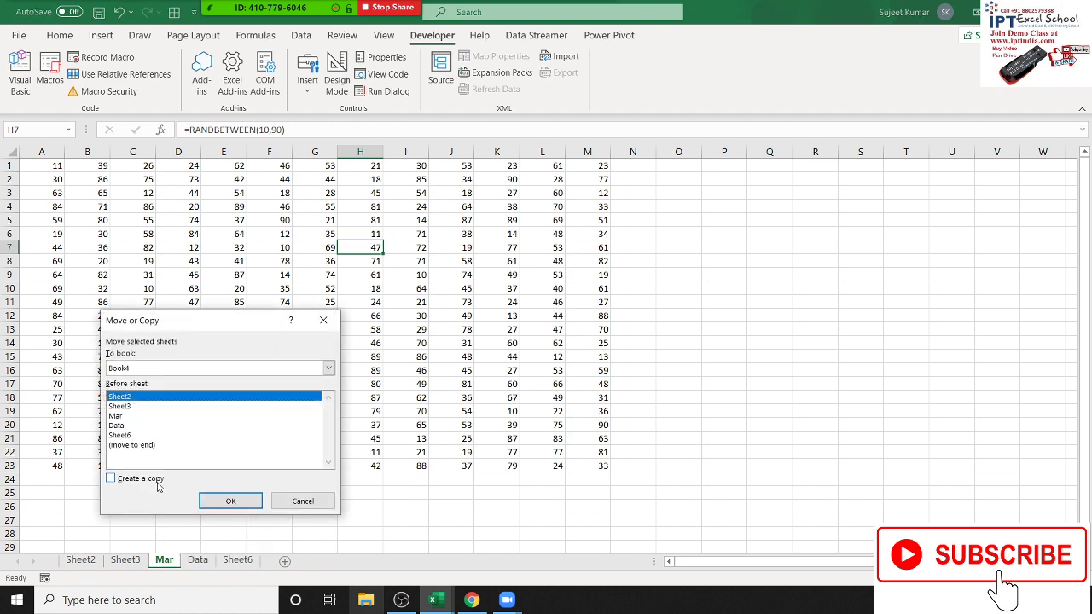
pyautogui.press('Escape')
pyautogui.click(369, 372)
# - In Sub ee, add a Sheet1.Move line below the DisplayAlerts lines using IntelliSense
pyautogui.hotkey('alt', 'F11')
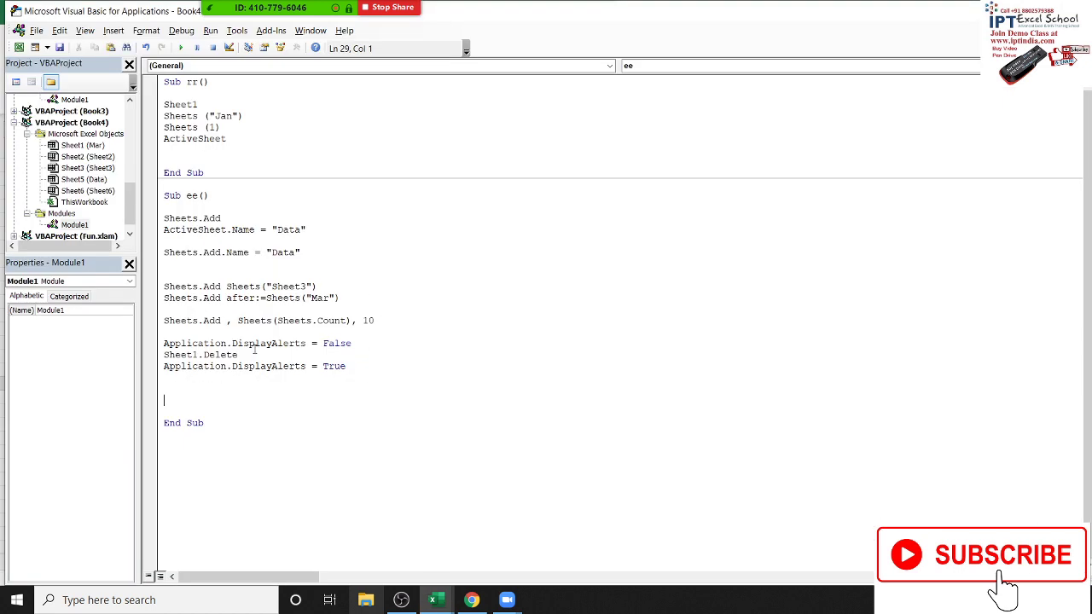
pyautogui.write('s')
pyautogui.moveTo(226, 140); pyautogui.dragTo(165, 105)
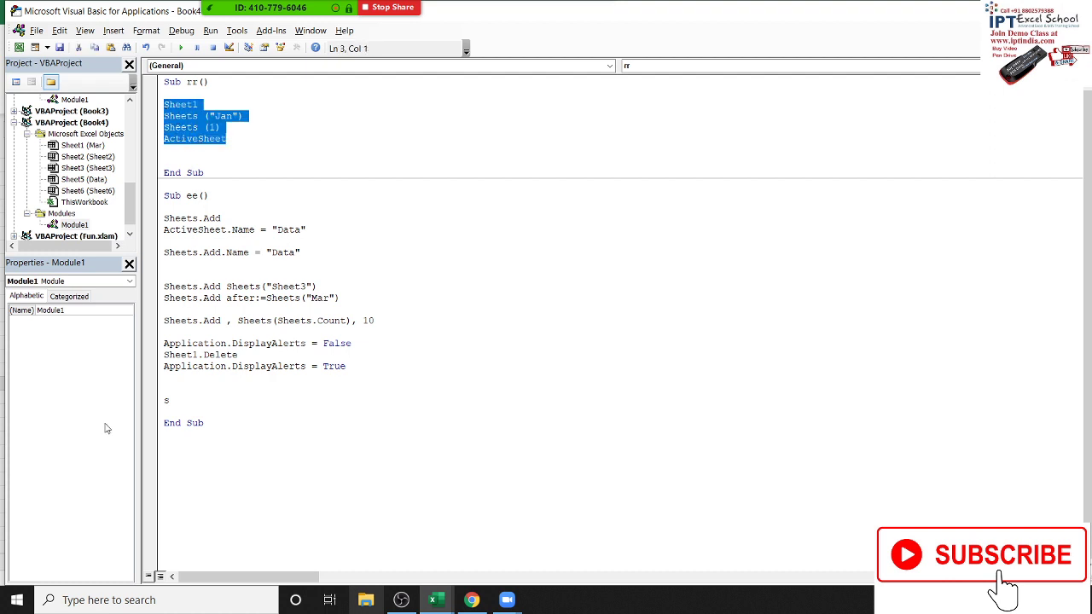
pyautogui.click(196, 402)
pyautogui.write('h')
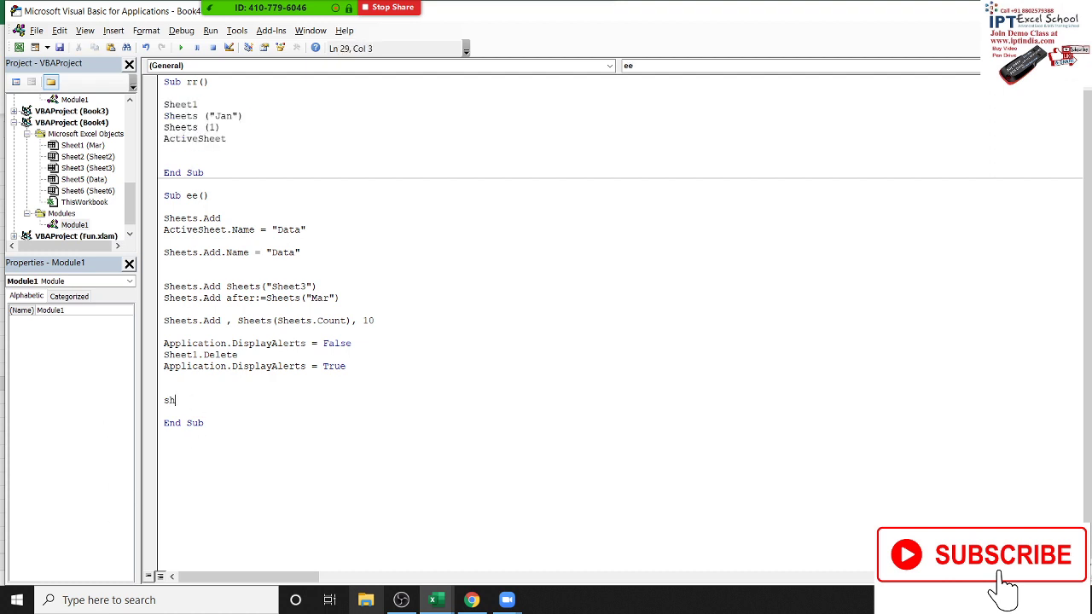
pyautogui.write('eet1')
pyautogui.write('.')
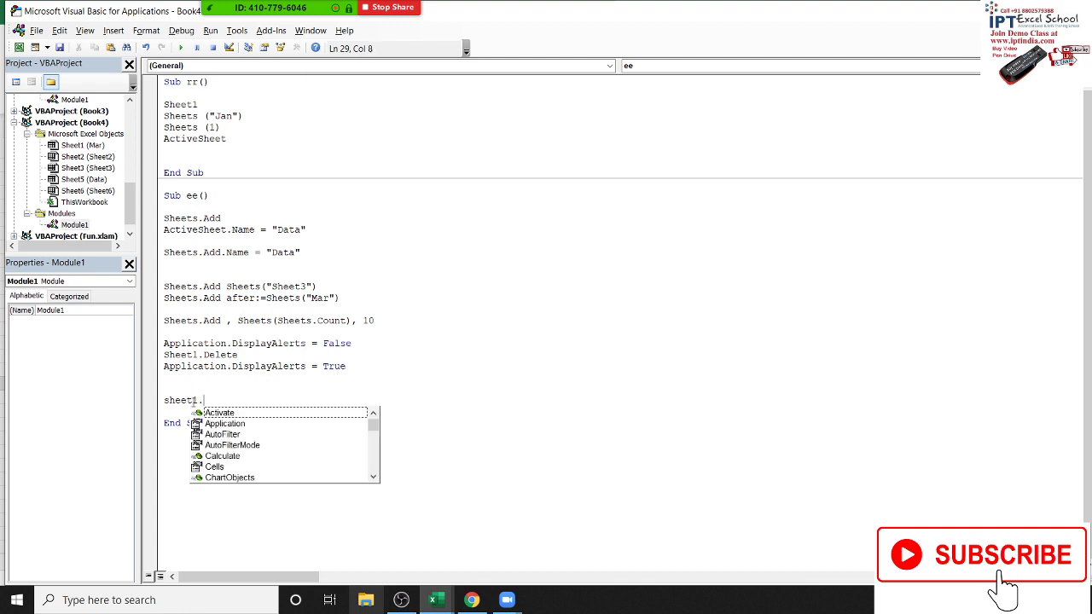
pyautogui.write('mov')
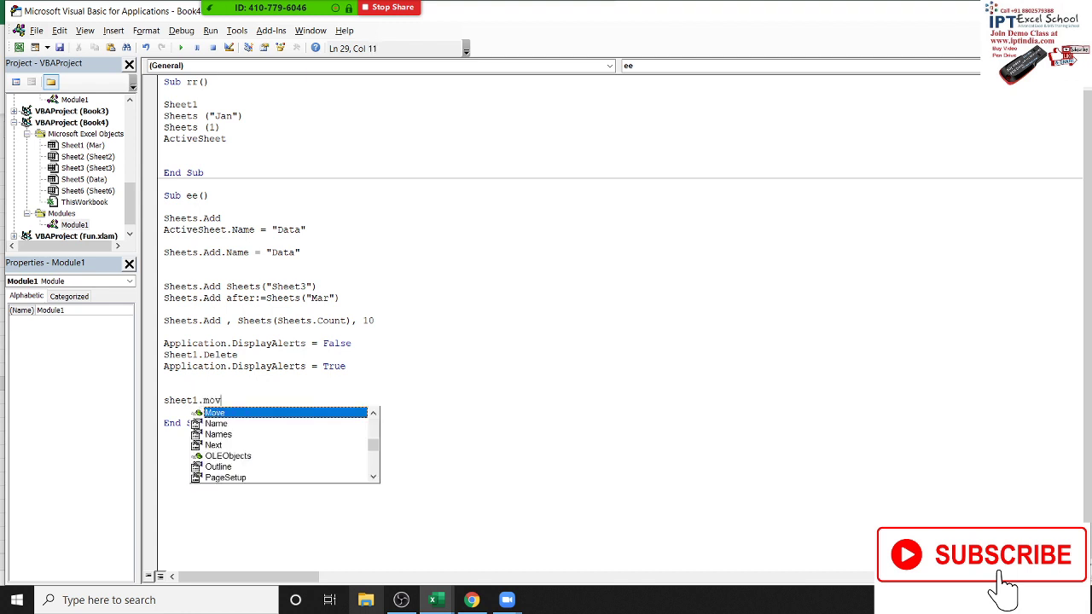
pyautogui.press('Tab')
pyautogui.press('Return')
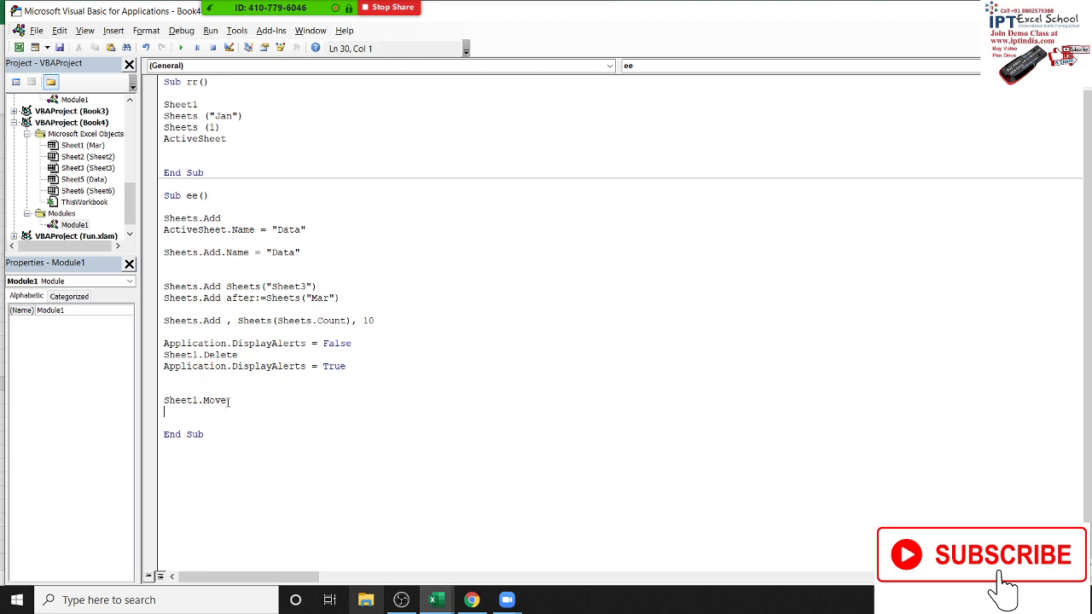
pyautogui.press('Return')
pyautogui.press('Return')
# - Add a Sheet1.Copy line with a blank line after Sheet1.Move, then return to the workbook
pyautogui.write('sheet1')
pyautogui.write('.copy')
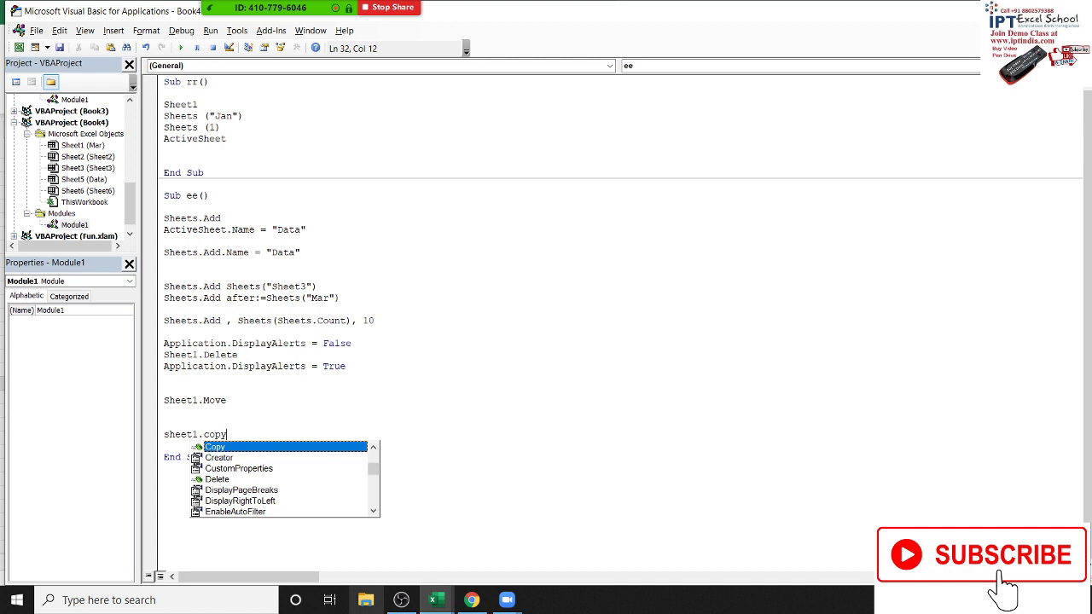
pyautogui.press('Tab')
pyautogui.click(452, 486)
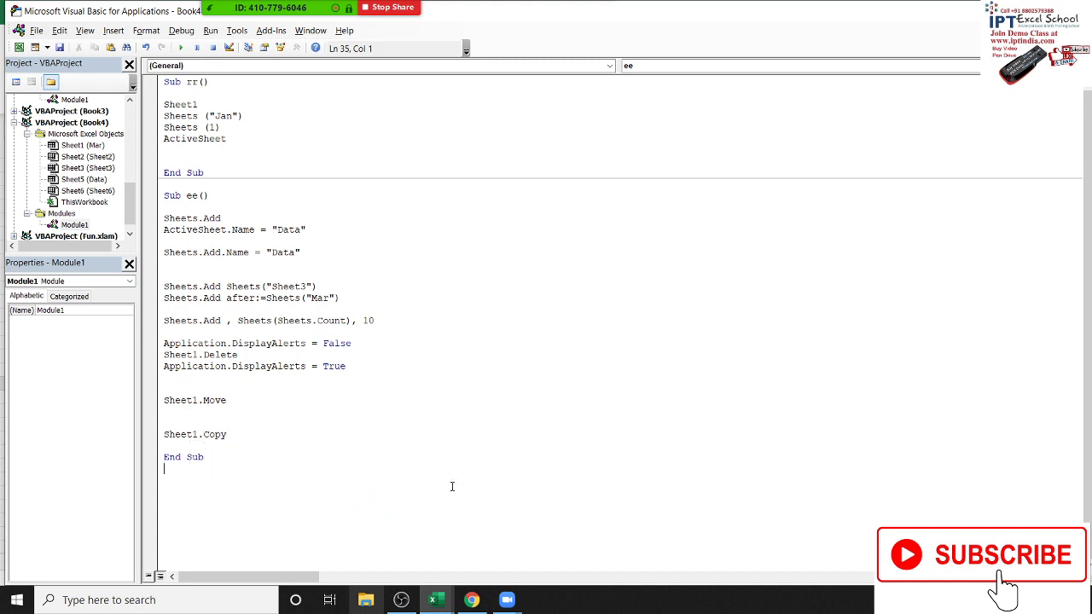
pyautogui.click(237, 402)
pyautogui.press('Return')
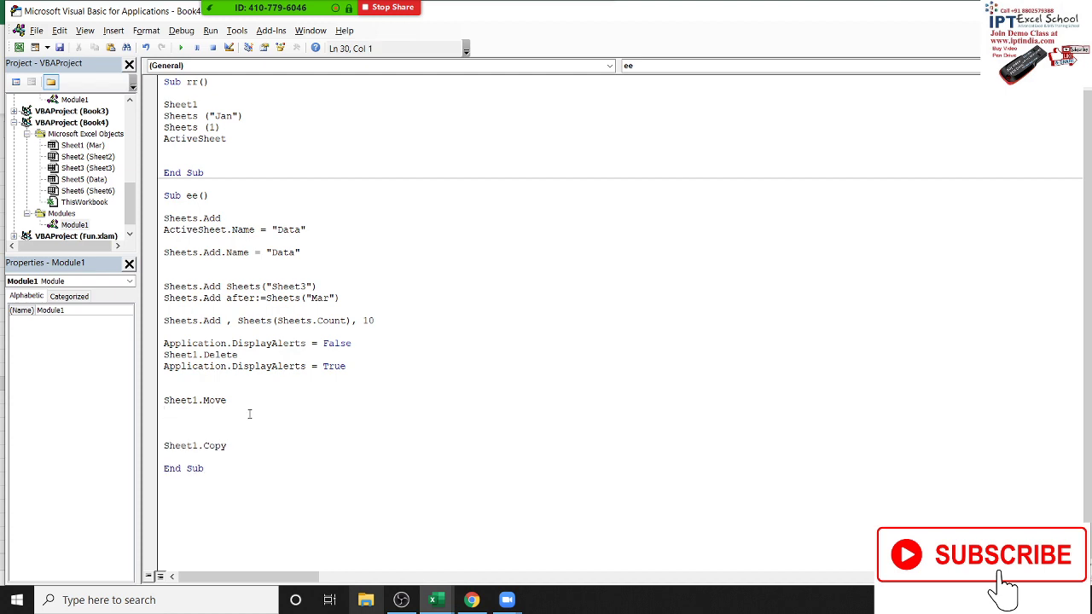
pyautogui.write('a')
pyautogui.press('BackSpace')
pyautogui.hotkey('alt', 'F11')
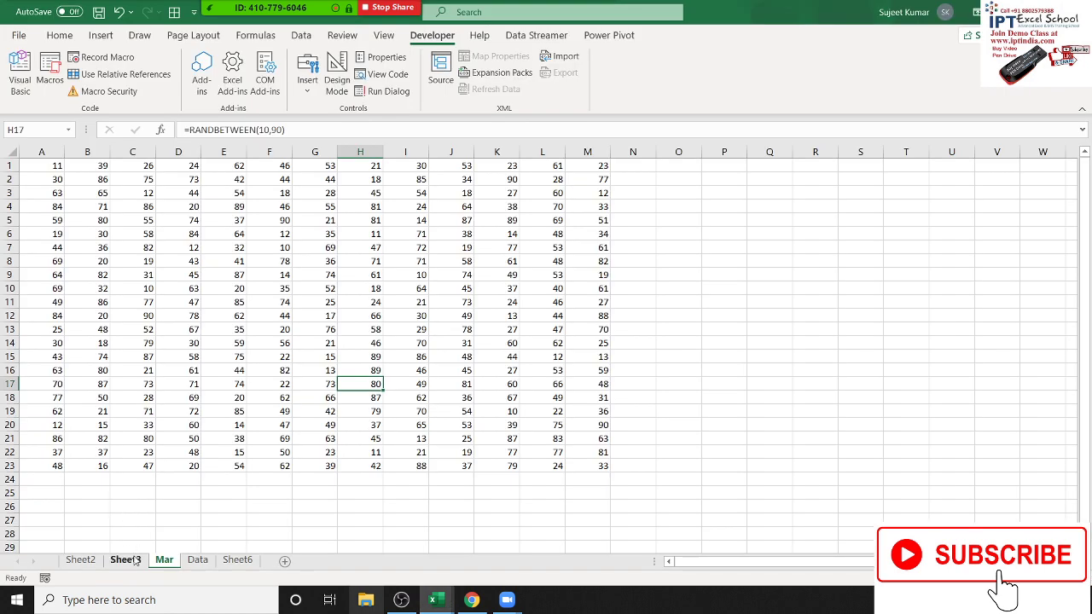
# - Copy the Mar sheet into a new workbook with Create a copy ticked
pyautogui.rightClick(162, 561)
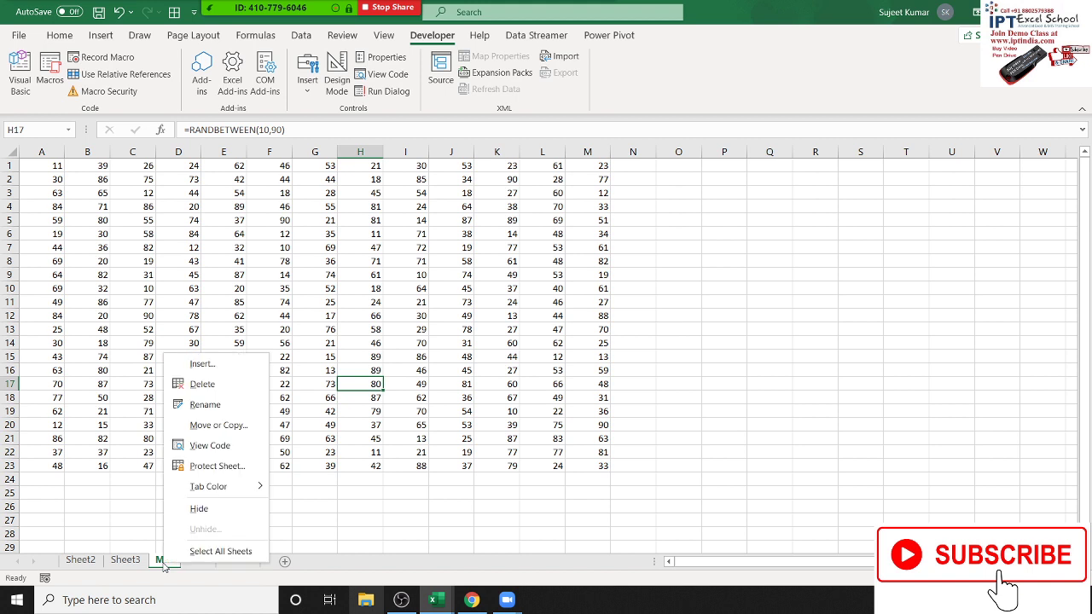
pyautogui.click(220, 427)
pyautogui.click(111, 489)
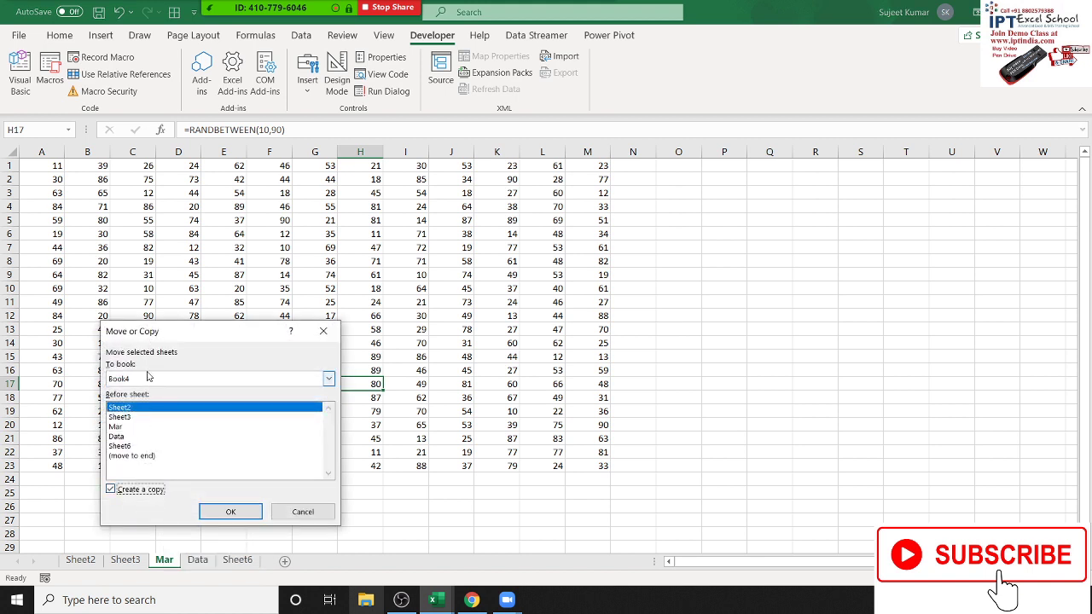
pyautogui.click(329, 378)
pyautogui.click(142, 392)
pyautogui.click(230, 511)
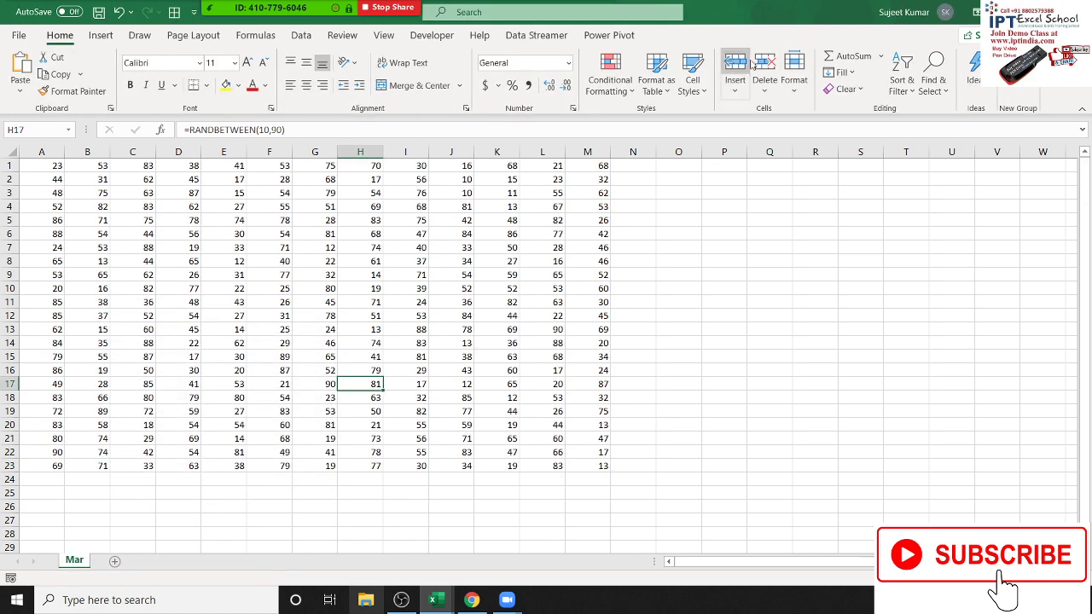
# - Place the new Book5 window beside the original, then close it without saving
pyautogui.moveTo(779, 19); pyautogui.dragTo(720, 73)
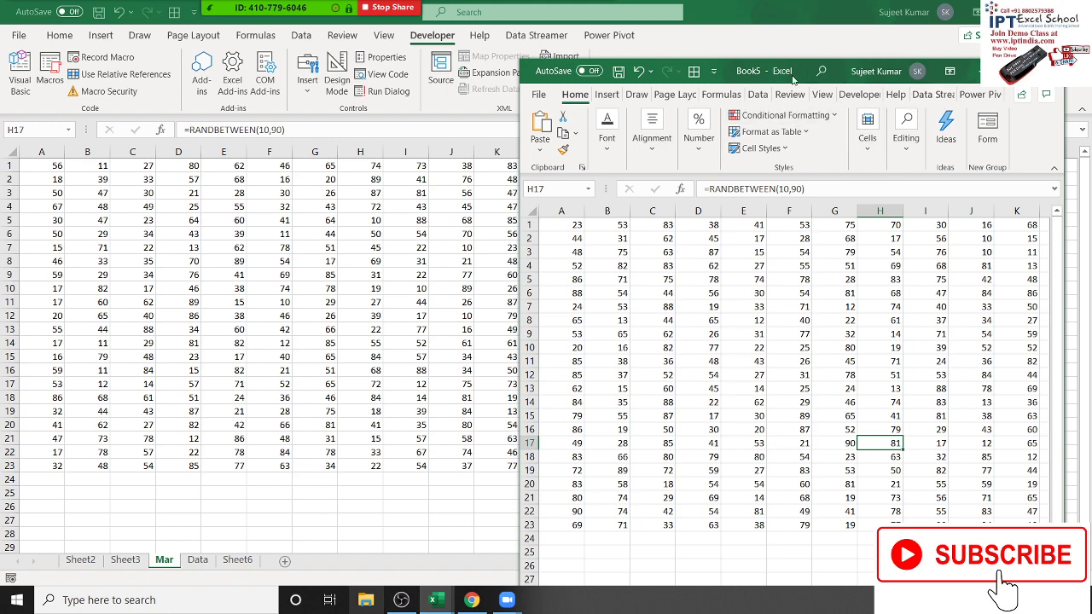
pyautogui.moveTo(763, 75); pyautogui.dragTo(744, 24)
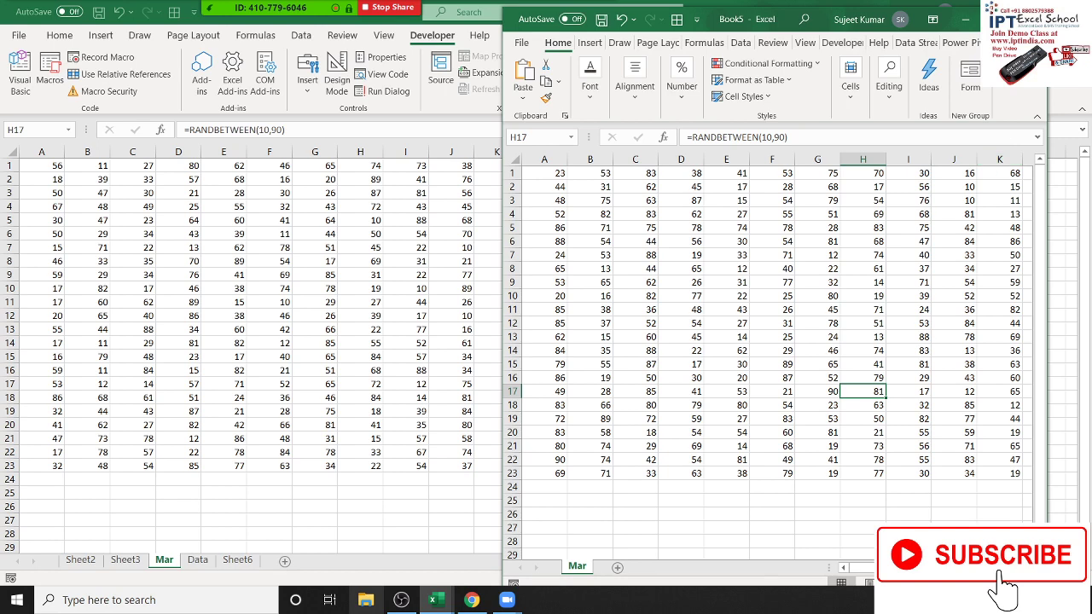
pyautogui.hotkey('ctrl', 'w')
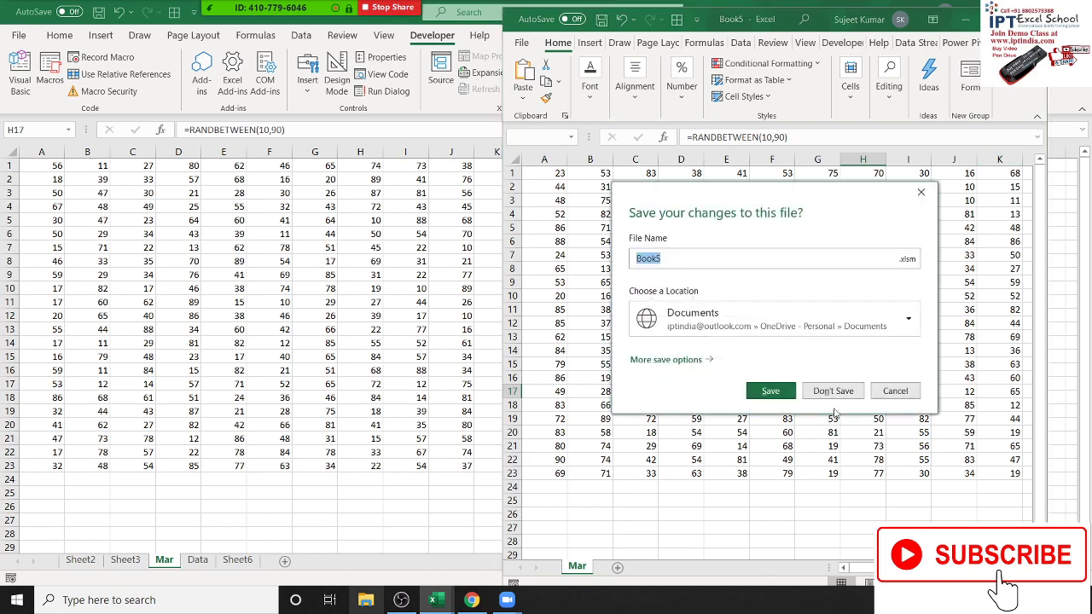
pyautogui.click(842, 395)
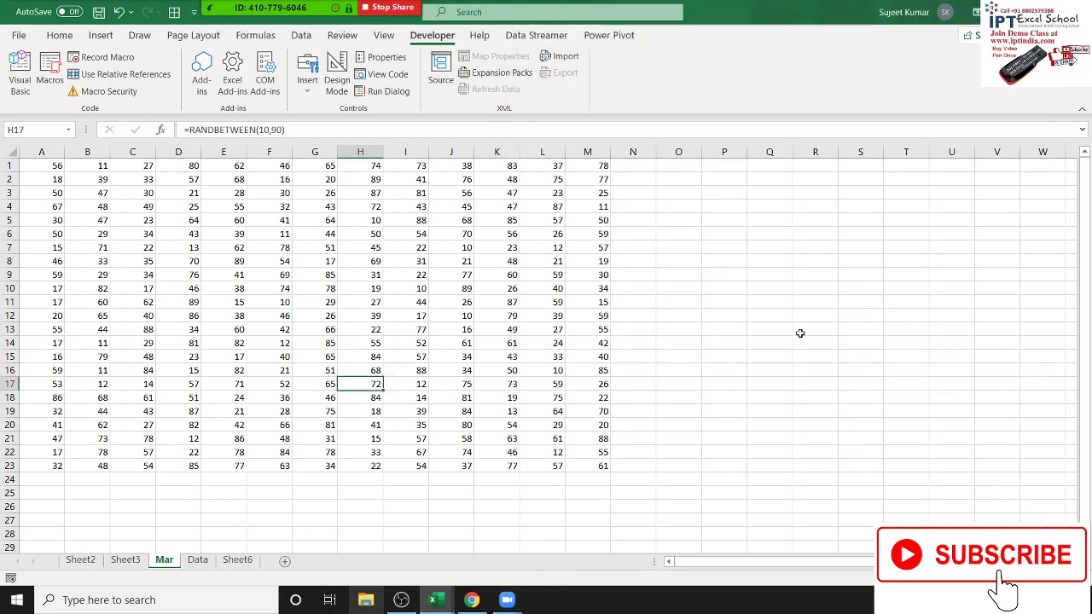
# - Under Sheet1.Move, write the line ActiveWorkbook.SaveAs Path / "Fn.xlsx"
pyautogui.hotkey('alt', 'F11')
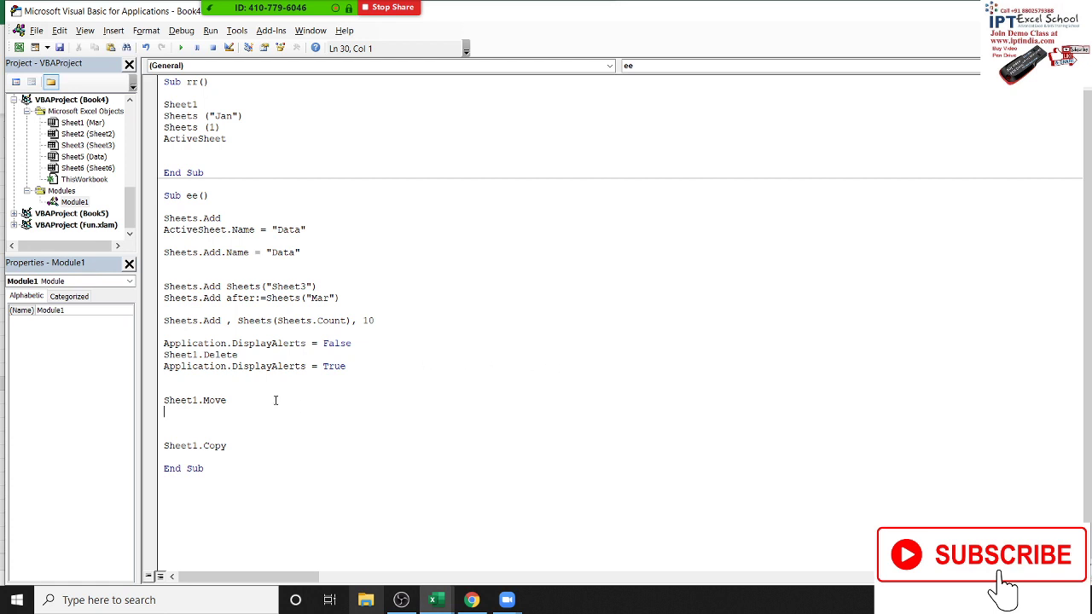
pyautogui.write('active')
pyautogui.write('workboo')
pyautogui.write('k')
pyautogui.write('.sa')
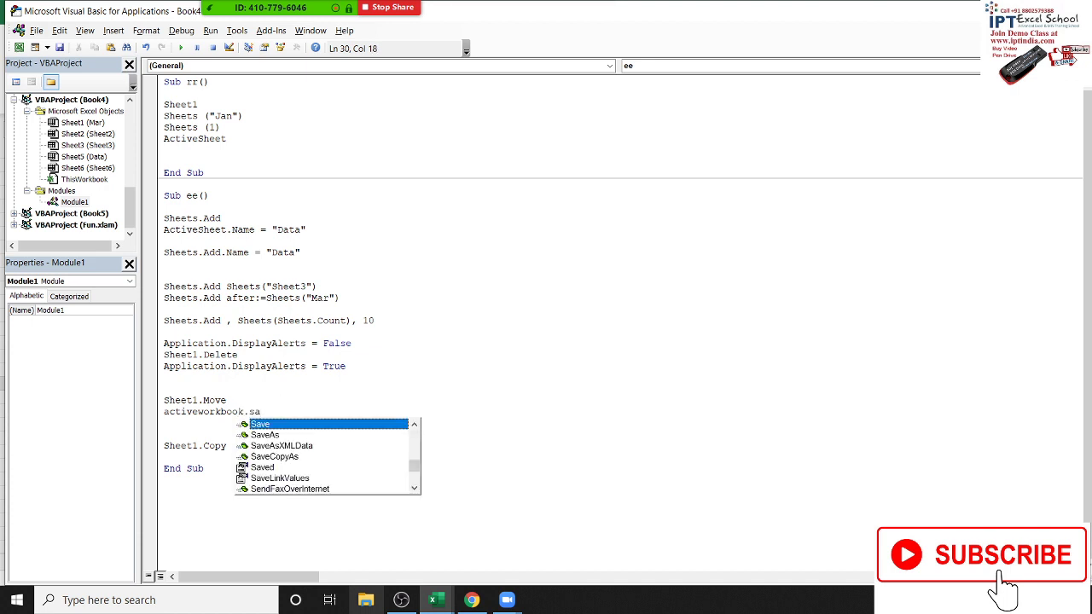
pyautogui.press('Down')
pyautogui.press('Tab')
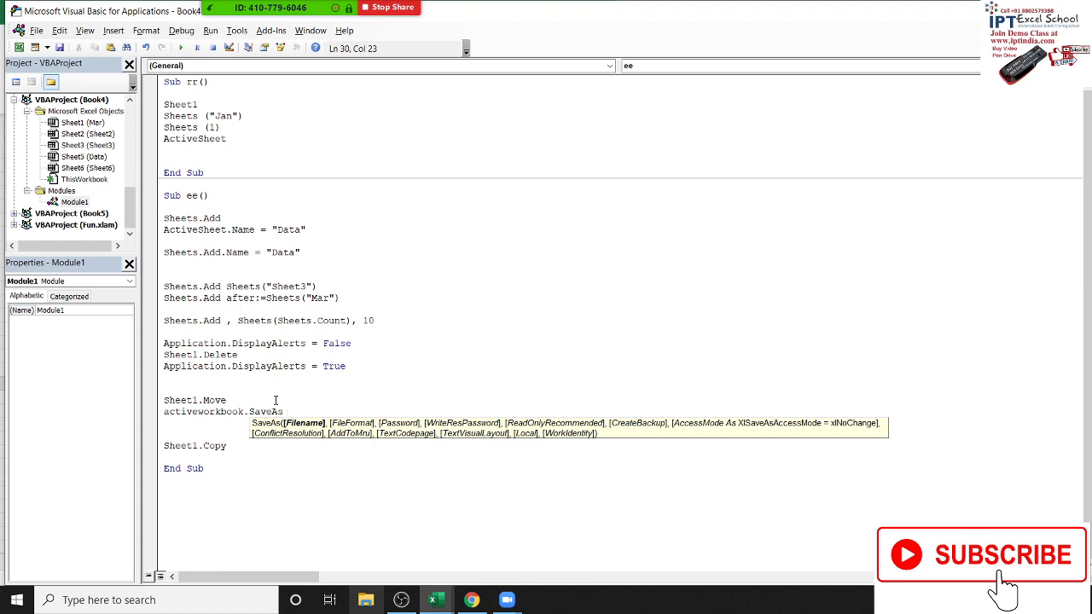
pyautogui.write('"')
pyautogui.write('oa')
pyautogui.press('BackSpace')
pyautogui.press('BackSpace')
pyautogui.press('BackSpace')
pyautogui.press('BackSpace')
pyautogui.write('P')
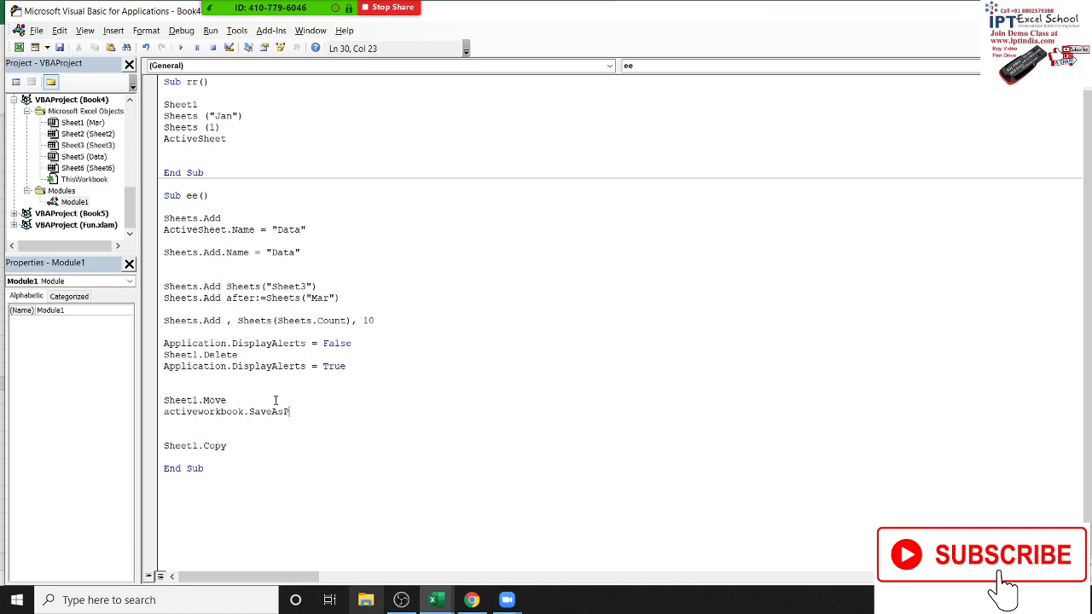
pyautogui.write('ath/')
pyautogui.write('F')
pyautogui.write('n.xlsx')
pyautogui.click(311, 411)
pyautogui.write('"')
pyautogui.click(361, 410)
pyautogui.click(282, 412)
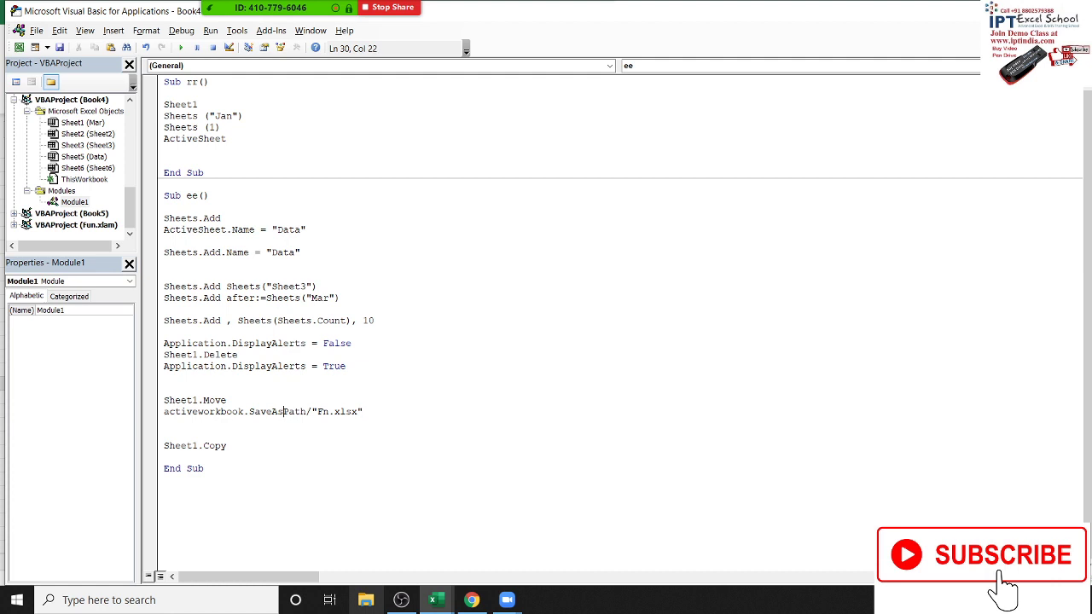
pyautogui.click(198, 440)
# - Copy the SaveAs line and paste it under Sheet1.Copy
pyautogui.hotkey('shift', 'Up')
pyautogui.hotkey('ctrl', 'c')
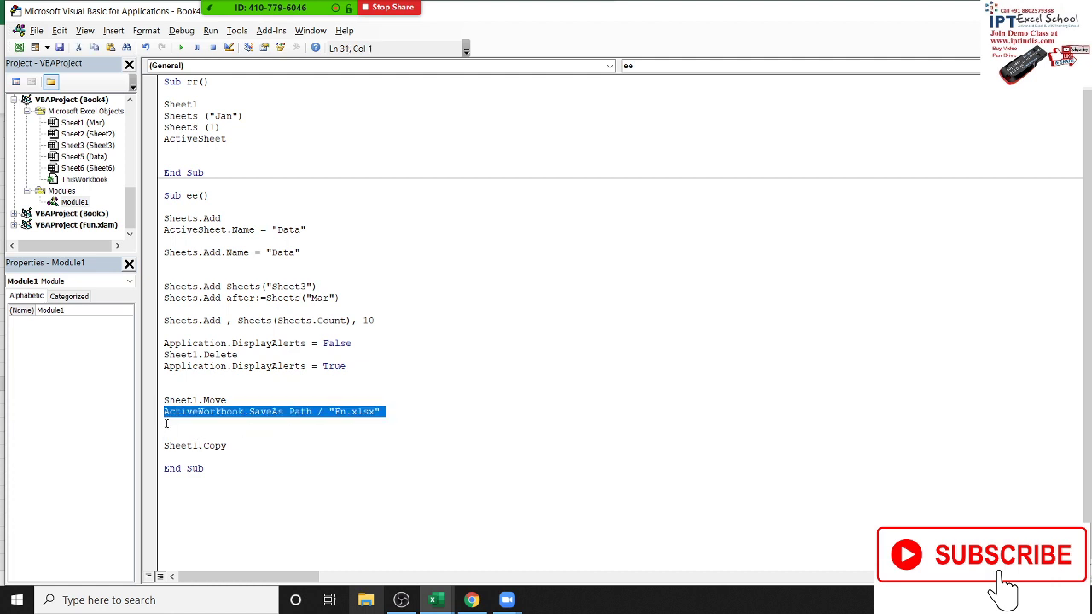
pyautogui.click(177, 457)
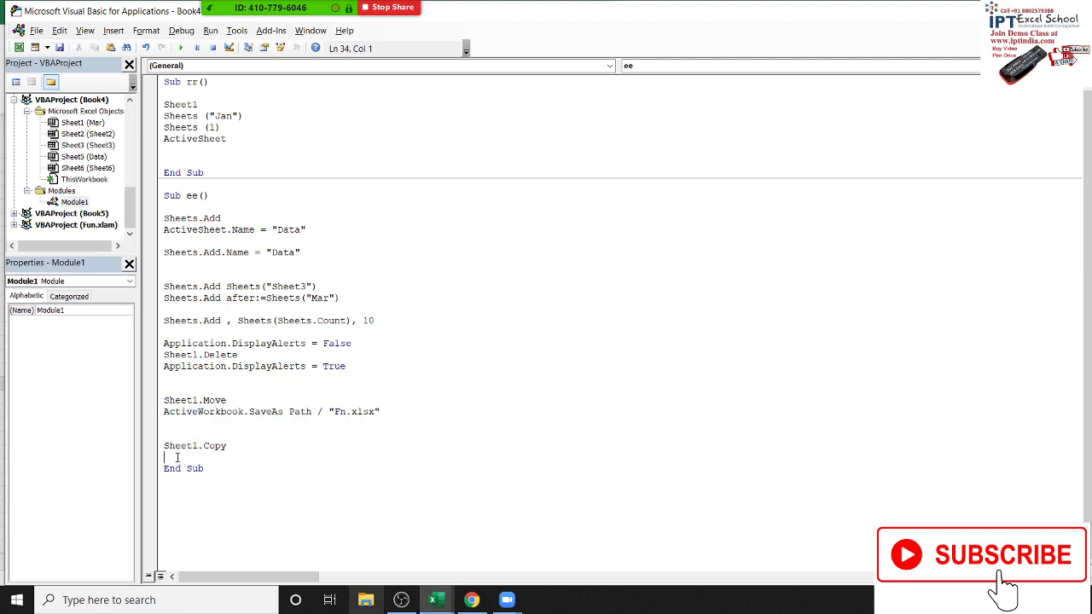
pyautogui.hotkey('ctrl', 'v')
pyautogui.press('Return')
pyautogui.press('Return')
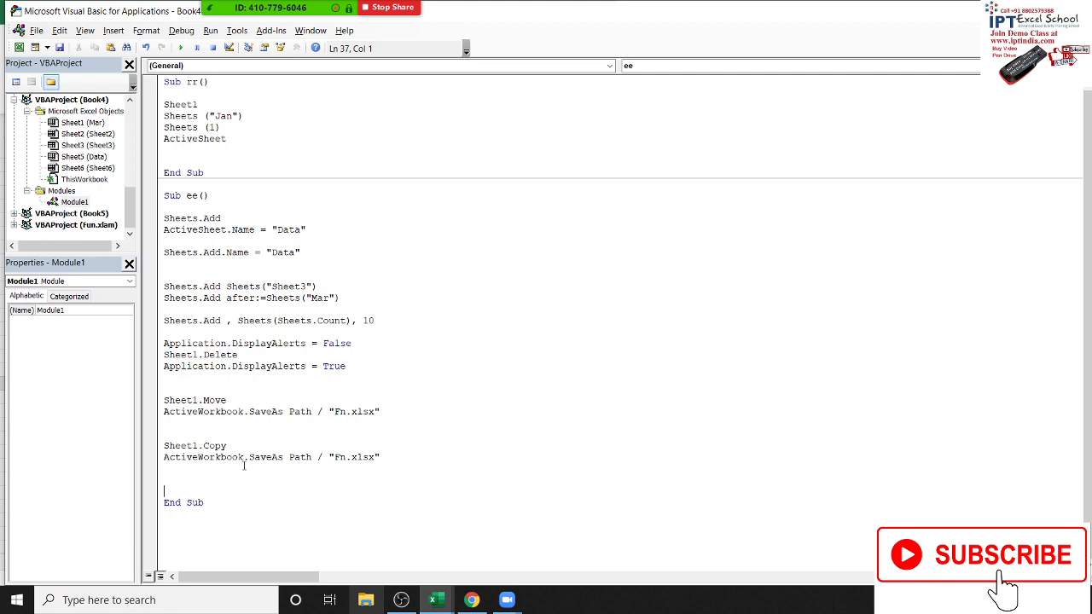
# - In the workbook, drag the Mar sheet tab to the first position, then return to the code
pyautogui.hotkey('alt', 'F11')
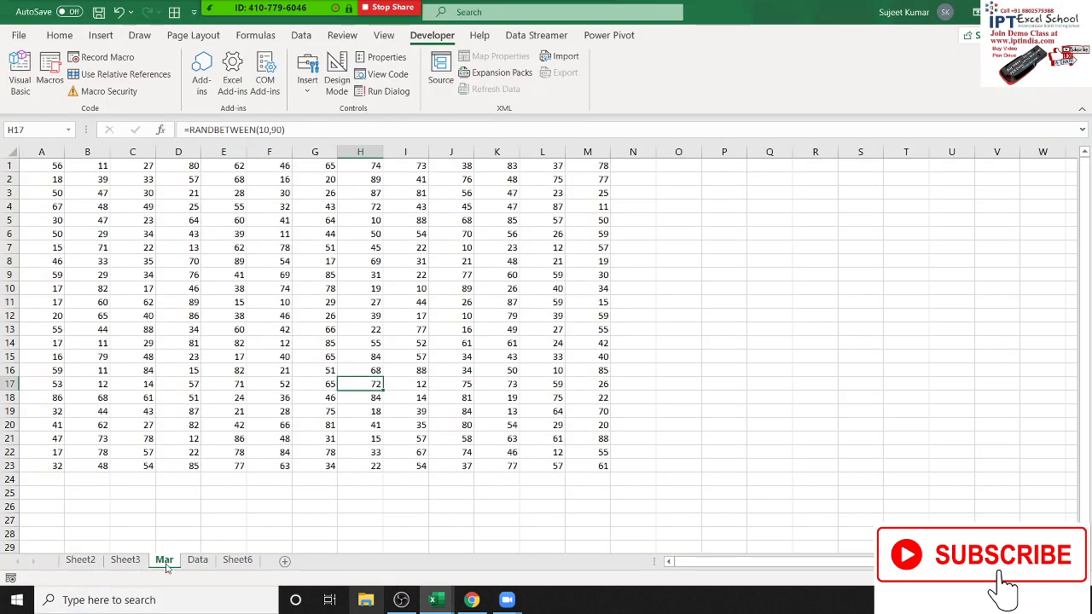
pyautogui.moveTo(167, 567); pyautogui.dragTo(61, 553)
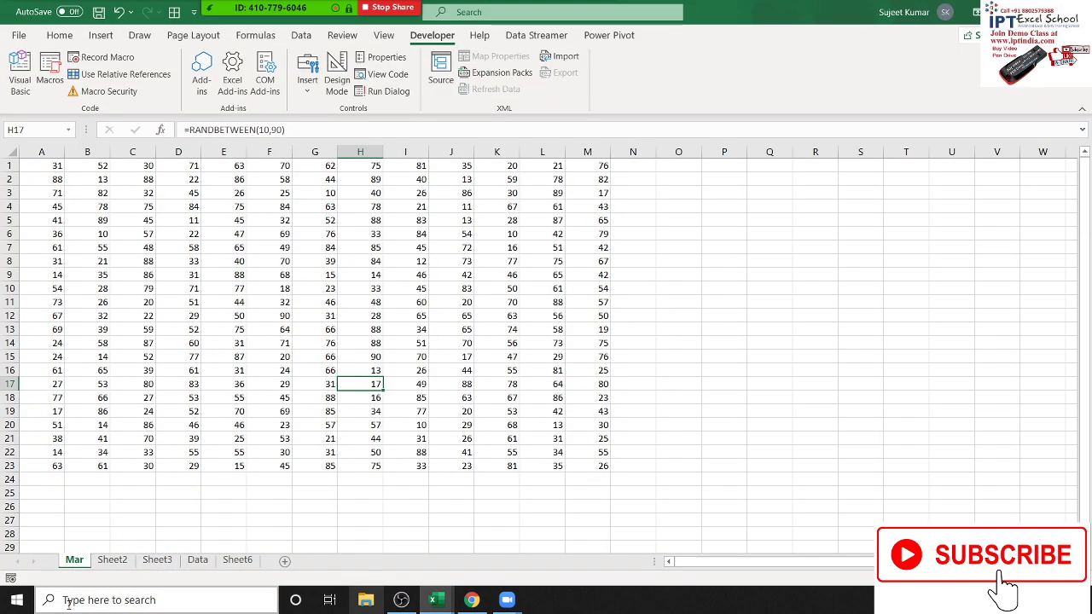
pyautogui.hotkey('alt', 'F11')
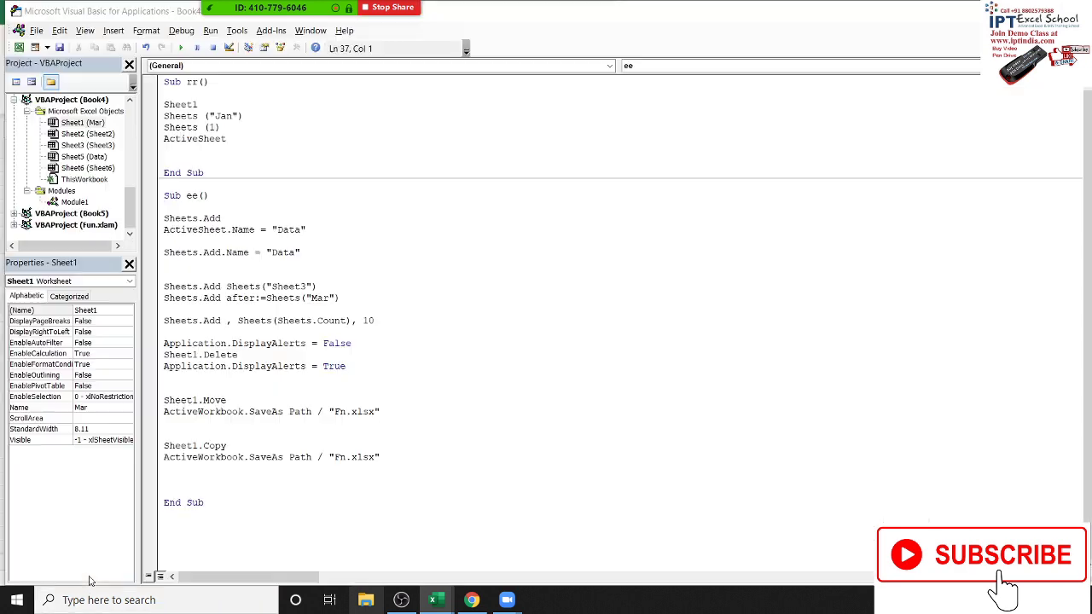
# - Write Sheet1.Move , Sheets("Sheet2") above End Sub and add a blank line after it
pyautogui.press('Up')
pyautogui.write('sh')
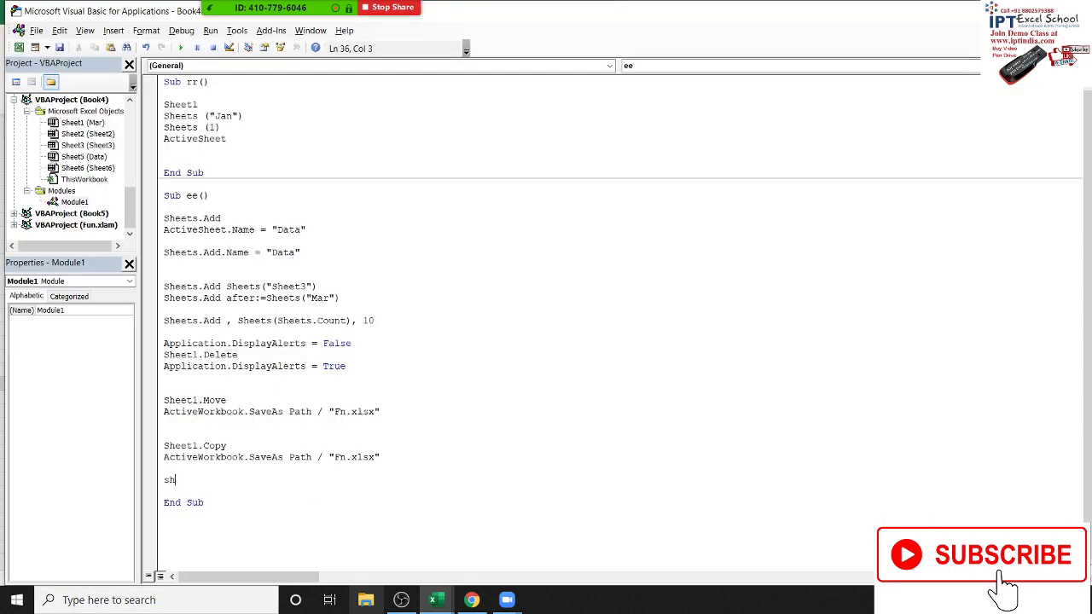
pyautogui.write('eet1.')
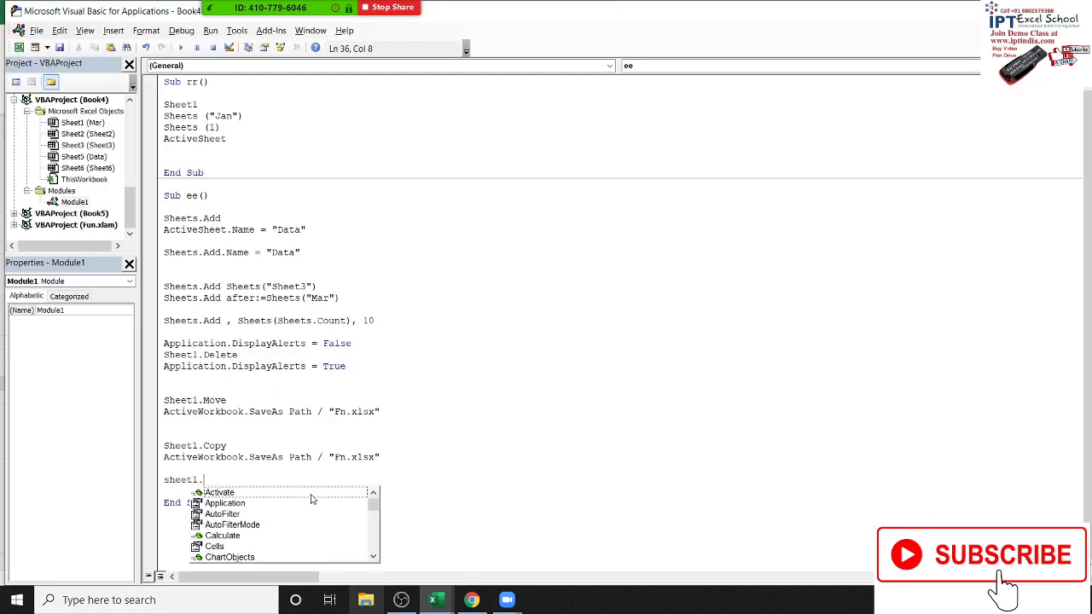
pyautogui.write('mo')
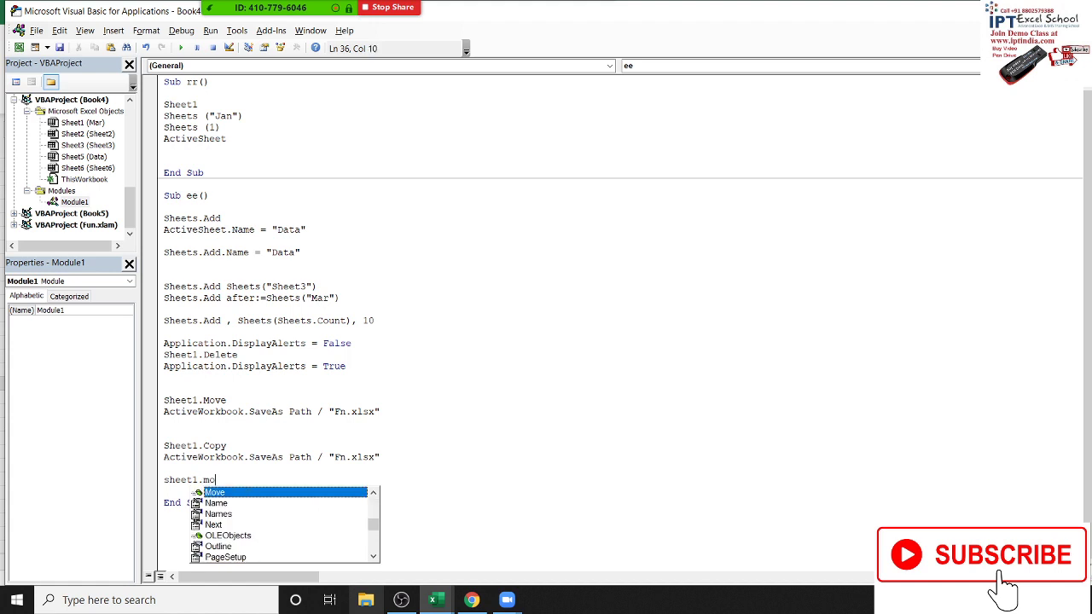
pyautogui.write('v')
pyautogui.press('Tab')
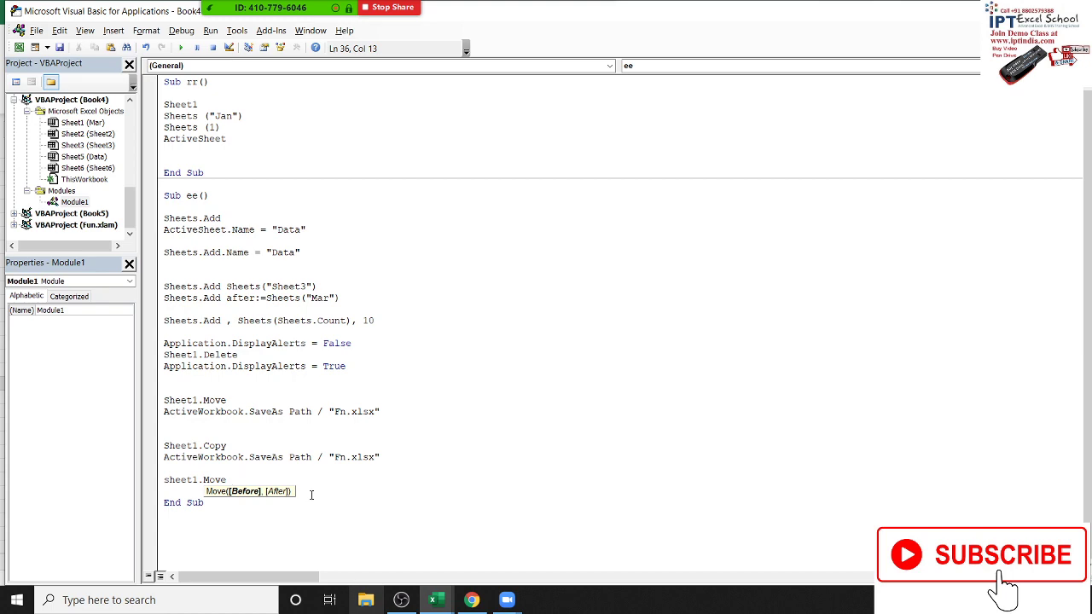
pyautogui.hotkey('alt', 'F11')
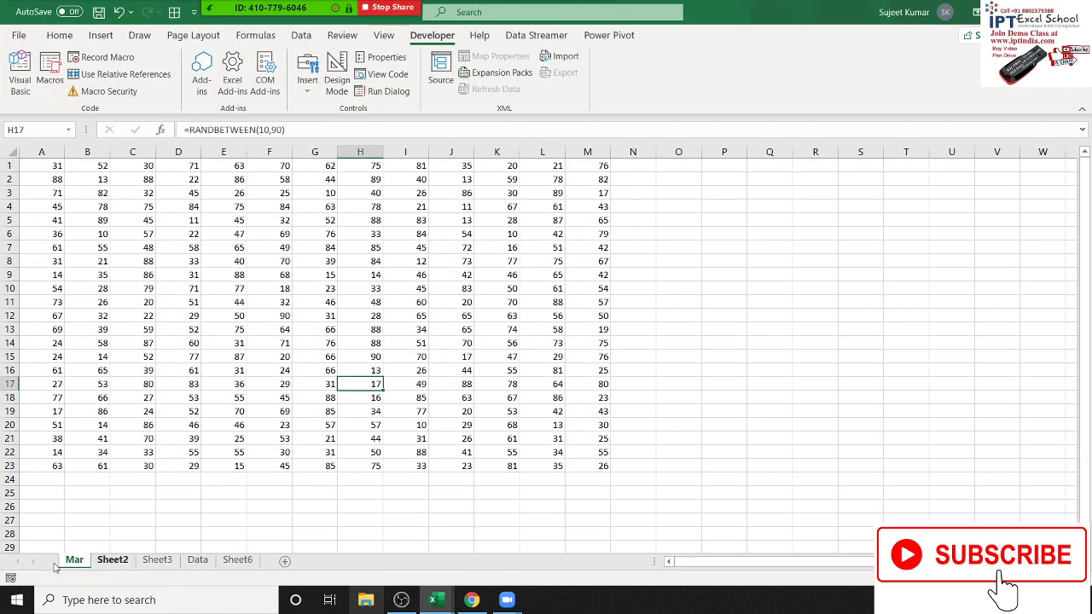
pyautogui.hotkey('alt', 'F11')
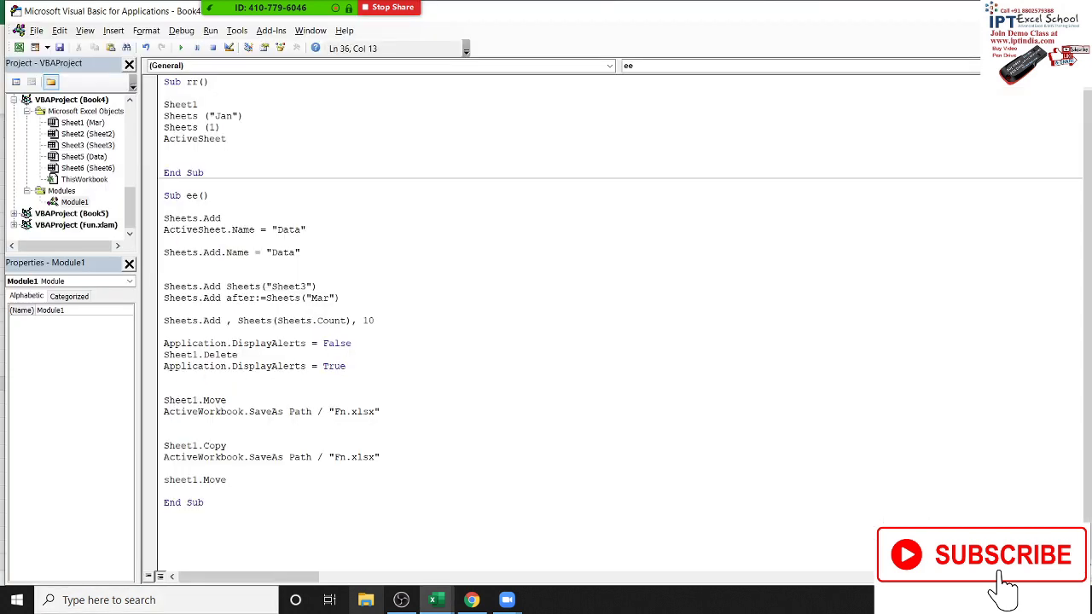
pyautogui.write('sh')
pyautogui.write('eets')
pyautogui.write('("Shee')
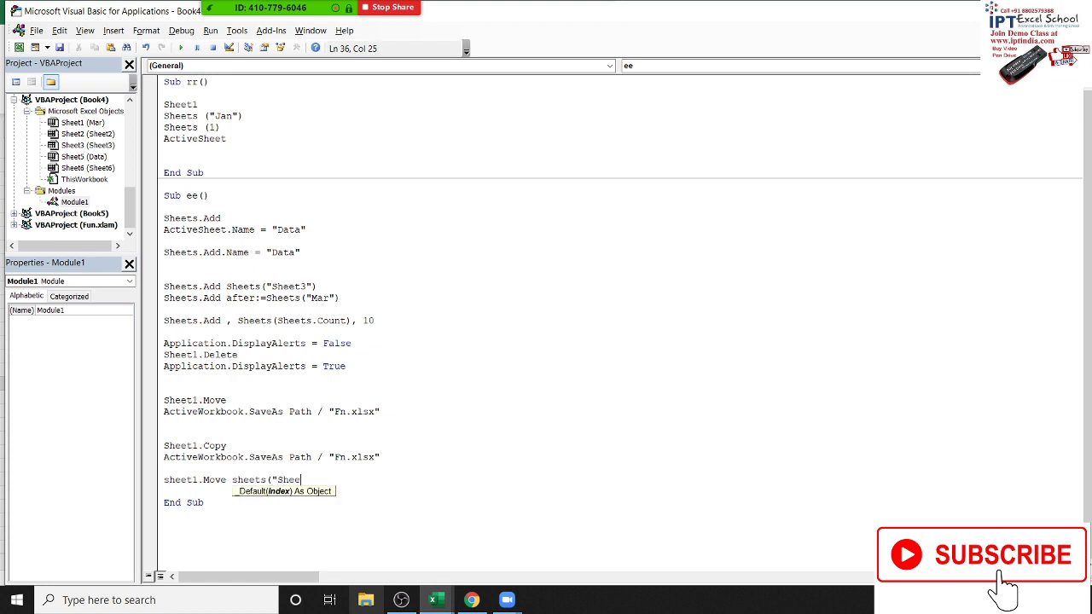
pyautogui.write('t2")')
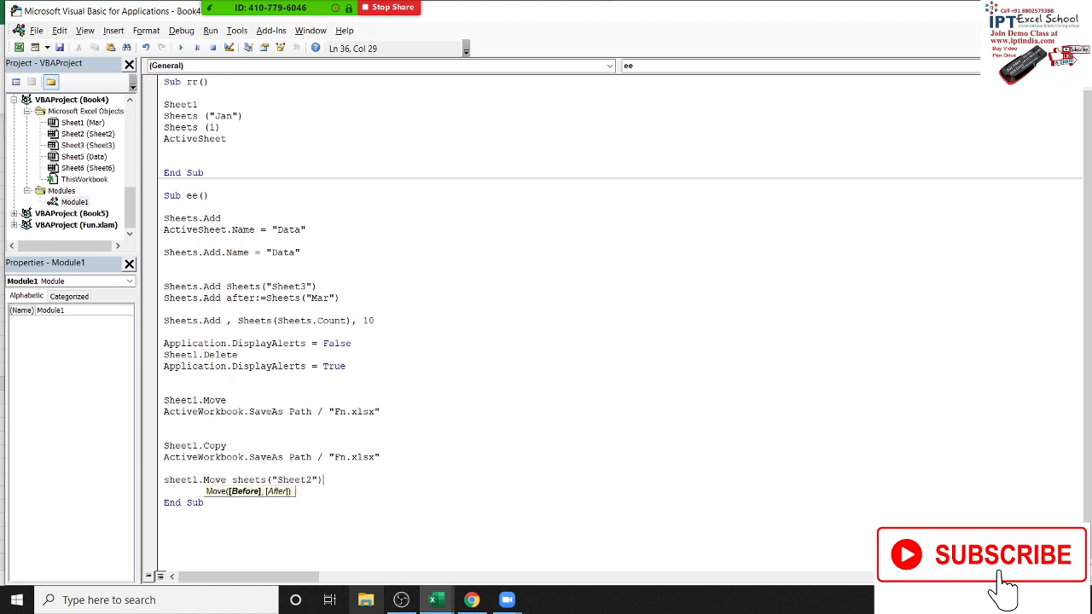
pyautogui.press('Down')
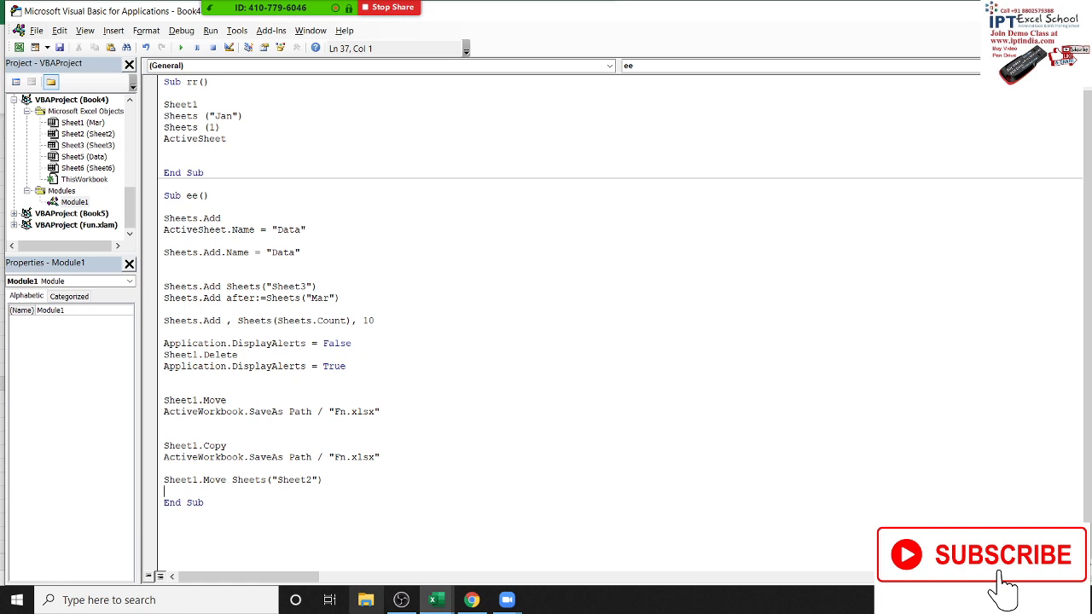
pyautogui.press('Up')
pyautogui.press('Up')
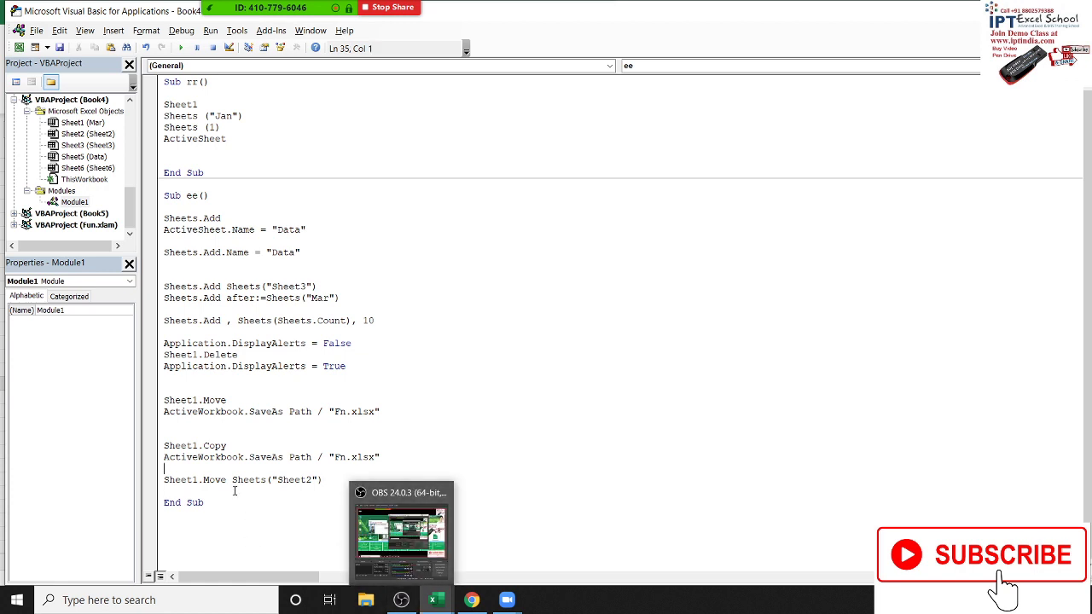
pyautogui.click(227, 479)
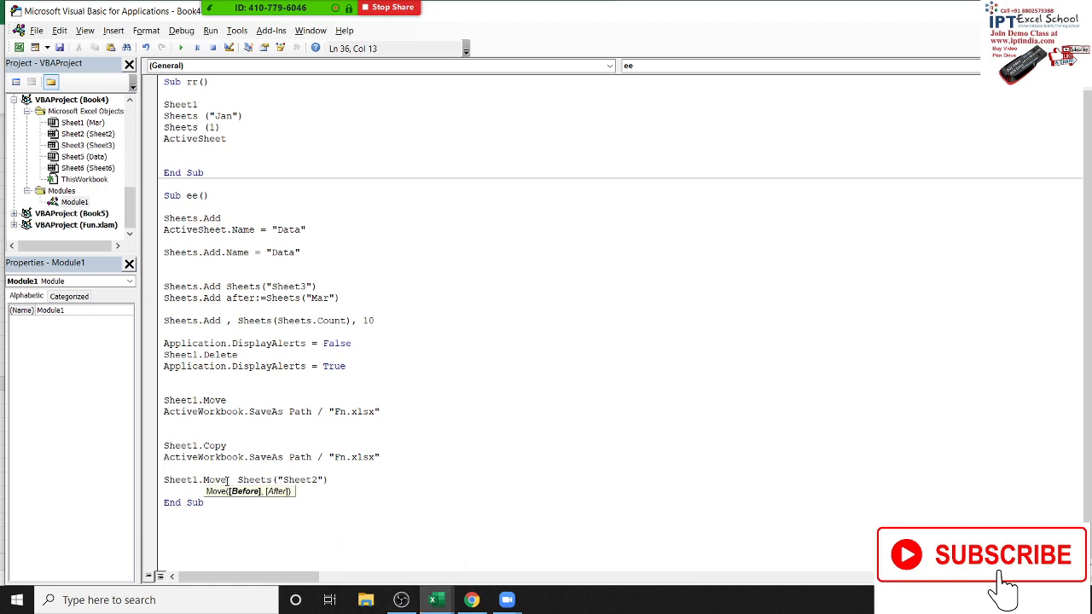
pyautogui.write(',')
pyautogui.click(284, 526)
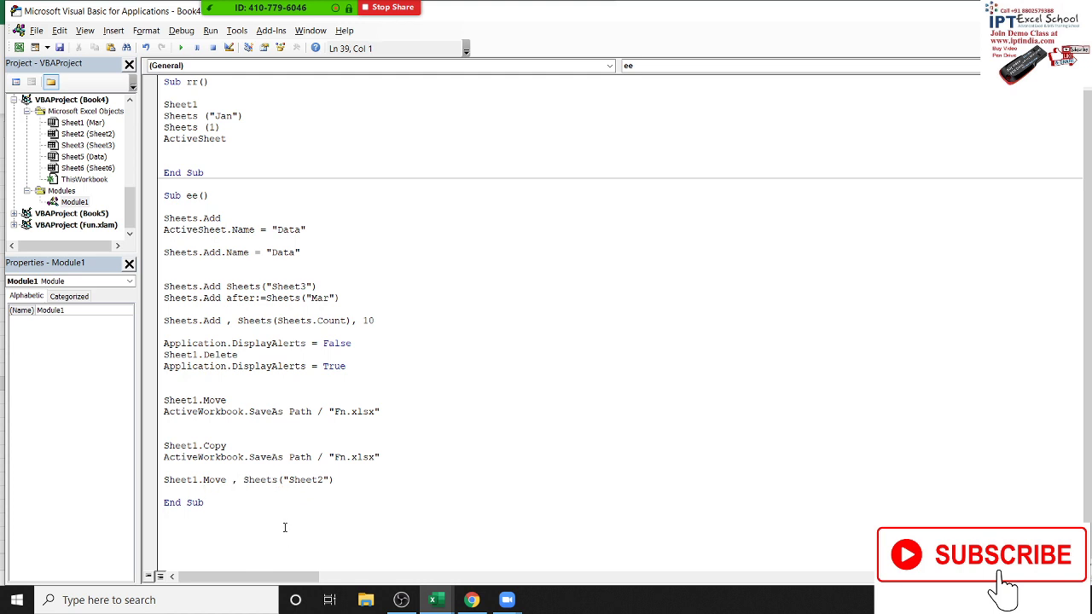
pyautogui.press('Return')
# - Prefix Sheets("Sheet2") in the Move line with Workbooks("Book2.xlsx")
pyautogui.moveTo(433, 599)
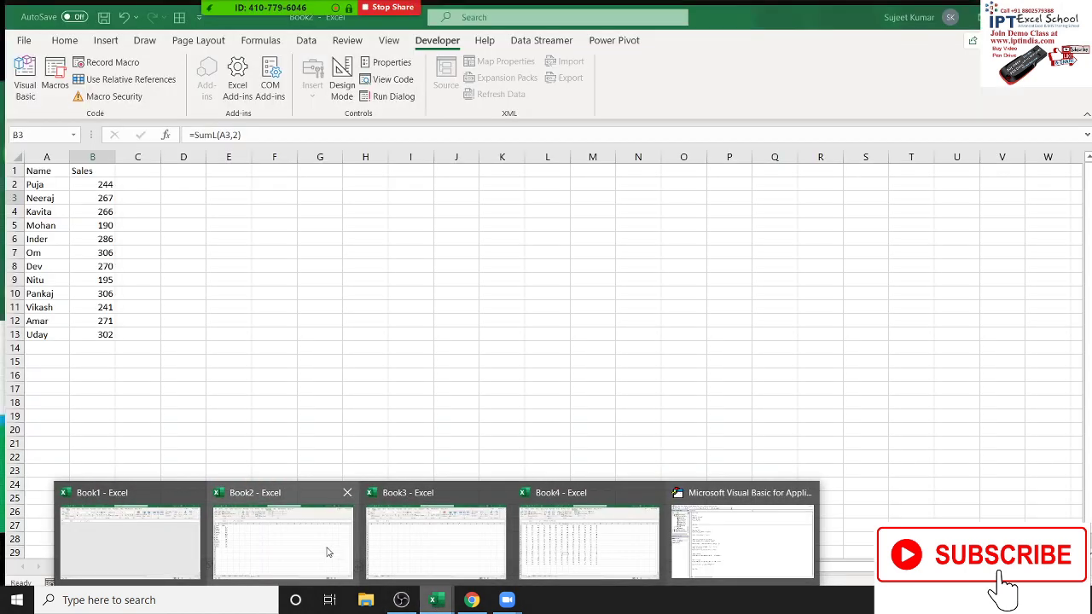
pyautogui.click(328, 553)
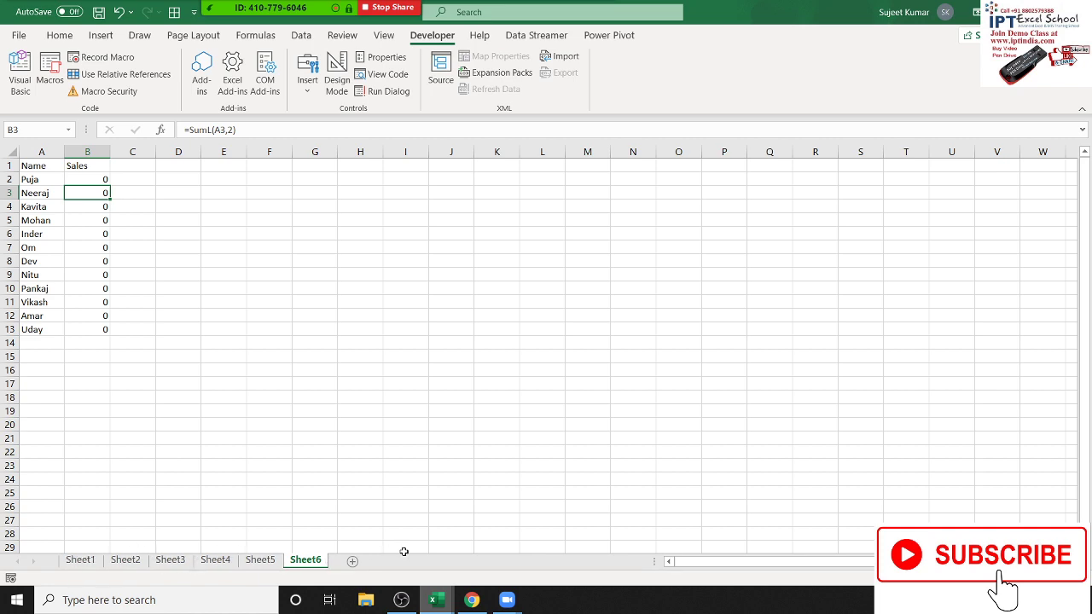
pyautogui.hotkey('alt', 'Tab')
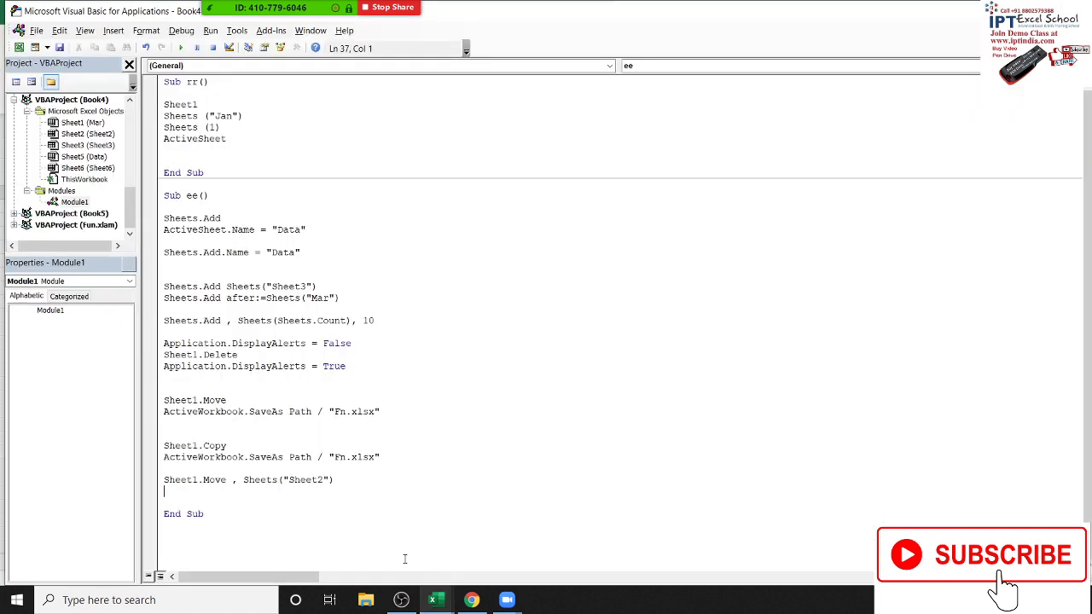
pyautogui.click(243, 481)
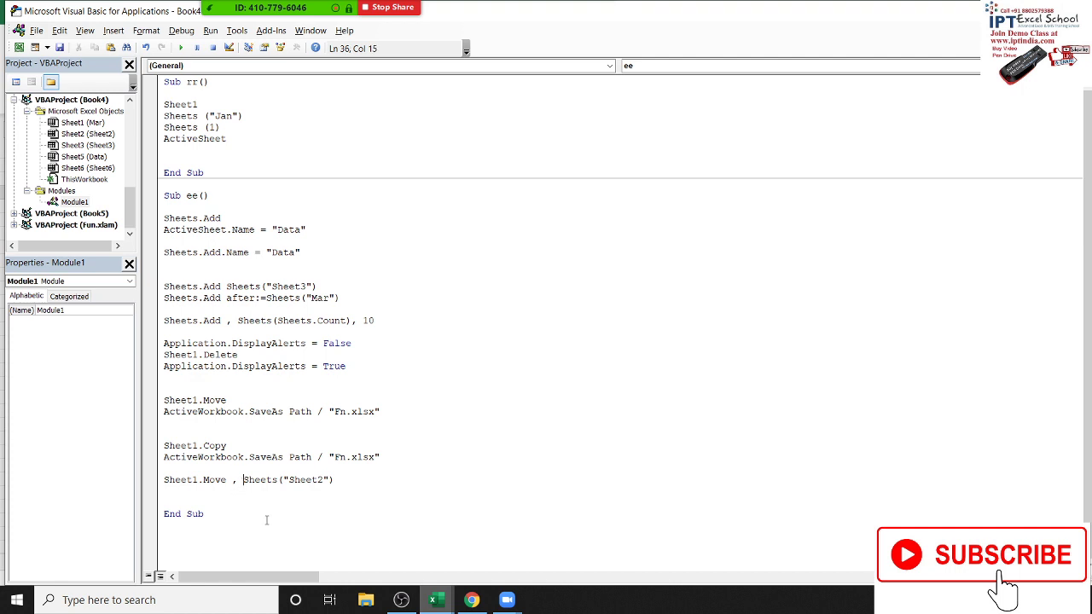
pyautogui.write('work')
pyautogui.write('bo')
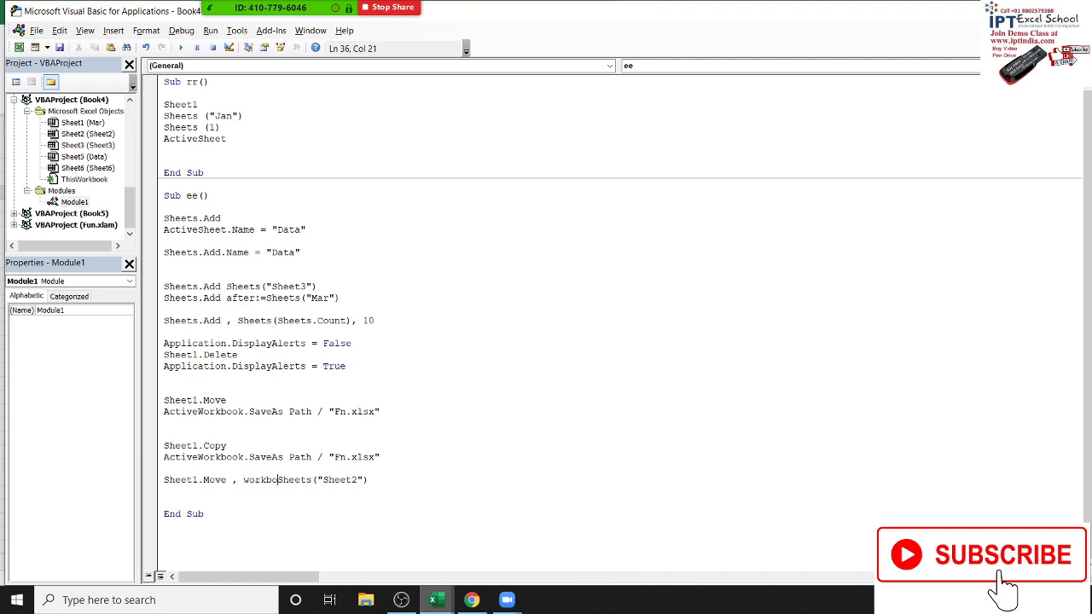
pyautogui.write('oks("')
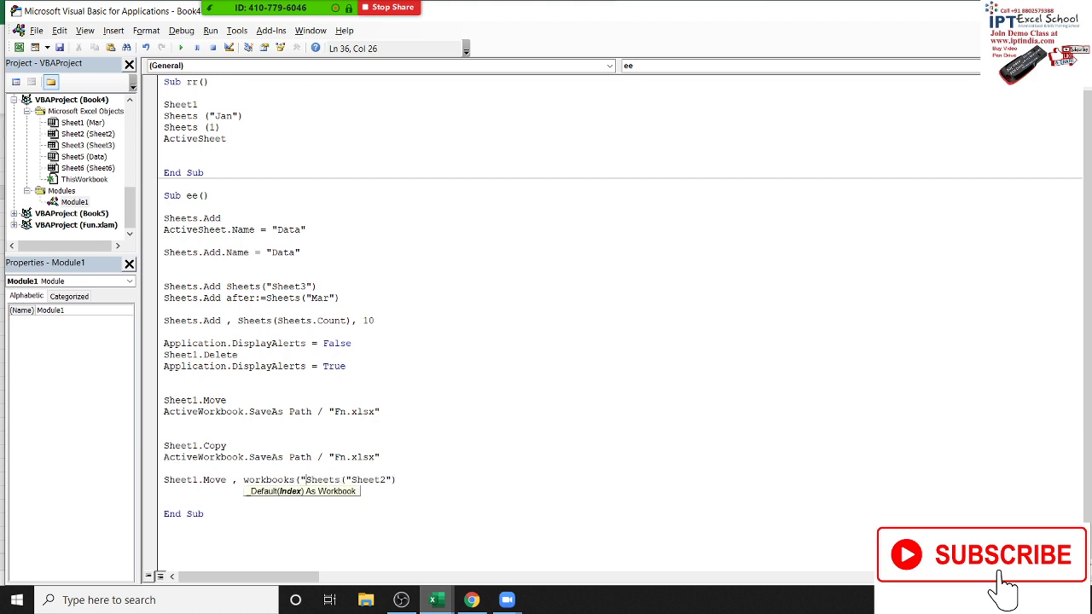
pyautogui.write('Book2')
pyautogui.write('.xlsx')
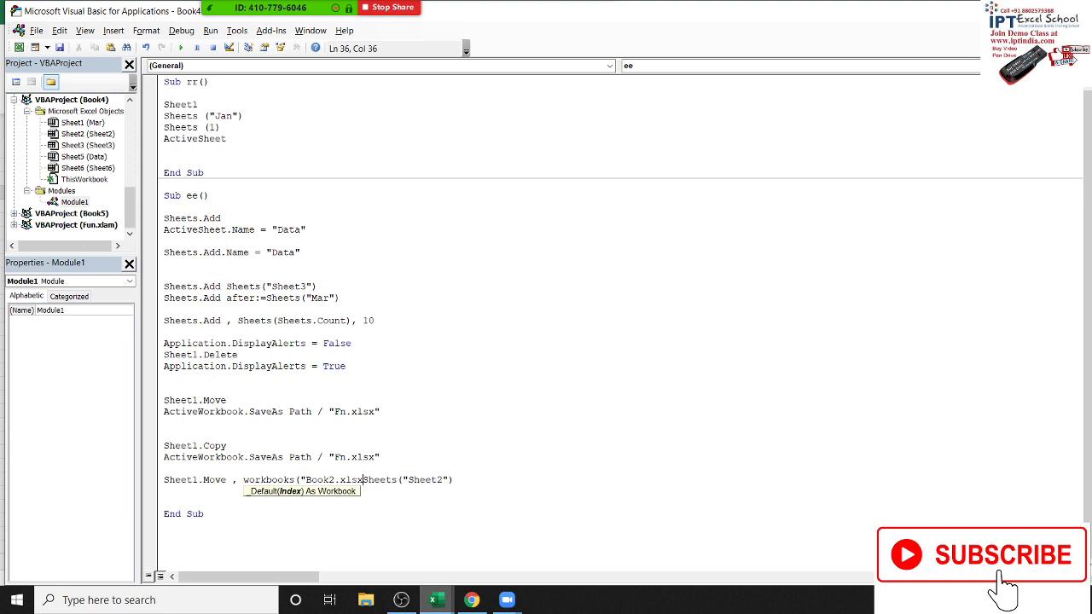
pyautogui.write('"')
pyautogui.write(').')
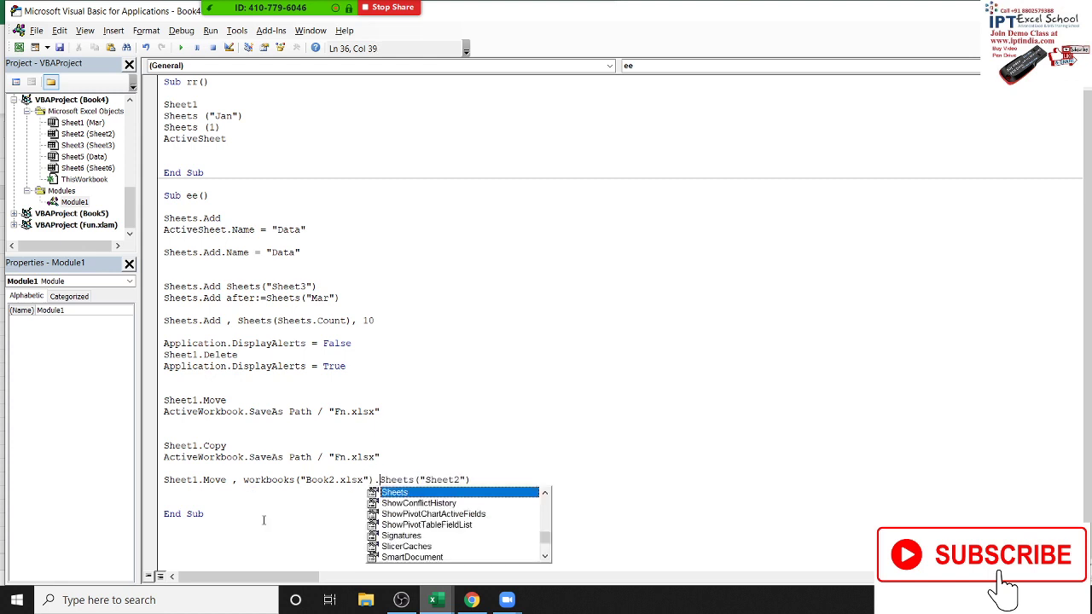
pyautogui.press('Escape')
pyautogui.click(256, 518)
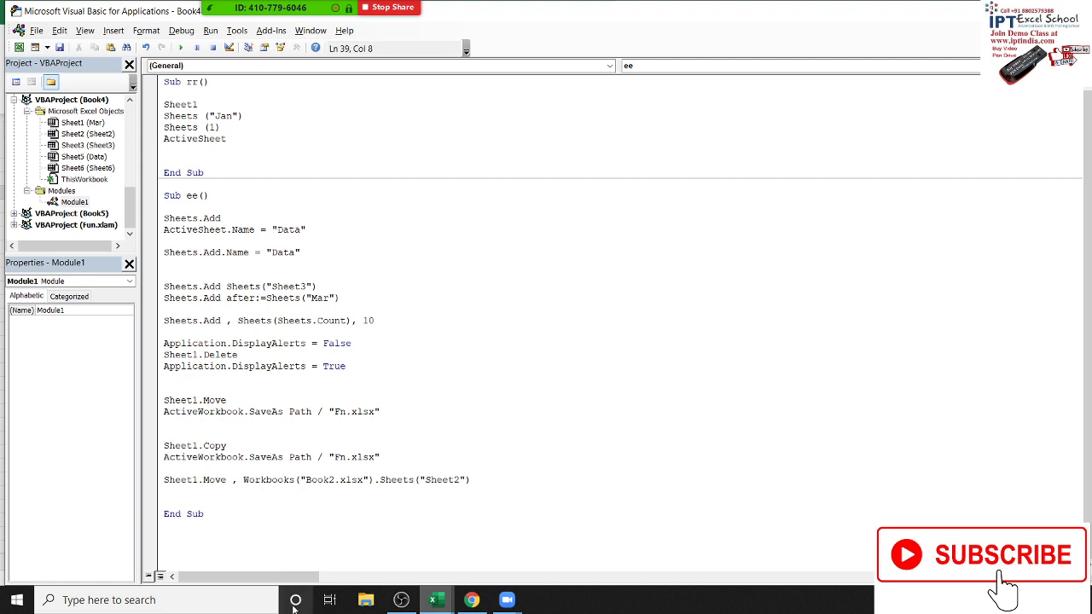
# - Duplicate the Book2 Move line and change Move to Copy in the duplicate
pyautogui.moveTo(243, 480); pyautogui.dragTo(271, 480)
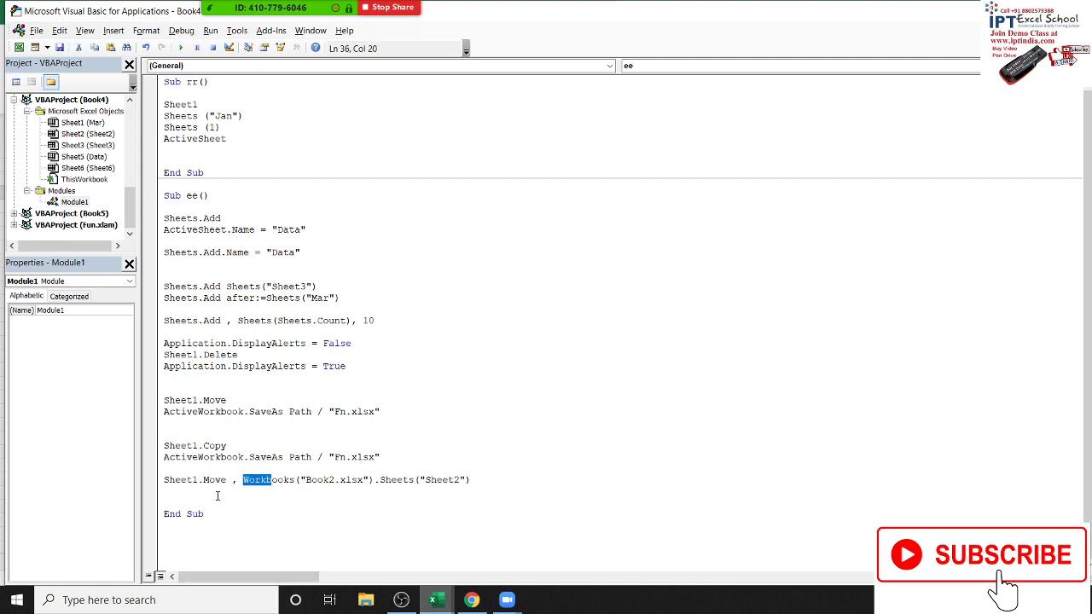
pyautogui.click(165, 481)
pyautogui.keyDown('shift'); pyautogui.click(215, 502); pyautogui.keyUp('shift')
pyautogui.hotkey('ctrl', 'c')
pyautogui.click(215, 502)
pyautogui.hotkey('ctrl', 'v')
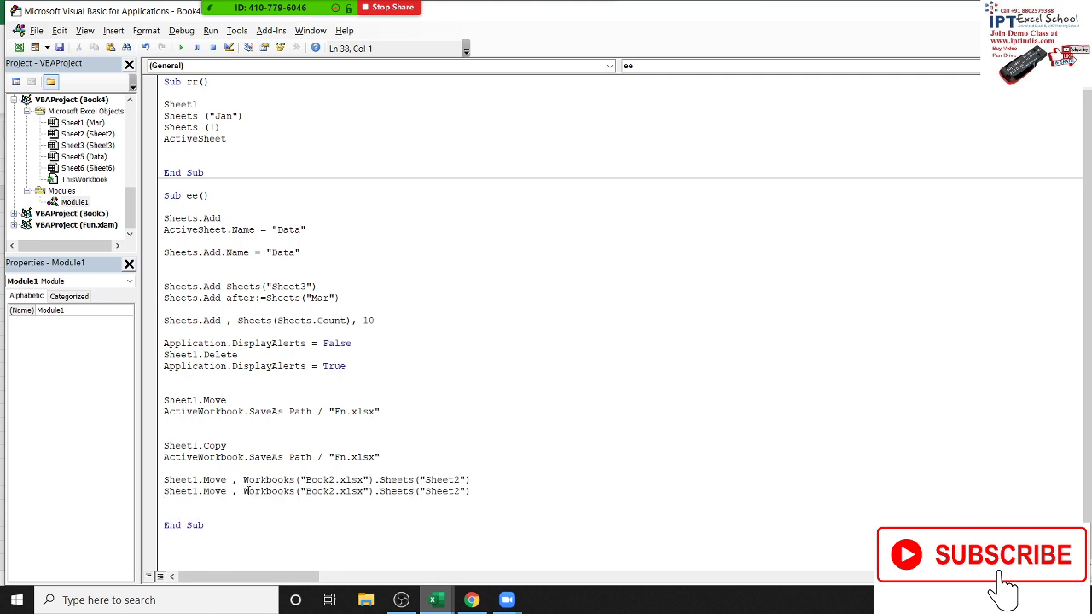
pyautogui.moveTo(243, 491); pyautogui.dragTo(373, 490)
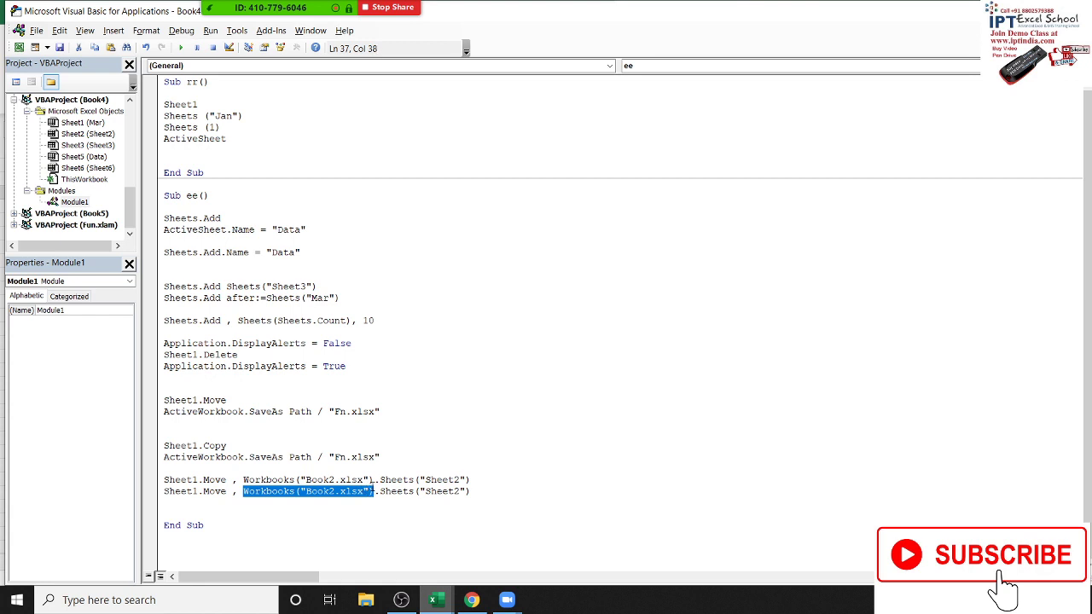
pyautogui.doubleClick(215, 491)
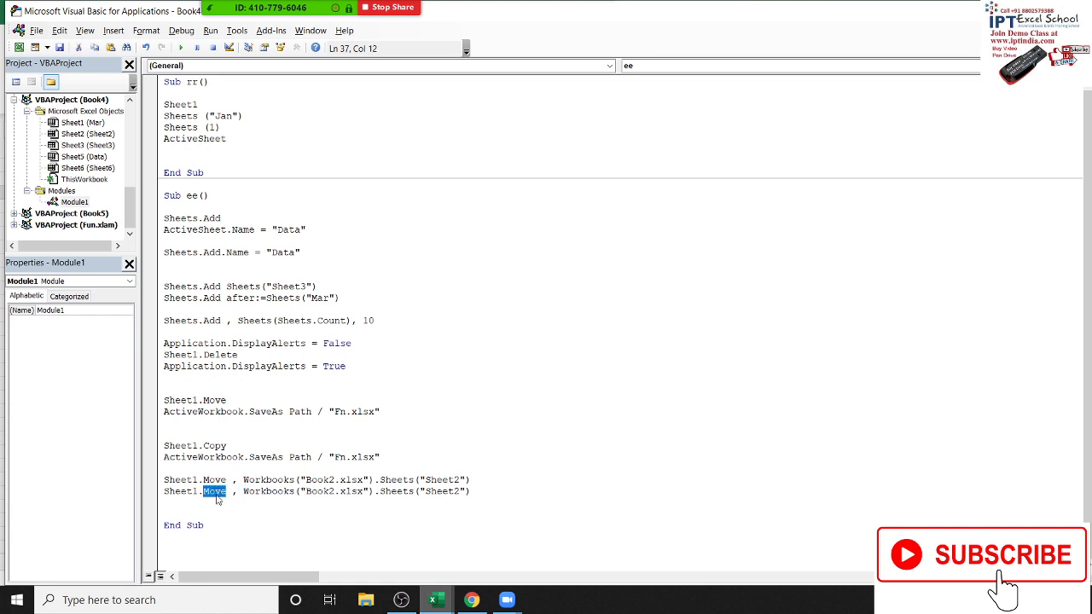
pyautogui.write('copy')
# - Compare it with the earlier Sheet1.Move and Sheet1.Copy lines, then add a blank line before End Sub
pyautogui.moveTo(243, 491)
pyautogui.mouseDown()
pyautogui.moveTo(420, 483)
pyautogui.moveTo(380, 495)
pyautogui.mouseUp()
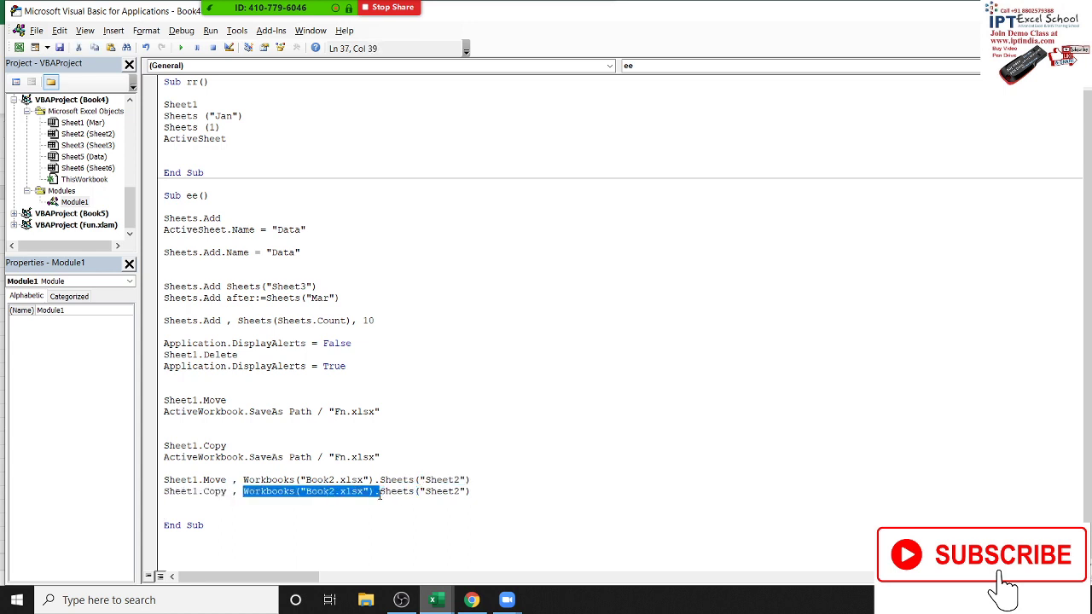
pyautogui.moveTo(226, 400); pyautogui.dragTo(169, 400)
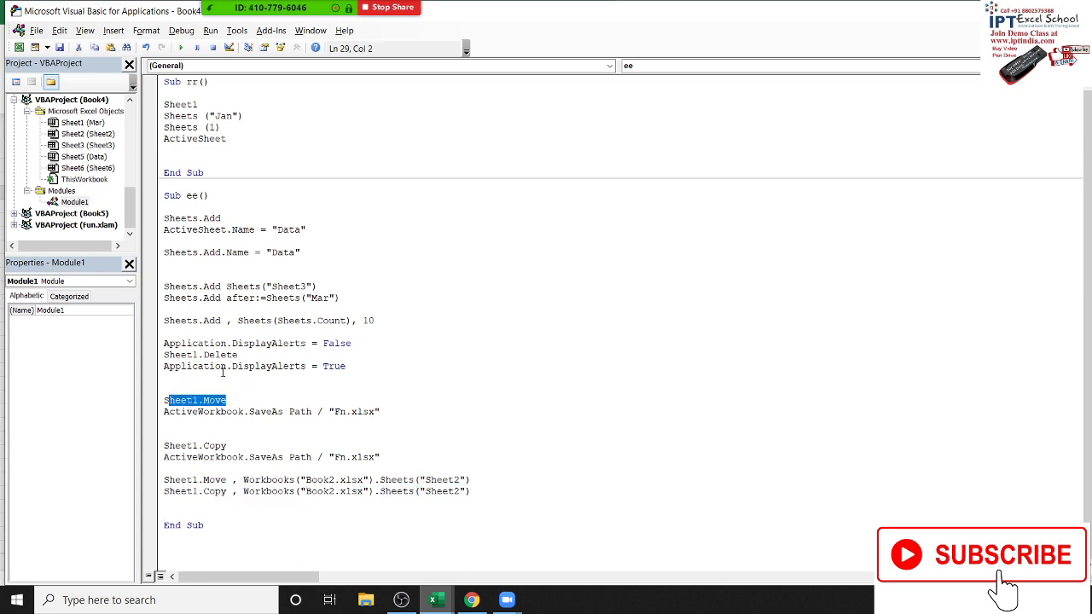
pyautogui.moveTo(227, 446); pyautogui.dragTo(170, 446)
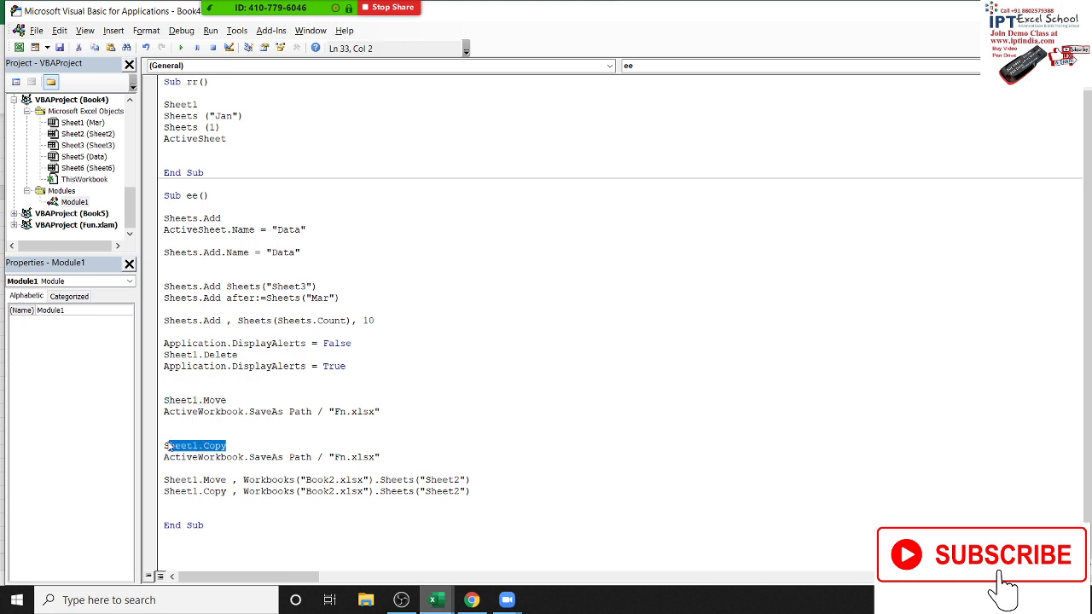
pyautogui.click(238, 512)
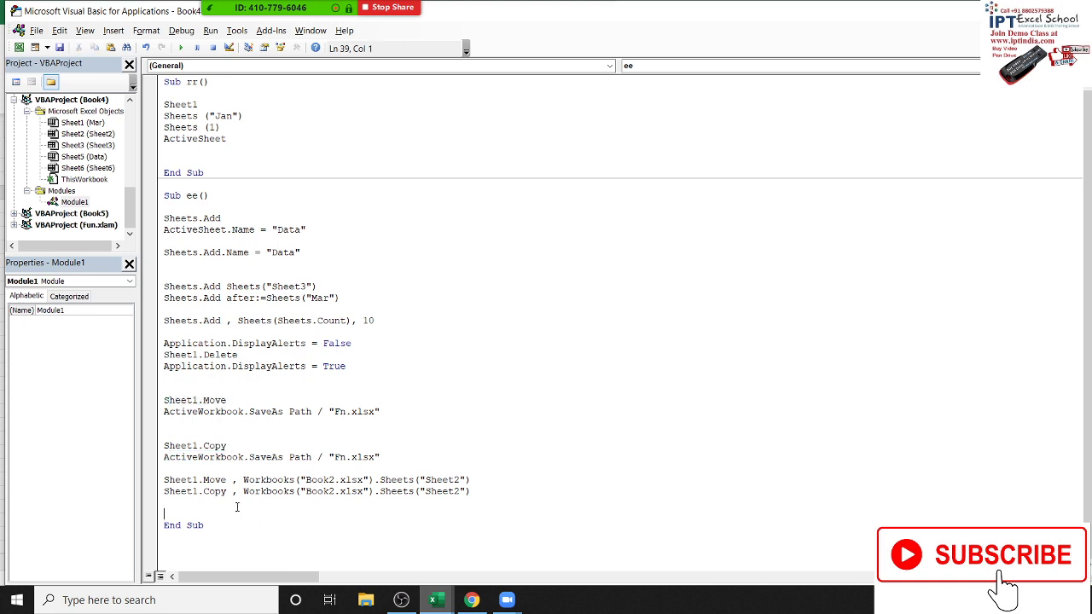
pyautogui.press('Return')
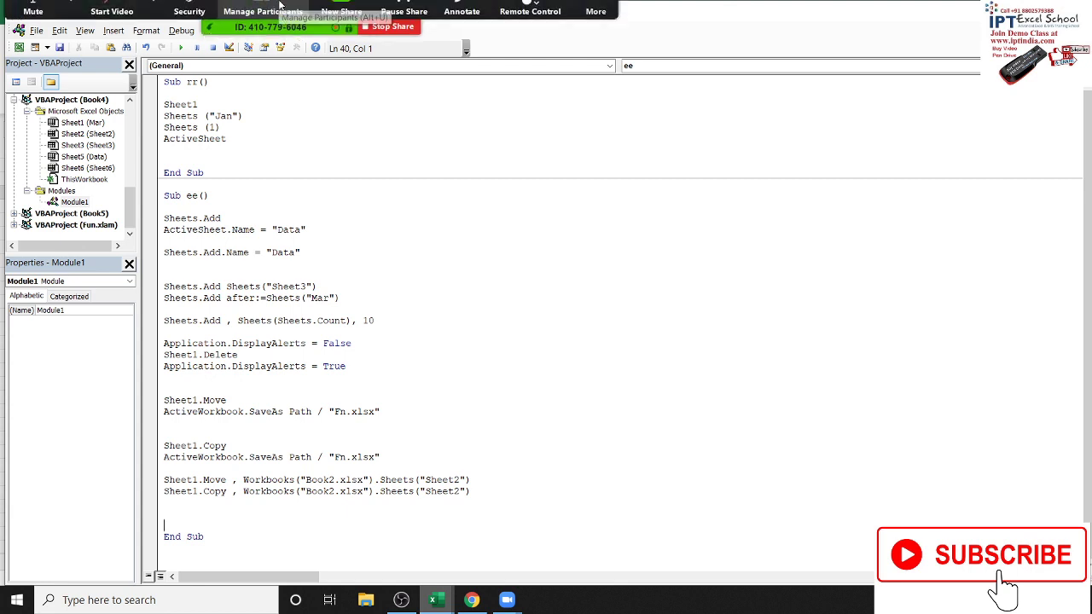
# - Start a new empty line above End Sub
pyautogui.click(278, 12)
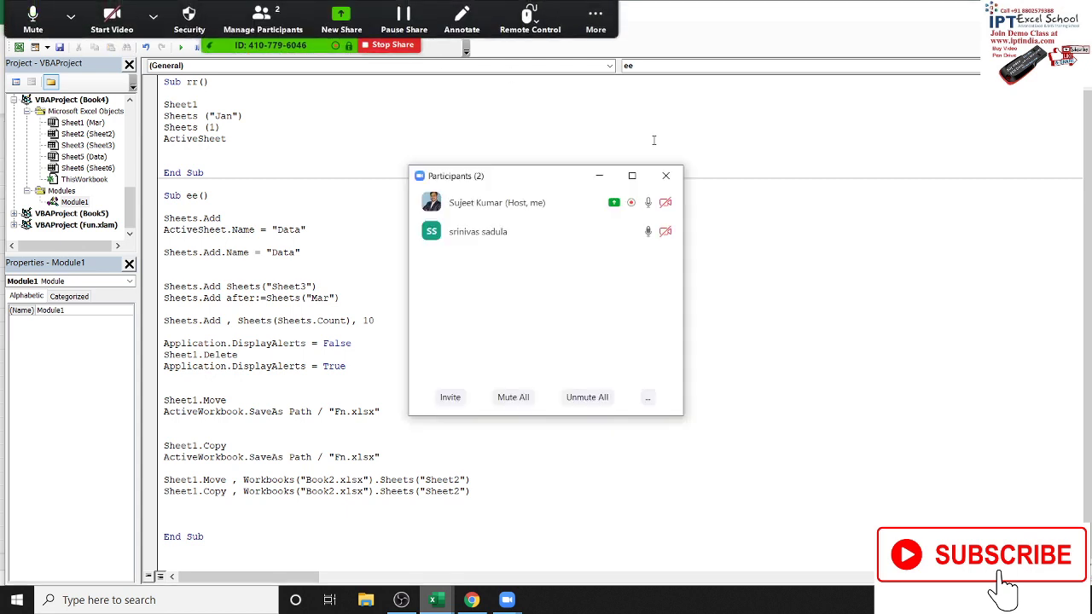
pyautogui.click(665, 176)
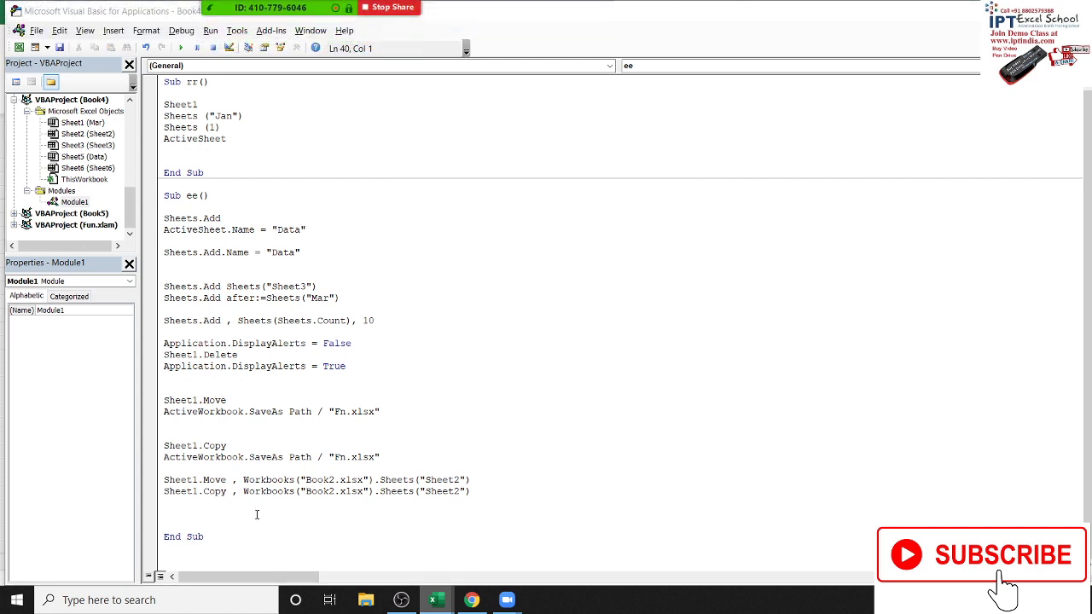
pyautogui.click(227, 515)
pyautogui.press('Return')
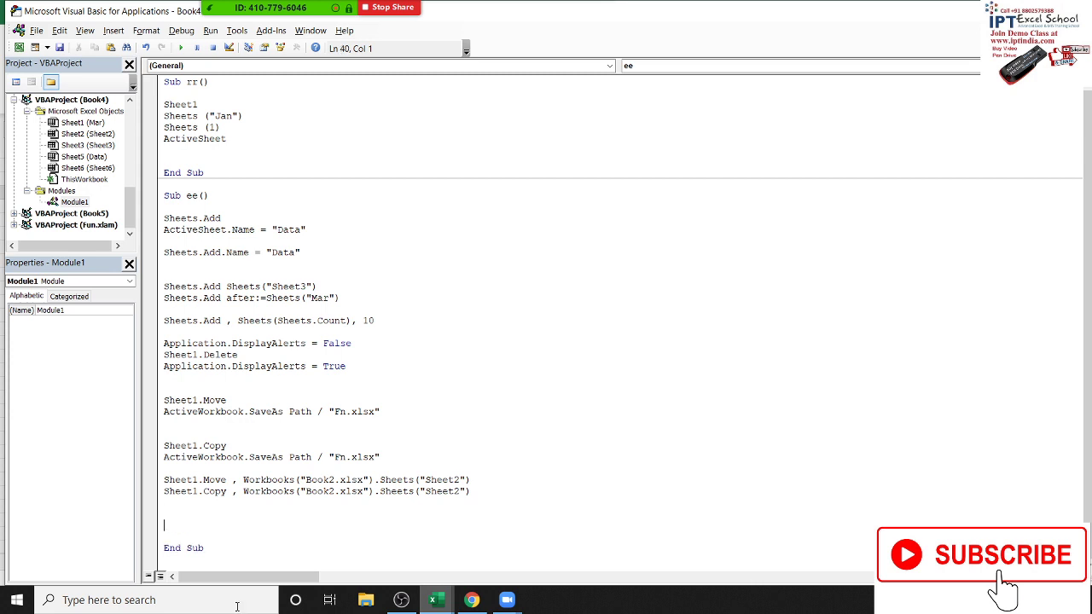
# - Write Sheet1.Visible = xlSheetHidden with IntelliSense and move to the next line
pyautogui.write('s')
pyautogui.write('heets')
pyautogui.write('.')
pyautogui.press('BackSpace')
pyautogui.press('BackSpace')
pyautogui.write('1')
pyautogui.write('.hi')
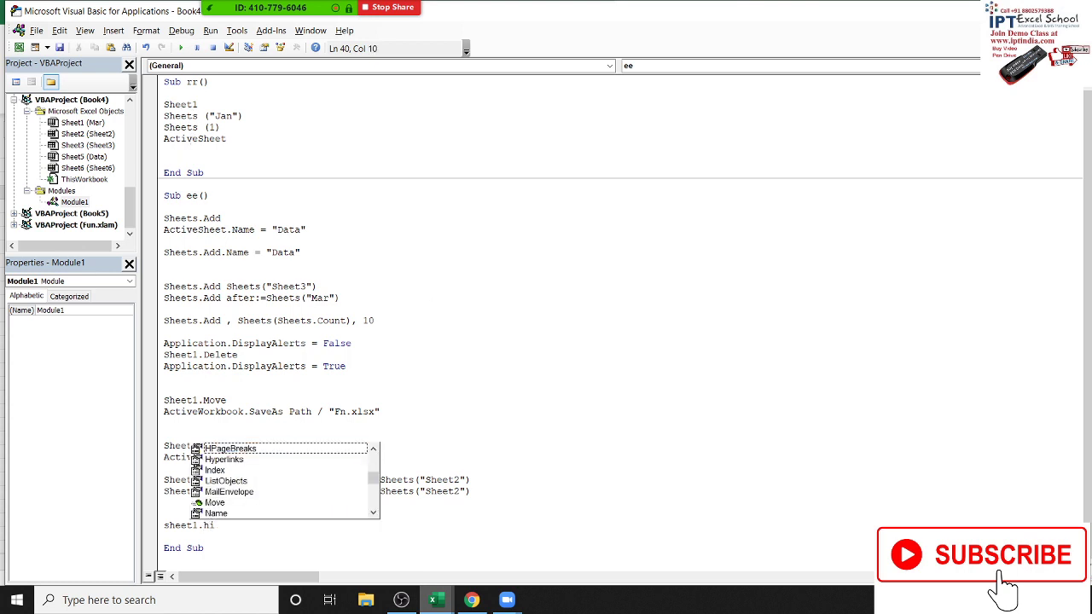
pyautogui.write('d')
pyautogui.press('BackSpace')
pyautogui.press('BackSpace')
pyautogui.press('BackSpace')
pyautogui.write('vi')
pyautogui.press('Tab')
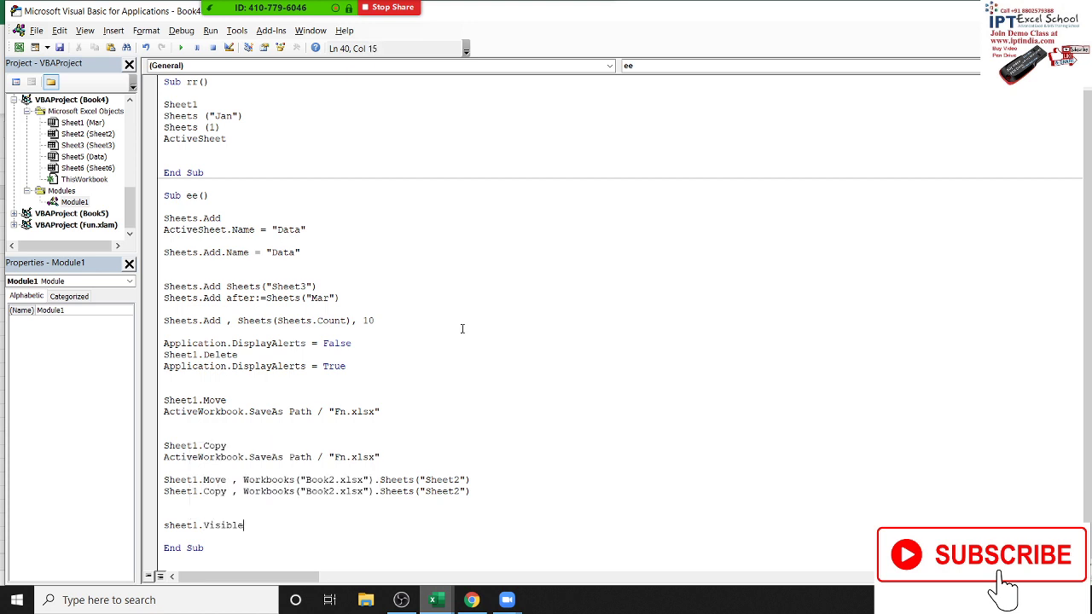
pyautogui.write('=')
pyautogui.press('Down')
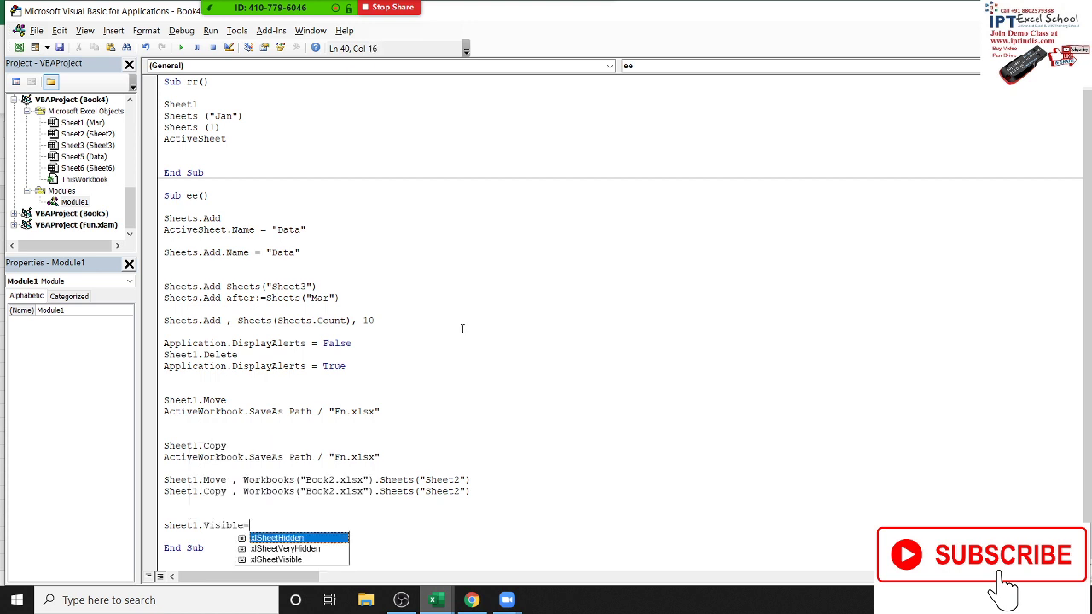
pyautogui.press('Tab')
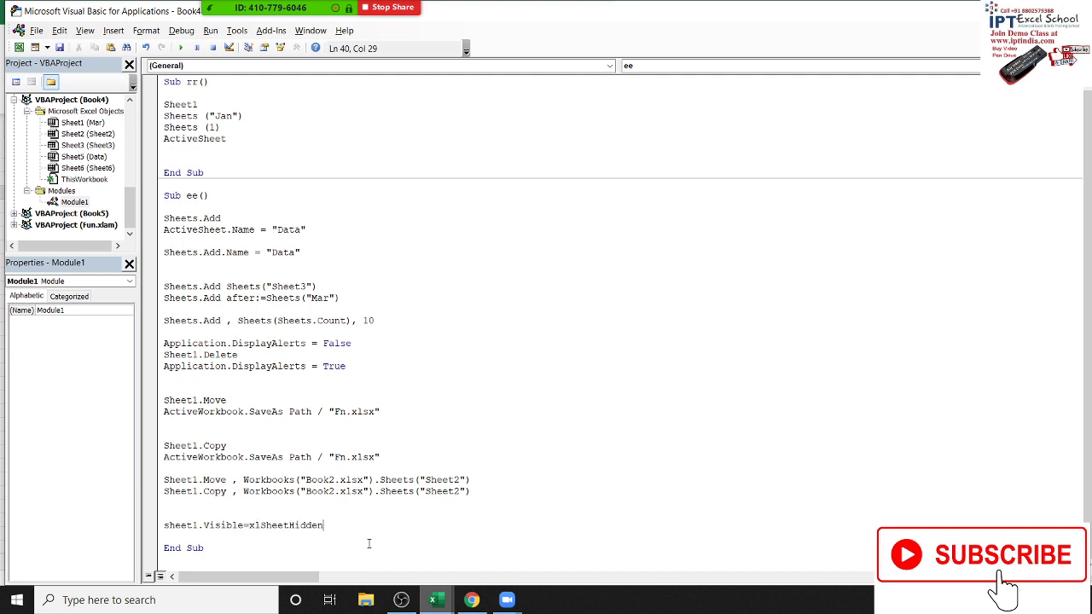
pyautogui.press('Down')
pyautogui.hotkey('alt', 'Tab')
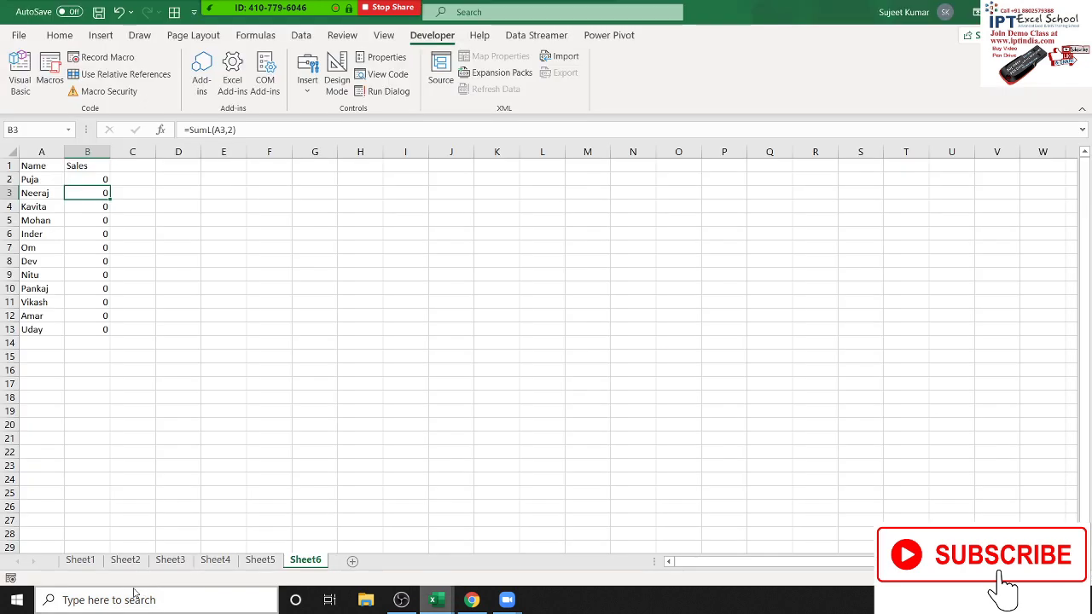
pyautogui.rightClick(309, 566)
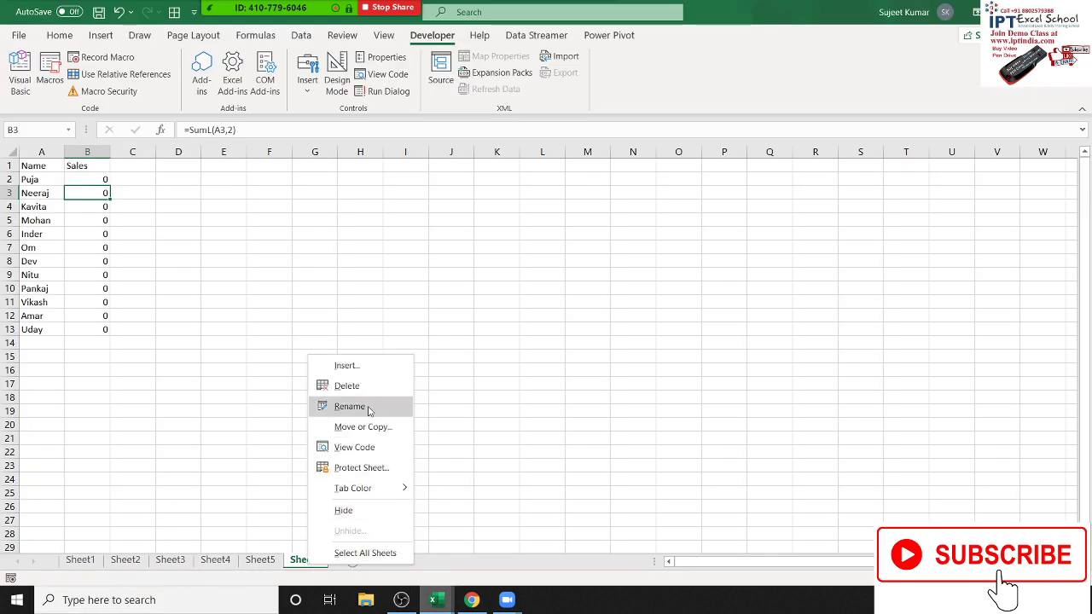
pyautogui.click(367, 510)
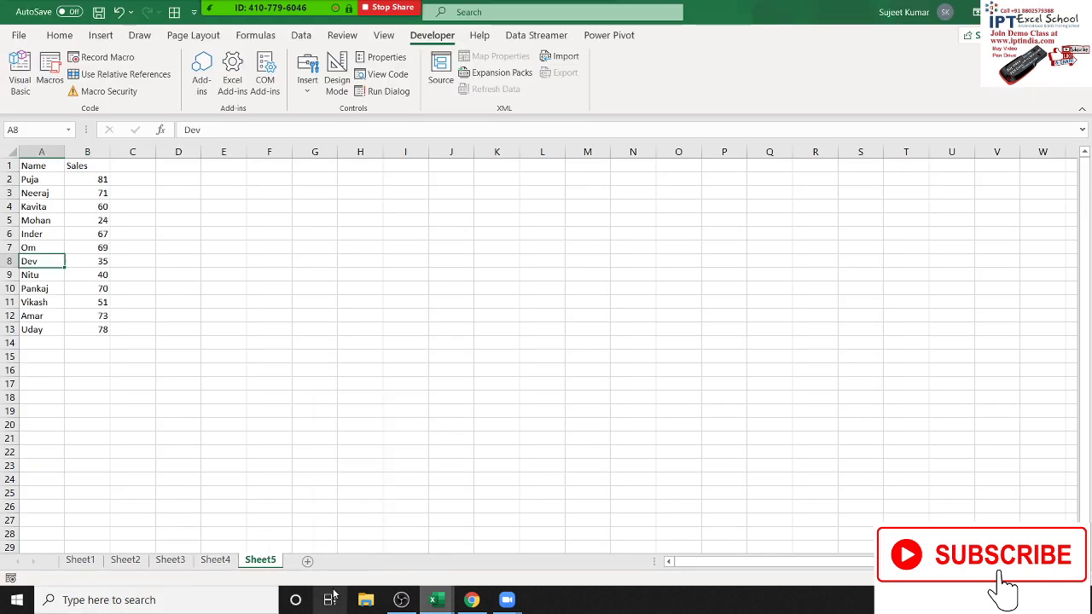
pyautogui.rightClick(277, 562)
pyautogui.click(317, 530)
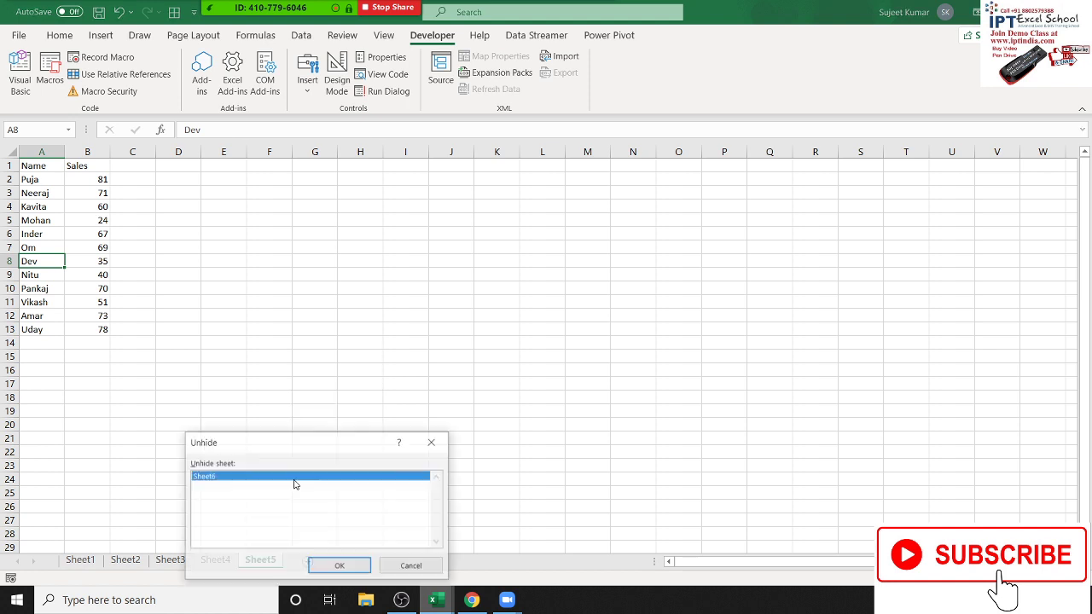
pyautogui.click(331, 567)
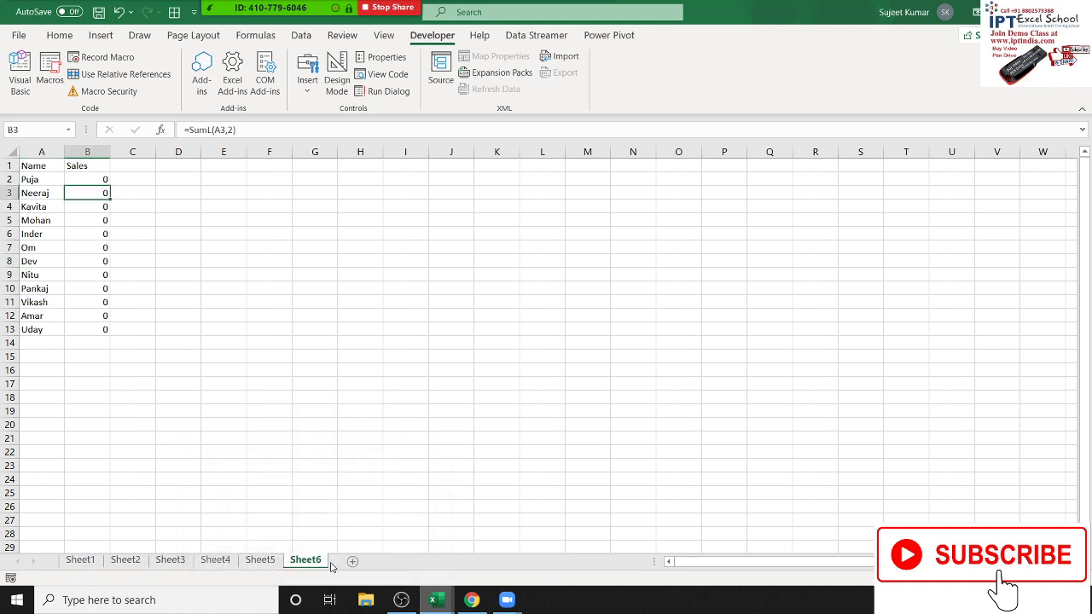
pyautogui.moveTo(434, 600)
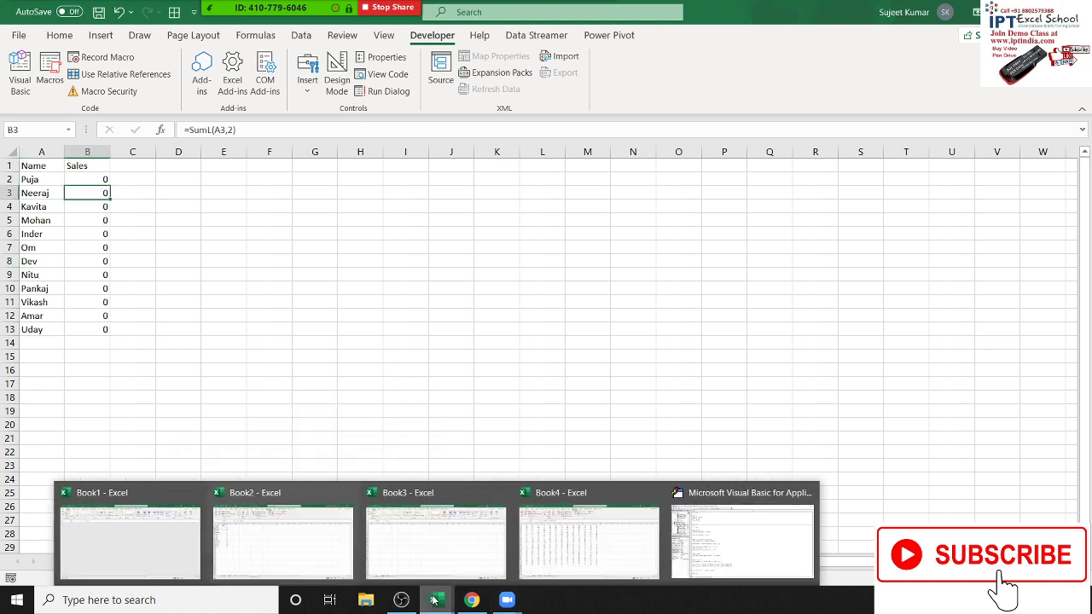
pyautogui.click(743, 541)
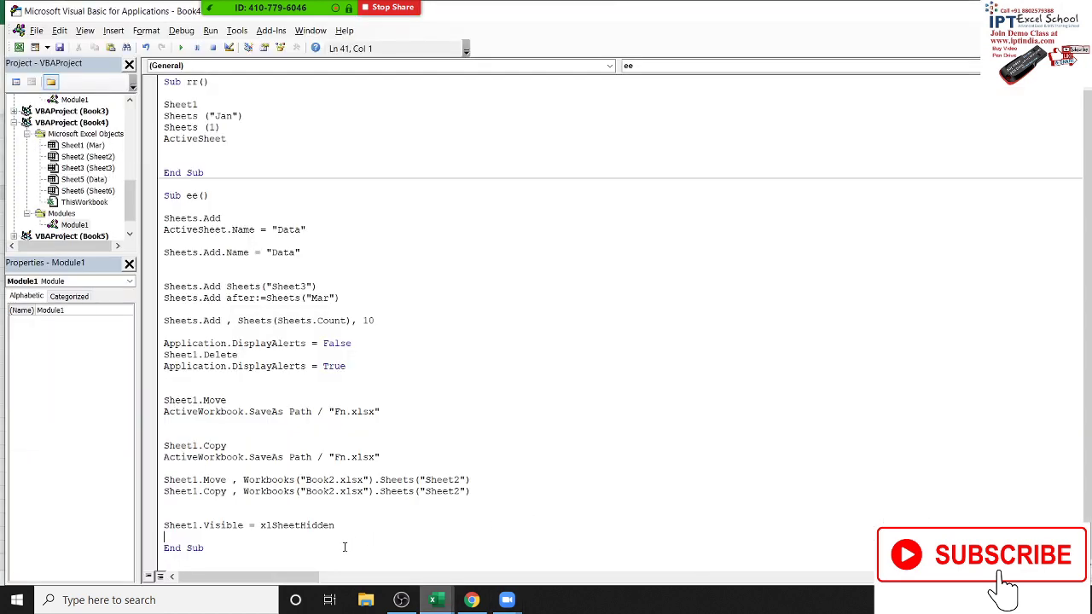
# - Add Sheet1.Visible = xlSheetVeryHidden below the hidden line and start a new line
pyautogui.press('Return')
pyautogui.write('sh')
pyautogui.write('eet1.')
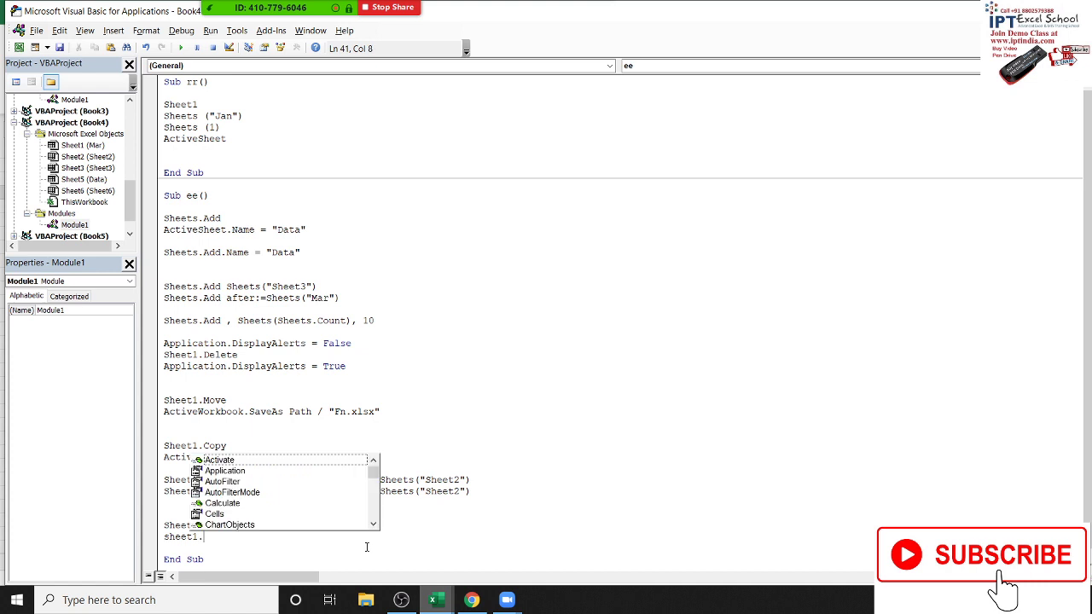
pyautogui.write('vi')
pyautogui.press('Tab')
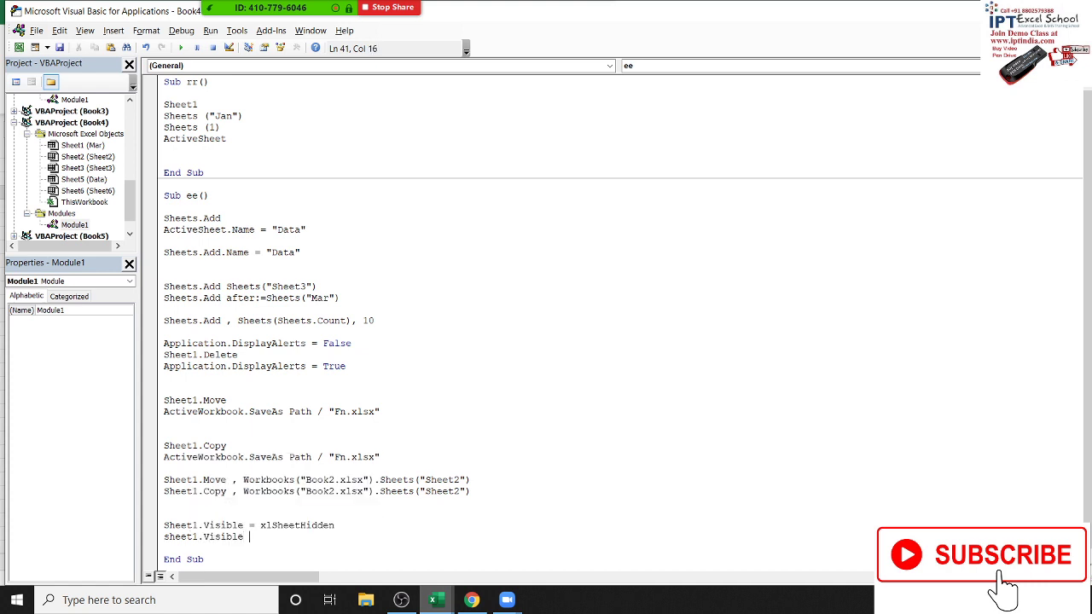
pyautogui.write('=')
pyautogui.press('Down')
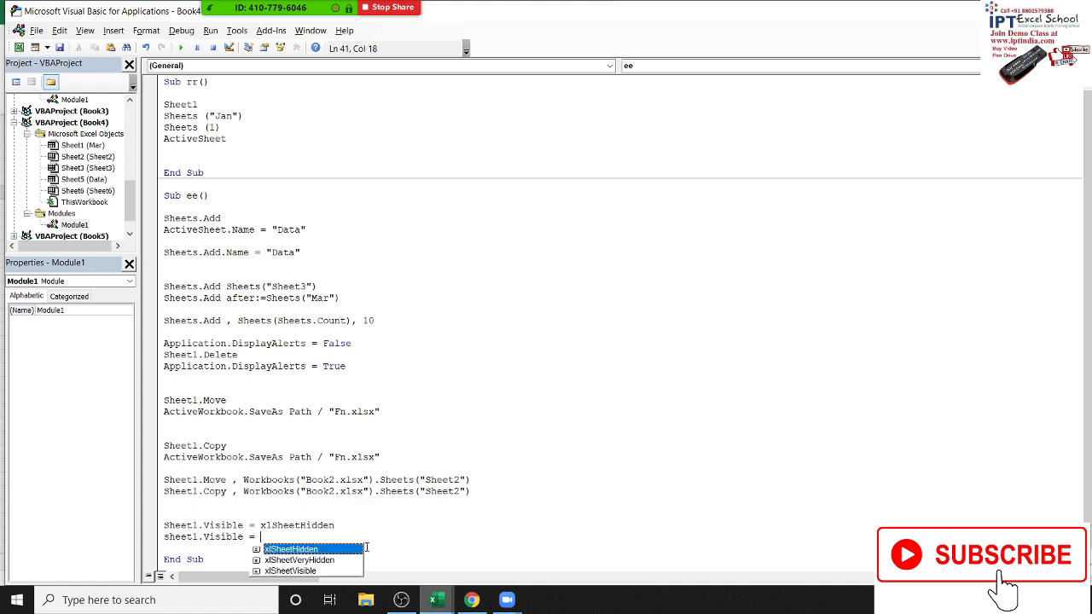
pyautogui.press('Down')
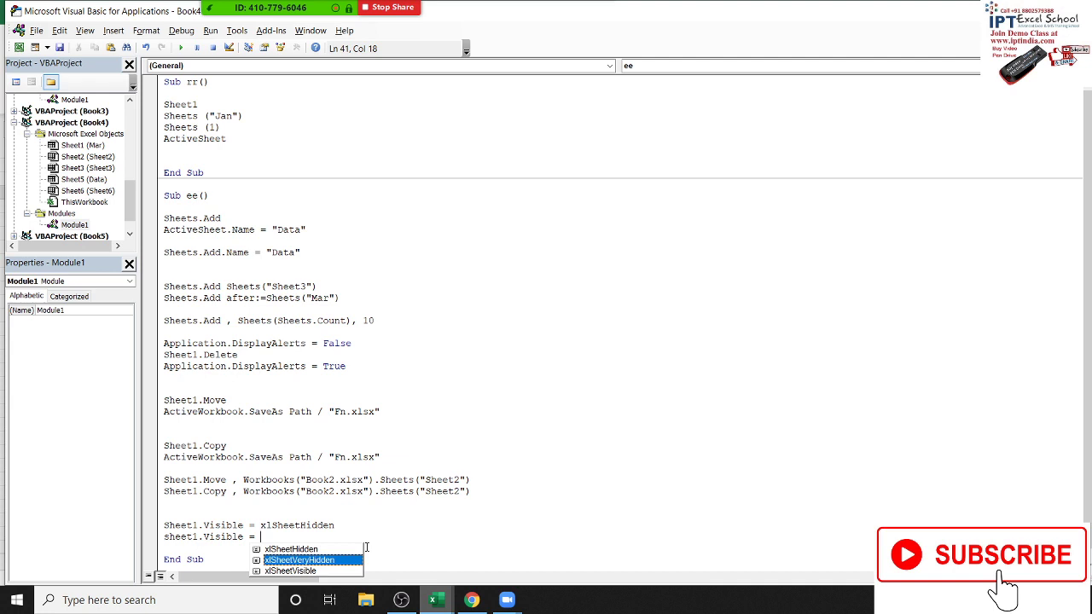
pyautogui.press('Tab')
pyautogui.press('Return')
# - Point out the Sheets("Jan"), Sheets(1) and Sheet1 references in Sub rr
pyautogui.scroll(-1, 427, 555)
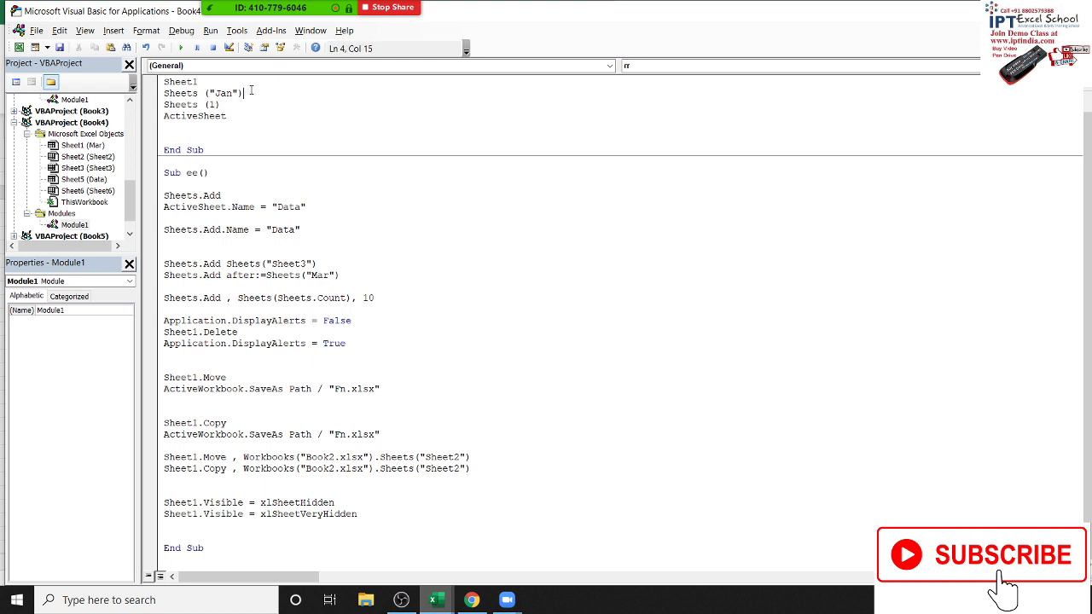
pyautogui.moveTo(244, 93); pyautogui.dragTo(164, 93)
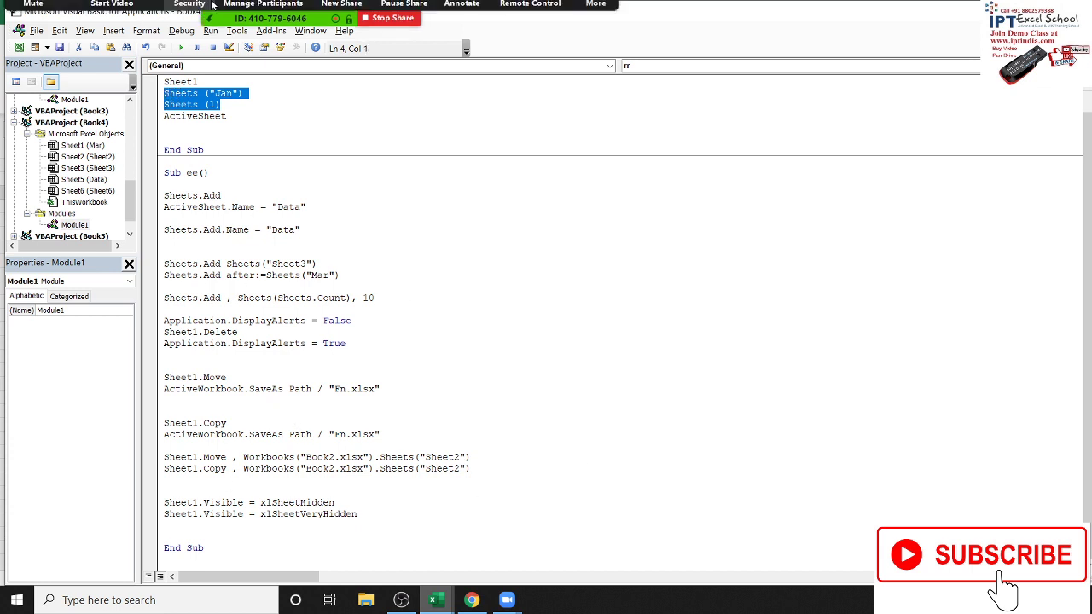
pyautogui.moveTo(197, 81); pyautogui.dragTo(164, 81)
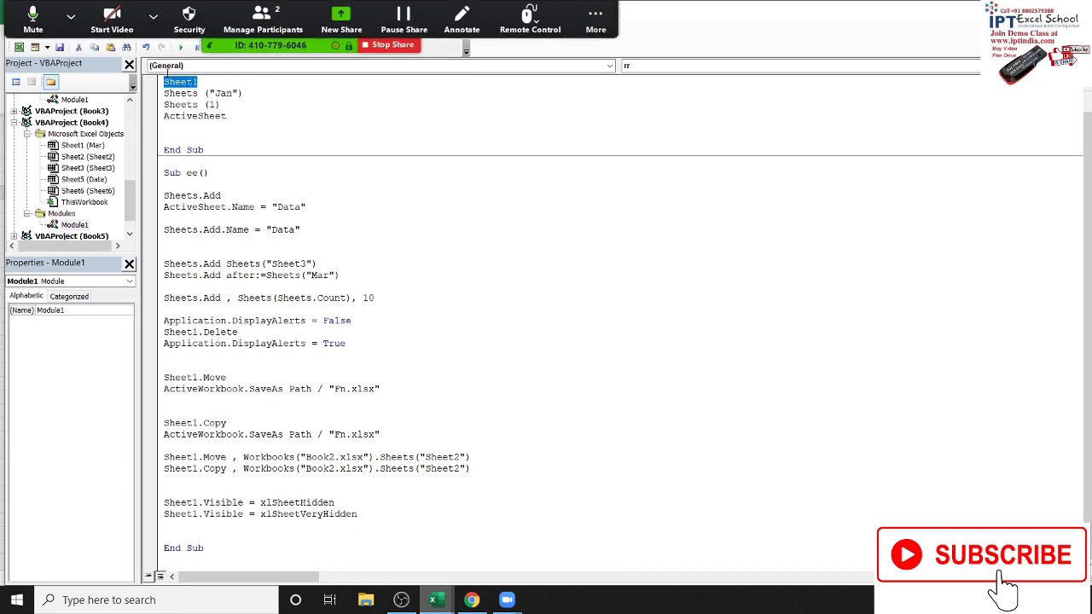
pyautogui.click(215, 468)
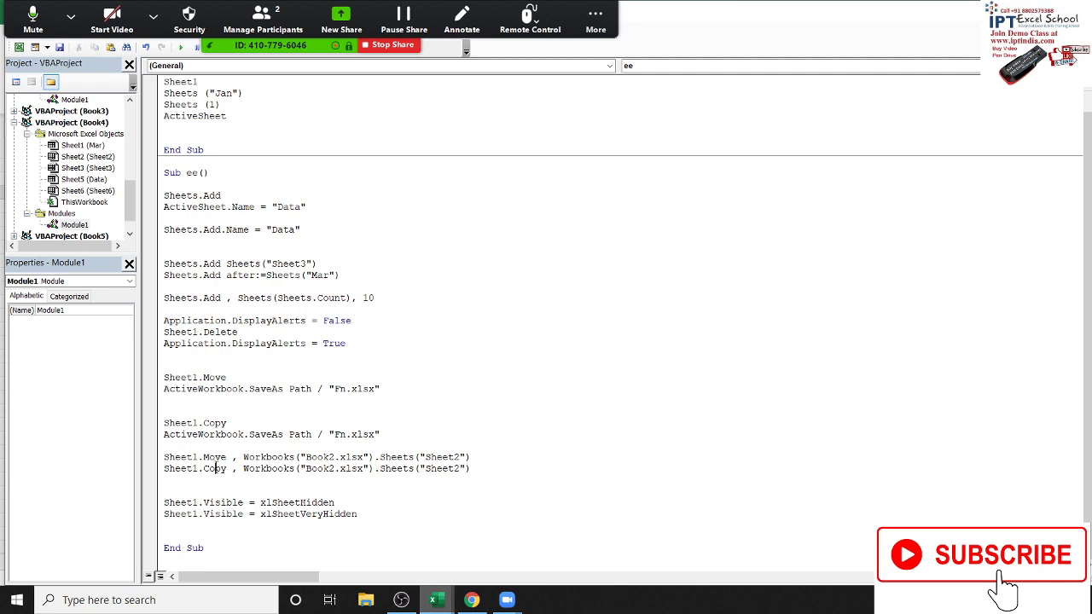
# - Try a sheets("Data") line, dismiss the compile error, and delete the unfinished line
pyautogui.click(205, 522)
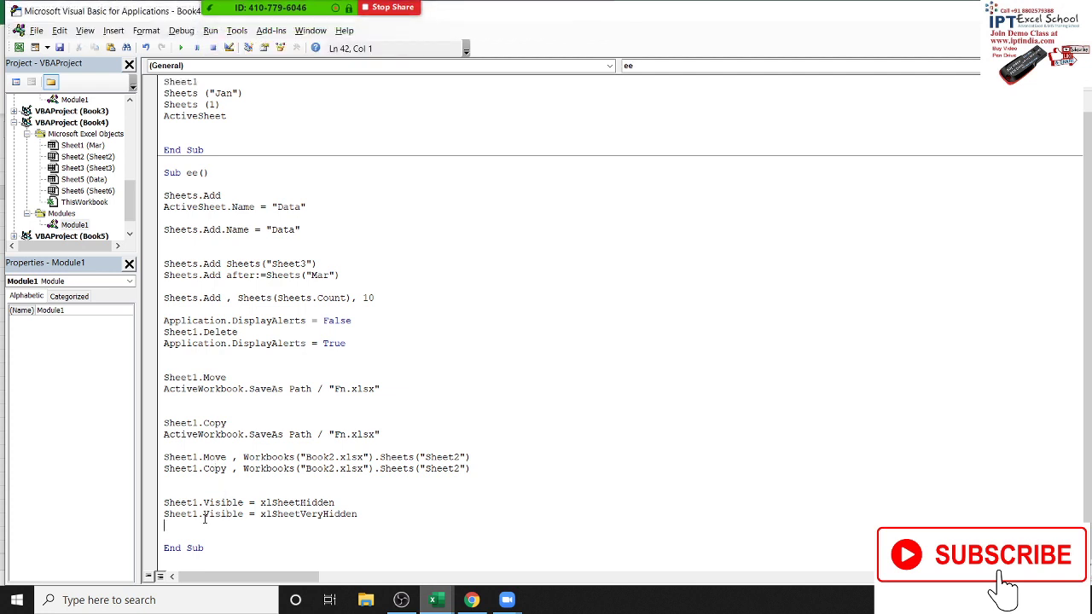
pyautogui.press('Return')
pyautogui.write('sheets')
pyautogui.write('("')
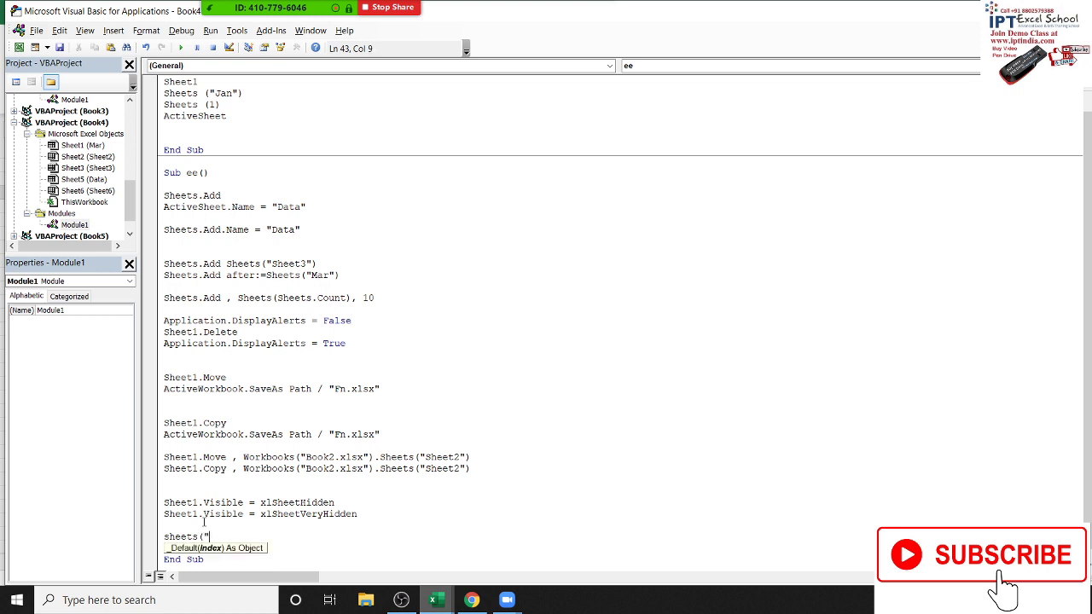
pyautogui.write('Data").')
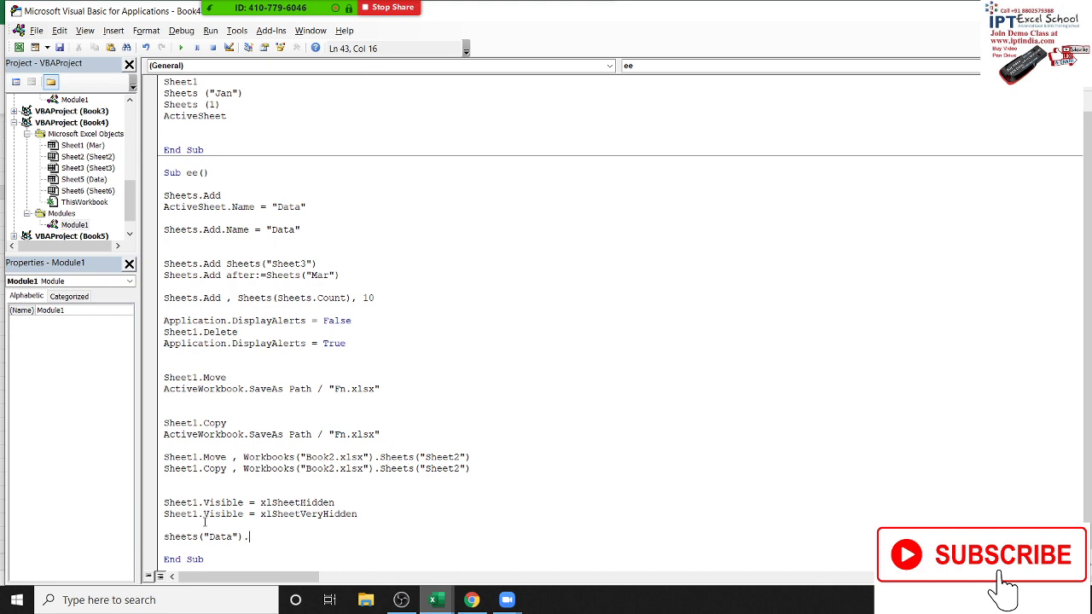
pyautogui.click(272, 536)
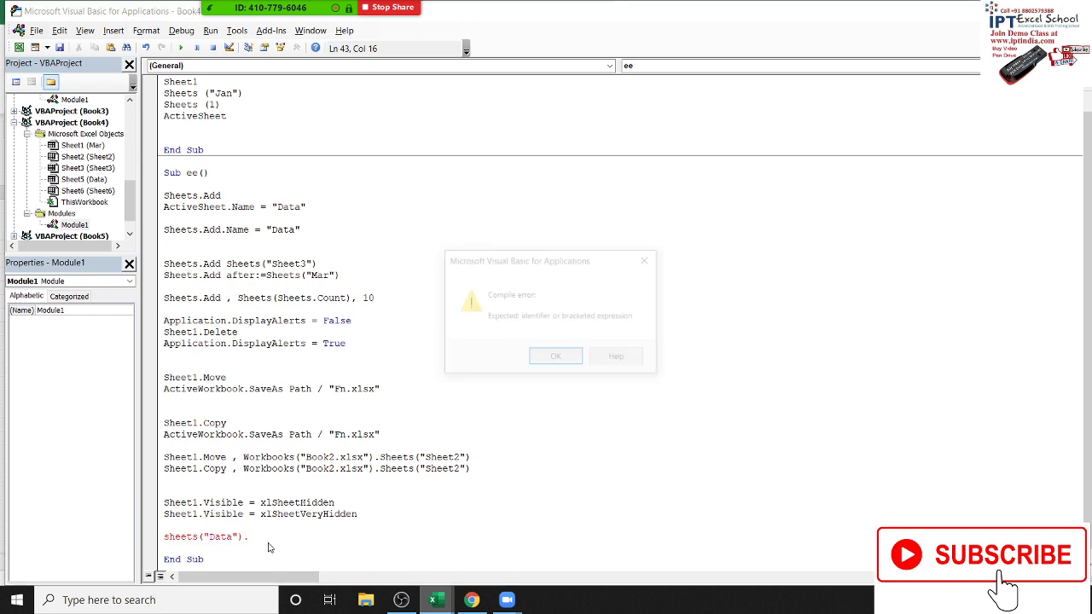
pyautogui.press('Return')
pyautogui.moveTo(248, 538); pyautogui.dragTo(164, 537)
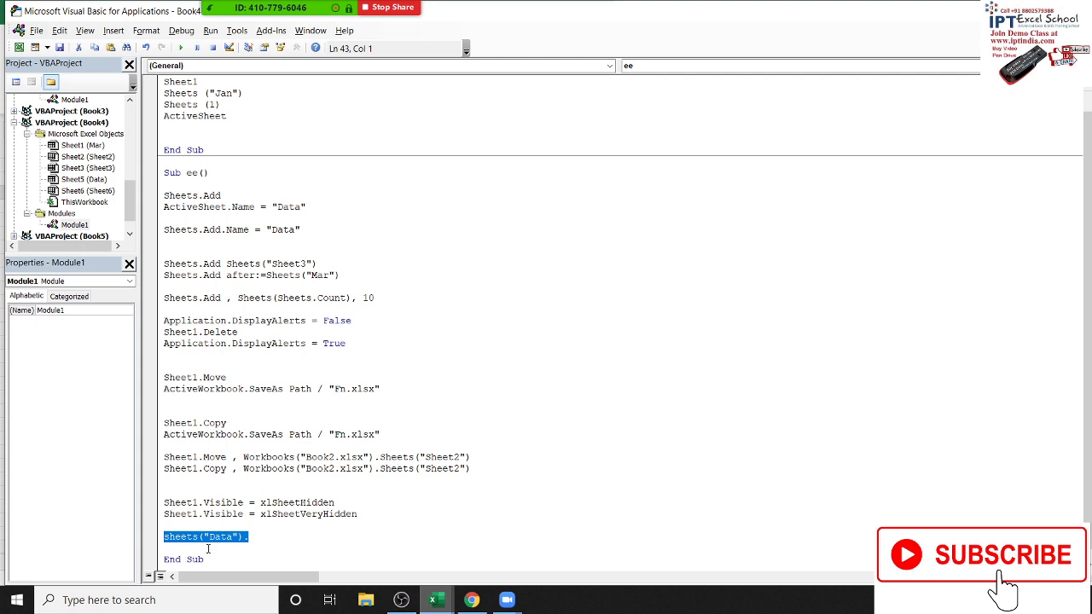
pyautogui.press('Delete')
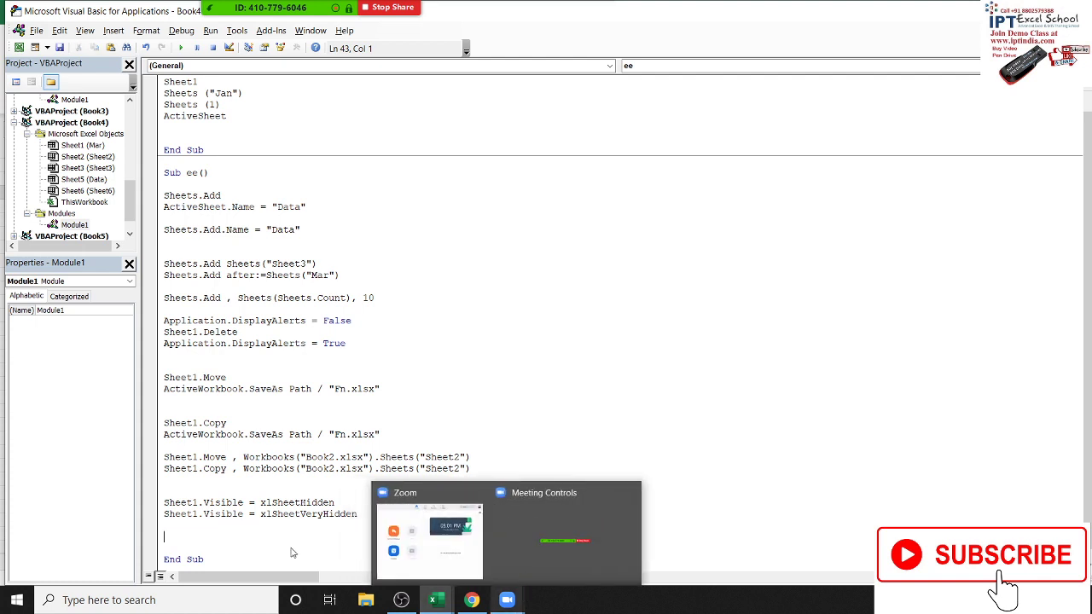
# - Highlight xlSheetVeryHidden and show the Properties of Sheet5 (Data)
pyautogui.scroll(-1, 282, 546)
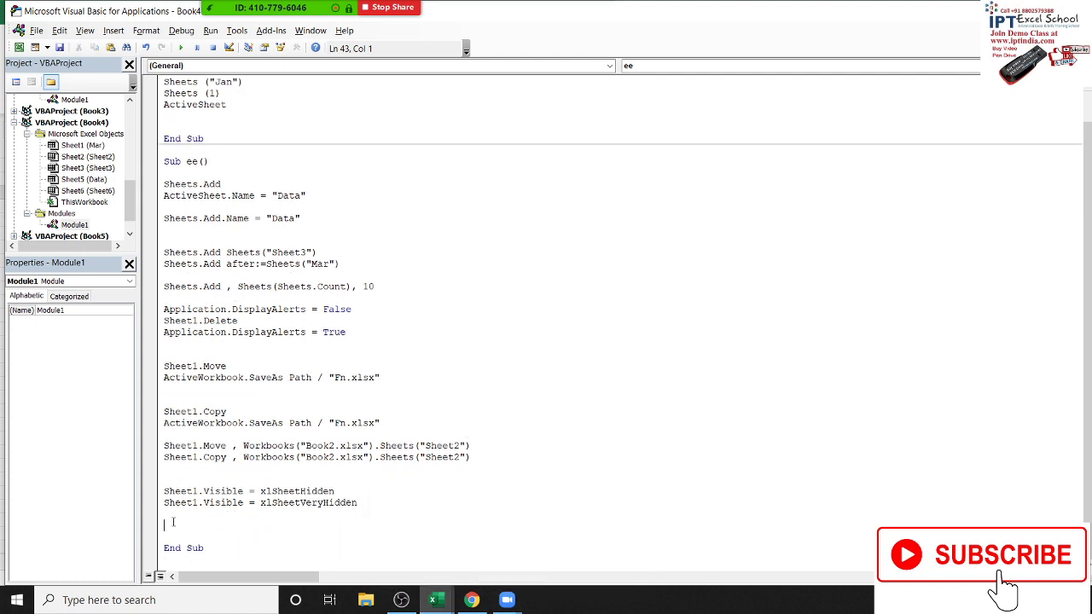
pyautogui.press('Up')
pyautogui.moveTo(256, 504); pyautogui.dragTo(366, 509)
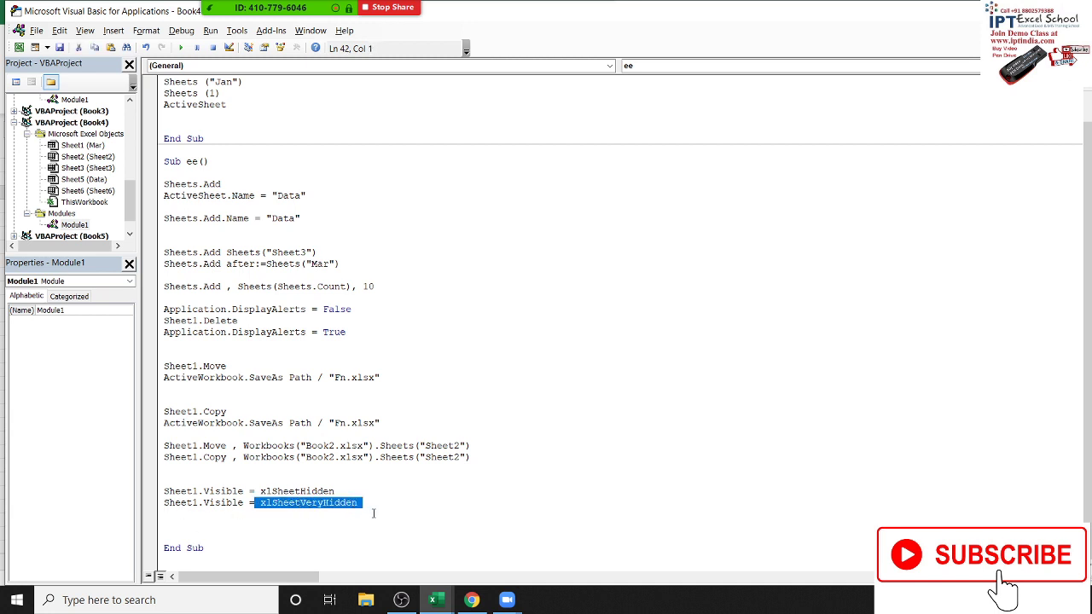
pyautogui.click(93, 181)
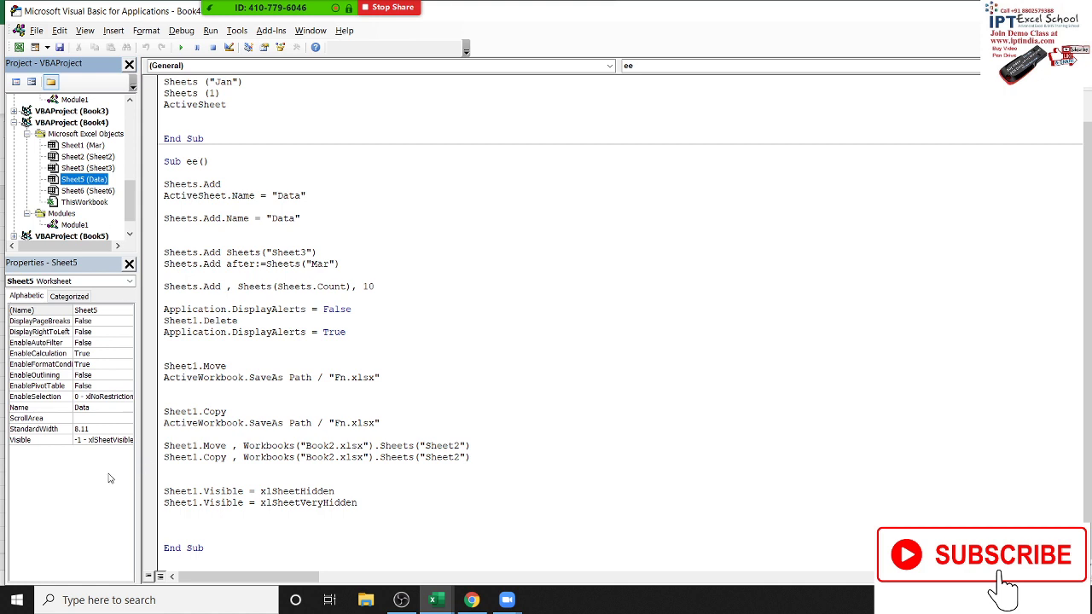
pyautogui.click(98, 440)
pyautogui.click(126, 440)
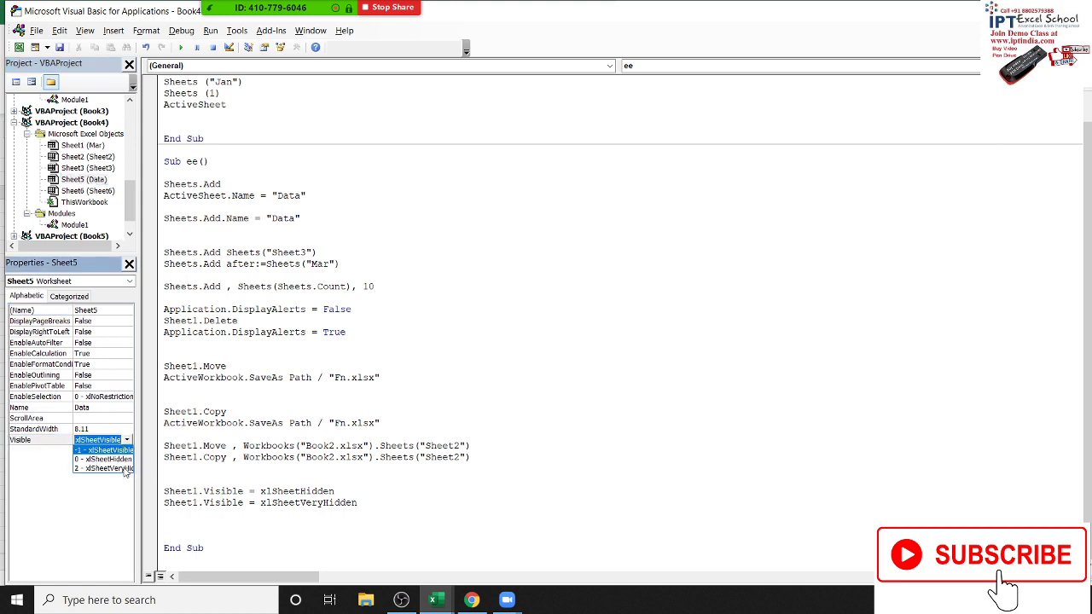
pyautogui.click(351, 491)
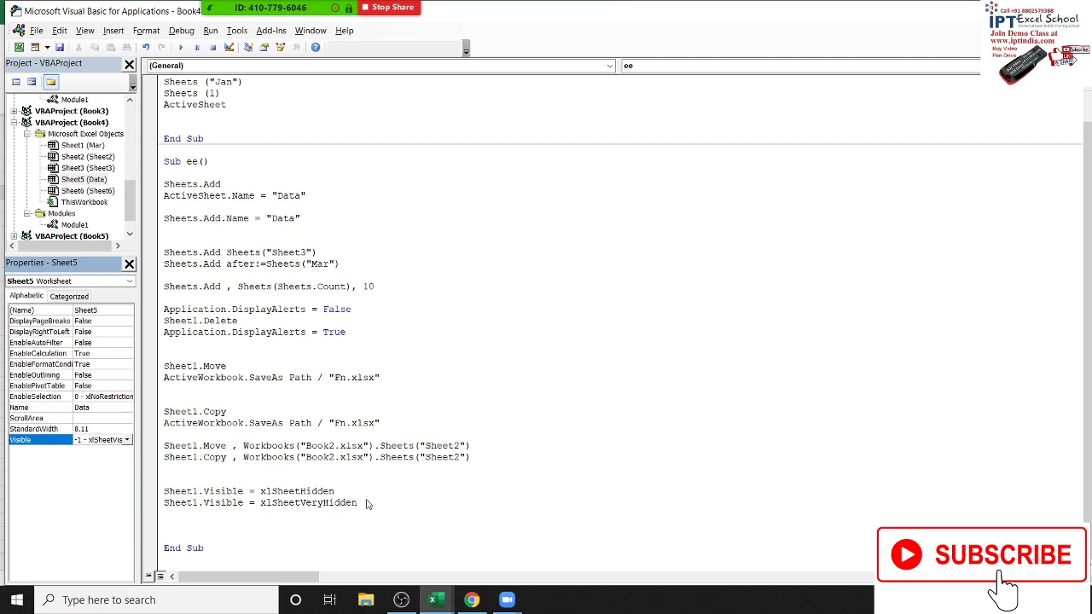
pyautogui.click(88, 150)
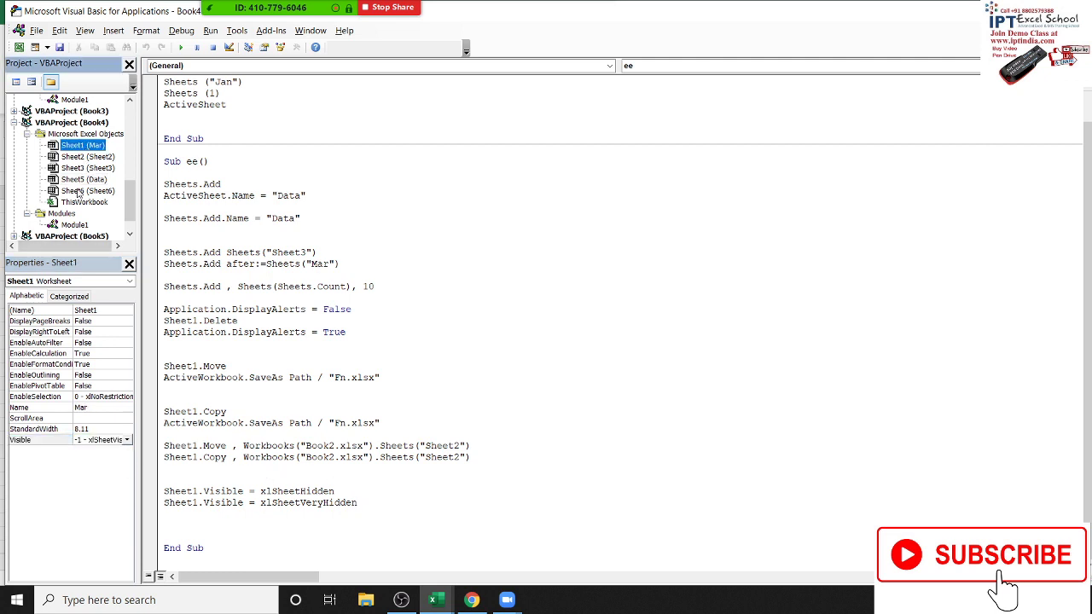
pyautogui.click(126, 440)
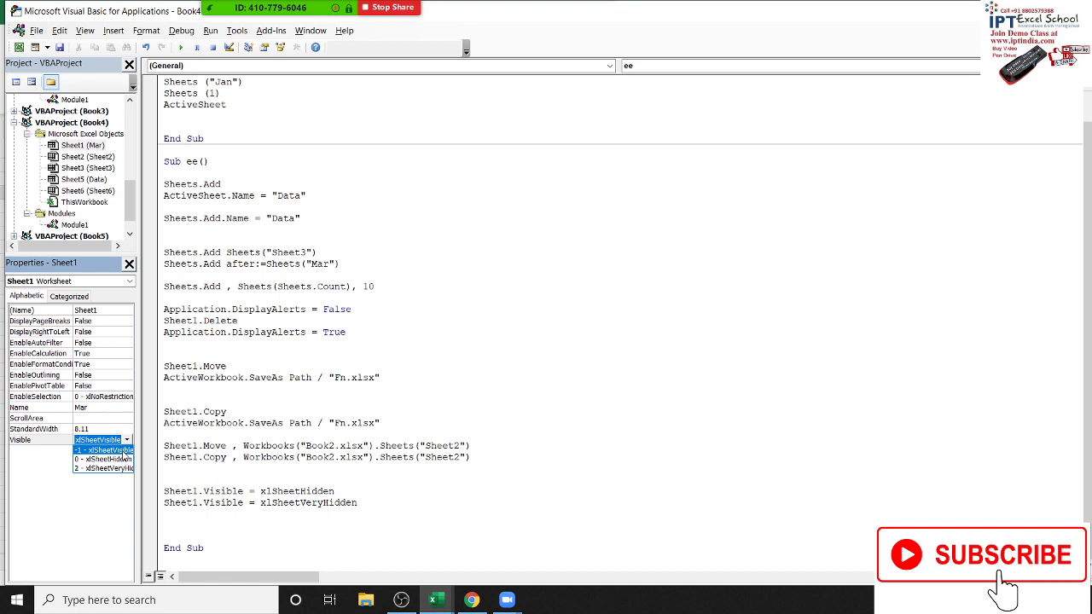
pyautogui.click(203, 522)
# - Add Sheet1.Visible = xlSheetVisible below the very-hidden line
pyautogui.click(194, 518)
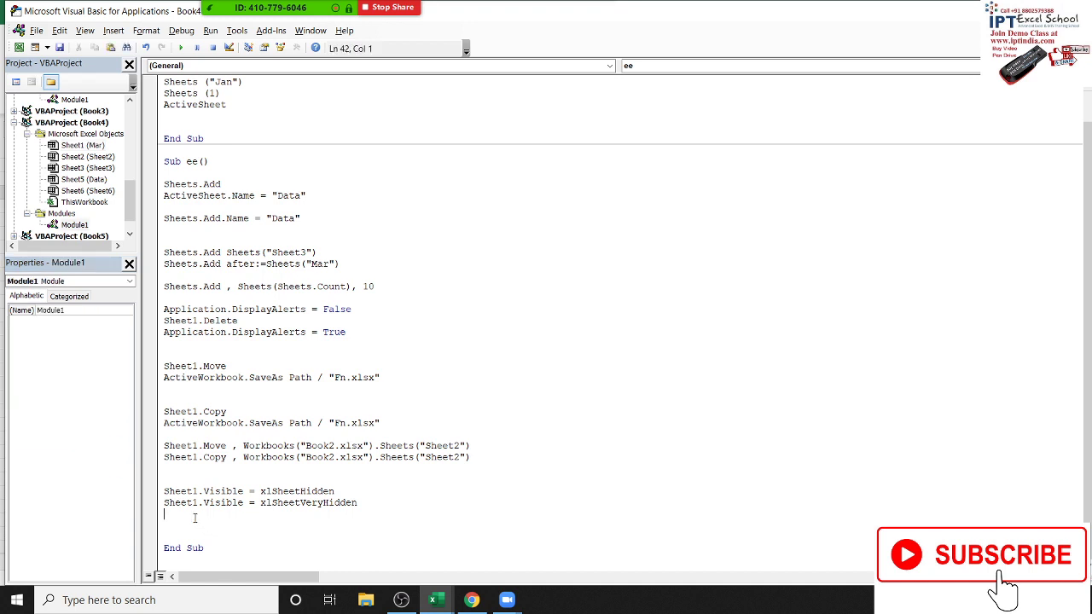
pyautogui.write('shee')
pyautogui.write('t1.')
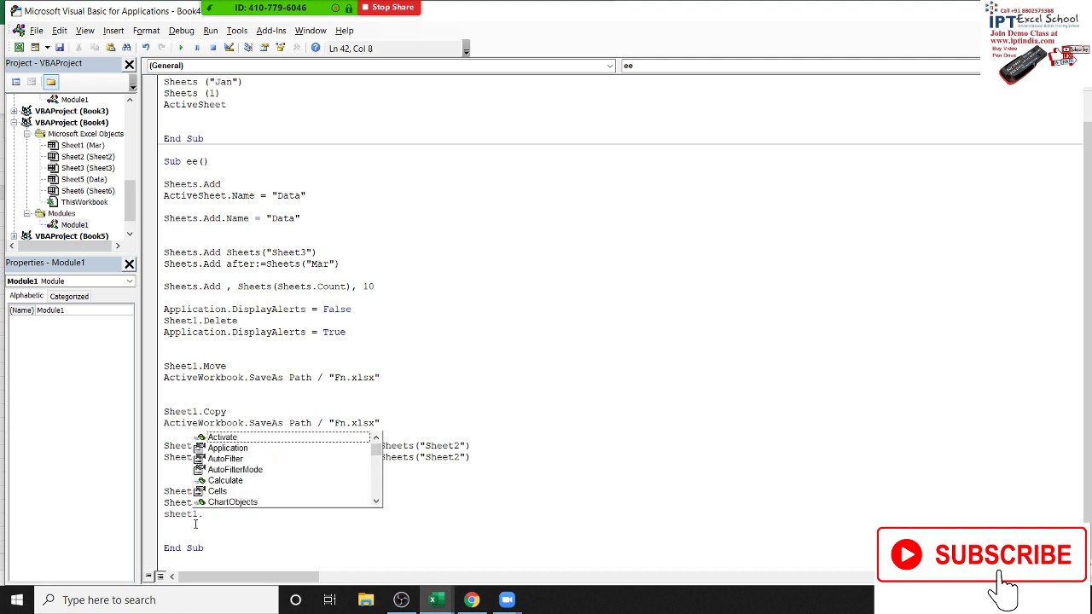
pyautogui.write('vi')
pyautogui.press('Tab')
pyautogui.write('=')
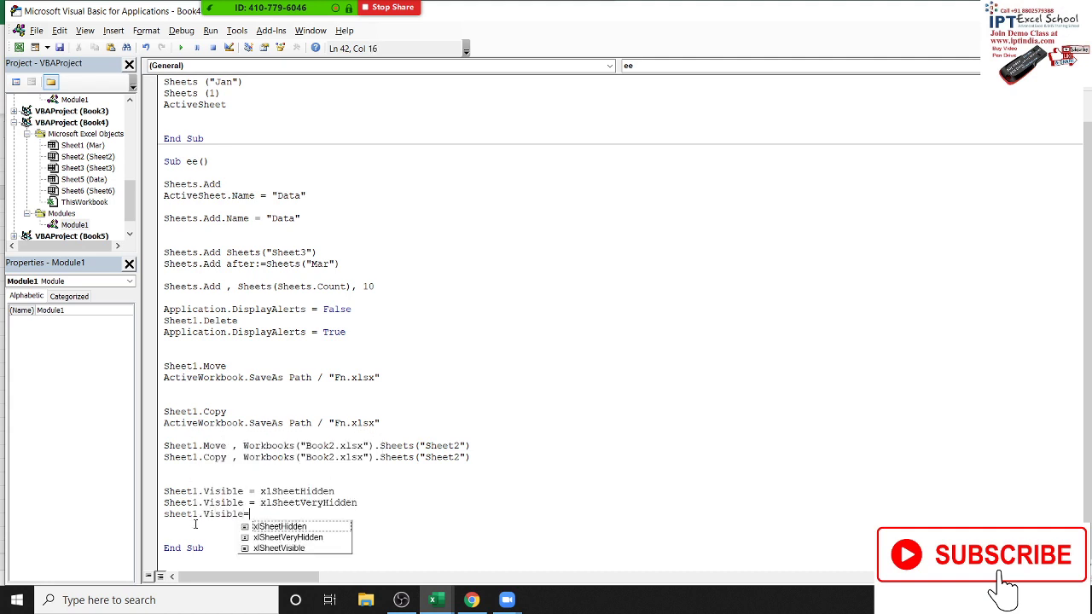
pyautogui.press('Down')
pyautogui.press('Down')
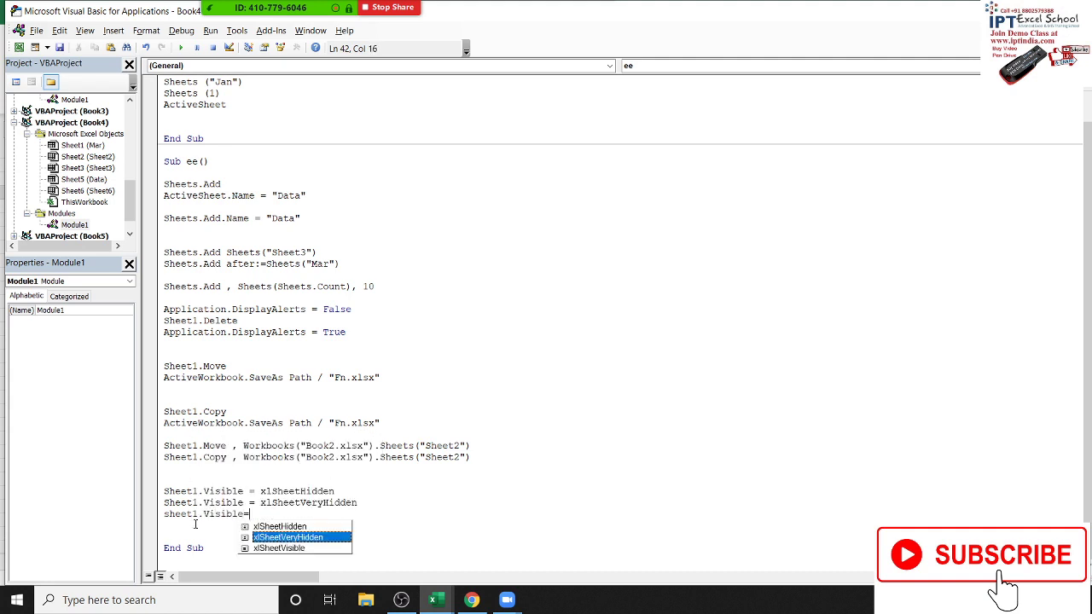
pyautogui.press('Down')
pyautogui.press('Return')
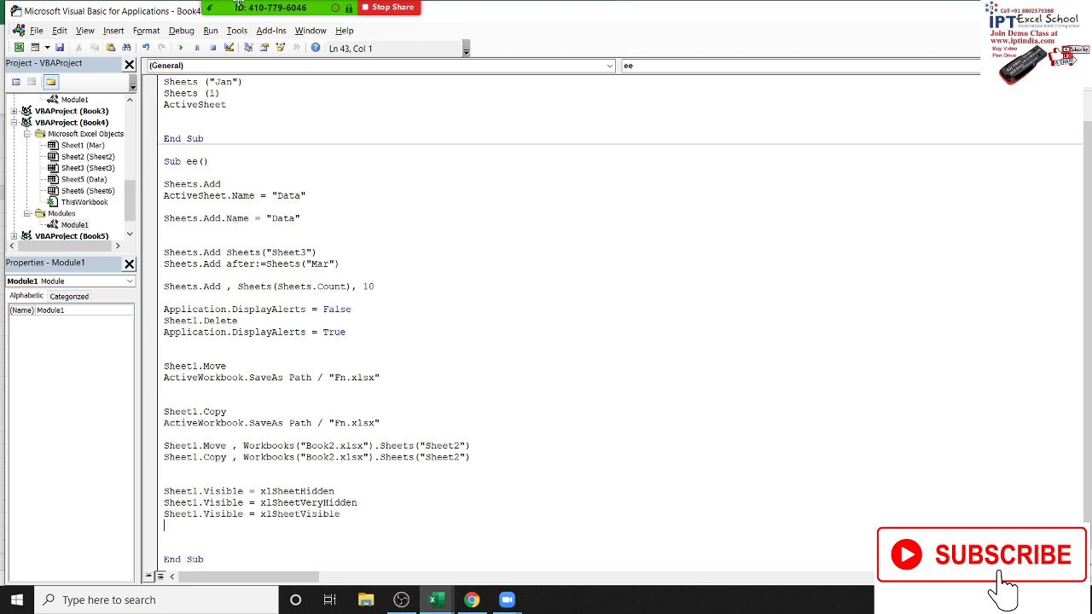
# - Add a Sheet1.Protect line with a password above End Sub
pyautogui.click(282, 21)
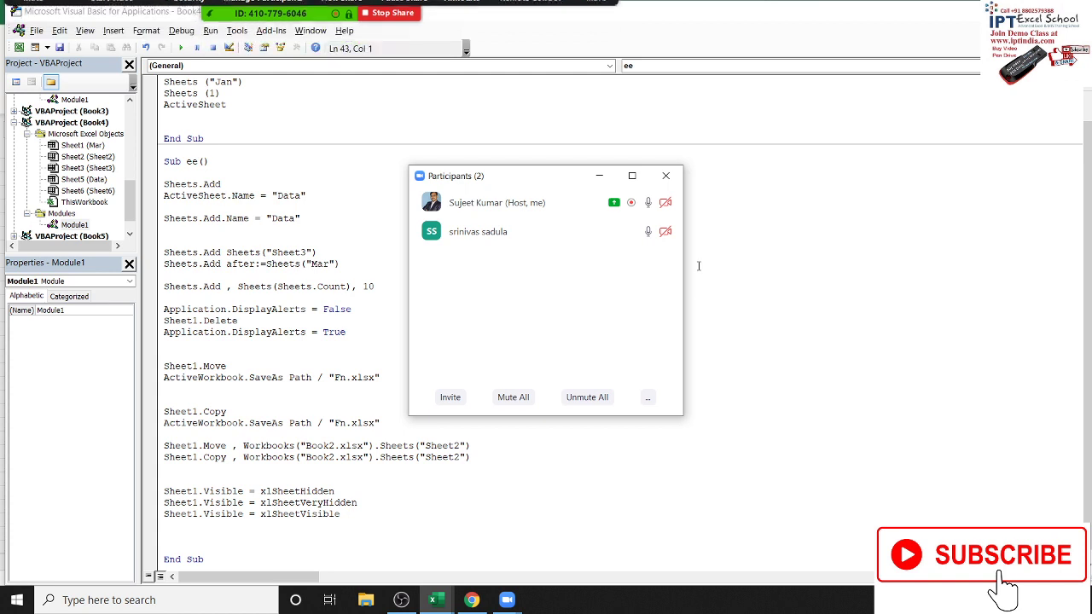
pyautogui.click(674, 186)
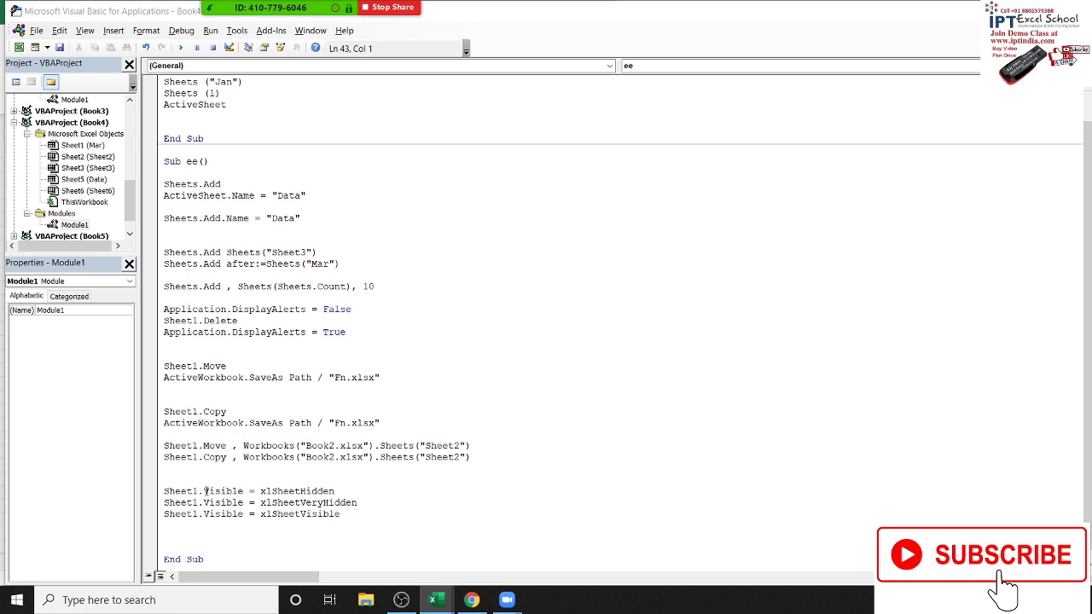
pyautogui.scroll(-1, 200, 524)
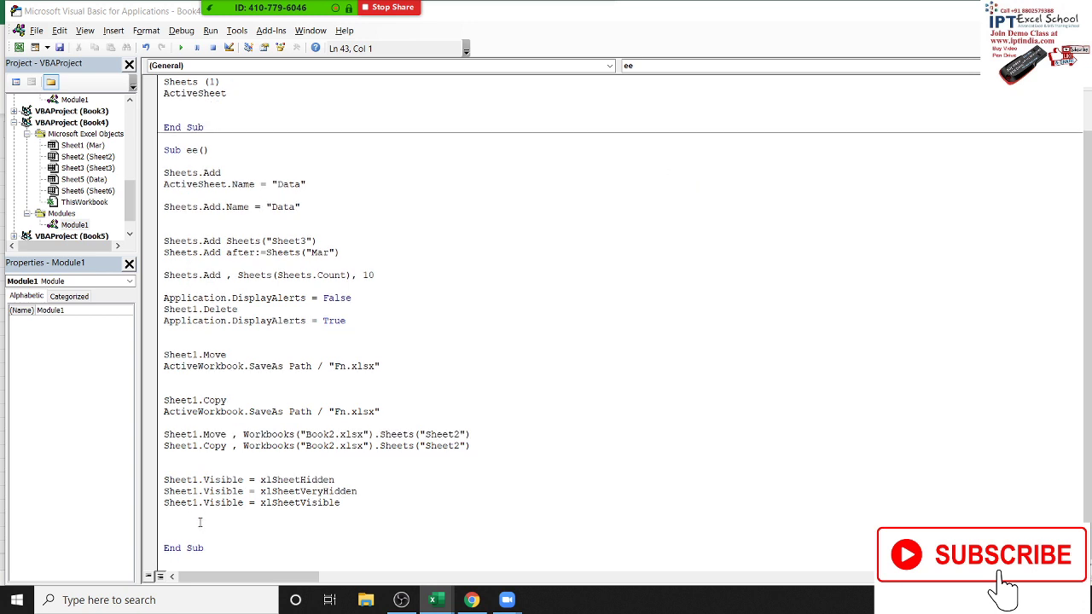
pyautogui.click(200, 522)
pyautogui.press('Return')
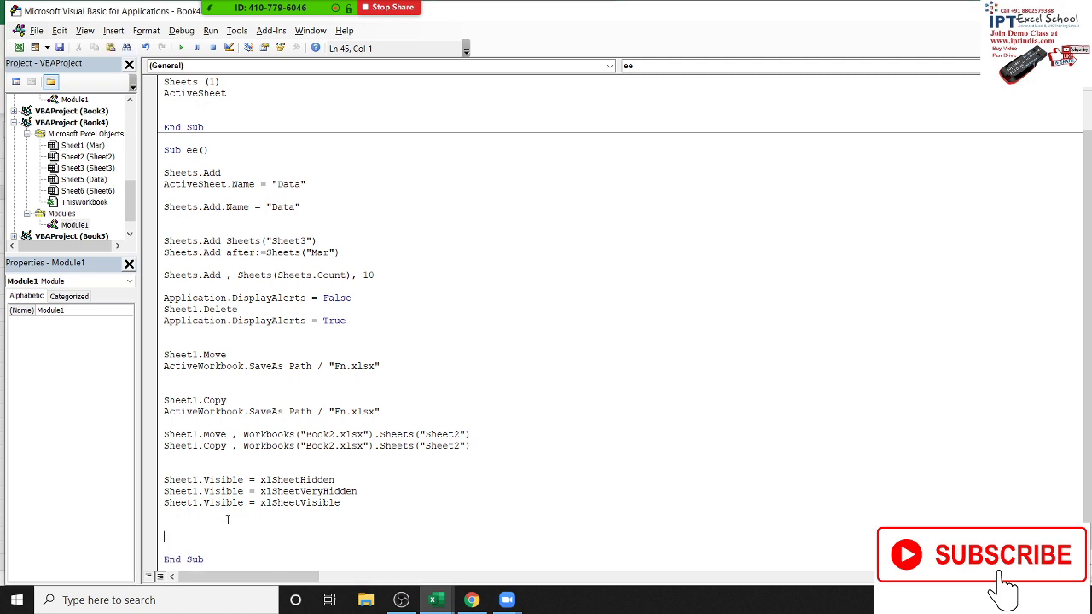
pyautogui.scroll(-1, 228, 519)
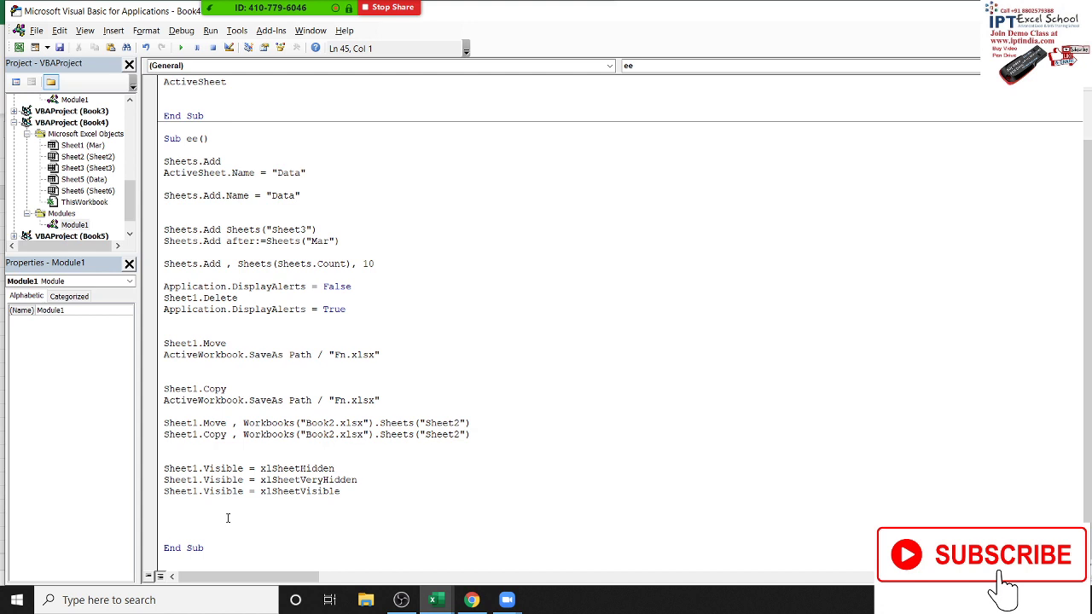
pyautogui.write('sheet1')
pyautogui.write('.pro')
pyautogui.press('Tab')
pyautogui.press('Return')
pyautogui.scroll(-1, 418, 545)
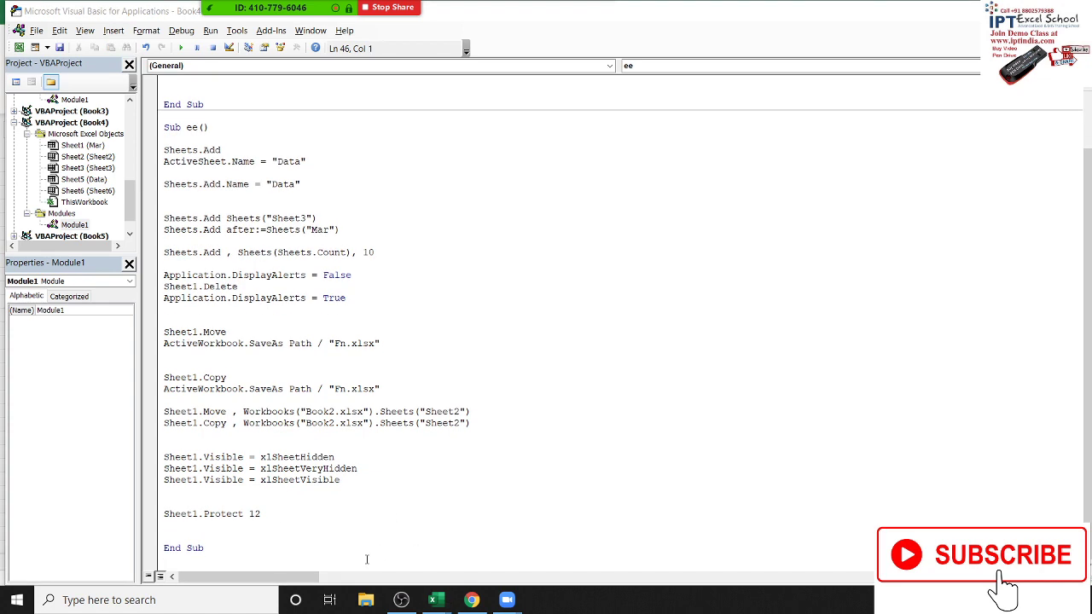
pyautogui.hotkey('alt', 'Tab')
# - View the Protect Sheet options for Sheet6, cancel without protecting, and return to the code
pyautogui.rightClick(309, 561)
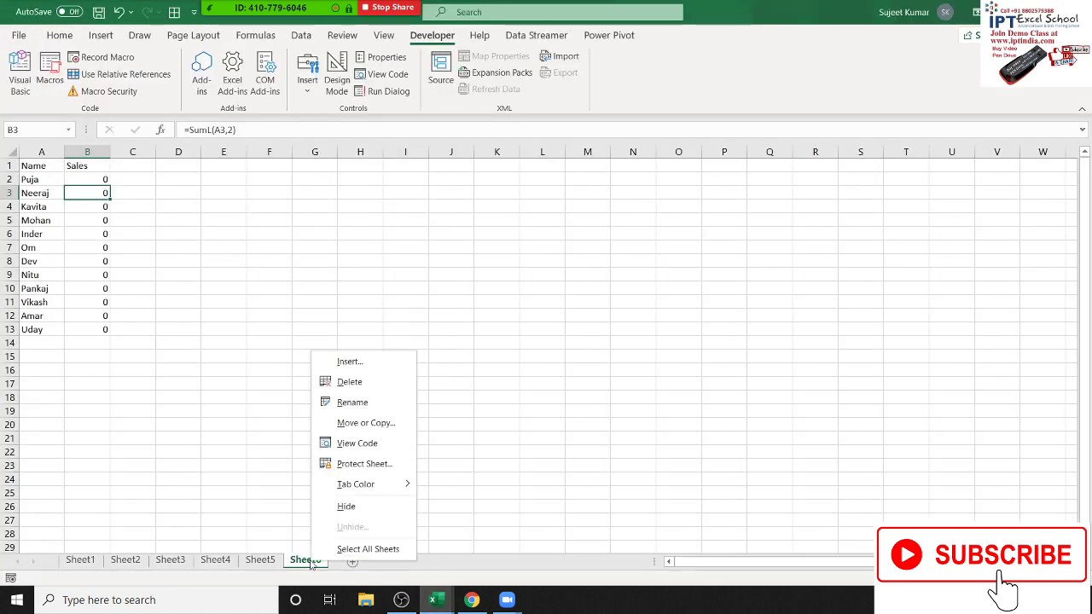
pyautogui.click(377, 464)
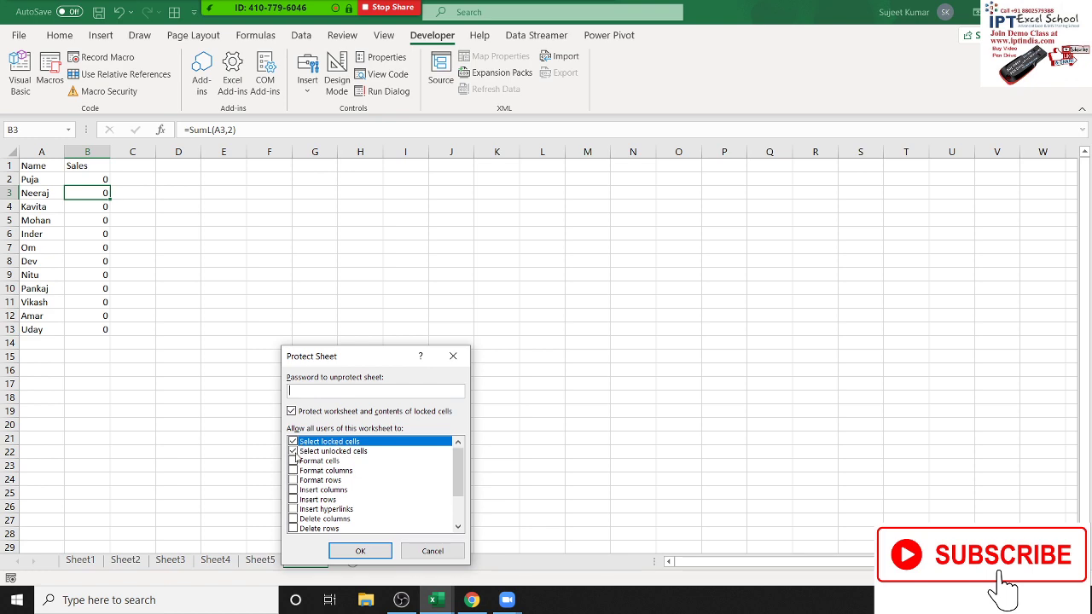
pyautogui.press('Return')
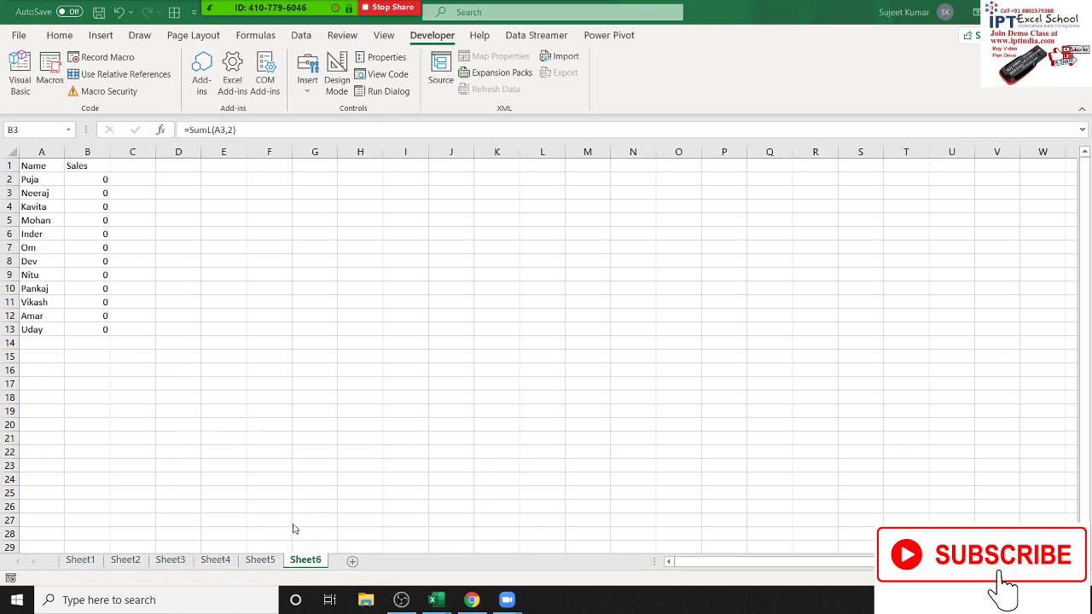
pyautogui.hotkey('alt', 'Tab')
pyautogui.hotkey('alt', 'Tab')
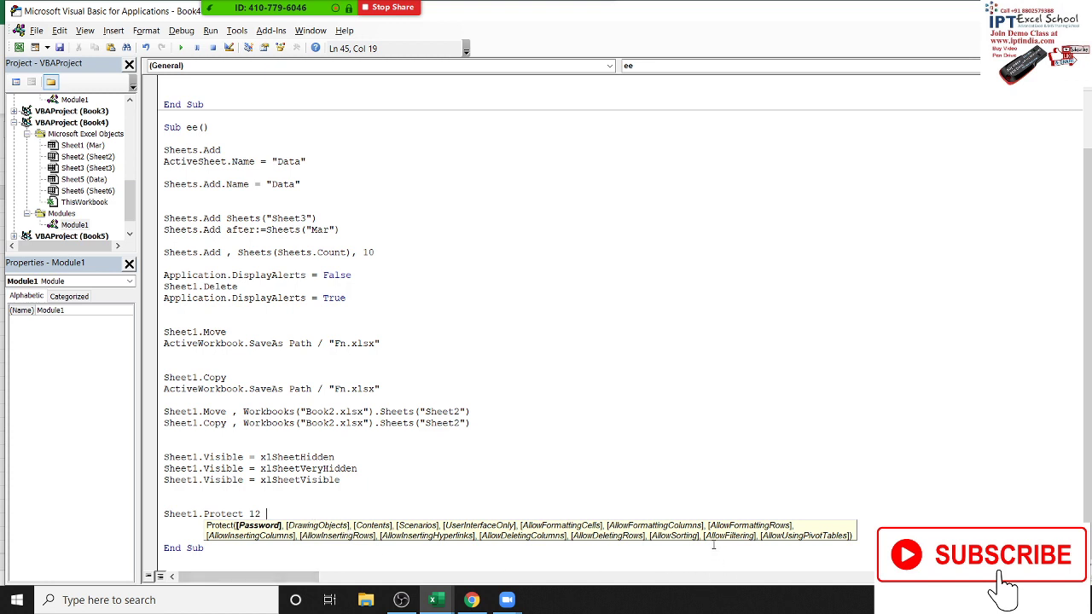
# - Extend the Sheet1.Protect line with skipped comma arguments and True for AllowSorting
pyautogui.write(',,')
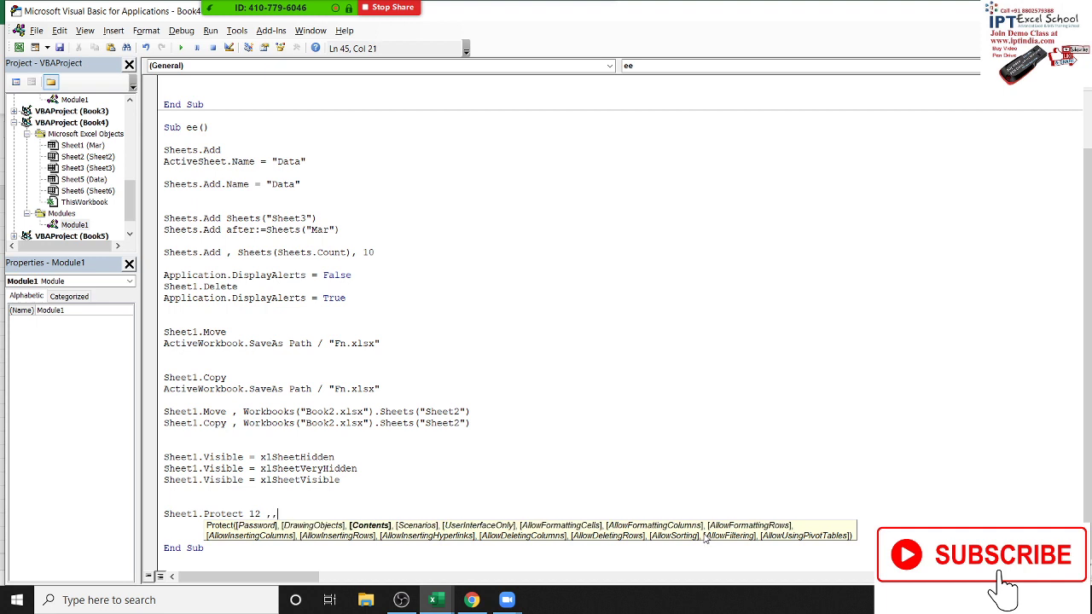
pyautogui.write(',,,,,,')
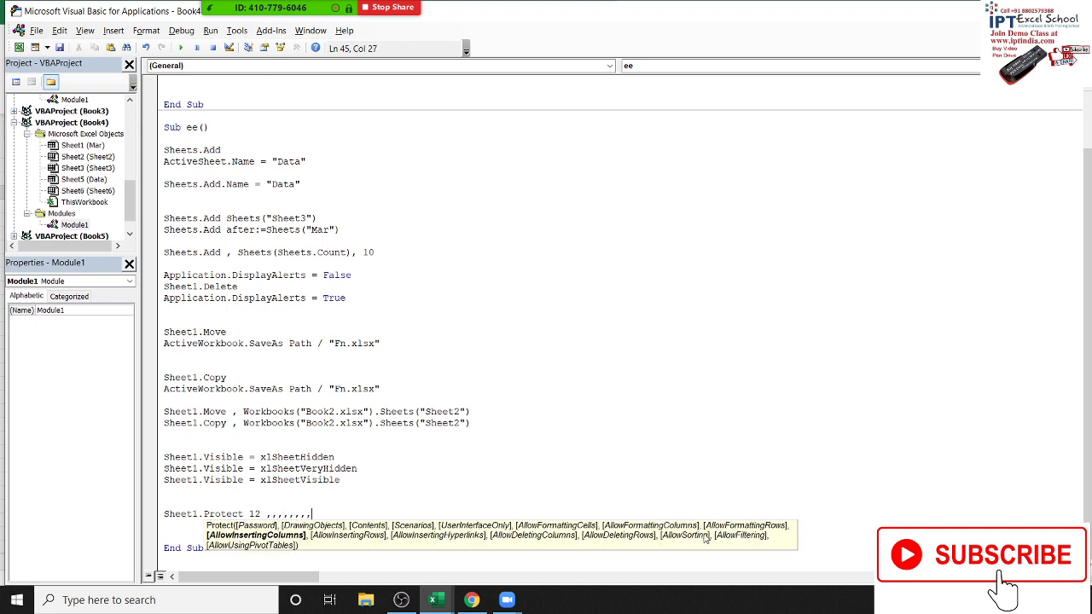
pyautogui.write(',,,,')
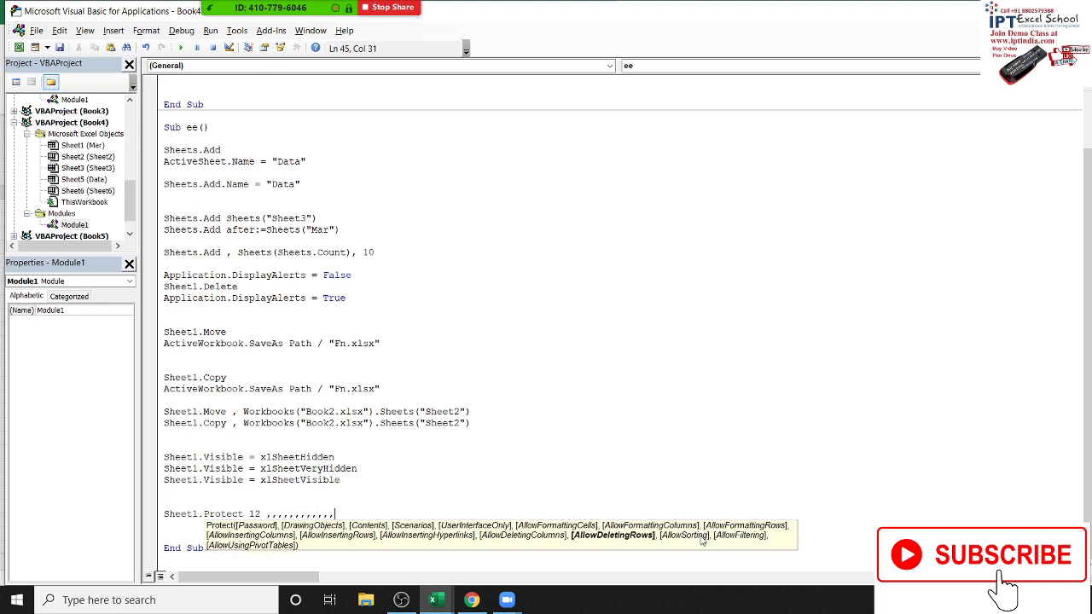
pyautogui.write(',')
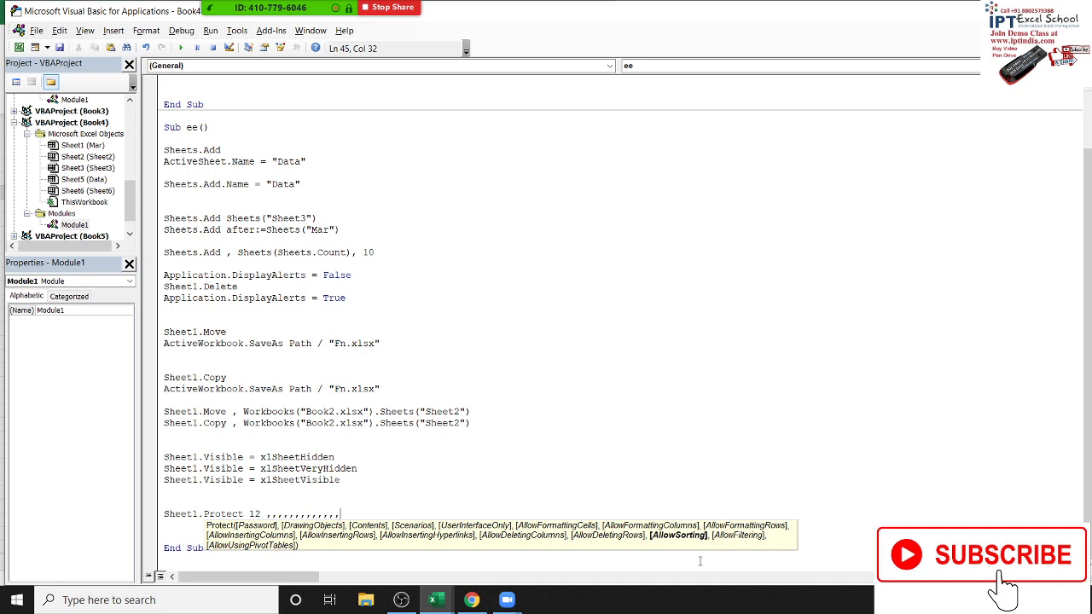
pyautogui.write('true')
pyautogui.click(615, 448)
pyautogui.click(450, 516)
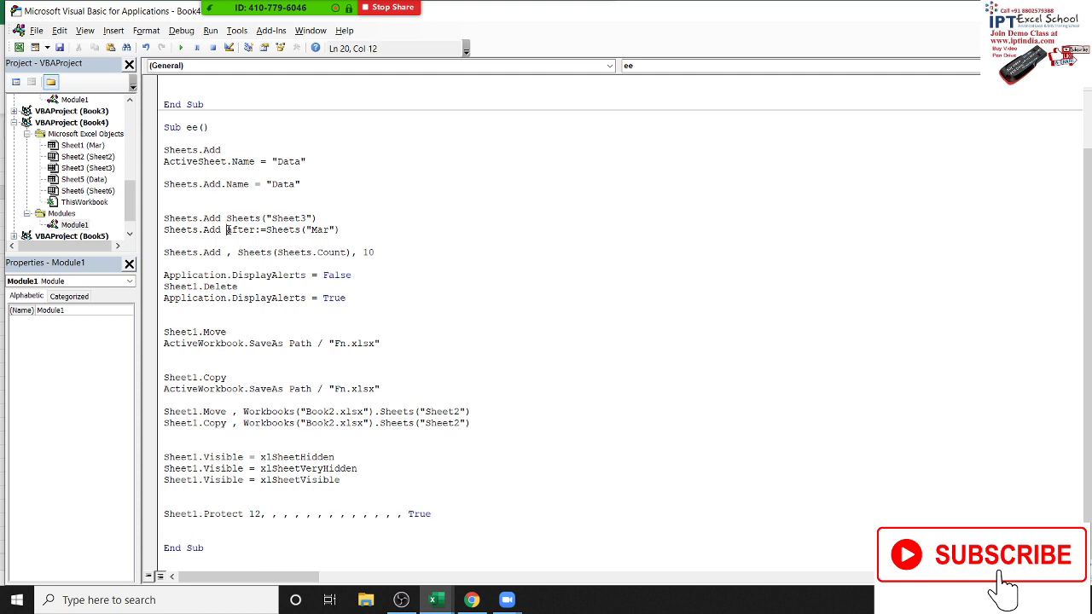
pyautogui.moveTo(227, 229); pyautogui.dragTo(345, 230)
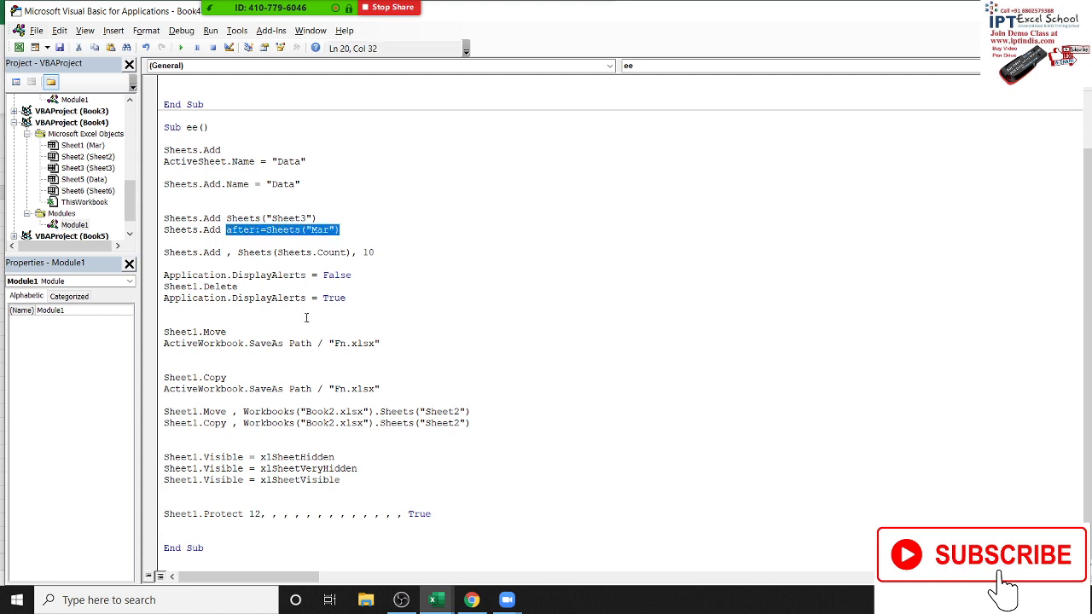
pyautogui.click(226, 523)
# - Add a Sheet1.Protect line with named arguments Password:=<password> and AllowSorting:=True
pyautogui.write('sh')
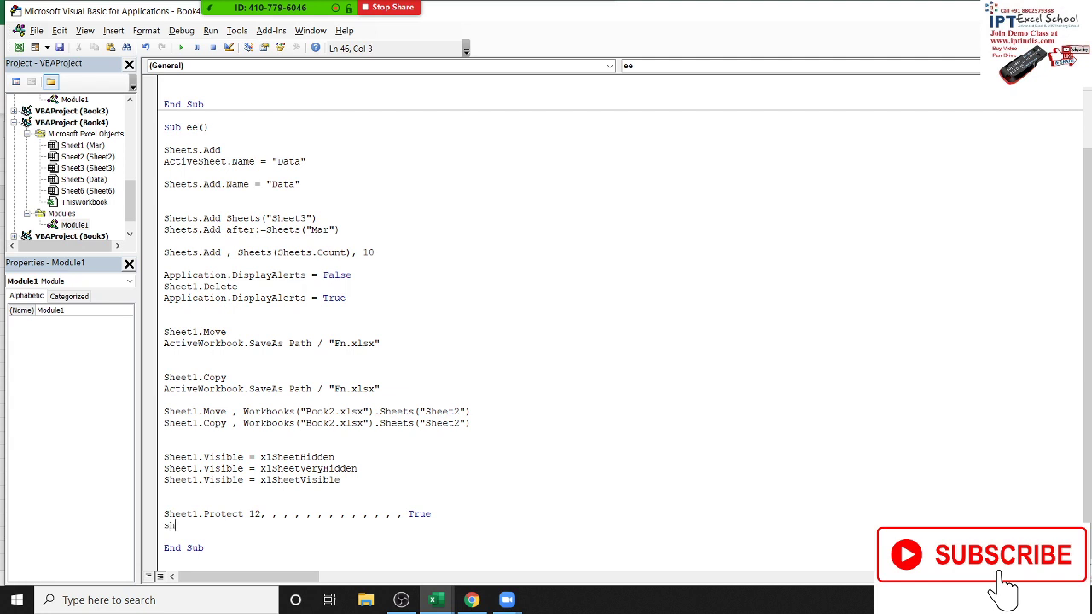
pyautogui.write('eet')
pyautogui.write('1.pr')
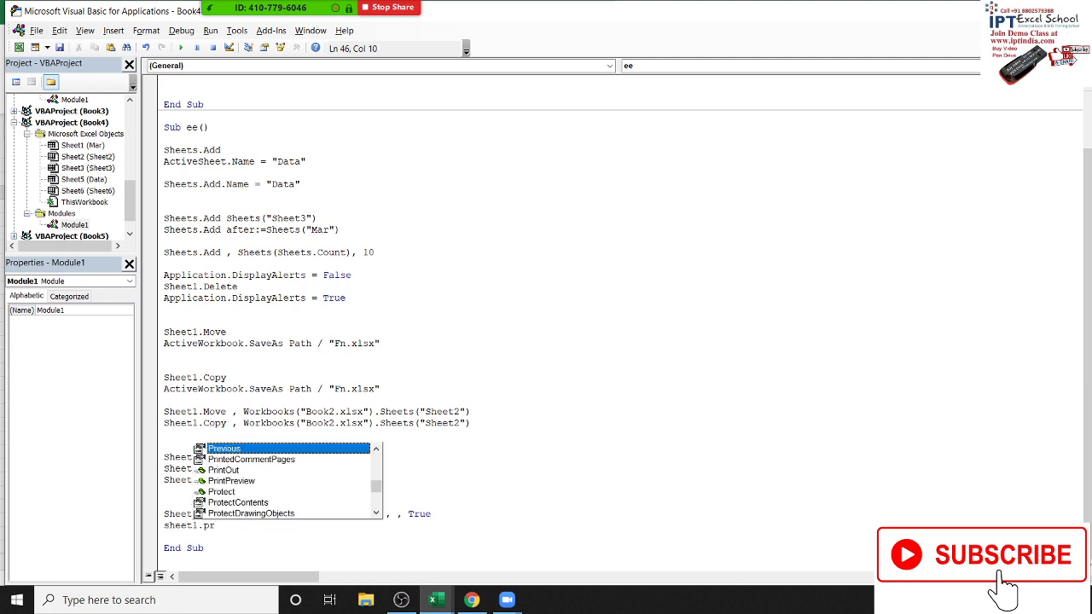
pyautogui.press('Down')
pyautogui.press('Down')
pyautogui.press('Down')
pyautogui.press('Down')
pyautogui.press('Tab')
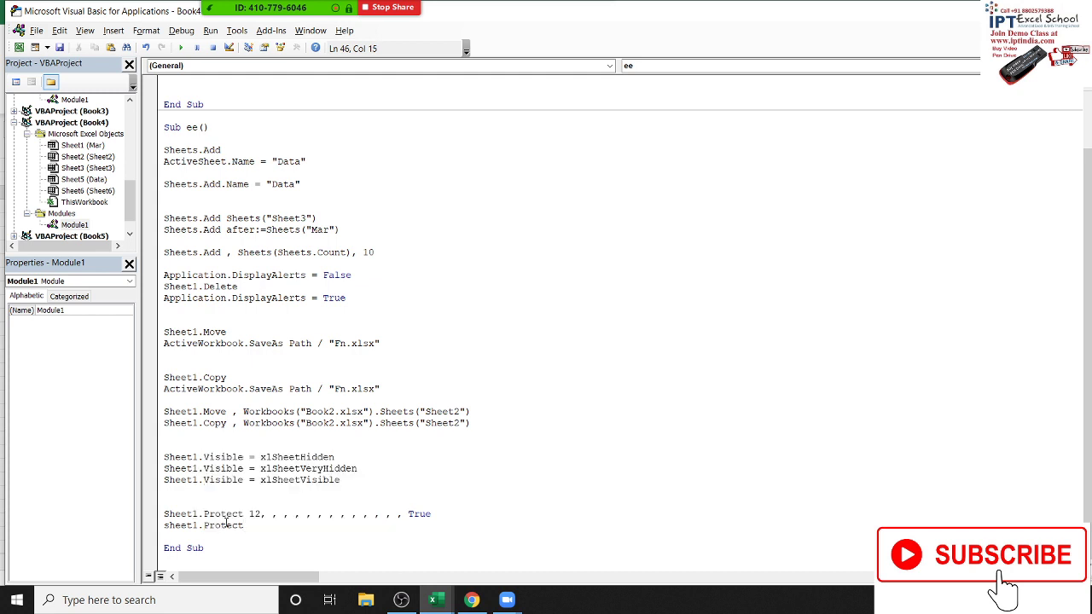
pyautogui.write('pass')
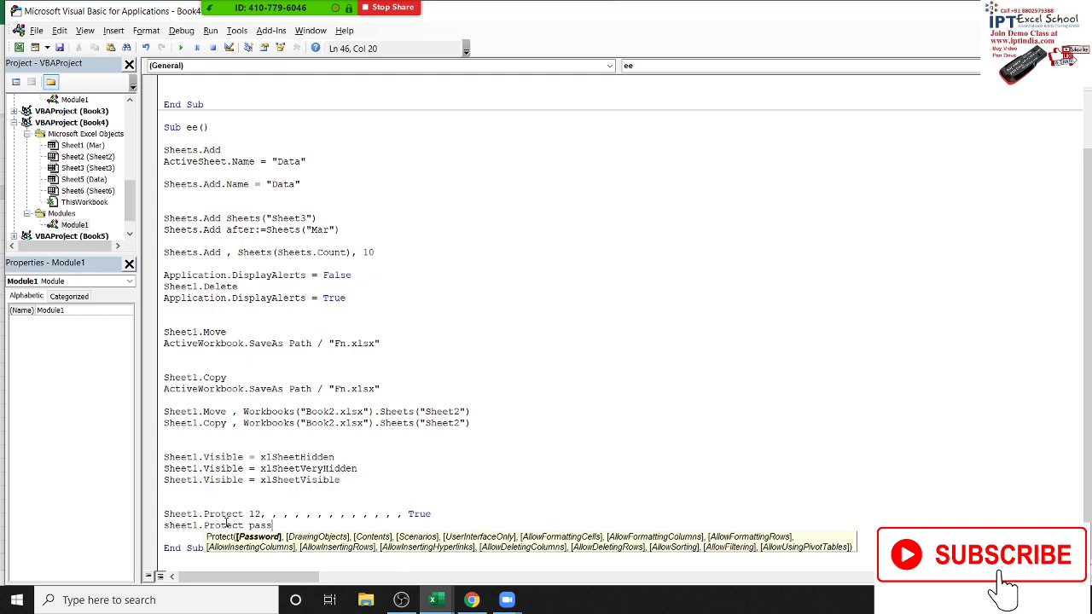
pyautogui.write('wor')
pyautogui.write('d')
pyautogui.write(':')
pyautogui.write('=')
pyautogui.write(',')
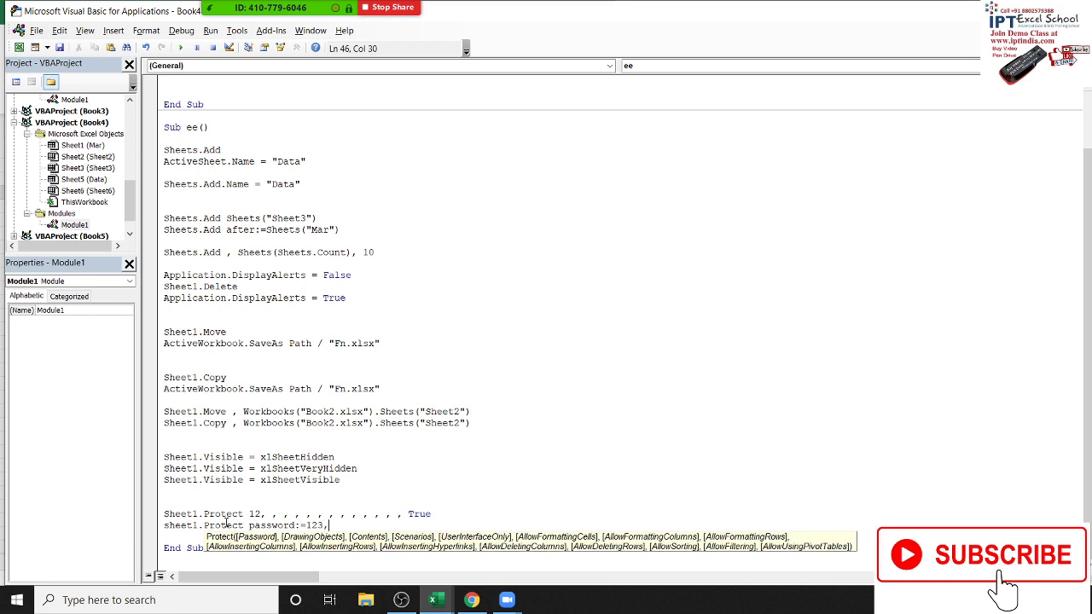
pyautogui.write('a')
pyautogui.write('llows')
pyautogui.write('orting:')
pyautogui.write('=')
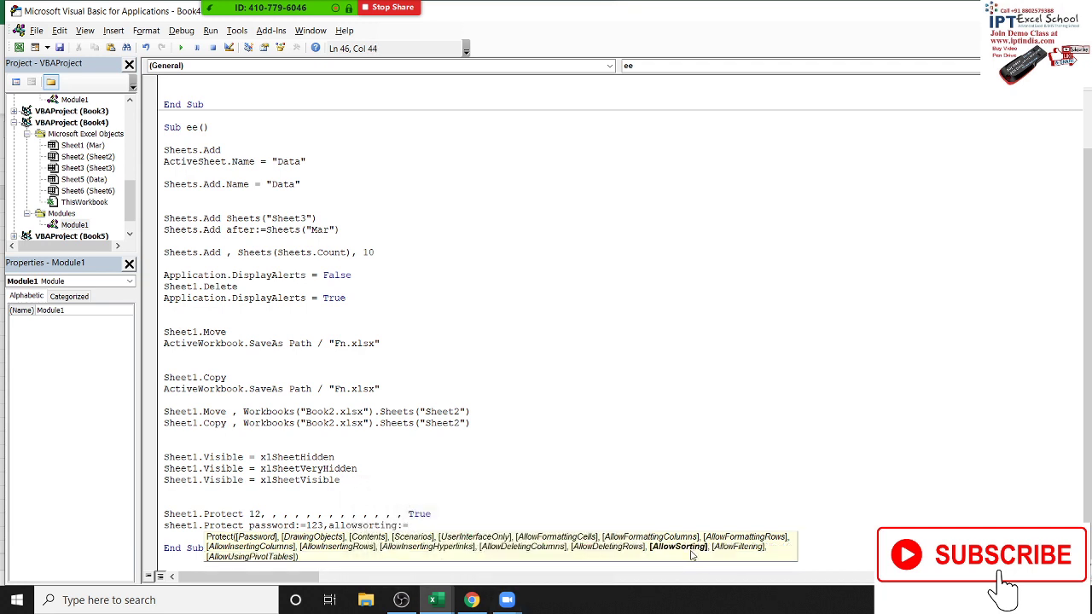
pyautogui.write('tr')
pyautogui.write('ue')
pyautogui.click(589, 473)
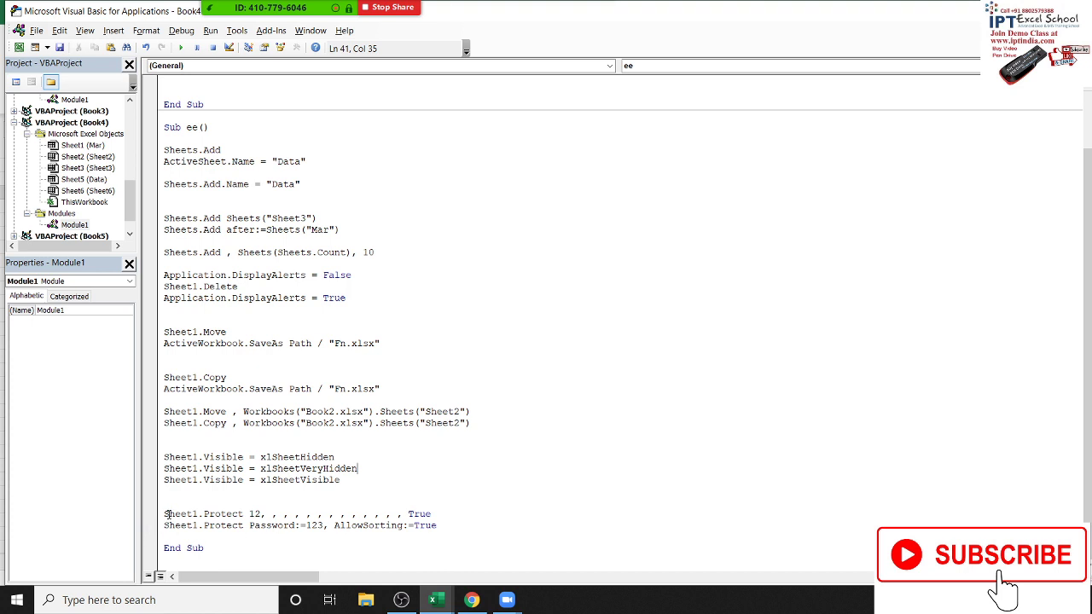
# - Compare both Protect lines, check AllowSorting's parameter position, and add a blank line
pyautogui.moveTo(167, 515); pyautogui.dragTo(170, 535)
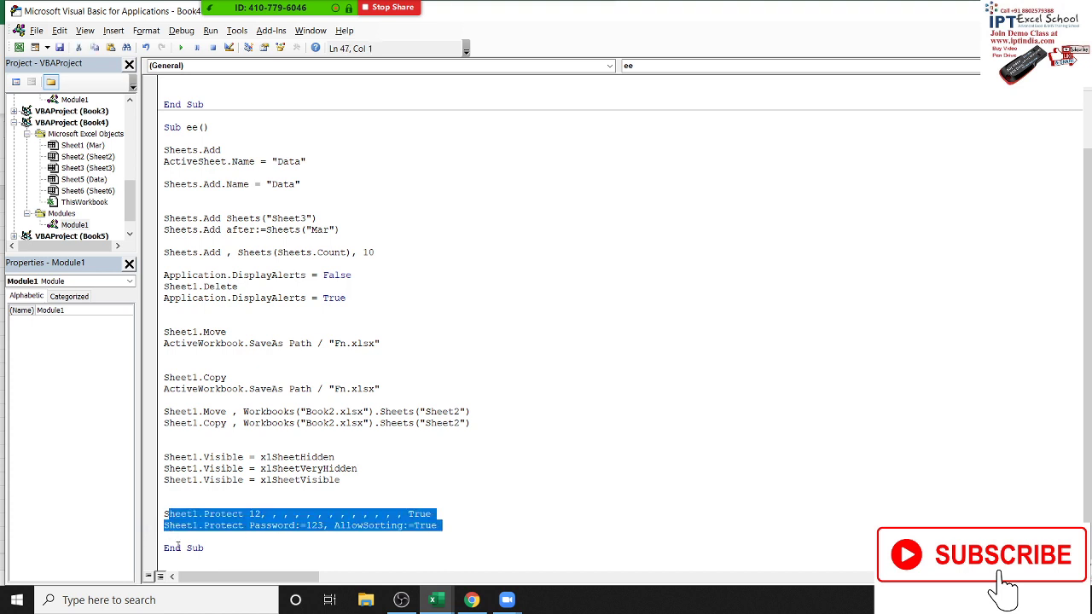
pyautogui.click(179, 537)
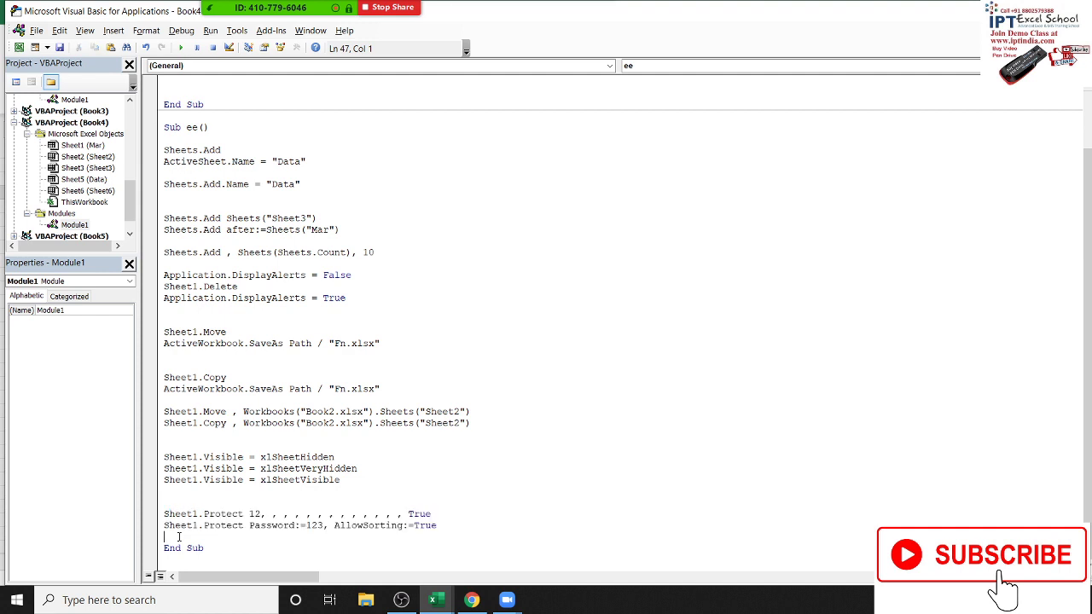
pyautogui.moveTo(450, 529); pyautogui.dragTo(166, 502)
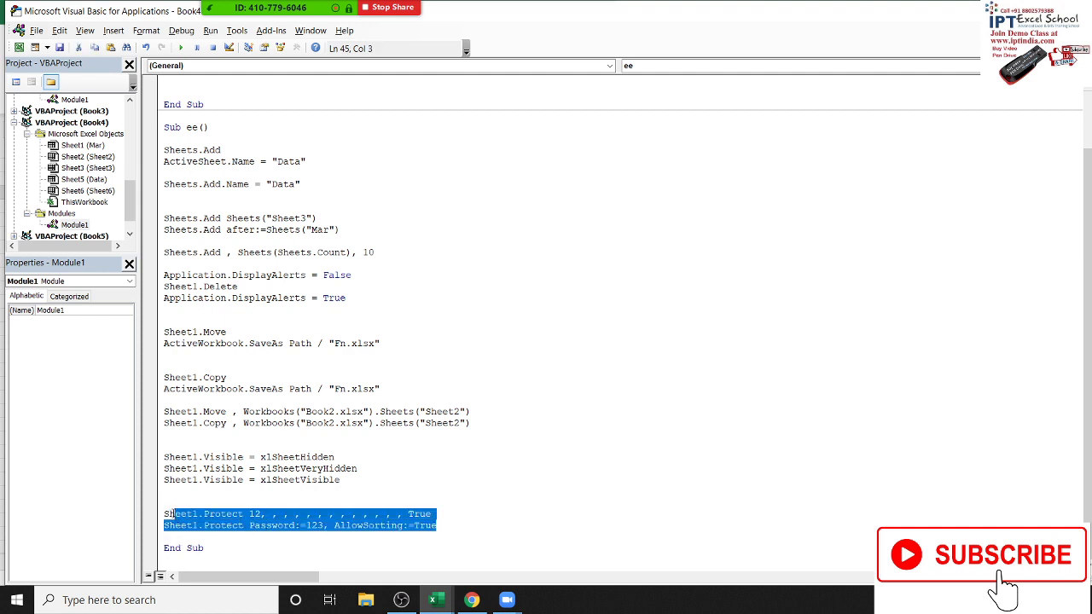
pyautogui.click(296, 542)
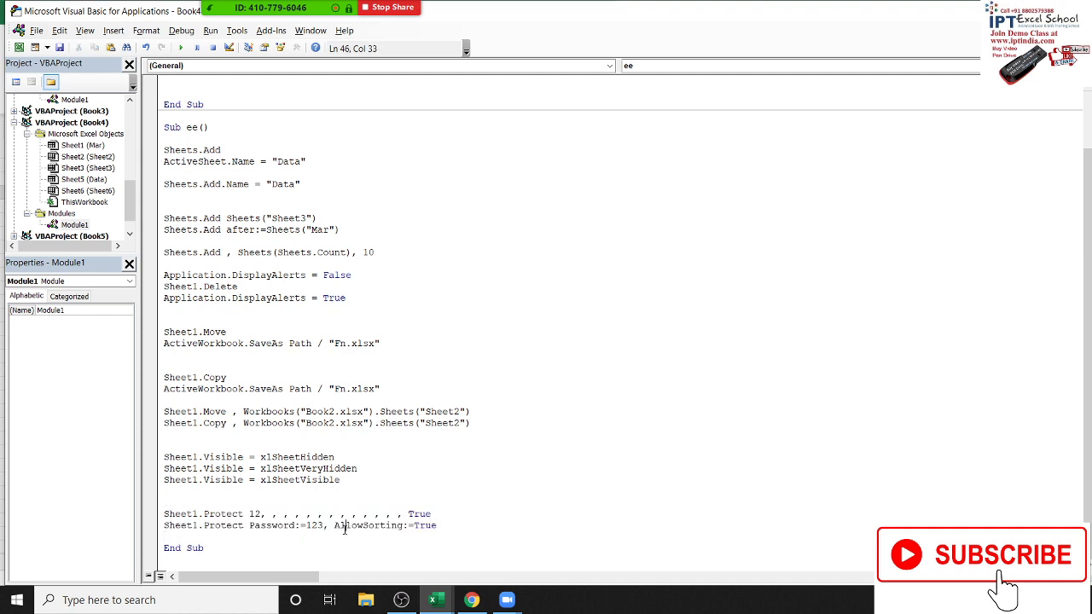
pyautogui.doubleClick(367, 525)
pyautogui.click(246, 526)
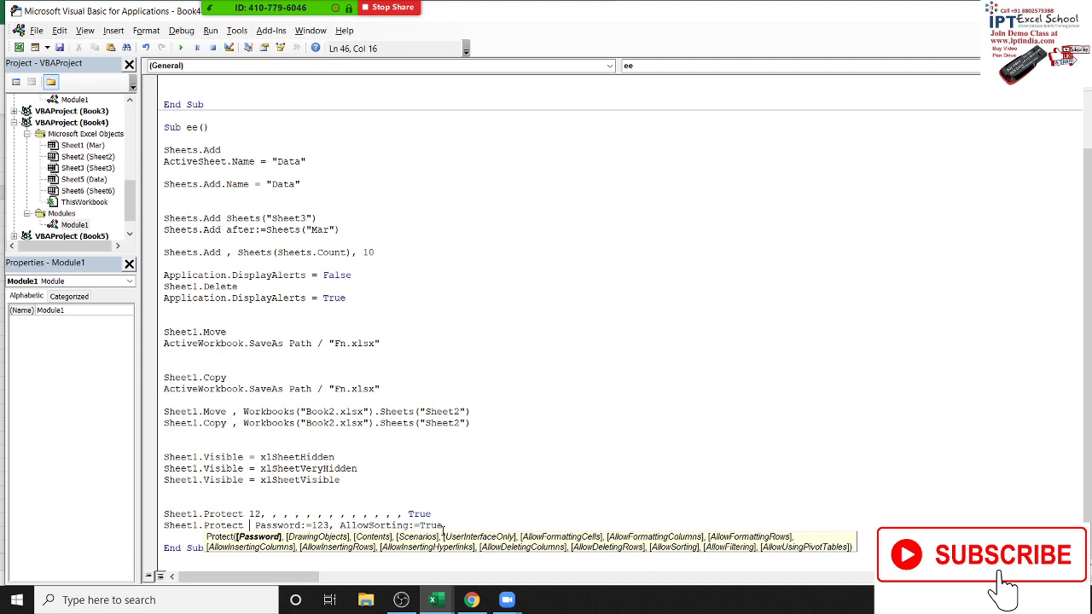
pyautogui.click(364, 525)
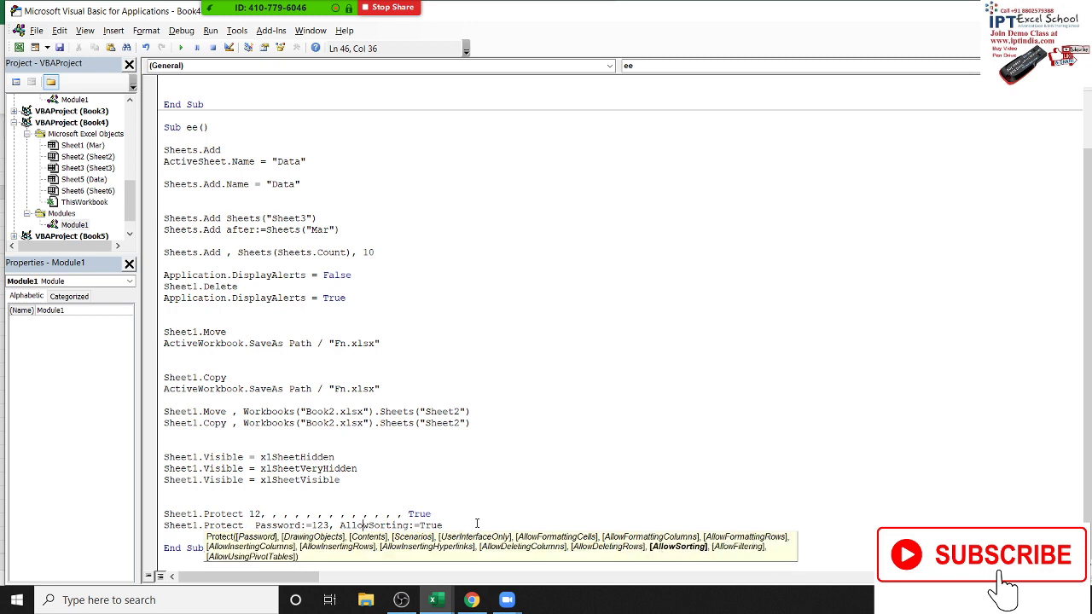
pyautogui.click(476, 525)
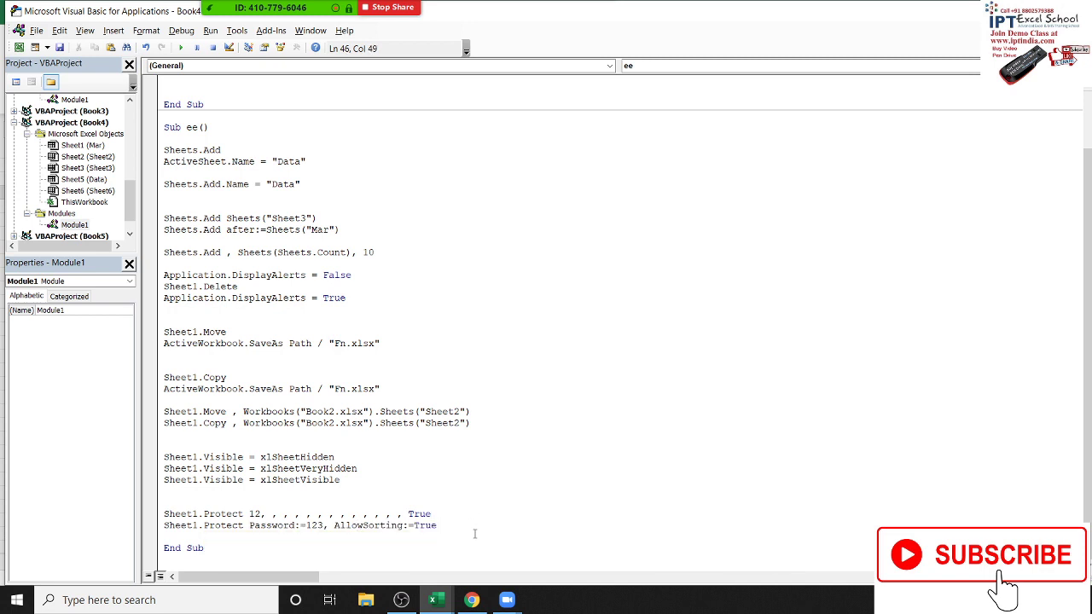
pyautogui.press('Return')
pyautogui.press('Return')
pyautogui.scroll(-1, 497, 547)
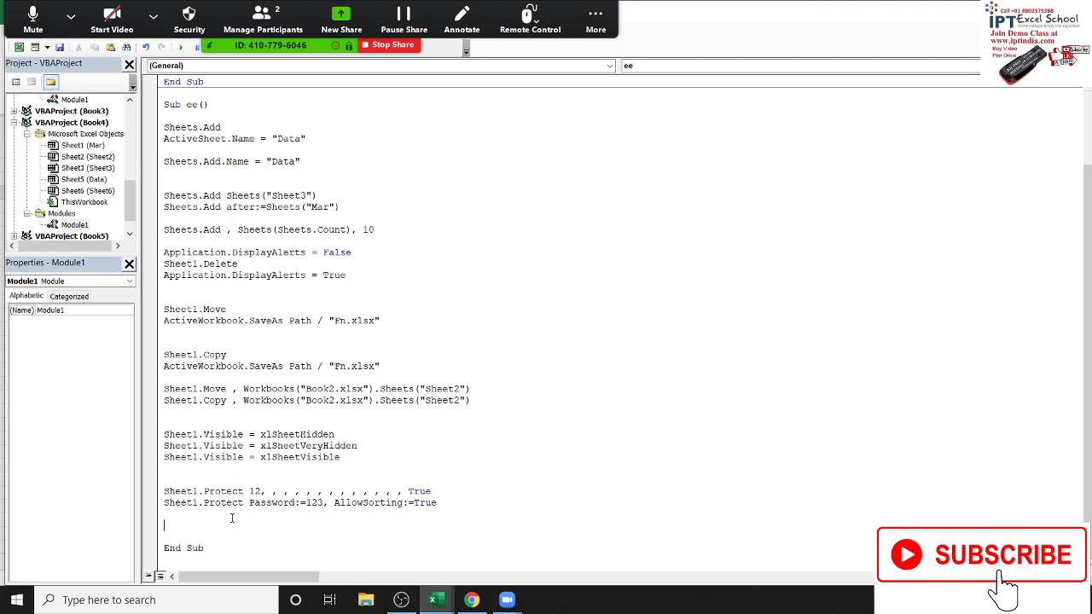
# - Add Sheet1.Unprotect with the sheet's password, then leave a blank line before End Sub
pyautogui.write('sheet')
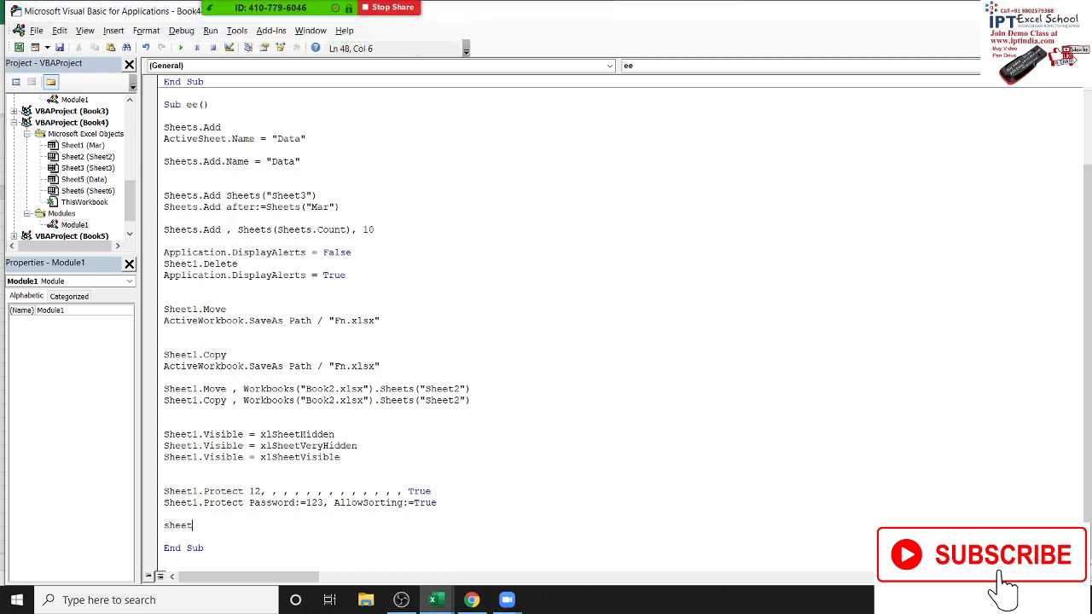
pyautogui.write('1')
pyautogui.write('.un')
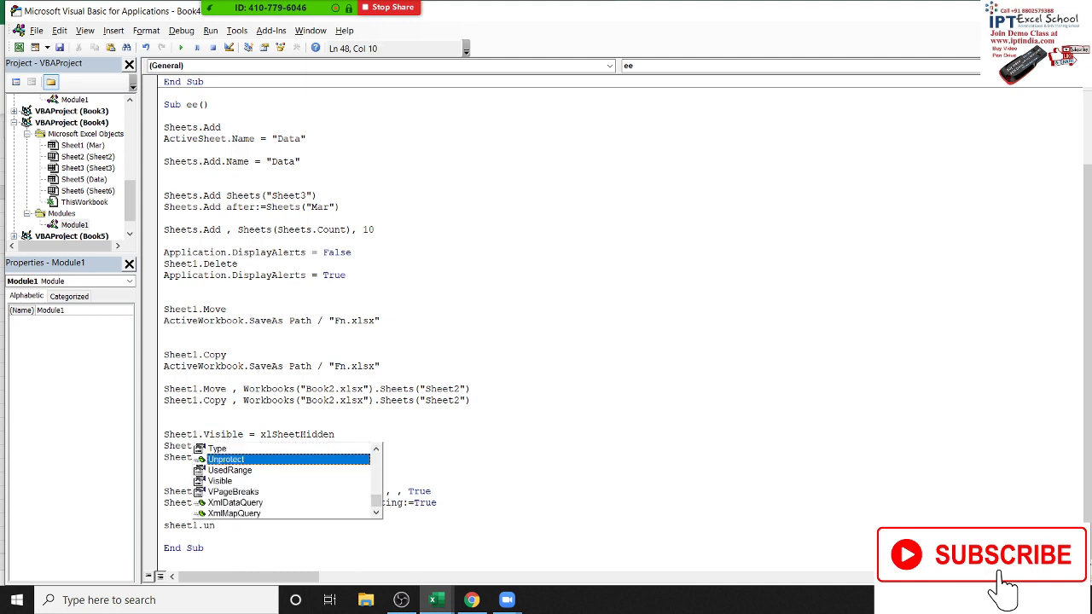
pyautogui.press('Tab')
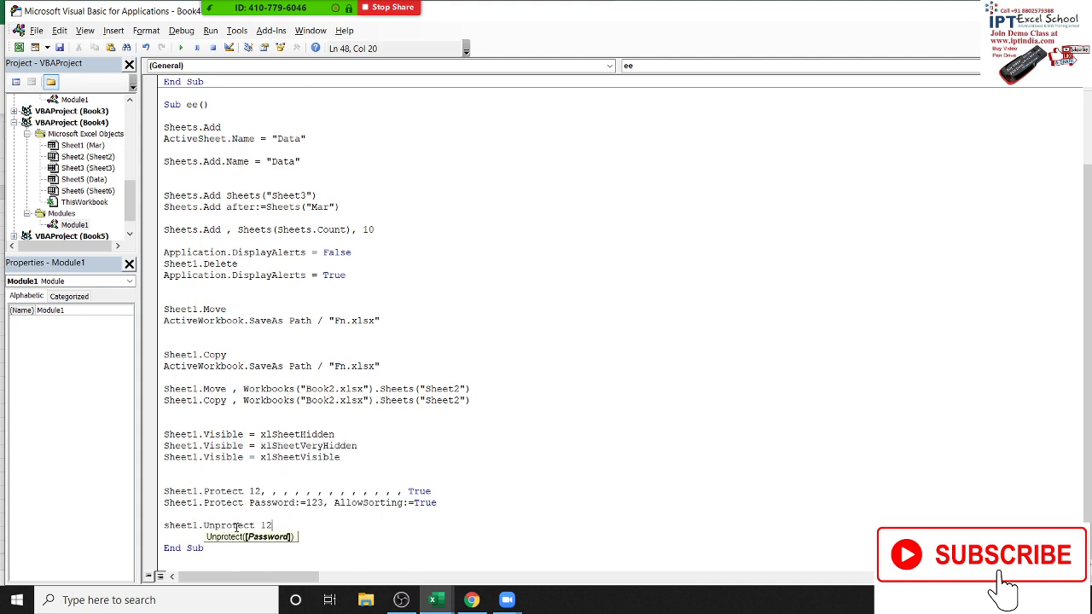
pyautogui.press('Return')
pyautogui.click(253, 525)
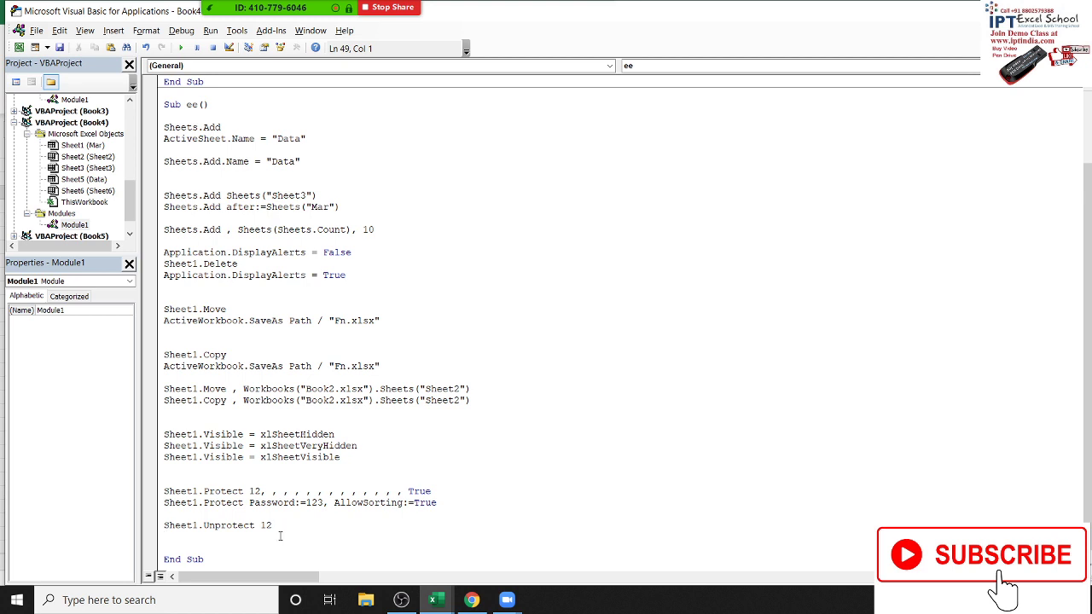
pyautogui.doubleClick(253, 491)
pyautogui.click(278, 531)
pyautogui.press('Return')
pyautogui.scroll(-1, 387, 481)
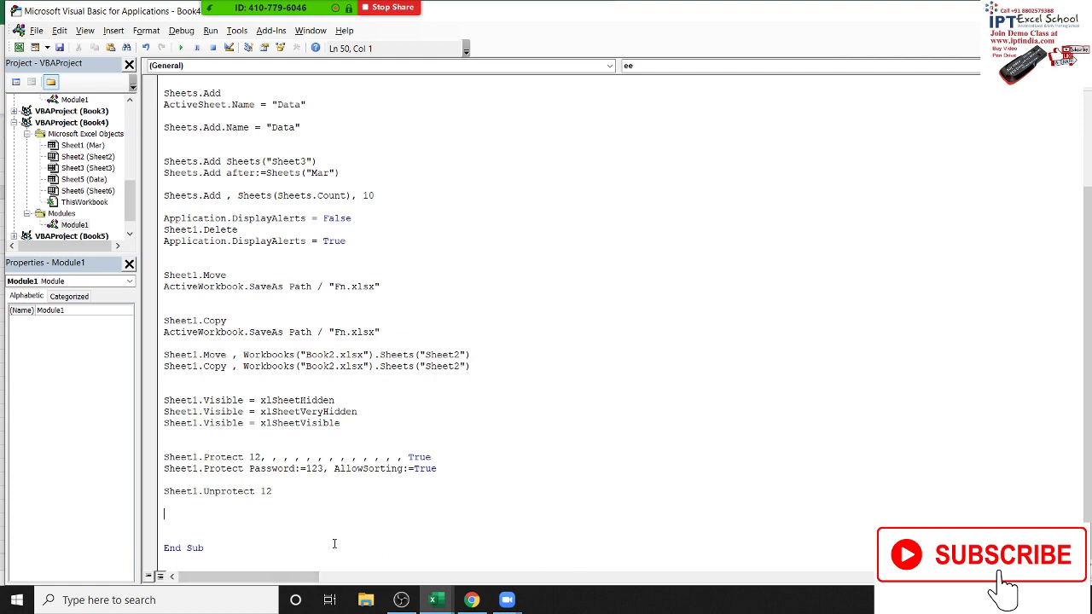
# - In Excel, pick teal from the Sheet6 tab's Tab Color menu, then return to the VBA editor
pyautogui.hotkey('alt', 'Tab')
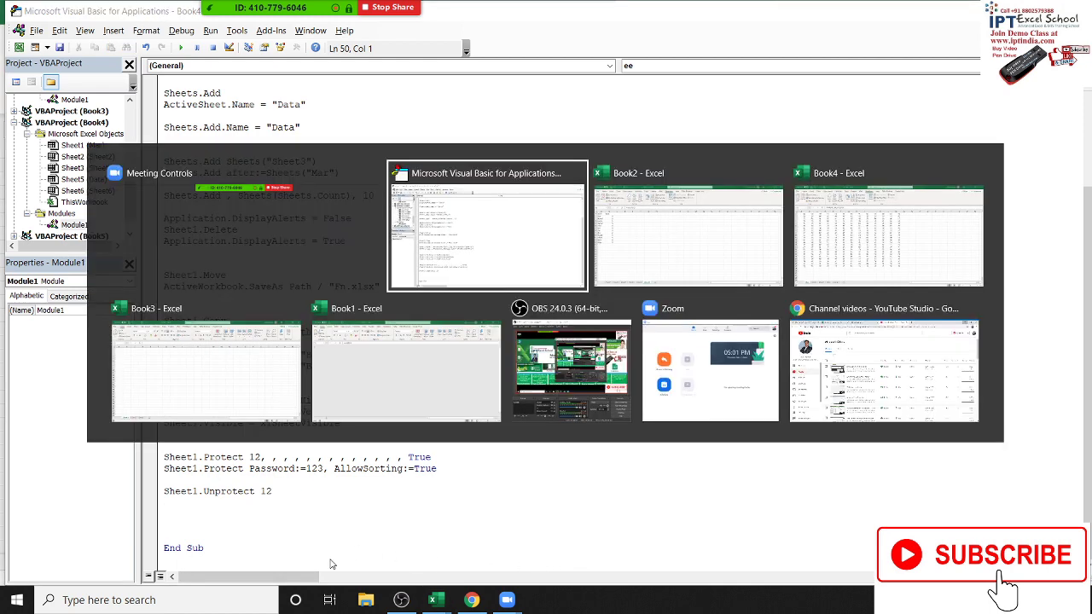
pyautogui.rightClick(305, 563)
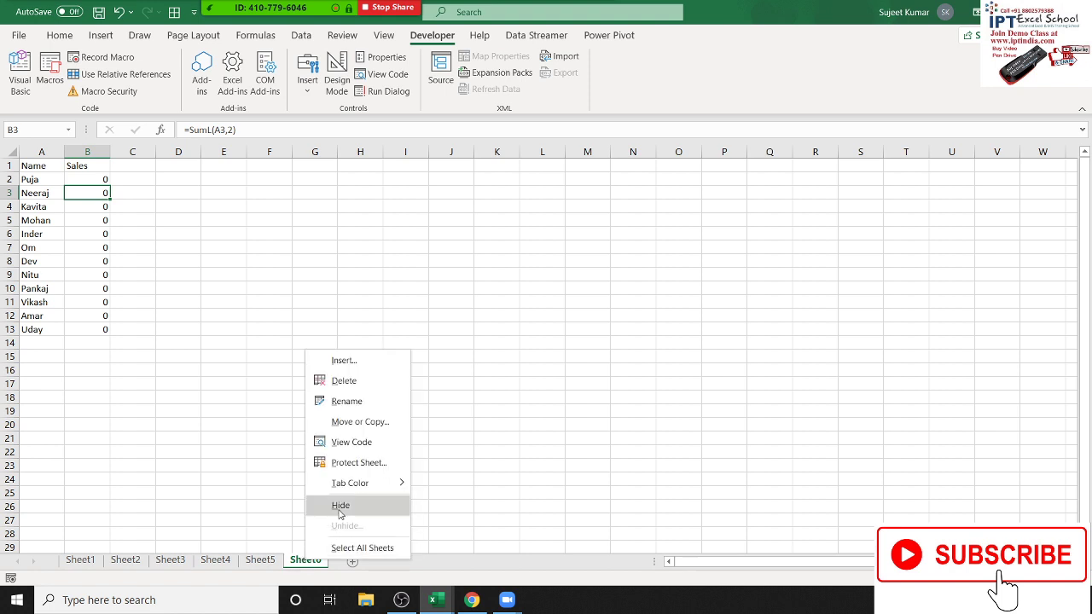
pyautogui.moveTo(372, 487)
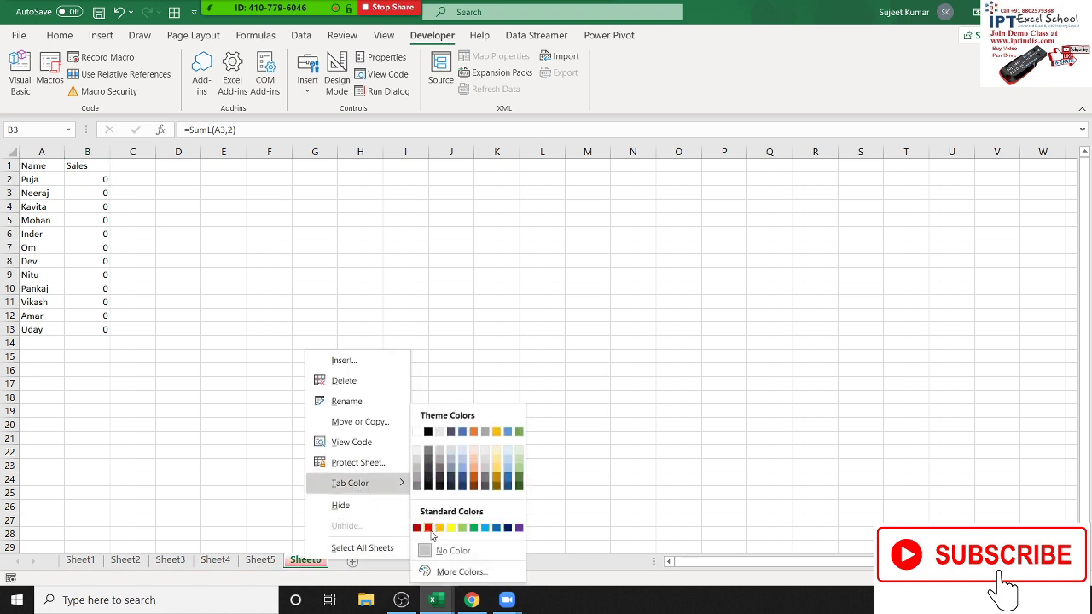
pyautogui.click(485, 528)
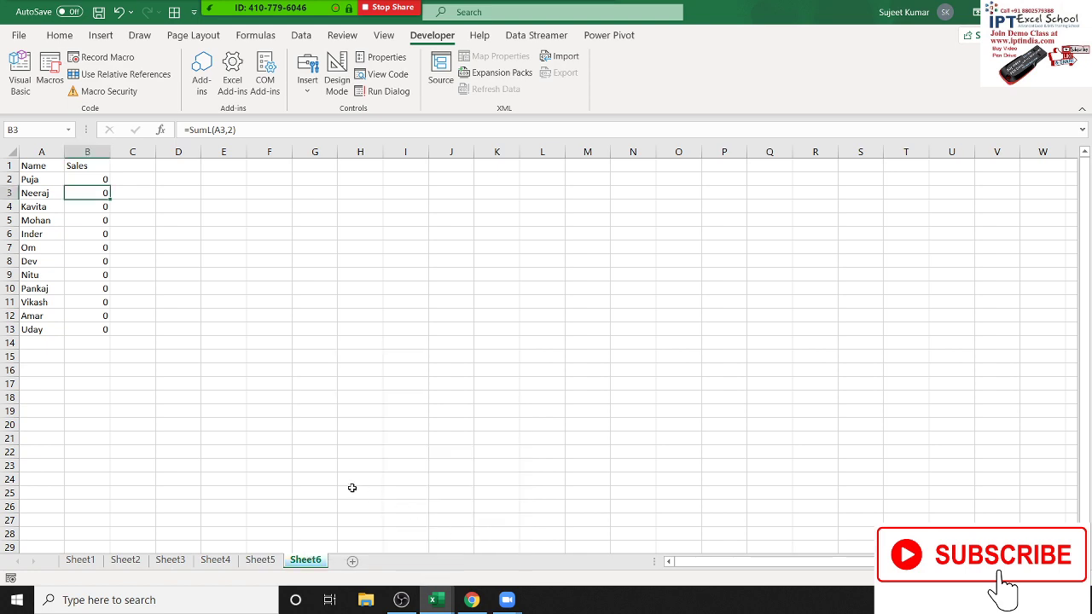
pyautogui.click(353, 489)
pyautogui.hotkey('alt', 'Tab')
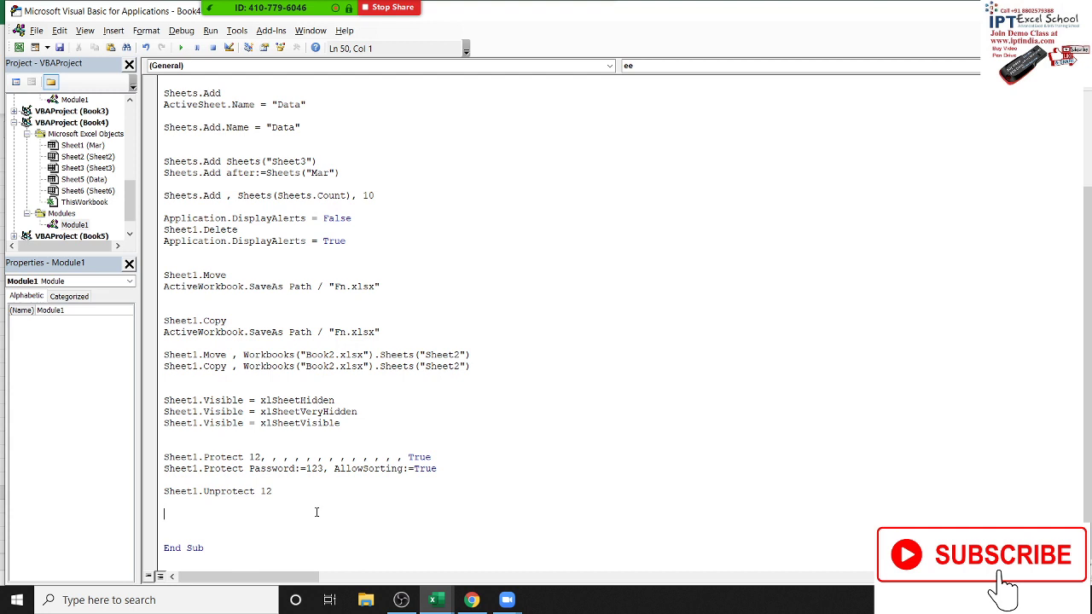
# - Add the line Sheet1.Tab.Color = vbRed and start a new line
pyautogui.write('a')
pyautogui.press('BackSpace')
pyautogui.write('sheet1')
pyautogui.write('.ta')
pyautogui.press('Tab')
pyautogui.write('.co')
pyautogui.press('Tab')
pyautogui.write('=')
pyautogui.write('vb')
pyautogui.write('red')
pyautogui.press('Return')
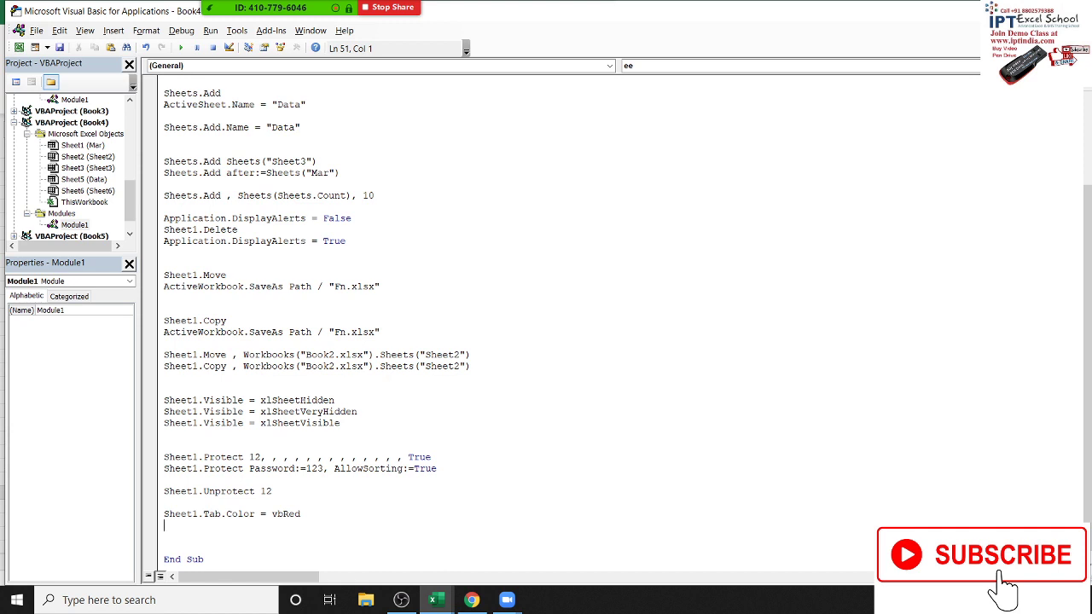
# - Type Sheet1.Tab.Color = RGB(23.63.87) on the next line
pyautogui.write('sheet')
pyautogui.write('1.r')
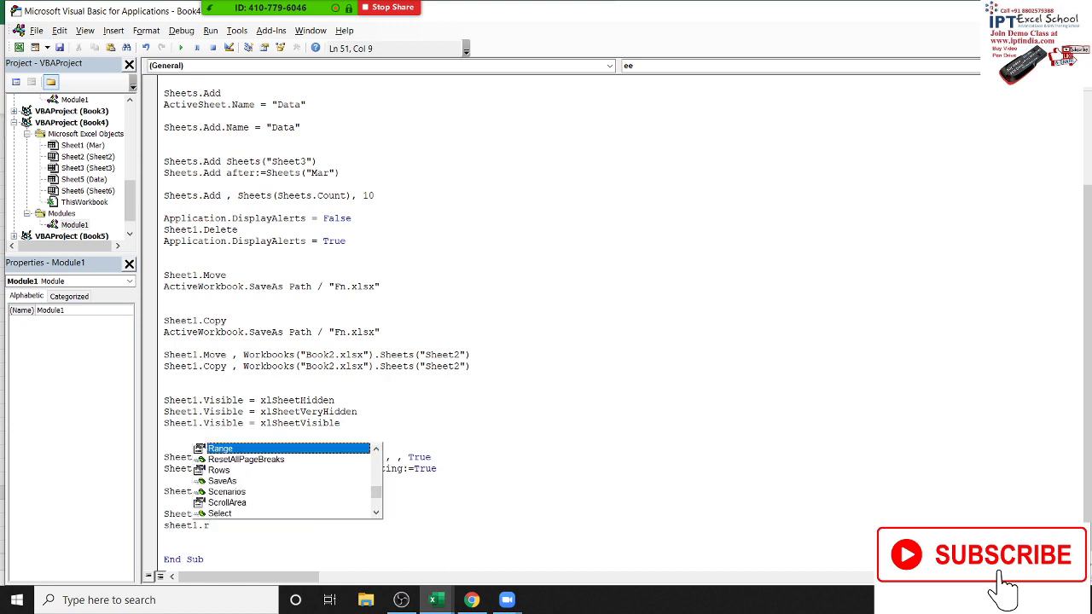
pyautogui.press('BackSpace')
pyautogui.write('t1.Ta')
pyautogui.press('Tab')
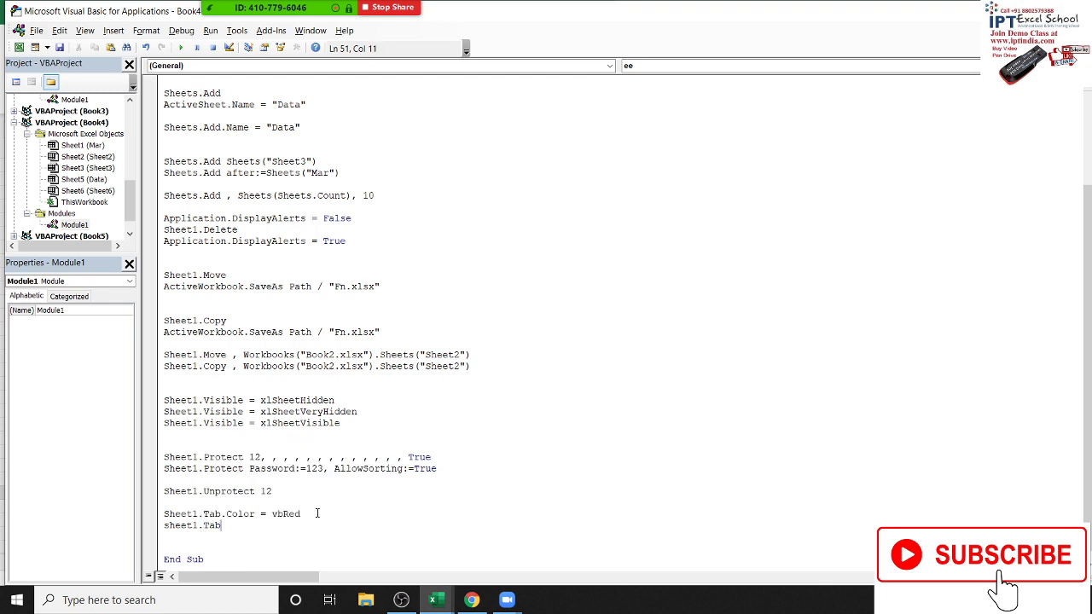
pyautogui.write('.c')
pyautogui.press('Tab')
pyautogui.write('=r')
pyautogui.write('gb(')
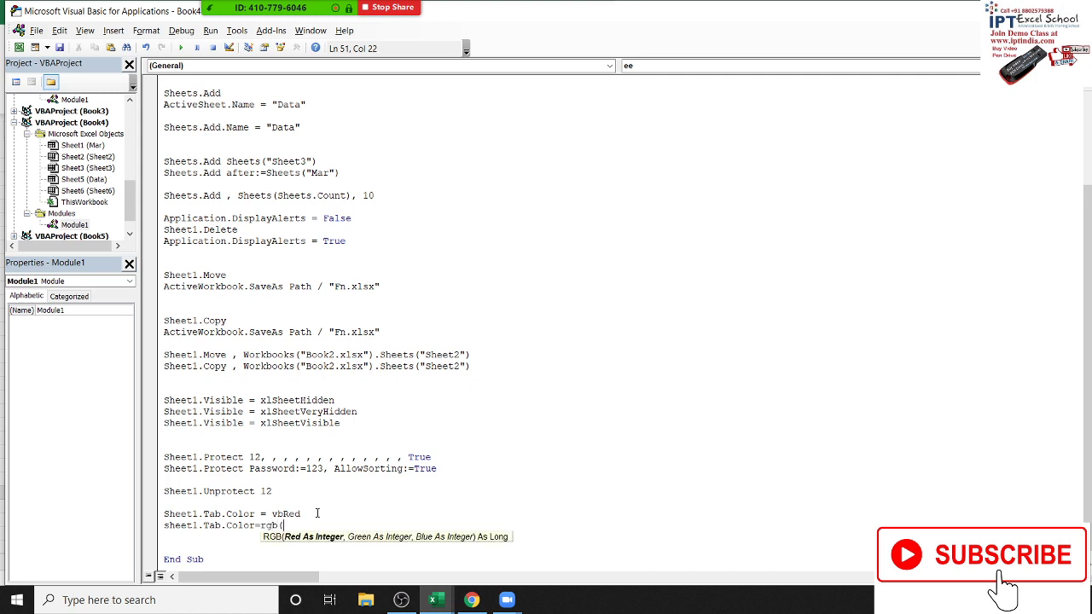
pyautogui.write('23')
pyautogui.write('.63.87')
pyautogui.write(')')
# - After the compile error, change the RGB periods to commas, giving RGB(23, 63, 87)
pyautogui.click(293, 563)
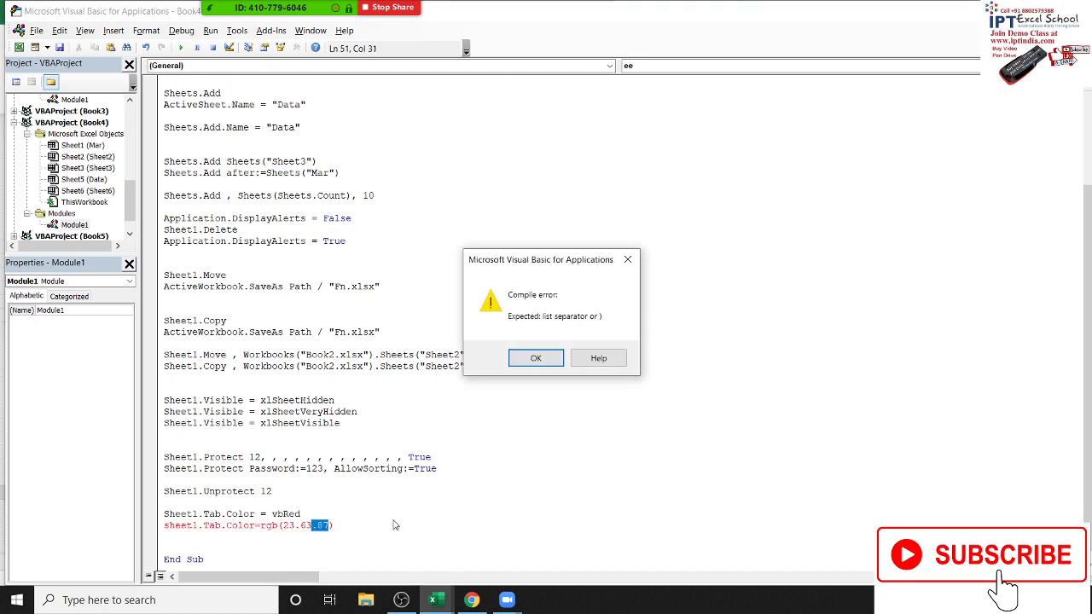
pyautogui.press('Return')
pyautogui.click(299, 525)
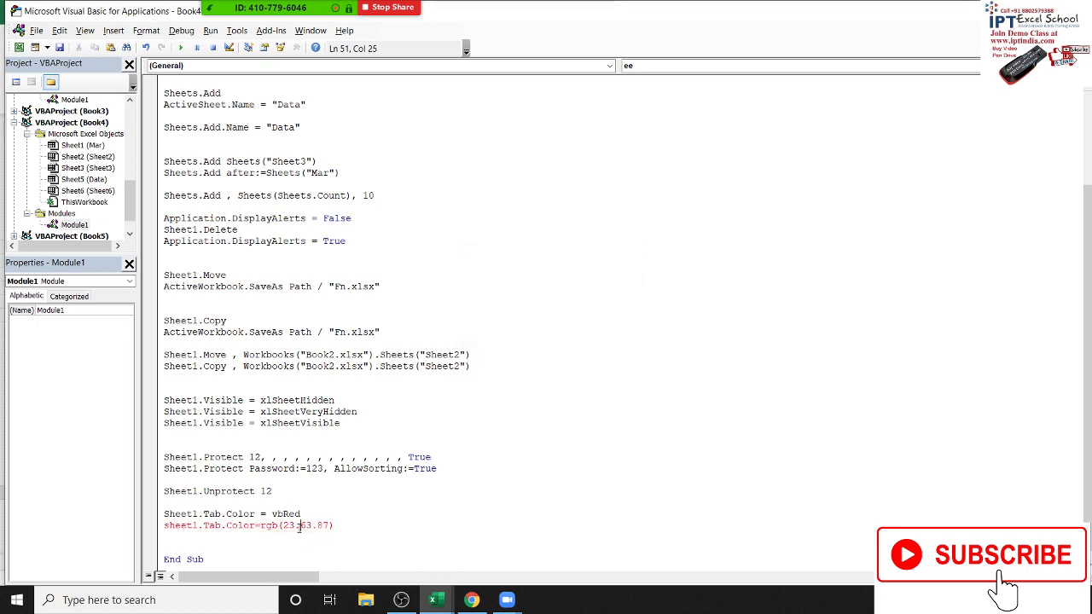
pyautogui.press('BackSpace')
pyautogui.write(',')
pyautogui.press('Right')
pyautogui.press('Right')
pyautogui.press('Right')
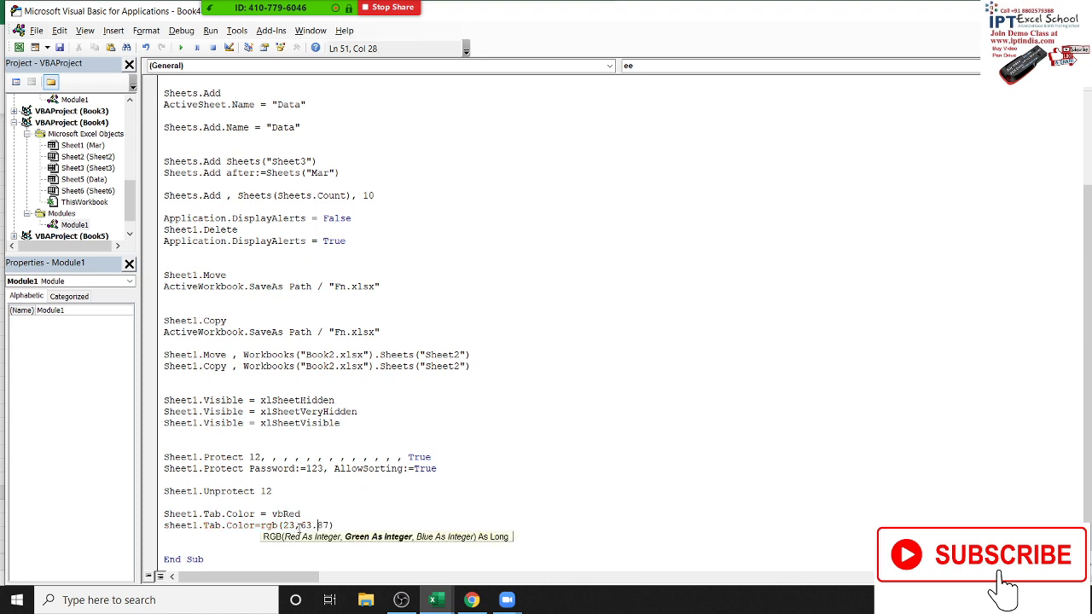
pyautogui.press('BackSpace')
pyautogui.write(',')
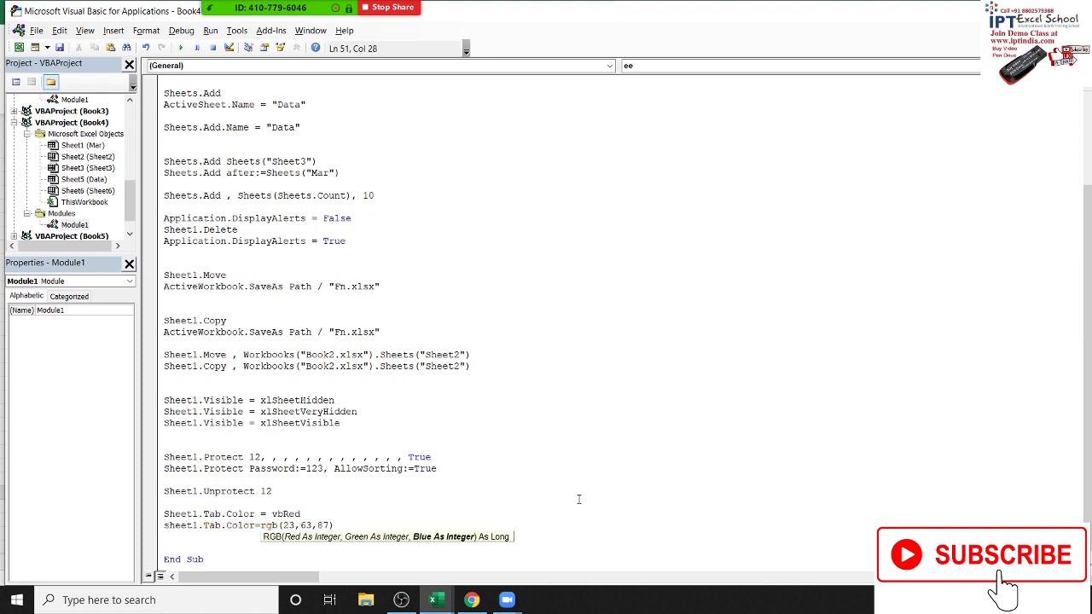
pyautogui.press('Up')
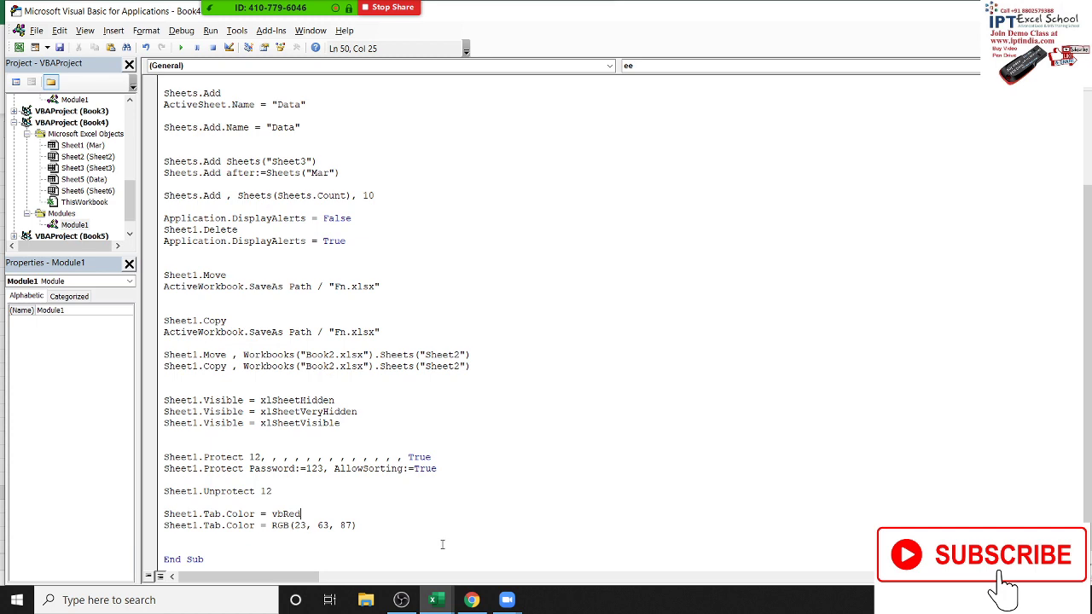
pyautogui.click(410, 538)
pyautogui.moveTo(433, 597)
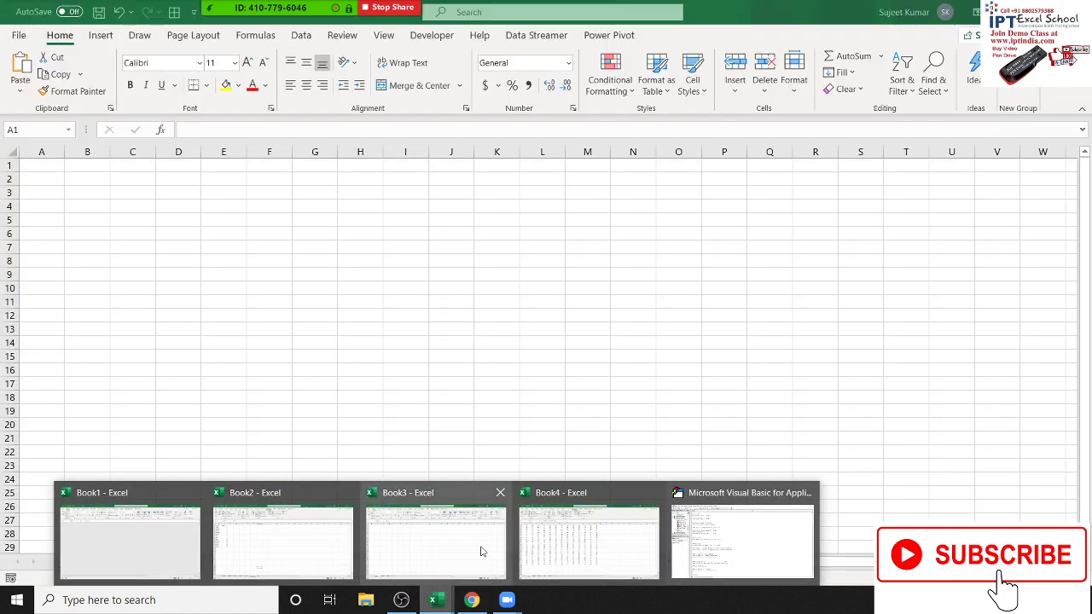
pyautogui.click(476, 550)
pyautogui.click(261, 243)
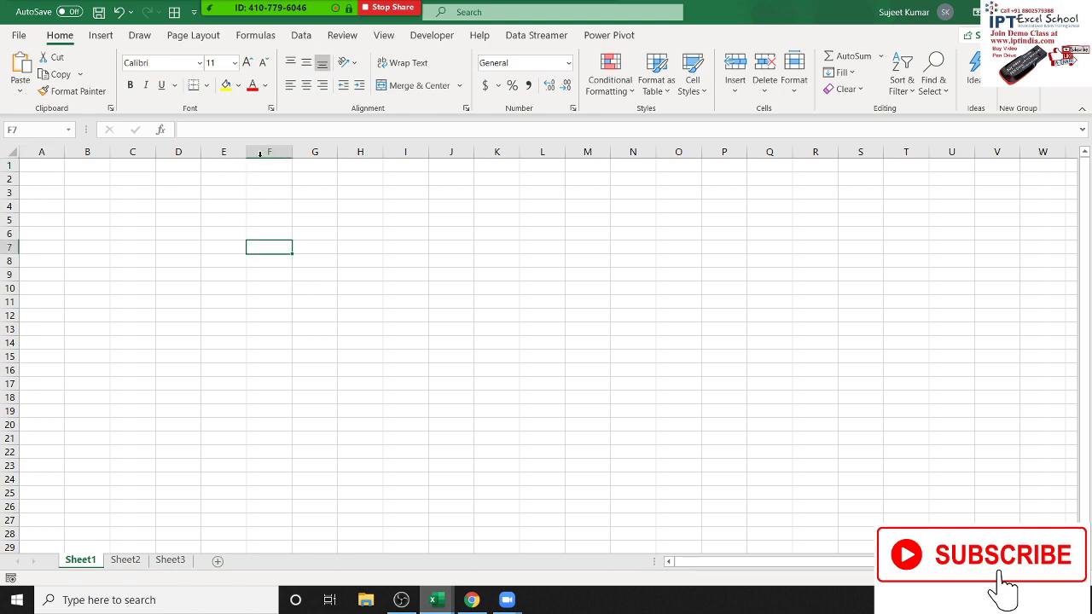
pyautogui.click(239, 90)
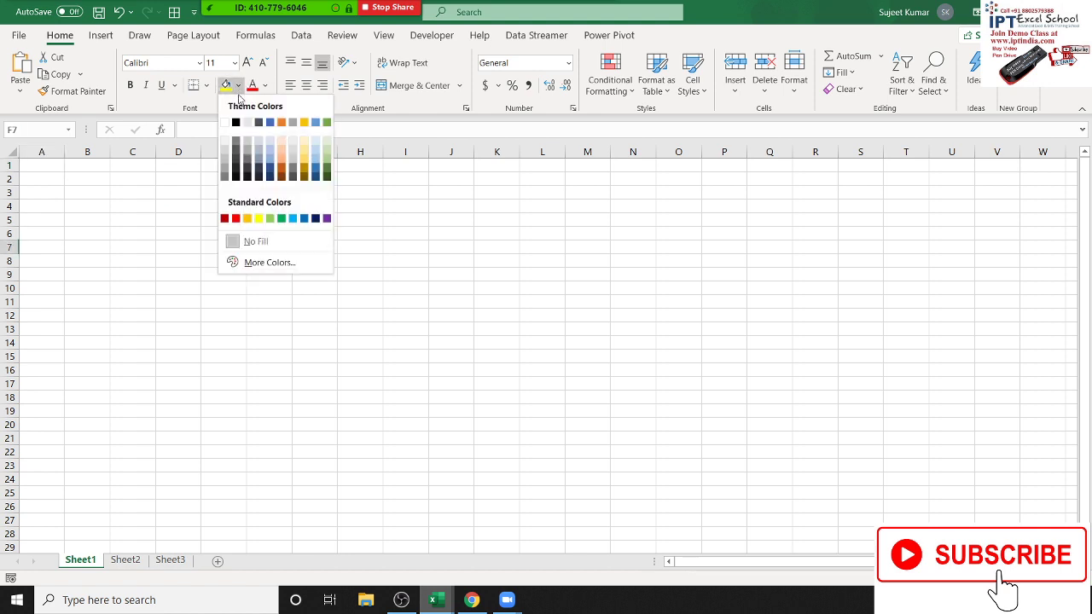
pyautogui.click(282, 265)
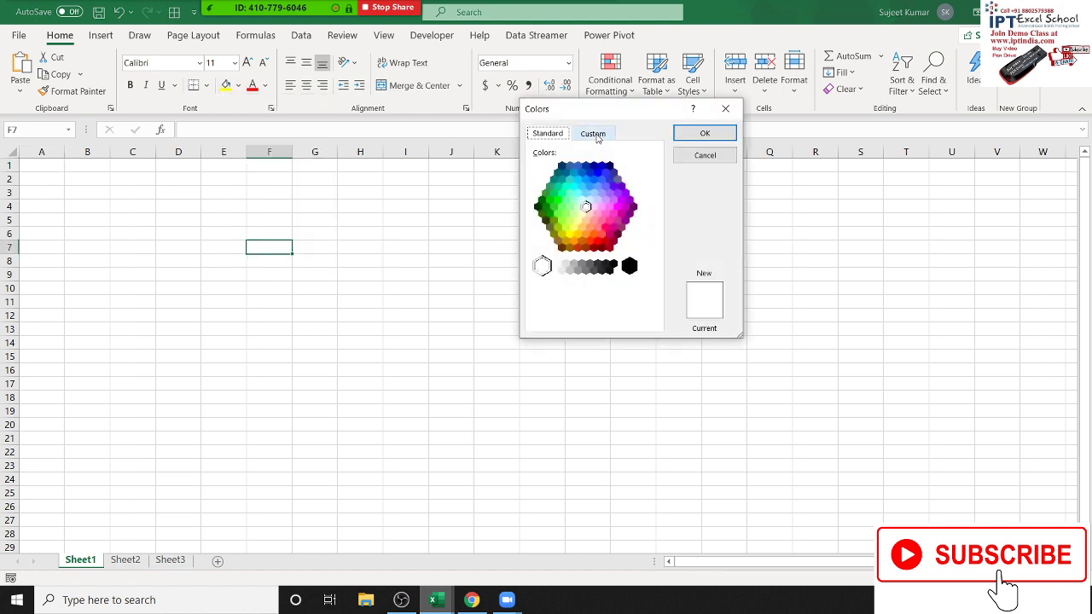
pyautogui.click(595, 134)
pyautogui.click(548, 134)
pyautogui.click(601, 178)
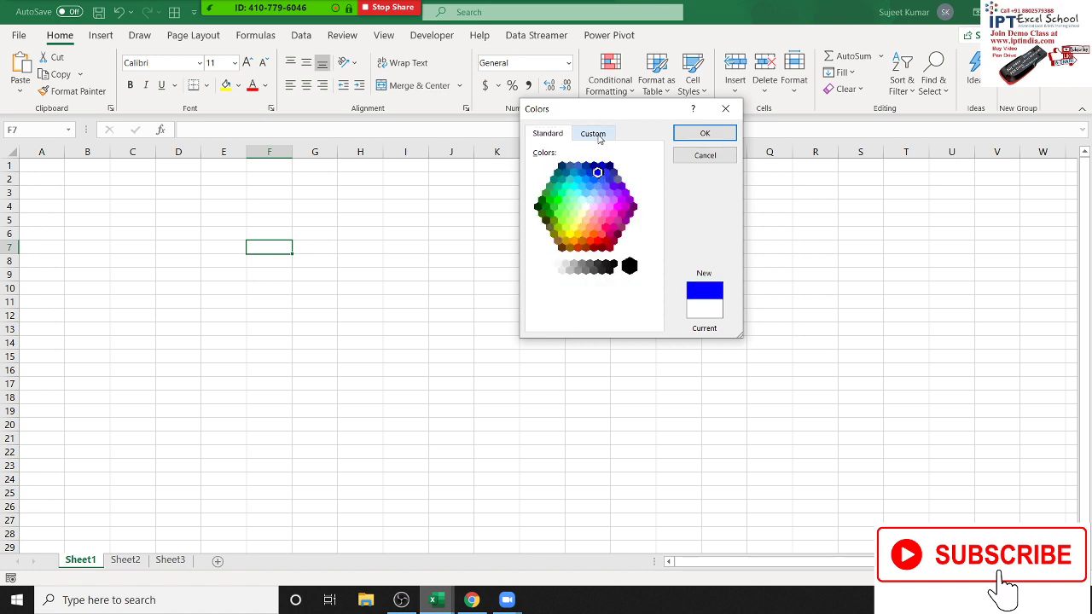
pyautogui.click(594, 134)
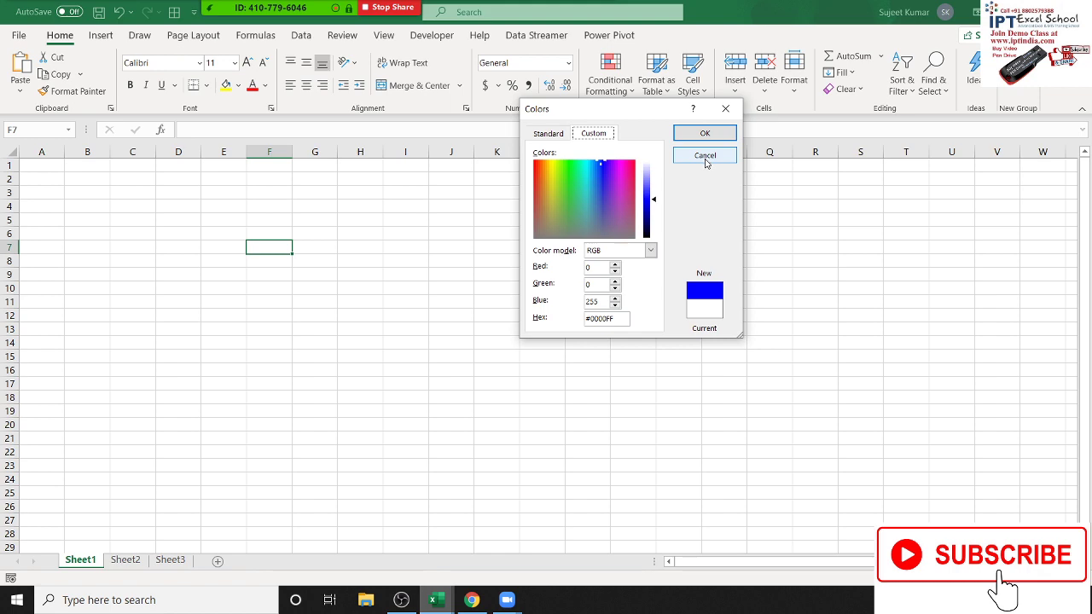
pyautogui.click(705, 162)
pyautogui.hotkey('alt', 'F11')
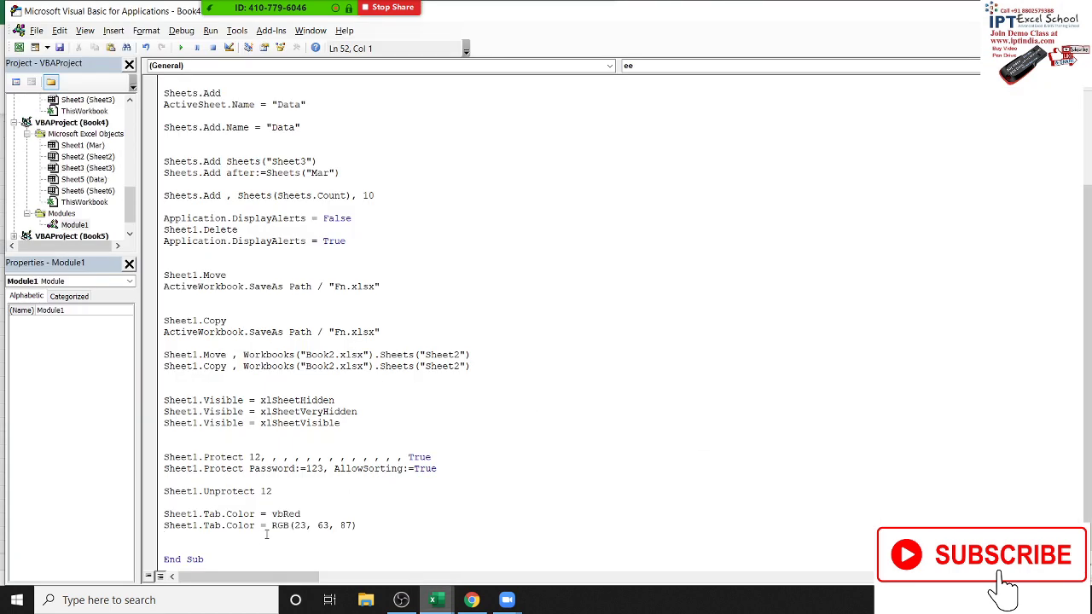
# - Insert blank lines between Sheets.Add and ActiveSheet.Name in Sub ee
pyautogui.scroll(-1, 286, 522)
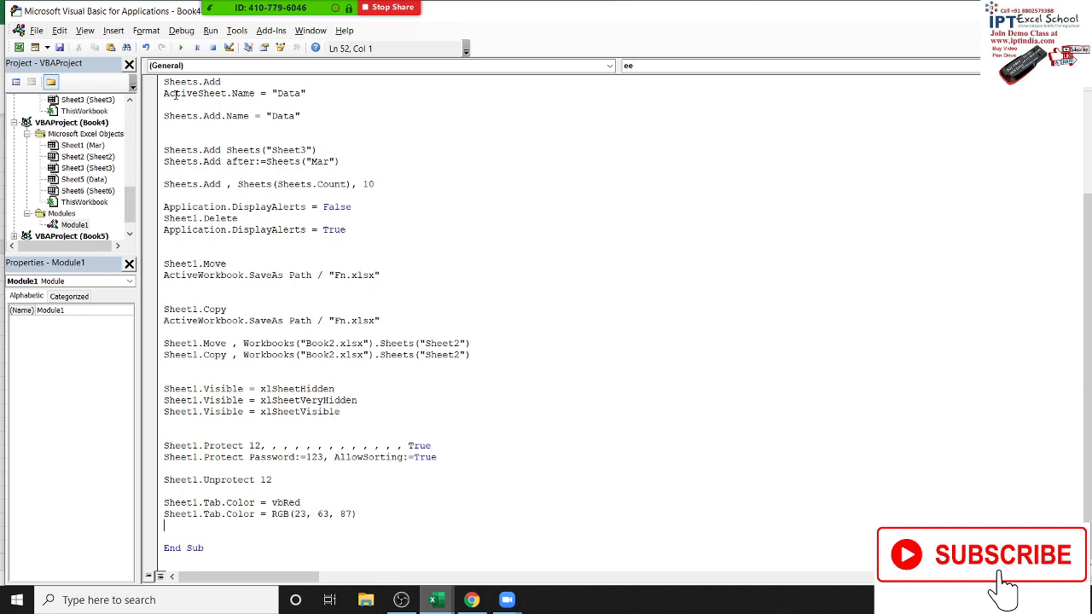
pyautogui.scroll(2, 174, 104)
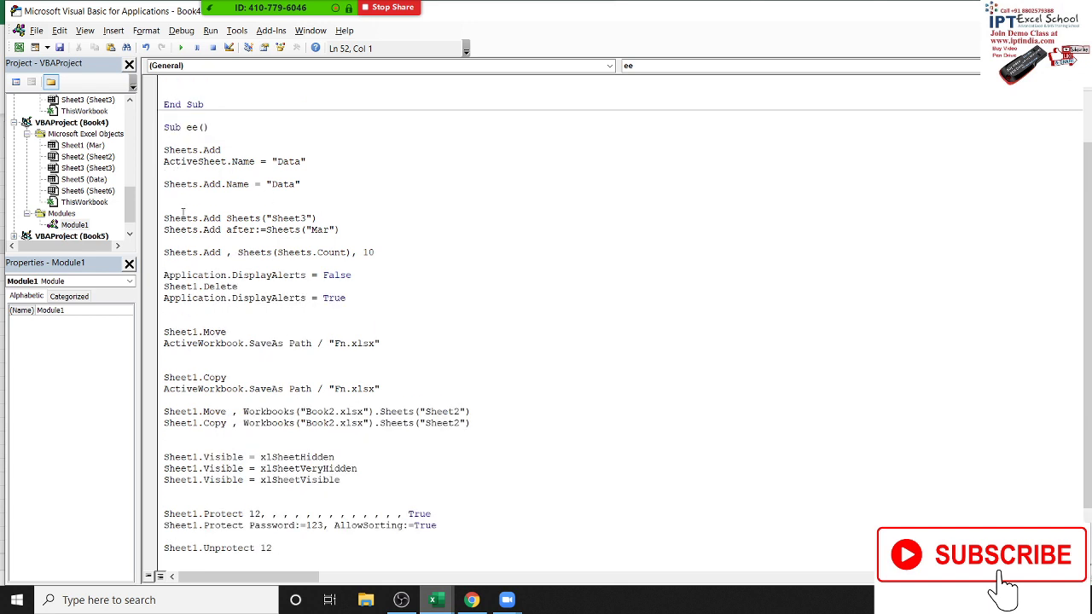
pyautogui.scroll(-2, 290, 512)
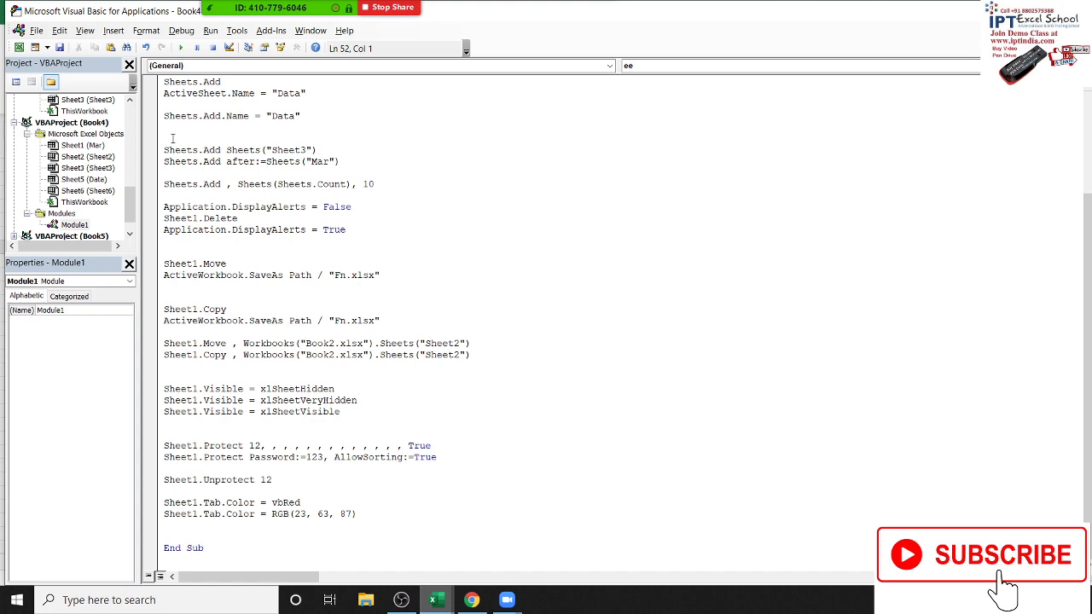
pyautogui.click(164, 93)
pyautogui.press('Return')
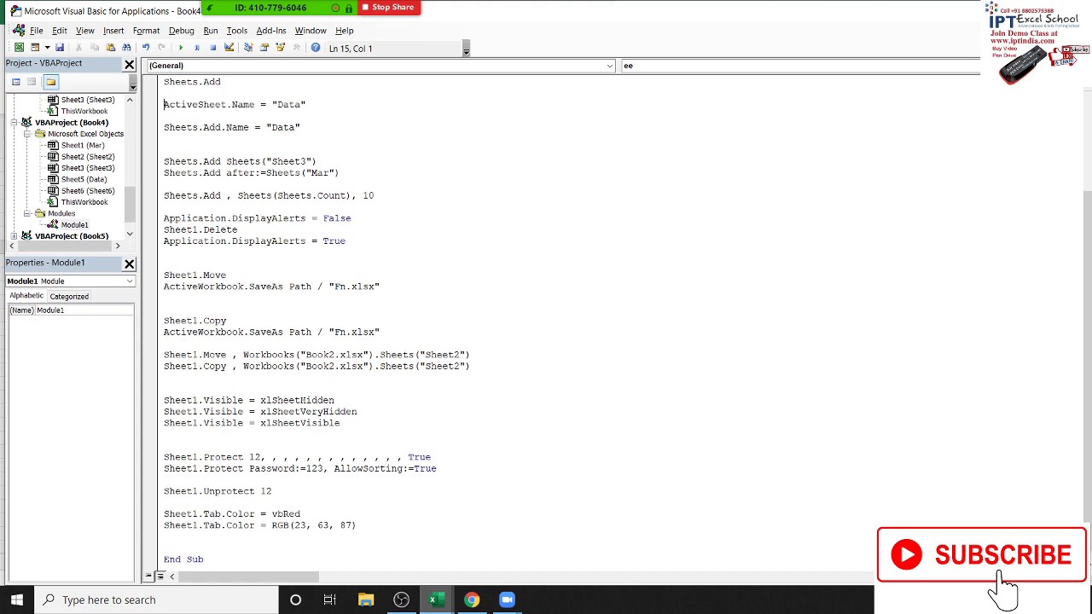
pyautogui.press('Up')
pyautogui.press('Return')
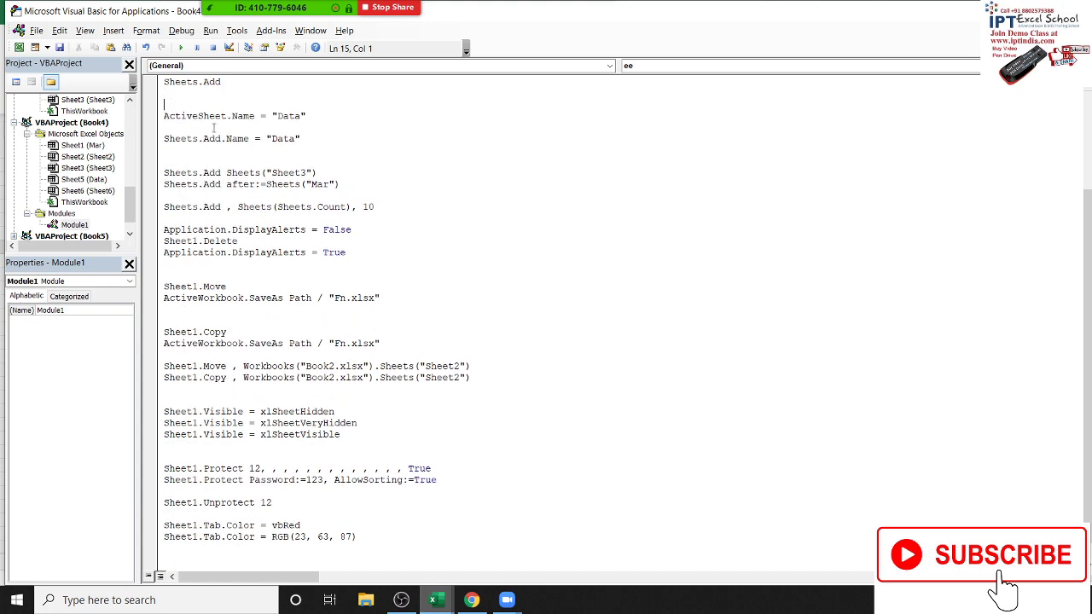
# - Switch to Sheet3 in Excel, then add a Sheet1.Activate line below Sheets.Add
pyautogui.hotkey('alt', 'F11')
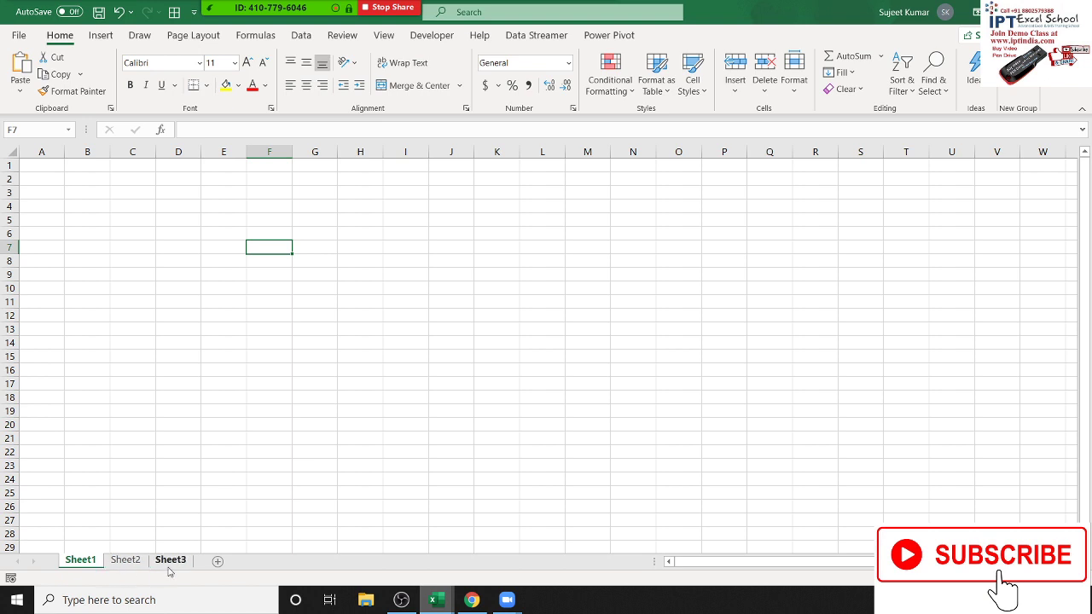
pyautogui.click(170, 562)
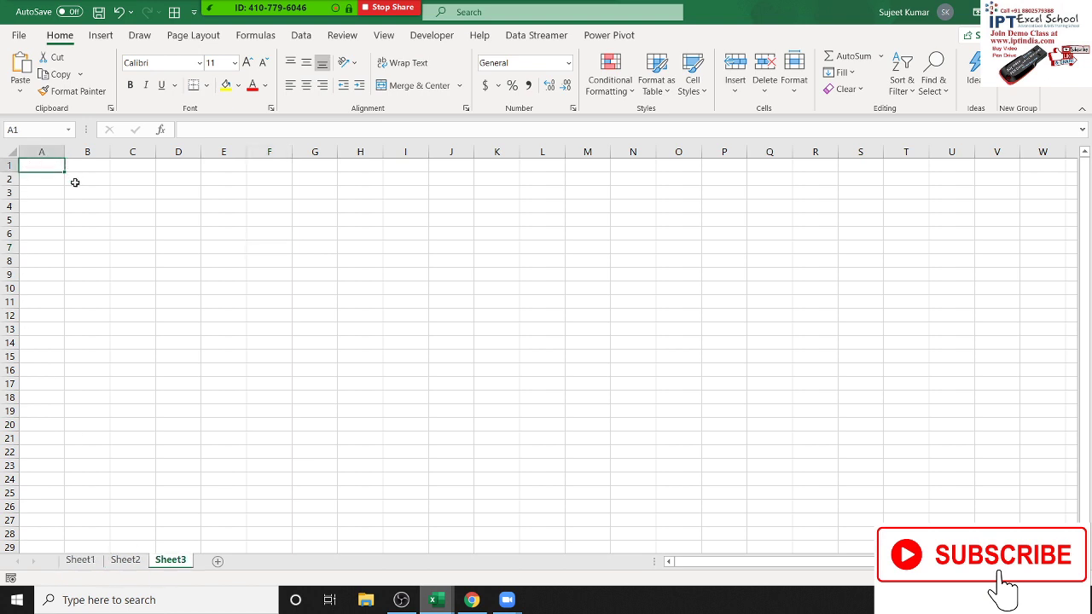
pyautogui.hotkey('alt', 'F11')
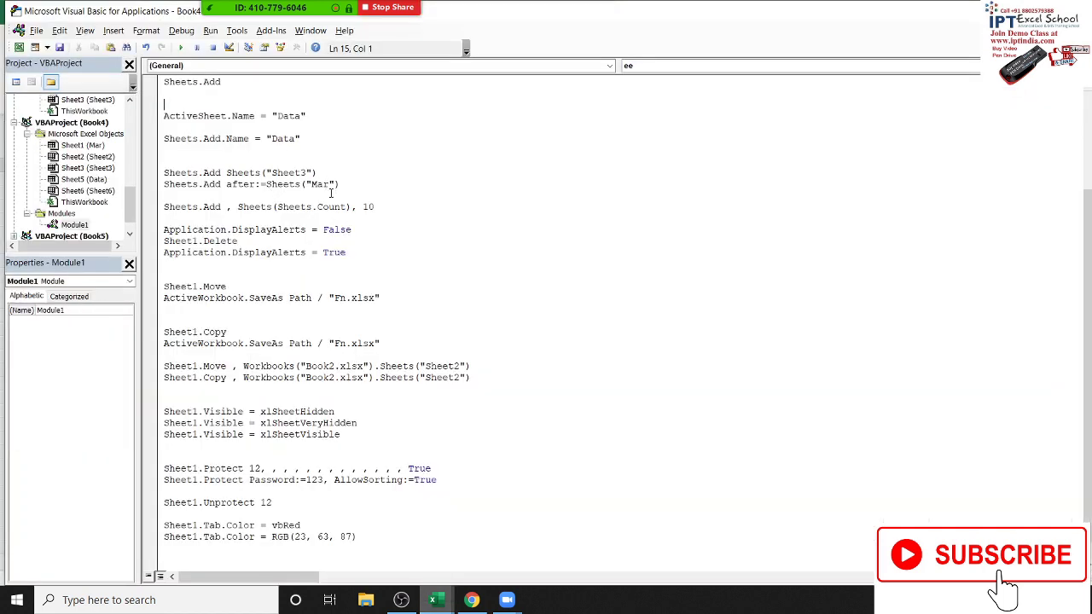
pyautogui.press('Up')
pyautogui.write('sheet')
pyautogui.write('1.Ac')
pyautogui.press('Tab')
pyautogui.press('Return')
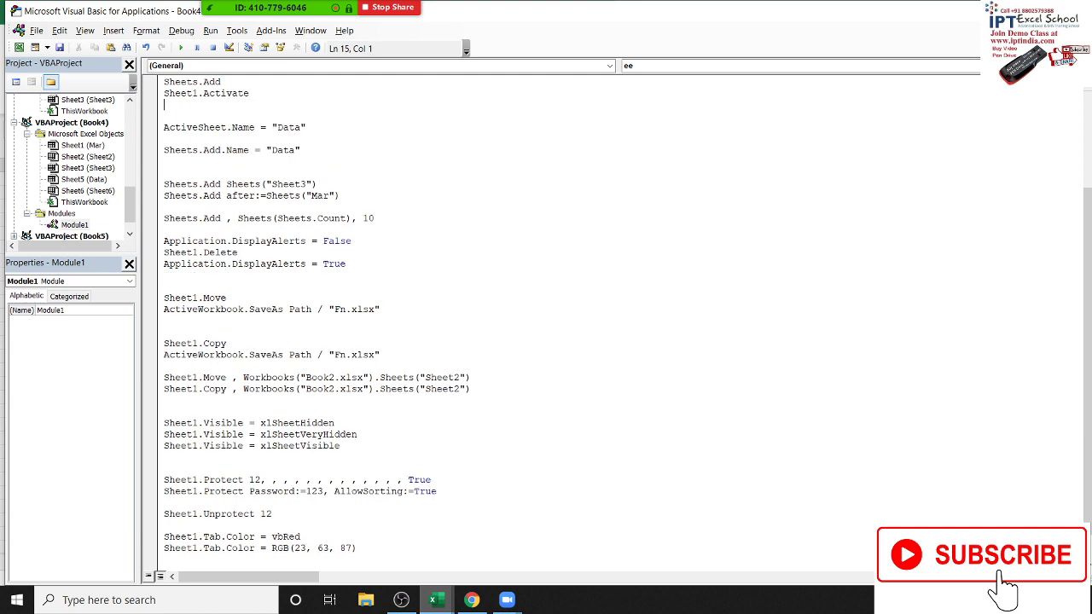
# - Add Sheet2.Select on the next line with an empty line below it
pyautogui.write('sheet2')
pyautogui.write('.')
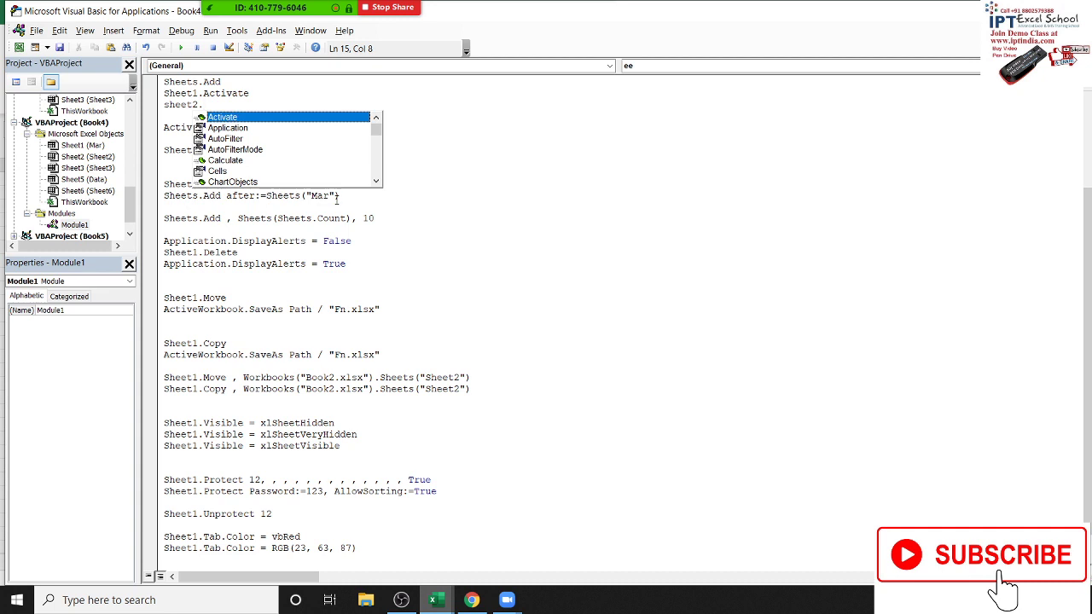
pyautogui.press('BackSpace')
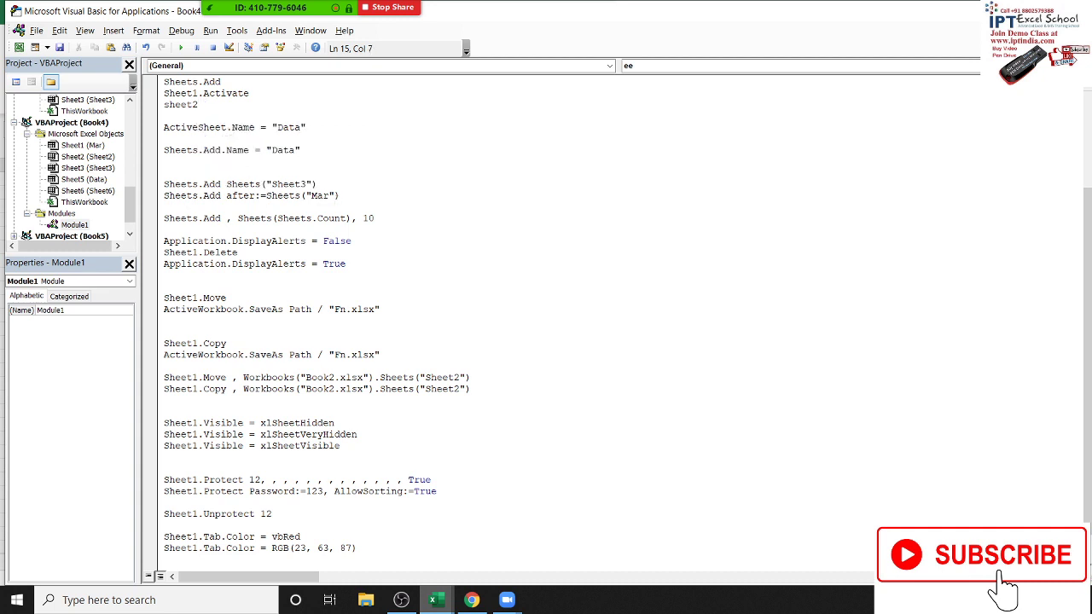
pyautogui.write('.se')
pyautogui.press('Tab')
pyautogui.press('Return')
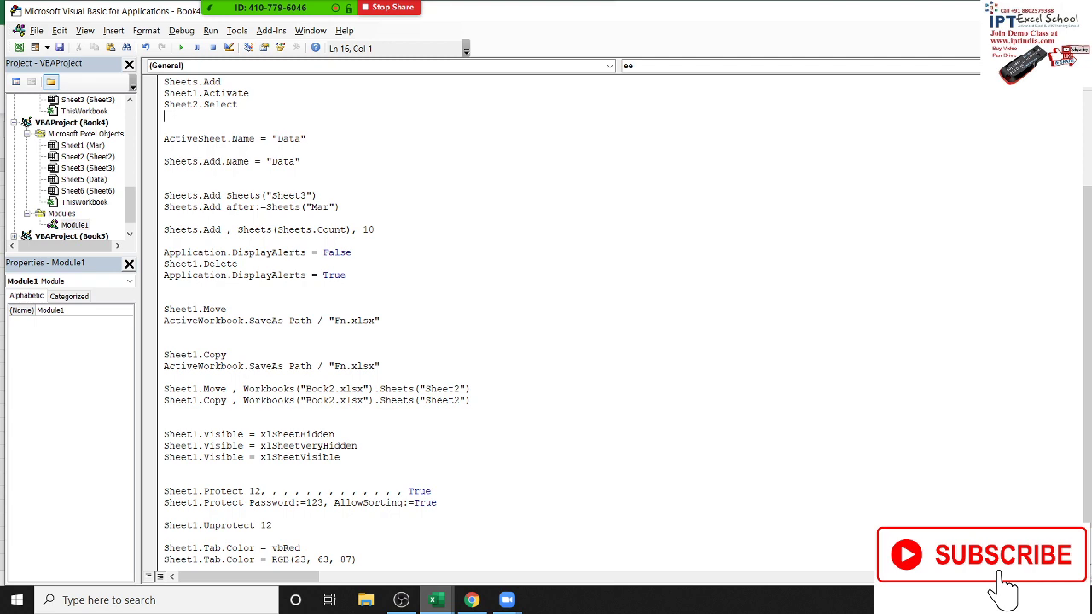
pyautogui.hotkey('alt', 'F11')
# - Group Sheet1 and Sheet2 and enter 785 into cell A1
pyautogui.click(85, 561)
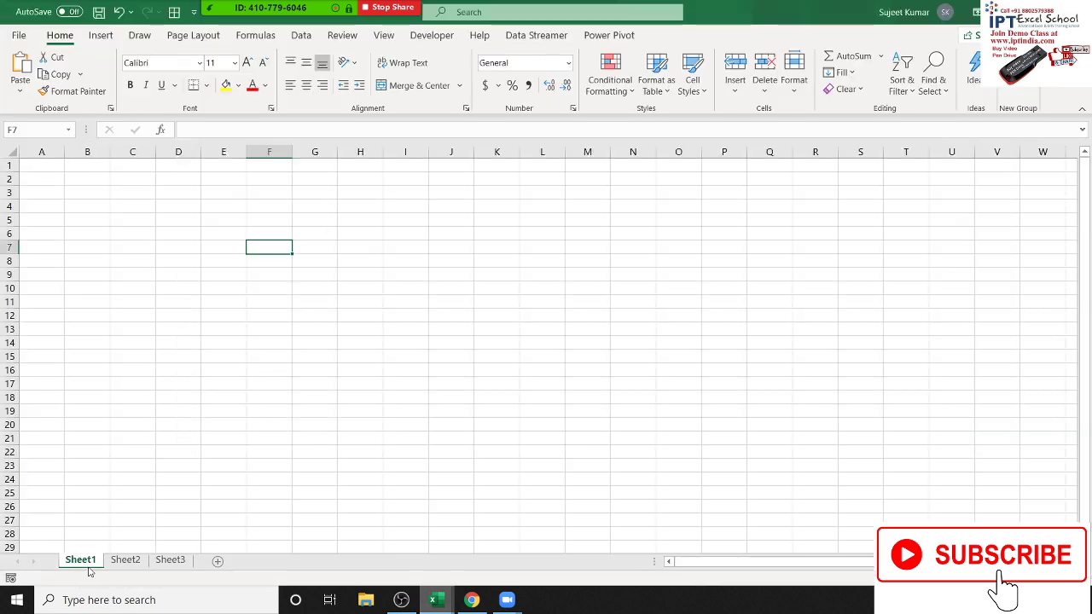
pyautogui.keyDown('ctrl'); pyautogui.click(132, 563); pyautogui.keyUp('ctrl')
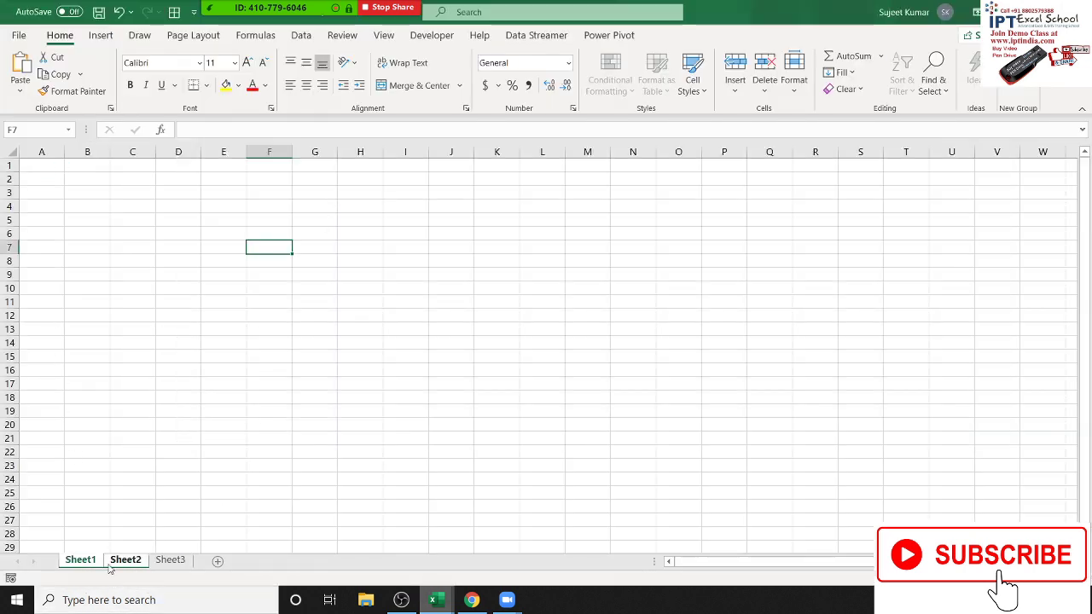
pyautogui.click(43, 166)
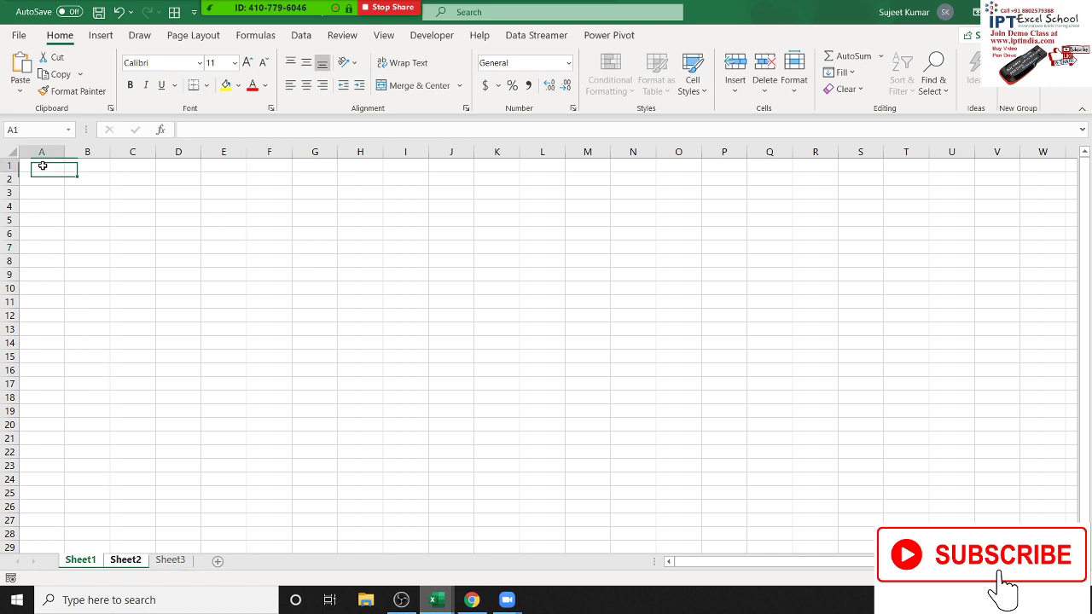
pyautogui.write('785')
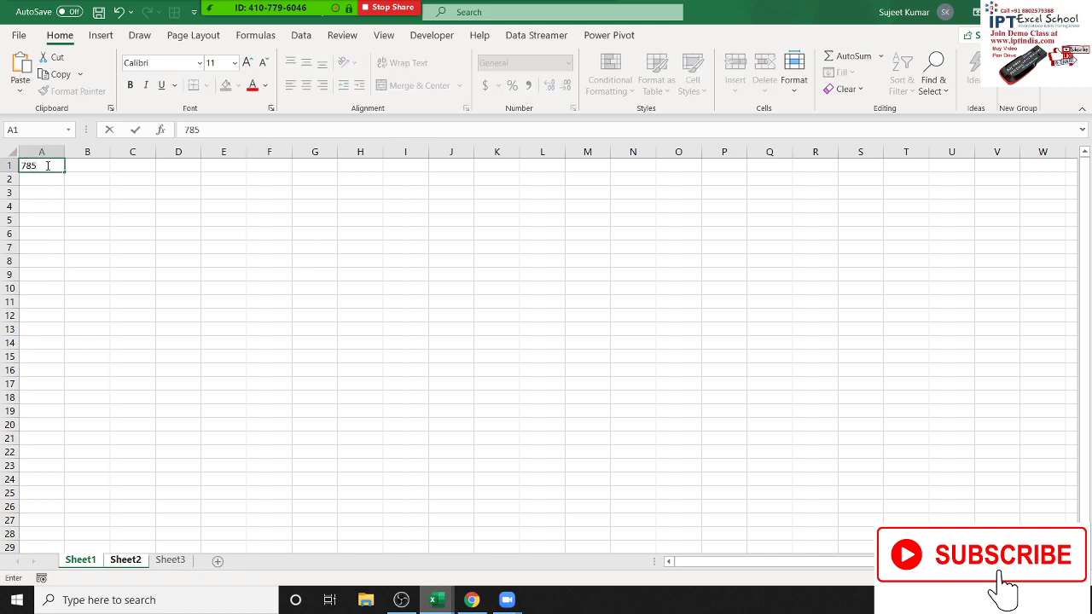
pyautogui.press('Return')
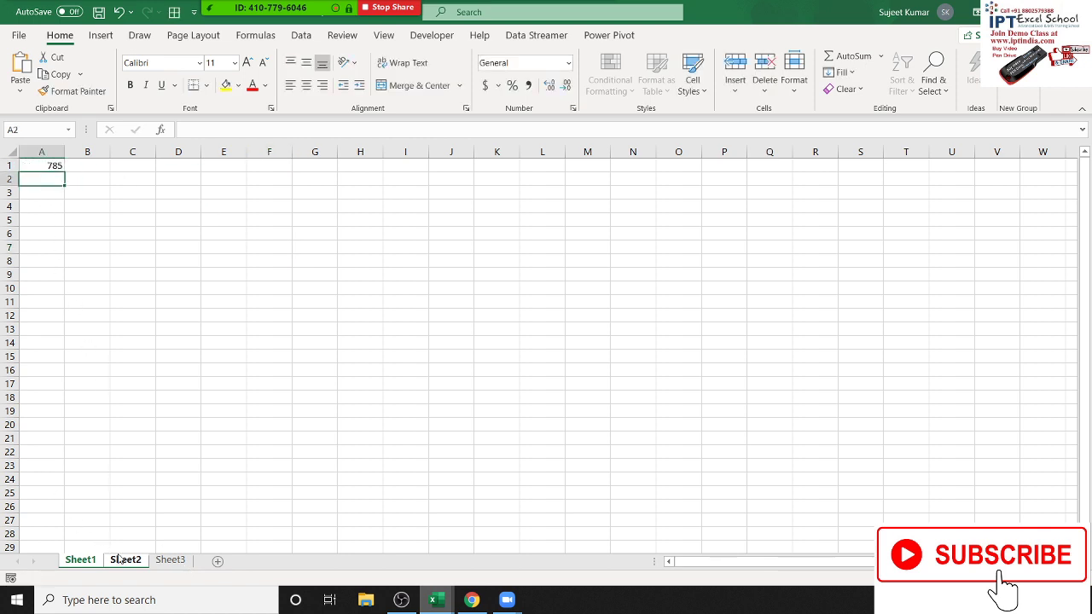
# - Confirm Sheet2 also shows 785, ungroup the sheets back to Sheet1, and return to the VBA editor
pyautogui.click(135, 563)
pyautogui.keyDown('ctrl'); pyautogui.click(95, 563); pyautogui.keyUp('ctrl')
pyautogui.click(171, 561)
pyautogui.click(126, 560)
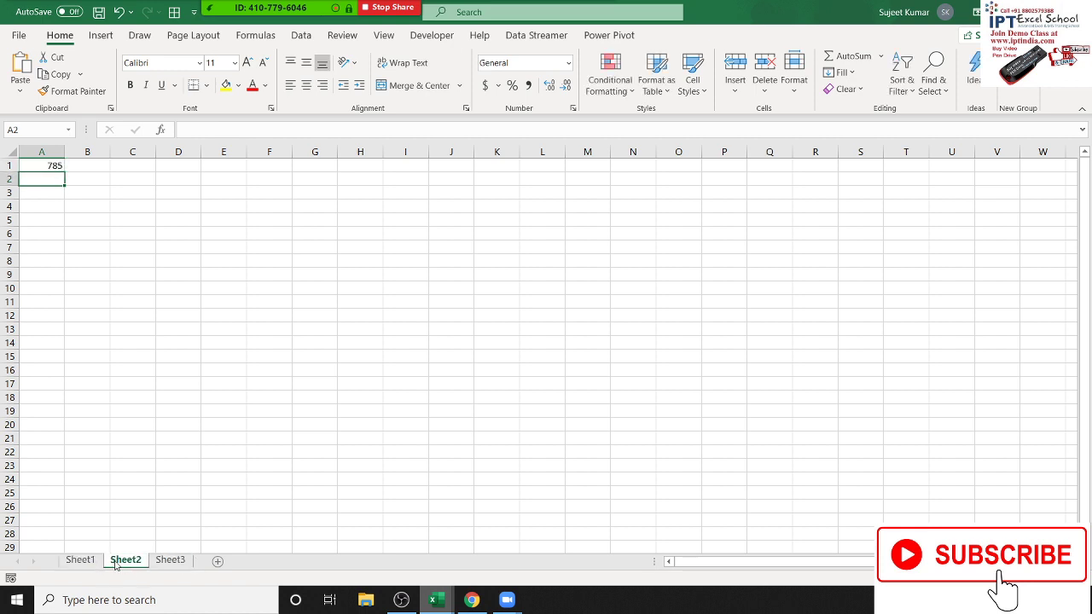
pyautogui.click(85, 561)
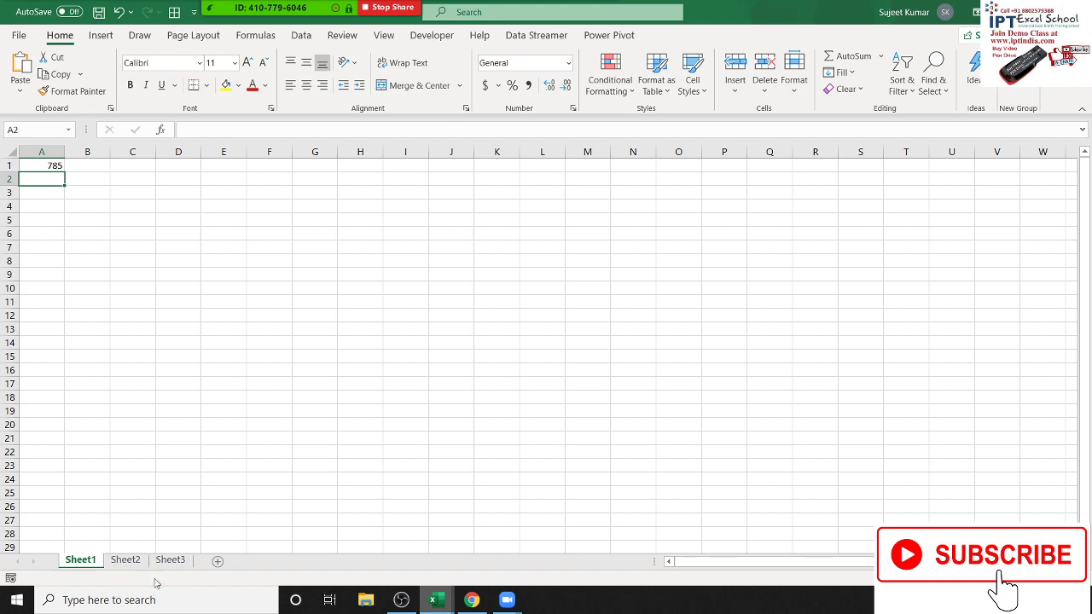
pyautogui.hotkey('alt', 'Tab')
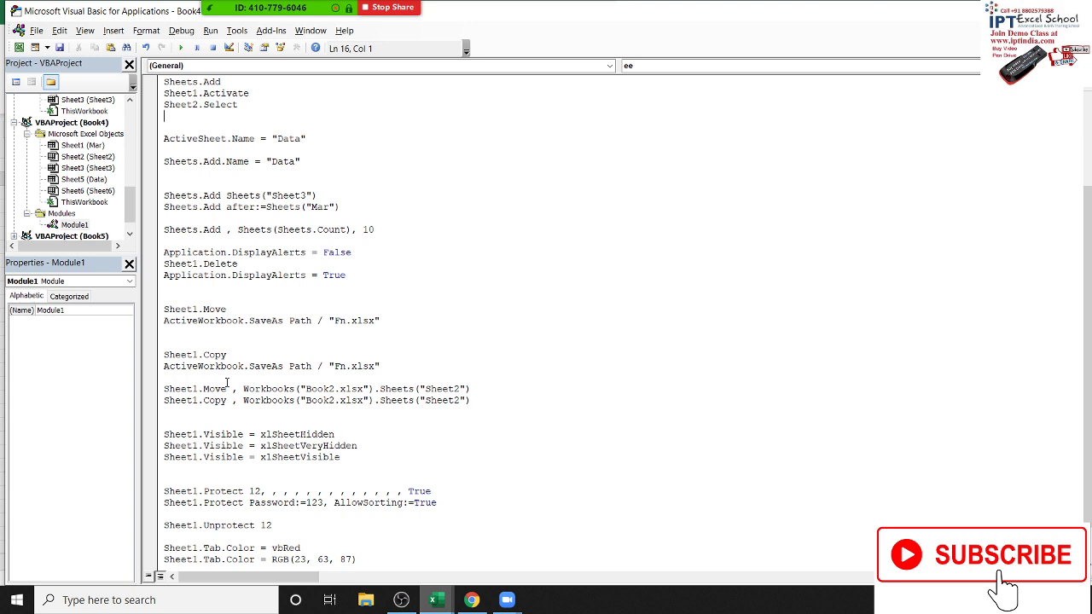
# - Type Sheets(Array("Sheet2","Sheet3")).Select on line 16, then highlight Select and Activate to compare them
pyautogui.write('sheets')
pyautogui.write('(a')
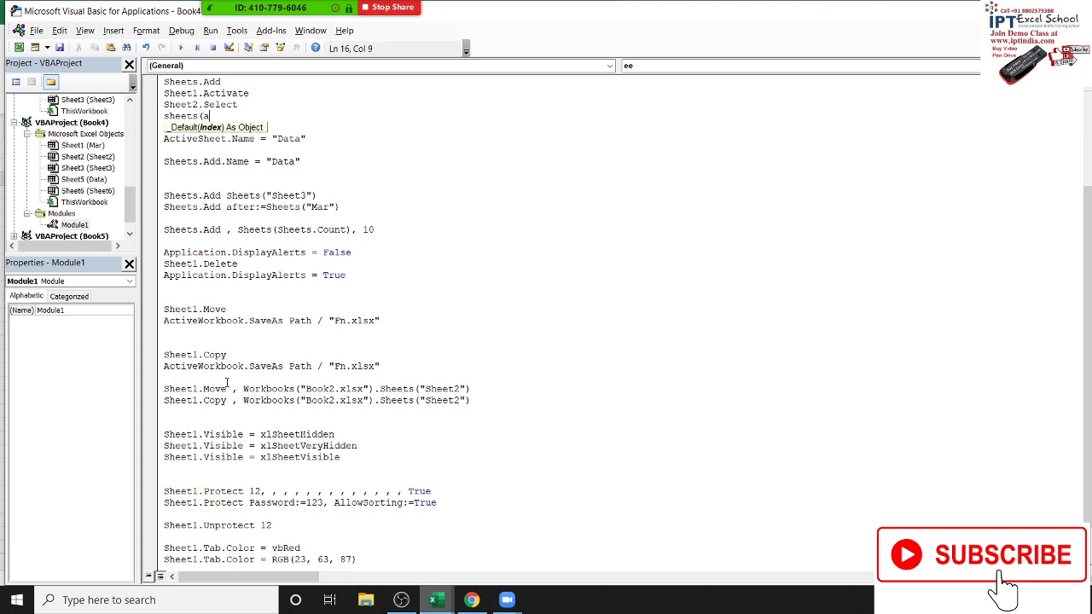
pyautogui.write('rray')
pyautogui.write('("')
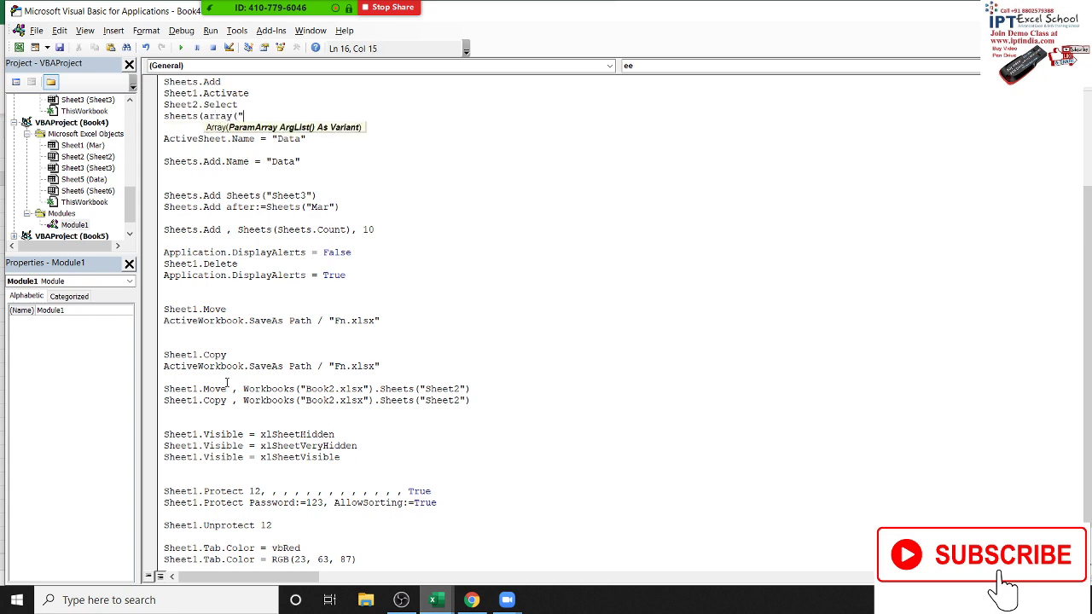
pyautogui.write('Sheet')
pyautogui.write('2",')
pyautogui.write('"She')
pyautogui.write('et3')
pyautogui.write('")')
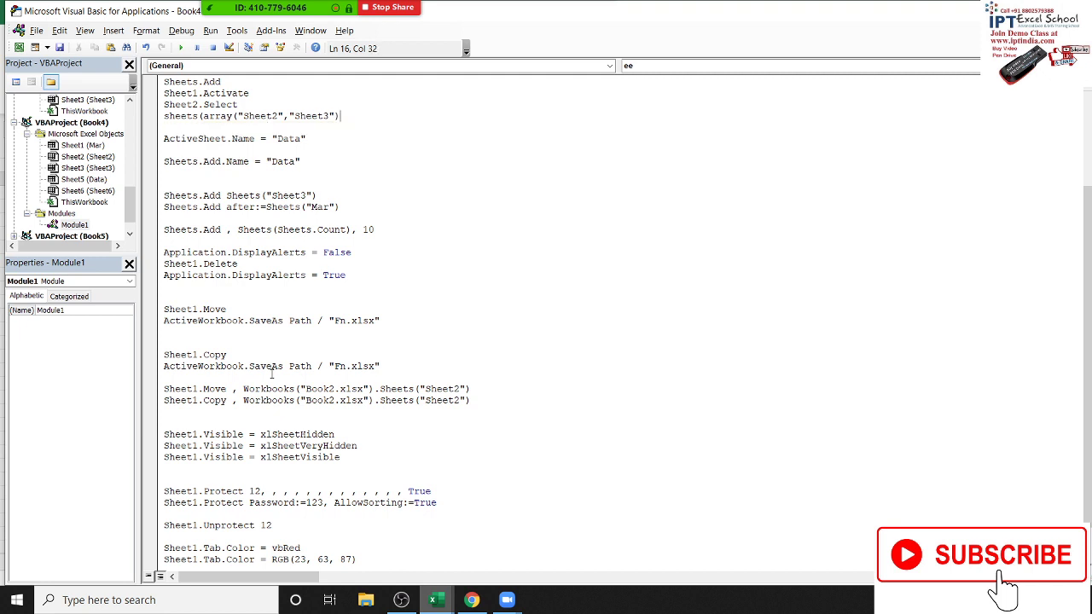
pyautogui.write(').selec')
pyautogui.write('t')
pyautogui.press('Return')
pyautogui.doubleClick(364, 117)
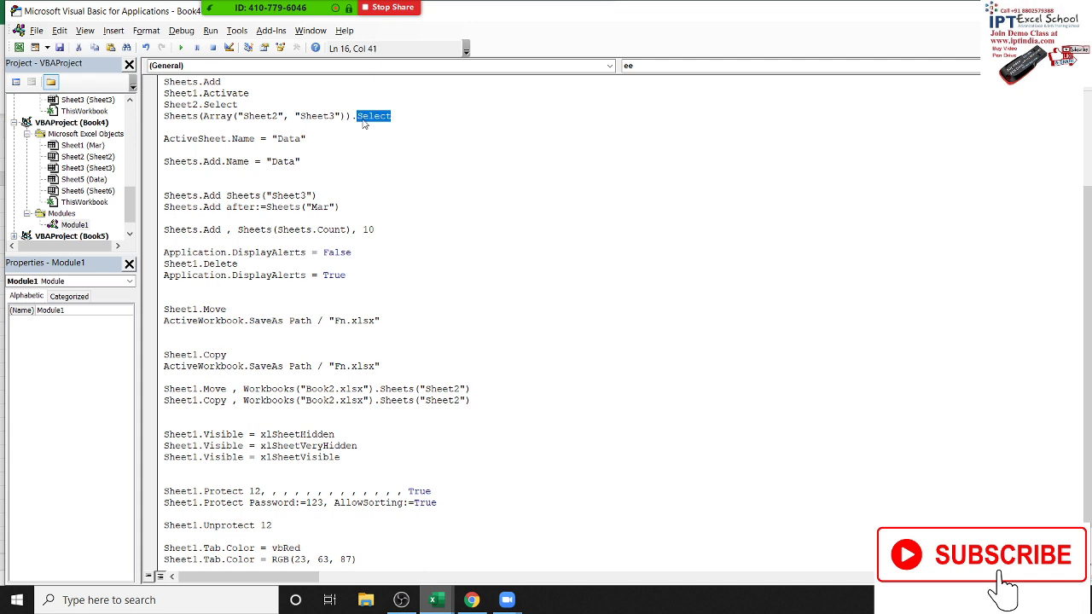
pyautogui.doubleClick(227, 94)
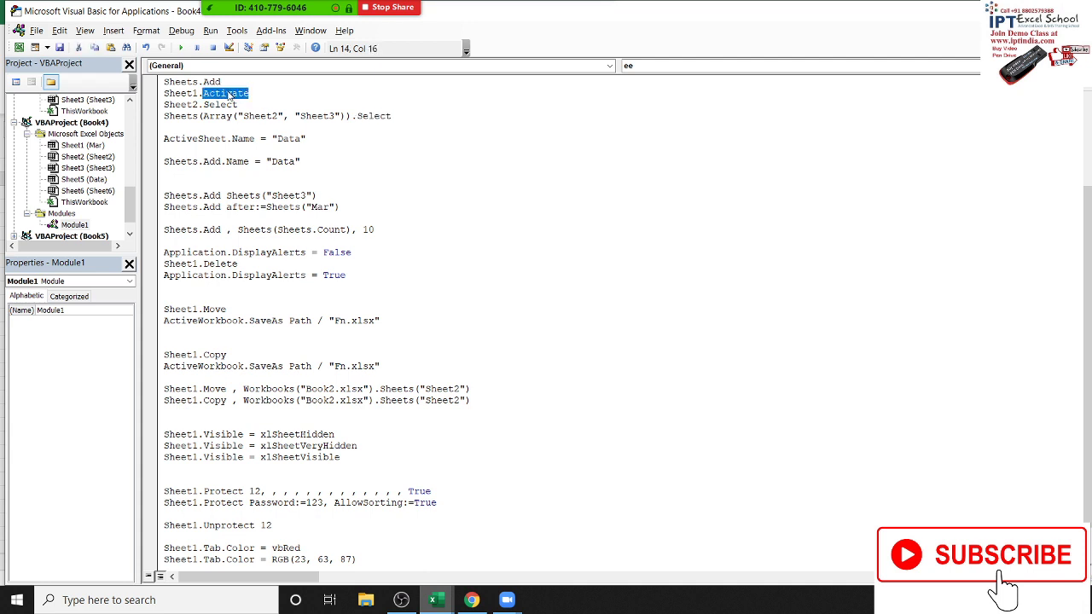
pyautogui.scroll(2, 230, 96)
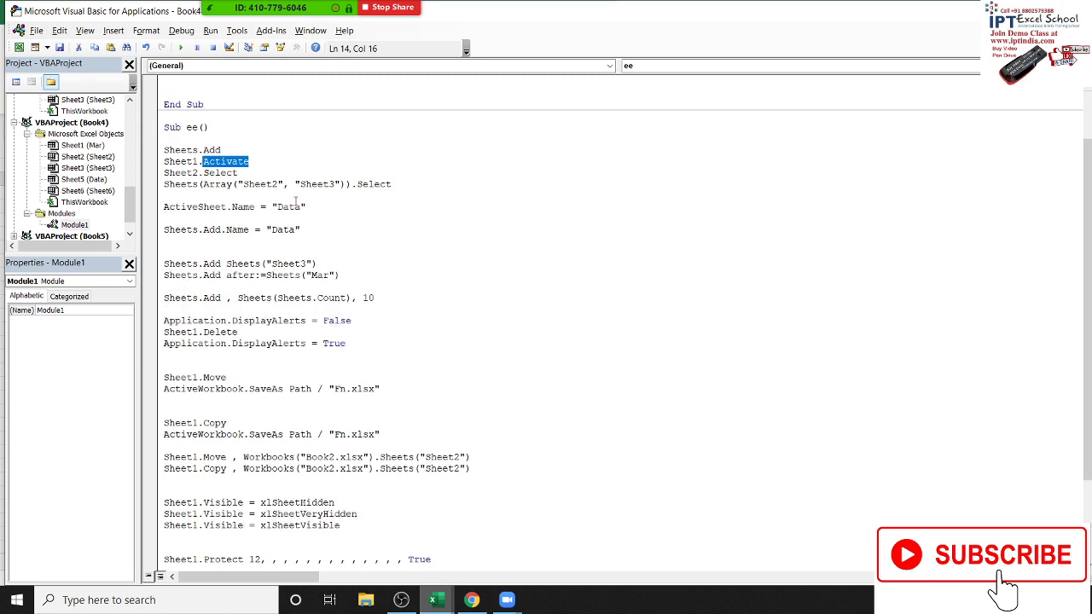
pyautogui.doubleClick(224, 172)
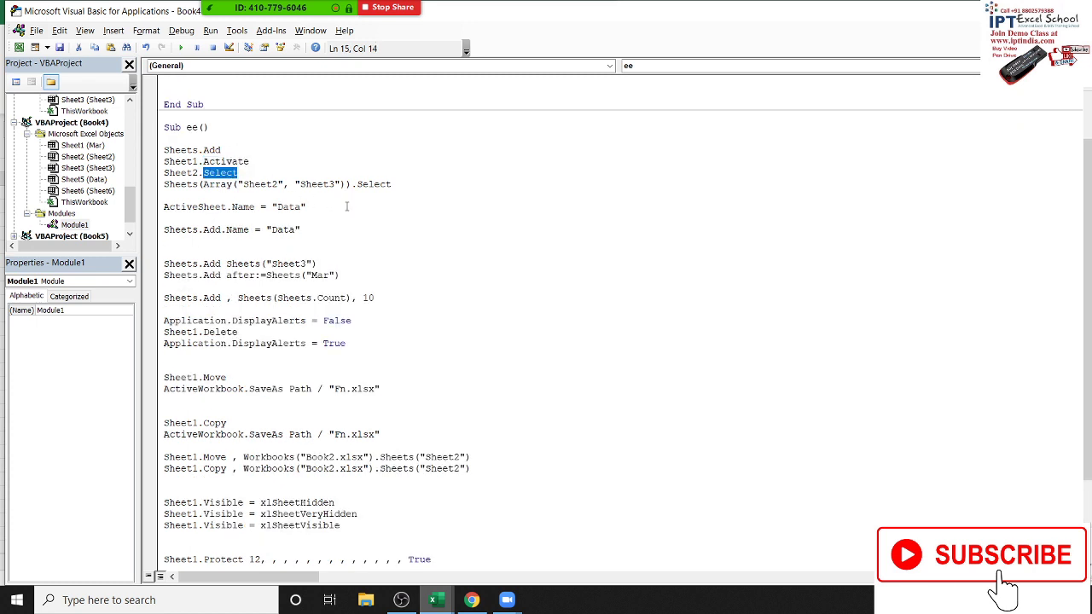
pyautogui.scroll(2, 341, 207)
pyautogui.scroll(-3, 347, 211)
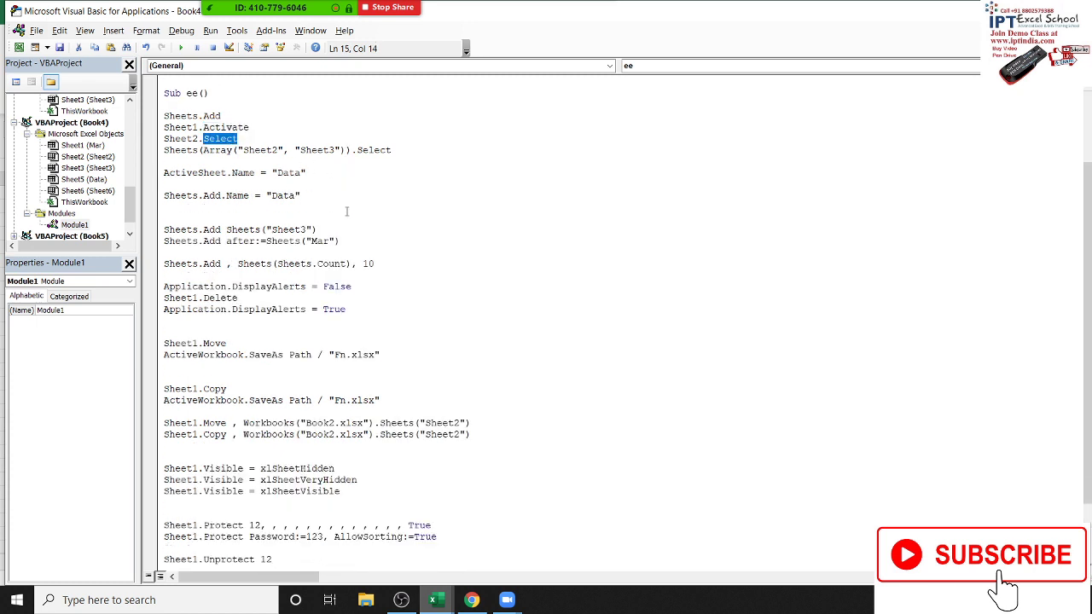
pyautogui.scroll(-1, 346, 211)
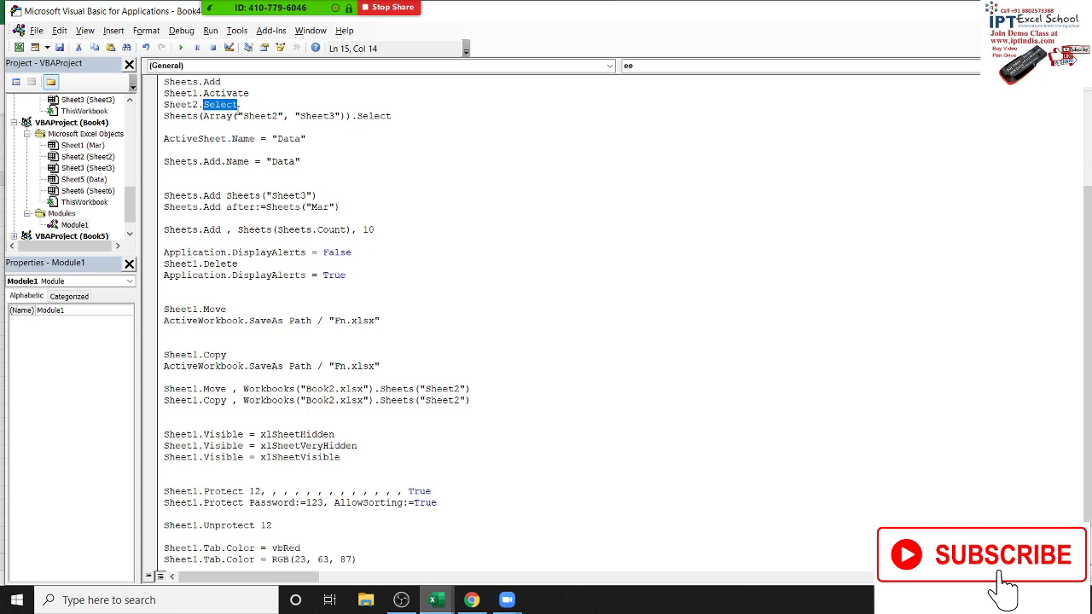
pyautogui.click(226, 93)
pyautogui.click(232, 116)
pyautogui.doubleClick(238, 162)
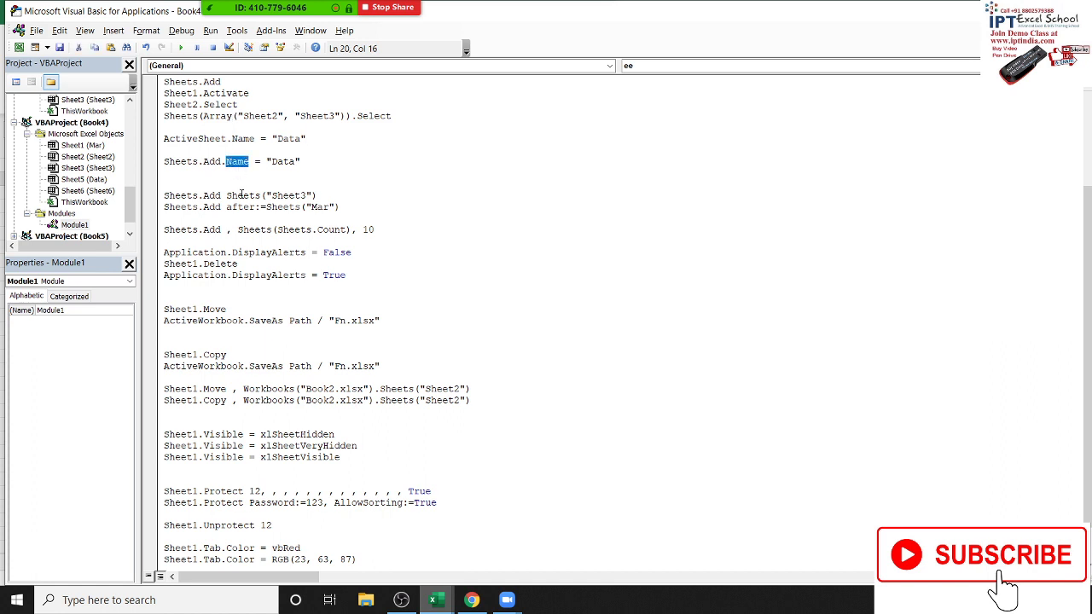
pyautogui.scroll(-1, 250, 216)
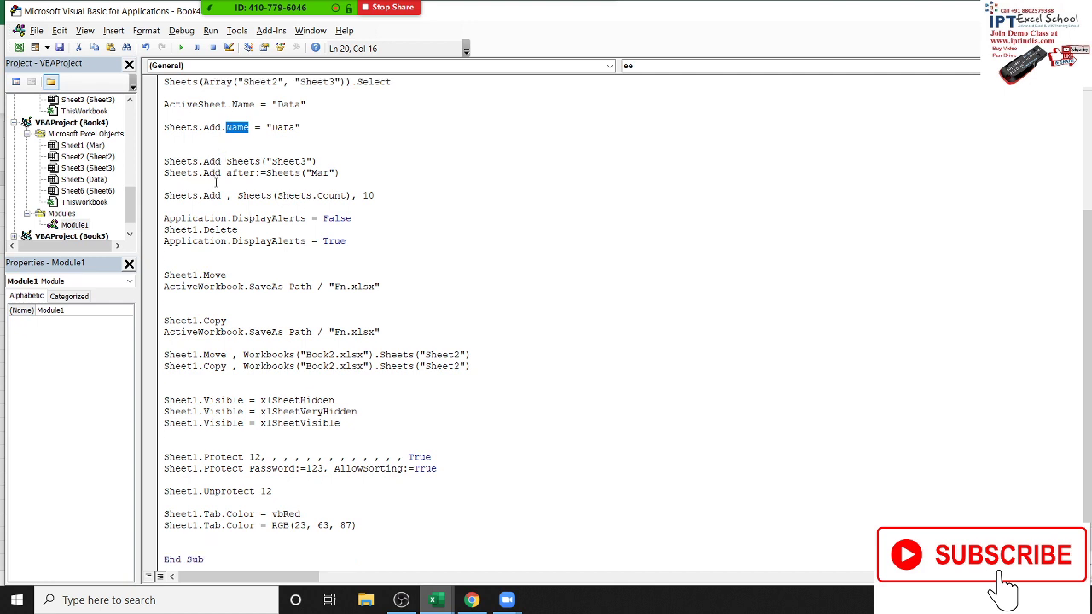
pyautogui.scroll(2, 216, 182)
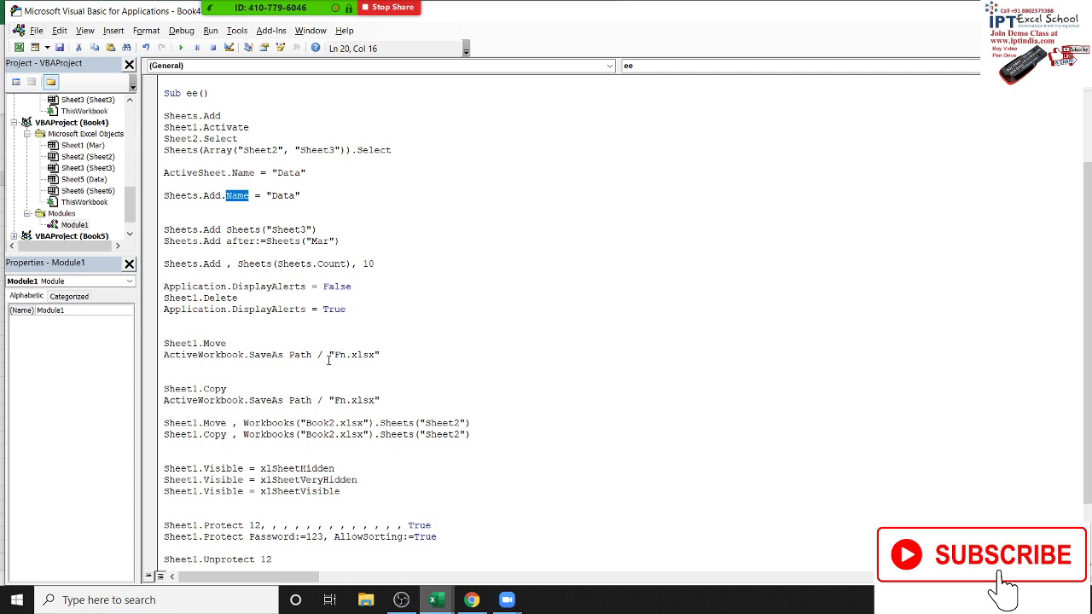
pyautogui.doubleClick(218, 289)
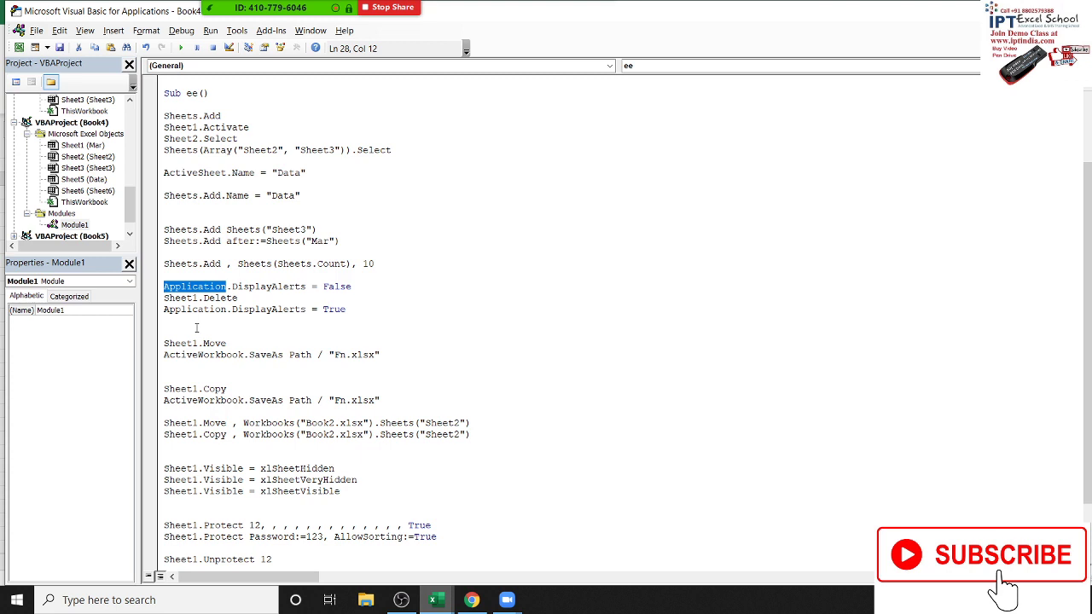
# - Highlight DisplayAlerts and Application in the ee macro code, then switch to the Excel workbook
pyautogui.doubleClick(269, 288)
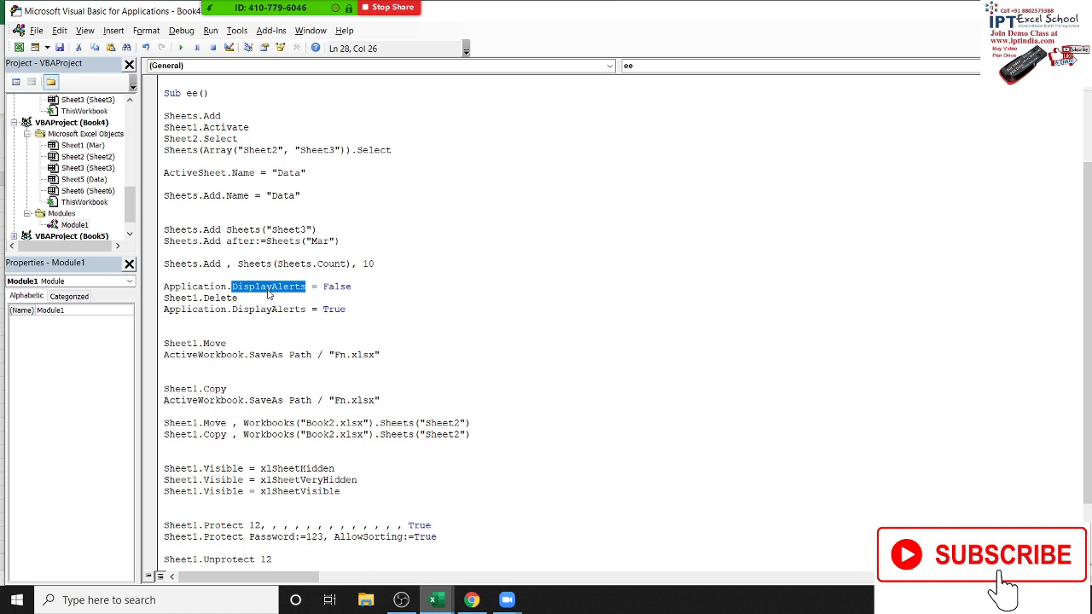
pyautogui.doubleClick(210, 287)
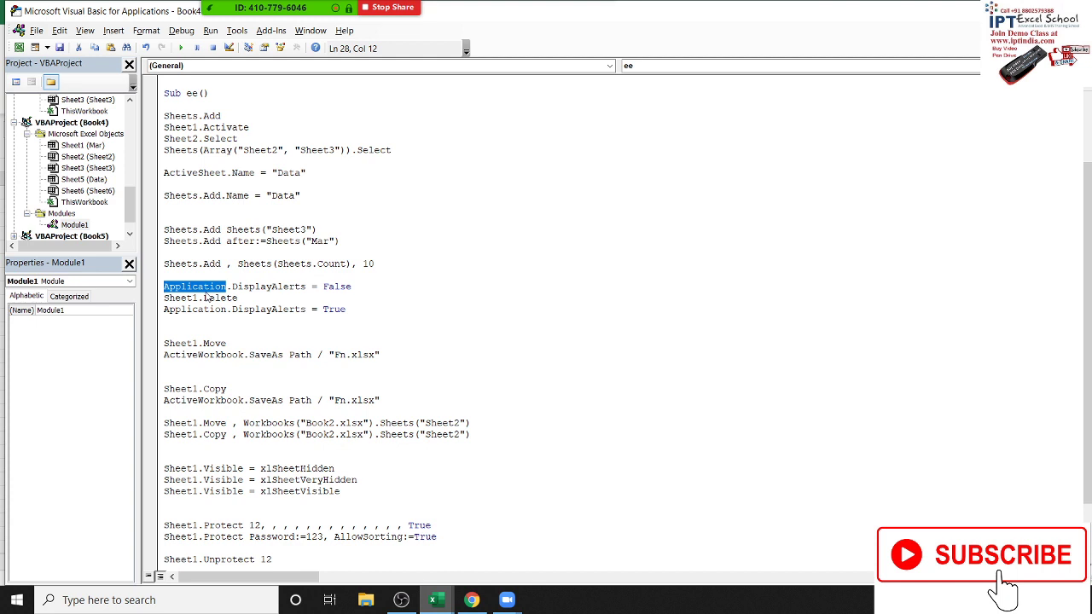
pyautogui.scroll(-2, 229, 354)
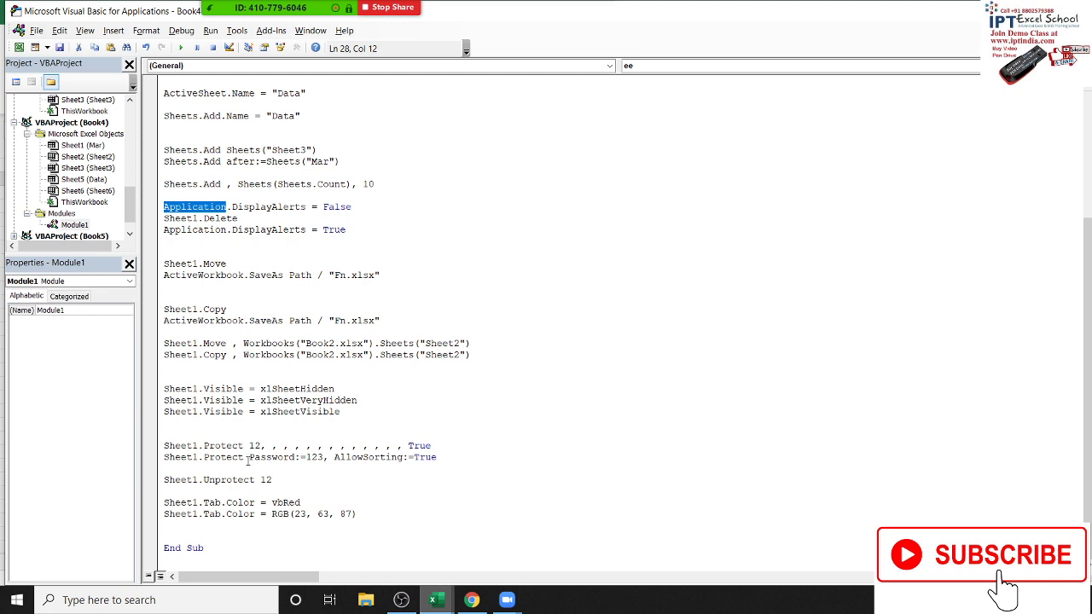
pyautogui.scroll(3, 239, 426)
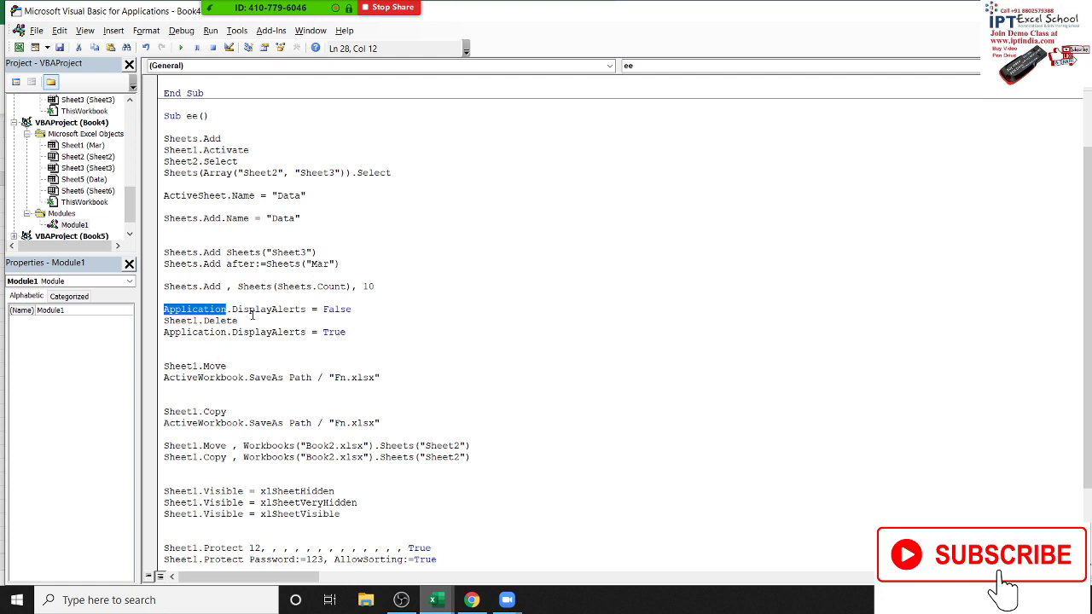
pyautogui.doubleClick(252, 311)
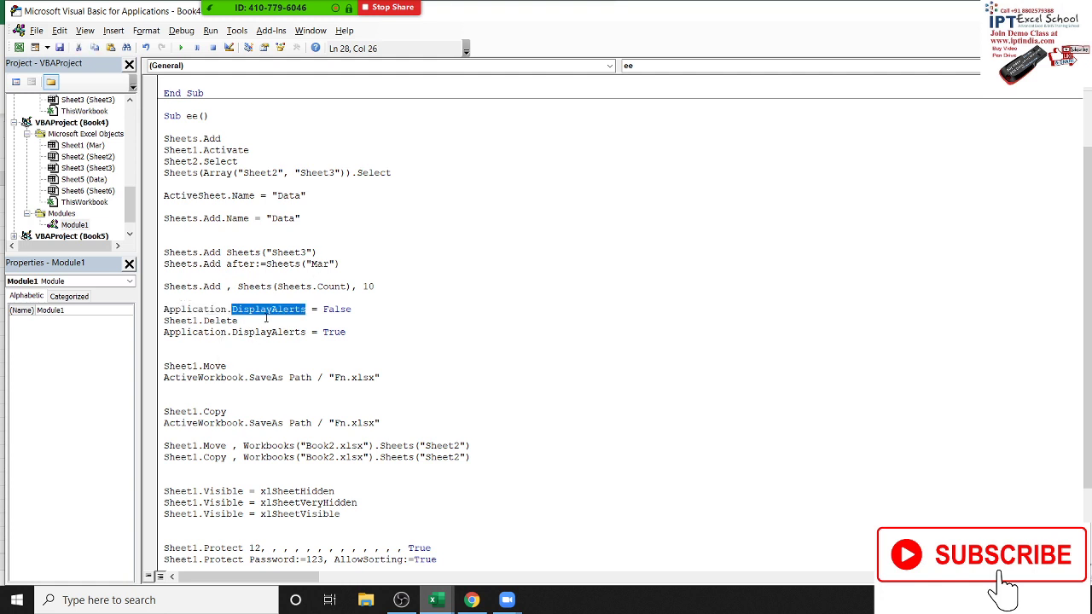
pyautogui.hotkey('alt', 'F11')
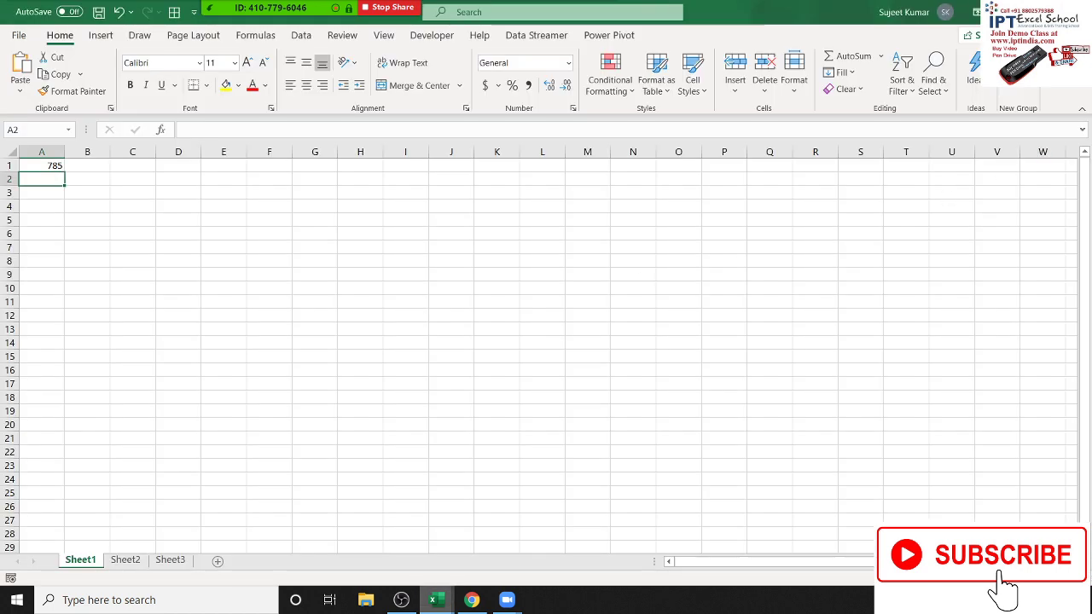
# - Dismiss the workbook's save prompt without saving
pyautogui.hotkey('alt', 'F4')
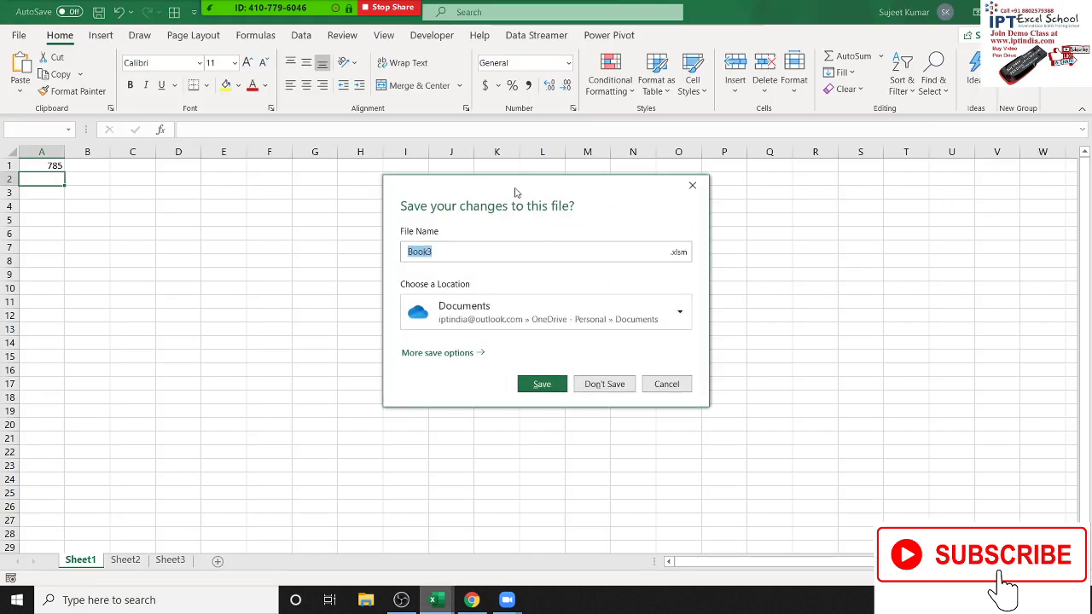
pyautogui.moveTo(553, 186); pyautogui.dragTo(487, 227)
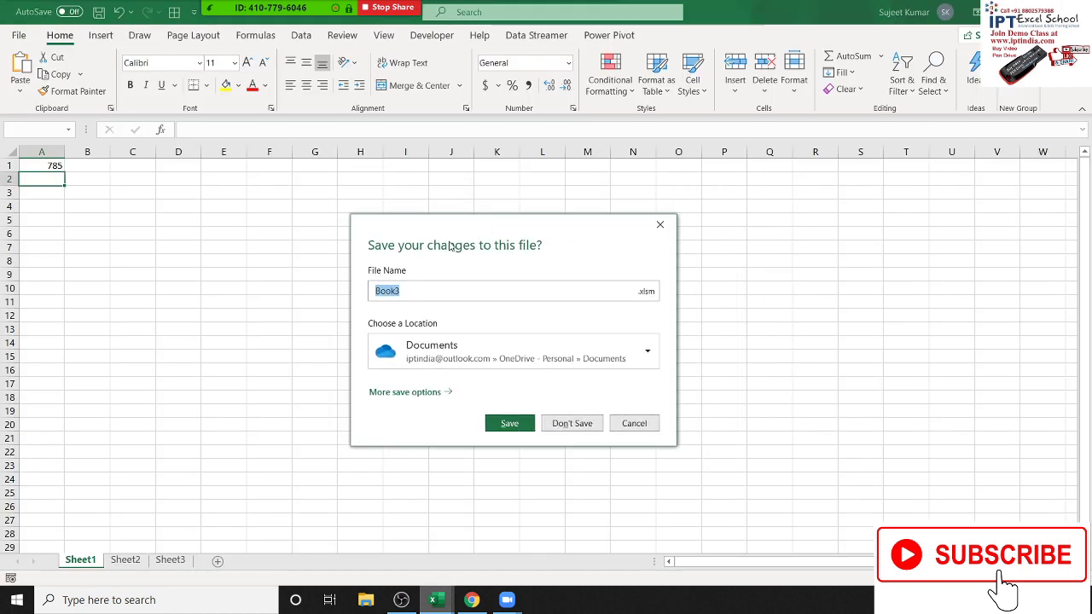
pyautogui.click(659, 224)
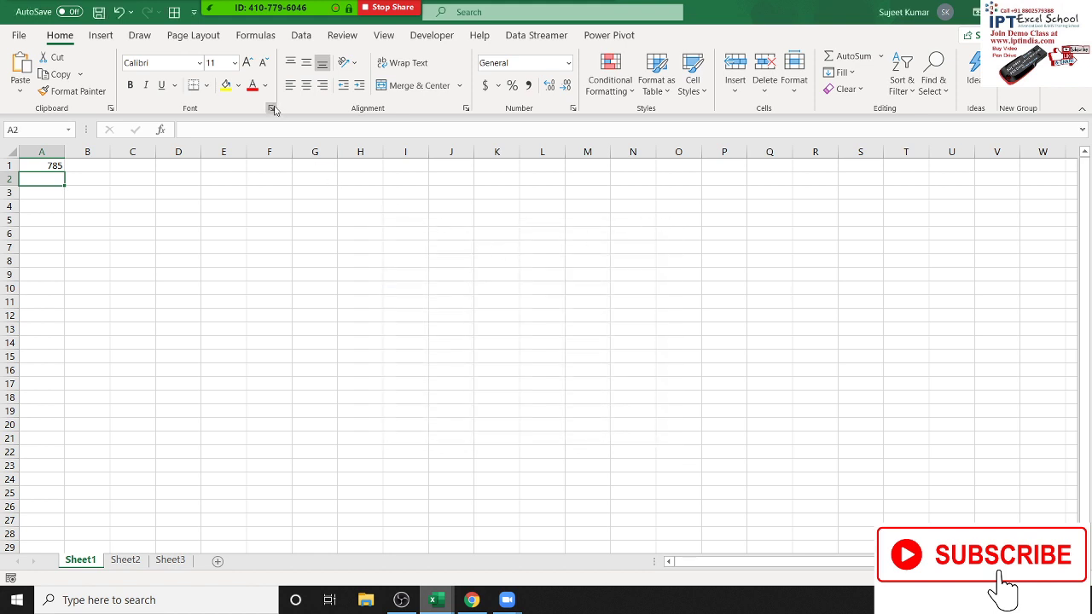
# - Drag A2 onto A1, decline replacing the 785, and return to the VBA editor
pyautogui.click(282, 189)
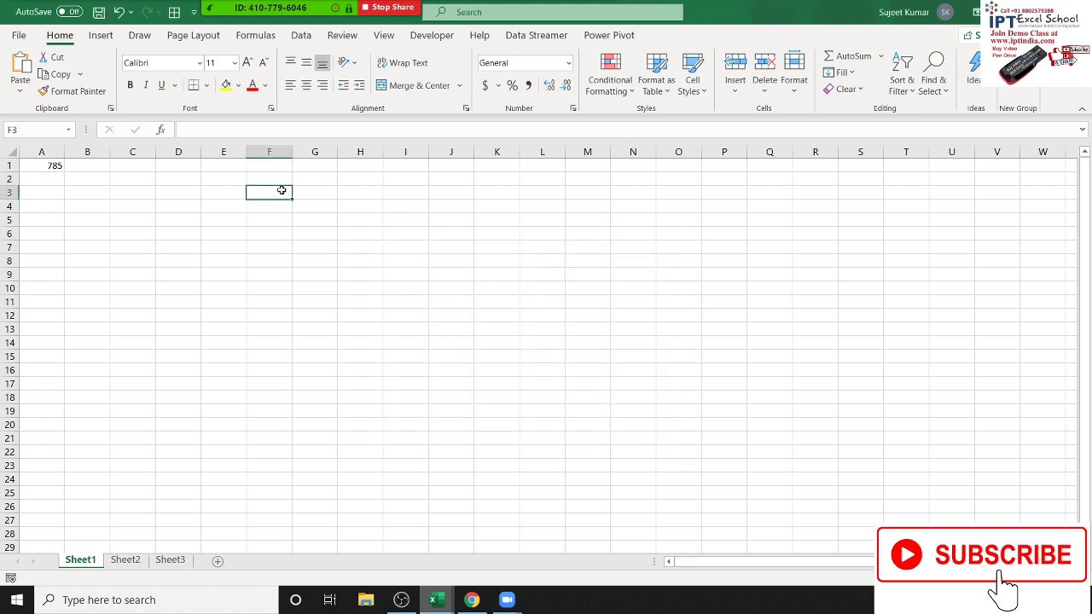
pyautogui.click(47, 179)
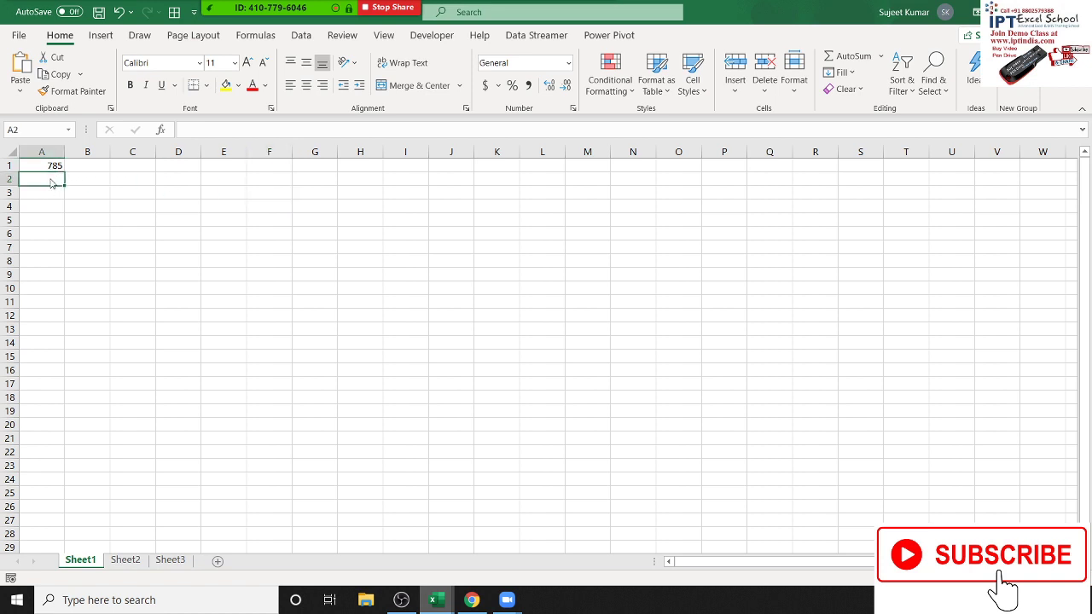
pyautogui.moveTo(51, 182); pyautogui.dragTo(51, 169)
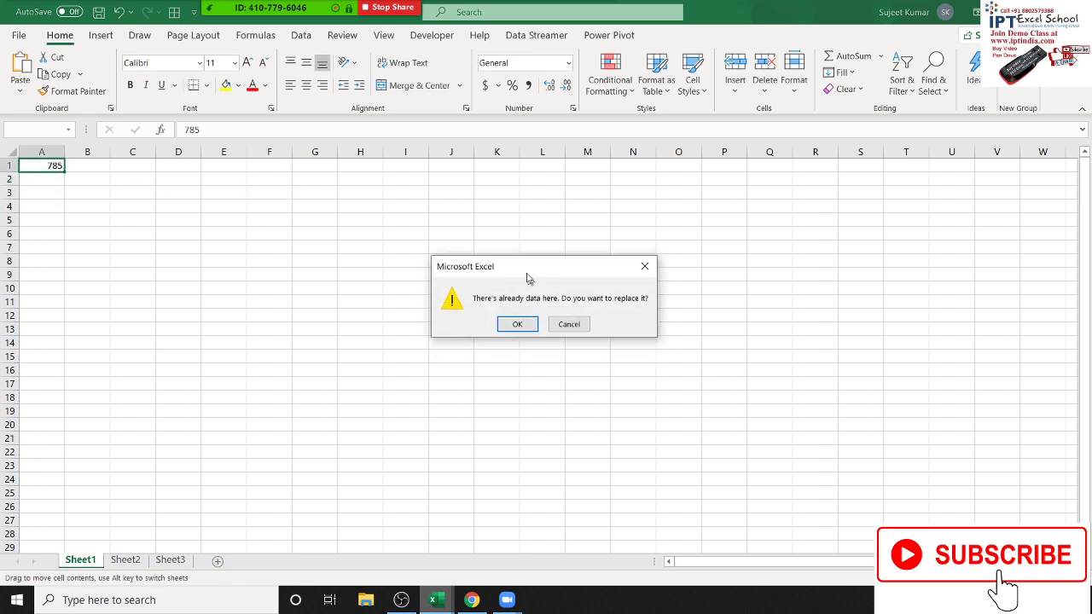
pyautogui.moveTo(527, 277)
pyautogui.mouseDown()
pyautogui.moveTo(443, 184)
pyautogui.moveTo(416, 207)
pyautogui.mouseUp()
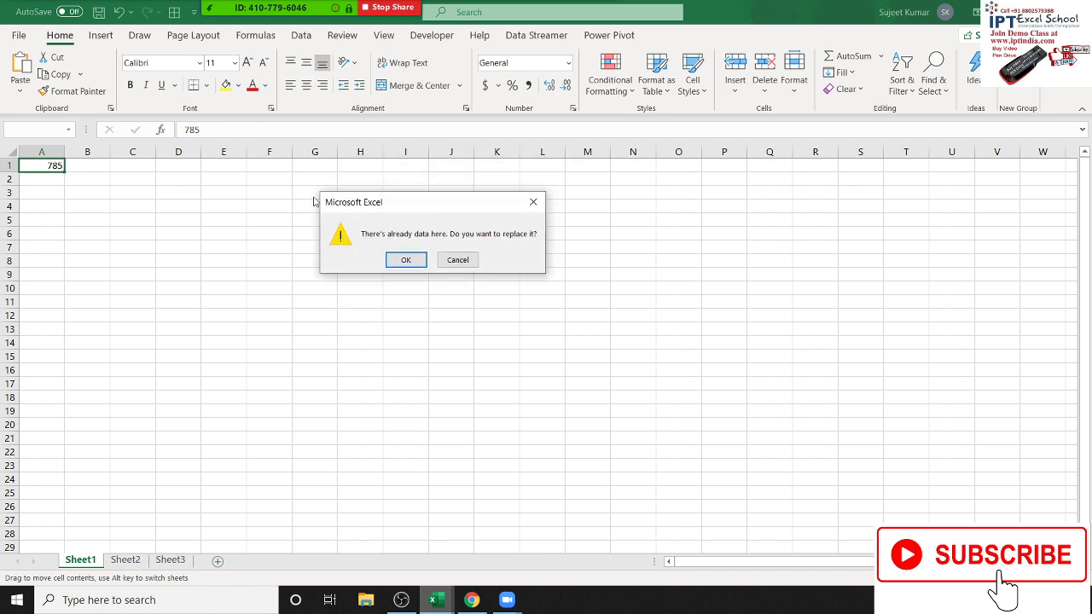
pyautogui.click(424, 259)
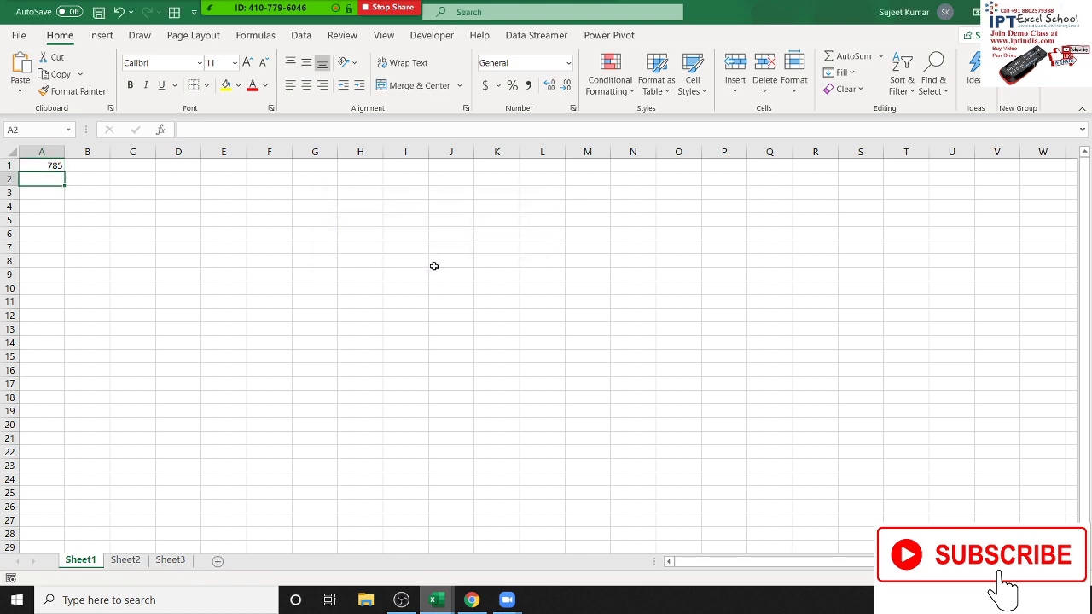
pyautogui.hotkey('alt', 'Tab')
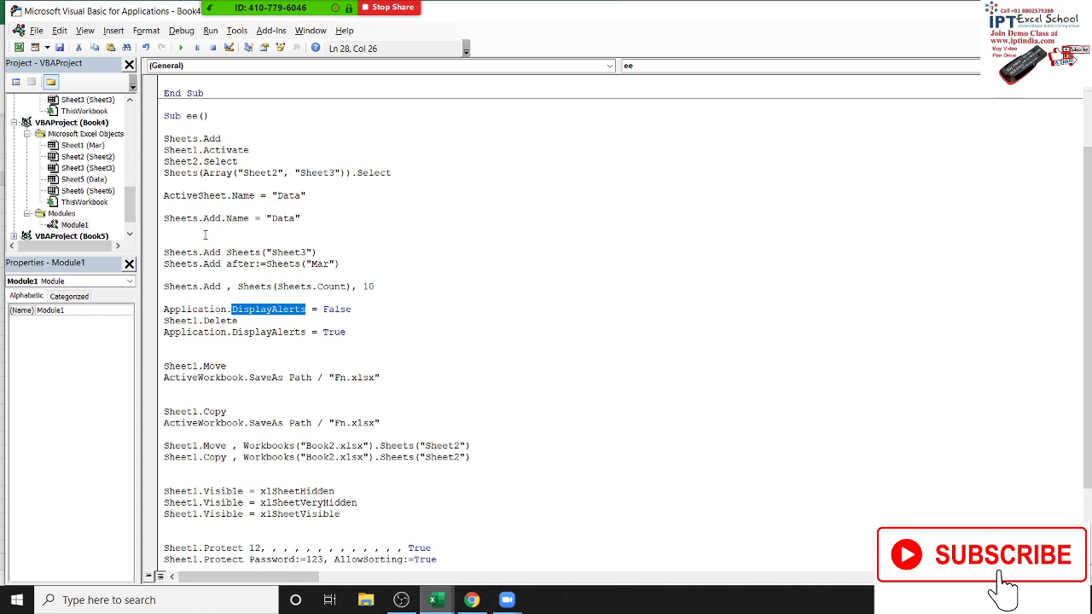
# - Walk through the ee sub's Delete, Move, Copy, xlSheetVisible and vbRed lines, then view Excel
pyautogui.scroll(-2, 234, 328)
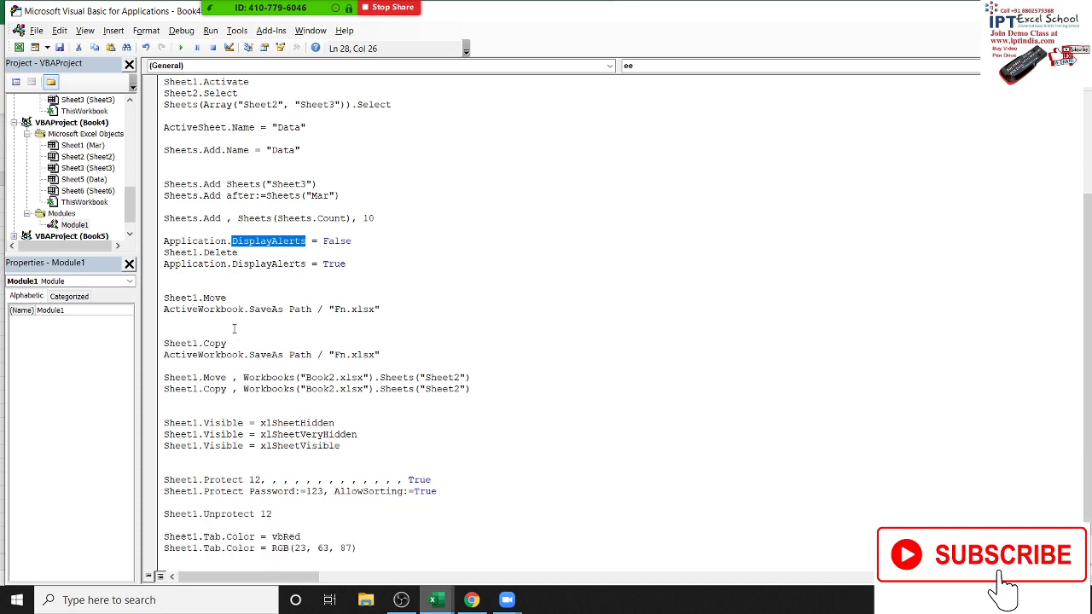
pyautogui.doubleClick(209, 253)
pyautogui.scroll(-1, 216, 310)
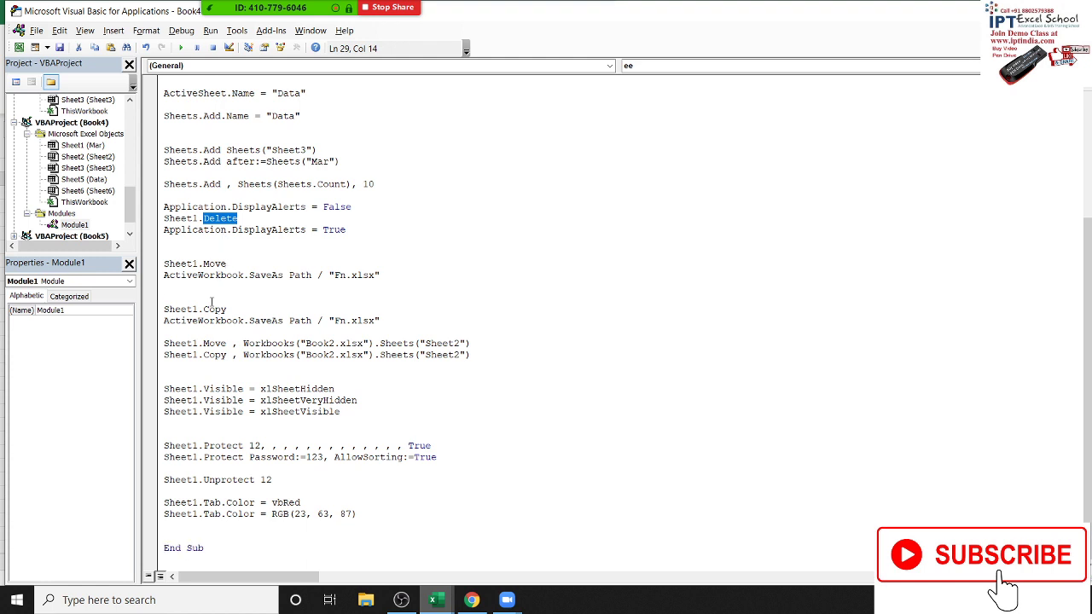
pyautogui.click(215, 264)
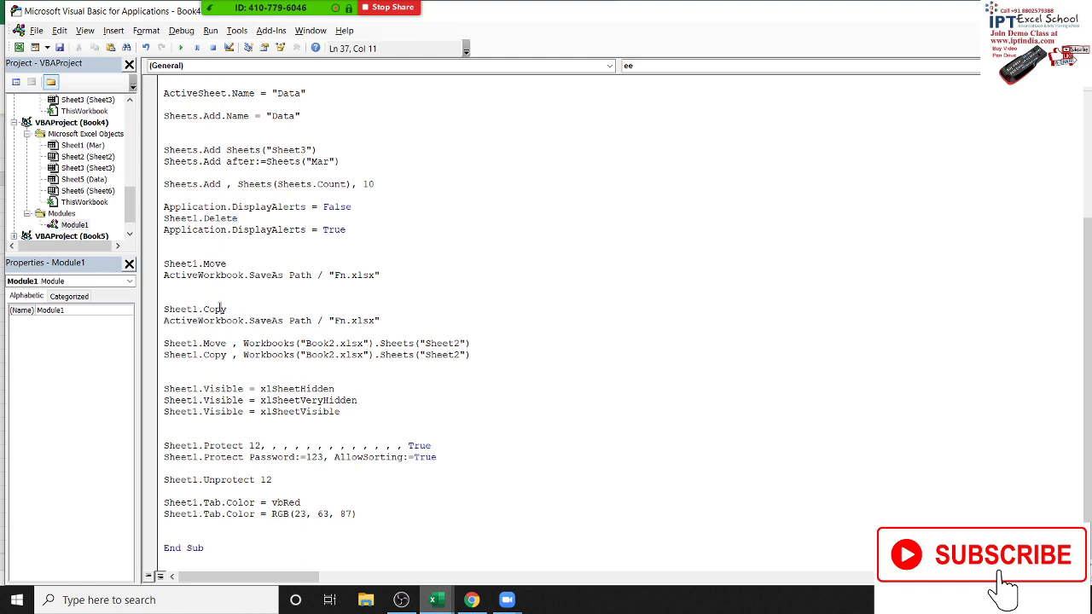
pyautogui.doubleClick(218, 309)
pyautogui.click(222, 389)
pyautogui.click(226, 411)
pyautogui.click(230, 489)
pyautogui.click(239, 502)
pyautogui.hotkey('alt', 'F11')
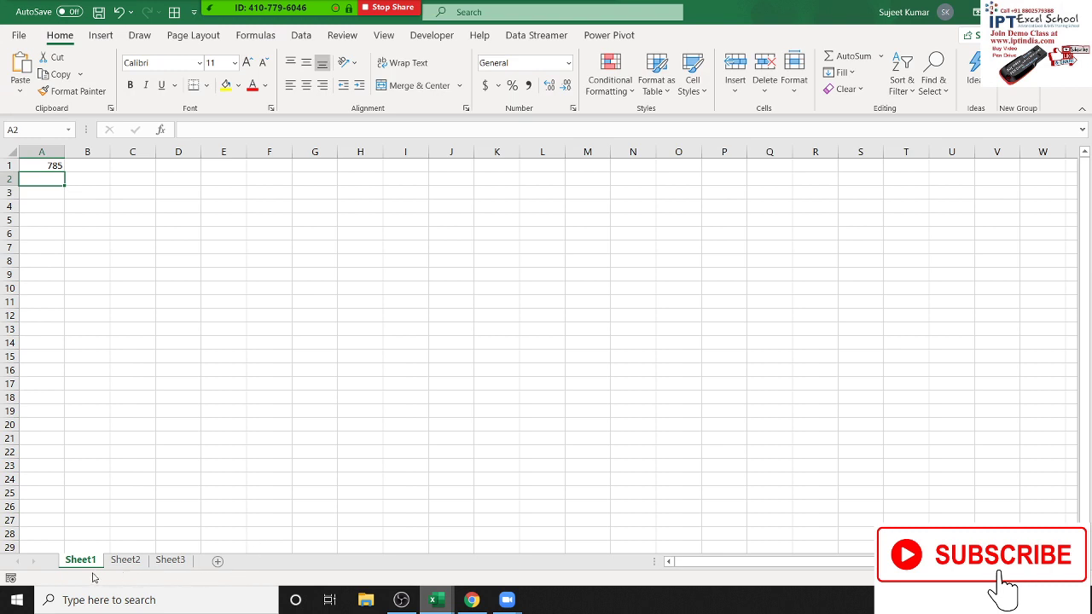
# - Show the Sheet1 tab's context menu, then go back to the VBA editor
pyautogui.rightClick(72, 562)
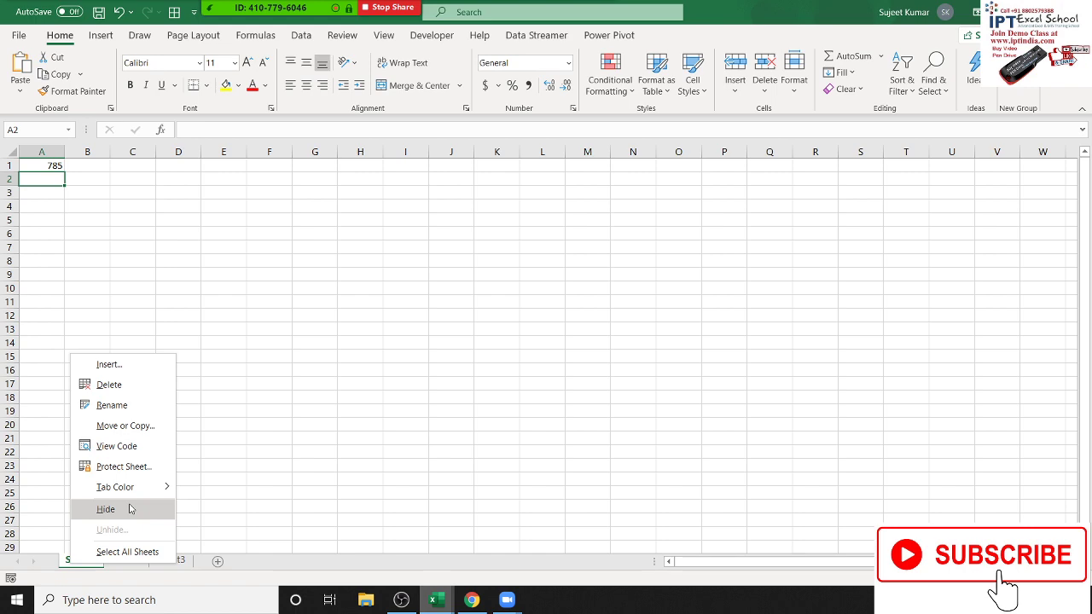
pyautogui.hotkey('alt', 'Tab')
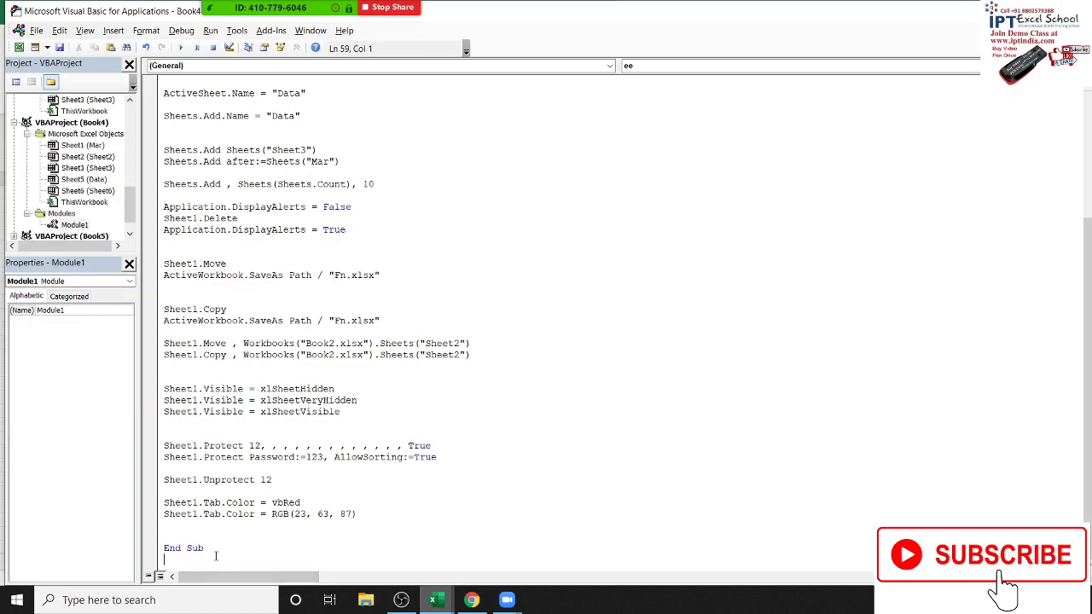
# - Add a new Sub rr() declaration at the end of the module
pyautogui.hotkey('ctrl', 'End')
pyautogui.scroll(-5, 563, 324)
pyautogui.scroll(-5, 563, 324)
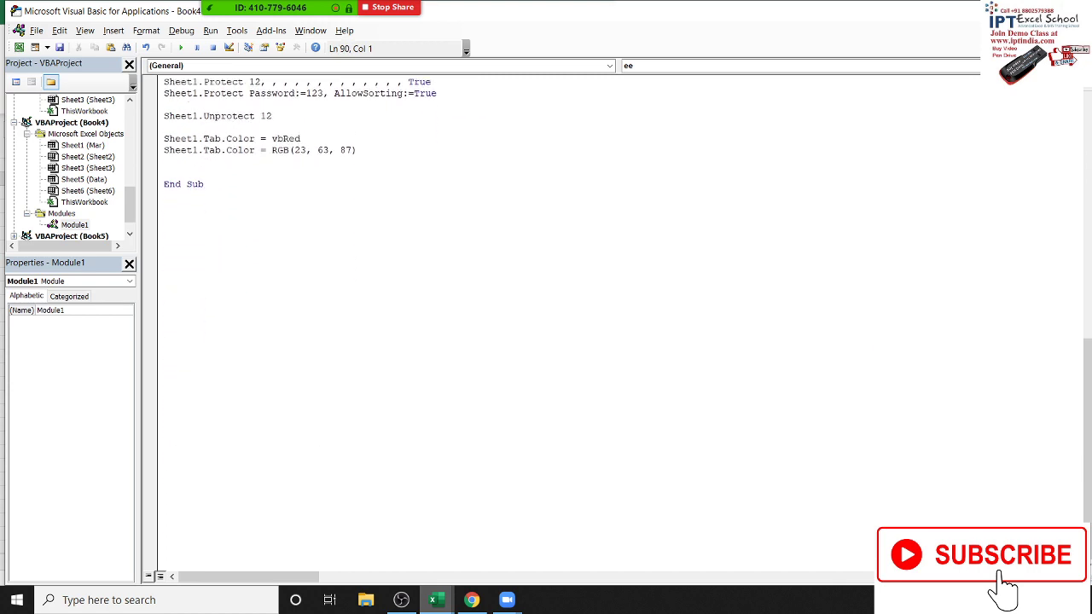
pyautogui.scroll(-1, 563, 324)
pyautogui.click(221, 202)
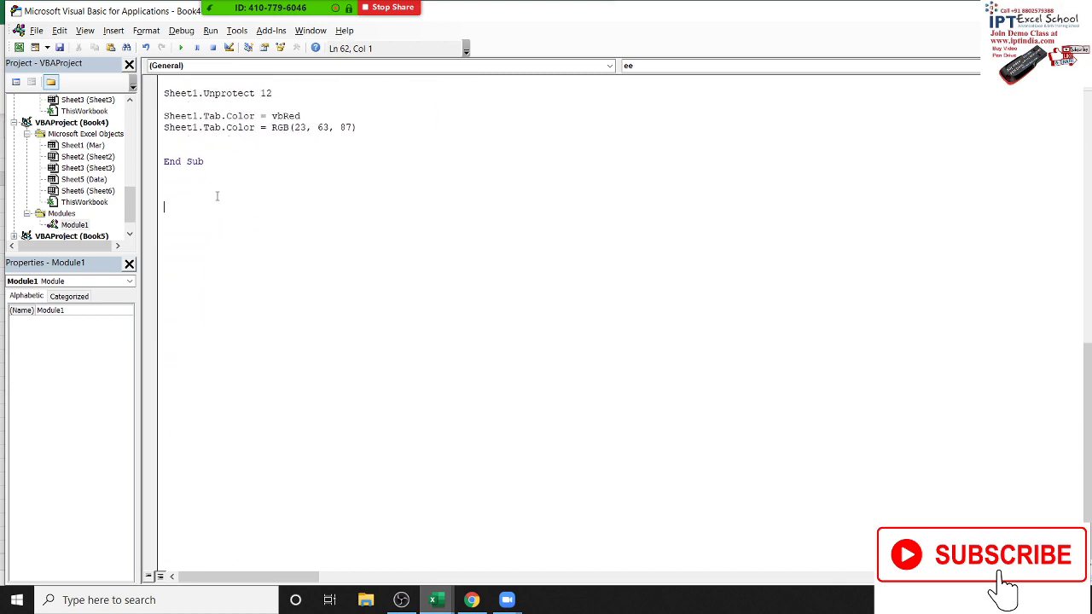
pyautogui.write('sub r')
pyautogui.write('r()')
pyautogui.press('Return')
pyautogui.press('Return')
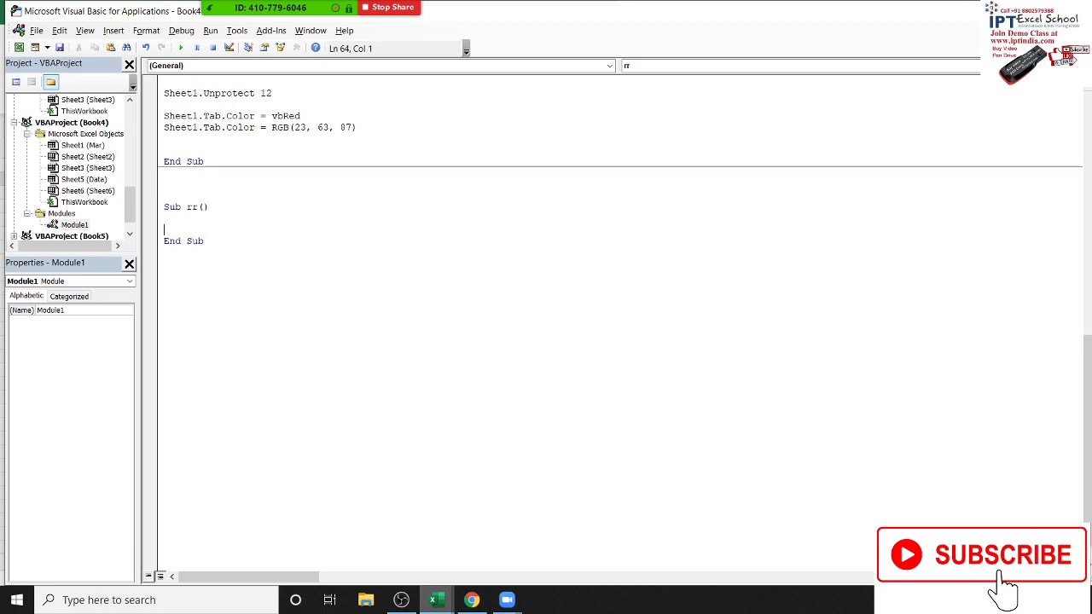
pyautogui.press('Return')
# - Delete the old lines from Sheet1 through ActiveSheet and open a blank line inside rr
pyautogui.scroll(6, 653, 282)
pyautogui.scroll(1, 653, 282)
pyautogui.scroll(10, 654, 282)
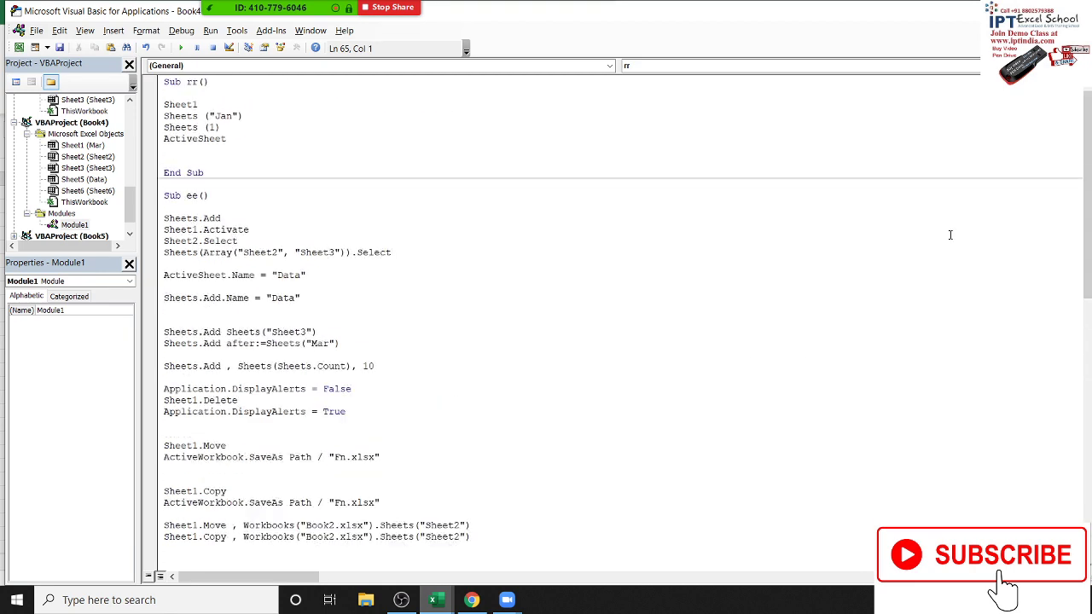
pyautogui.click(162, 15)
pyautogui.moveTo(226, 138); pyautogui.dragTo(164, 93)
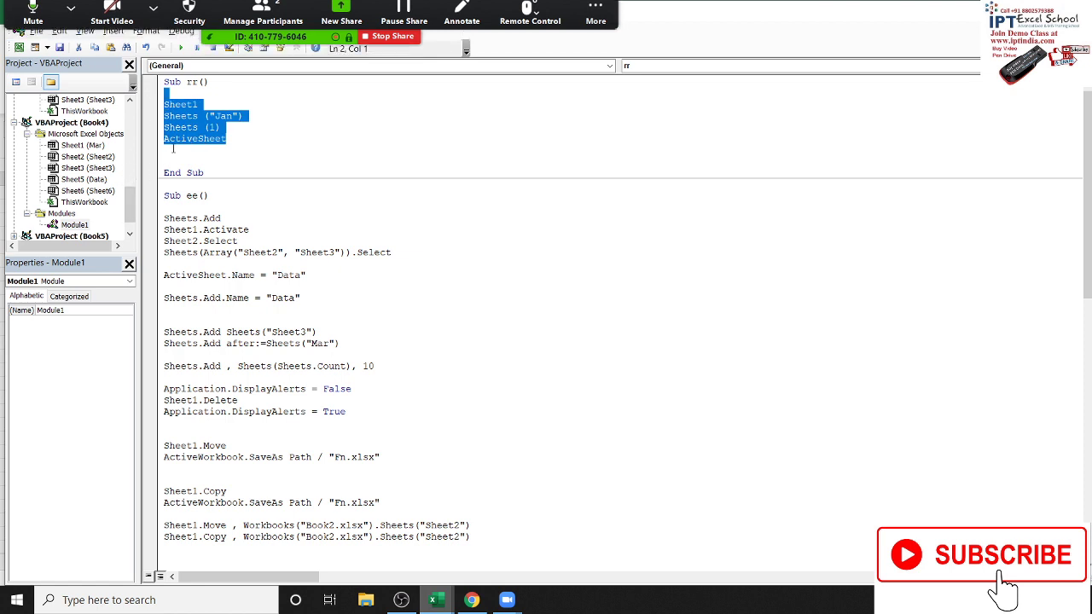
pyautogui.press('Delete')
pyautogui.scroll(-3, 180, 193)
pyautogui.scroll(-9, 180, 193)
pyautogui.scroll(-6, 180, 193)
pyautogui.click(173, 206)
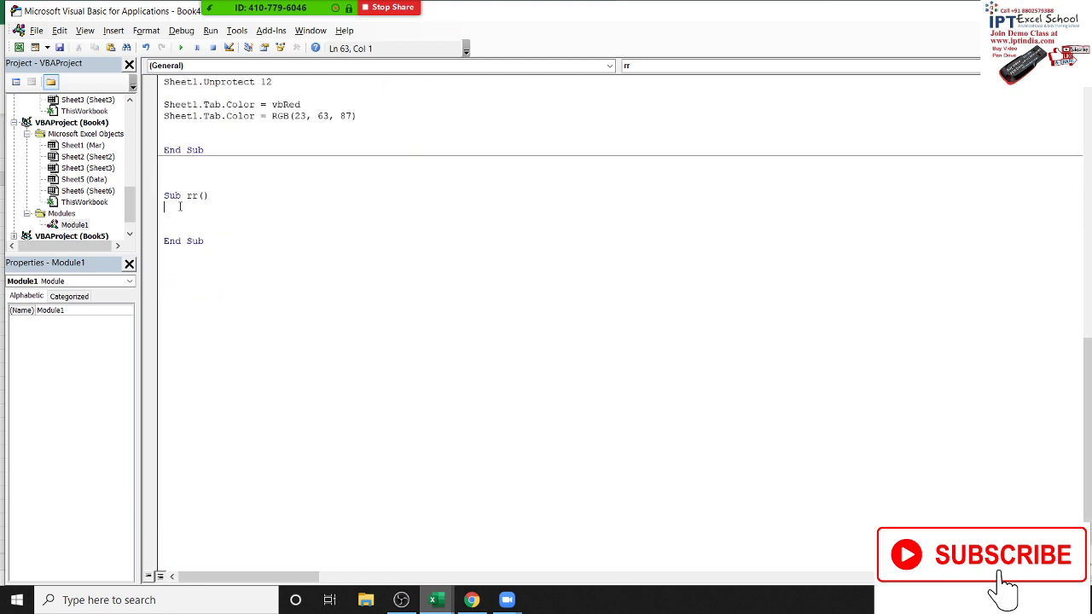
pyautogui.press('Return')
# - Write Range("A1").Select and Cells(1, 1).Select as the body of Sub rr
pyautogui.hotkey('alt', 'F11')
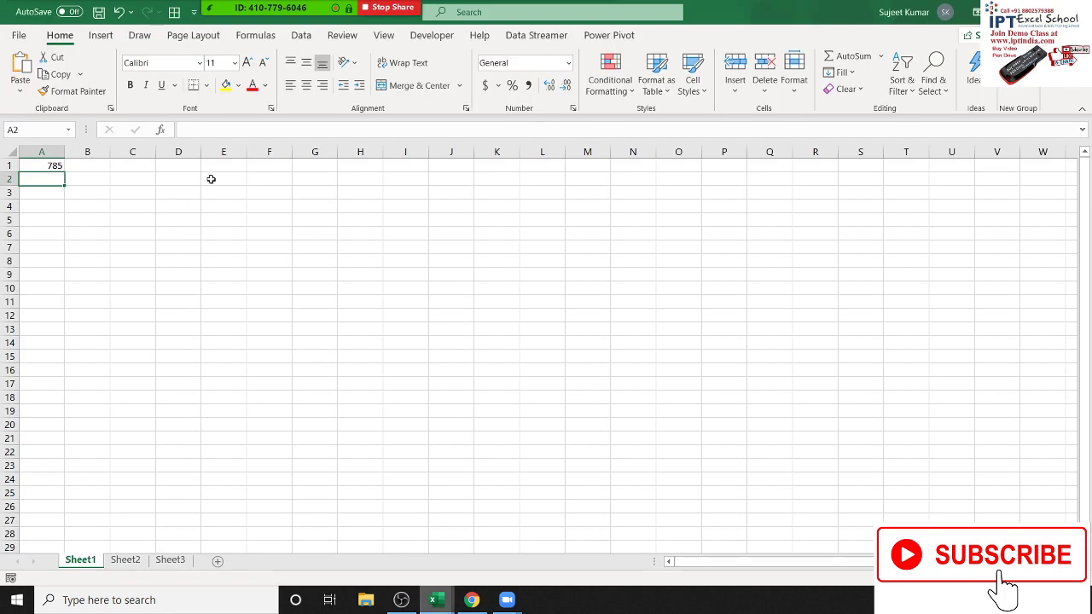
pyautogui.click(215, 168)
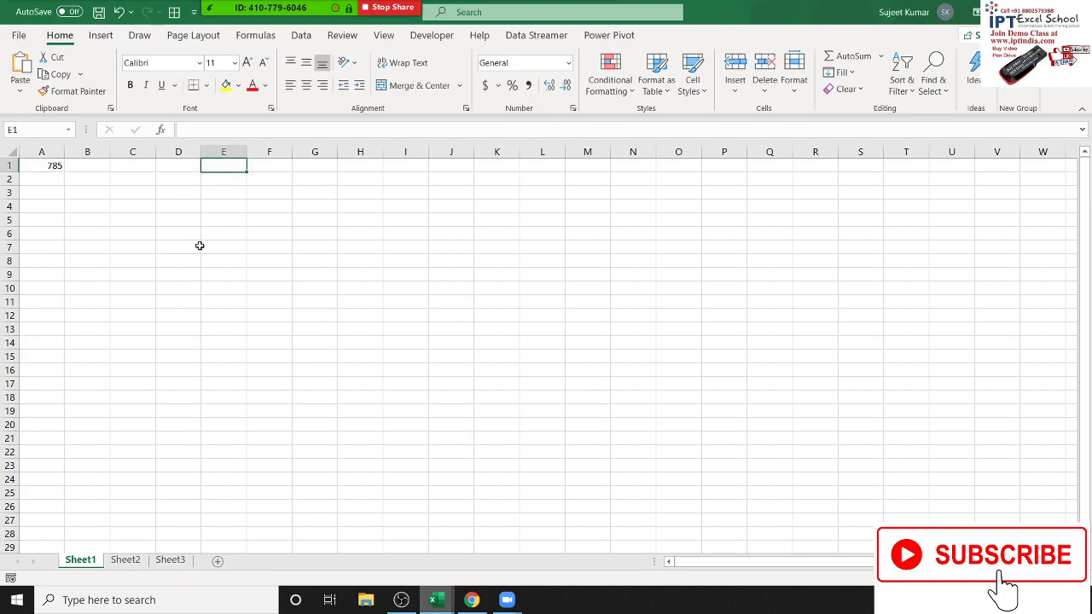
pyautogui.hotkey('alt', 'F11')
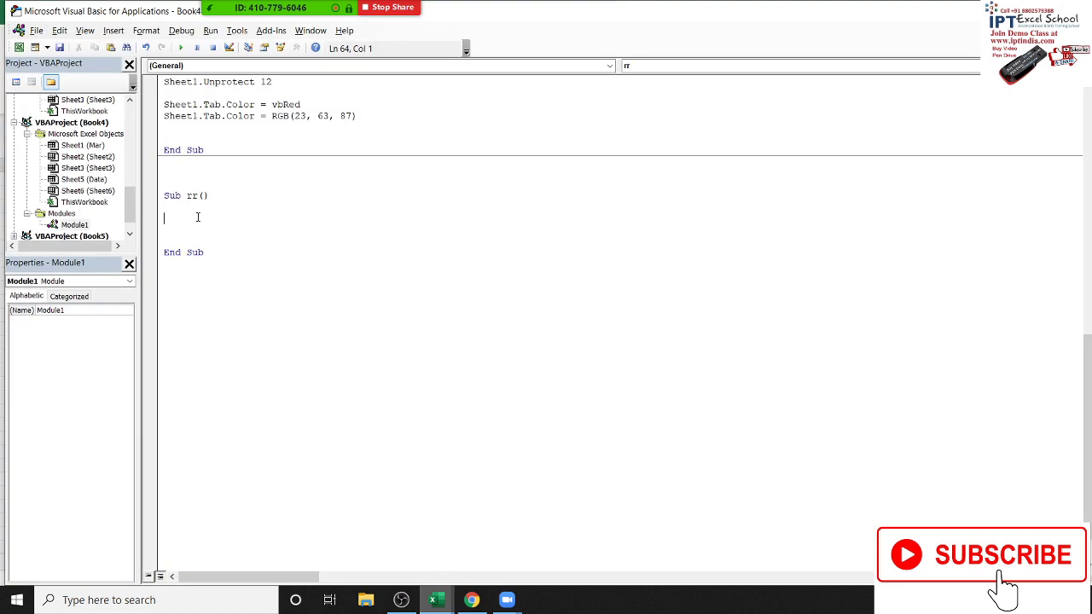
pyautogui.write('range')
pyautogui.write('("A1')
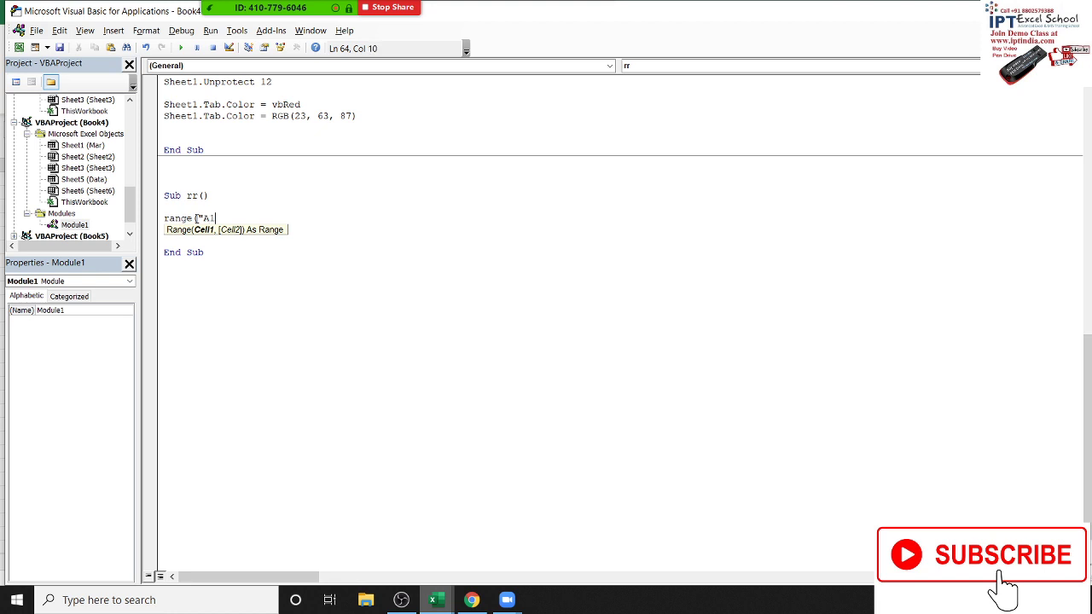
pyautogui.write('")')
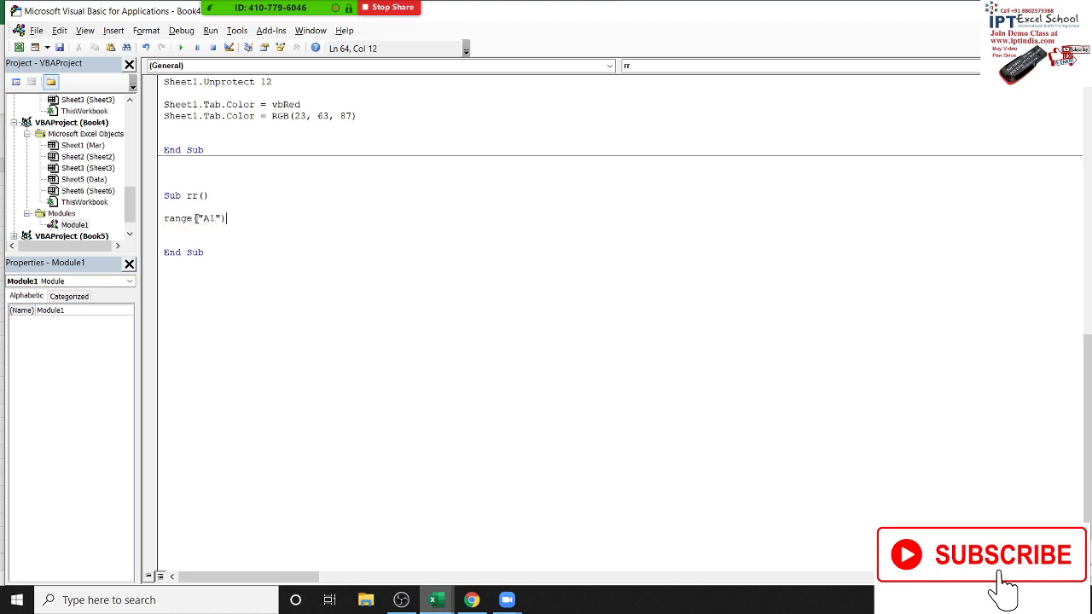
pyautogui.write('.se')
pyautogui.press('Return')
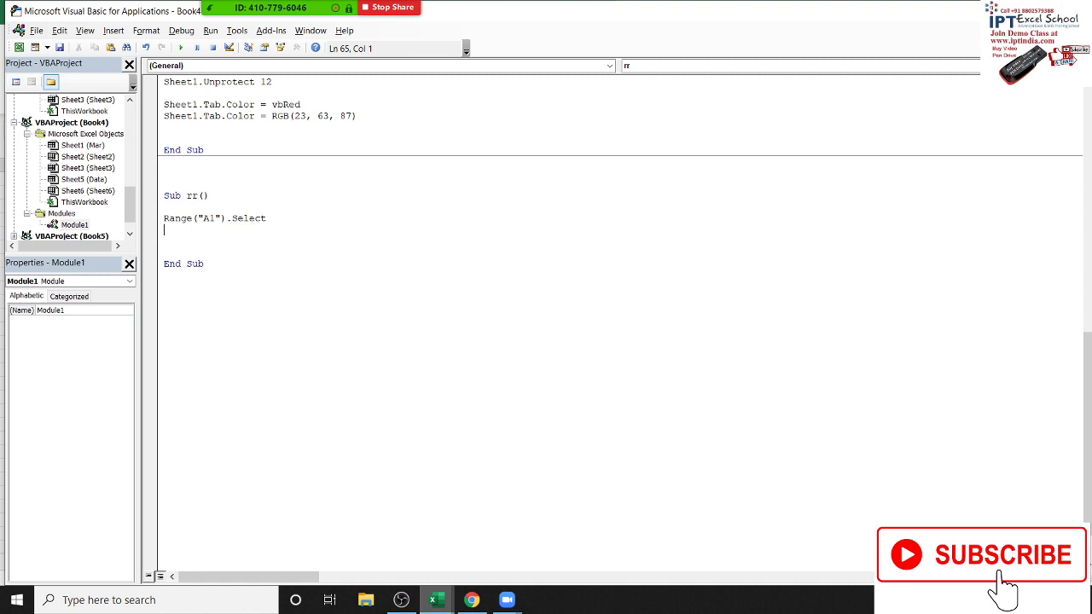
pyautogui.write('cells')
pyautogui.write('(1,')
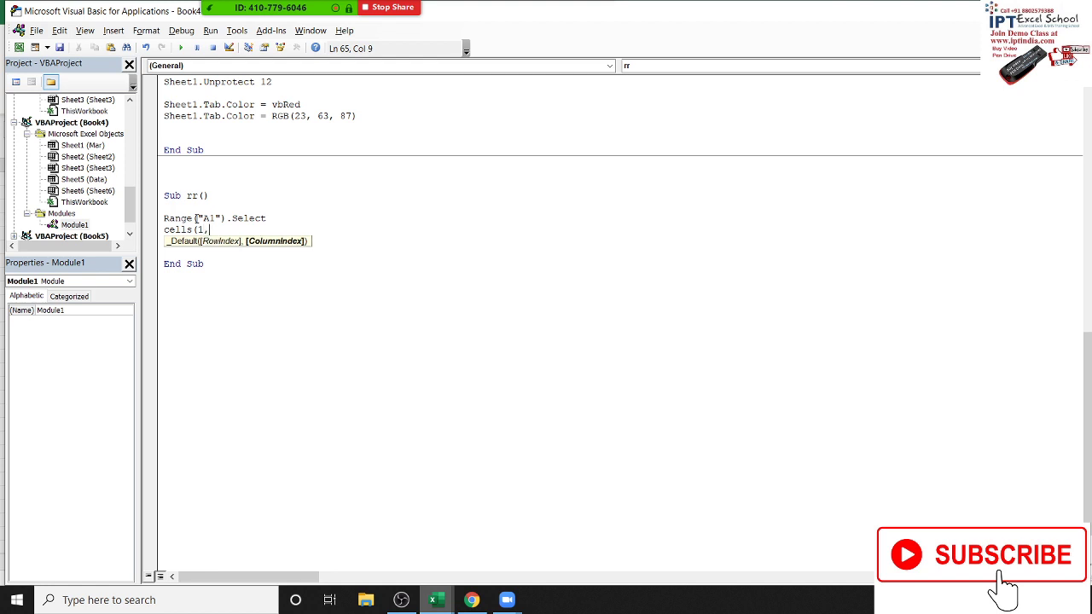
pyautogui.write('1).se')
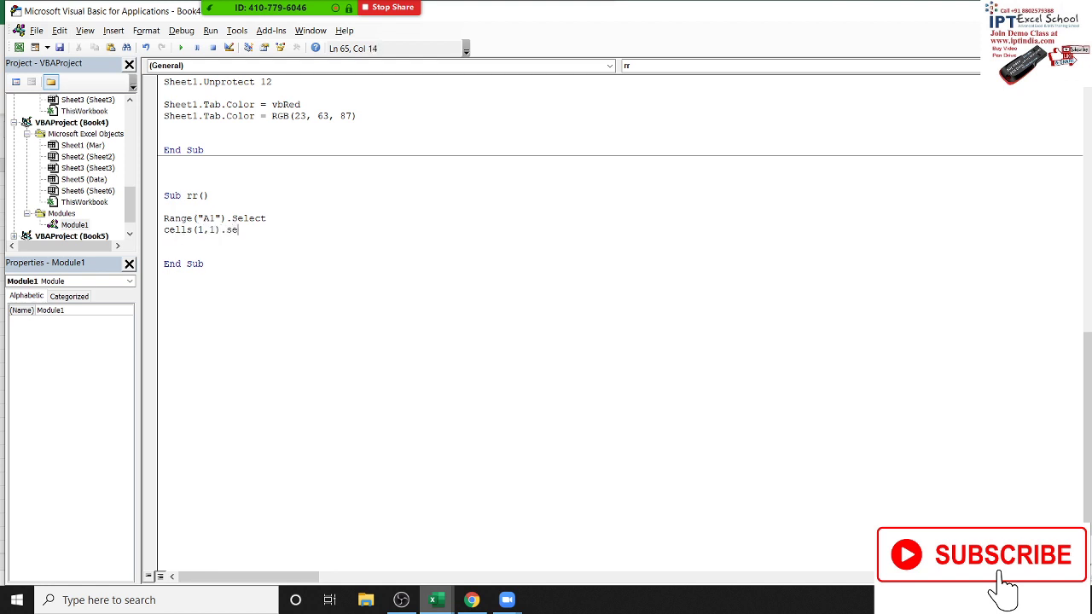
pyautogui.write('lect')
pyautogui.press('Return')
# - Highlight the Cells(1, 1) line and the A1 address, then view the worksheet
pyautogui.click(164, 230)
pyautogui.hotkey('shift', 'Down')
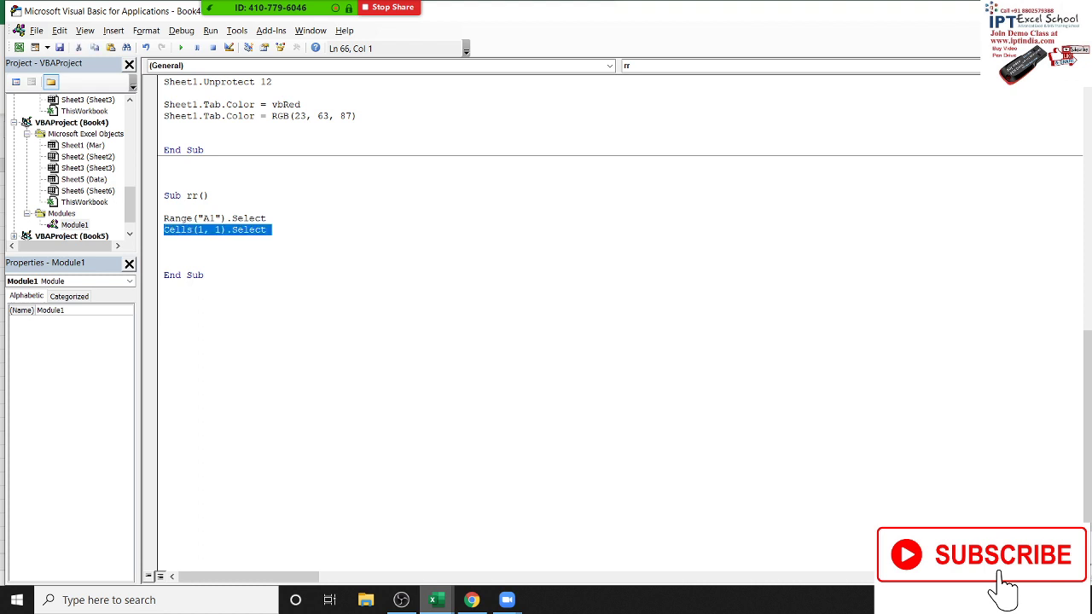
pyautogui.press('Down')
pyautogui.press('Down')
pyautogui.press('Up')
pyautogui.press('Up')
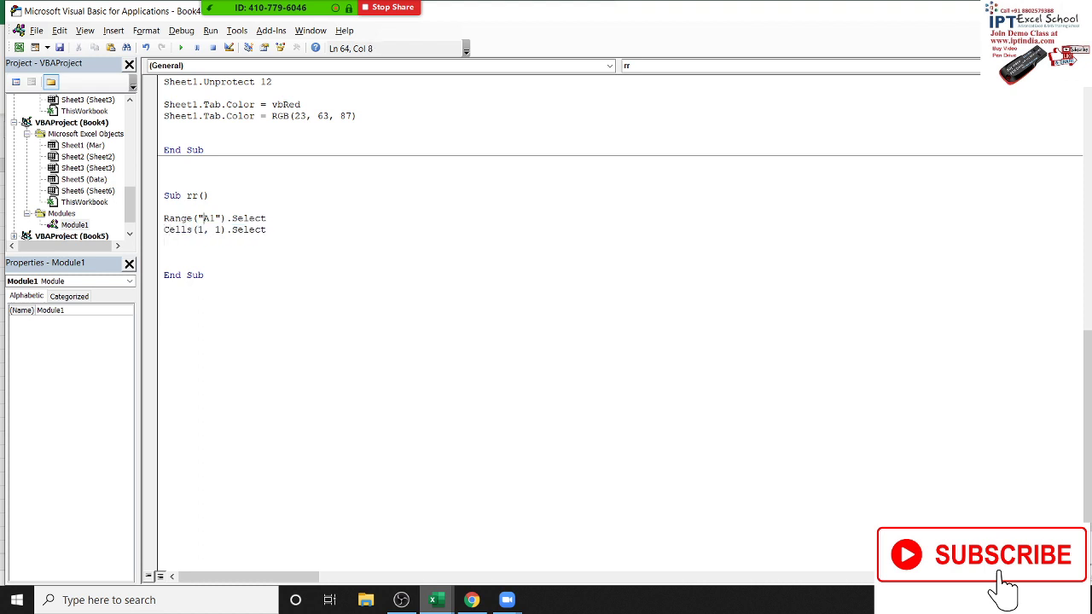
pyautogui.moveTo(203, 219); pyautogui.dragTo(215, 218)
pyautogui.hotkey('alt', 'F11')
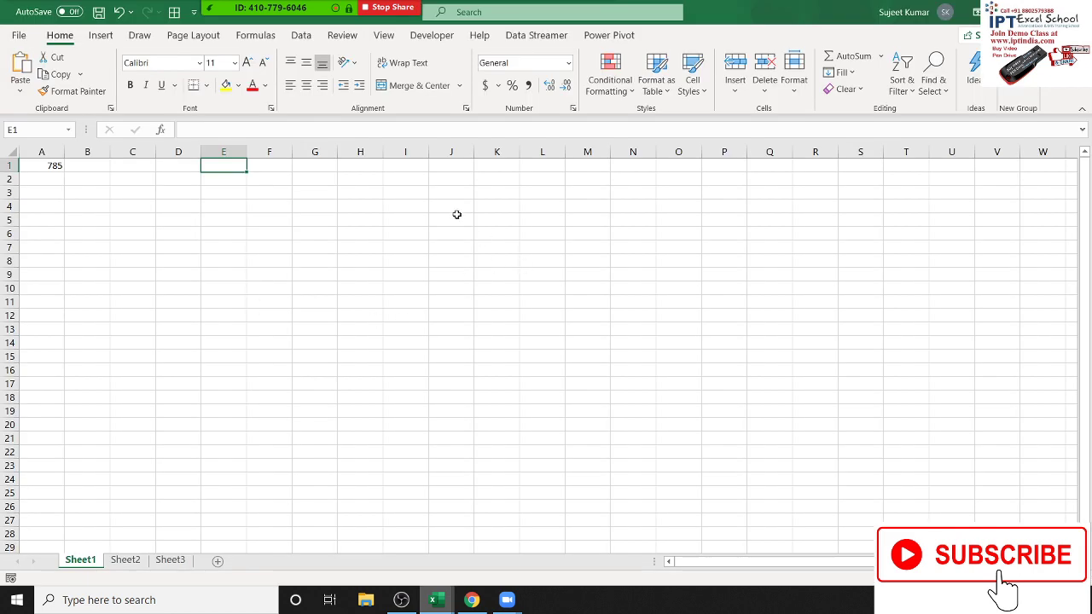
# - Change Range("A1") to Range("K15") and Cells(1, 1) to Cells(14, 5) in Sub rr
pyautogui.click(511, 358)
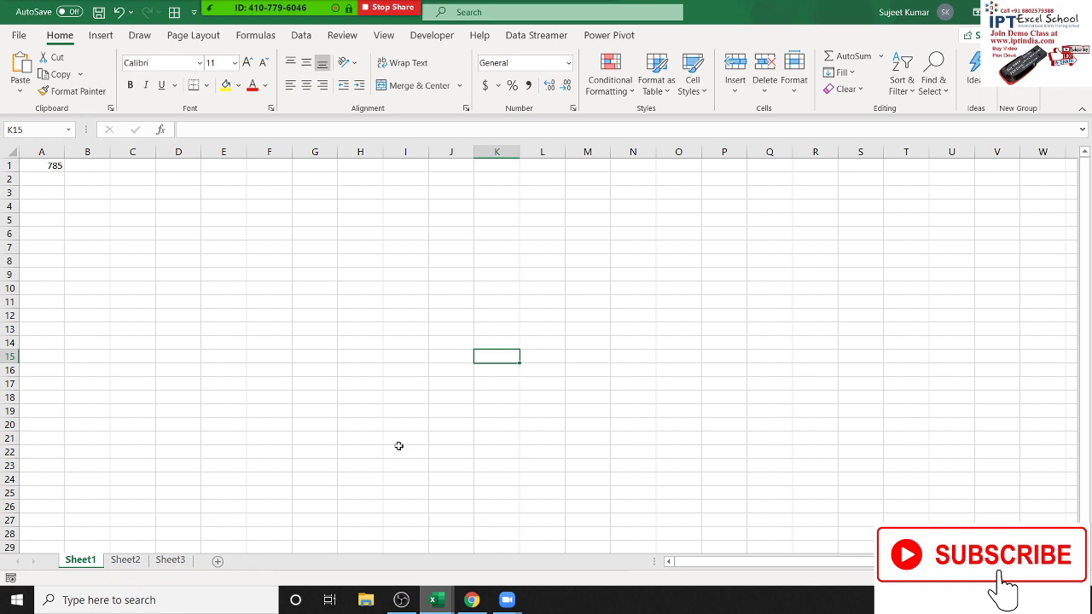
pyautogui.hotkey('alt', 'F11')
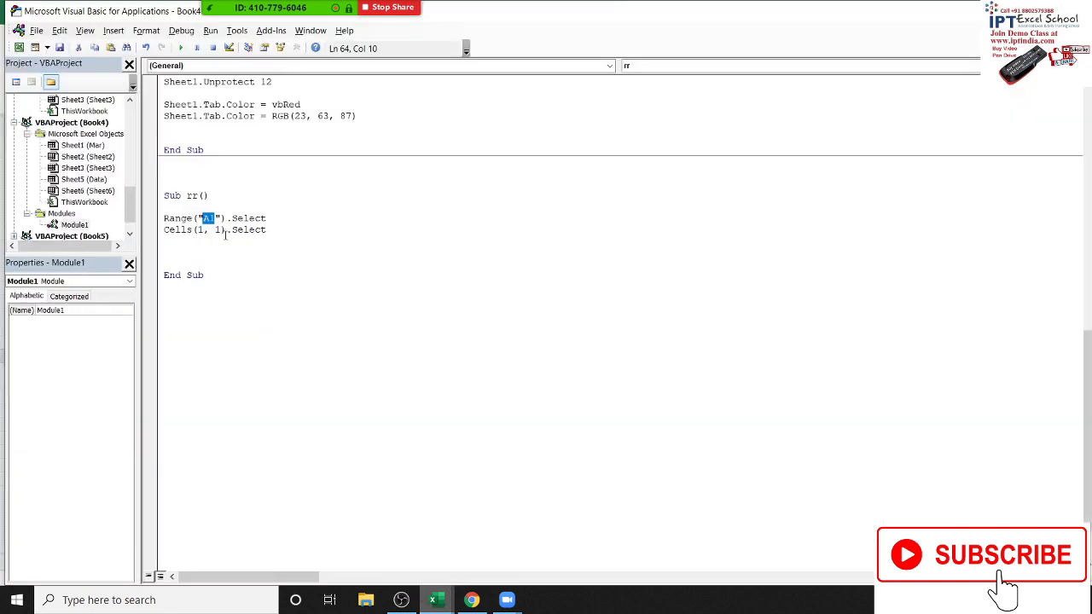
pyautogui.write('K15')
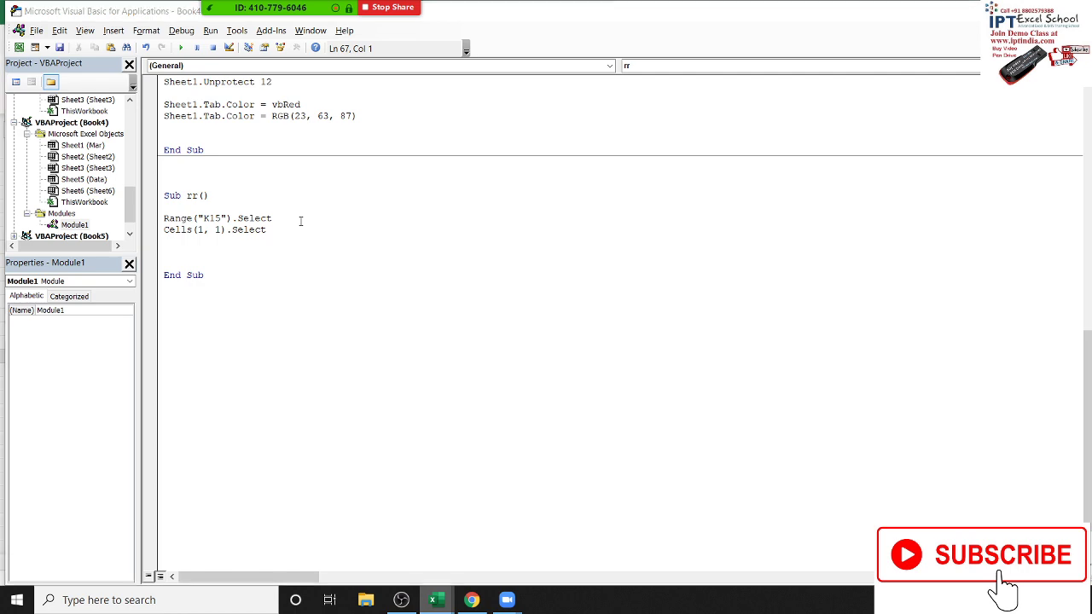
pyautogui.hotkey('alt', 'F11')
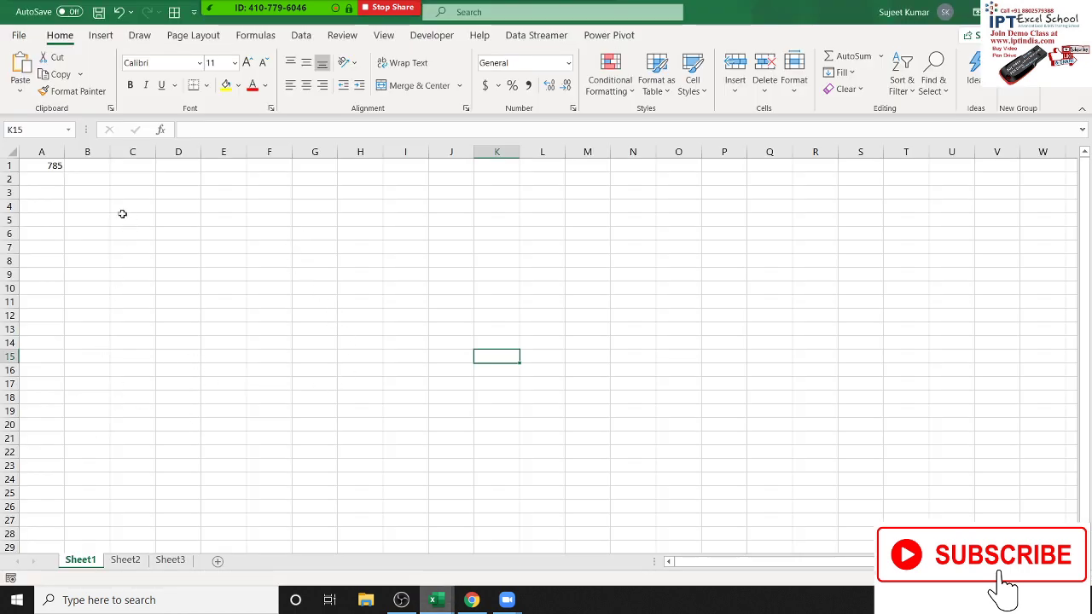
pyautogui.click(267, 152)
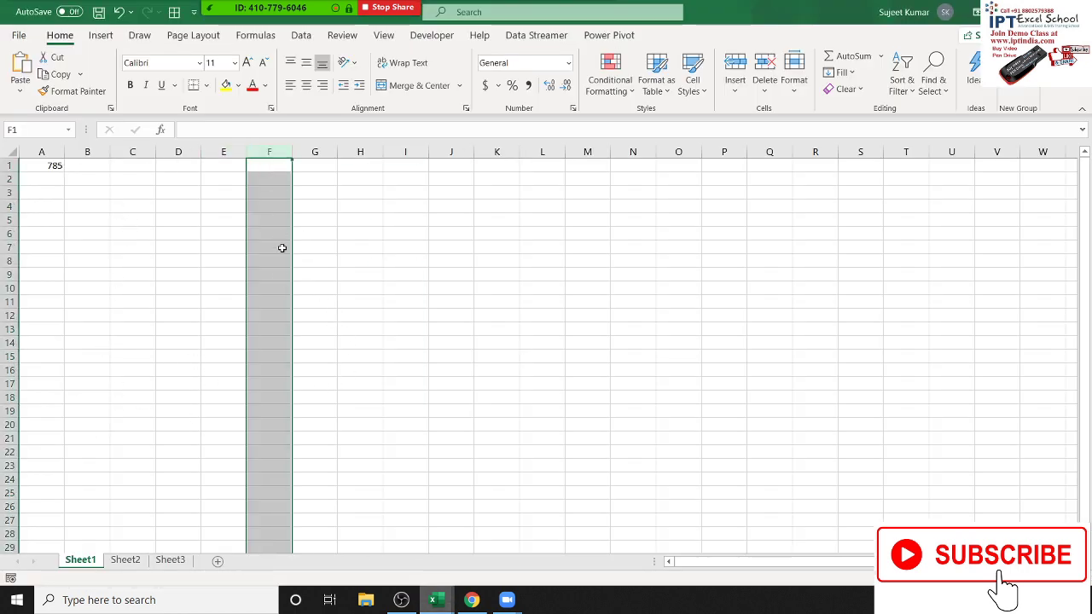
pyautogui.click(271, 343)
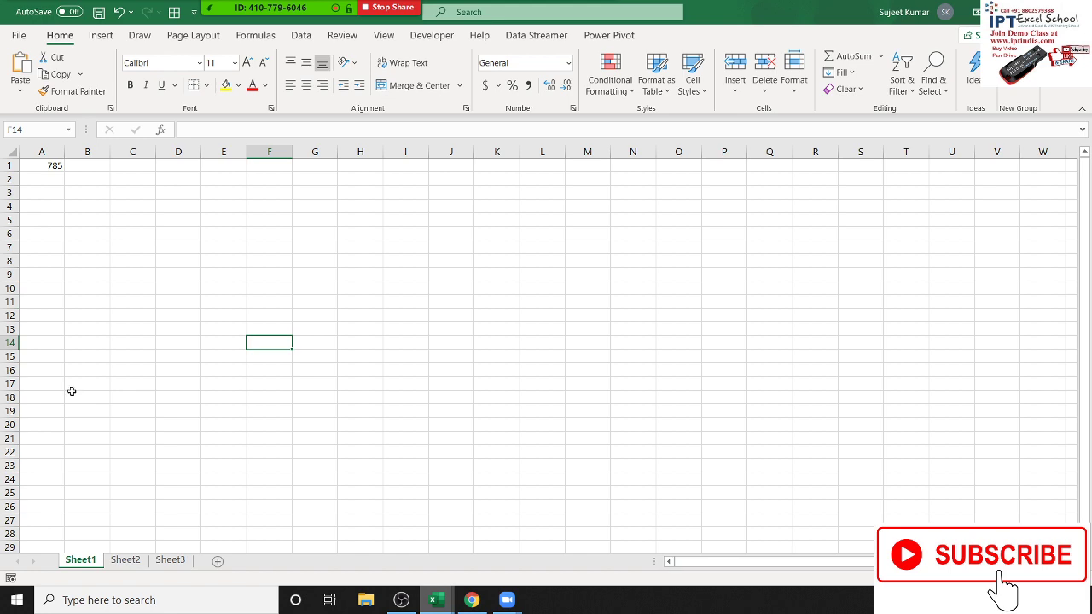
pyautogui.hotkey('alt', 'F11')
pyautogui.click(201, 231)
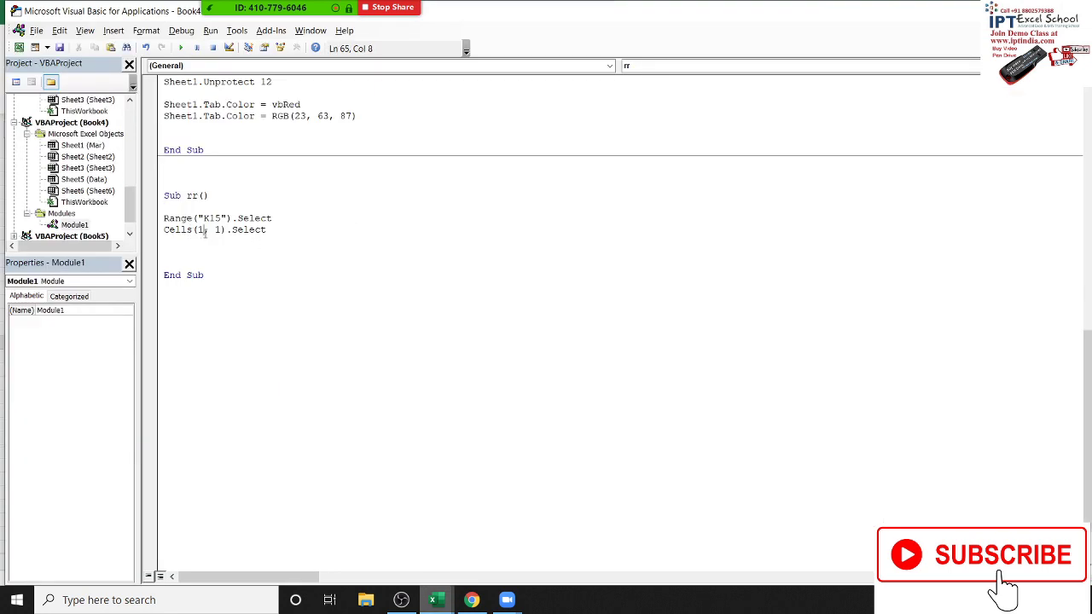
pyautogui.write('4')
pyautogui.doubleClick(223, 230)
pyautogui.write('5')
# - Highlight both select statements and the K15 address in Sub rr
pyautogui.rightClick(221, 230)
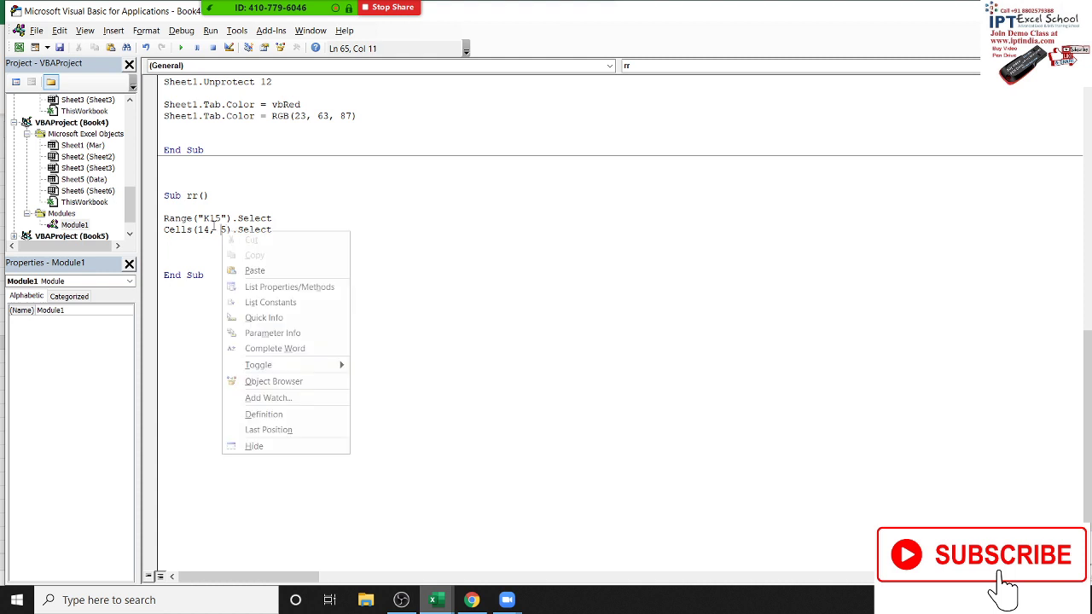
pyautogui.click(182, 252)
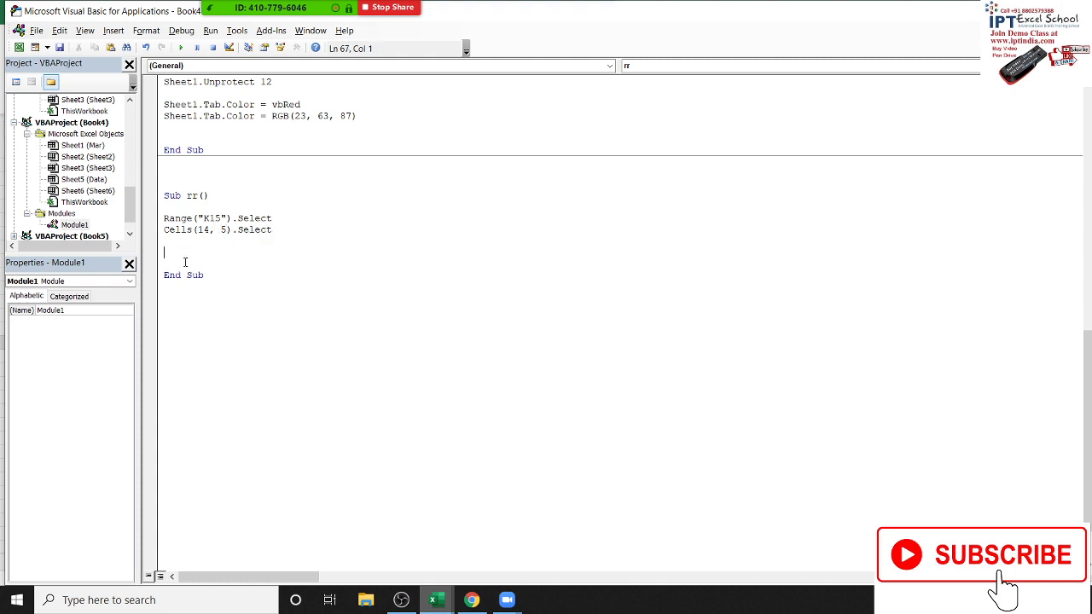
pyautogui.click(167, 231)
pyautogui.click(165, 230)
pyautogui.moveTo(250, 19)
pyautogui.moveTo(283, 232); pyautogui.dragTo(164, 220)
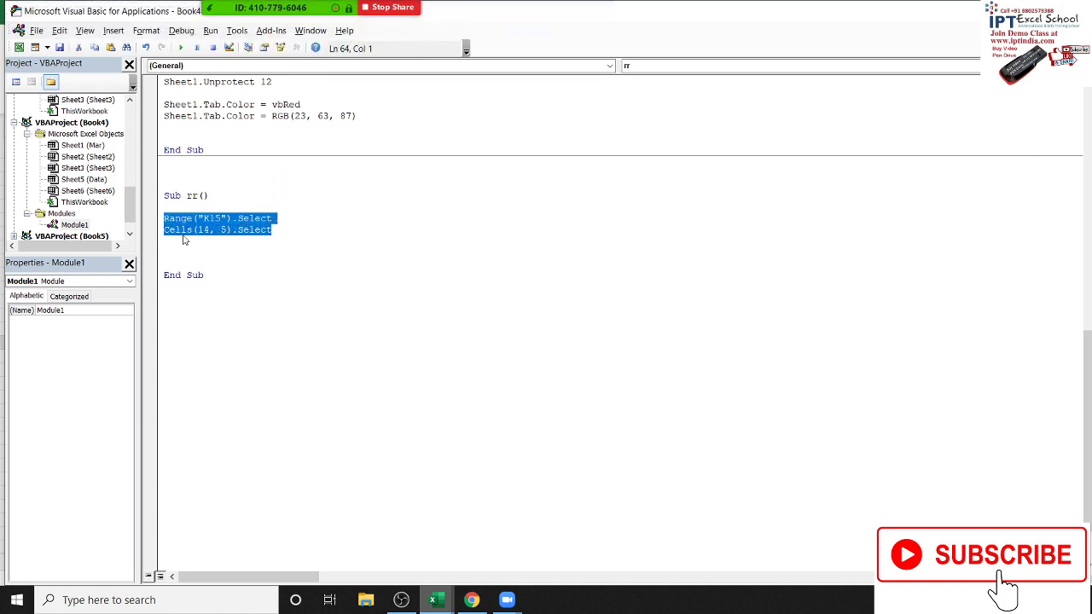
pyautogui.click(183, 240)
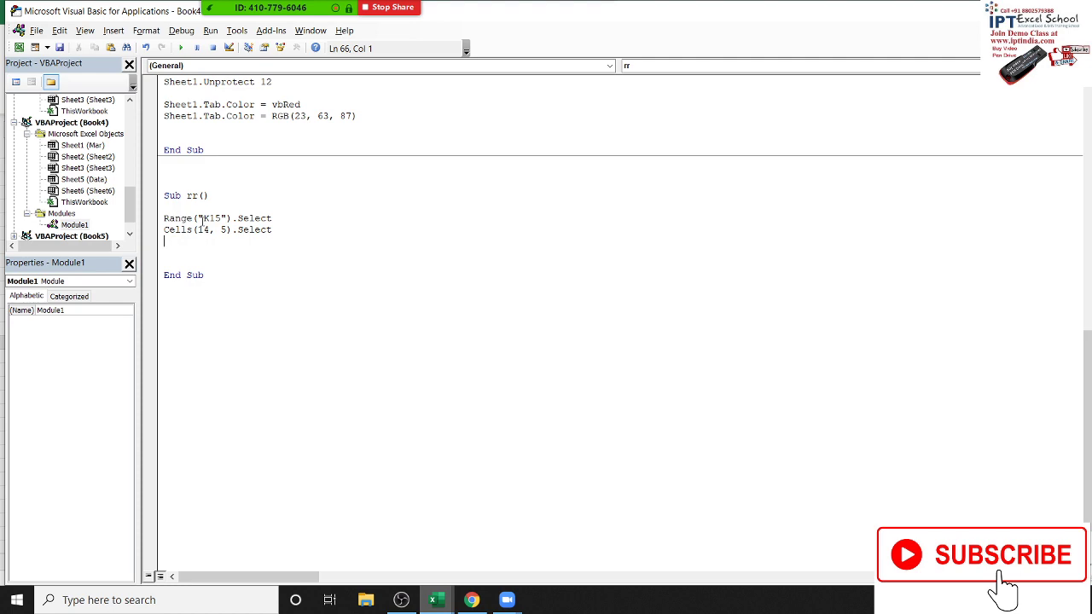
pyautogui.doubleClick(210, 219)
# - Check cells K14 and K15 on the worksheet, then clear the 785 from A1
pyautogui.hotkey('alt', 'F11')
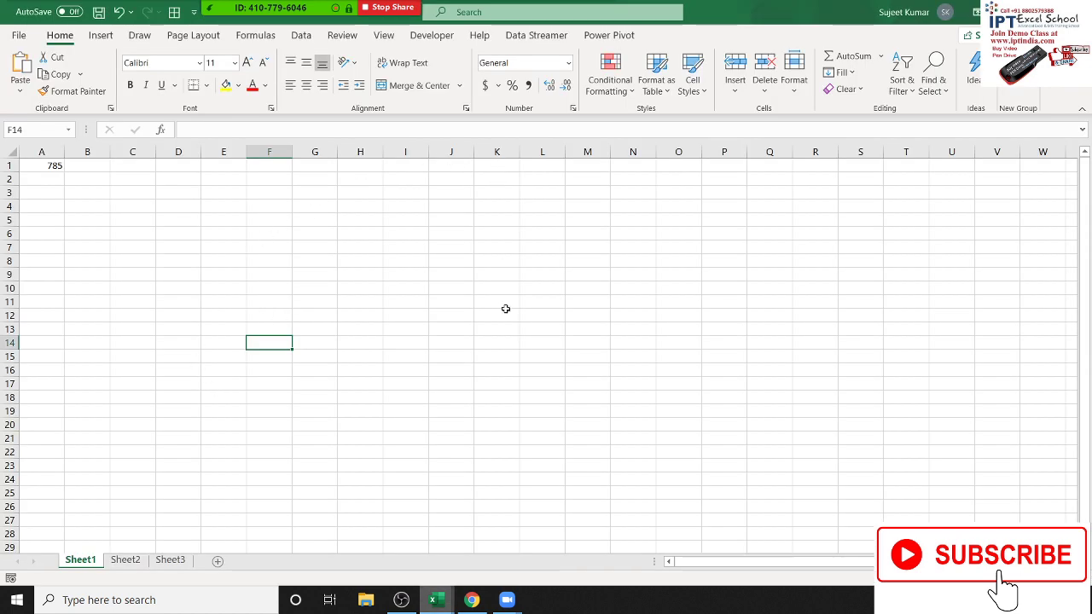
pyautogui.click(505, 343)
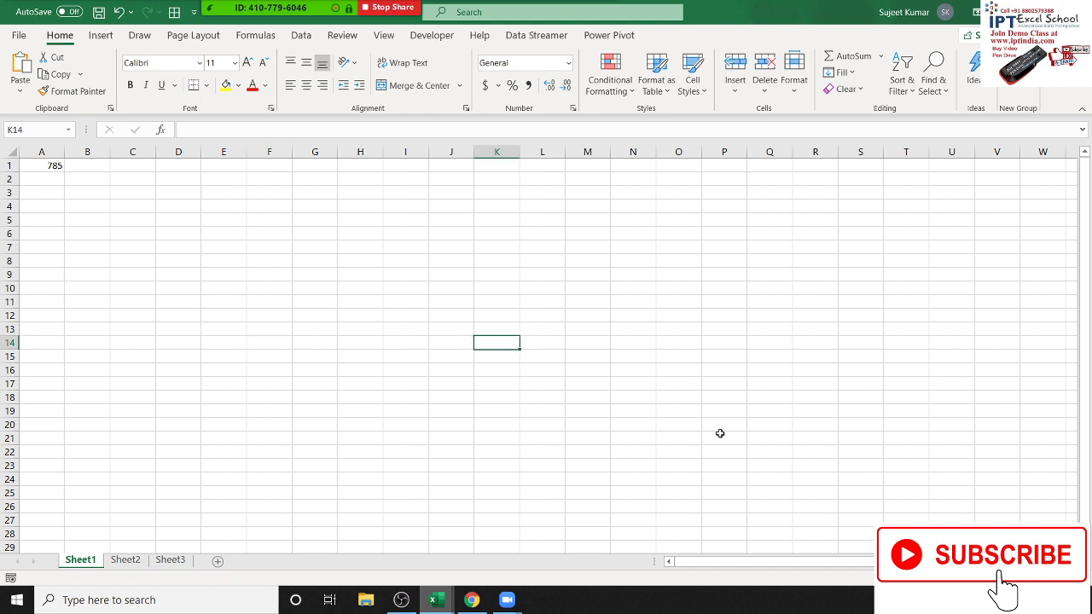
pyautogui.press('Down')
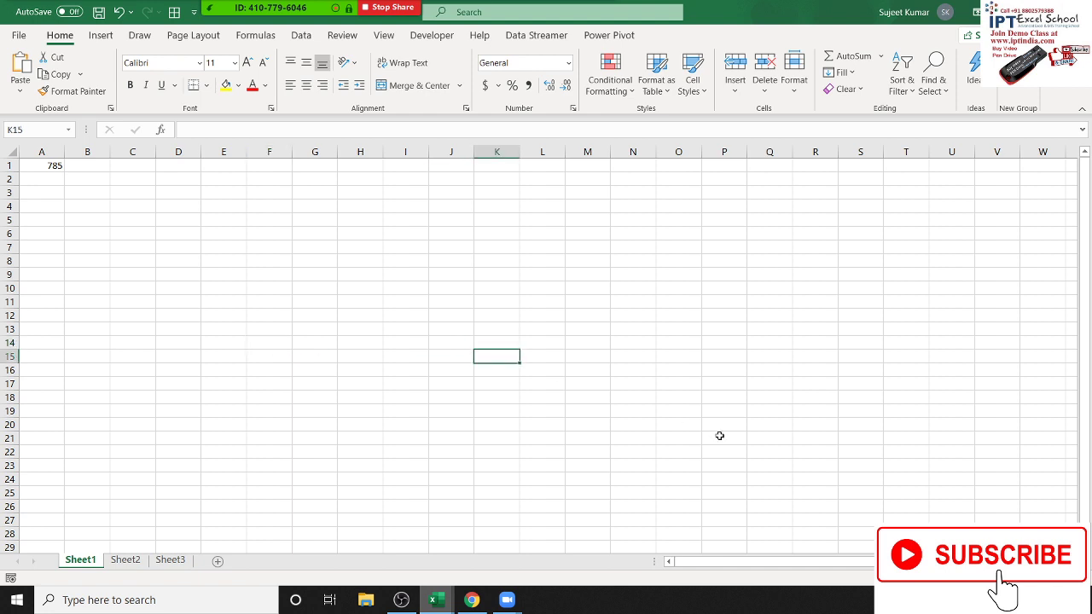
pyautogui.click(56, 165)
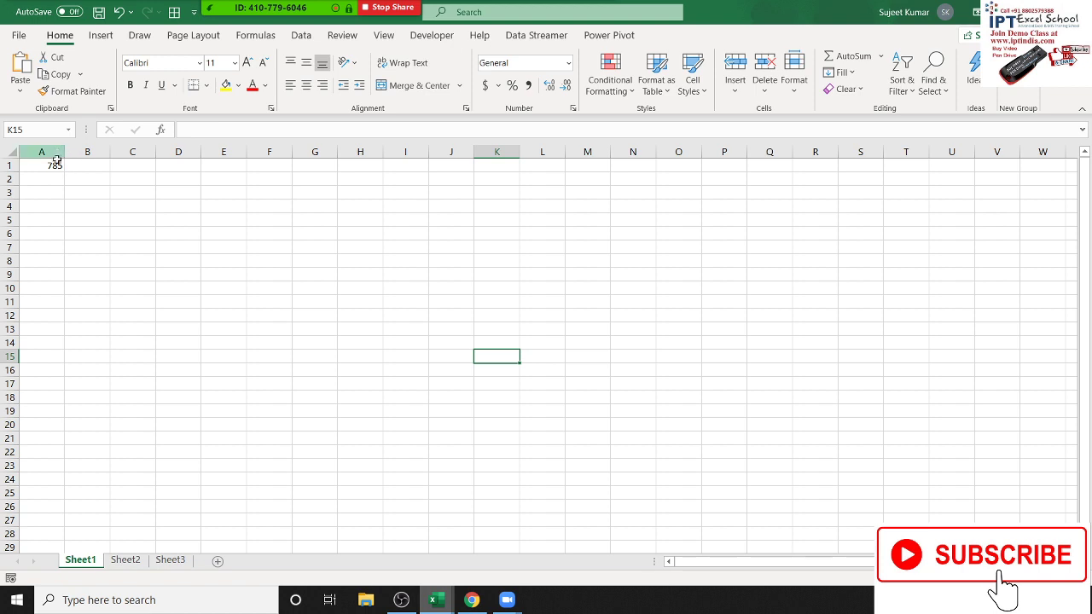
pyautogui.press('Delete')
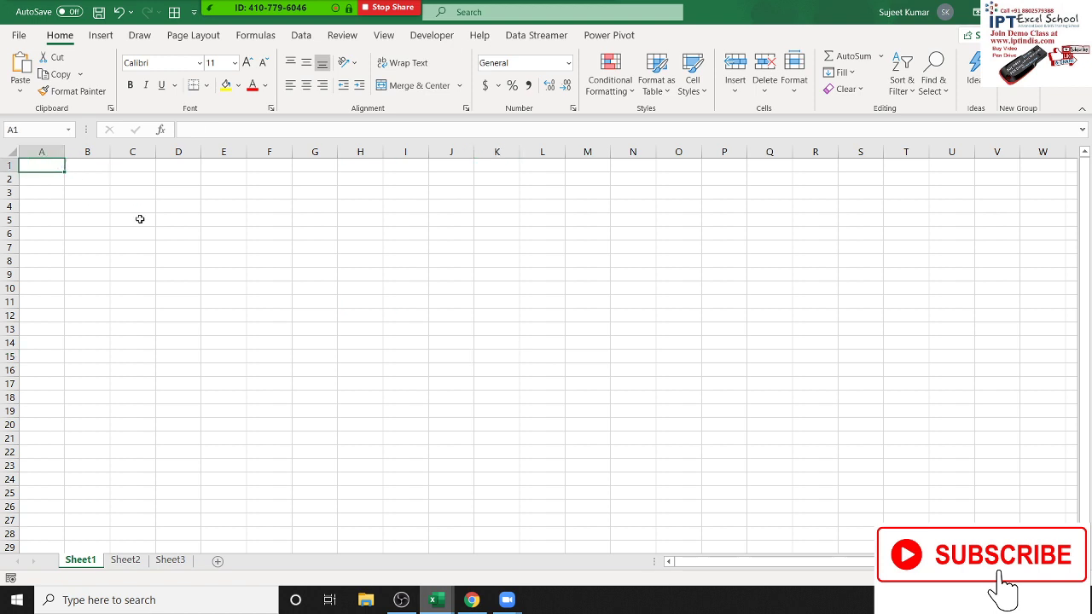
# - Enter Date in A1 and today's date 5/7/2020 in B1 using Ctrl+;, then return to the code
pyautogui.write('Date')
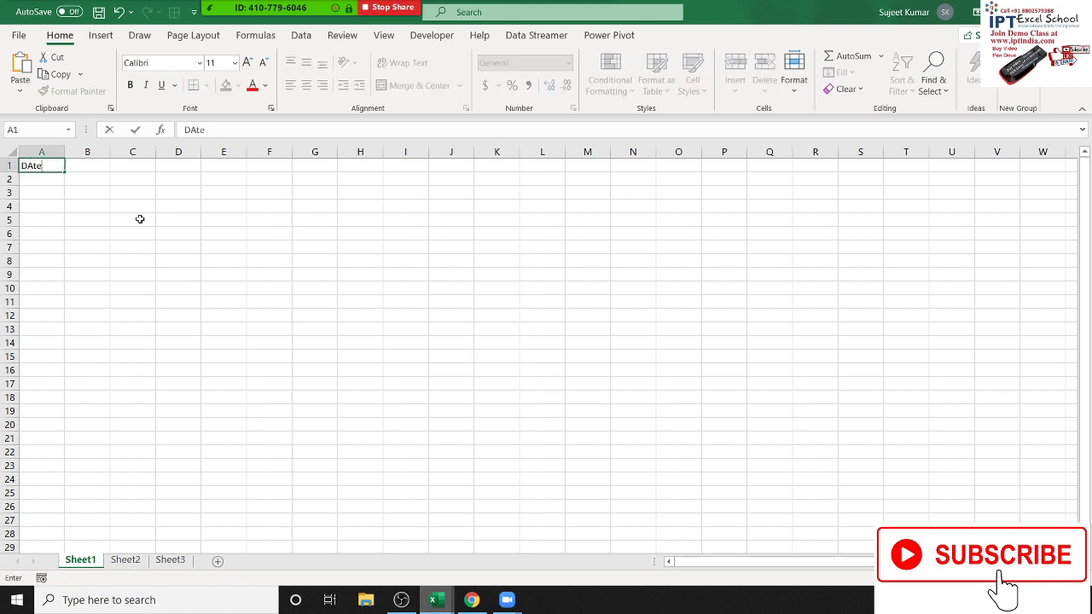
pyautogui.press('Tab')
pyautogui.hotkey('ctrl', ';')
pyautogui.press('Return')
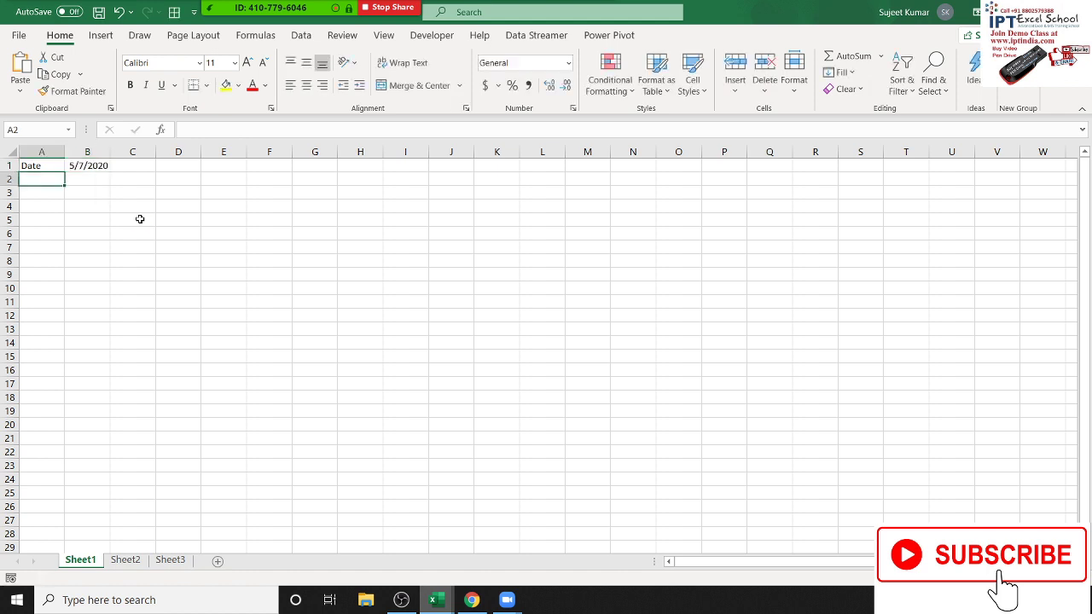
pyautogui.press('Up')
pyautogui.press('Right')
pyautogui.press('Left')
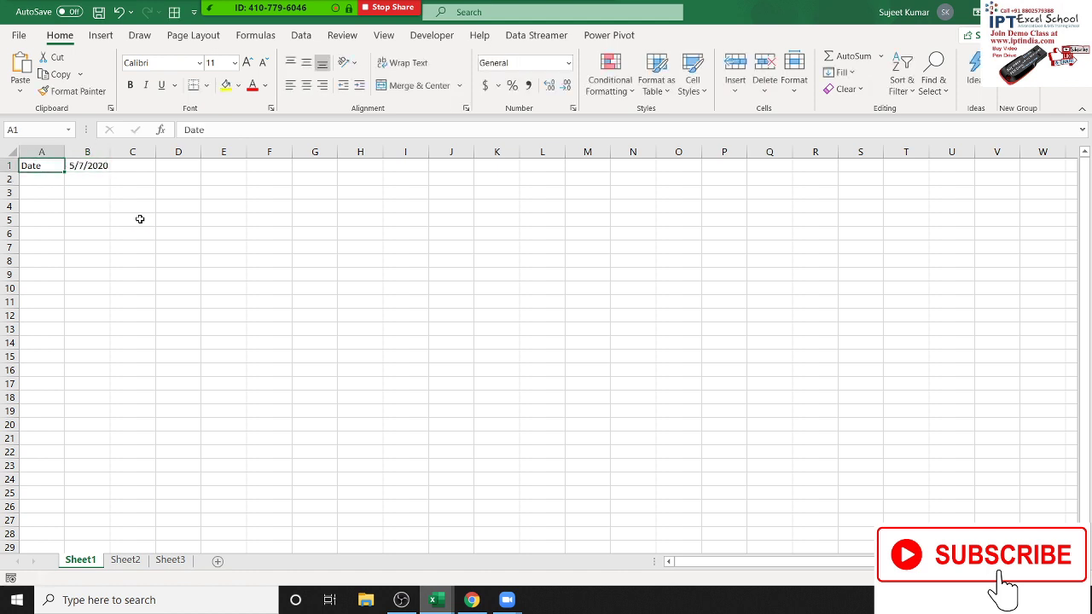
pyautogui.hotkey('alt', 'F11')
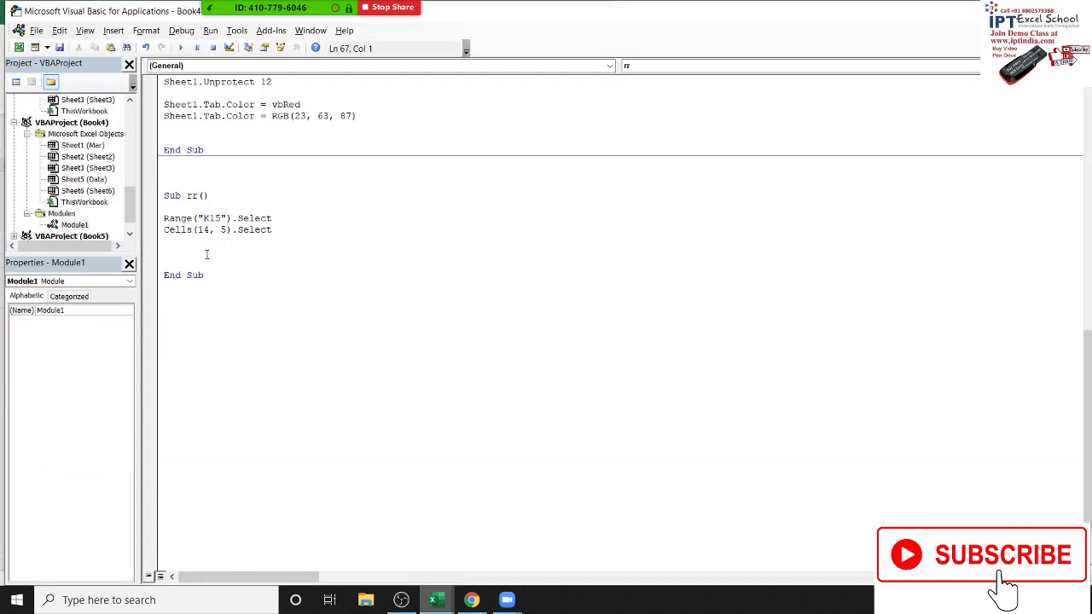
# - Add the line Range("A1").Value = "Date" to Sub rr
pyautogui.write('range(')
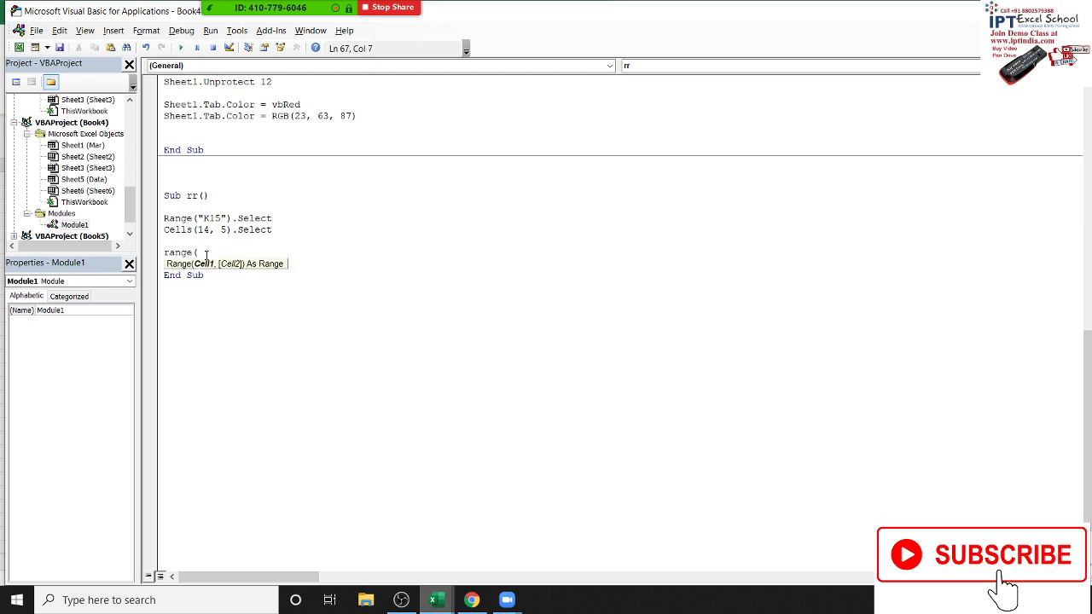
pyautogui.write('"A1")')
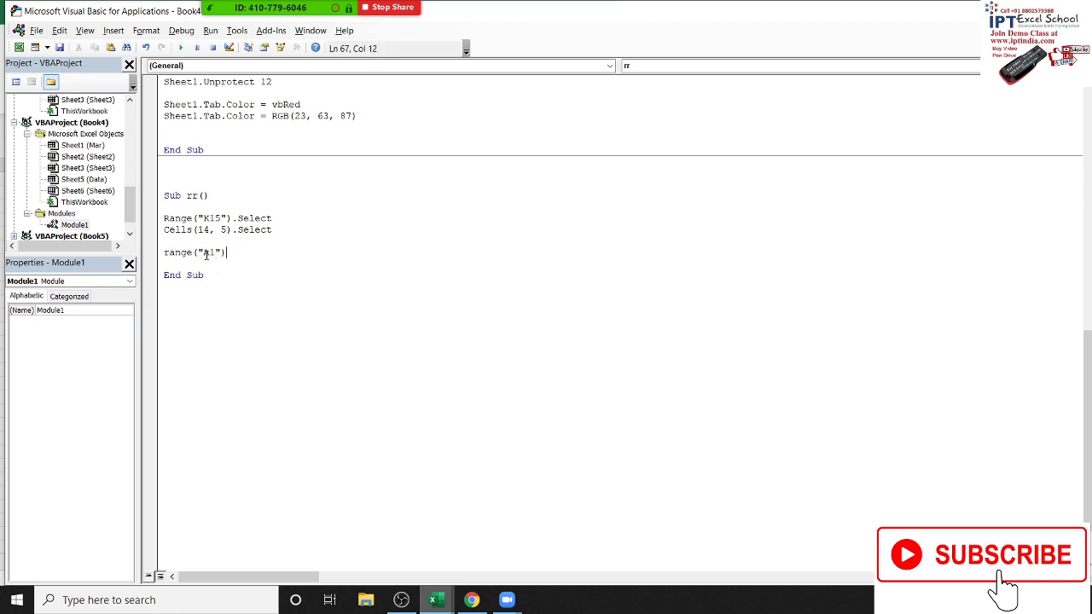
pyautogui.write('.select')
pyautogui.press('Return')
pyautogui.press('BackSpace')
pyautogui.press('BackSpace')
pyautogui.press('BackSpace')
pyautogui.press('BackSpace')
pyautogui.press('BackSpace')
pyautogui.press('BackSpace')
pyautogui.press('BackSpace')
pyautogui.press('BackSpace')
pyautogui.write('.v')
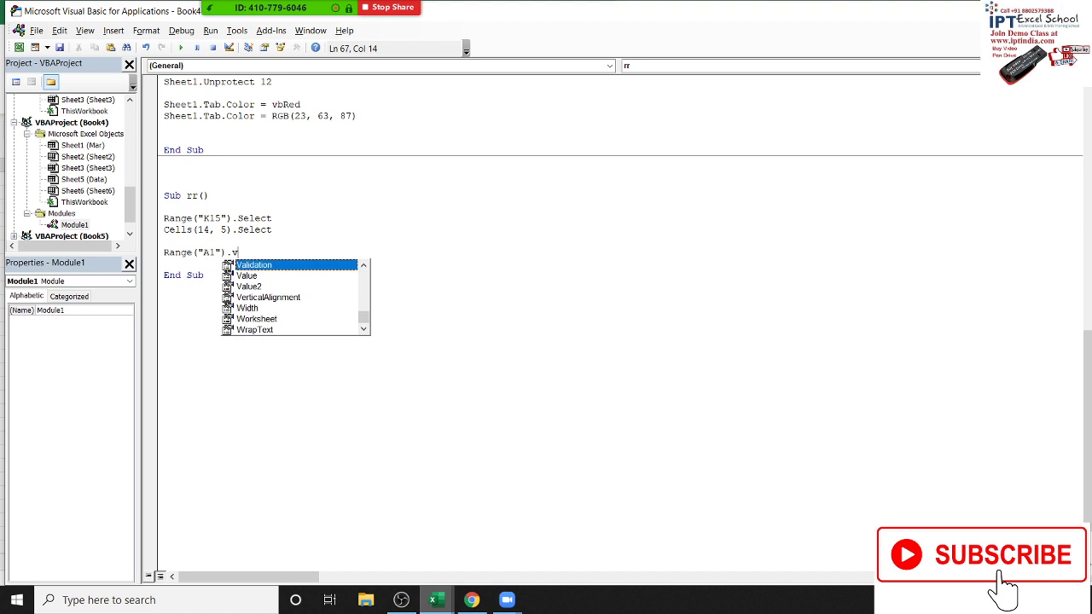
pyautogui.write('alu')
pyautogui.press('Tab')
pyautogui.write('= ')
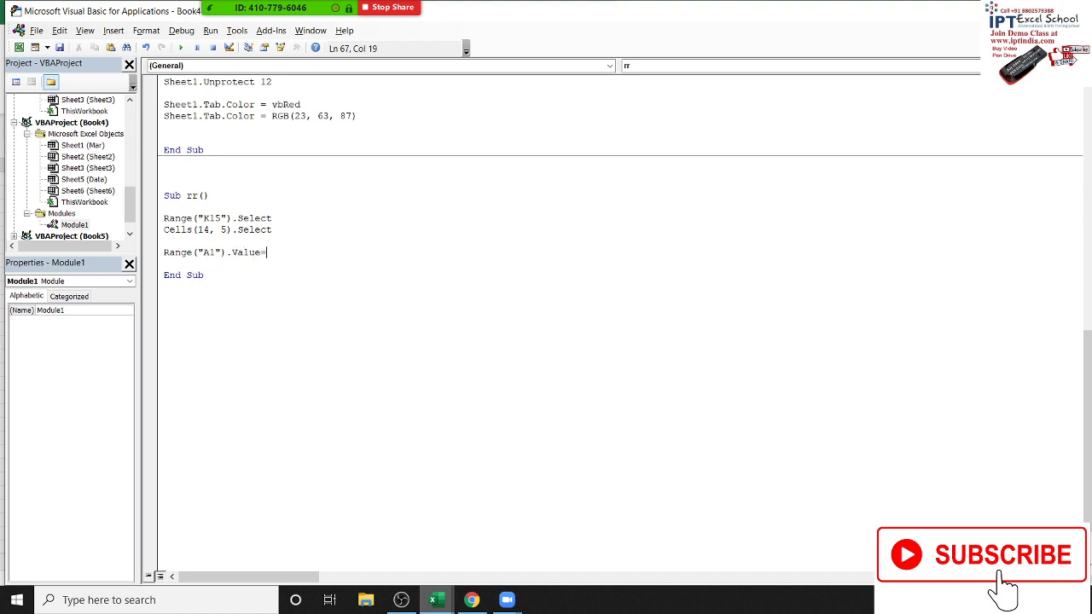
pyautogui.write('"Date"')
pyautogui.press('Return')
# - Highlight the Range("A1"), Range and K15 references, then select F10 in Excel
pyautogui.click(230, 253)
pyautogui.moveTo(231, 252); pyautogui.dragTo(164, 252)
pyautogui.click(230, 253)
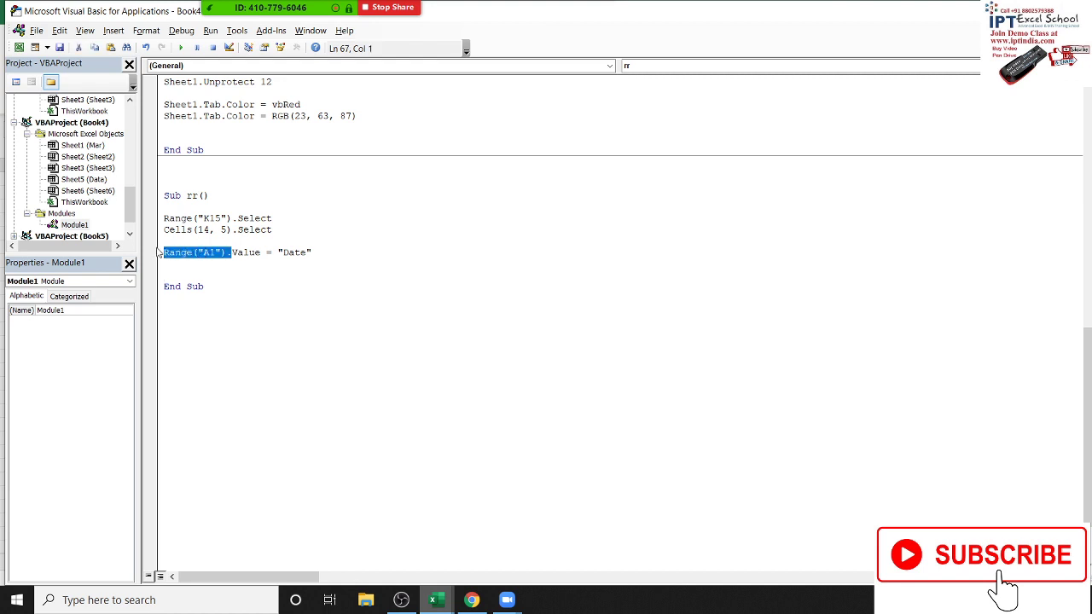
pyautogui.doubleClick(168, 220)
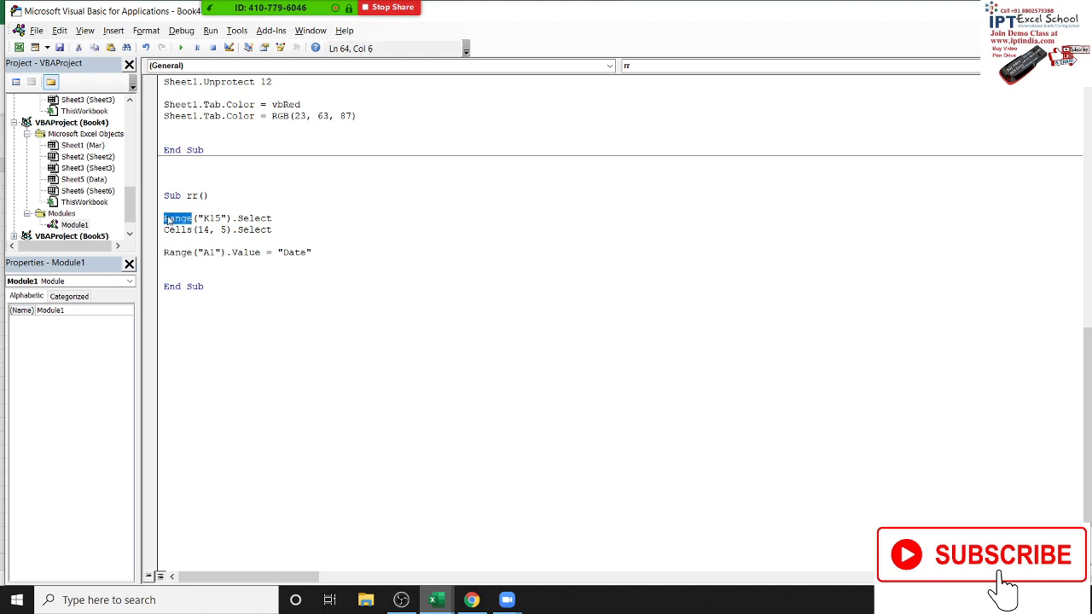
pyautogui.doubleClick(212, 218)
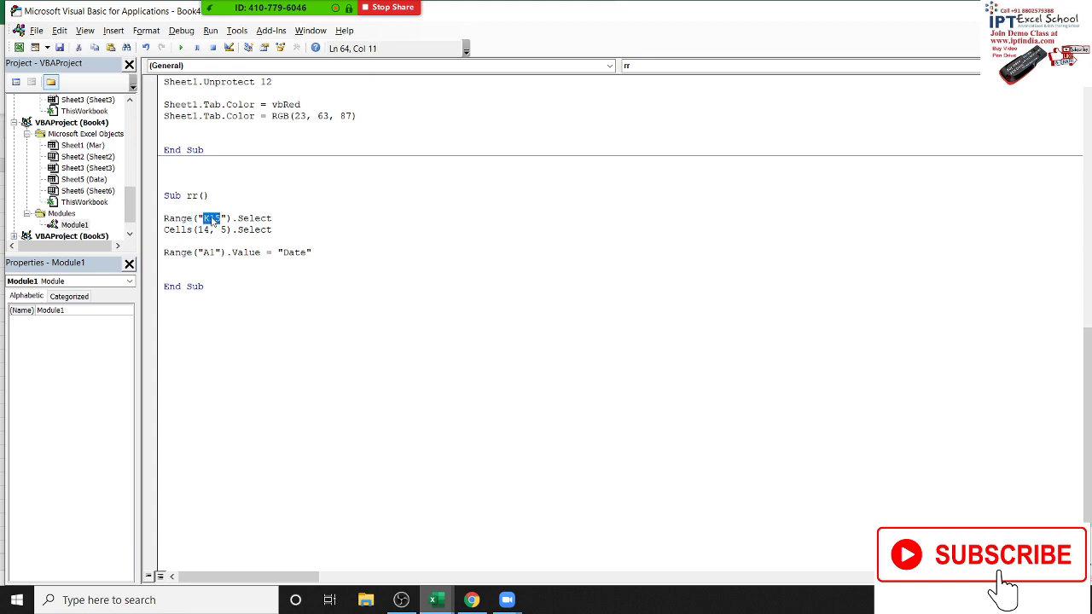
pyautogui.hotkey('alt', 'Tab')
pyautogui.click(261, 289)
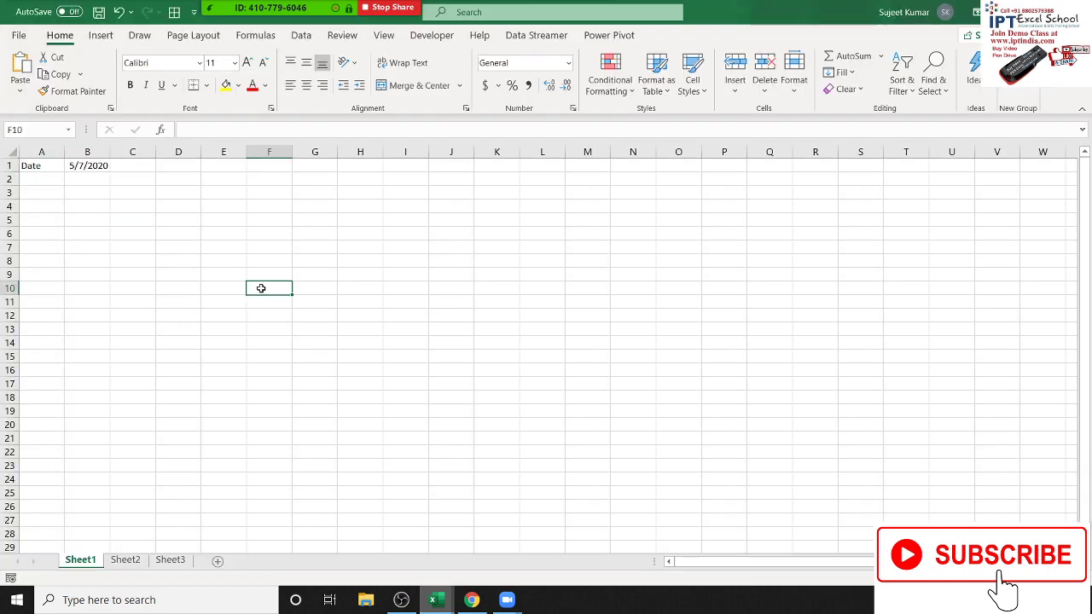
# - Draft =SUM(p10 in F10, cancel it with Esc, and return to the VBA editor
pyautogui.write('=sum')
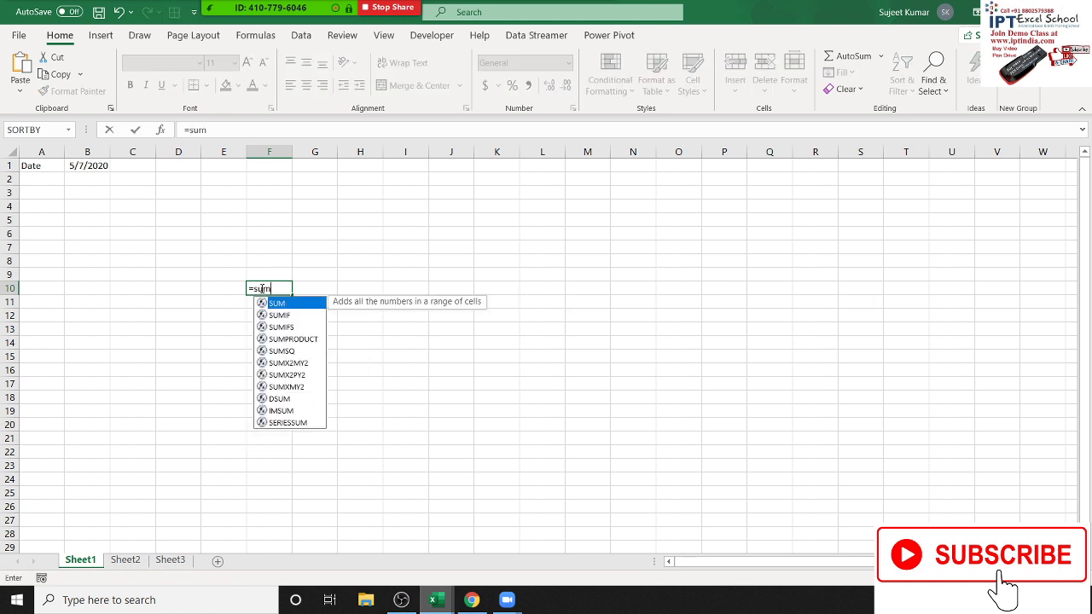
pyautogui.write('(')
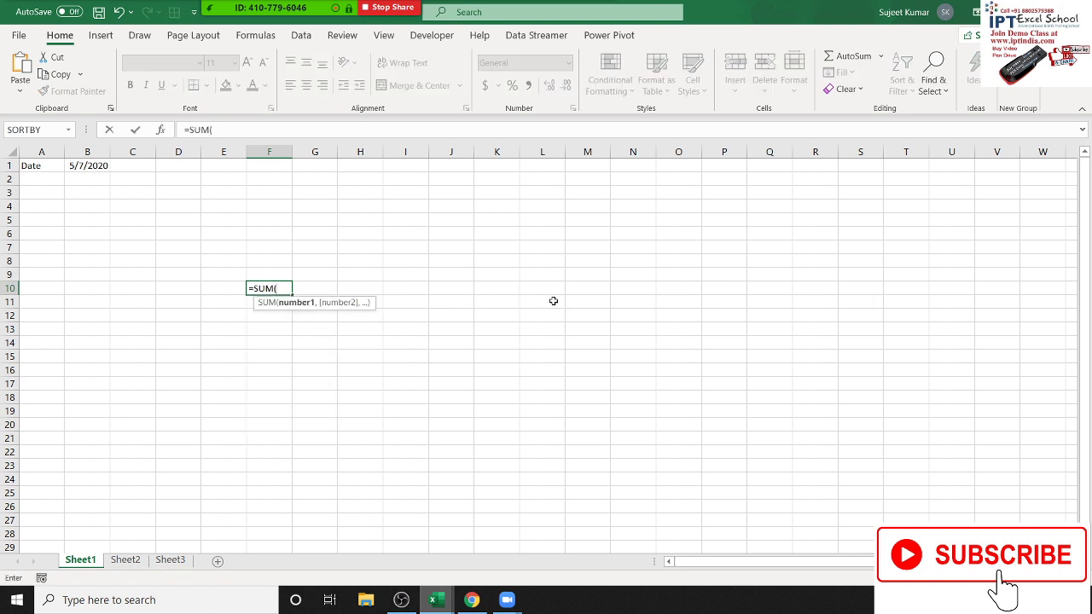
pyautogui.write('l15')
pyautogui.press('BackSpace')
pyautogui.press('BackSpace')
pyautogui.press('BackSpace')
pyautogui.write('p')
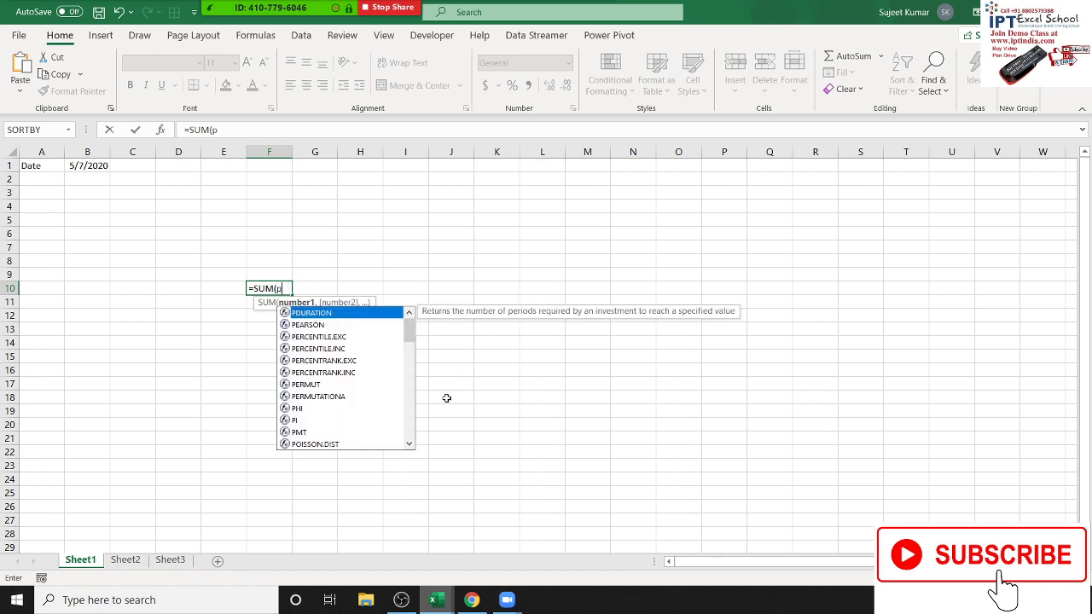
pyautogui.write('10')
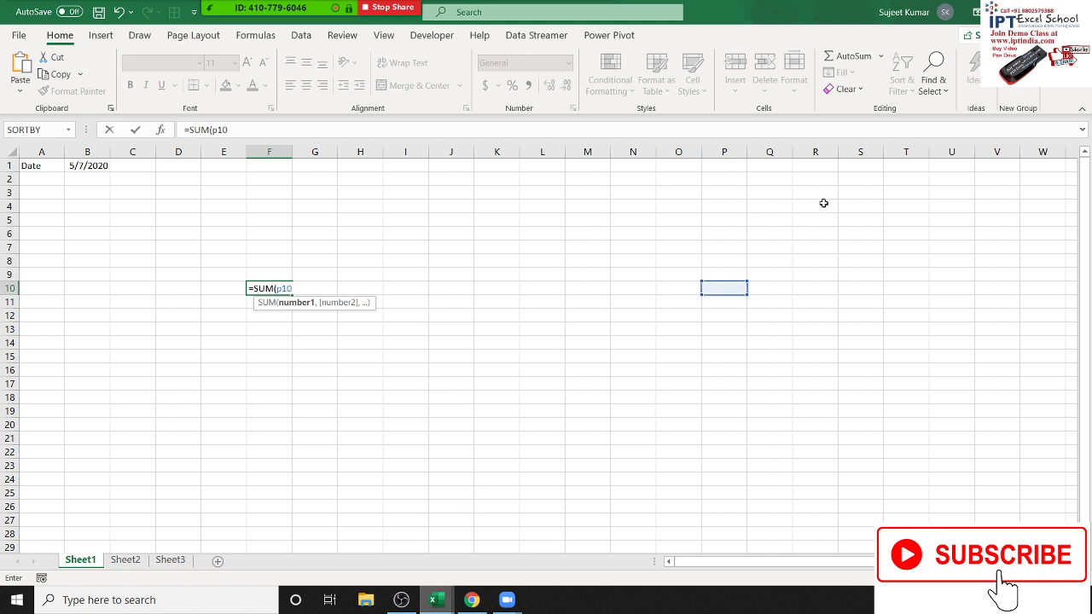
pyautogui.click(207, 129)
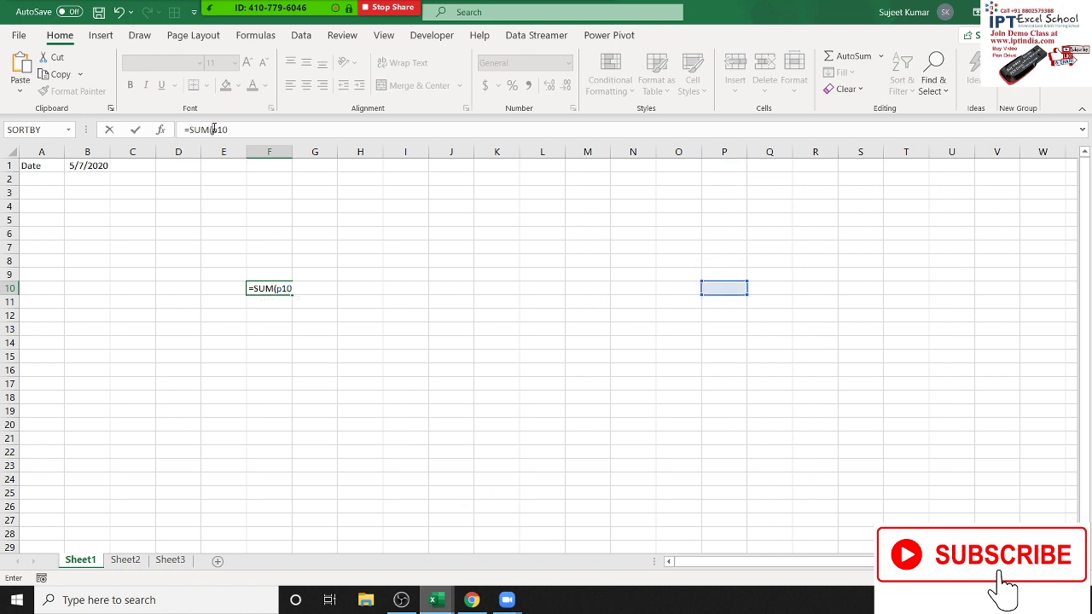
pyautogui.press('Escape')
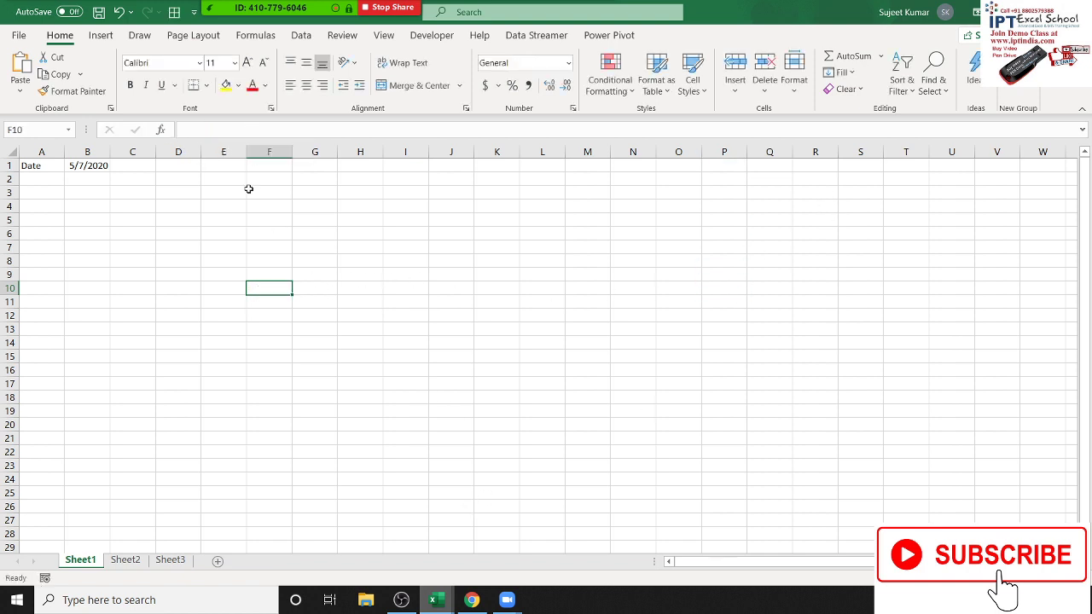
pyautogui.hotkey('alt', 'F11')
# - Delete the Range("A1").Value = "Date" line from rr, then select A1:B1 in Excel
pyautogui.click(271, 218)
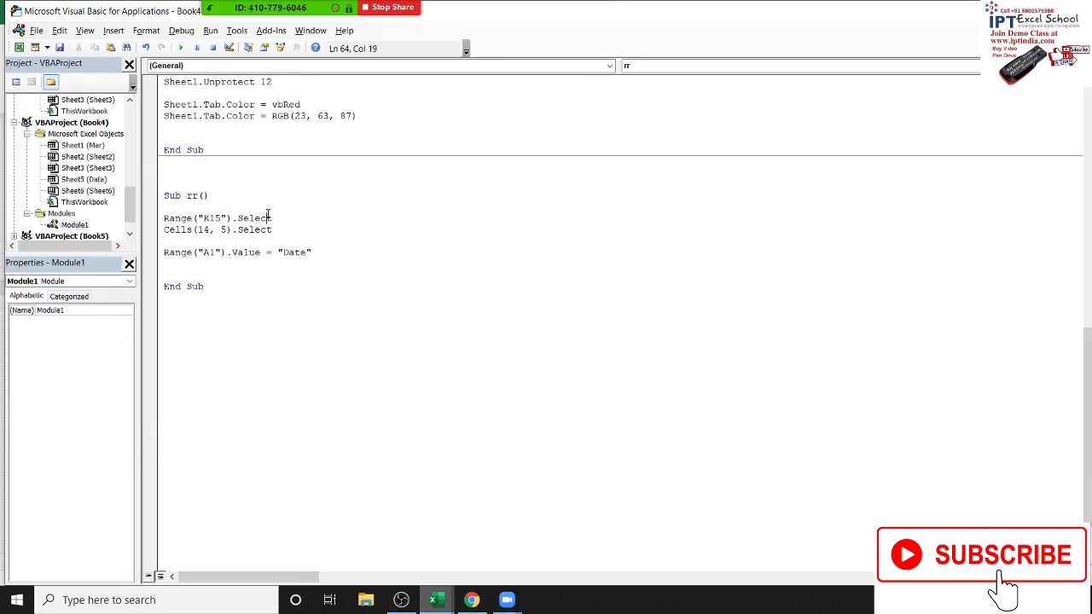
pyautogui.moveTo(274, 213)
pyautogui.mouseDown()
pyautogui.moveTo(207, 208)
pyautogui.moveTo(166, 219)
pyautogui.mouseUp()
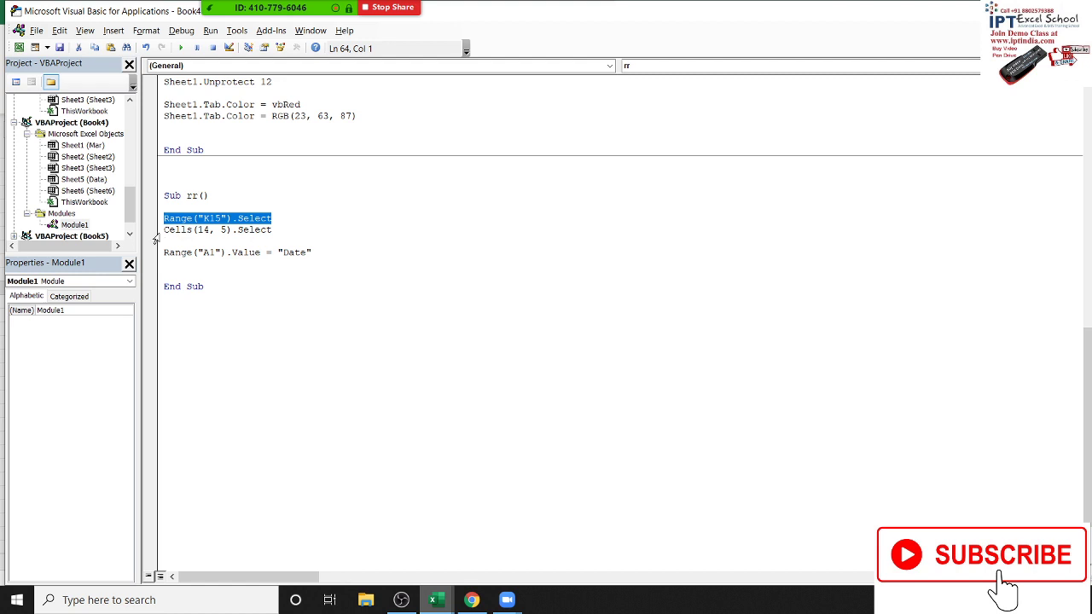
pyautogui.click(155, 231)
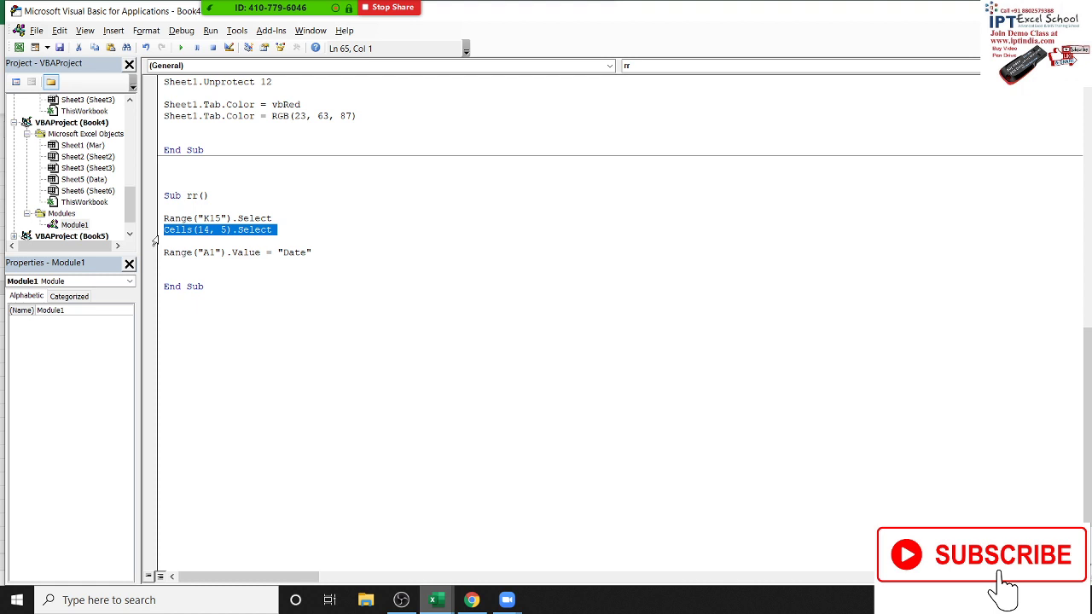
pyautogui.moveTo(317, 252); pyautogui.dragTo(164, 254)
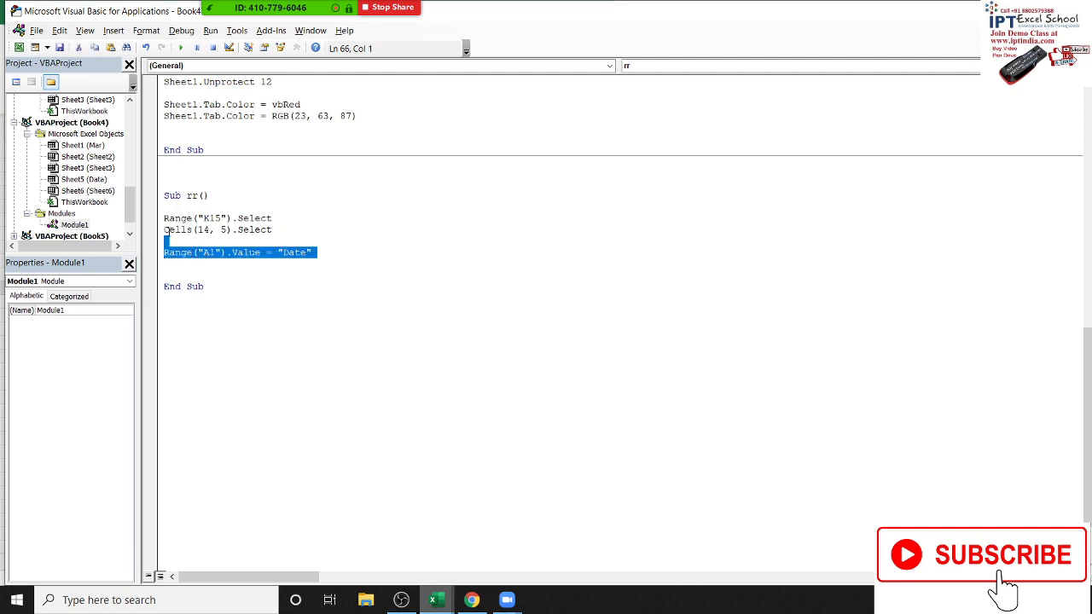
pyautogui.press('BackSpace')
pyautogui.press('BackSpace')
pyautogui.hotkey('alt', 'F11')
pyautogui.moveTo(32, 166); pyautogui.dragTo(72, 171)
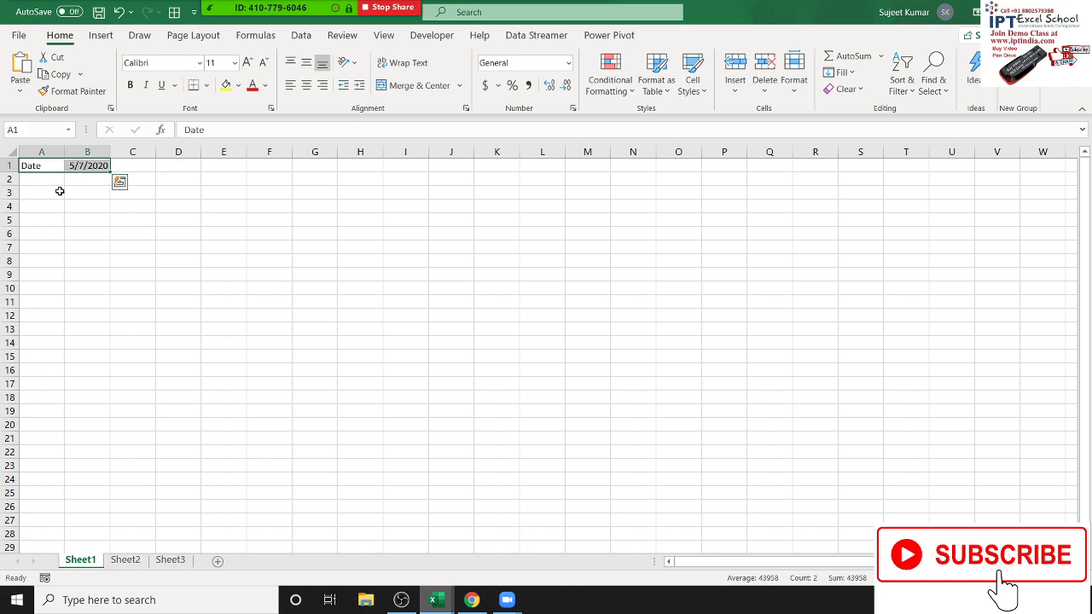
# - Check the Date and 5/7/2020 values in cells A1 and B1 of the worksheet
pyautogui.click(35, 168)
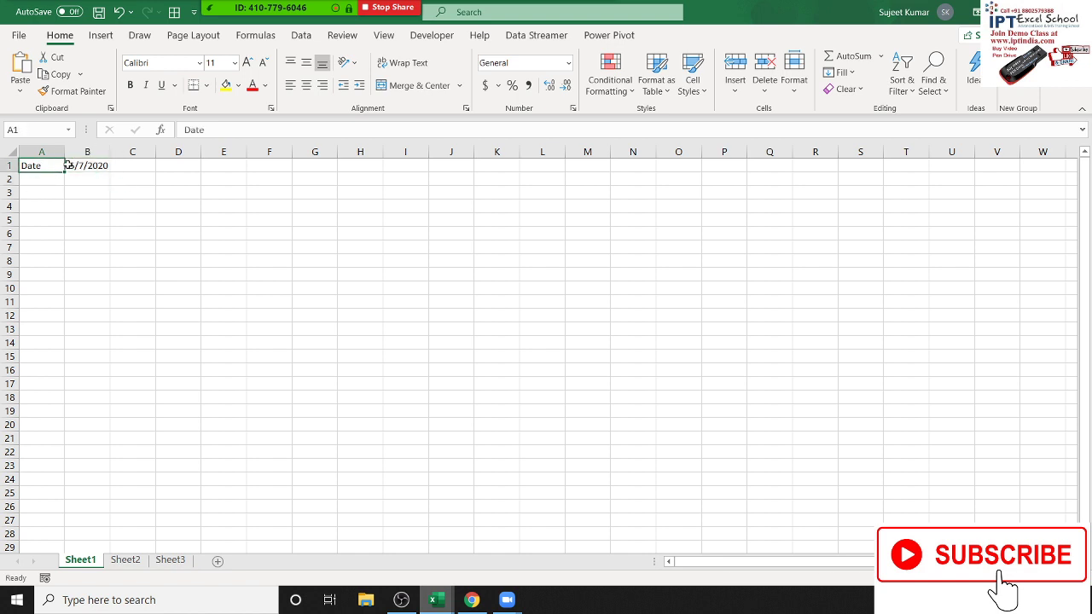
pyautogui.click(87, 165)
pyautogui.hotkey('alt', 'F11')
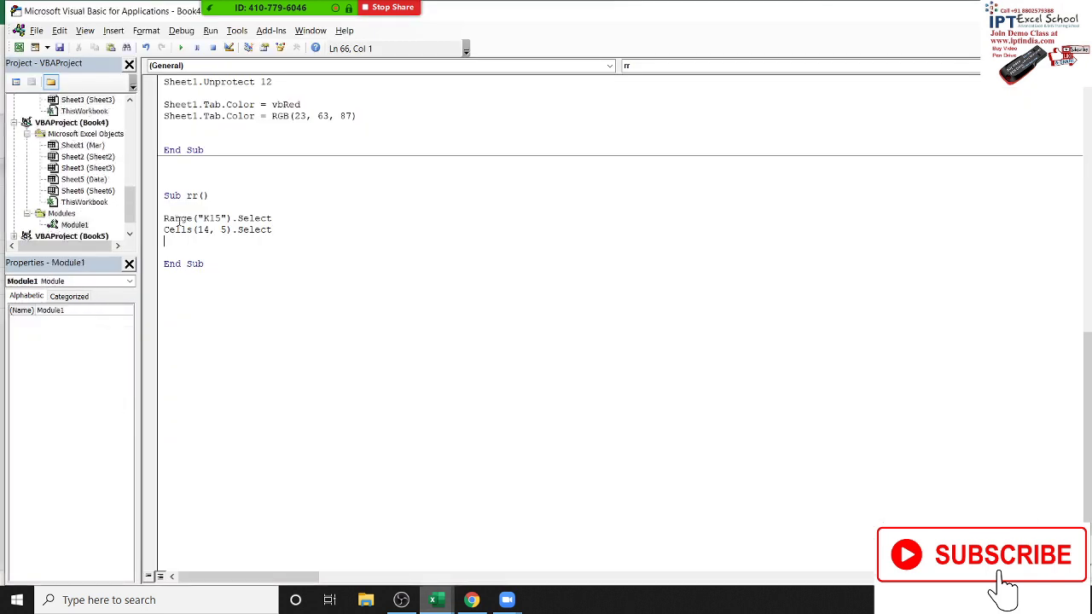
# - Add a new empty Sub rr() below the first macro's End Sub
pyautogui.click(196, 288)
pyautogui.write('s')
pyautogui.write('yb')
pyautogui.press('BackSpace')
pyautogui.press('BackSpace')
pyautogui.press('BackSpace')
pyautogui.write('ub rr')
pyautogui.write('()')
pyautogui.press('Return')
pyautogui.hotkey('alt', 'F11')
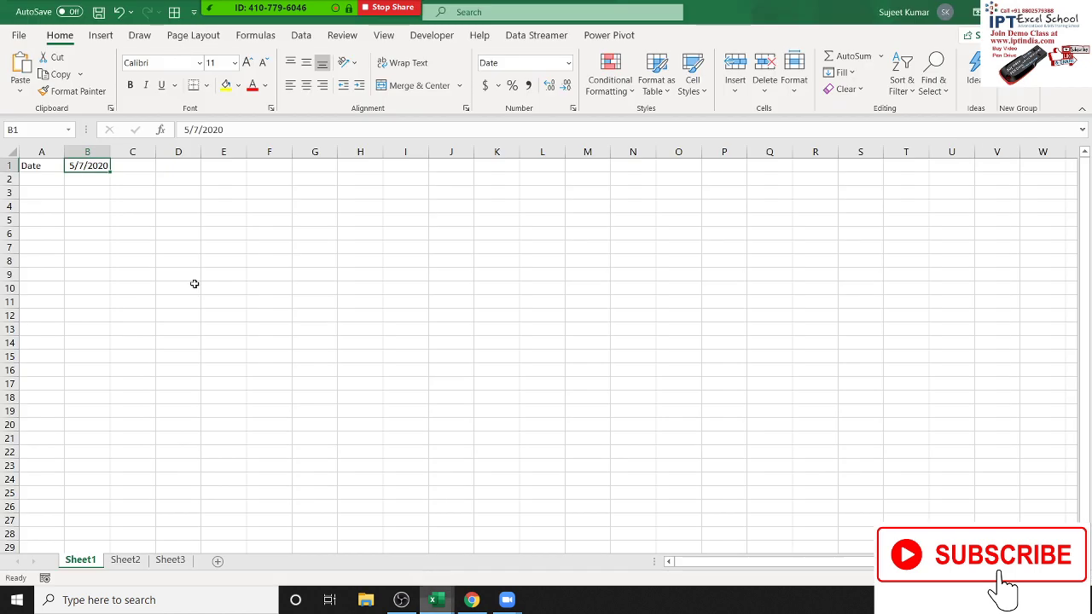
pyautogui.click(47, 170)
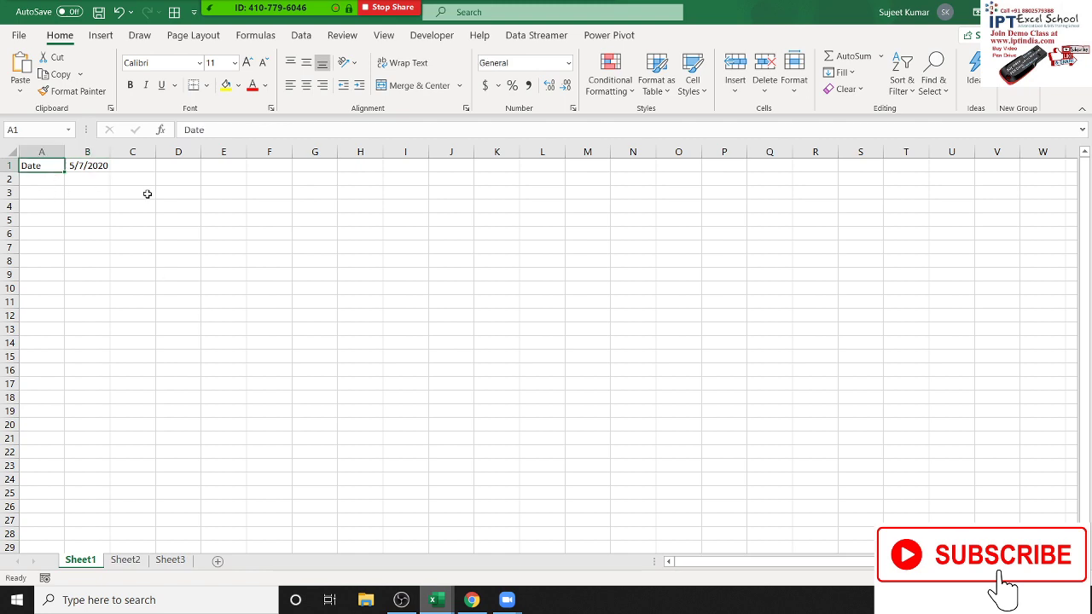
pyautogui.hotkey('alt', 'F11')
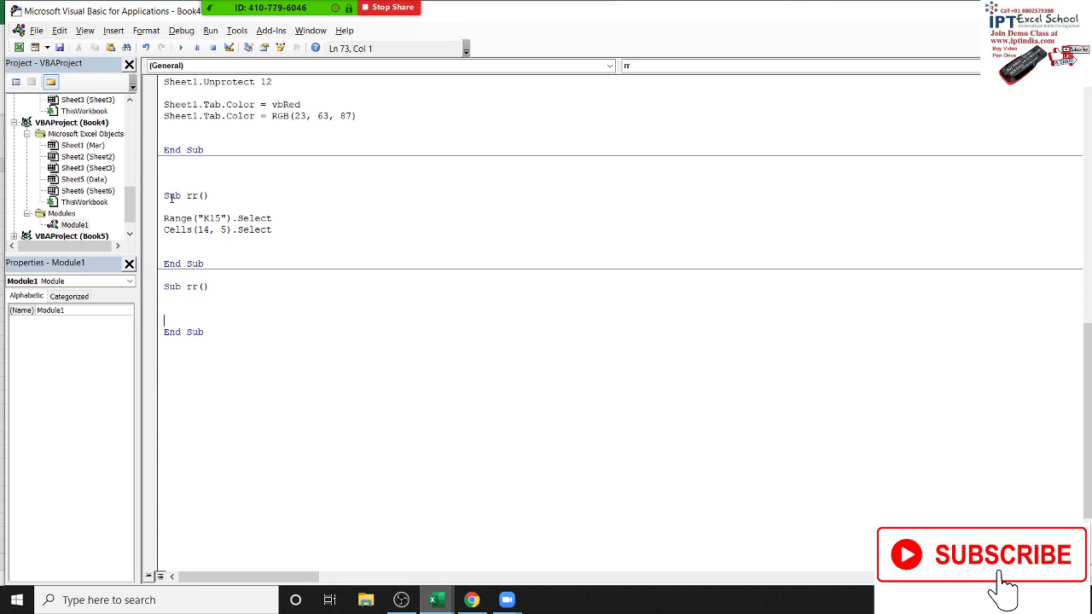
# - Write Range("A1").Value = "Date" as the first line of the new sub
pyautogui.write('range')
pyautogui.write('("A1')
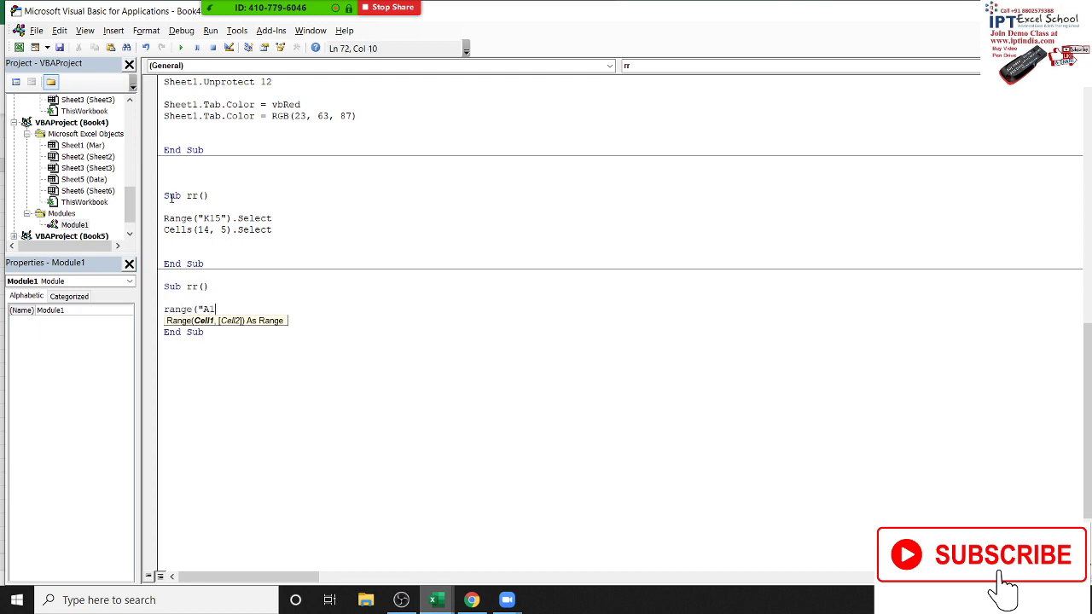
pyautogui.write('").Value=')
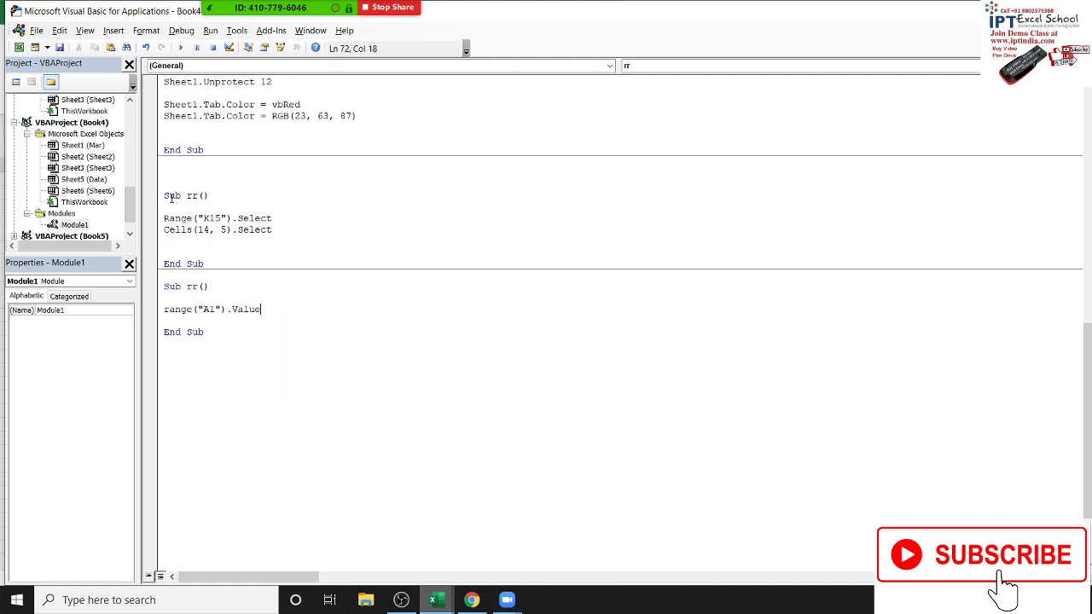
pyautogui.write('"Da')
pyautogui.write('te')
pyautogui.press('Return')
pyautogui.write('sheet')
pyautogui.press('BackSpace')
pyautogui.press('BackSpace')
pyautogui.press('BackSpace')
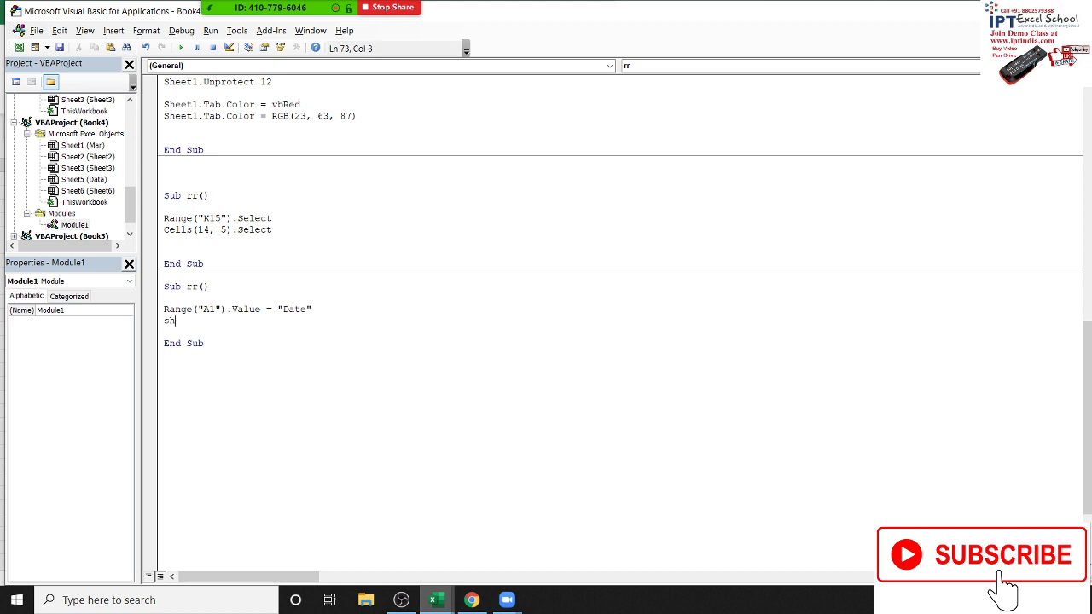
pyautogui.press('BackSpace')
pyautogui.press('BackSpace')
# - Add Range("B1").Value = Date so B1 receives today's date
pyautogui.write('range')
pyautogui.write('("')
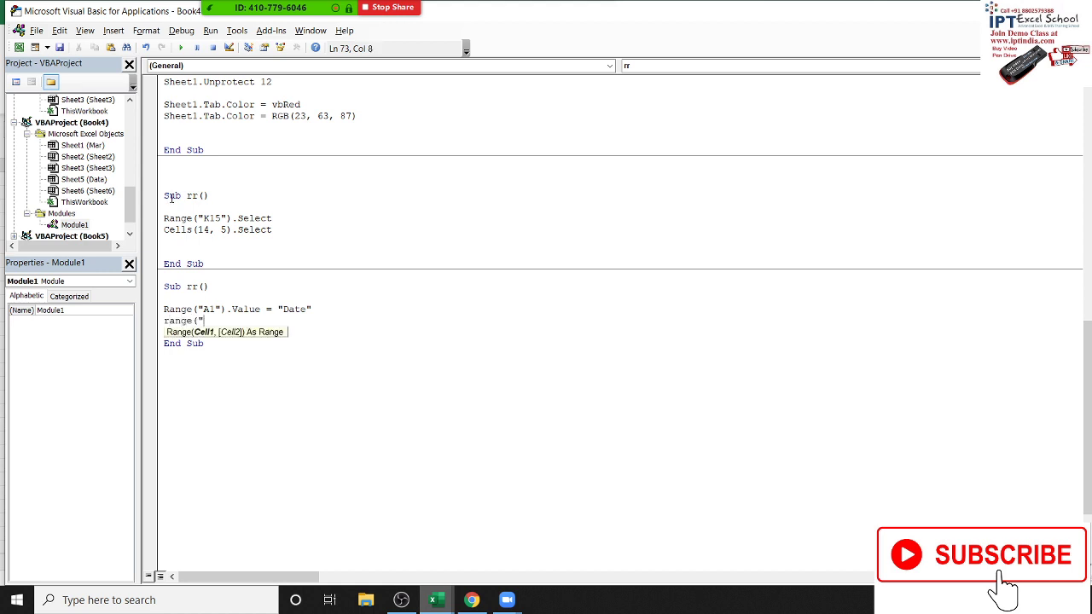
pyautogui.write('B1"')
pyautogui.write(').v')
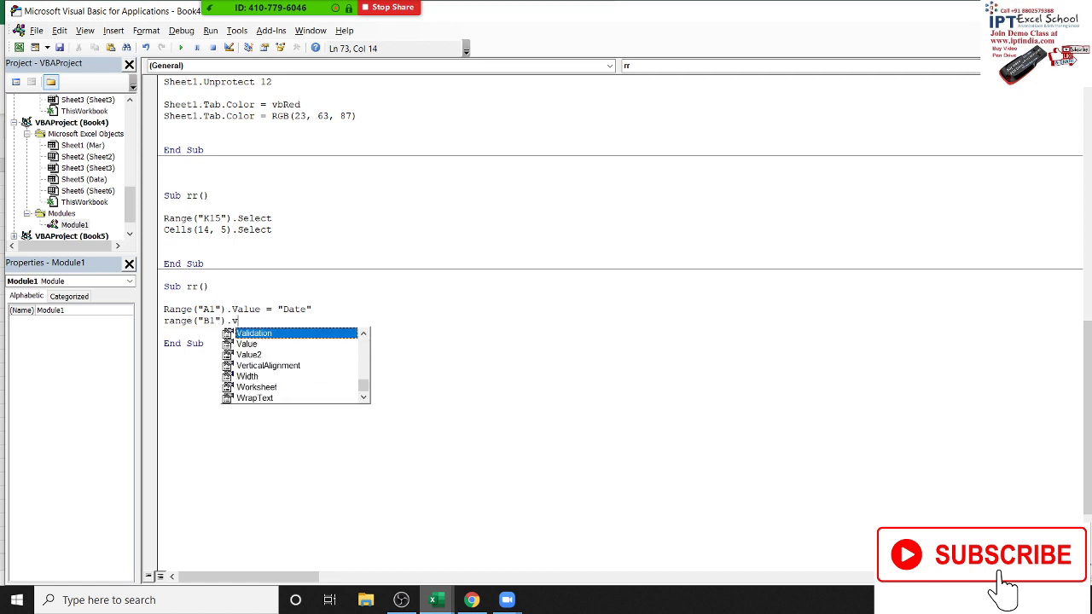
pyautogui.write('l')
pyautogui.press('Down')
pyautogui.press('Down')
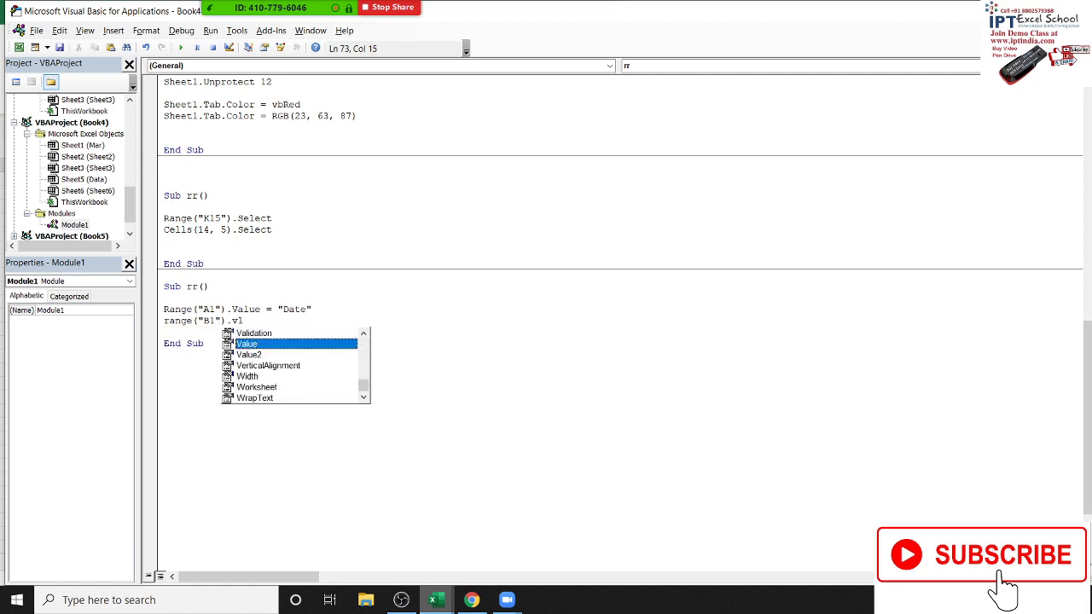
pyautogui.press('Tab')
pyautogui.write('Date')
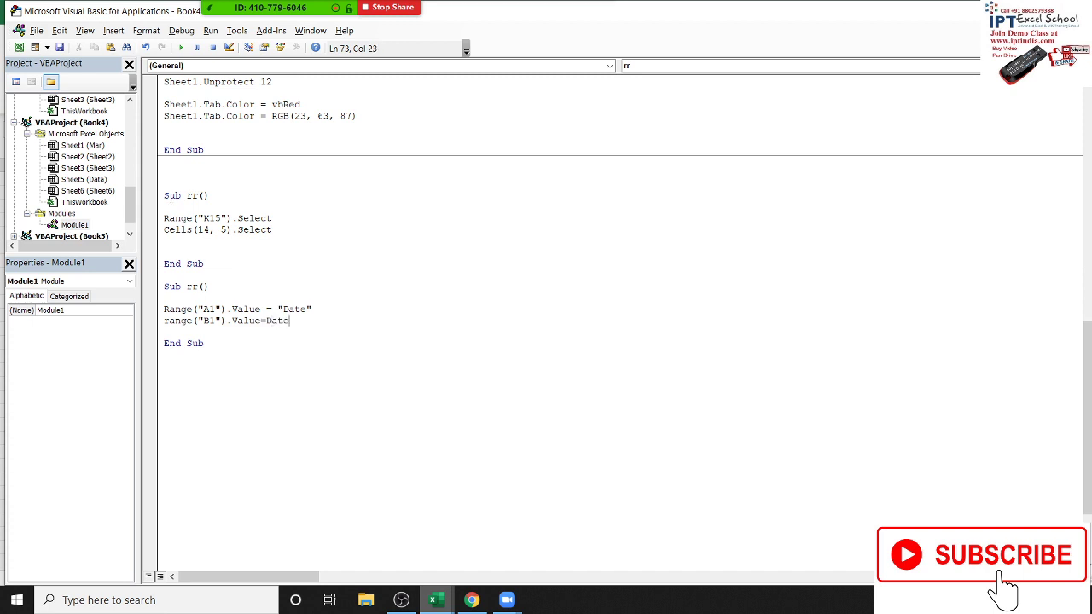
pyautogui.press('Down')
# - Compare the quoted "Date" text and the Date function against the Excel sheet
pyautogui.moveTo(278, 309); pyautogui.dragTo(312, 309)
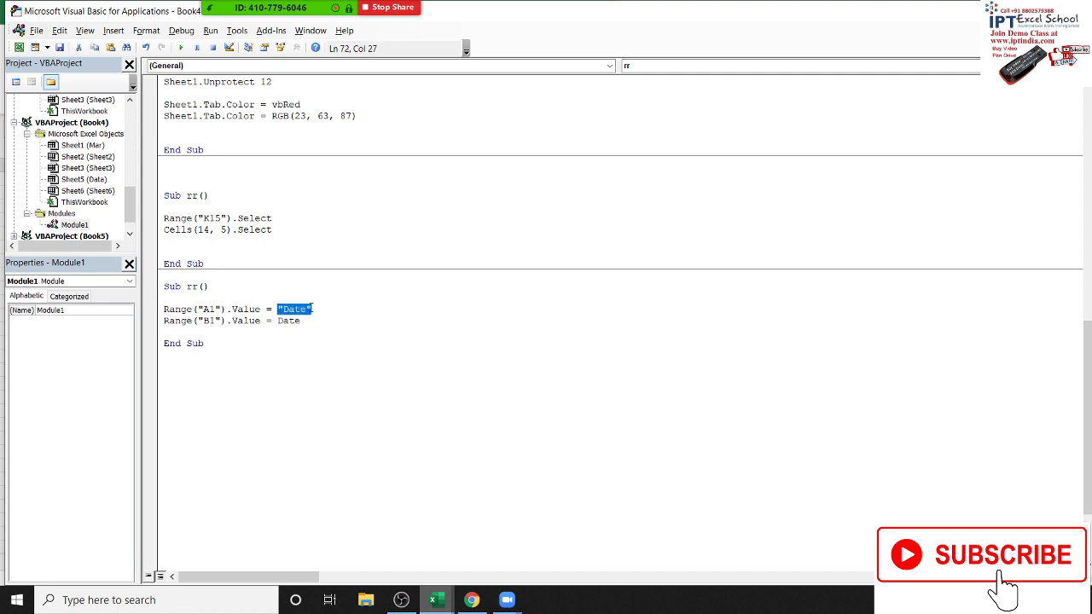
pyautogui.hotkey('alt', 'F11')
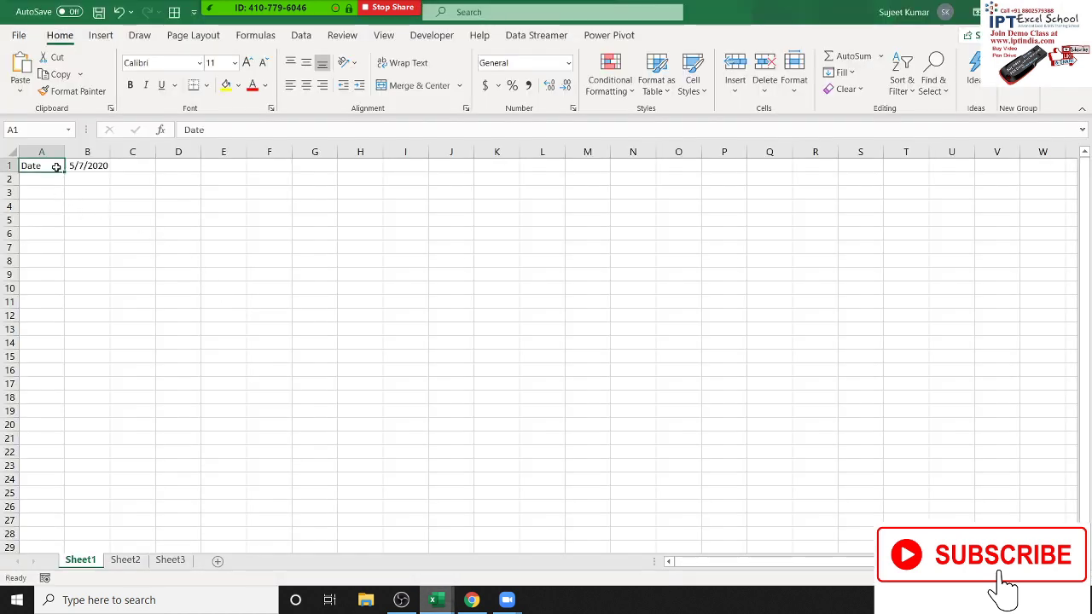
pyautogui.hotkey('alt', 'F11')
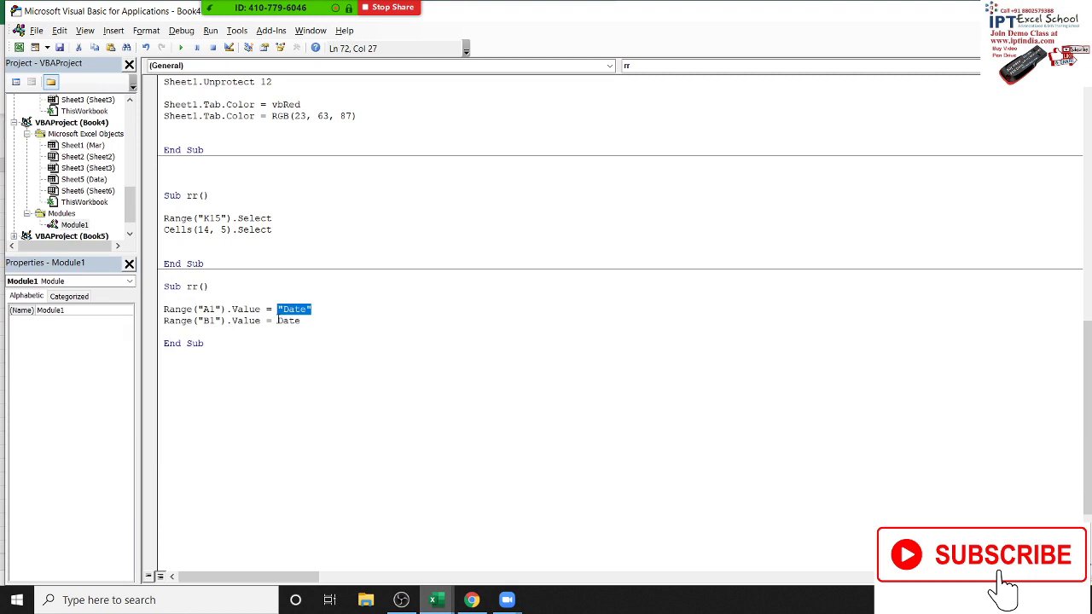
pyautogui.moveTo(276, 321); pyautogui.dragTo(309, 321)
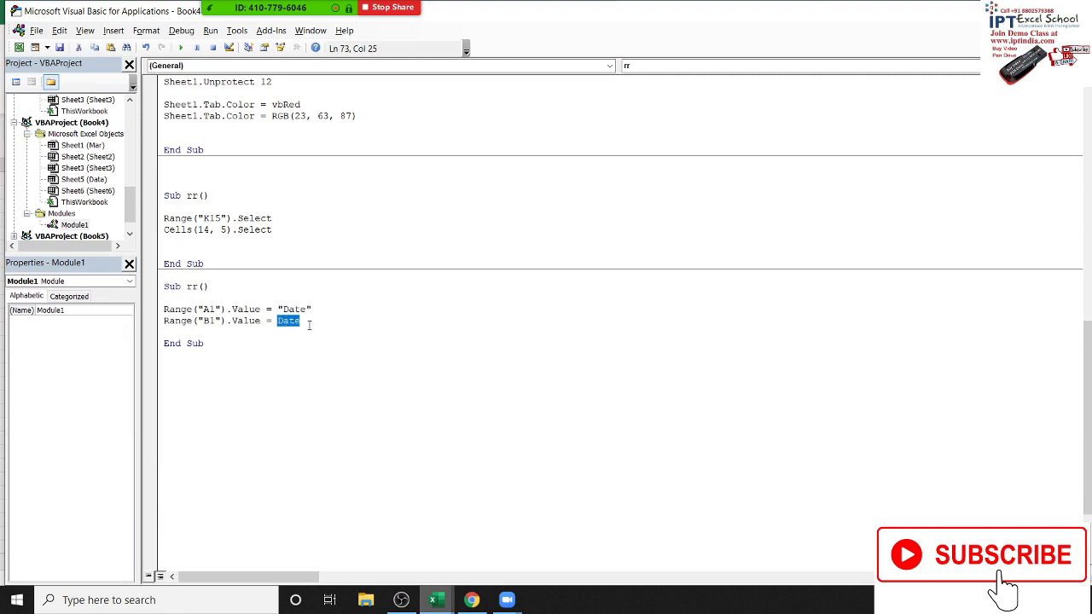
pyautogui.click(281, 342)
# - Clear A1:B1 on Sheet1 and run the macro, which fails with an Ambiguous name error
pyautogui.hotkey('alt', 'F11')
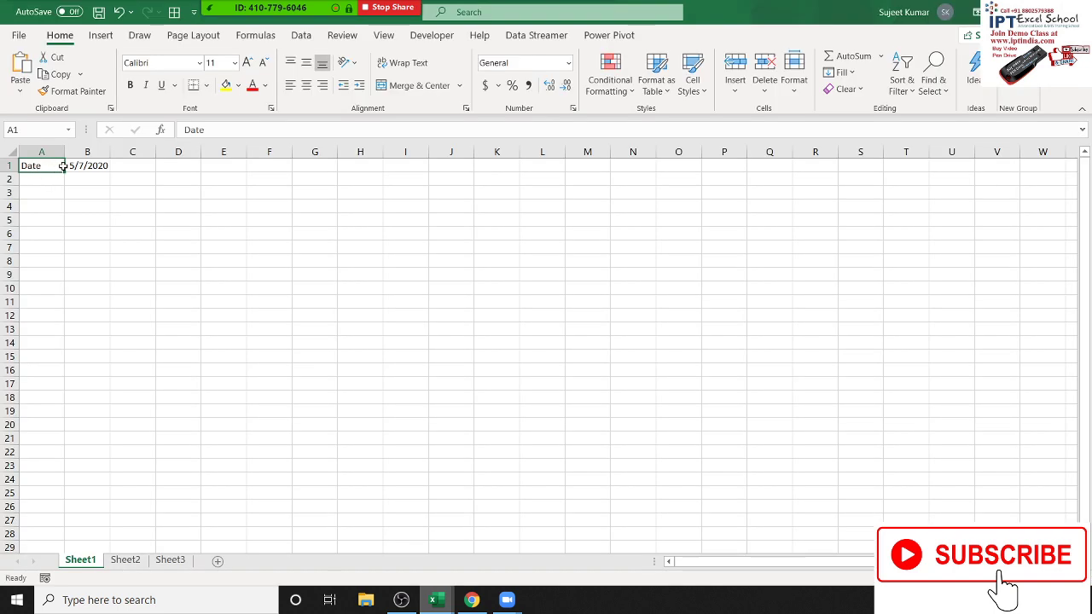
pyautogui.moveTo(60, 167); pyautogui.dragTo(90, 167)
pyautogui.press('Delete')
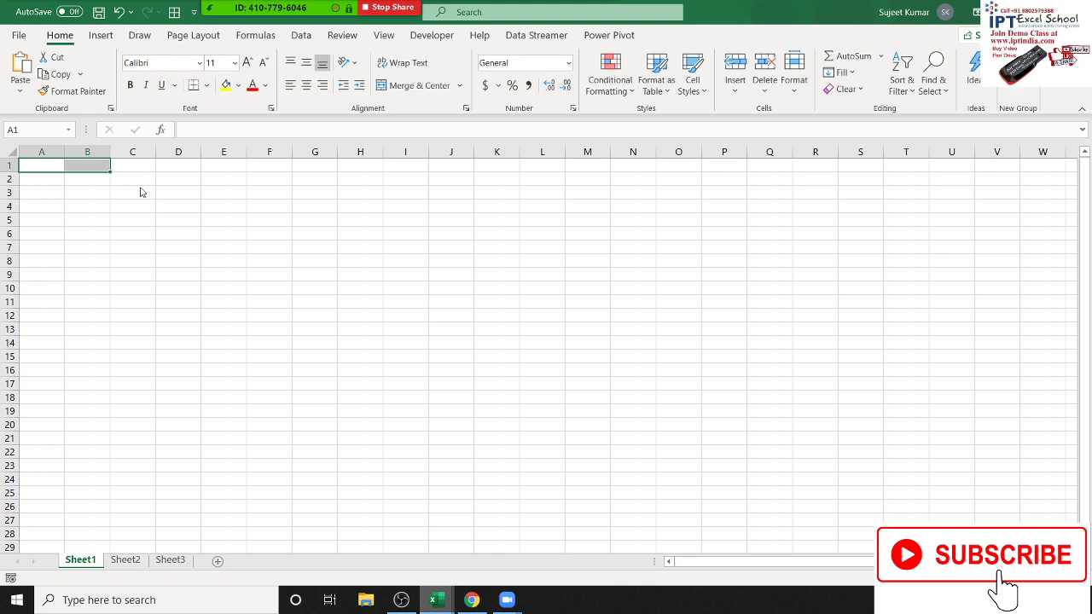
pyautogui.hotkey('alt', 'F11')
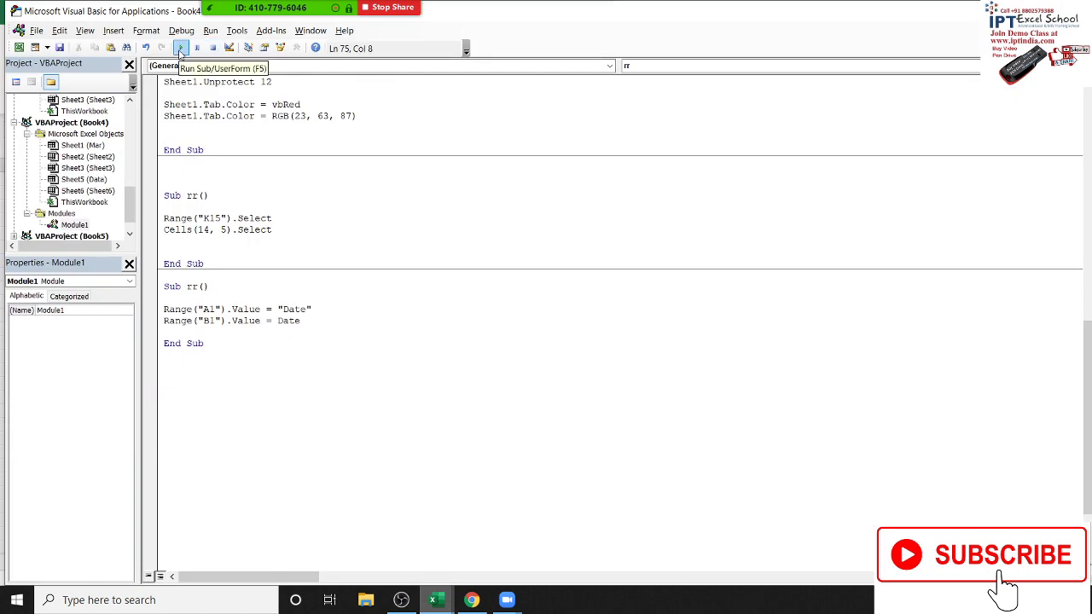
pyautogui.click(180, 50)
pyautogui.press('Return')
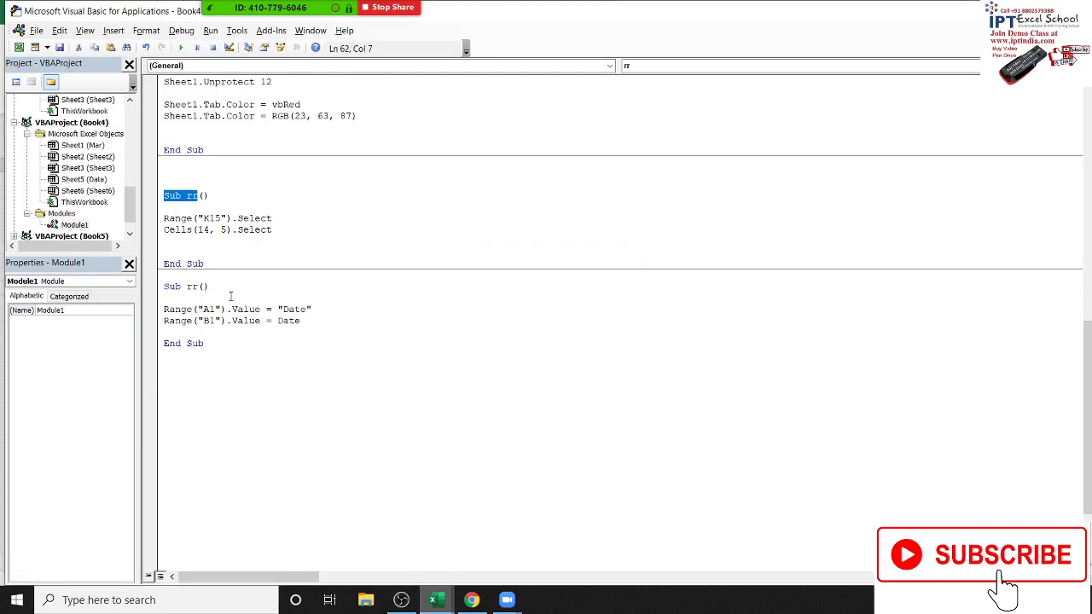
# - Rename the second sub to rr_ and rerun, dismissing another compile error
pyautogui.click(230, 296)
pyautogui.click(197, 285)
pyautogui.write('_')
pyautogui.click(261, 321)
pyautogui.click(180, 49)
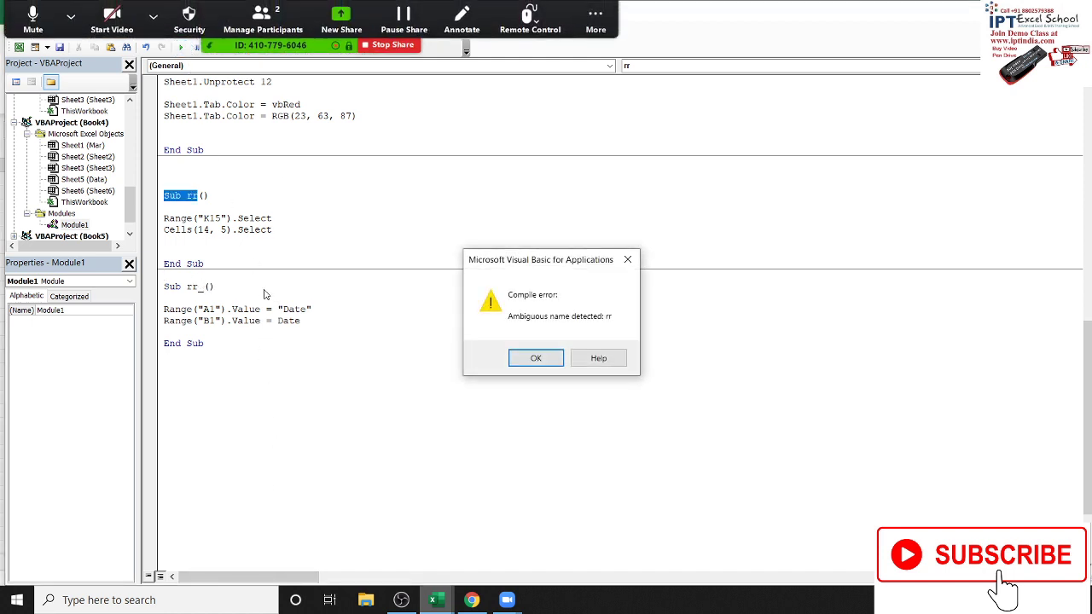
pyautogui.press('Return')
# - Rename the first sub to rr_7 and run rr_ with F5
pyautogui.press('Right')
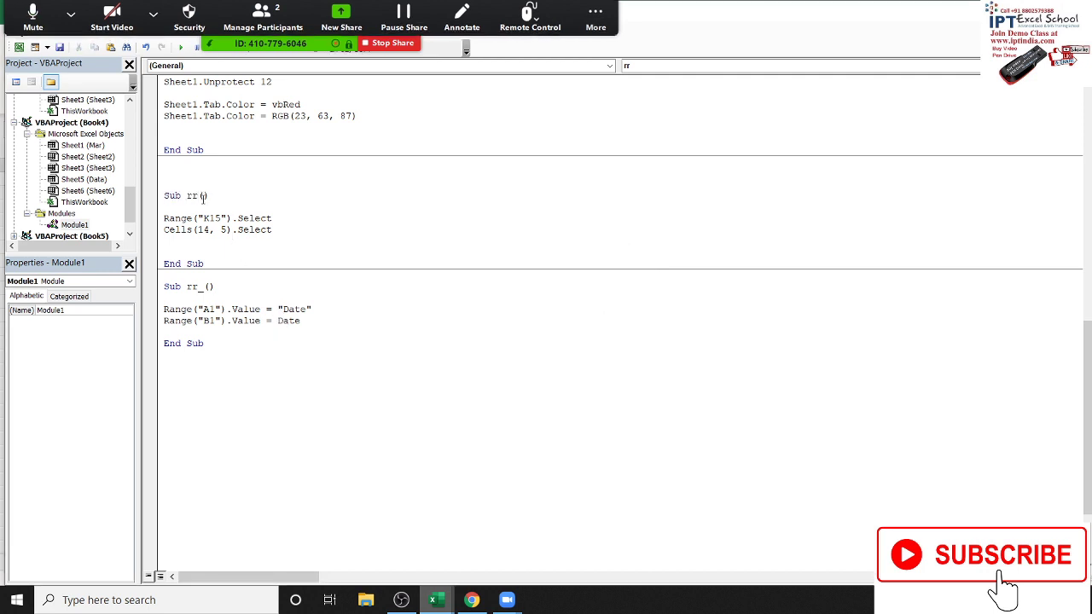
pyautogui.write('_7')
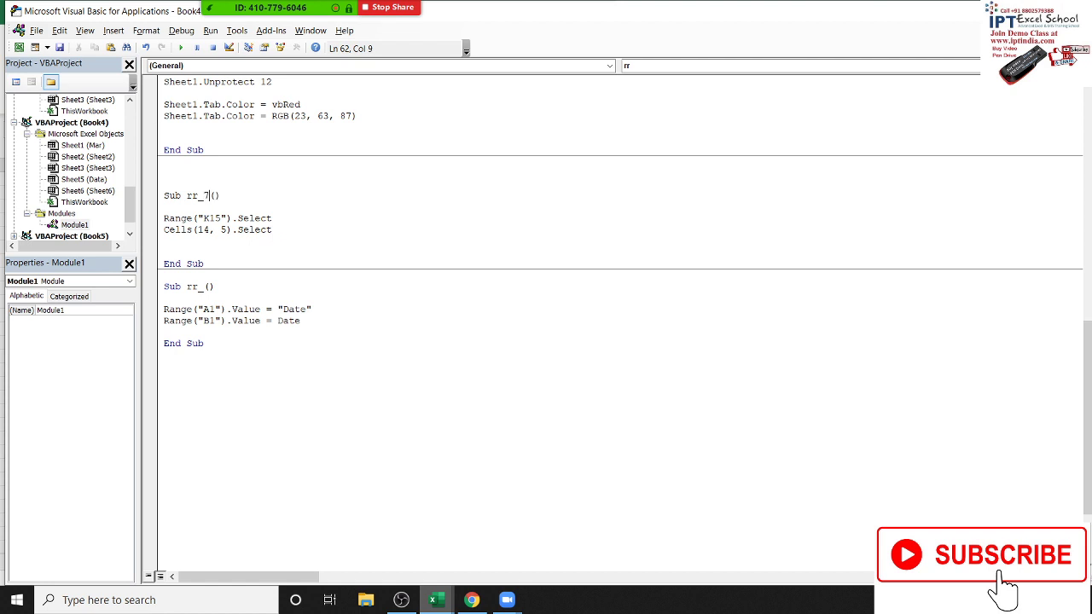
pyautogui.click(260, 309)
pyautogui.press('alt')
pyautogui.press('Escape')
pyautogui.press('F5')
# - Confirm Sheet1's A1:B1 now show Date and 5/7/2020
pyautogui.hotkey('alt', 'Tab')
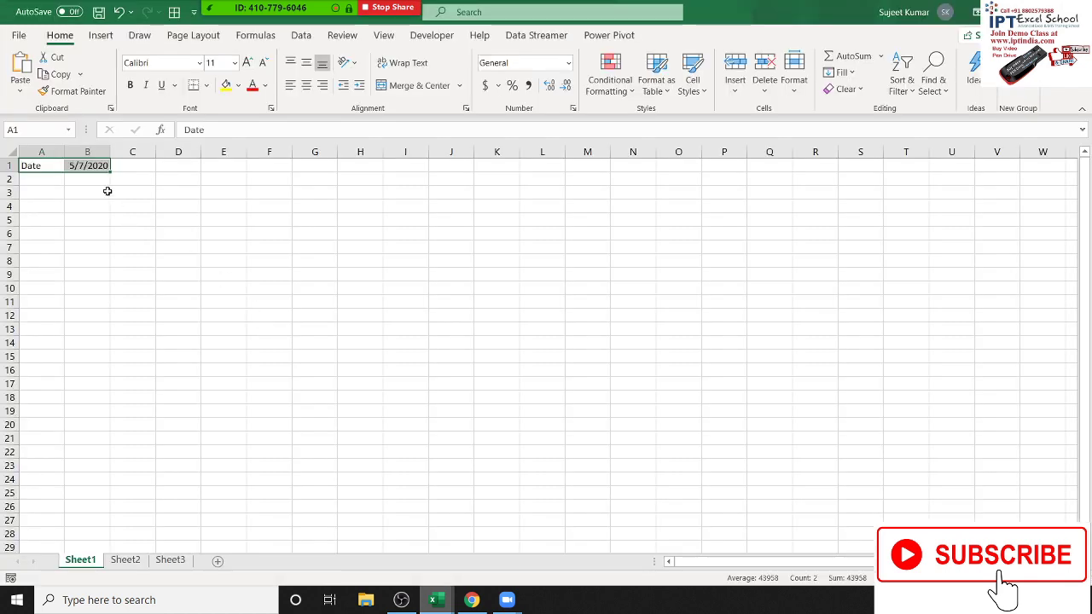
pyautogui.click(108, 191)
pyautogui.moveTo(56, 167); pyautogui.dragTo(89, 167)
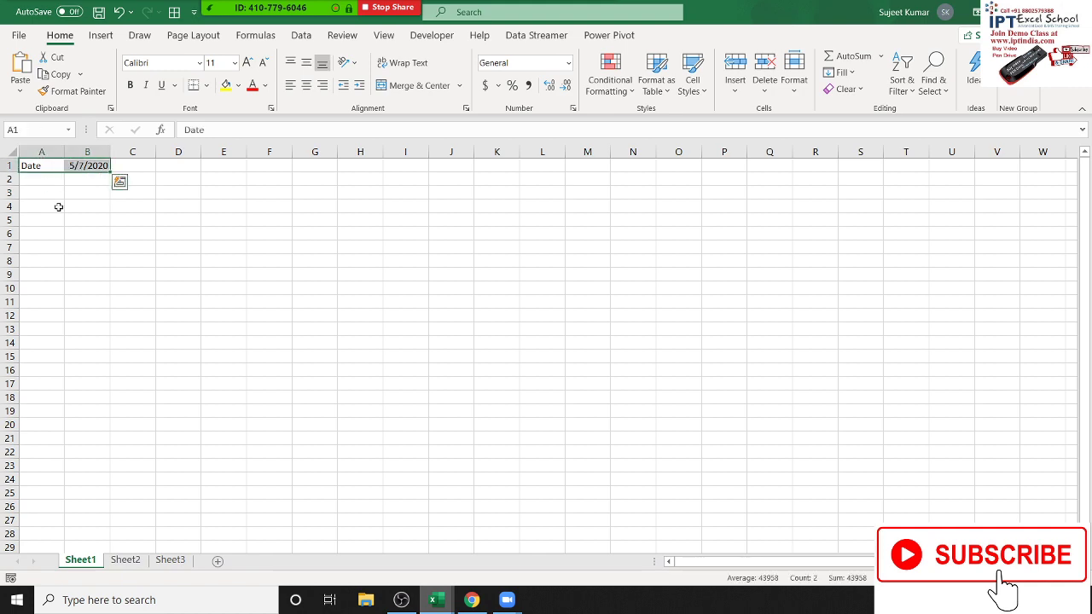
pyautogui.click(78, 205)
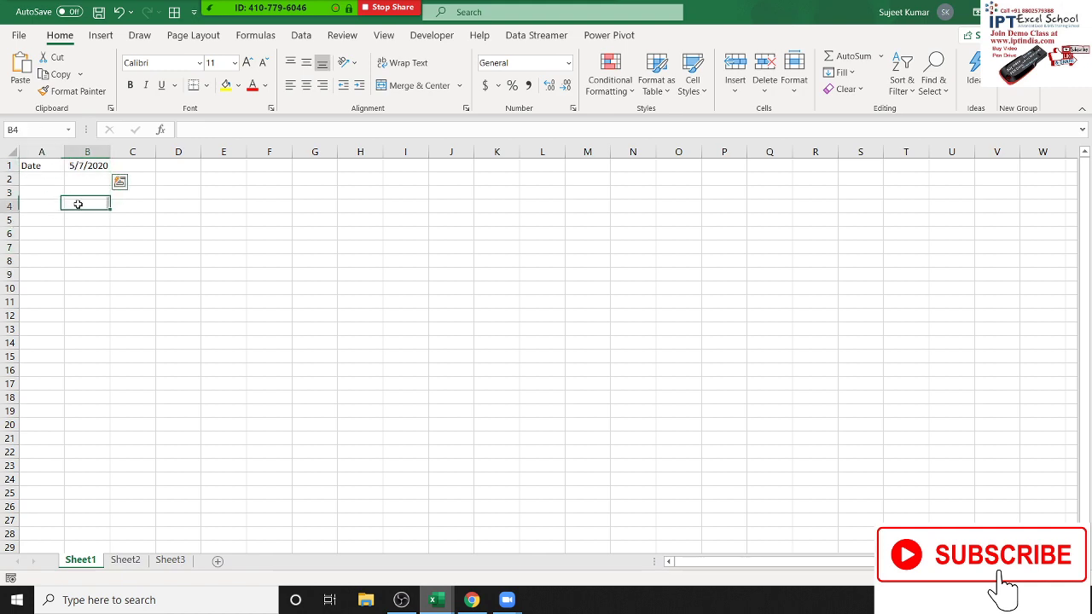
pyautogui.hotkey('alt', 'Tab')
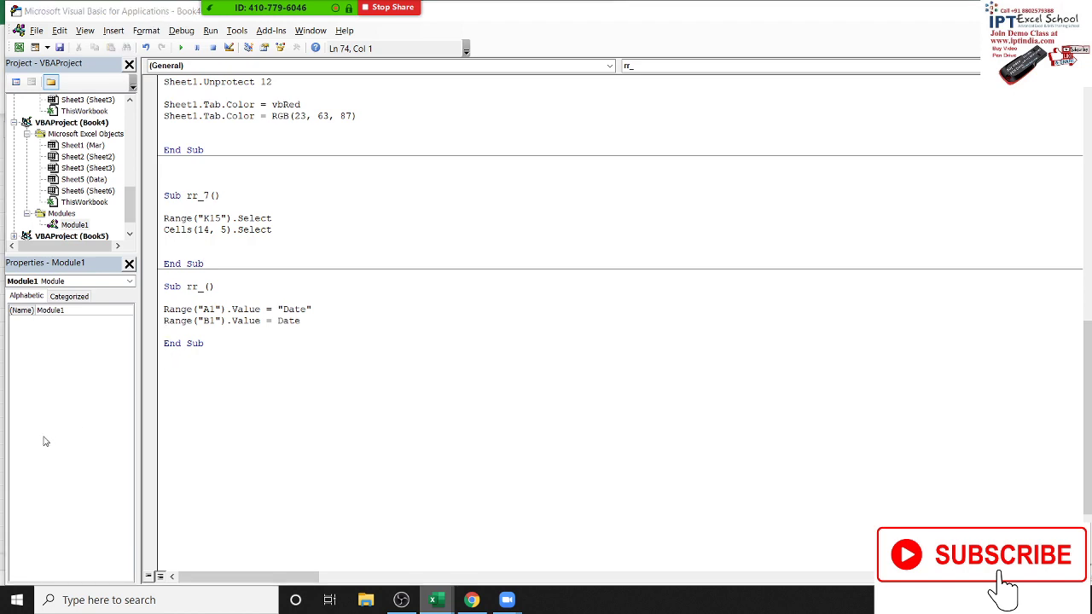
pyautogui.hotkey('alt', 'Tab')
pyautogui.hotkey('alt', 'Tab')
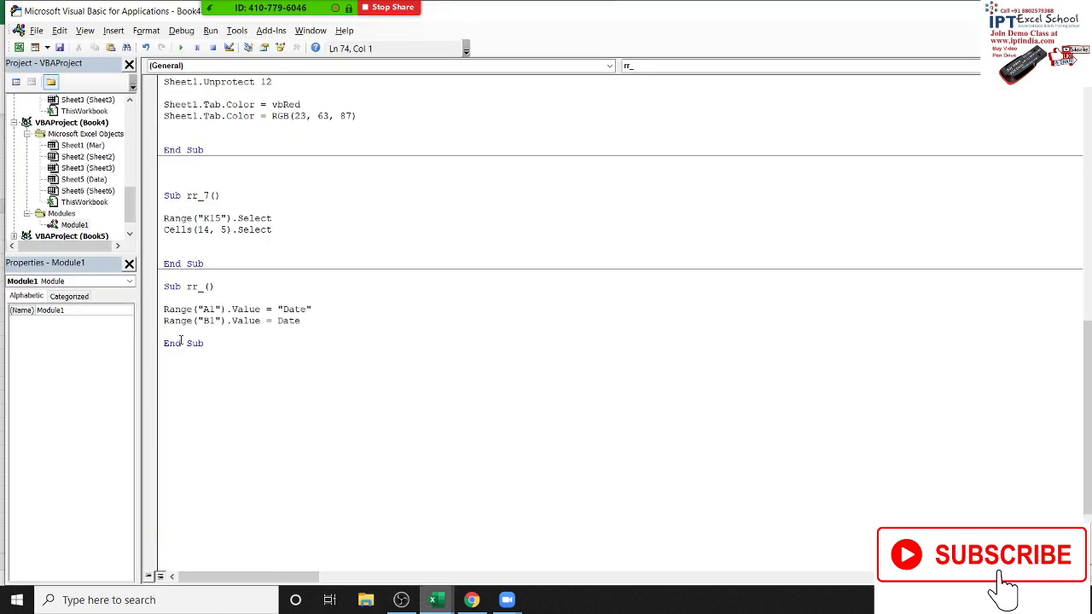
pyautogui.click(173, 321)
pyautogui.hotkey('alt', 'Tab')
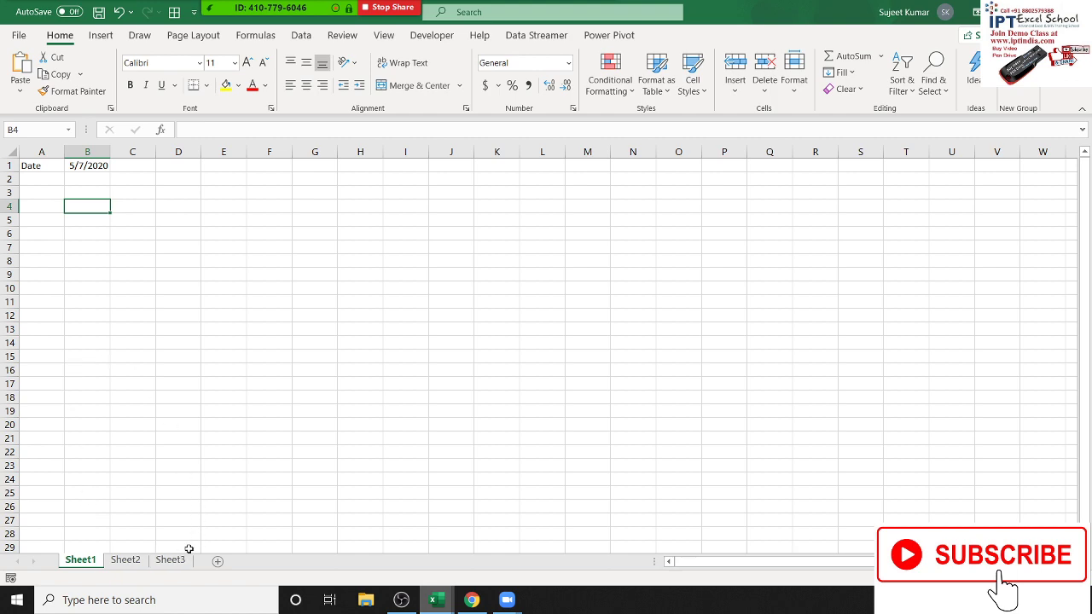
# - Insert Sheets("Sheet3").Select at the top of rr_, checking the workbook's sheet names
pyautogui.hotkey('alt', 'Tab')
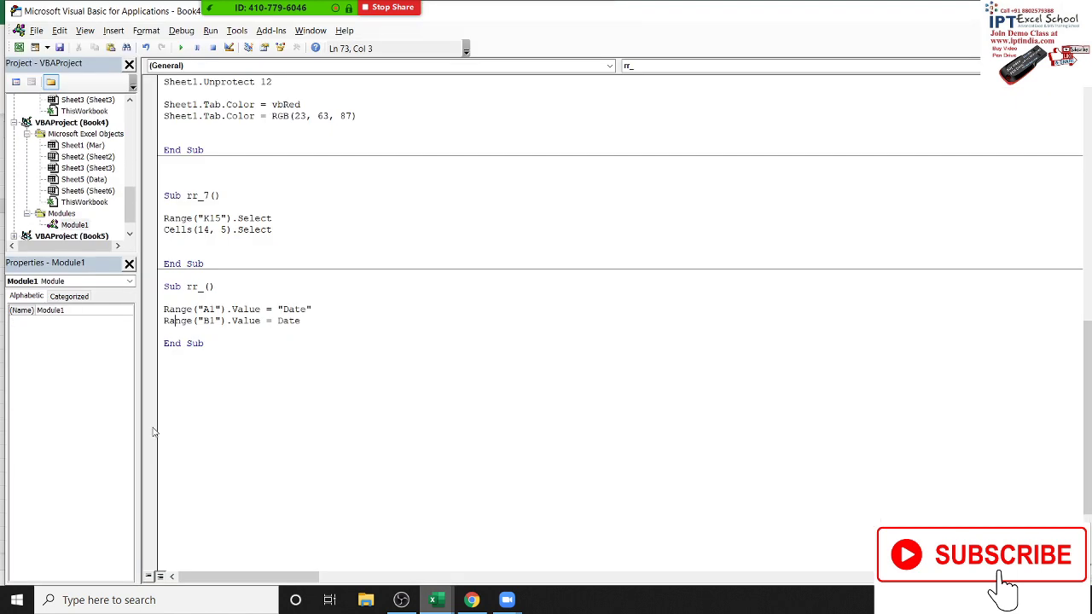
pyautogui.click(170, 303)
pyautogui.press('Return')
pyautogui.write('s')
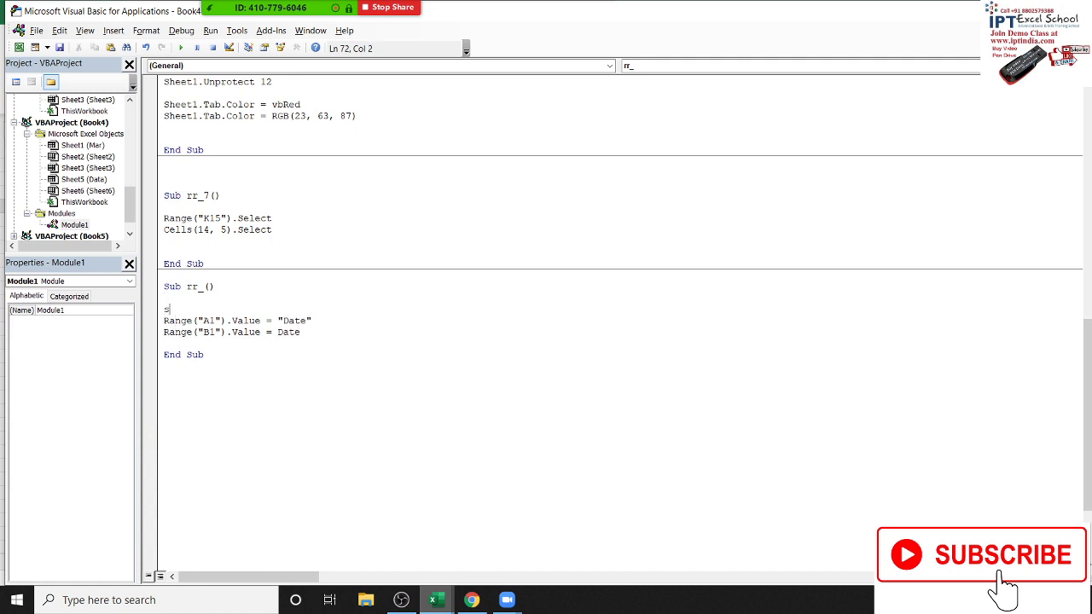
pyautogui.write('heets')
pyautogui.write('("S')
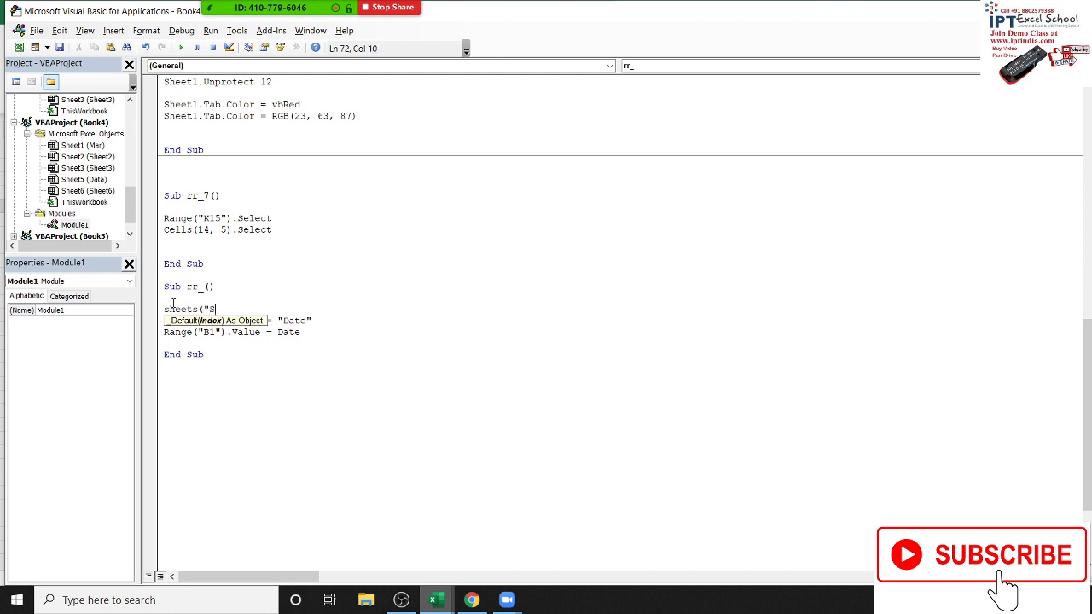
pyautogui.write('heet3"')
pyautogui.write(').sel')
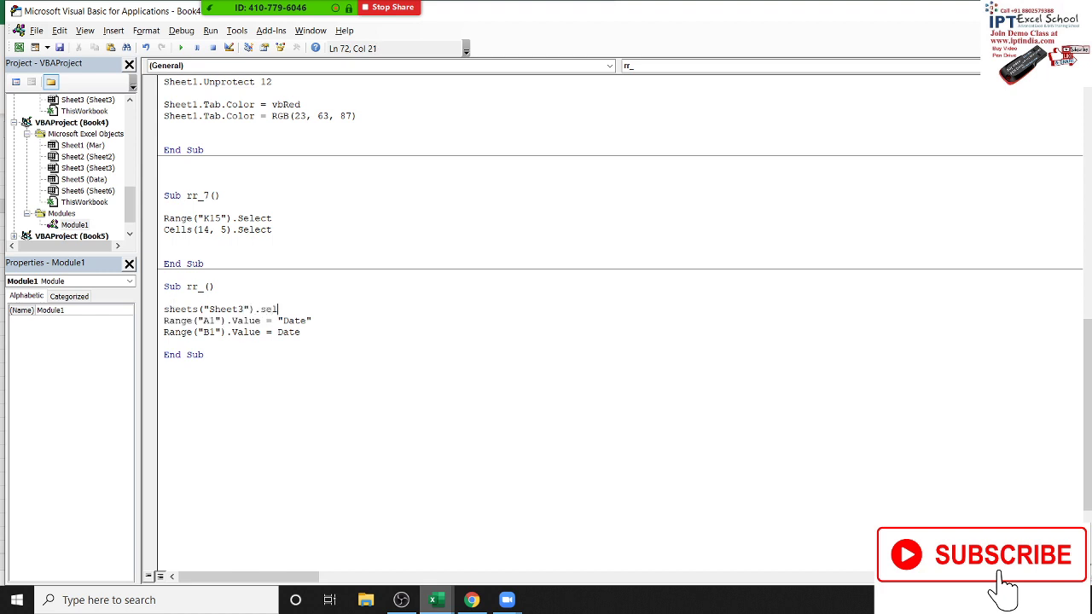
pyautogui.write('ect')
pyautogui.hotkey('alt', 'F11')
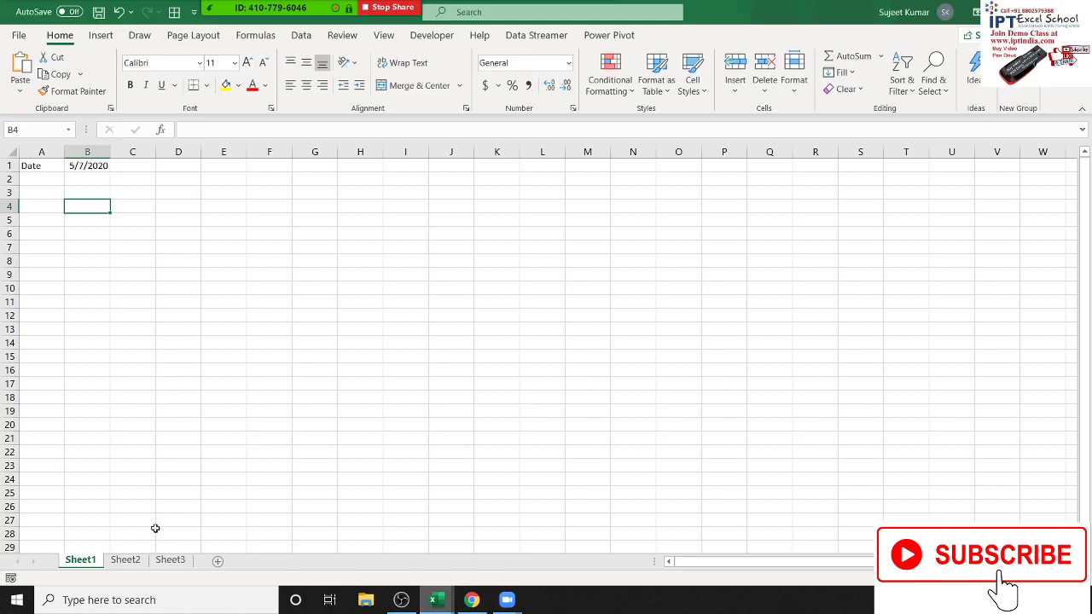
pyautogui.click(175, 561)
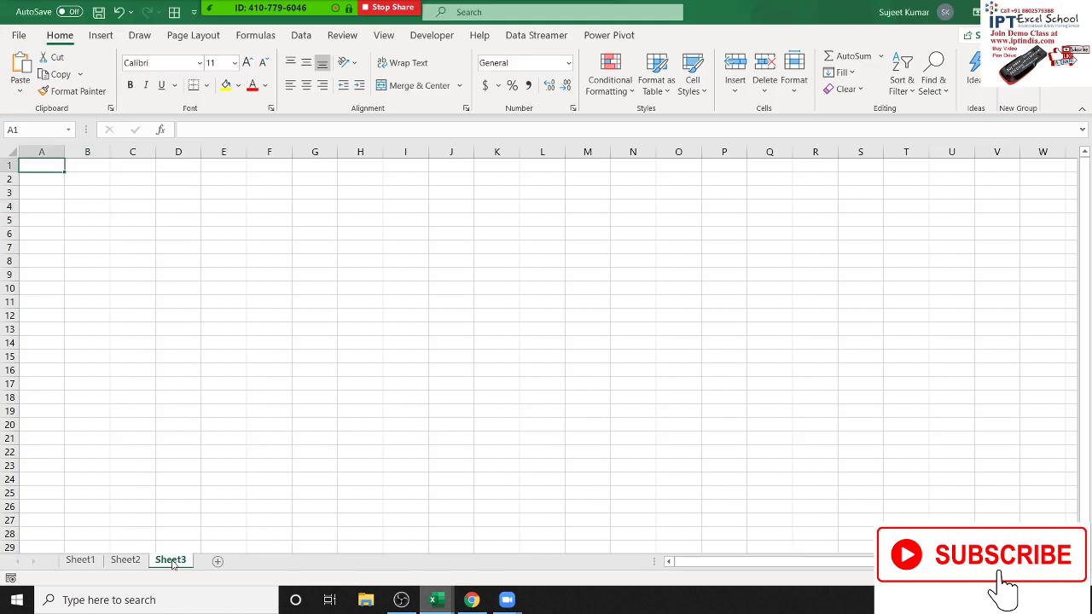
pyautogui.click(85, 562)
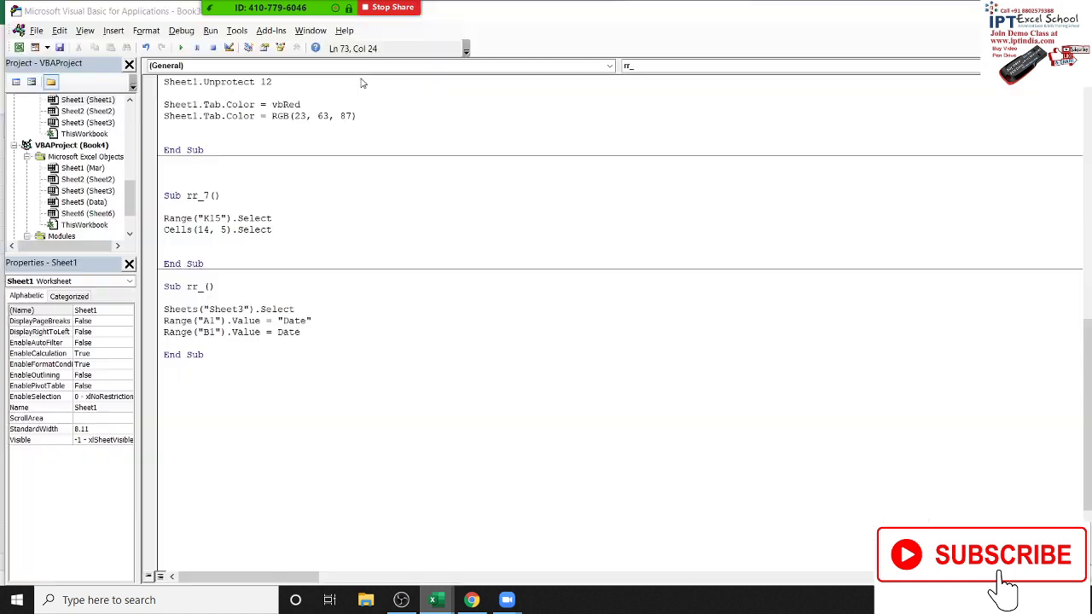
pyautogui.hotkey('alt', 'F11')
# - Run rr_, confirm Sheet3's A1:B1 were filled, then clear them
pyautogui.click(198, 309)
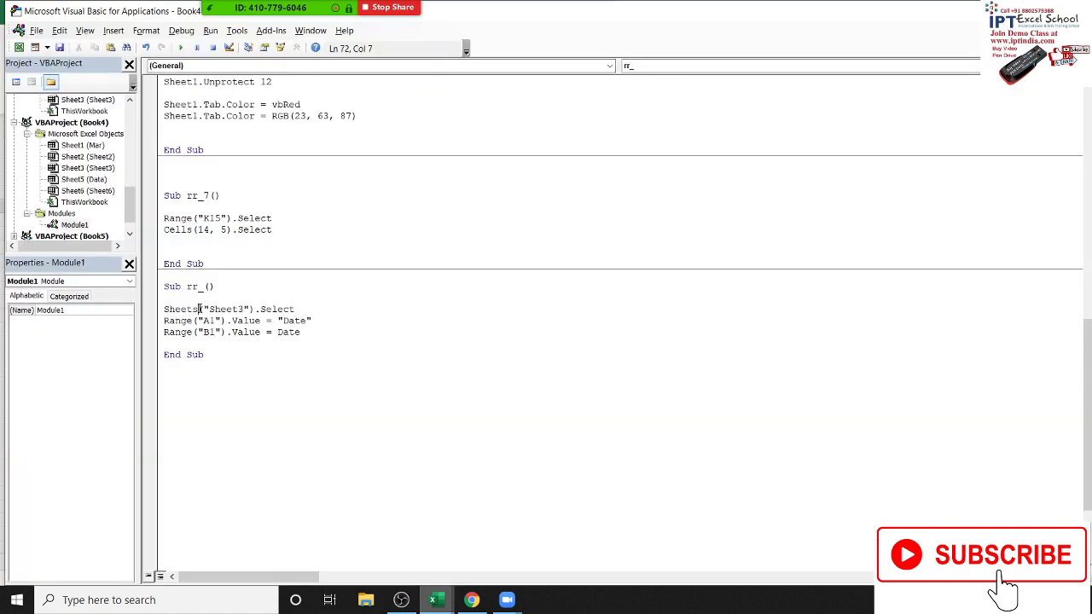
pyautogui.press('F5')
pyautogui.hotkey('alt', 'F11')
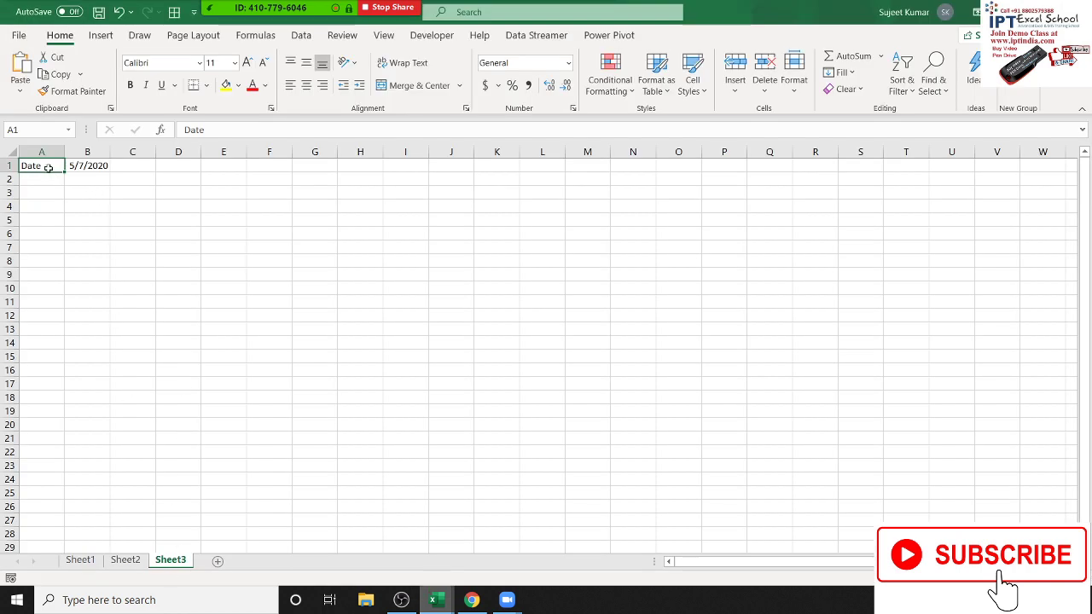
pyautogui.moveTo(48, 165); pyautogui.dragTo(83, 166)
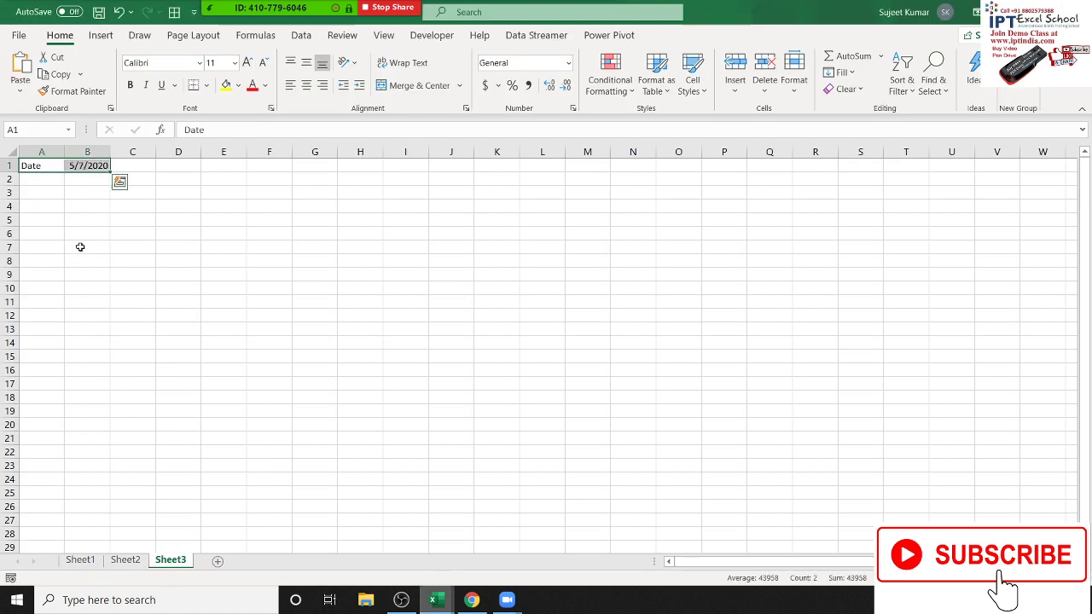
pyautogui.press('Delete')
pyautogui.hotkey('alt', 'F11')
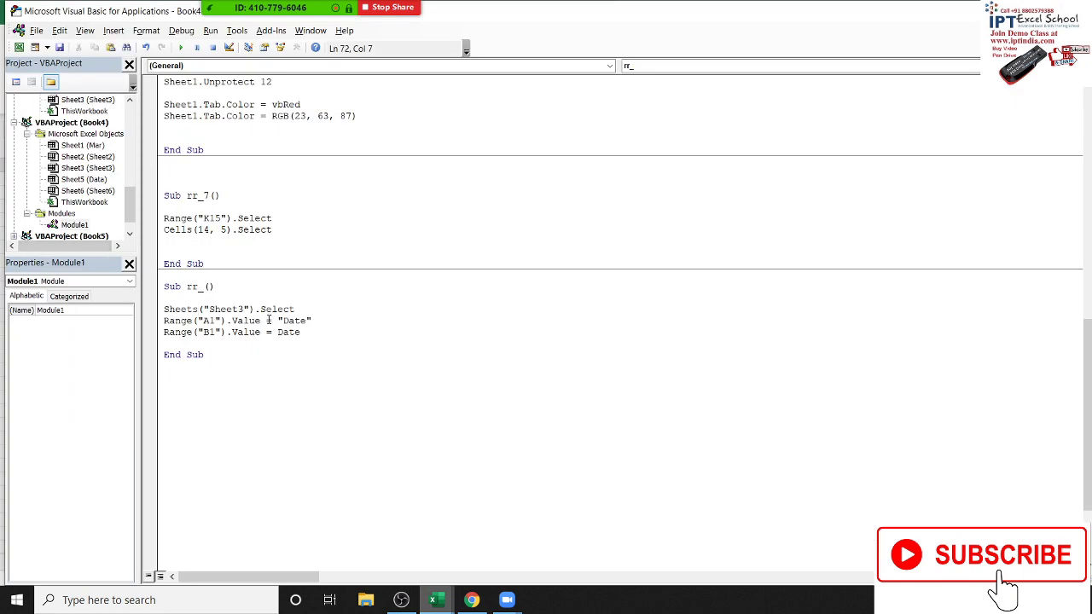
# - Prefix both Range lines with Sheets("Sheet3"). and comment out the Select line
pyautogui.moveTo(259, 313); pyautogui.dragTo(164, 314)
pyautogui.hotkey('ctrl', 'c')
pyautogui.click(165, 321)
pyautogui.hotkey('ctrl', 'v')
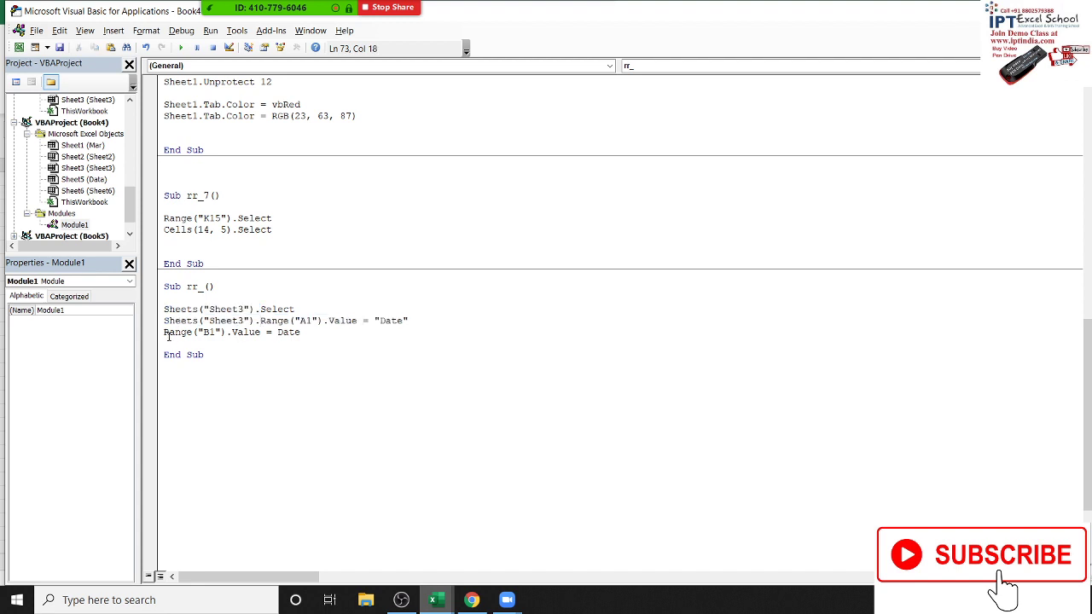
pyautogui.click(165, 334)
pyautogui.hotkey('ctrl', 'v')
pyautogui.click(227, 344)
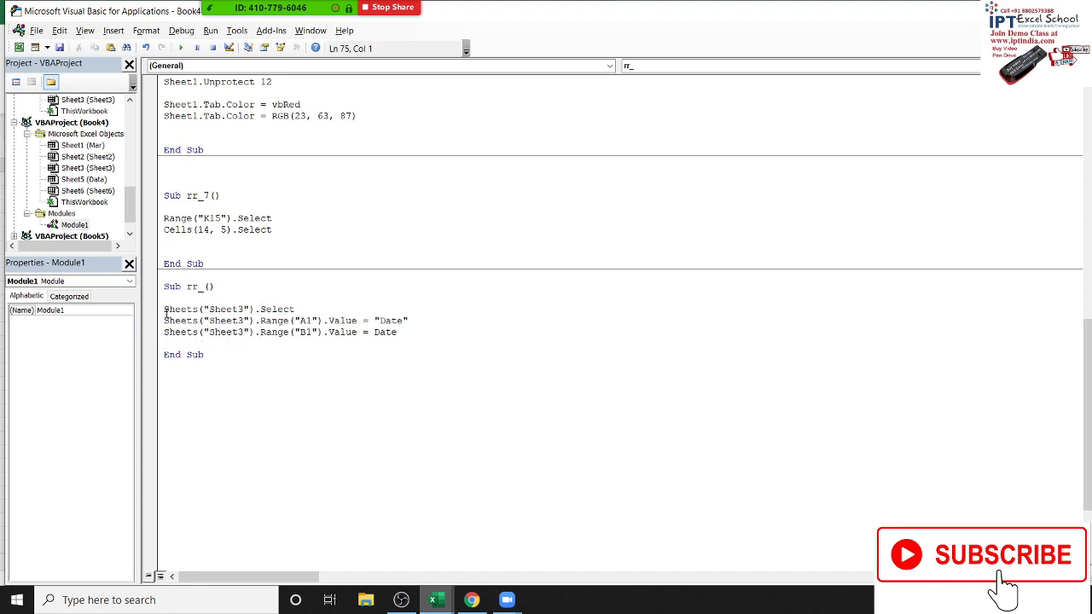
pyautogui.click(165, 312)
pyautogui.write("'")
pyautogui.press('Return')
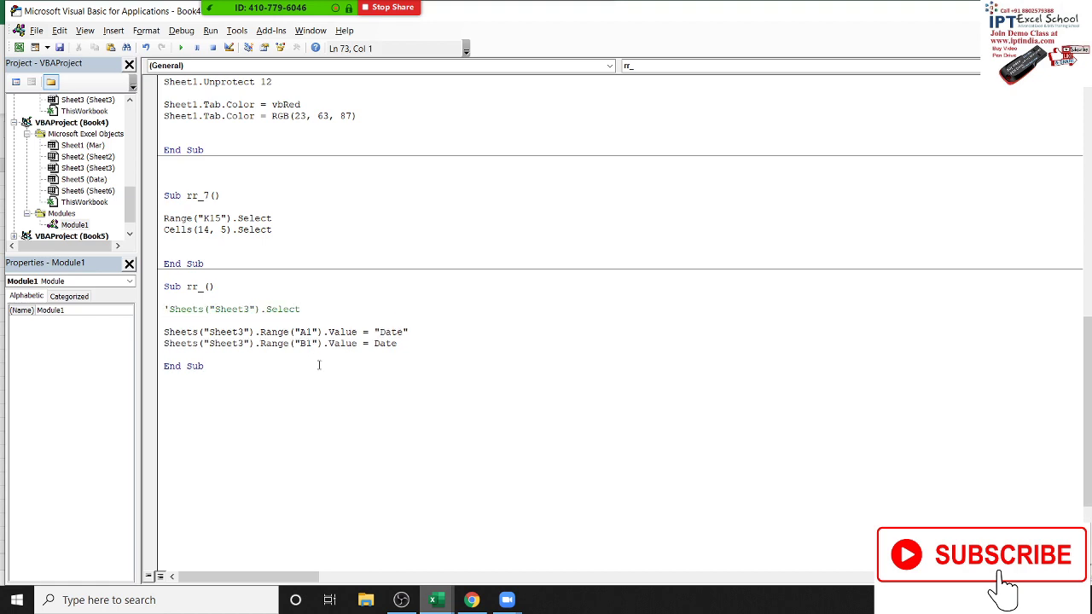
# - Run Book4!rr_ from Developer > Macros on Sheet2 and check Sheet3's A1:B1
pyautogui.hotkey('alt', 'F11')
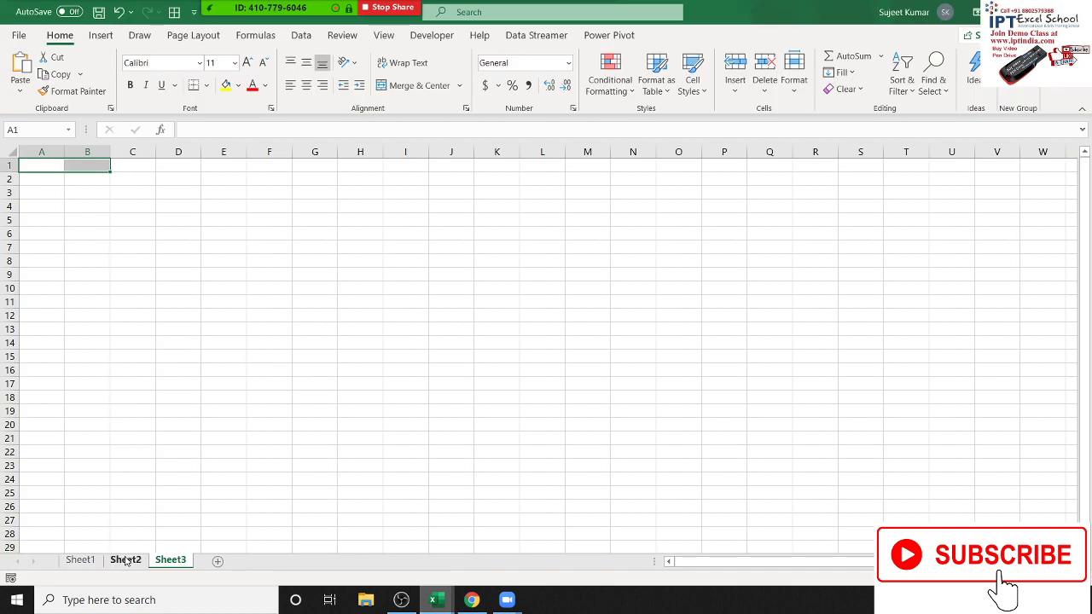
pyautogui.click(125, 561)
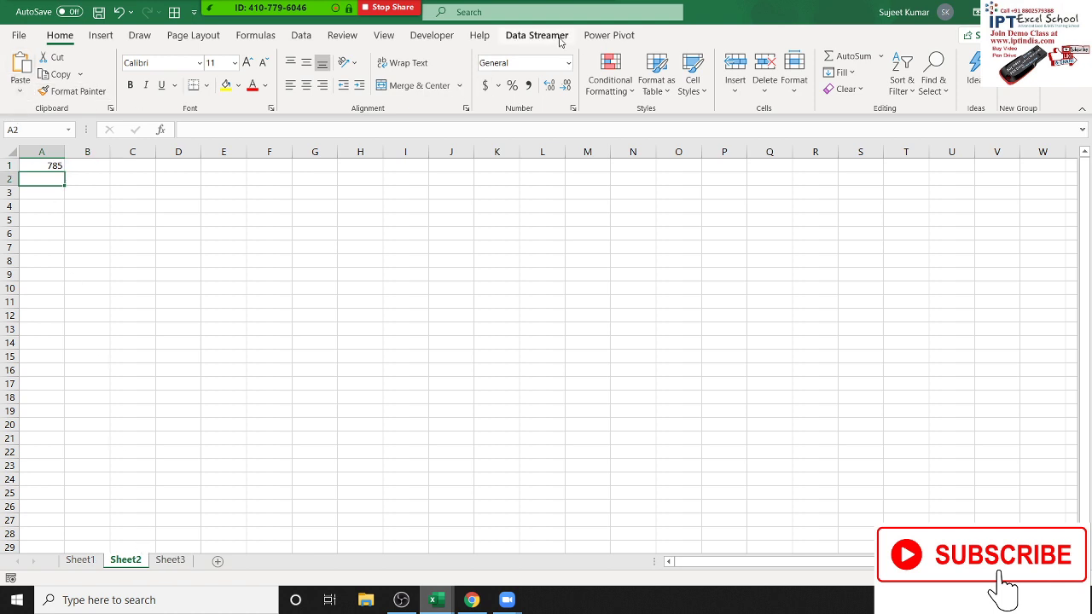
pyautogui.click(436, 35)
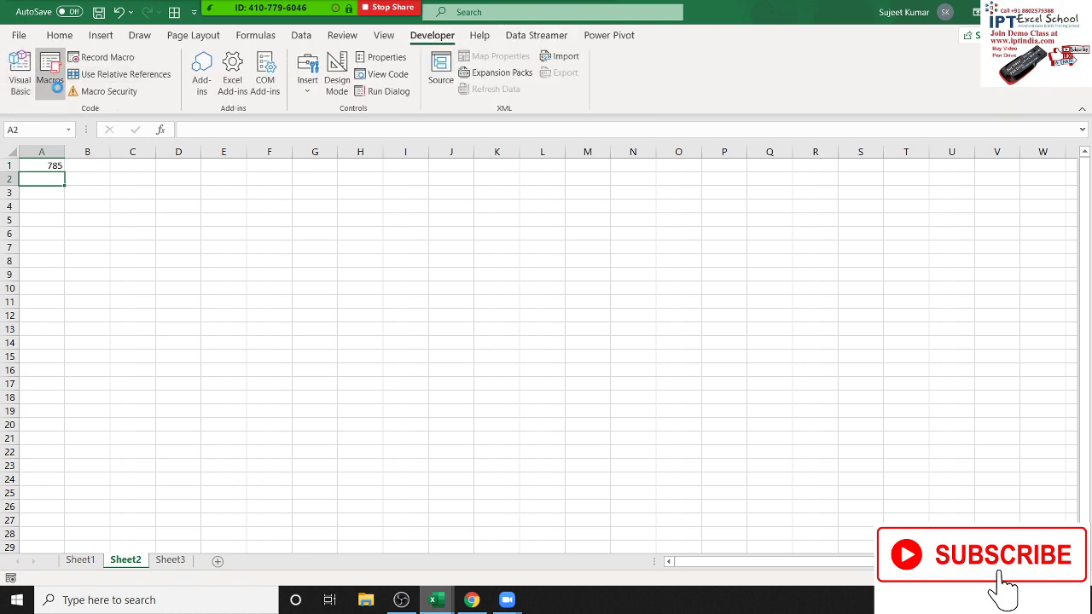
pyautogui.click(49, 81)
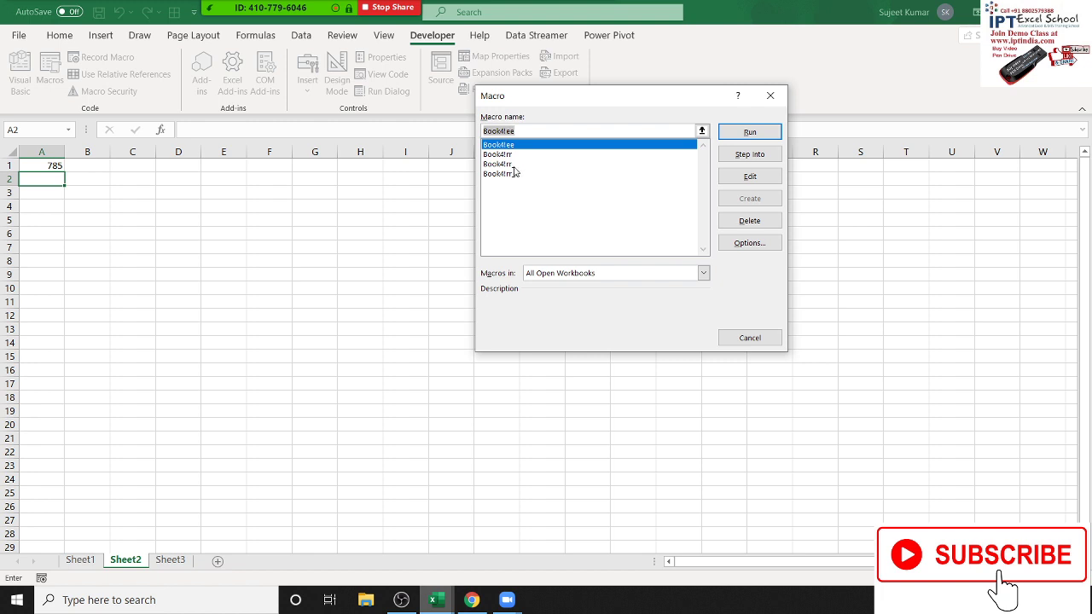
pyautogui.click(516, 165)
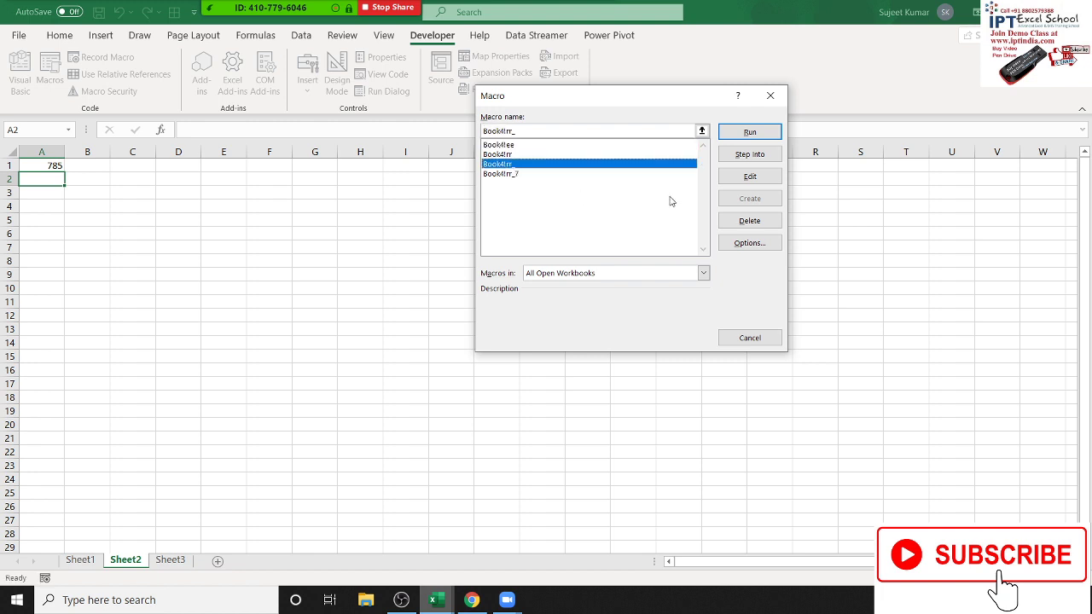
pyautogui.click(749, 133)
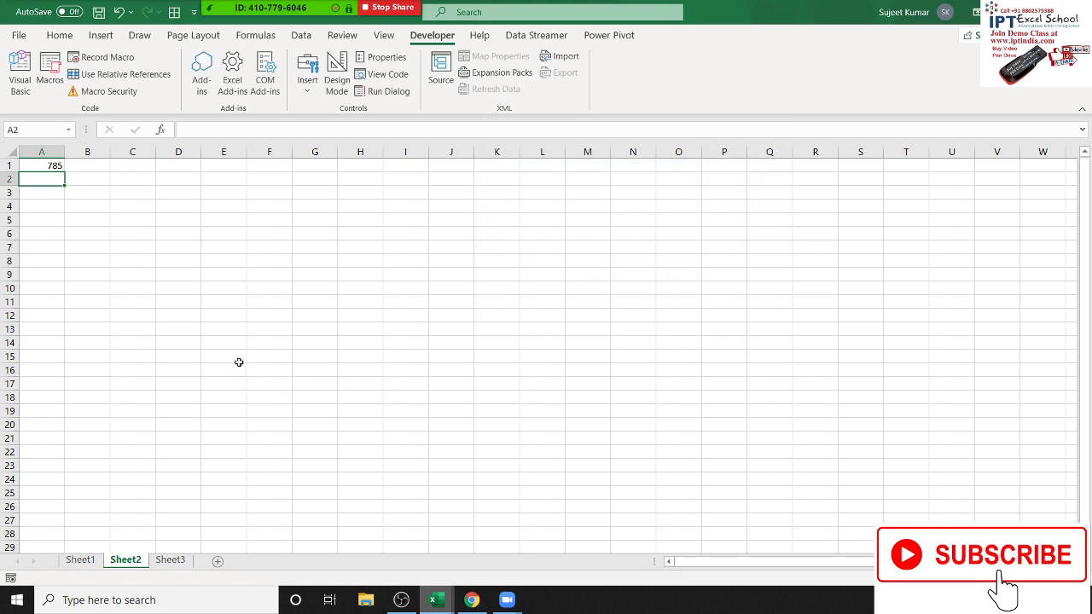
pyautogui.click(171, 561)
pyautogui.click(86, 233)
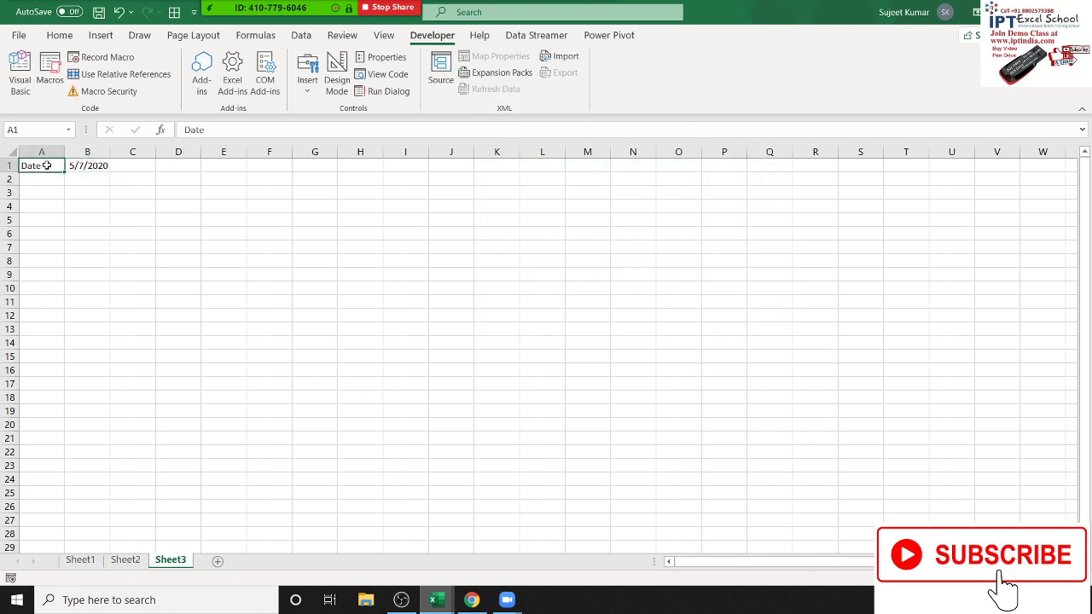
pyautogui.moveTo(42, 166); pyautogui.dragTo(87, 165)
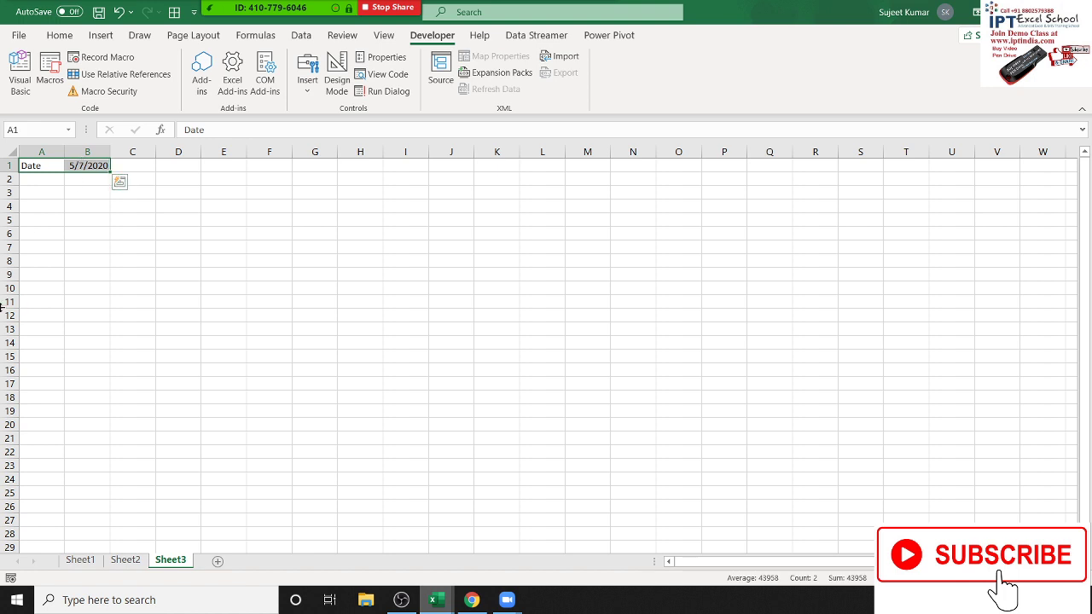
# - Look at Sheet3 of Book2, then return to the VBA editor
pyautogui.click(440, 605)
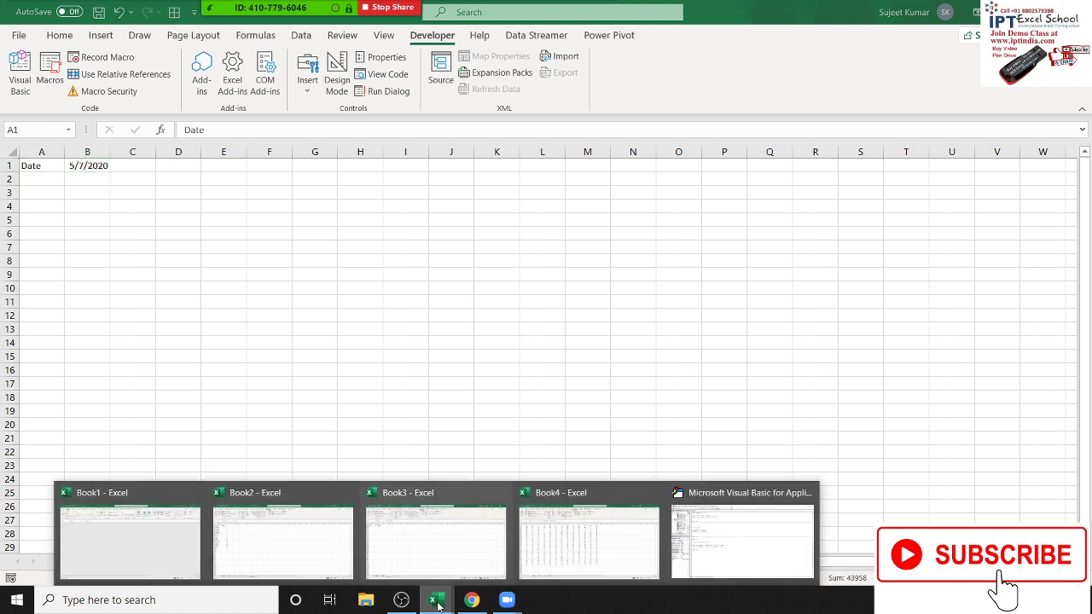
pyautogui.click(331, 560)
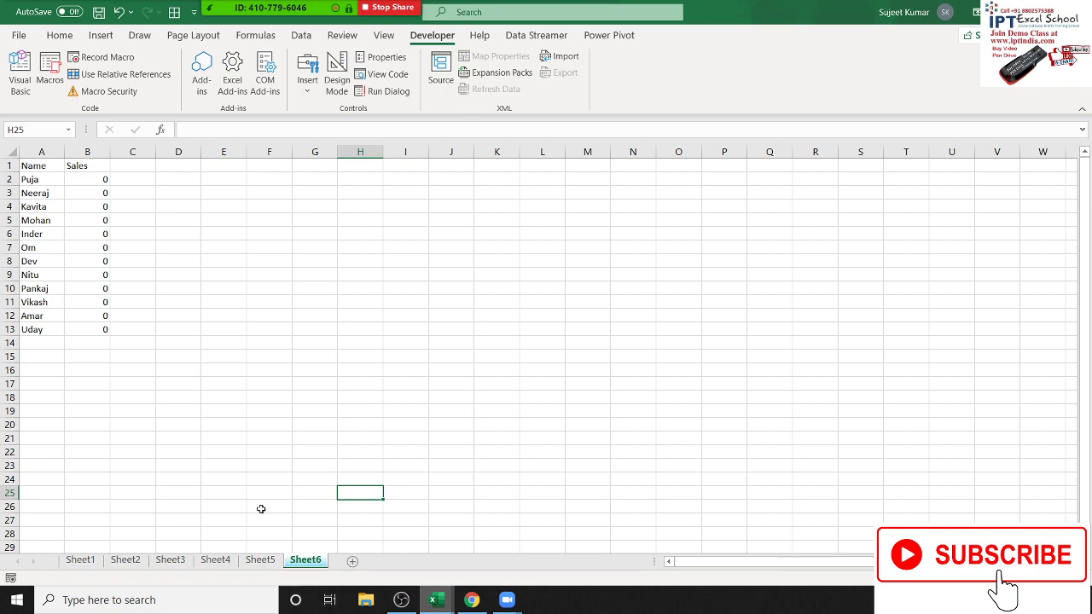
pyautogui.keyDown('ctrl'); pyautogui.click(171, 561); pyautogui.keyUp('ctrl')
pyautogui.click(151, 247)
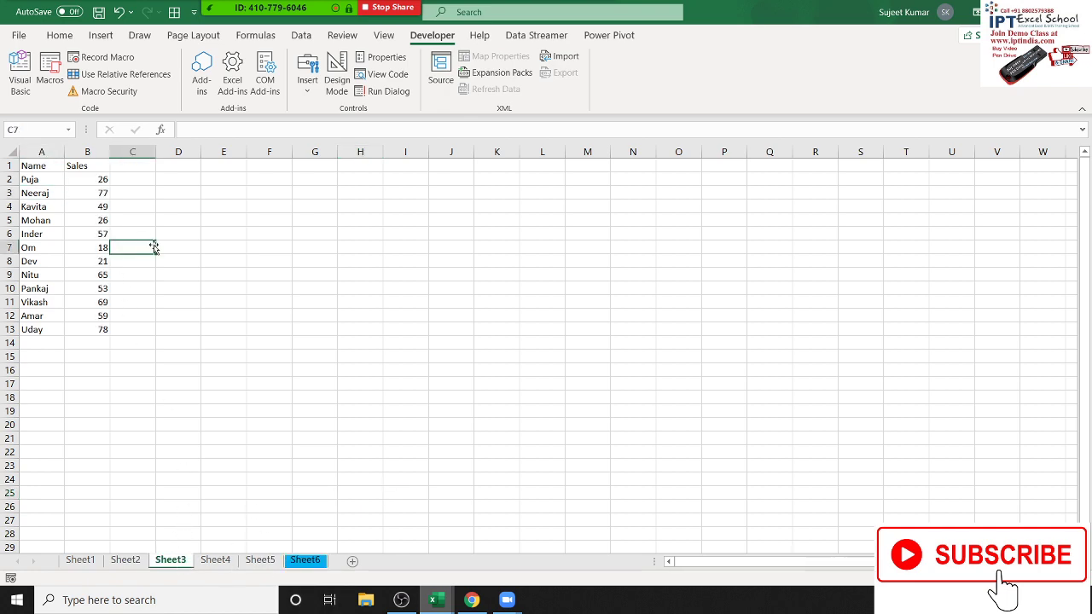
pyautogui.hotkey('alt', 'Tab')
pyautogui.press('Tab')
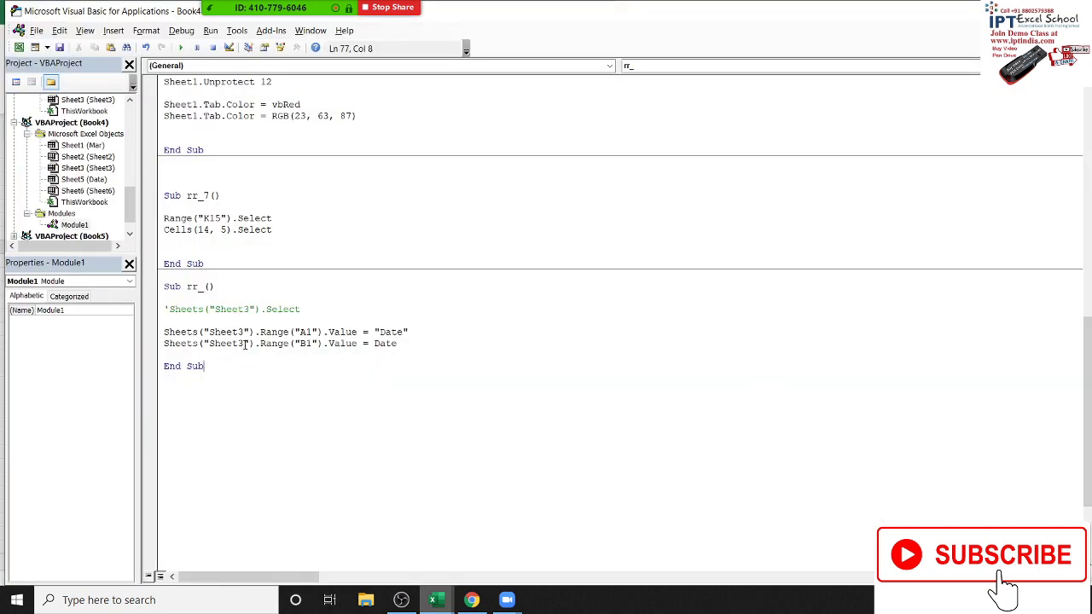
# - Create a new Sub rr_5 below the rr_ sub
pyautogui.hotkey('alt', 'Tab')
pyautogui.hotkey('alt', 'Tab')
pyautogui.click(183, 398)
pyautogui.write('rr')
pyautogui.press('Return')
pyautogui.press('Return')
pyautogui.press('Return')
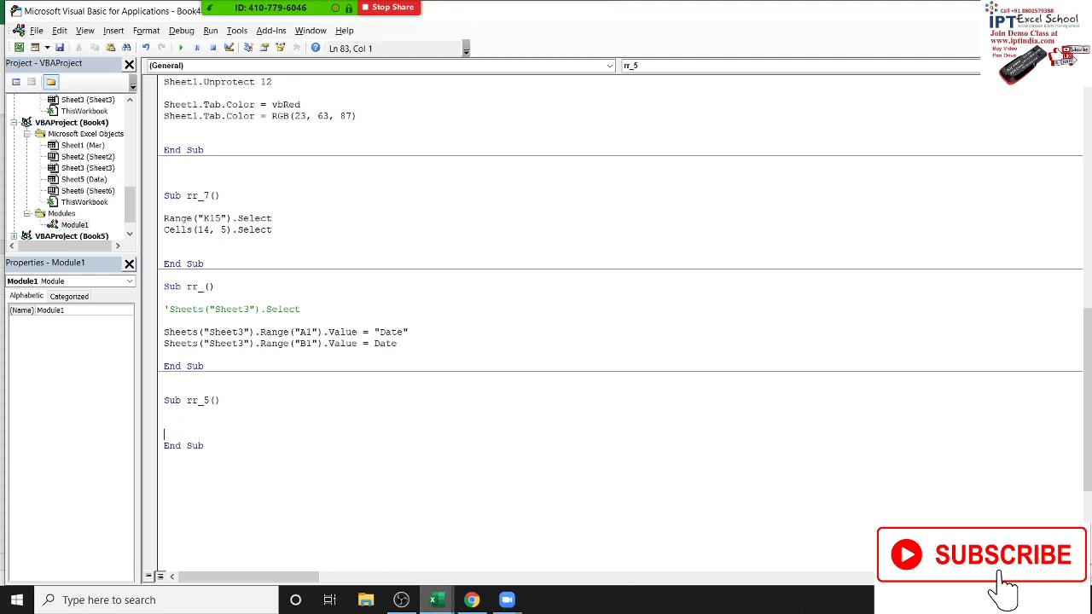
# - Add Workbooks("Book2.xlsm").Activate and Sheets("Sheet3").Select lines to rr_5
pyautogui.click(164, 422)
pyautogui.write('wor')
pyautogui.write('kbook')
pyautogui.write('("')
pyautogui.press('BackSpace')
pyautogui.press('BackSpace')
pyautogui.write('s')
pyautogui.write('("Bo')
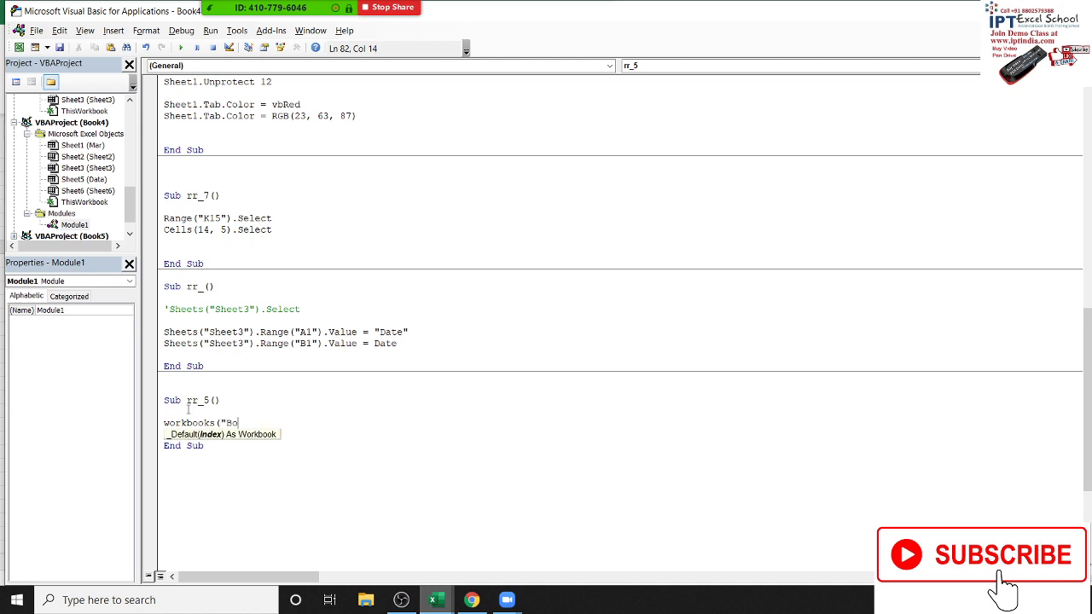
pyautogui.write('o')
pyautogui.write('k')
pyautogui.write('2.')
pyautogui.write('xlsm"')
pyautogui.write(')')
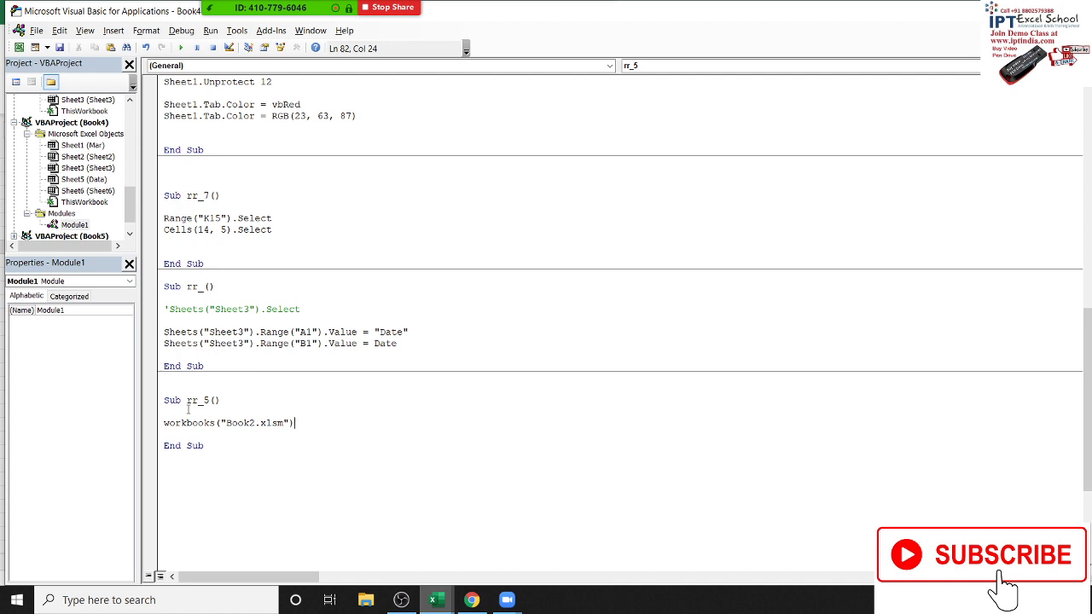
pyautogui.write('.a')
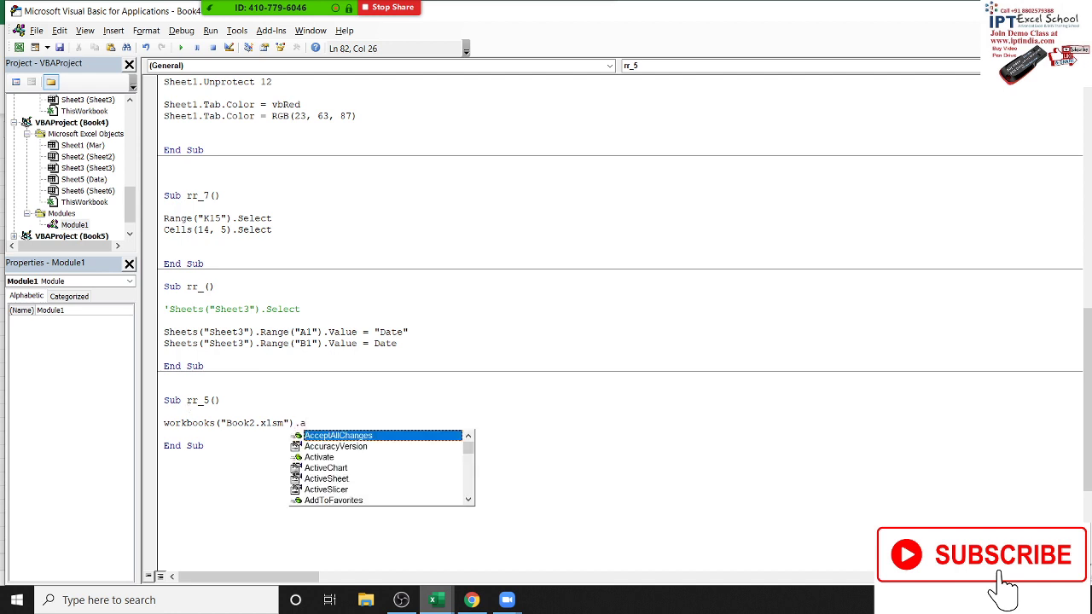
pyautogui.press('Down')
pyautogui.press('Down')
pyautogui.press('Tab')
pyautogui.press('Return')
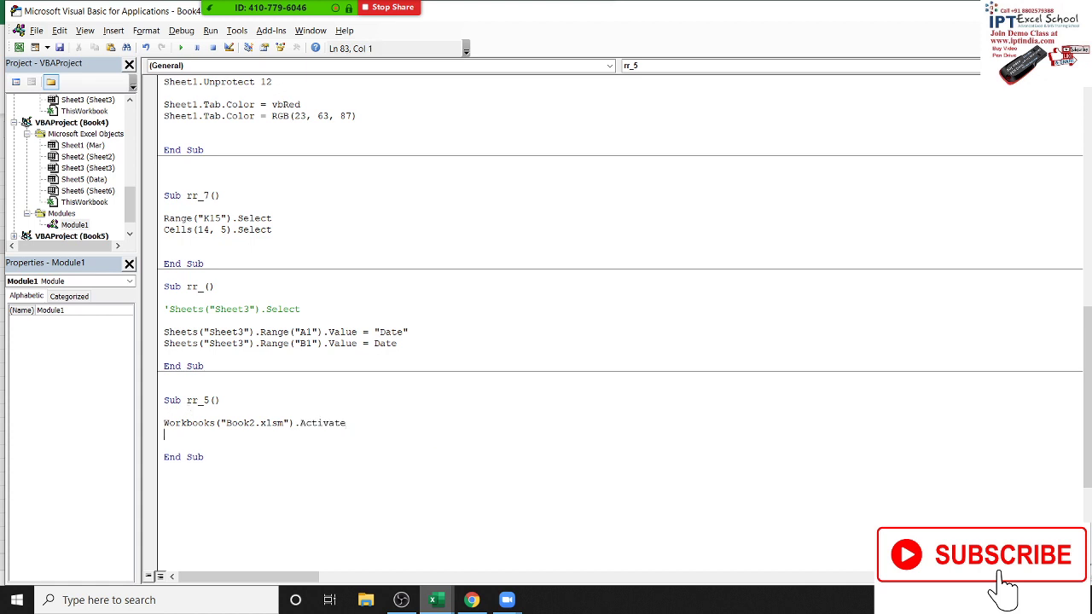
pyautogui.write('hee')
pyautogui.write('ts(')
pyautogui.write('S')
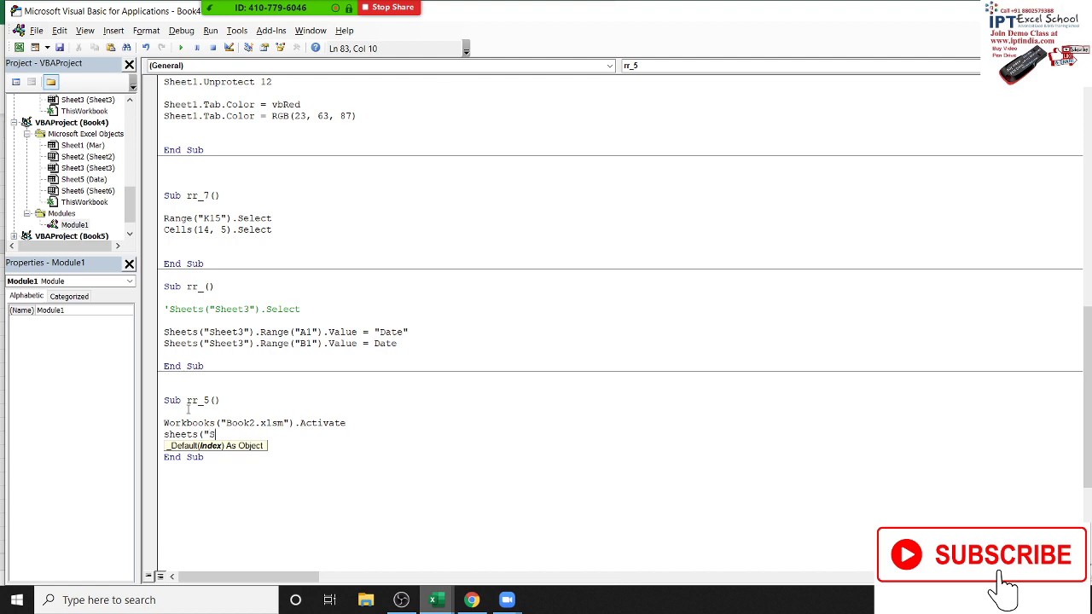
pyautogui.write('heet3')
pyautogui.write(').sele')
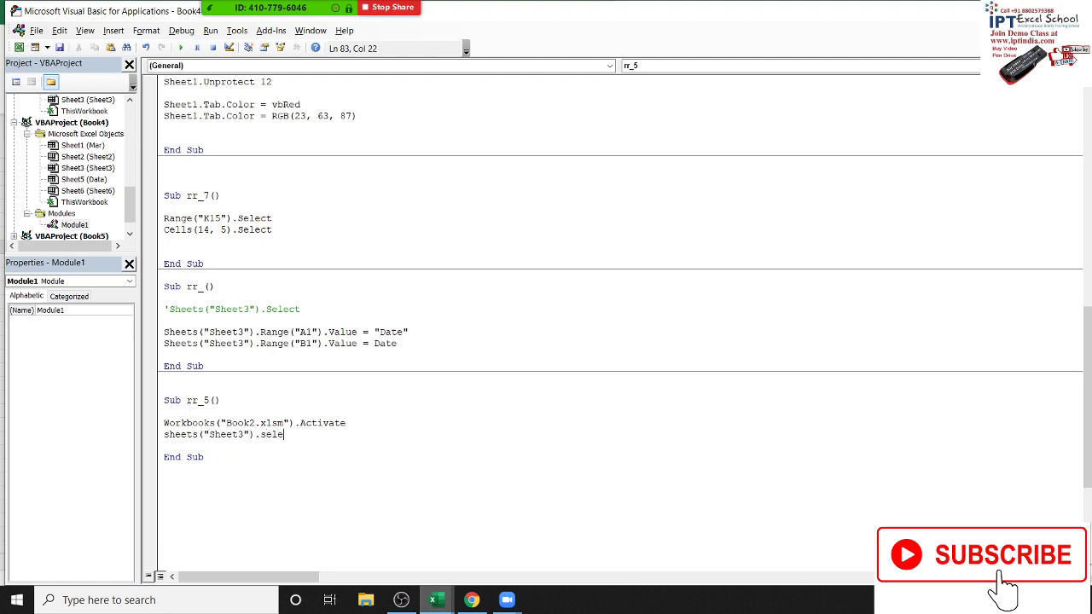
pyautogui.write('ct')
pyautogui.press('Return')
# - Copy rr_'s A1 "Date" and B1 Date assignments into rr_5
pyautogui.moveTo(259, 332); pyautogui.dragTo(430, 328)
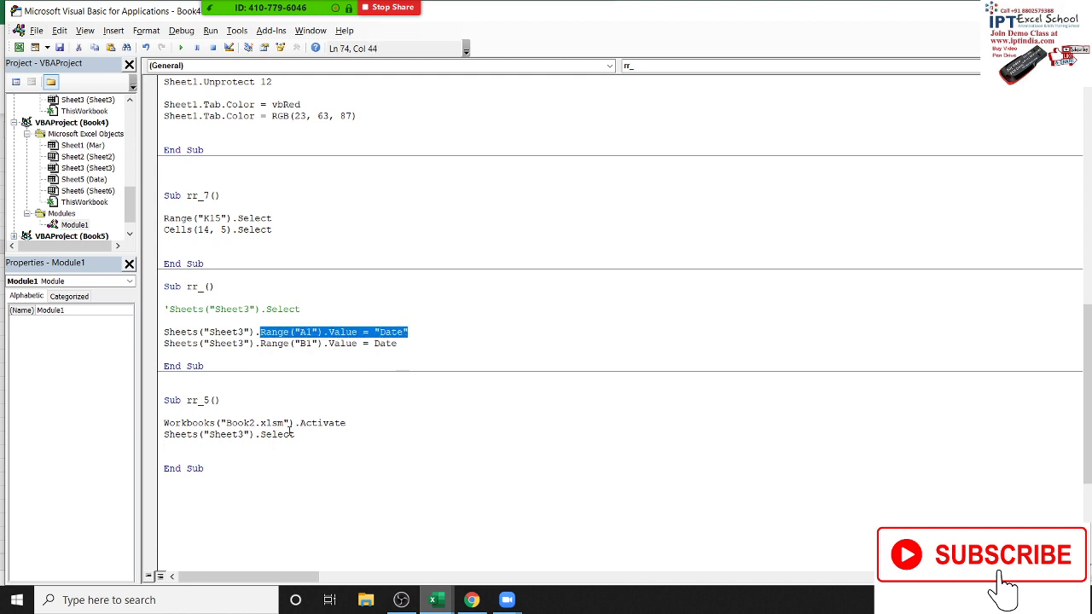
pyautogui.hotkey('ctrl', 'c')
pyautogui.click(223, 445)
pyautogui.hotkey('ctrl', 'v')
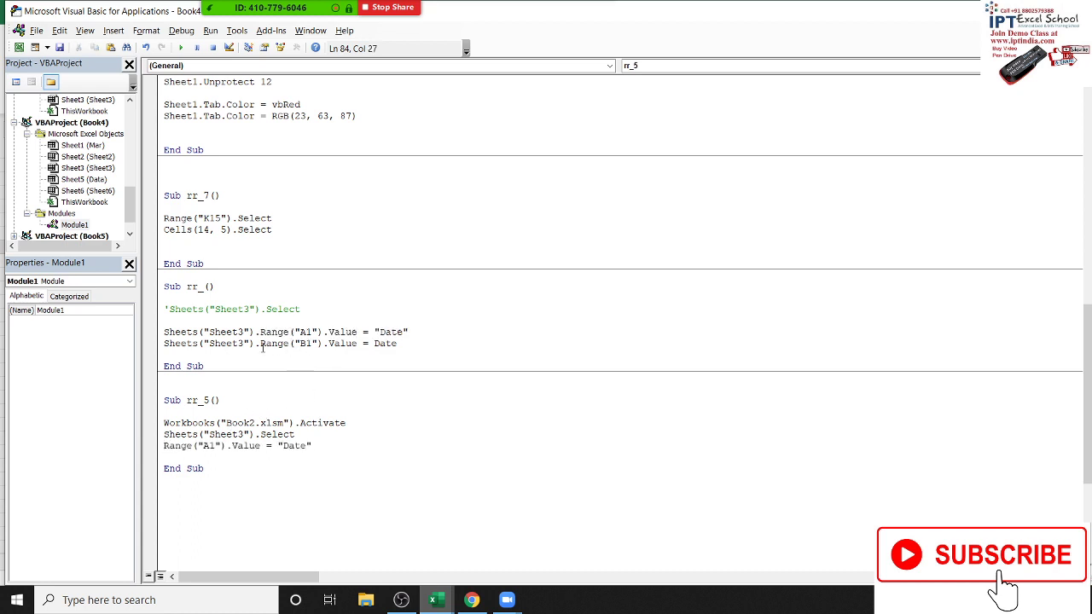
pyautogui.moveTo(260, 343); pyautogui.dragTo(411, 343)
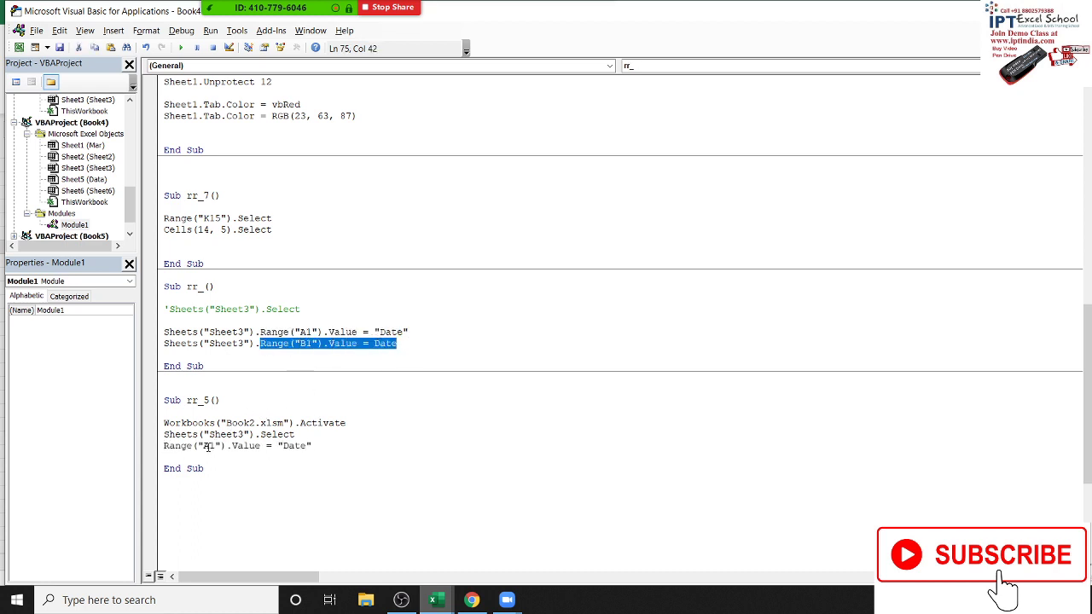
pyautogui.hotkey('ctrl', 'c')
pyautogui.click(320, 445)
pyautogui.press('Return')
pyautogui.hotkey('ctrl', 'v')
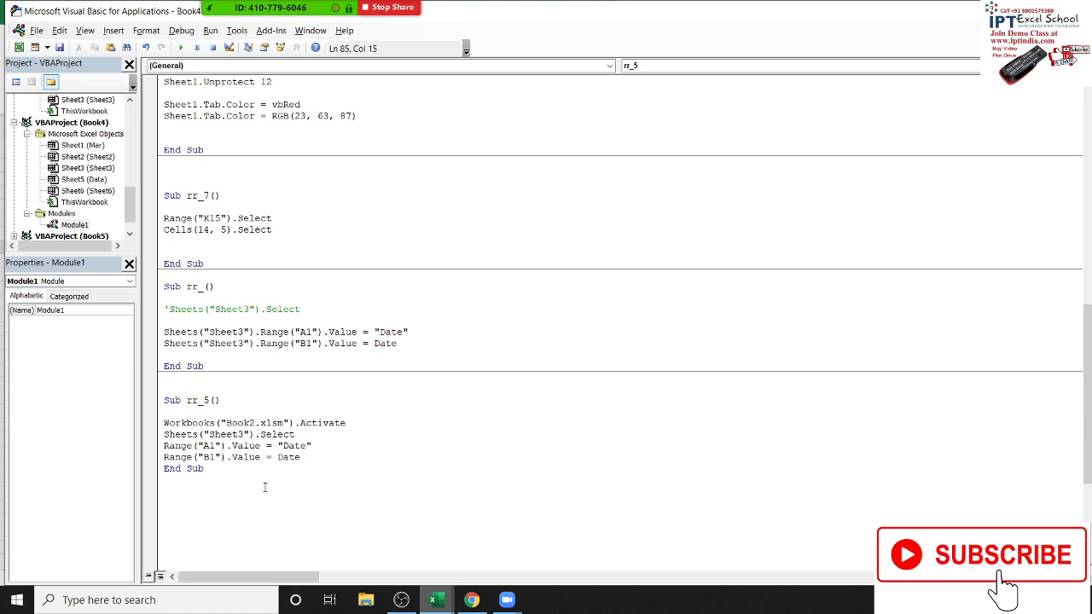
pyautogui.moveTo(434, 600)
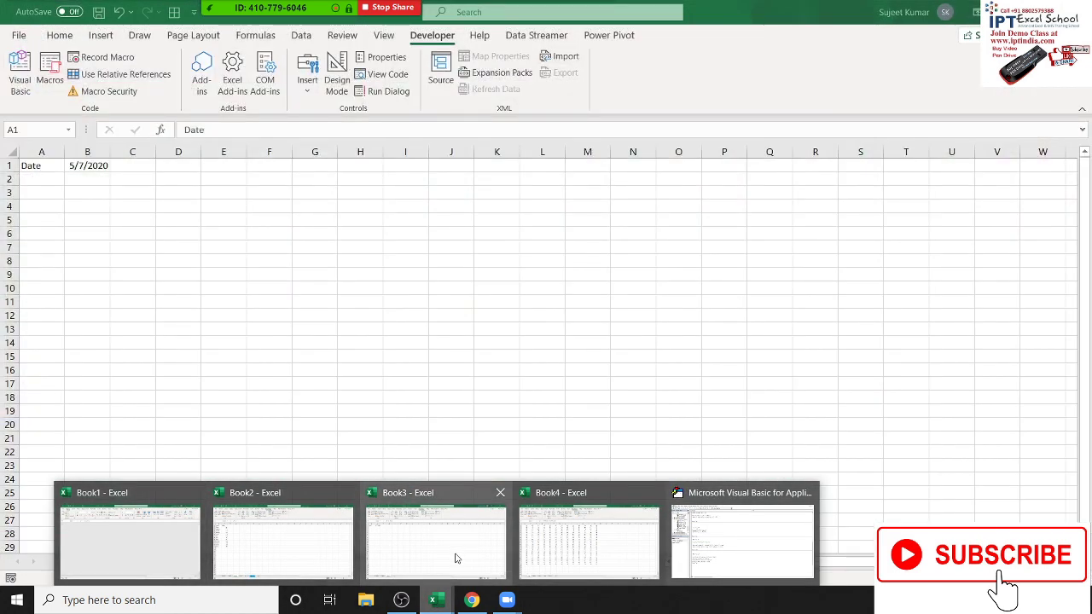
# - Run Book4!rr_5 from Book3's Macros list and Debug its Run-time error '9'
pyautogui.click(455, 558)
pyautogui.moveTo(34, 165); pyautogui.dragTo(96, 165)
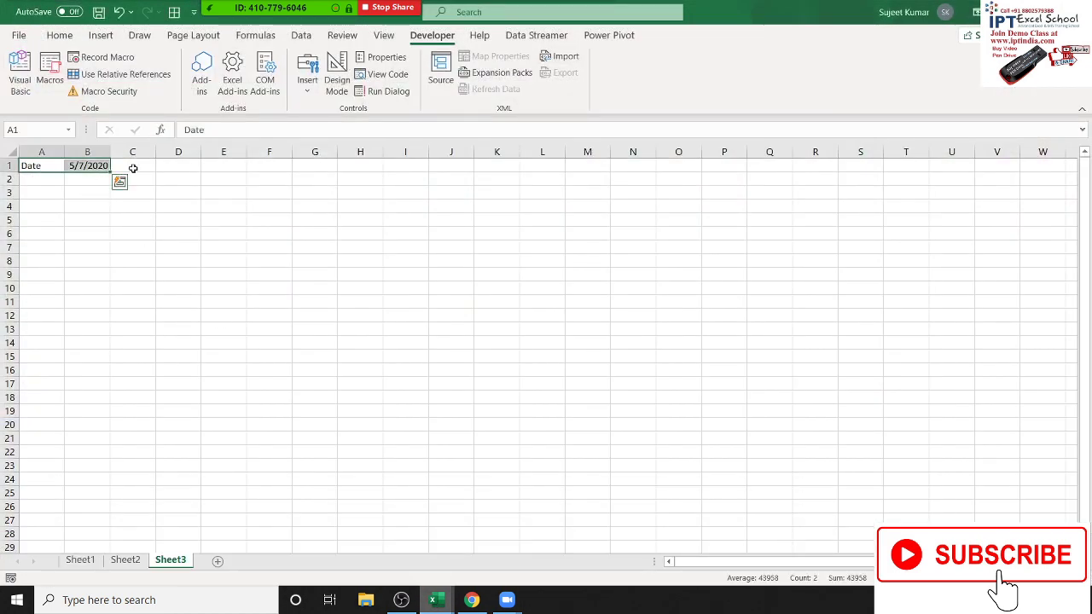
pyautogui.click(55, 91)
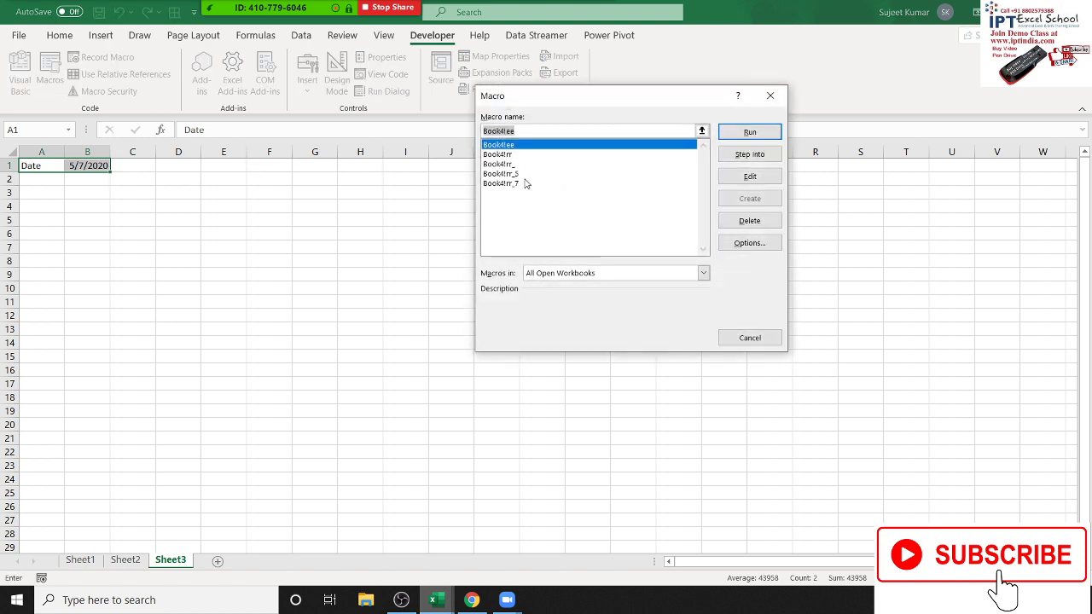
pyautogui.click(514, 174)
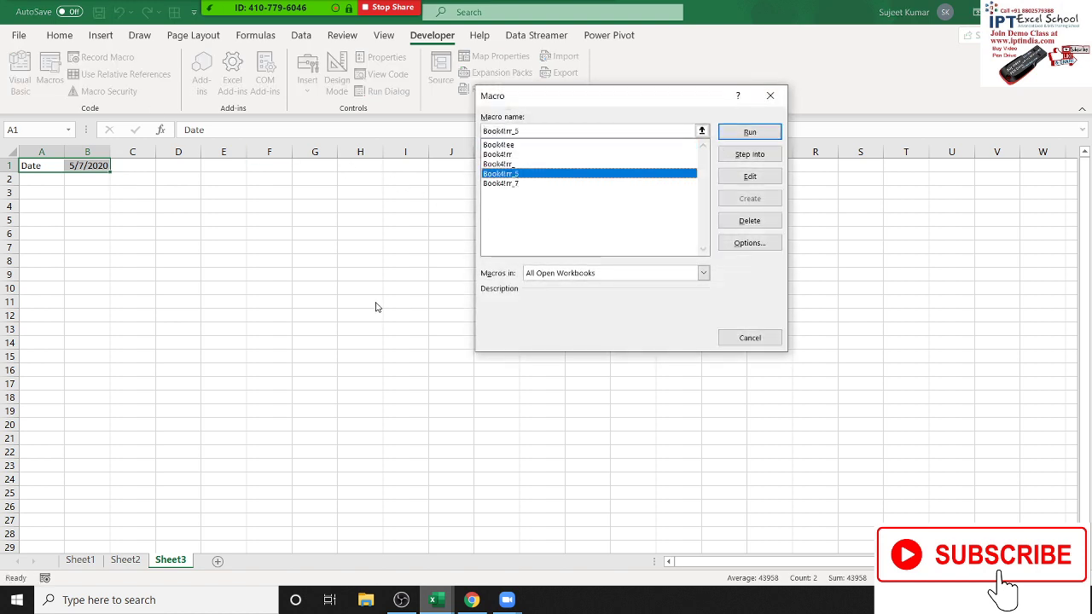
pyautogui.click(736, 133)
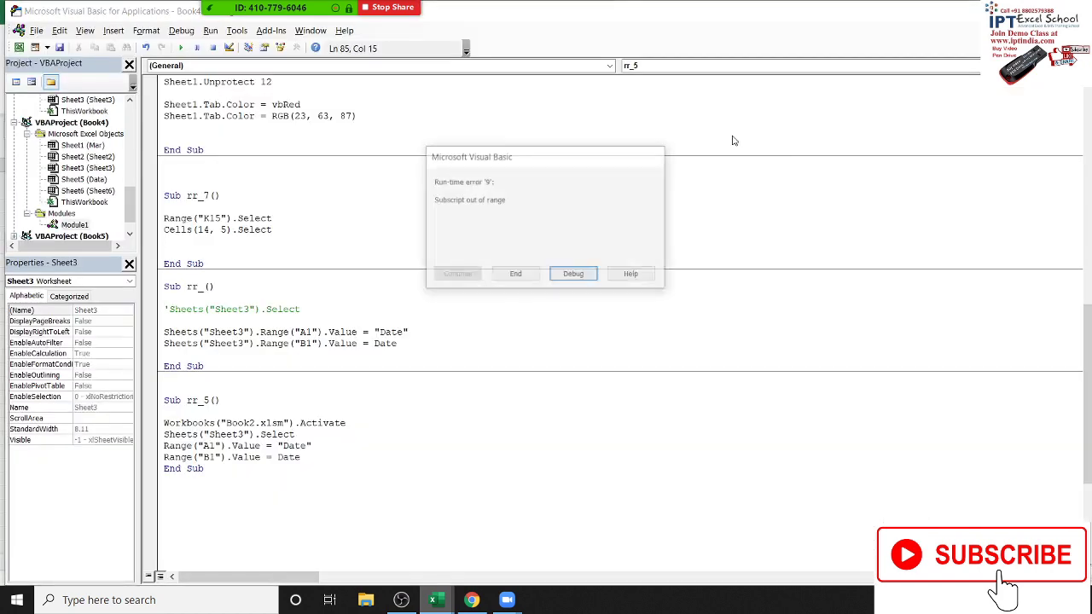
pyautogui.click(574, 275)
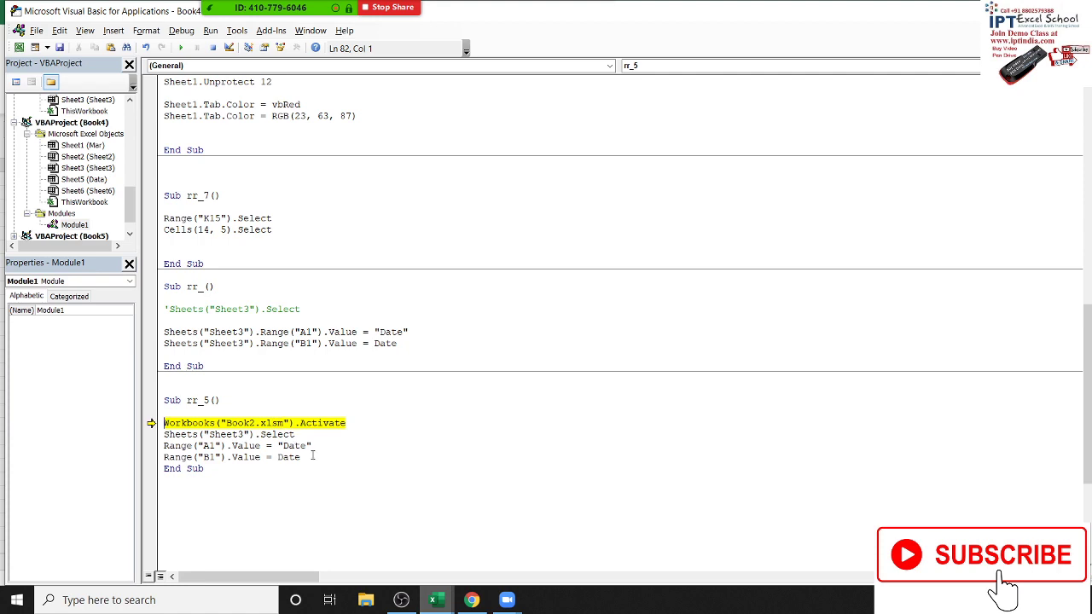
# - Switch to Book2 and inspect its file information page before returning to the worksheet
pyautogui.moveTo(433, 599)
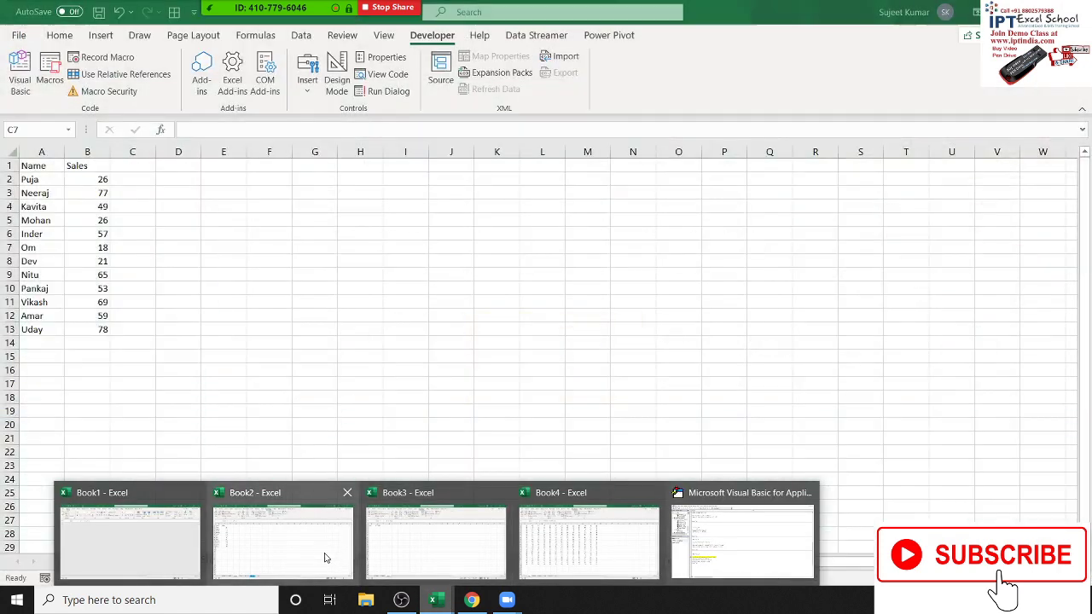
pyautogui.click(324, 557)
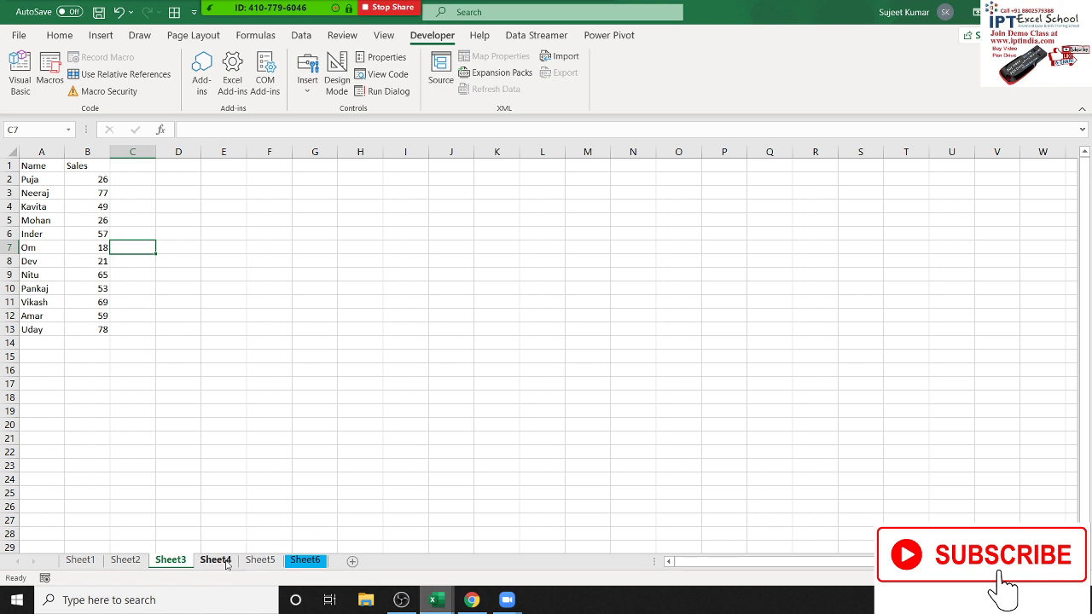
pyautogui.moveTo(471, 600)
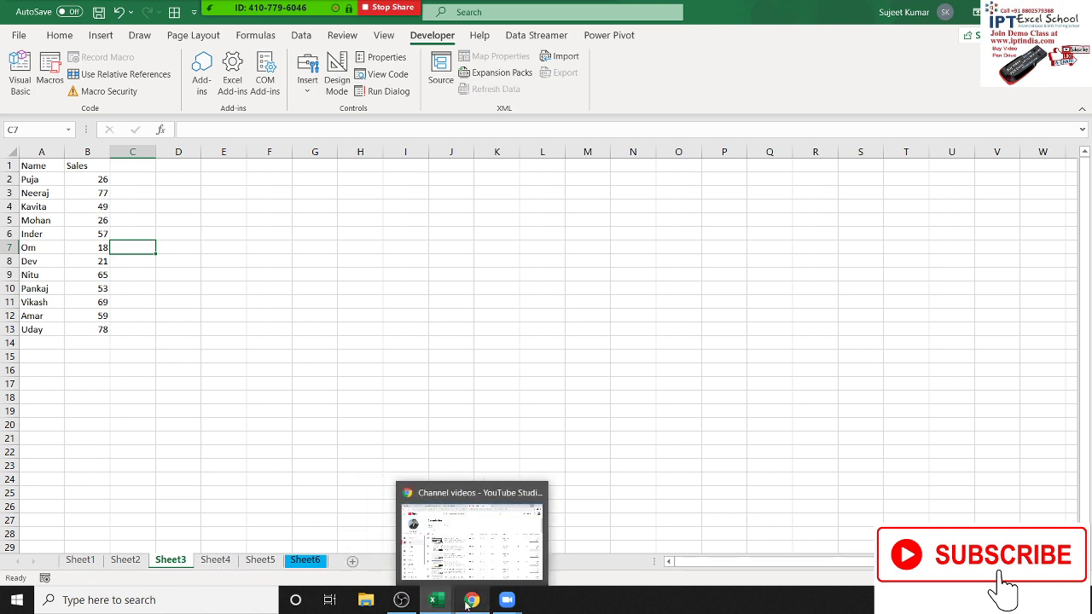
pyautogui.doubleClick(817, 12)
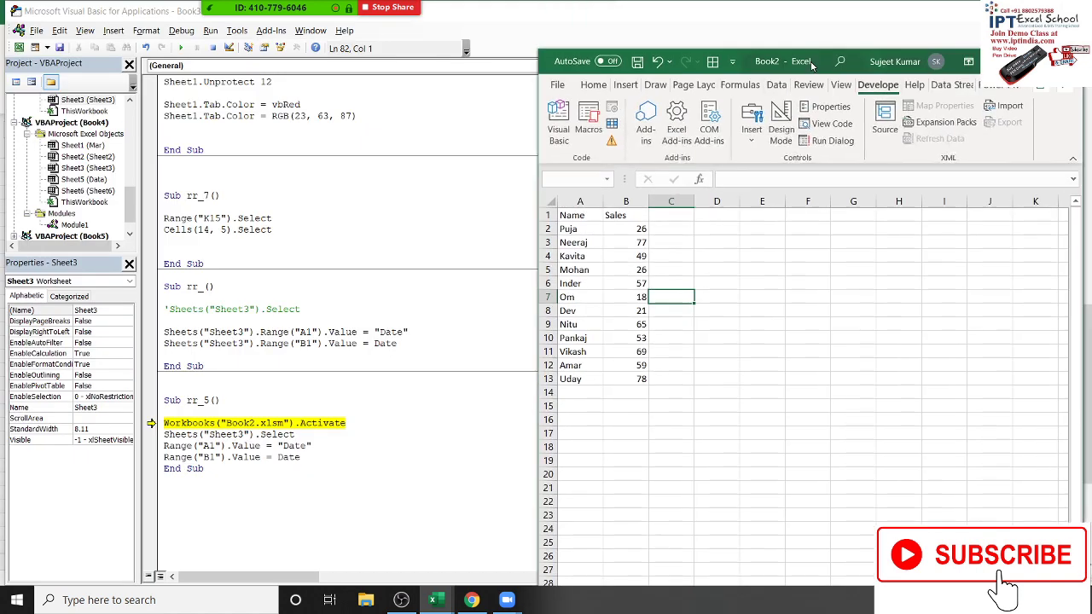
pyautogui.click(557, 84)
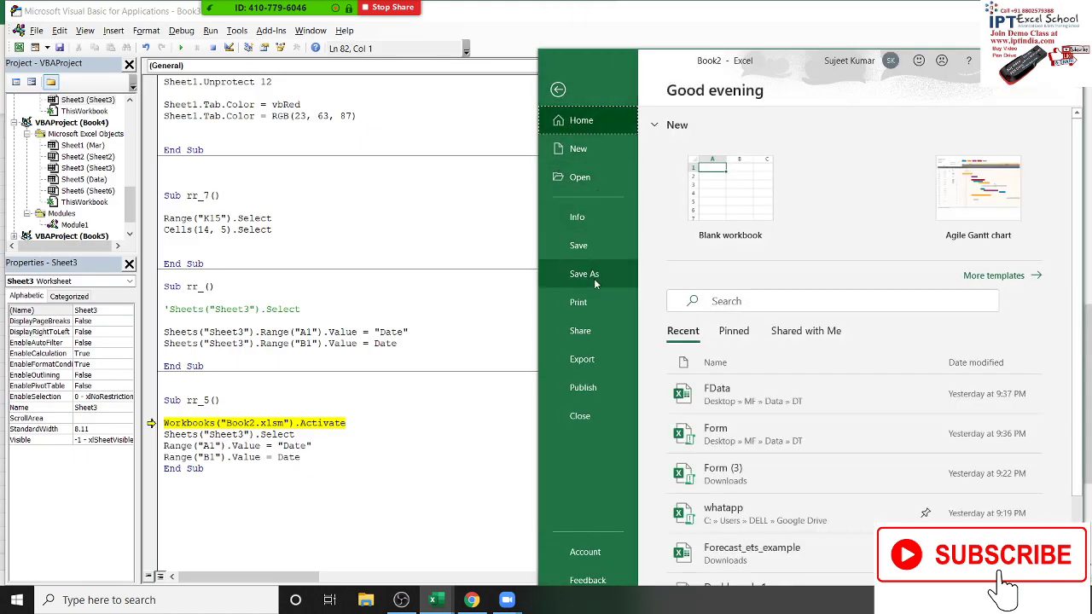
pyautogui.moveTo(817, 58); pyautogui.dragTo(702, 20)
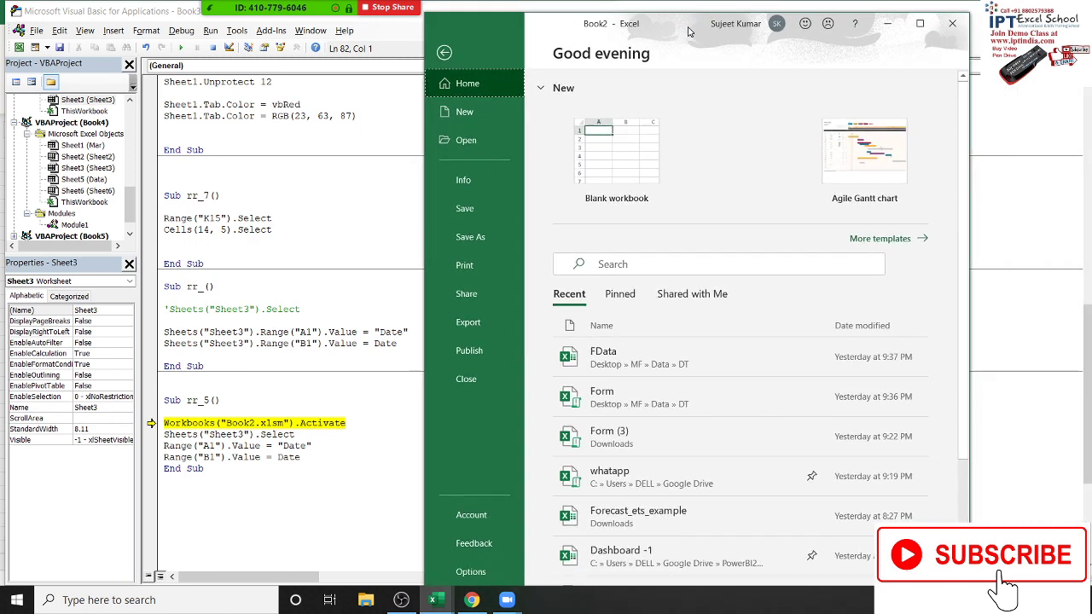
pyautogui.click(496, 189)
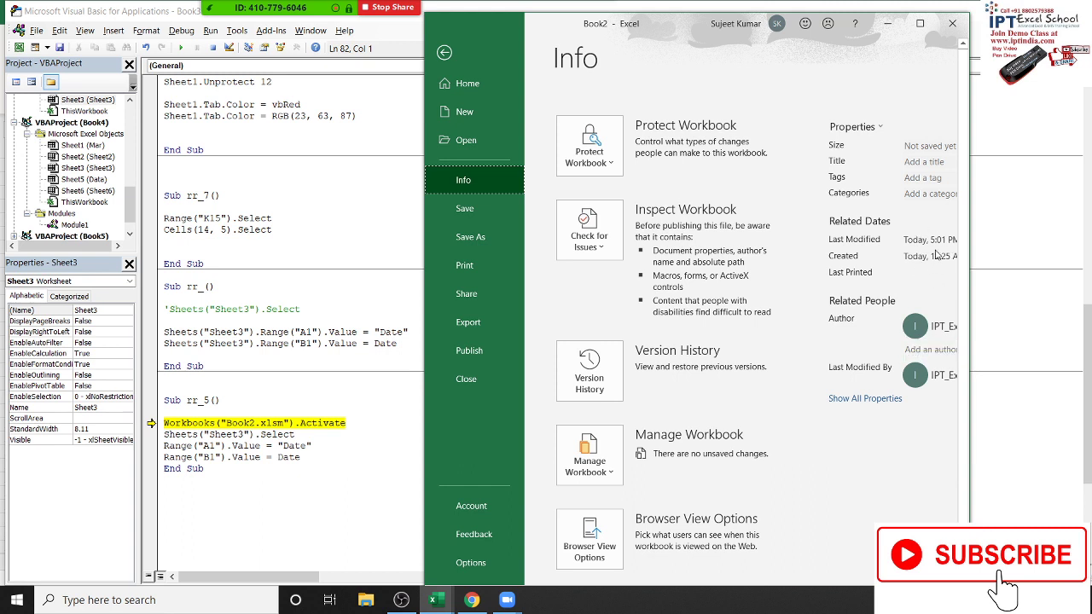
pyautogui.click(920, 23)
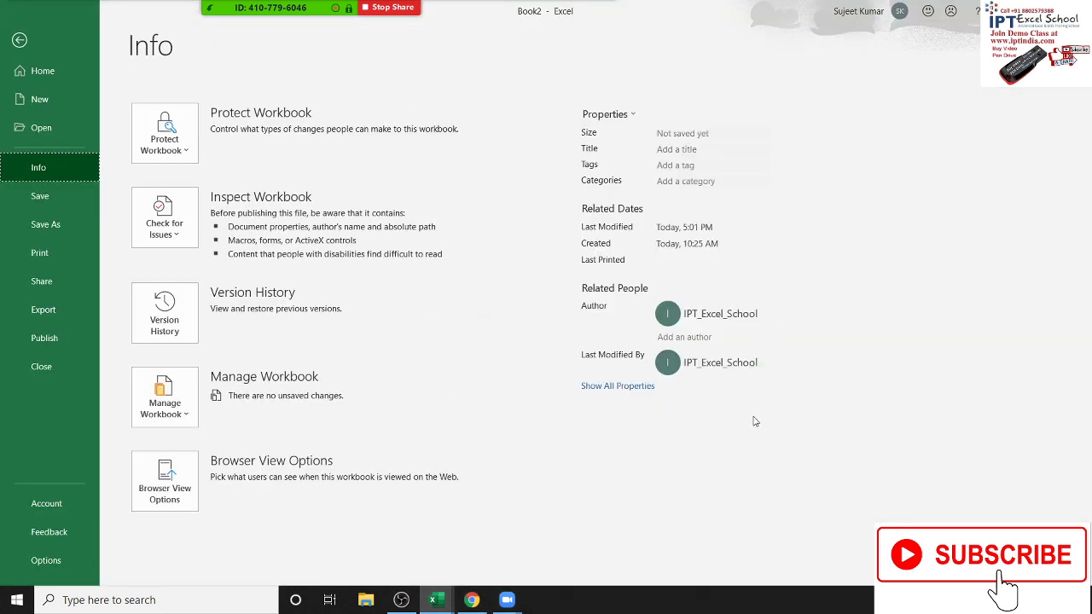
pyautogui.press('Escape')
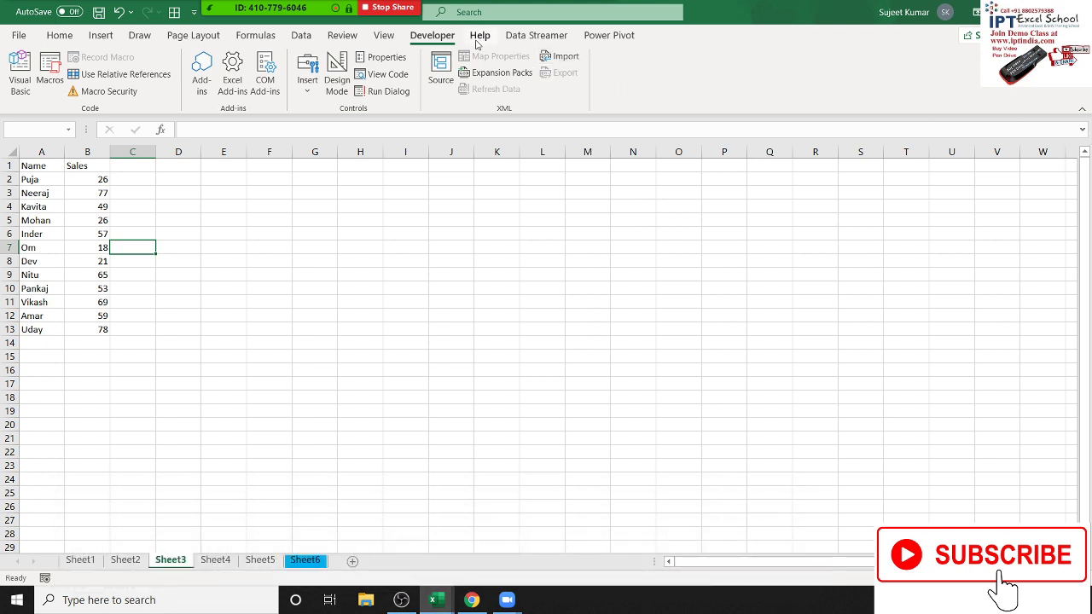
# - Verify via View > Switch Windows that Book2 is active, then bring back the VBA editor
pyautogui.click(392, 39)
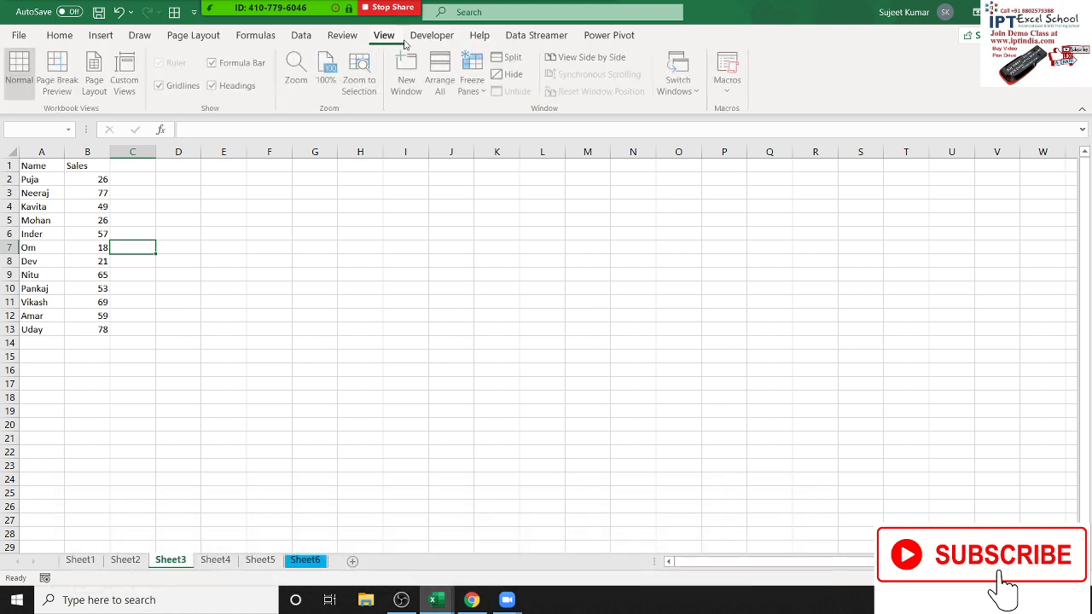
pyautogui.click(696, 91)
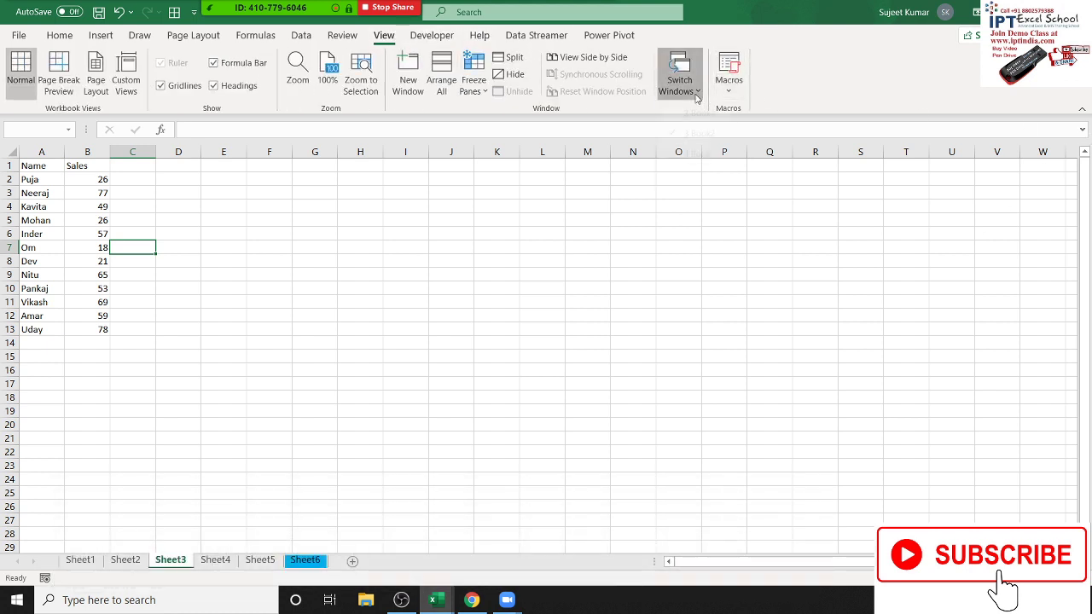
pyautogui.click(849, 270)
pyautogui.click(435, 600)
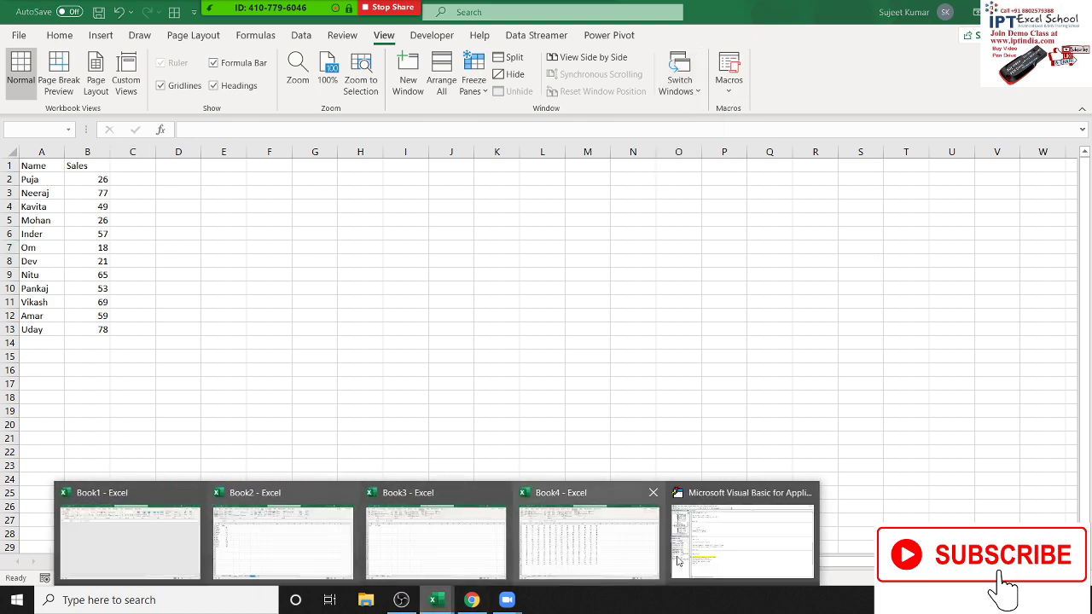
pyautogui.click(678, 560)
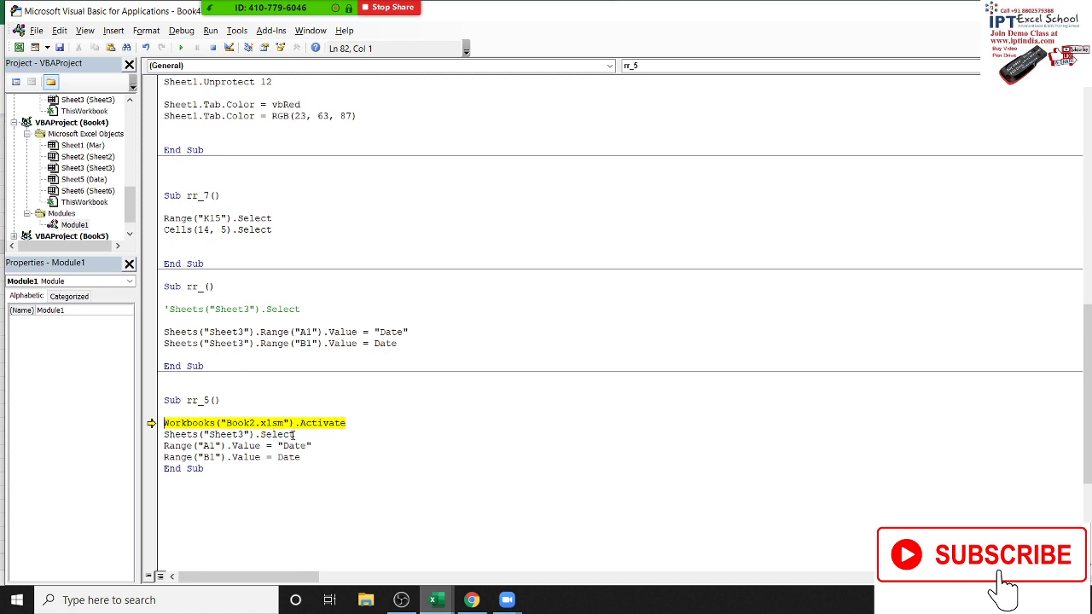
# - Change rr_5's workbook reference from Workbooks("Book2.xlsm") to Workbooks("Book2")
pyautogui.click(266, 423)
pyautogui.press('Delete')
pyautogui.press('Delete')
pyautogui.press('Delete')
pyautogui.press('Delete')
pyautogui.press('Delete')
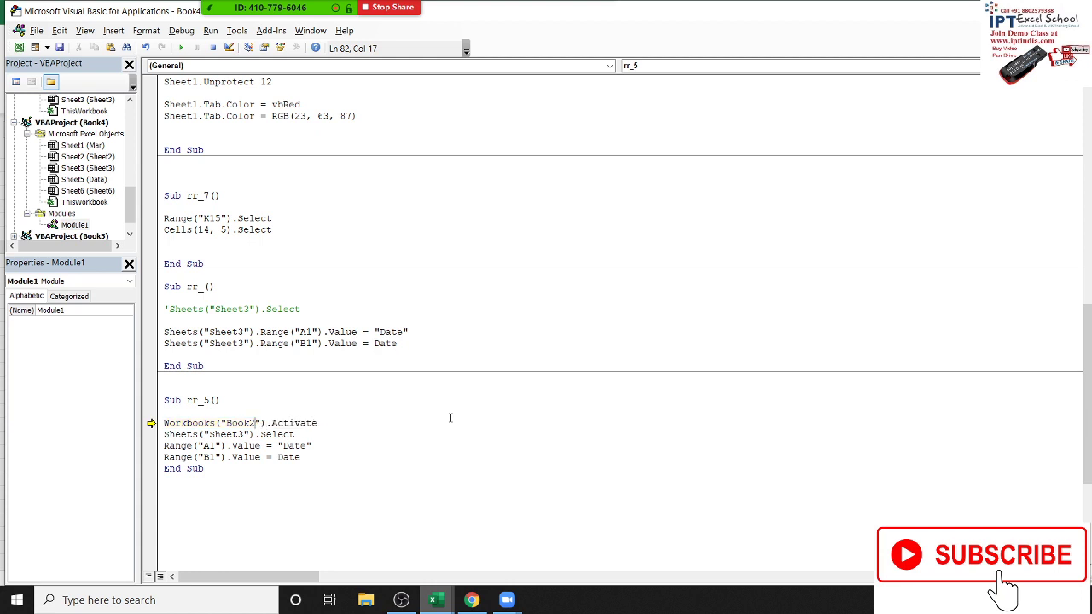
pyautogui.click(379, 447)
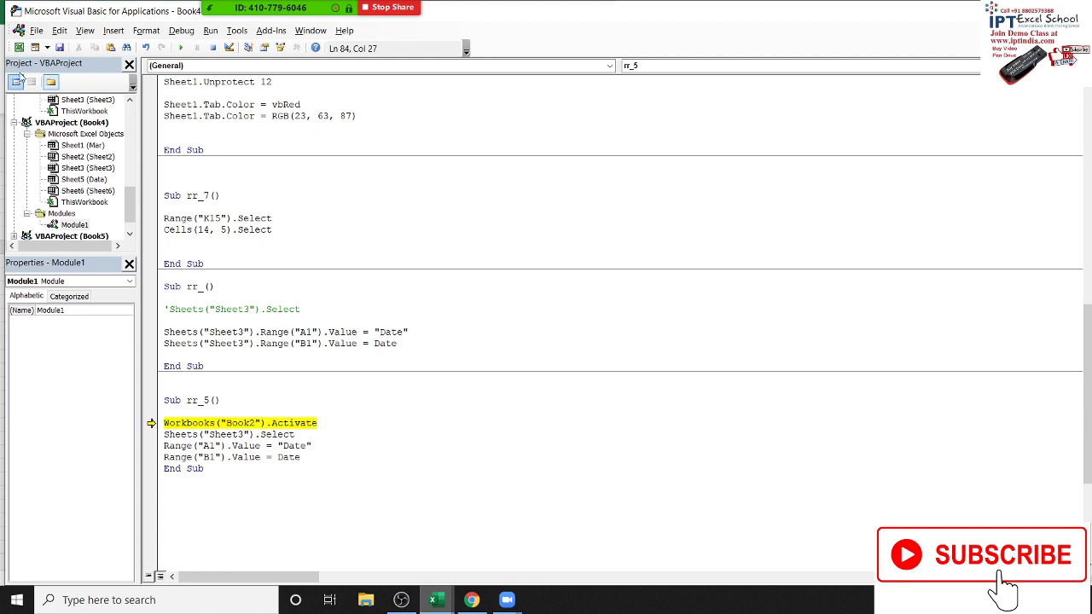
# - Continue the rr_5 macro and check Date and 5/7/2020 in Sheet3's A1:B1 in Excel
pyautogui.click(181, 49)
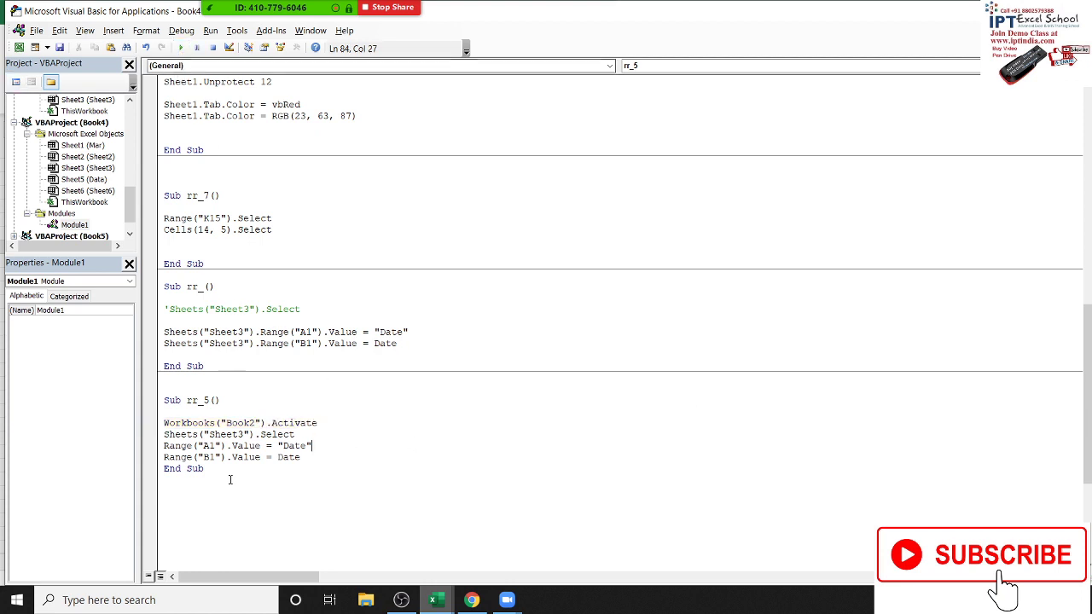
pyautogui.click(213, 447)
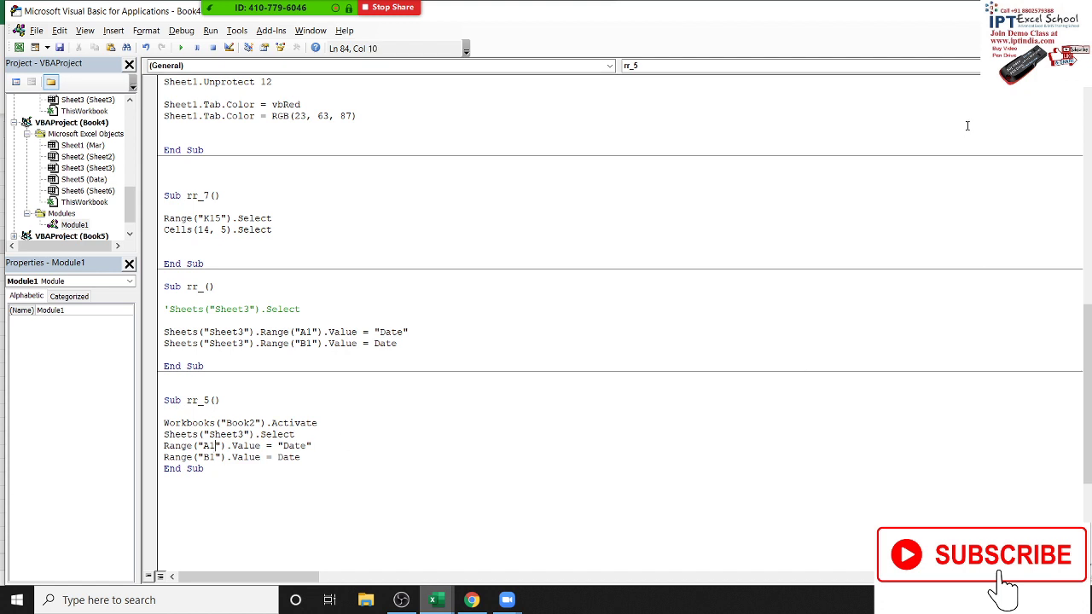
pyautogui.hotkey('alt', 'F11')
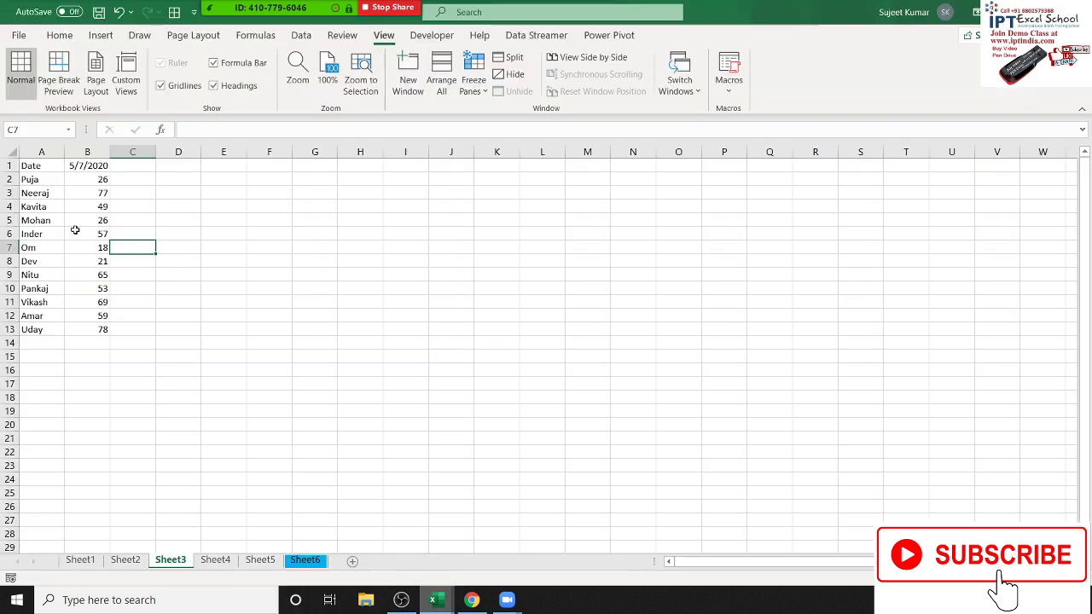
pyautogui.moveTo(42, 165); pyautogui.dragTo(89, 165)
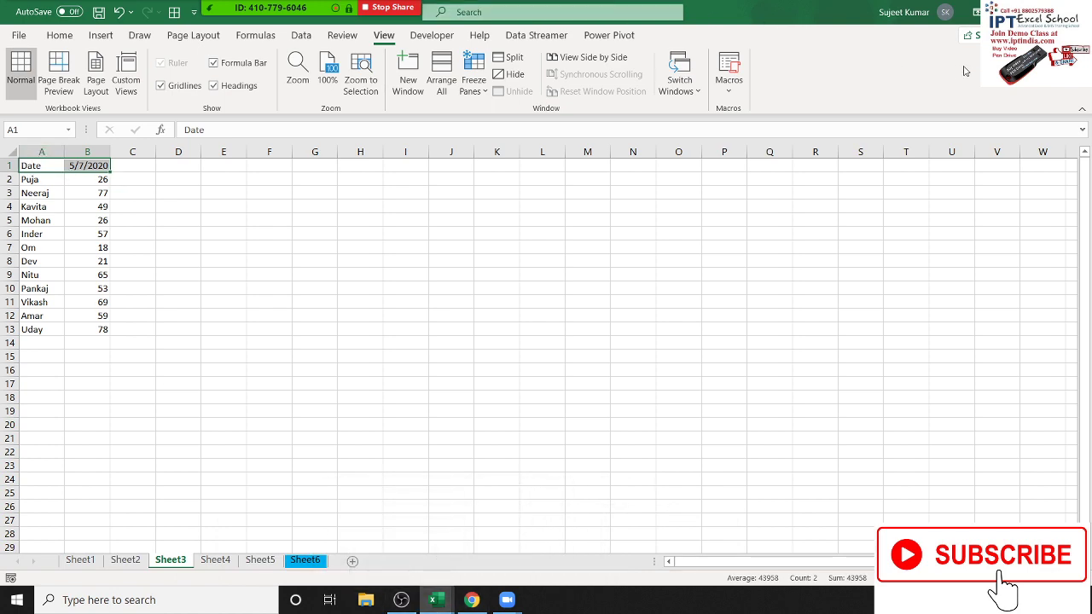
# - Prefix rr_'s Sheets("Sheet3") A1 line with Workbooks("Book2.xlsm")
pyautogui.moveTo(436, 604)
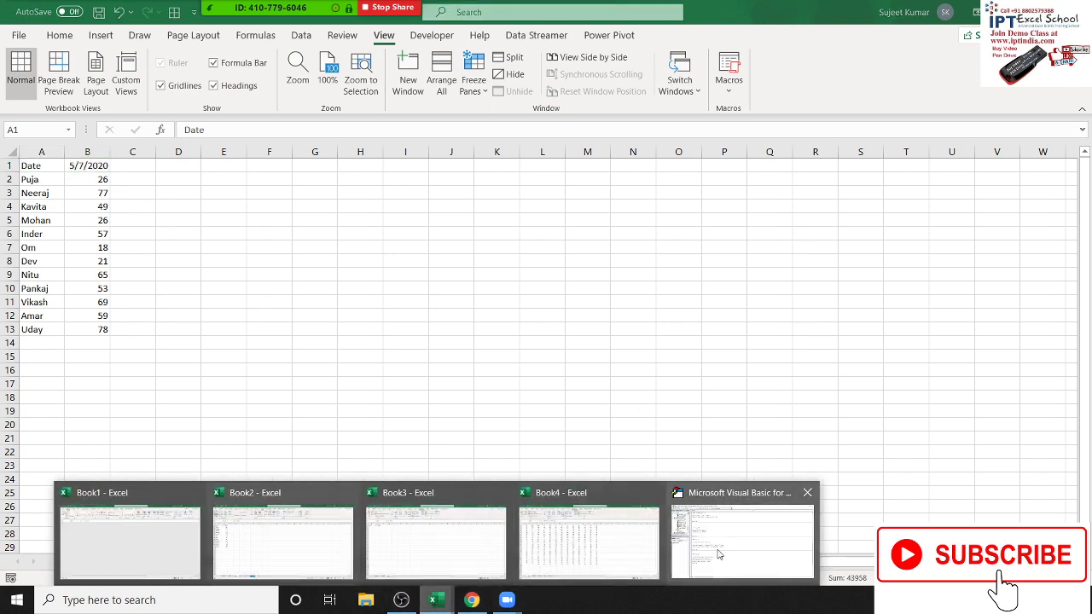
pyautogui.click(742, 534)
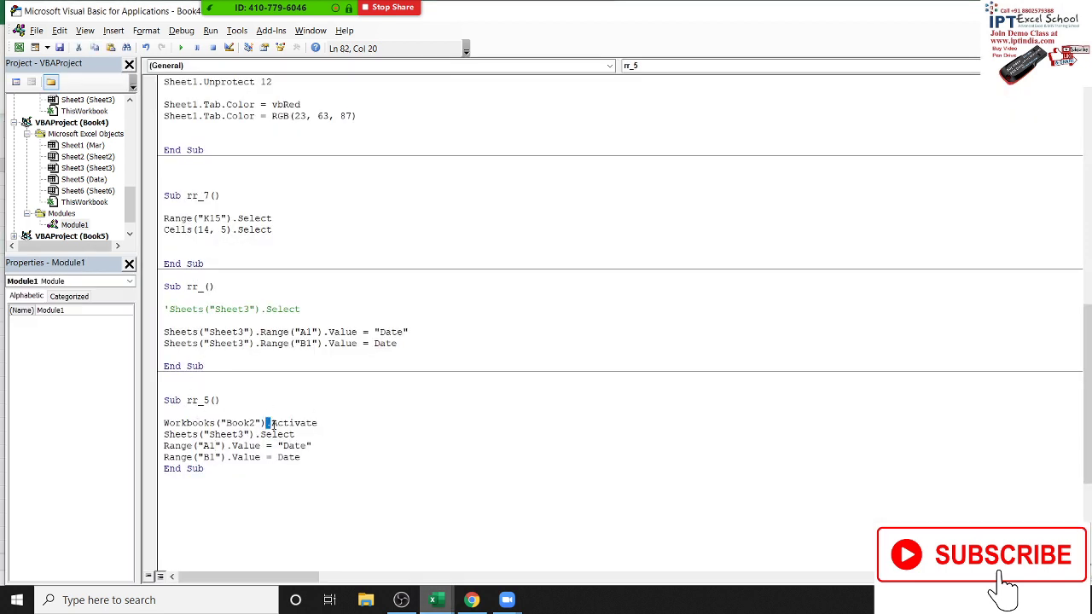
pyautogui.moveTo(270, 422)
pyautogui.mouseDown()
pyautogui.moveTo(165, 411)
pyautogui.moveTo(165, 422)
pyautogui.mouseUp()
pyautogui.hotkey('ctrl', 'c')
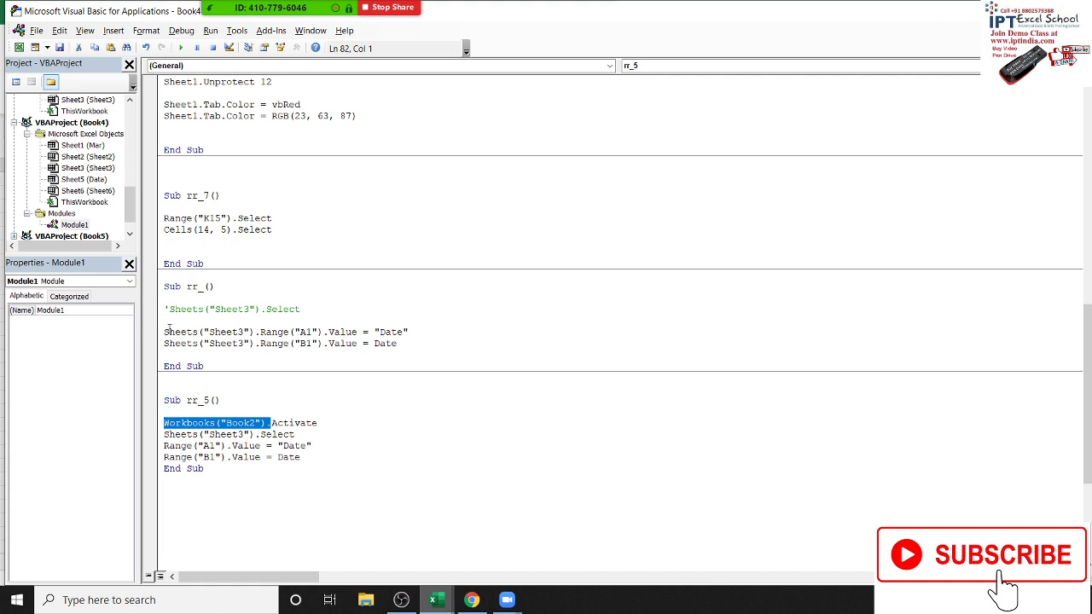
pyautogui.click(164, 332)
pyautogui.hotkey('ctrl', 'v')
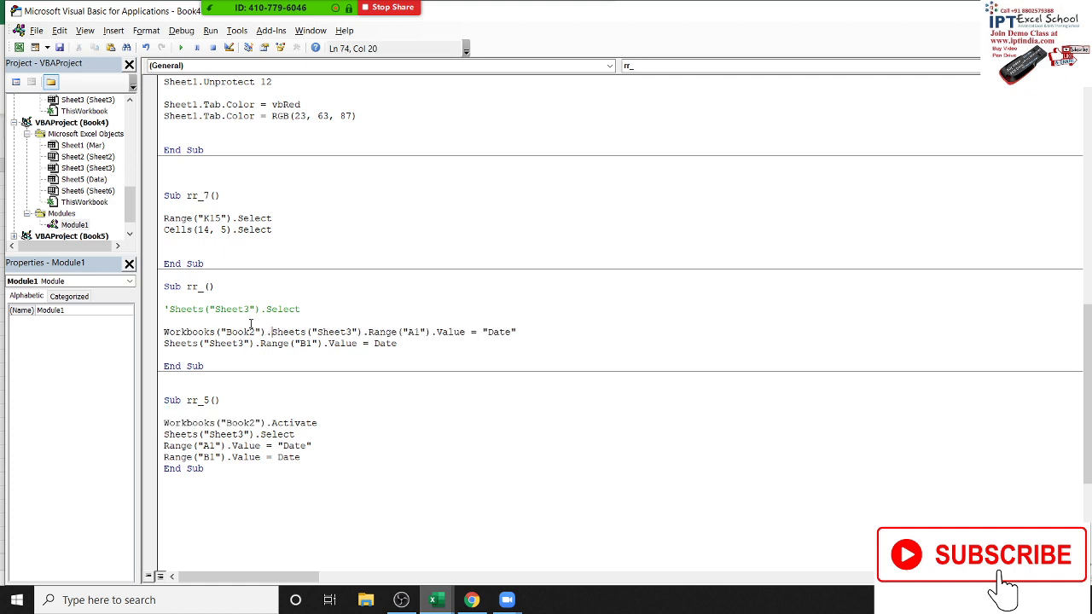
pyautogui.click(256, 332)
pyautogui.write('.x')
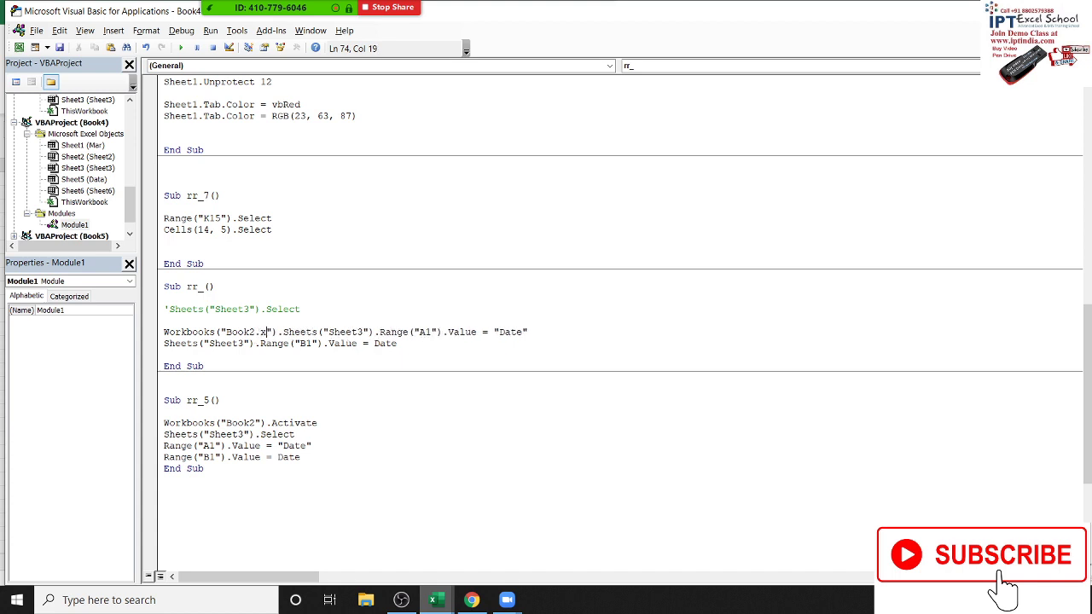
pyautogui.write('lsm')
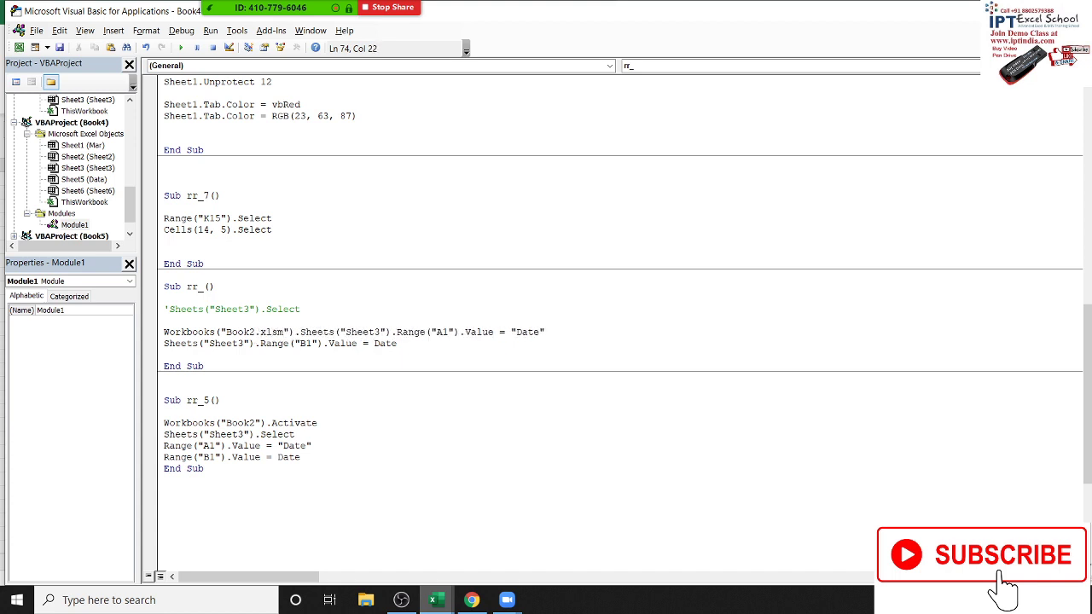
pyautogui.click(242, 353)
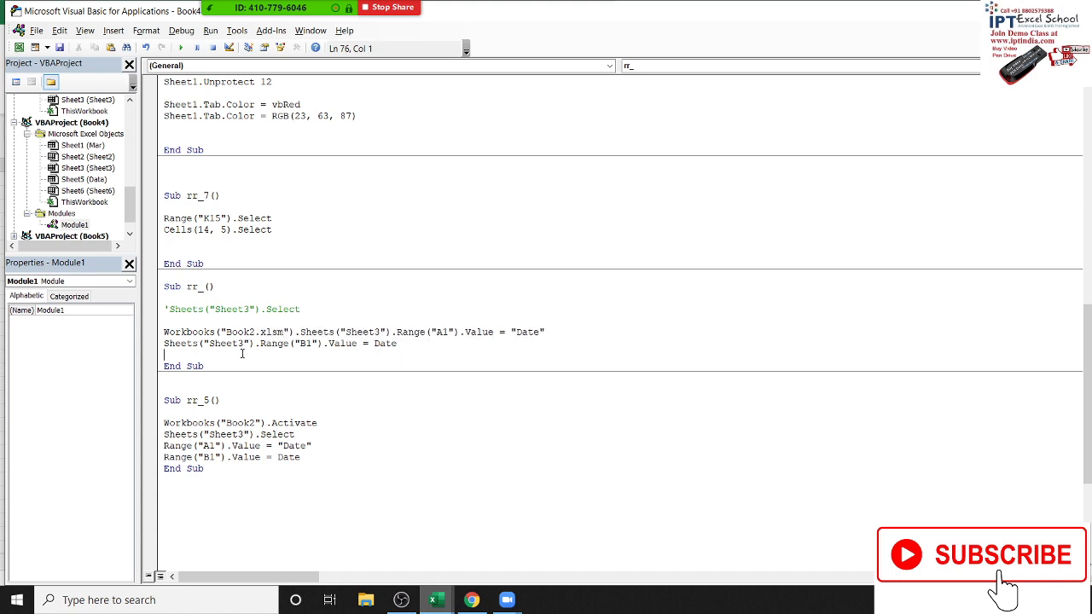
# - Add the same Workbooks("Book2.xlsm"). prefix to rr_'s B1 line and compare with rr_5
pyautogui.click(154, 336)
pyautogui.moveTo(164, 332); pyautogui.dragTo(293, 331)
pyautogui.hotkey('ctrl', 'c')
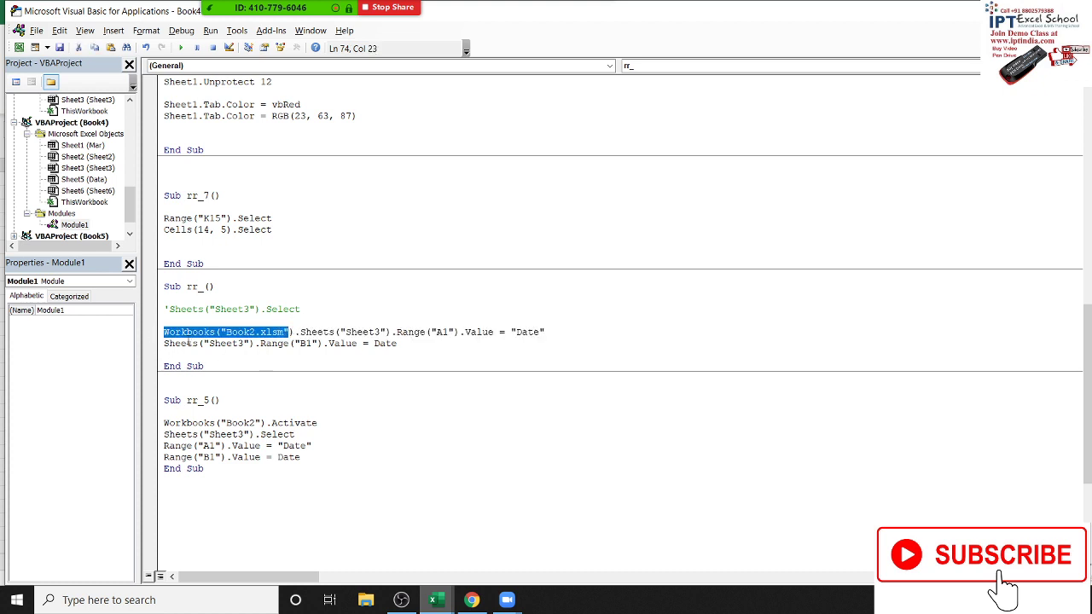
pyautogui.click(165, 344)
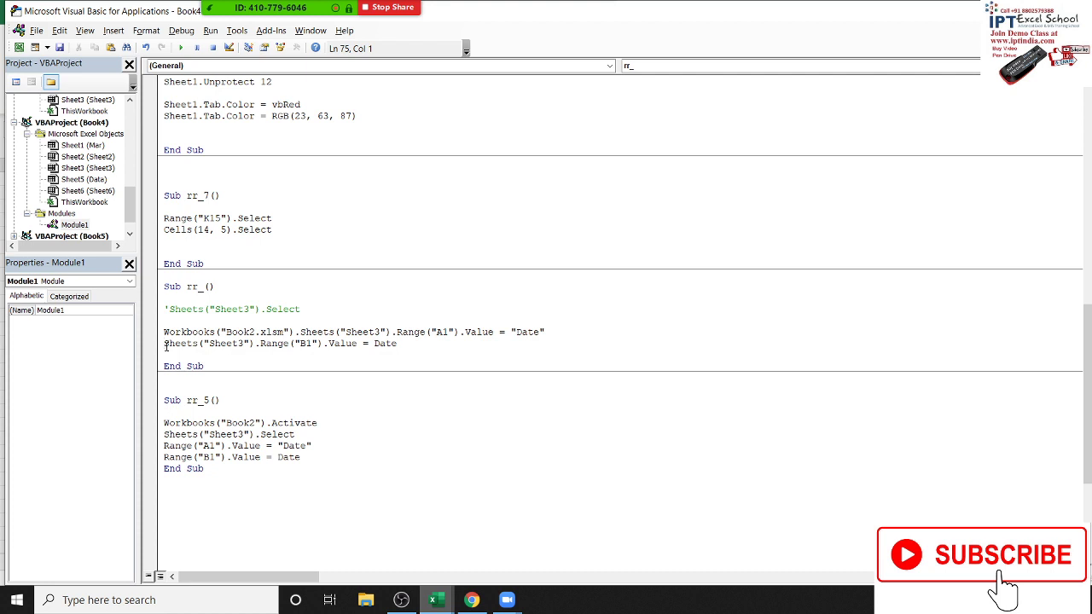
pyautogui.hotkey('ctrl', 'v')
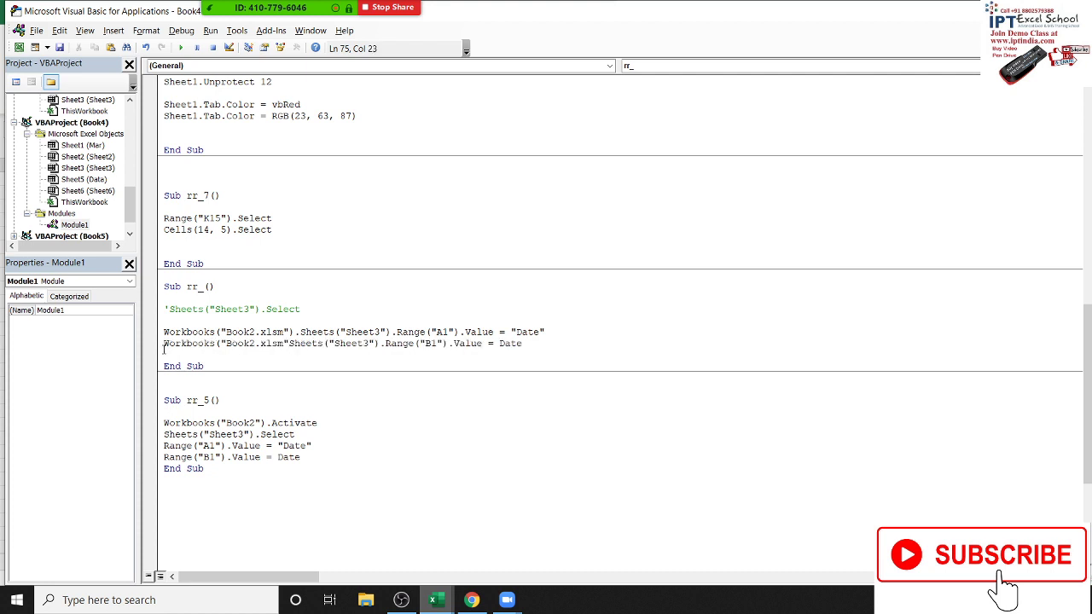
pyautogui.write(')')
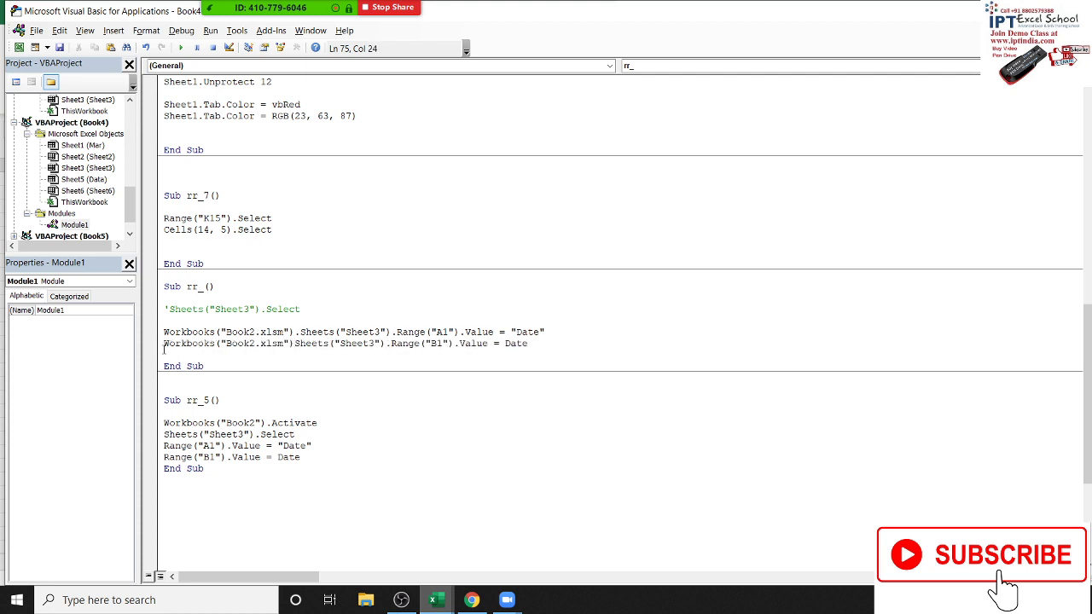
pyautogui.write('.')
pyautogui.click(164, 344)
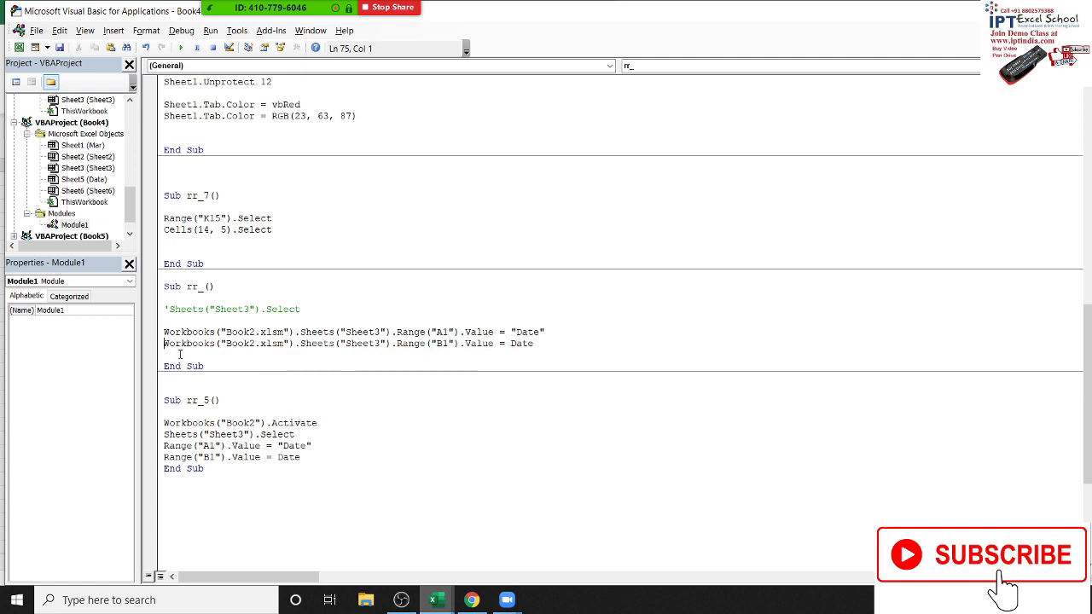
pyautogui.click(227, 423)
# - Run rr_ and enter Debug on the resulting run-time error
pyautogui.click(253, 320)
pyautogui.click(183, 49)
pyautogui.click(576, 273)
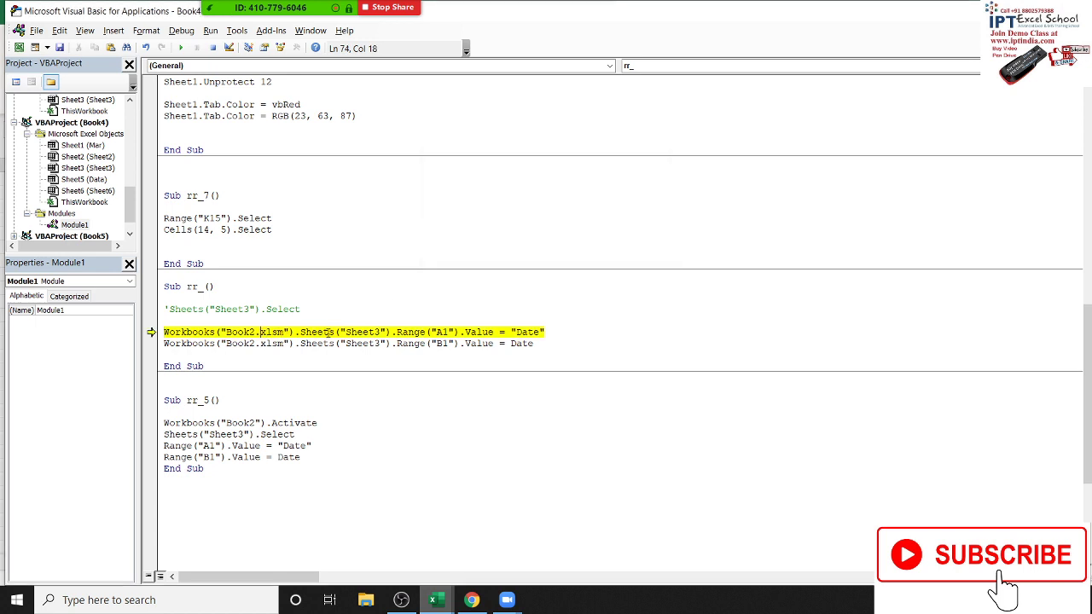
# - Remove .xlsm from both Workbooks("Book2") lines in rr_ and reset the paused run
pyautogui.press('Delete')
pyautogui.press('Delete')
pyautogui.press('Delete')
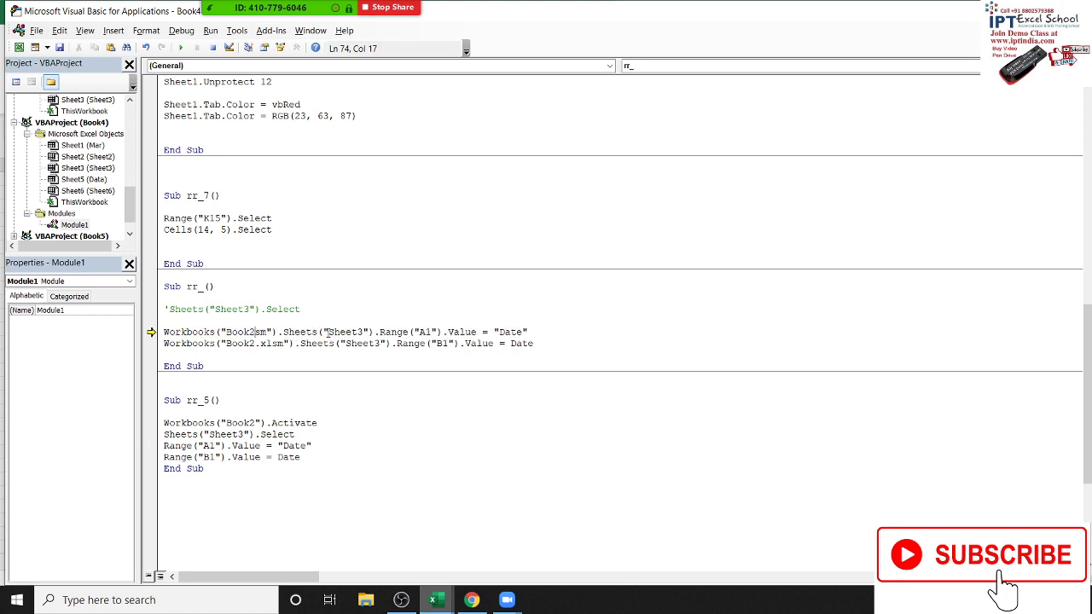
pyautogui.press('Delete')
pyautogui.press('Delete')
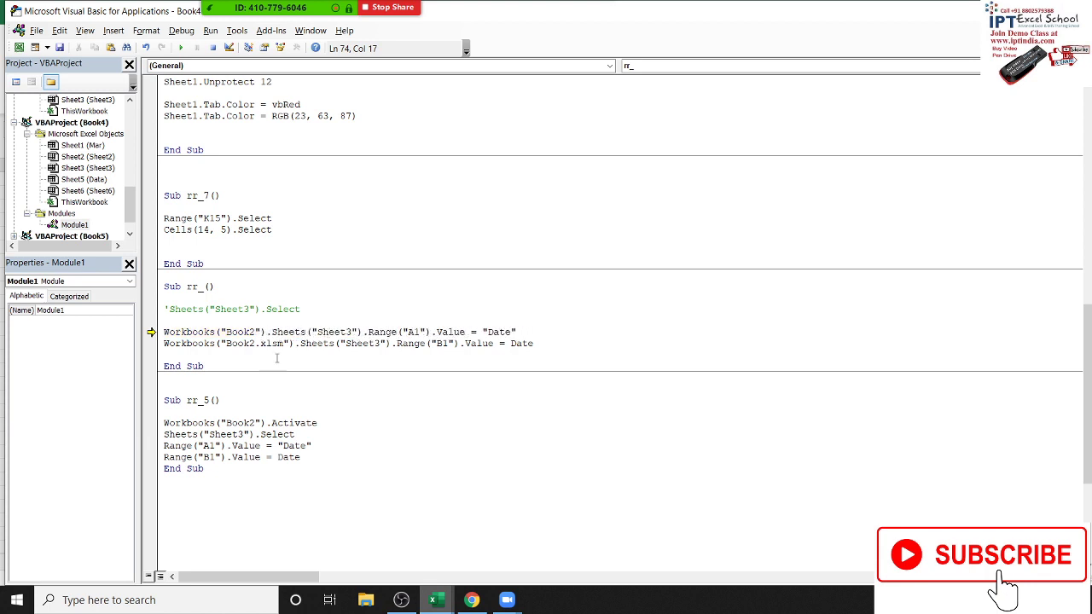
pyautogui.click(264, 354)
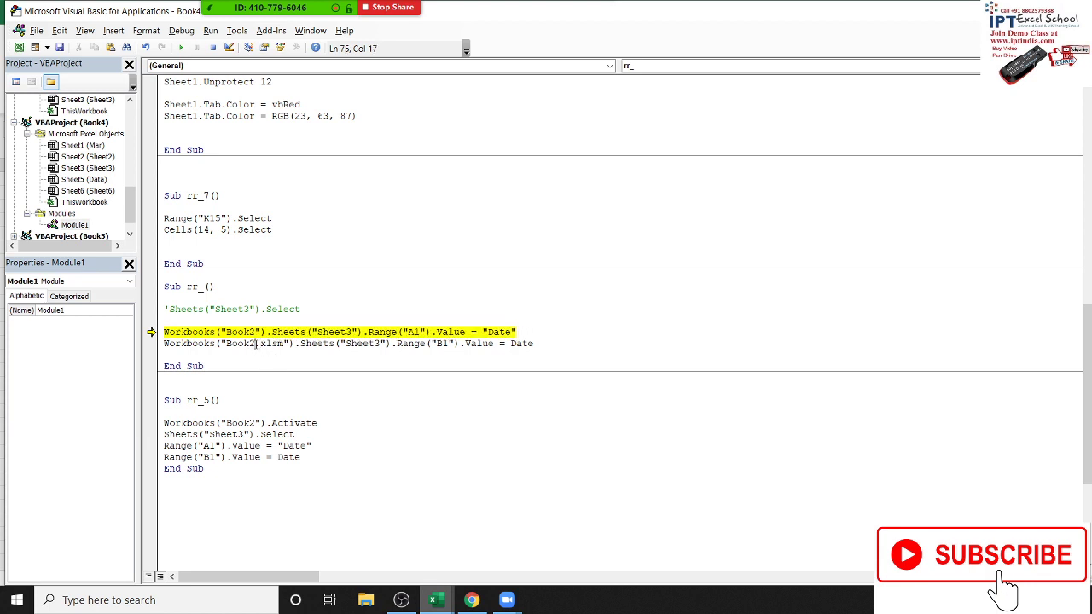
pyautogui.click(256, 343)
pyautogui.press('Delete')
pyautogui.press('Delete')
pyautogui.press('Delete')
pyautogui.press('Delete')
pyautogui.press('Delete')
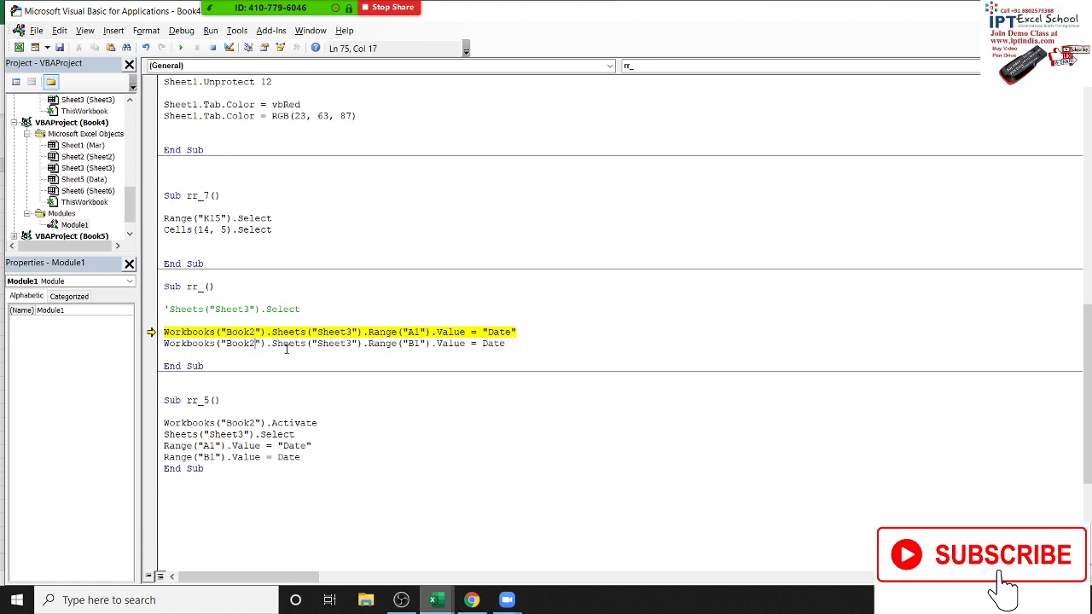
pyautogui.click(251, 308)
pyautogui.click(182, 48)
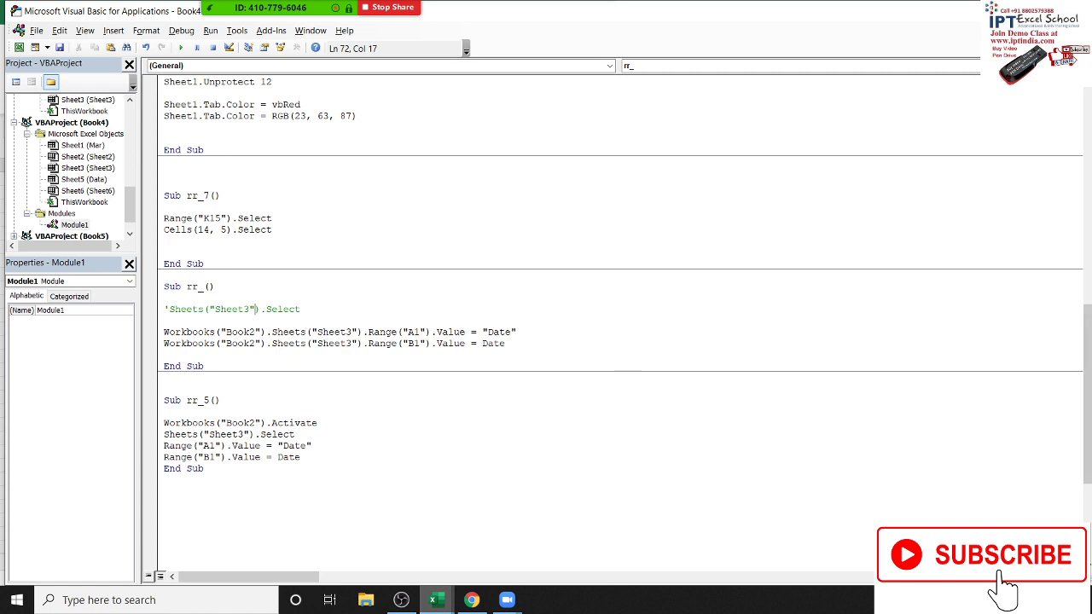
# - Look at the Sheet3 data in Excel, then scroll through the rr_5 code
pyautogui.hotkey('alt', 'F11')
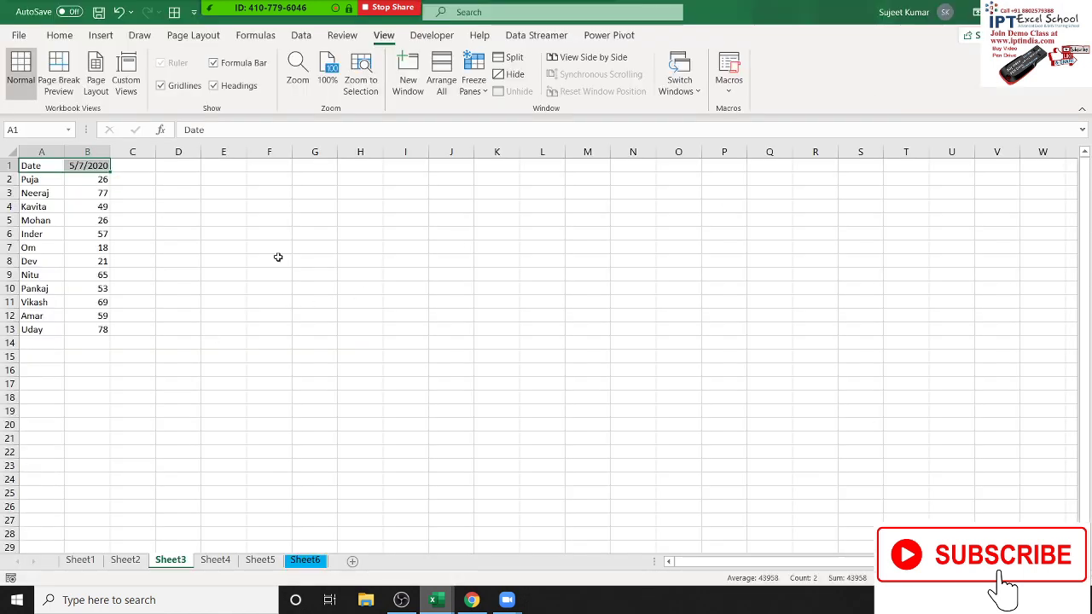
pyautogui.click(51, 205)
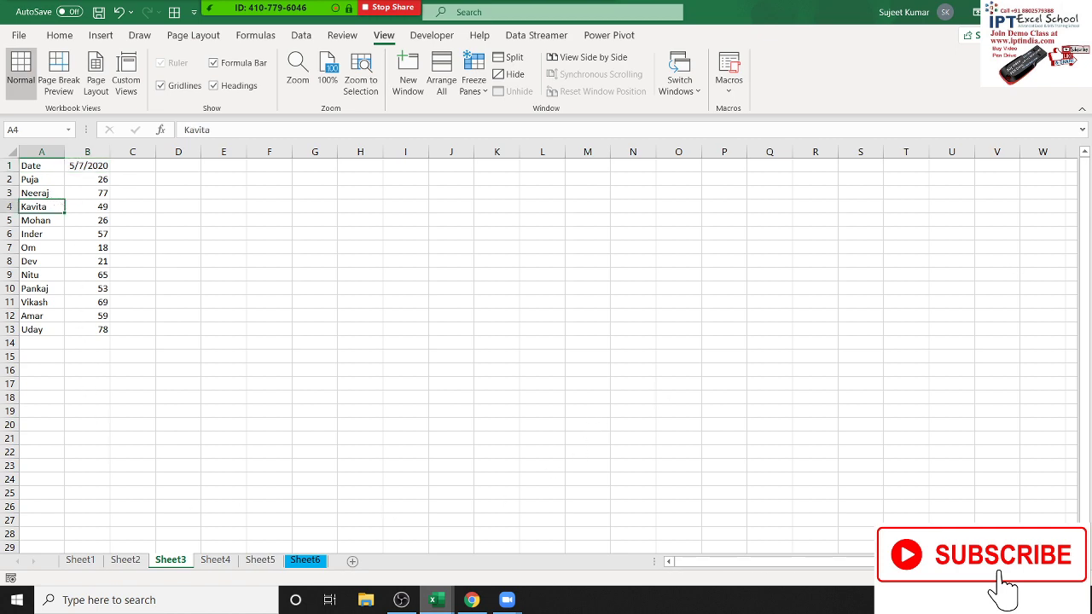
pyautogui.moveTo(433, 602)
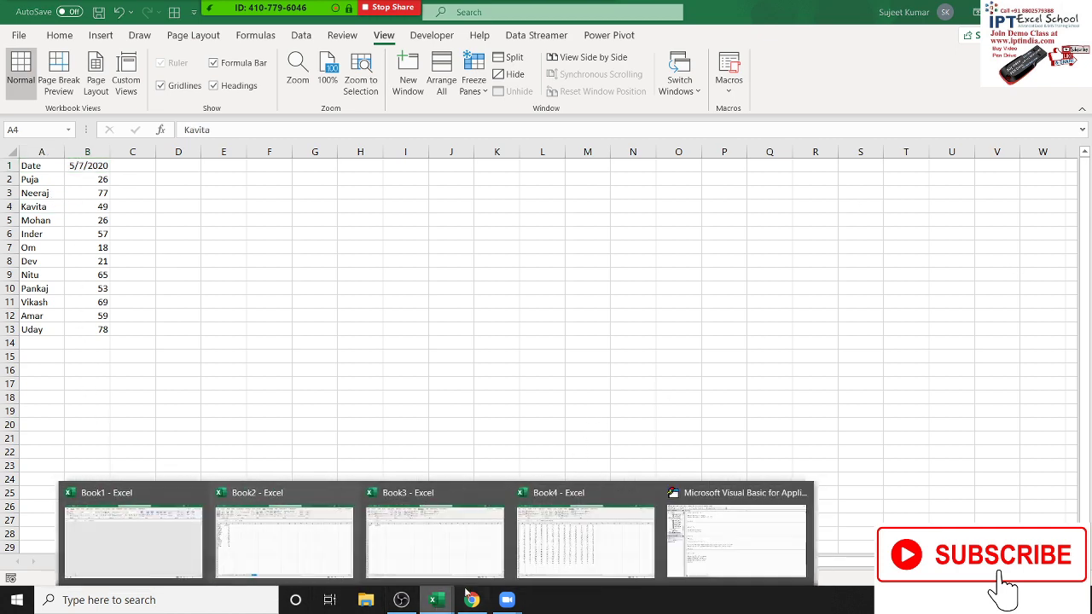
pyautogui.click(738, 533)
pyautogui.scroll(-1, 316, 341)
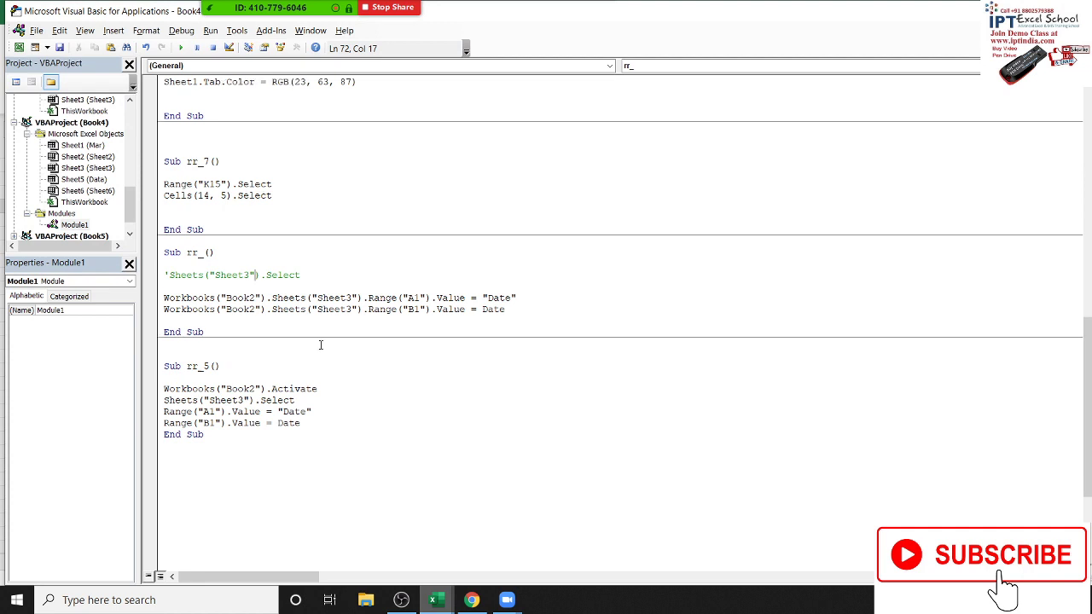
pyautogui.scroll(-2, 321, 344)
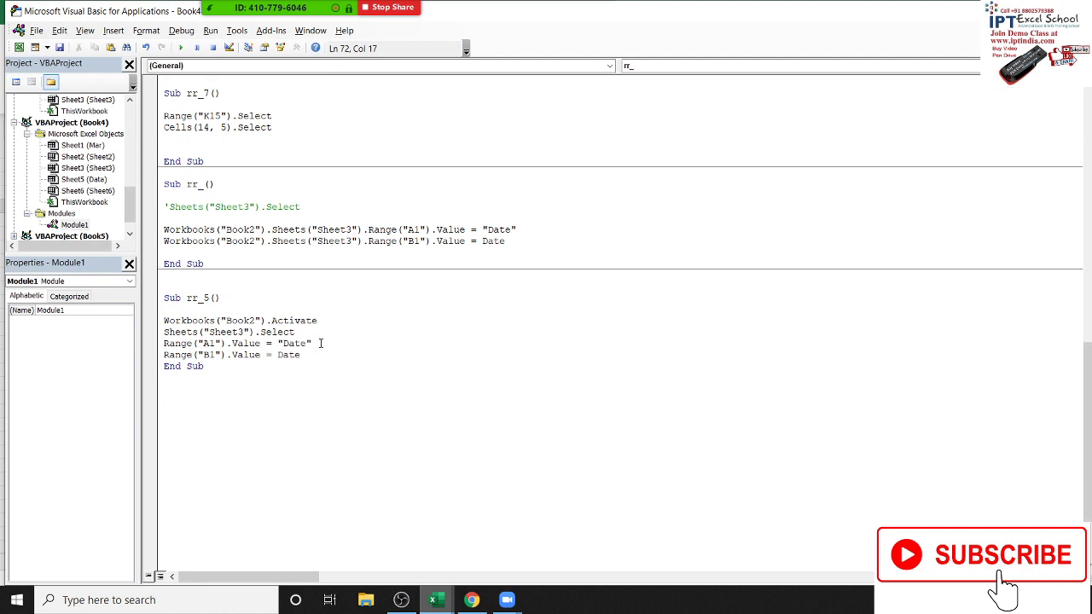
pyautogui.scroll(1, 321, 343)
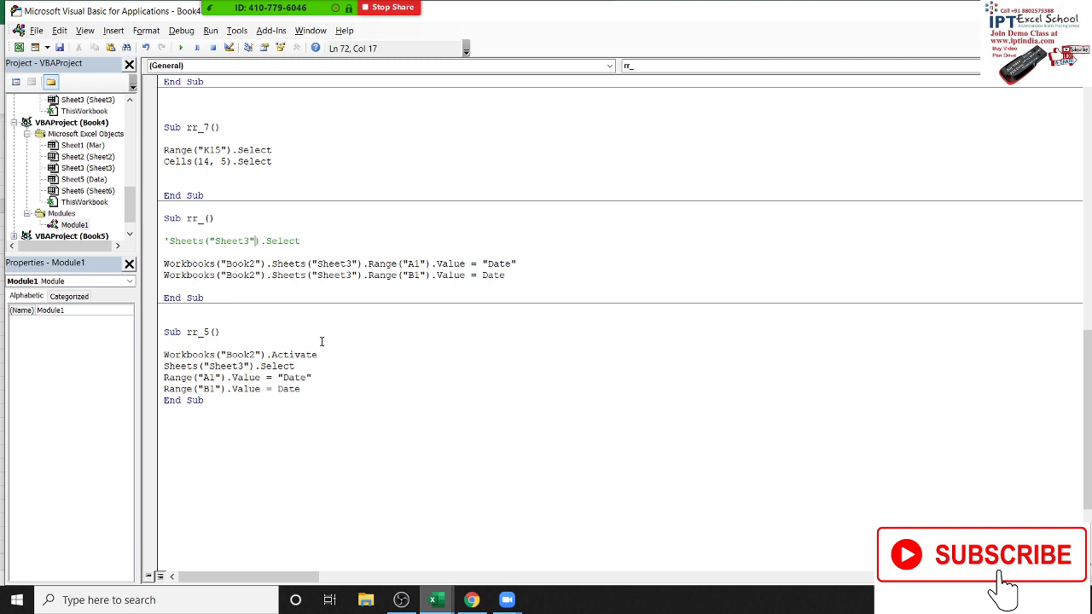
# - Add a blank line after rr_5's Range("B1") line, undo the stray End Sub change, return to Excel
pyautogui.click(326, 389)
pyautogui.press('Return')
pyautogui.doubleClick(171, 388)
pyautogui.doubleClick(208, 389)
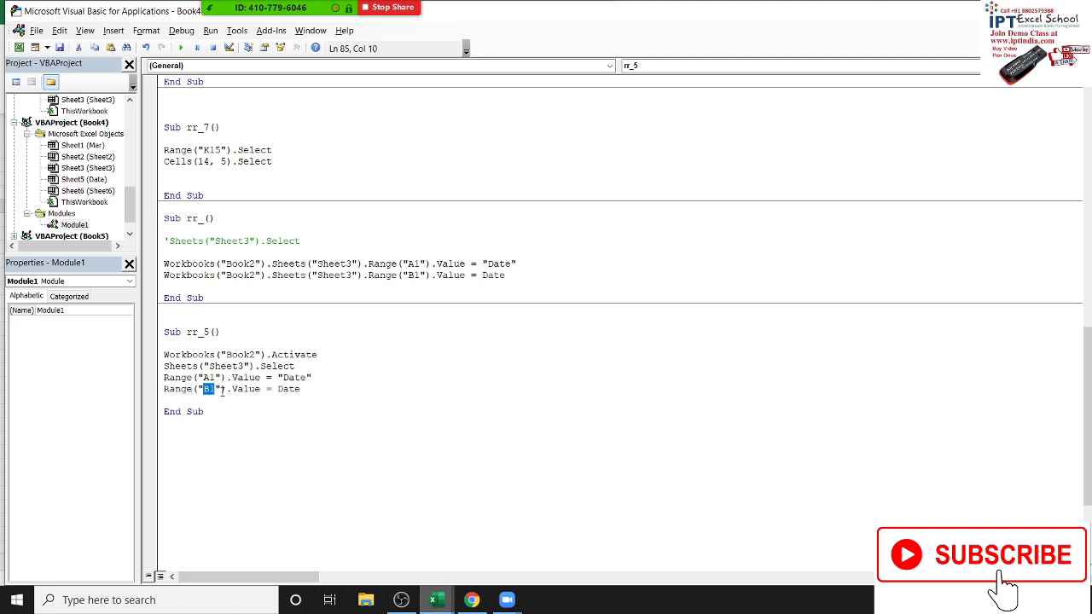
pyautogui.click(242, 389)
pyautogui.moveTo(189, 412); pyautogui.dragTo(203, 400)
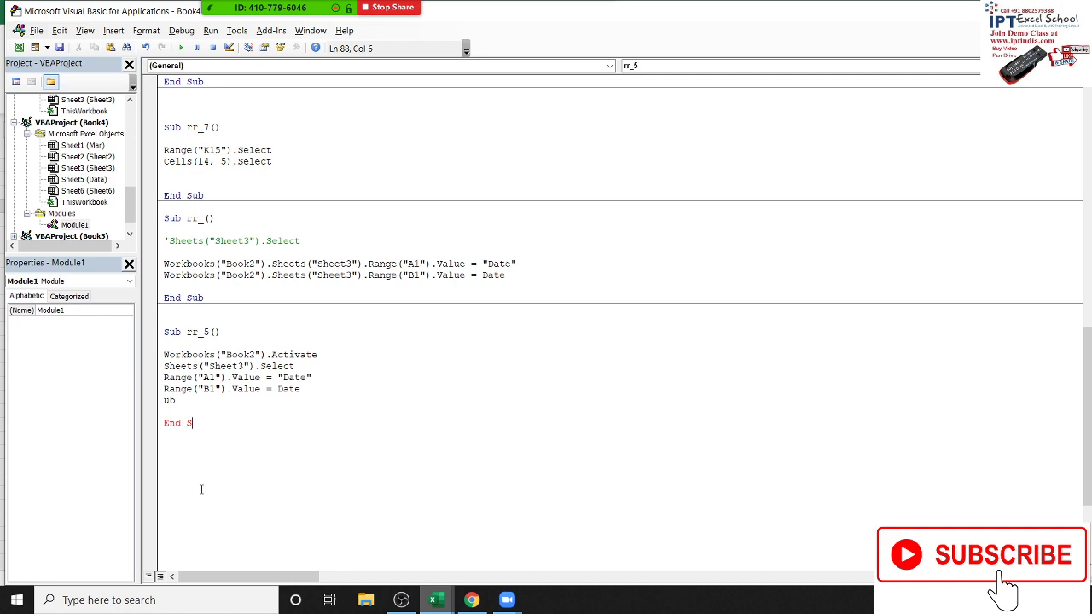
pyautogui.hotkey('ctrl', 'z')
pyautogui.hotkey('alt', 'F11')
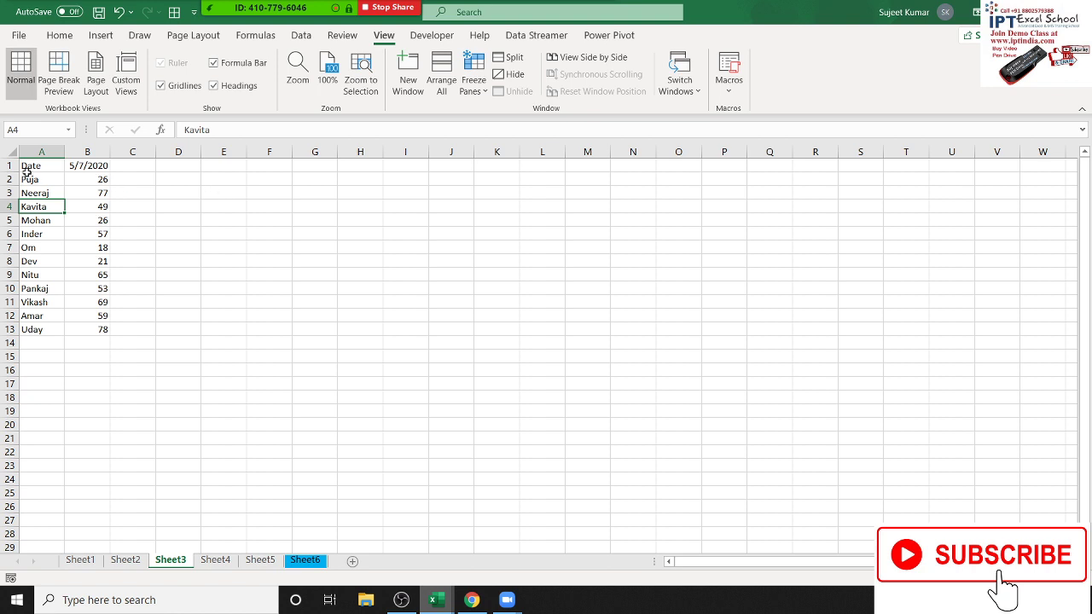
# - Review the A2:B13 names and scores on Sheet3, then scroll through the module code
pyautogui.moveTo(30, 179); pyautogui.dragTo(103, 331)
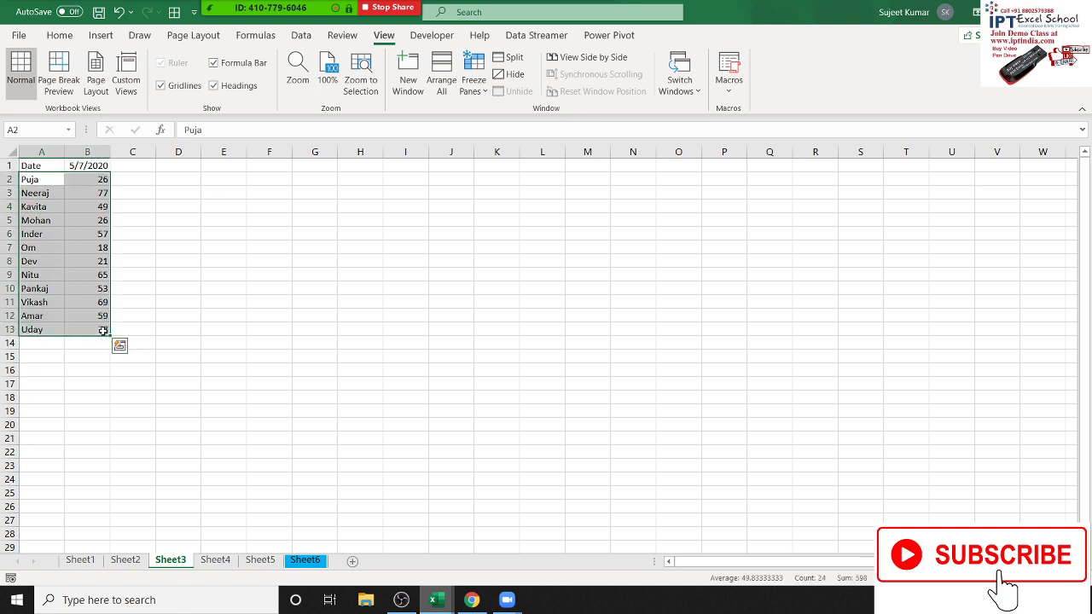
pyautogui.click(87, 218)
pyautogui.hotkey('alt', 'F11')
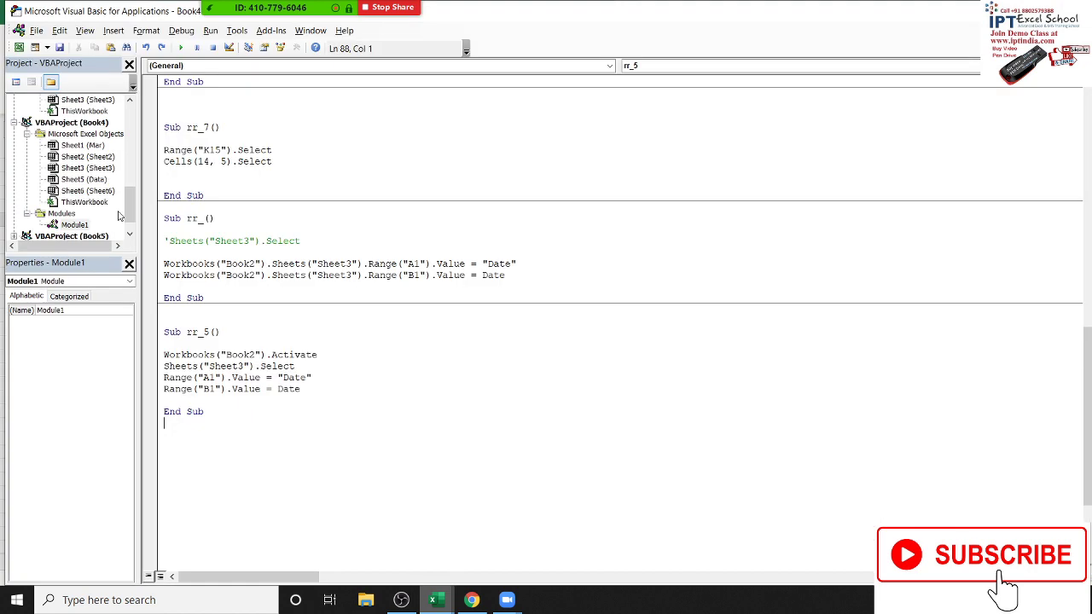
pyautogui.scroll(4, 215, 420)
pyautogui.scroll(8, 218, 418)
pyautogui.scroll(8, 221, 414)
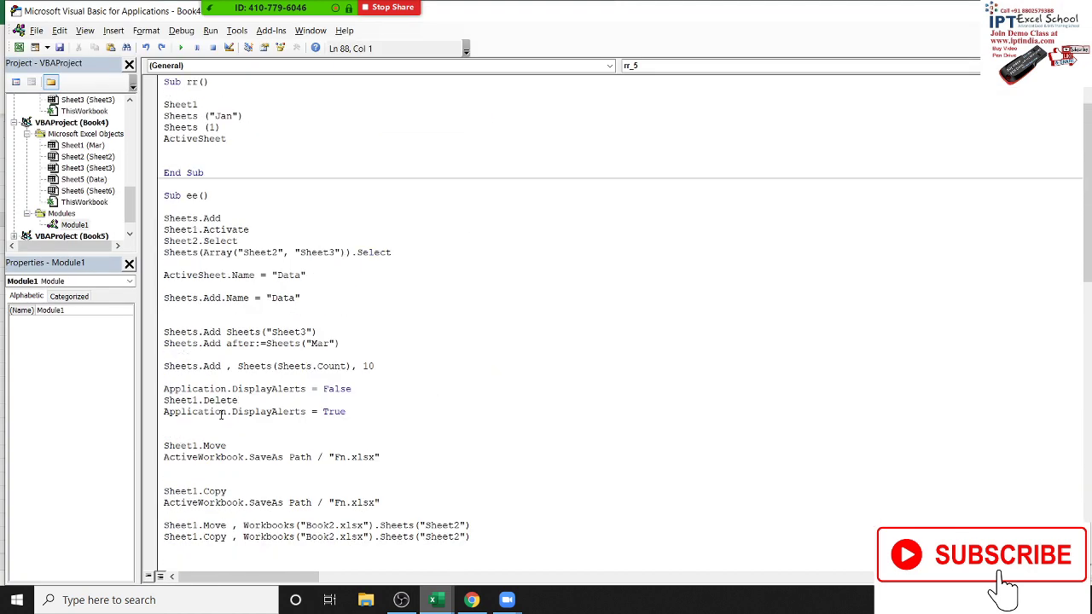
pyautogui.moveTo(165, 264); pyautogui.dragTo(309, 421)
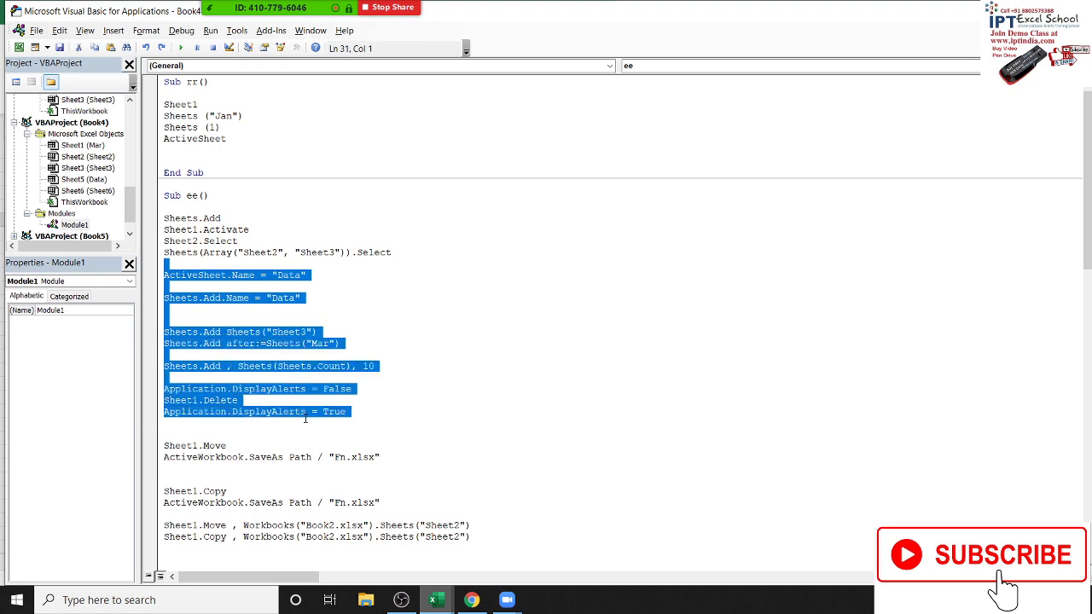
pyautogui.scroll(-1, 308, 422)
pyautogui.scroll(-8, 309, 422)
pyautogui.scroll(-2, 309, 418)
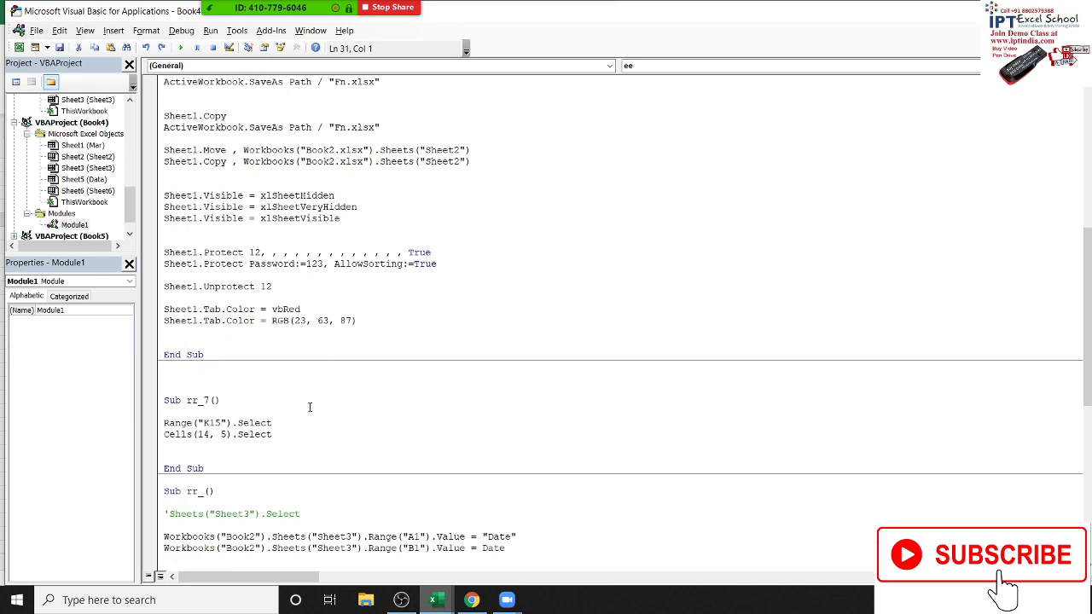
pyautogui.scroll(-3, 310, 413)
pyautogui.scroll(-3, 309, 407)
pyautogui.scroll(-1, 309, 407)
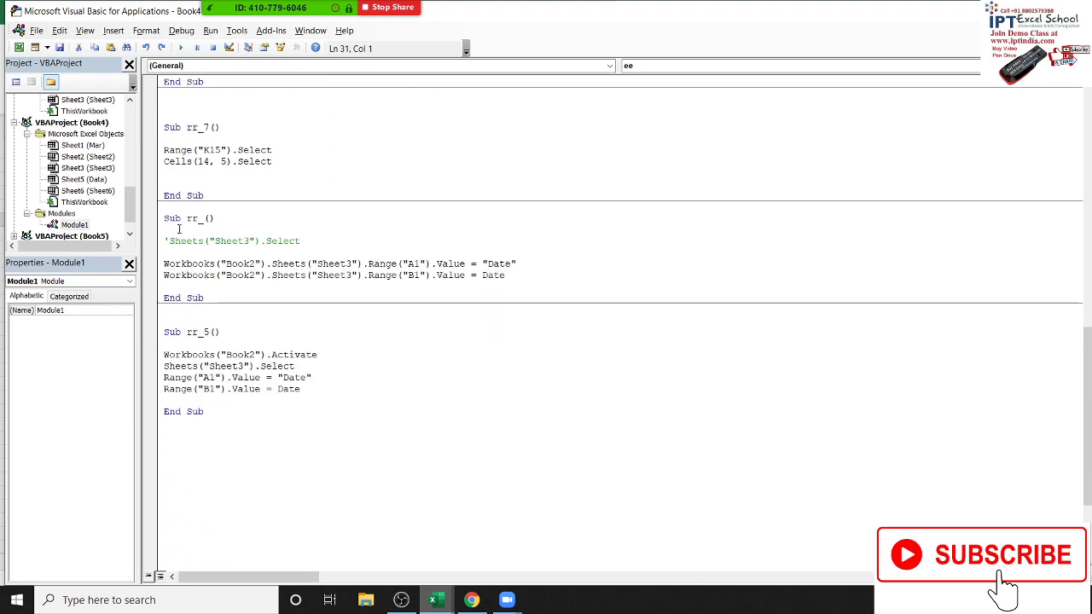
# - Type Sub rr_9() on a new line below rr_5's End Sub
pyautogui.moveTo(165, 241); pyautogui.dragTo(302, 392)
pyautogui.click(267, 420)
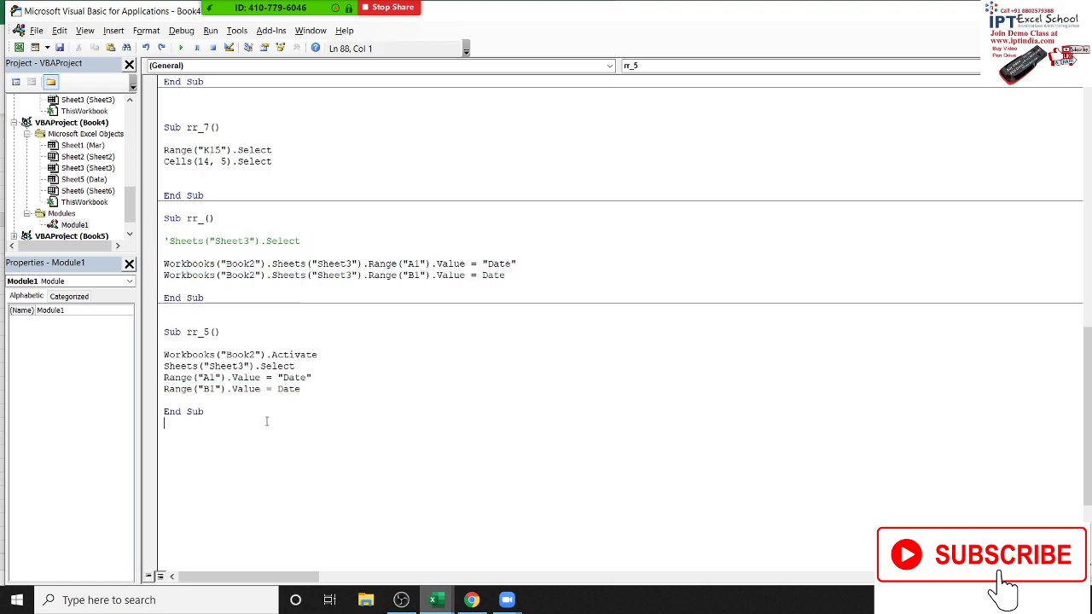
pyautogui.press('Return')
pyautogui.write('su')
pyautogui.write('b ')
pyautogui.write('rr_')
pyautogui.write('9')
pyautogui.write('()')
# - Complete the rr_9 declaration so End Sub appears, and place the cursor inside rr_9
pyautogui.press('Return')
pyautogui.press('Return')
pyautogui.press('Return')
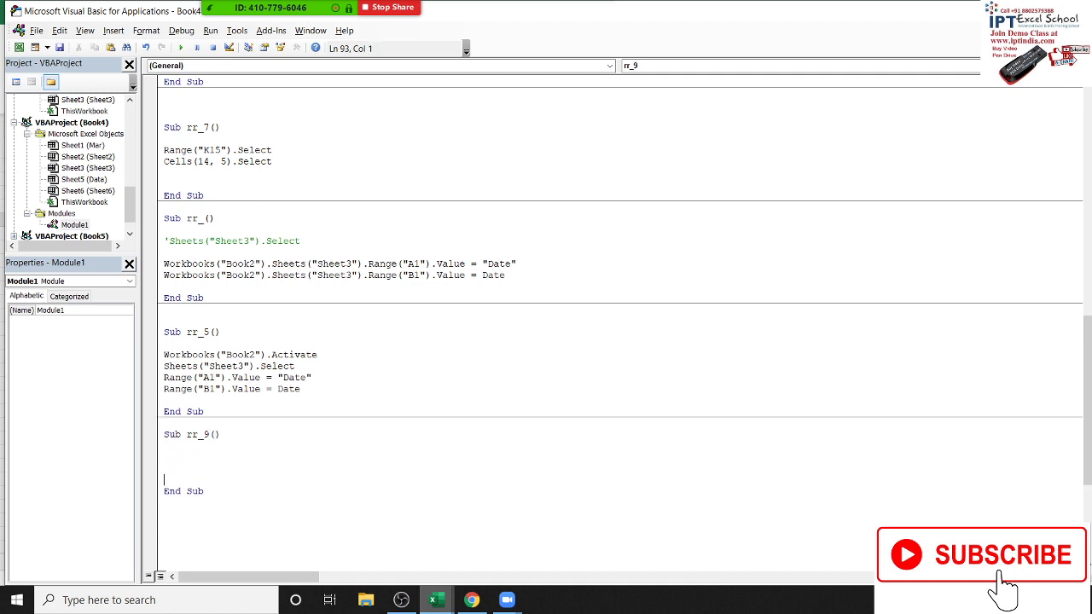
pyautogui.scroll(-5, 256, 410)
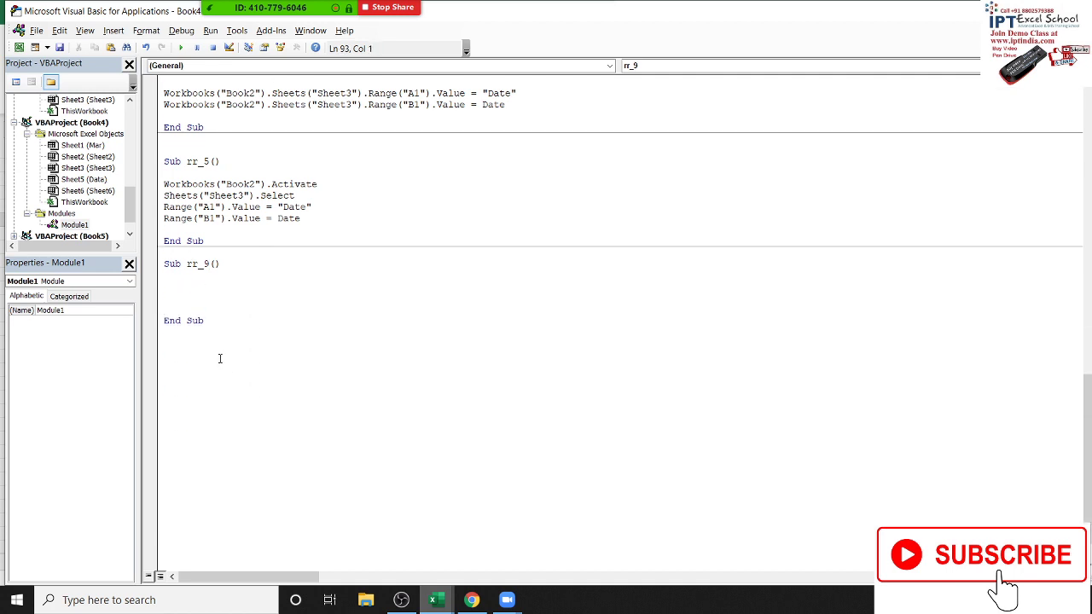
pyautogui.hotkey('alt', 'F11')
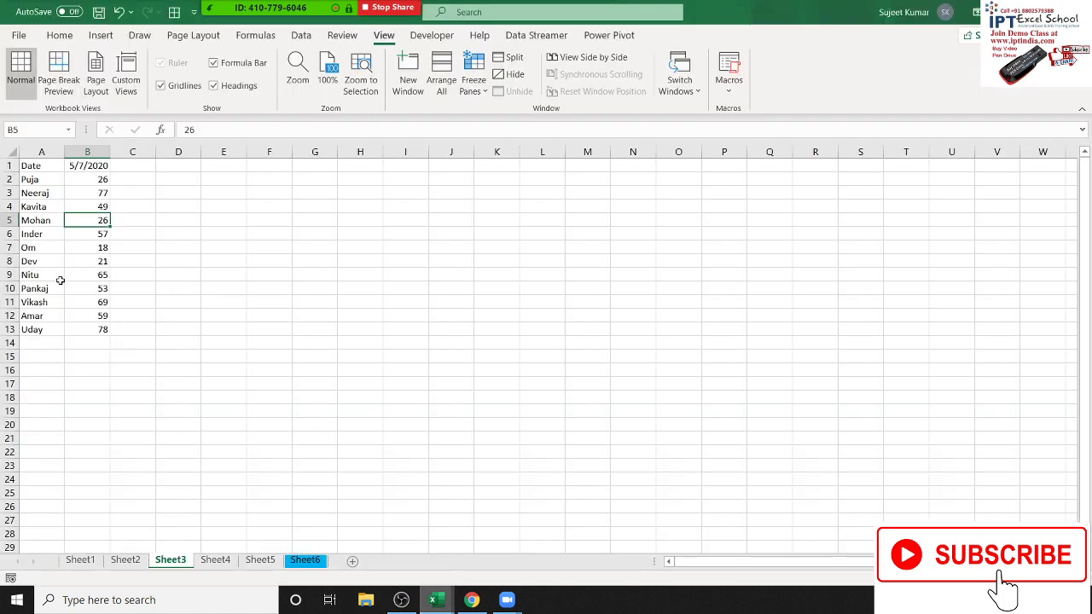
pyautogui.click(36, 166)
pyautogui.hotkey('alt', 'F11')
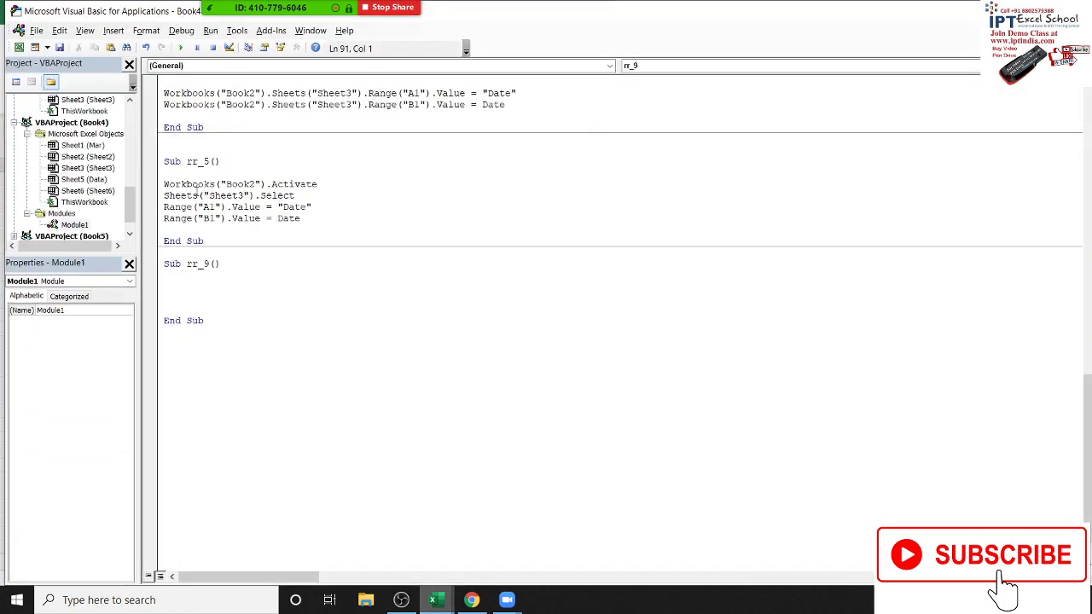
pyautogui.doubleClick(208, 206)
pyautogui.click(167, 275)
# - Copy Sheet3's A1:B13 data in Excel and return to the VBA editor
pyautogui.hotkey('alt', 'F11')
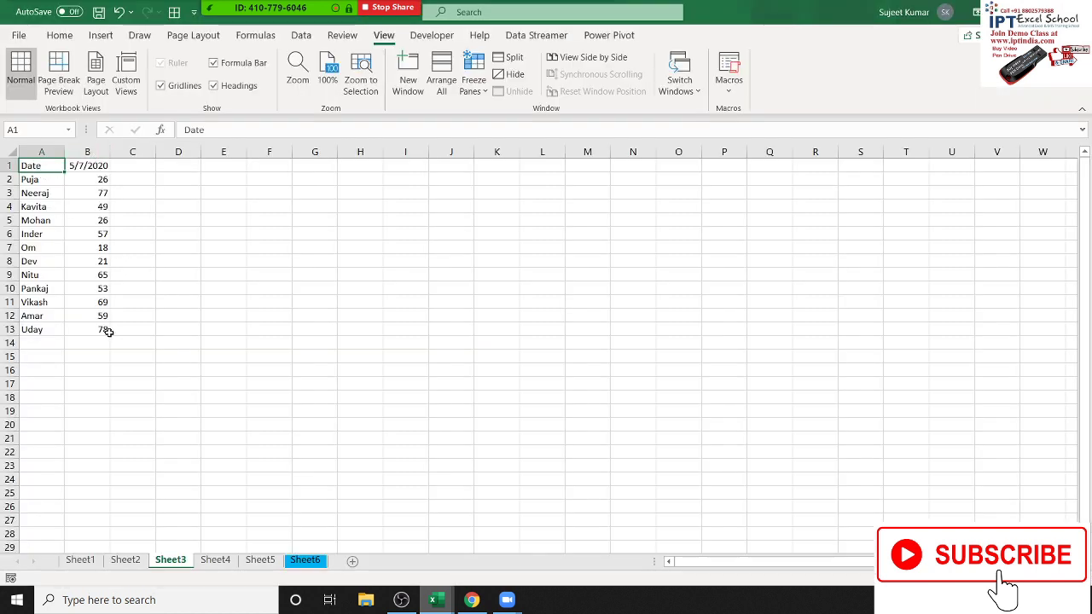
pyautogui.moveTo(47, 167); pyautogui.dragTo(102, 329)
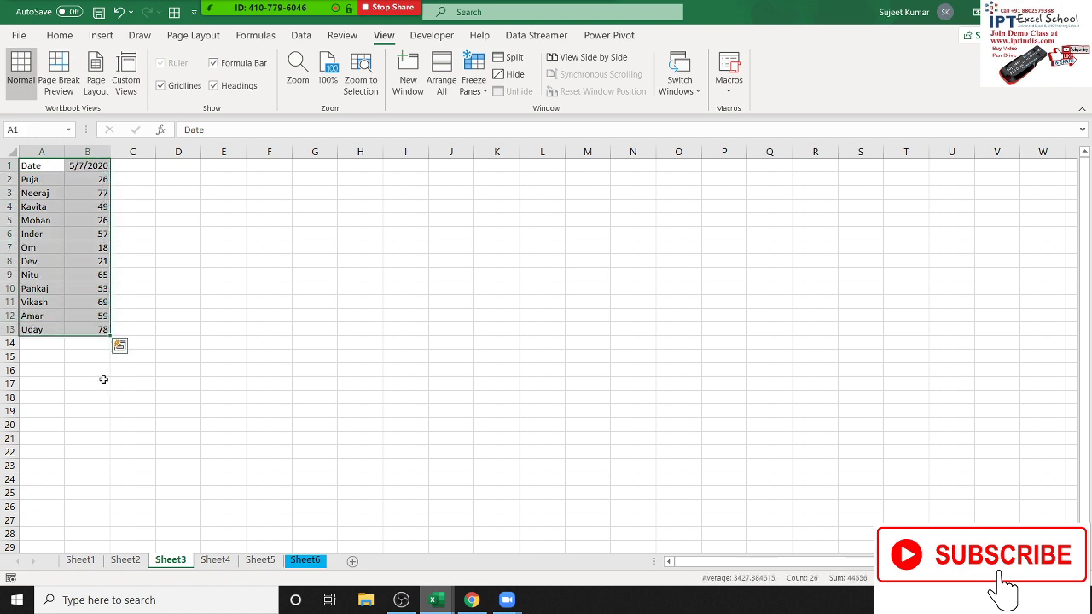
pyautogui.hotkey('ctrl', 'c')
pyautogui.hotkey('alt', 'F11')
# - Add Range("A1:B13").Copy as the first statement in rr_9
pyautogui.press('Return')
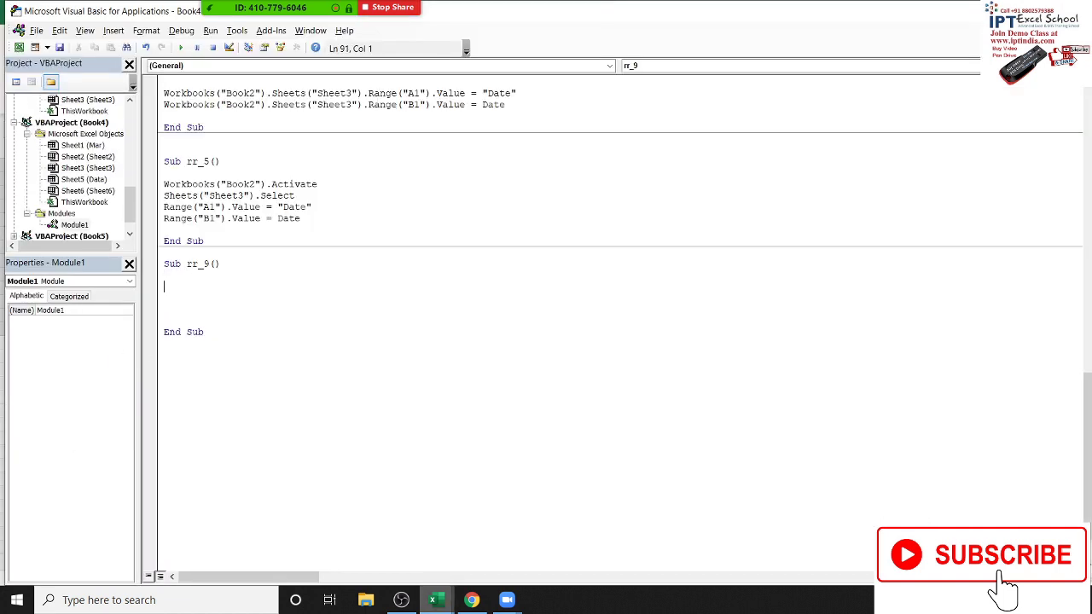
pyautogui.write('range(')
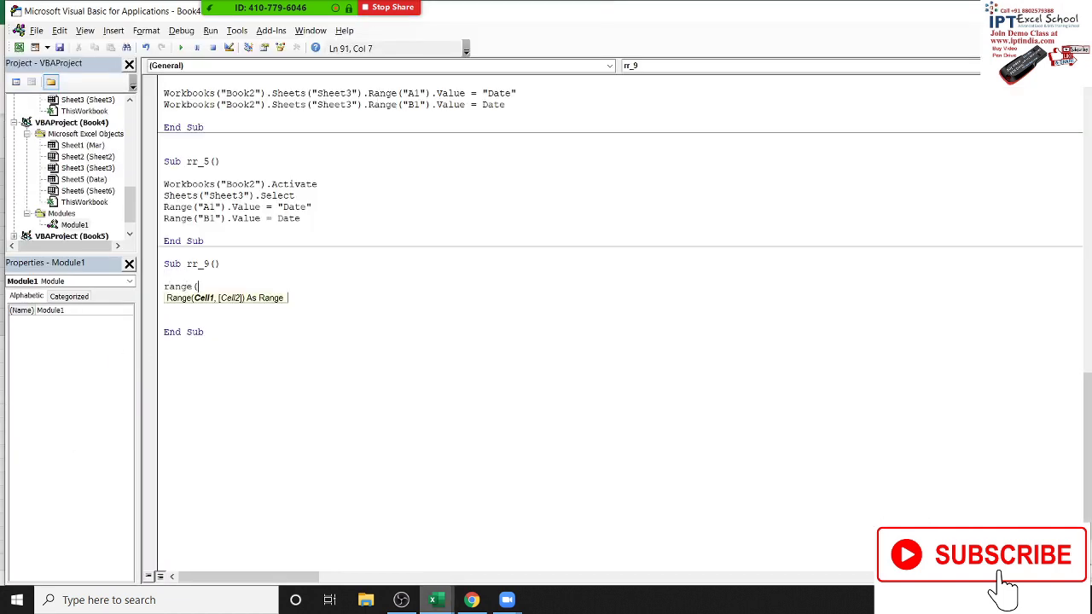
pyautogui.write('A')
pyautogui.write('1:B')
pyautogui.hotkey('alt', 'F11')
pyautogui.hotkey('alt', 'F11')
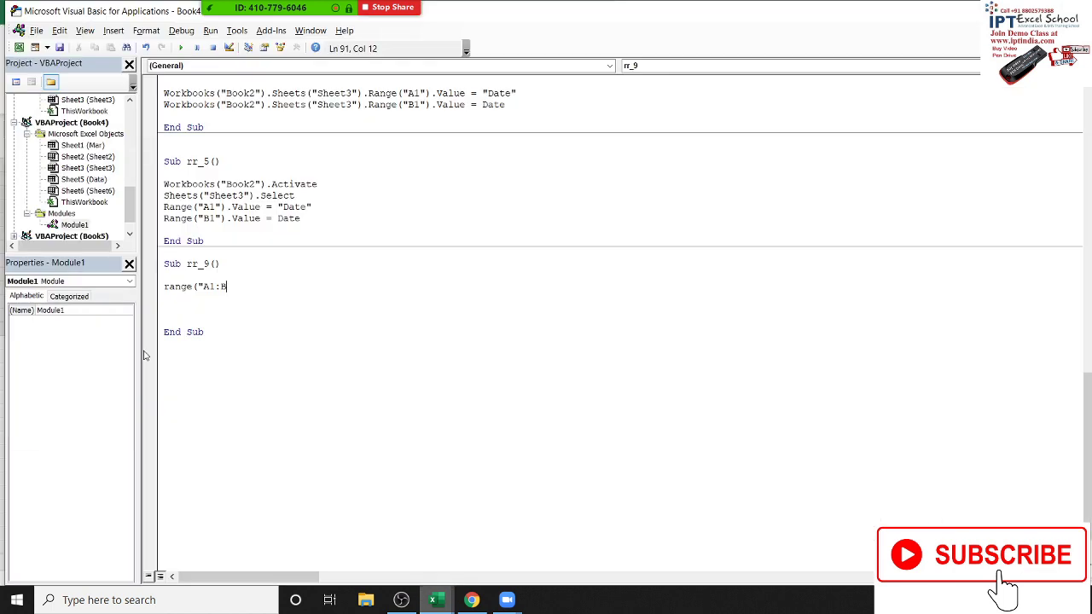
pyautogui.write('13"')
pyautogui.write('.se')
pyautogui.press('Return')
pyautogui.press('BackSpace')
pyautogui.press('BackSpace')
pyautogui.press('BackSpace')
pyautogui.press('BackSpace')
pyautogui.press('BackSpace')
pyautogui.press('BackSpace')
pyautogui.press('BackSpace')
pyautogui.write('copy')
pyautogui.press('Return')
pyautogui.press('Return')
# - Add a second statement, Range("A1", "A13").Copy, below it
pyautogui.write('ange(')
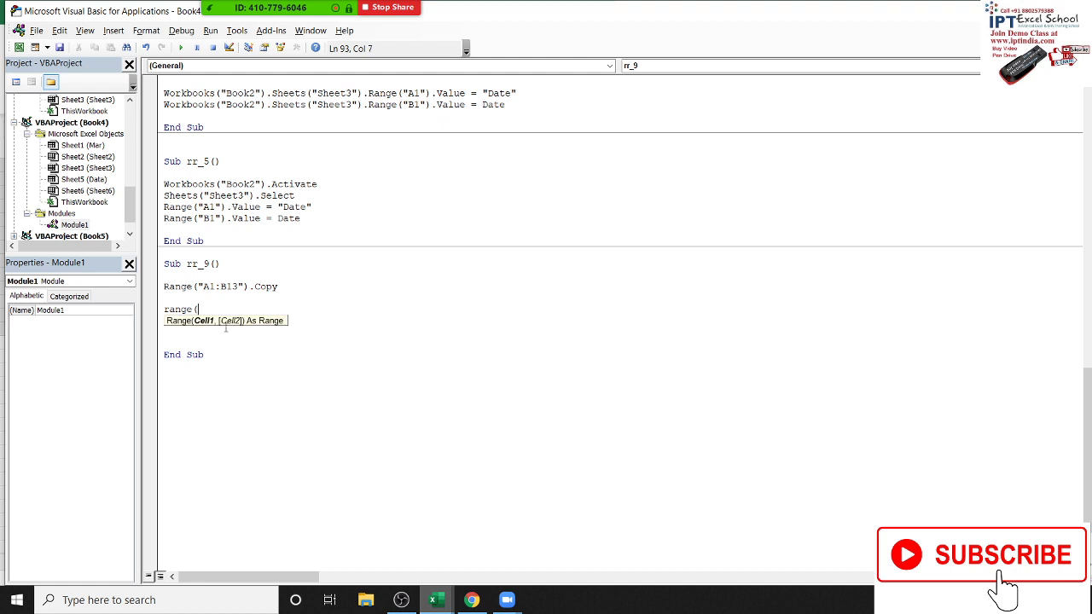
pyautogui.write('"A')
pyautogui.write('1",')
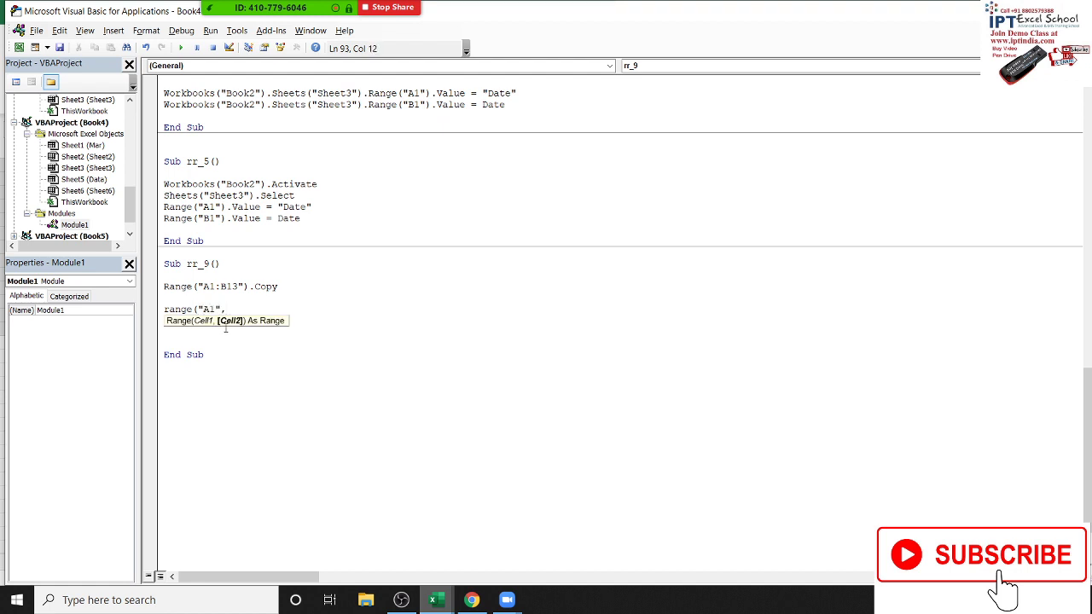
pyautogui.write('A13')
pyautogui.write('"')
pyautogui.write('")')
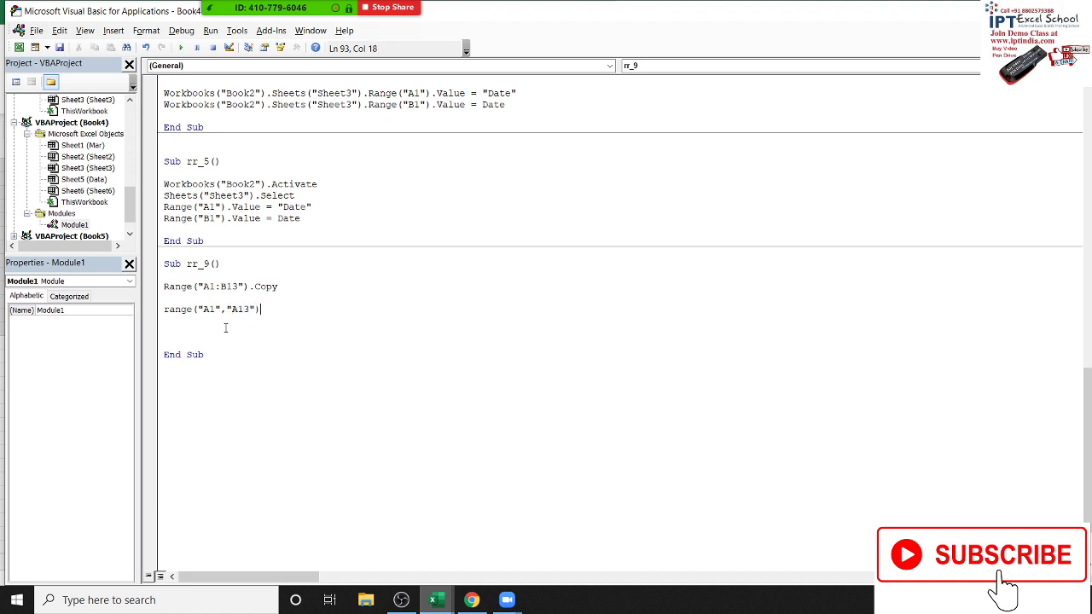
pyautogui.write('.c')
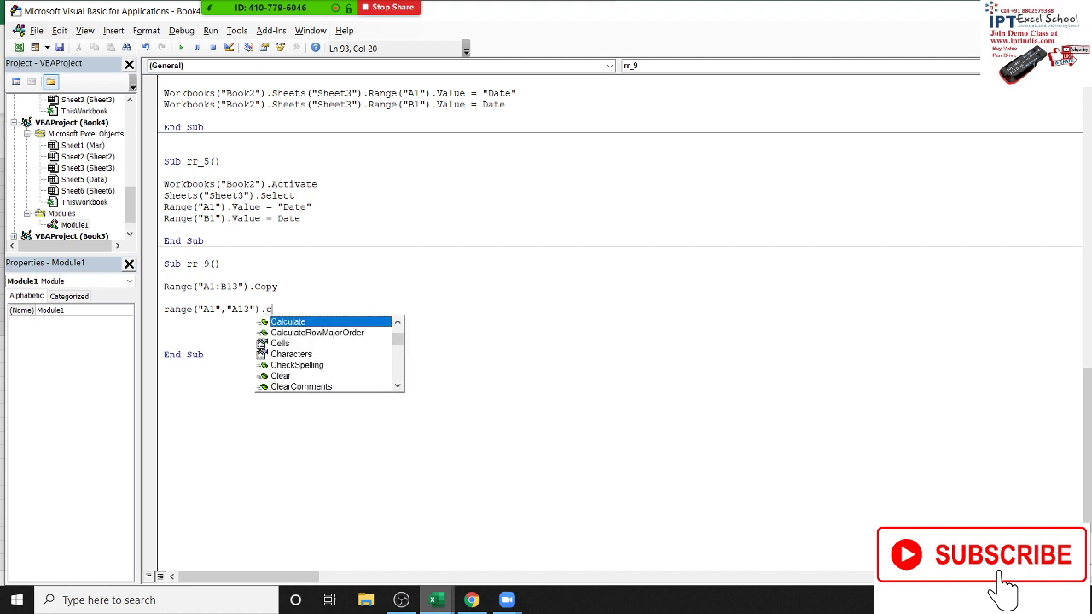
pyautogui.write('opy')
pyautogui.press('Tab')
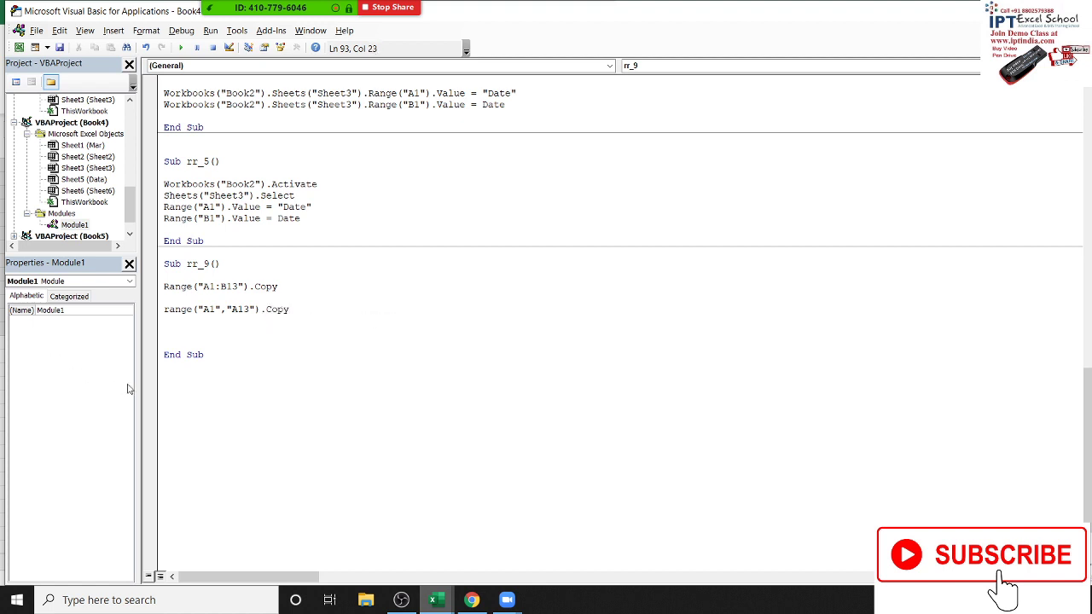
pyautogui.click(273, 342)
pyautogui.press('F5')
pyautogui.hotkey('alt', 'F11')
pyautogui.click(268, 287)
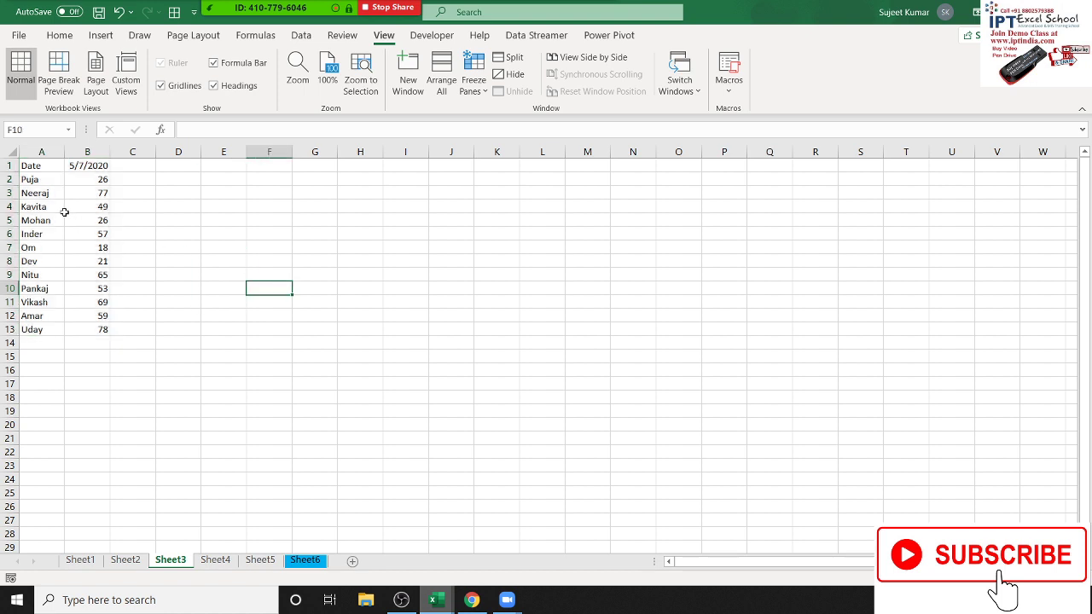
pyautogui.click(37, 168)
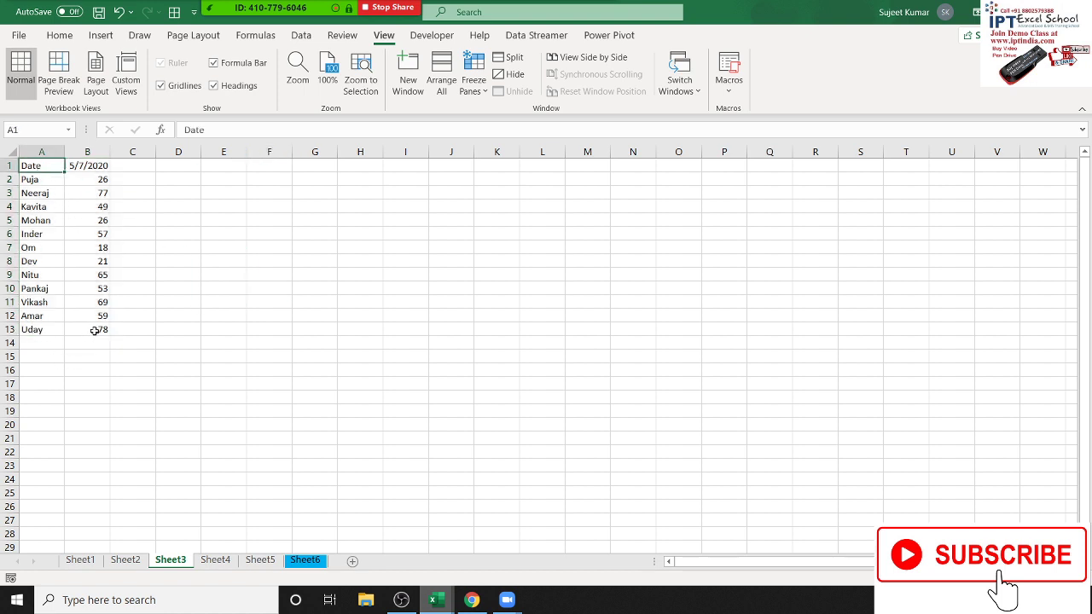
pyautogui.keyDown('shift'); pyautogui.click(94, 331); pyautogui.keyUp('shift')
pyautogui.click(114, 291)
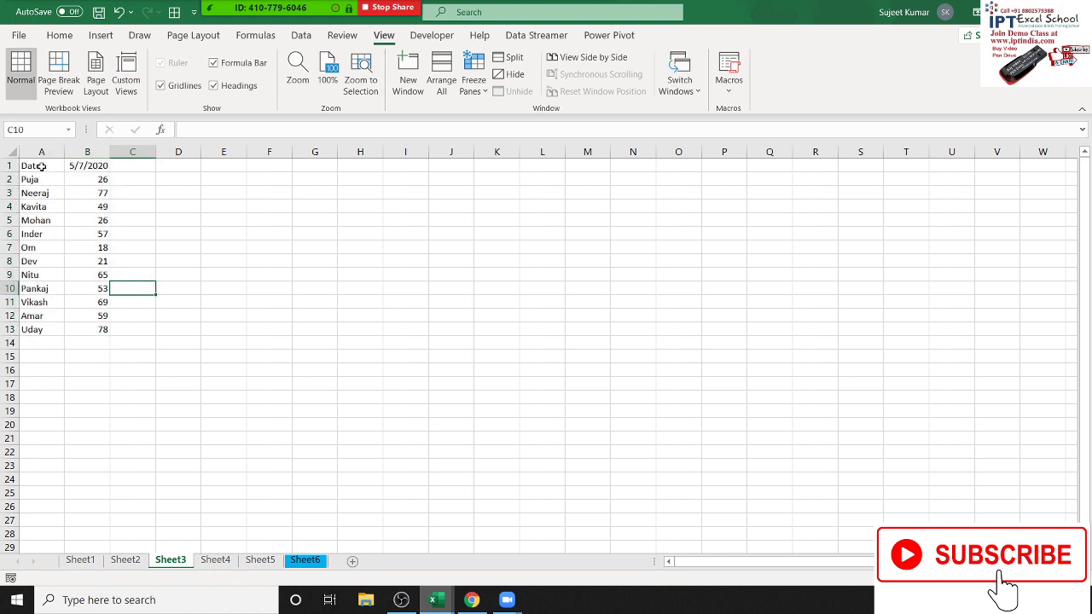
pyautogui.click(40, 166)
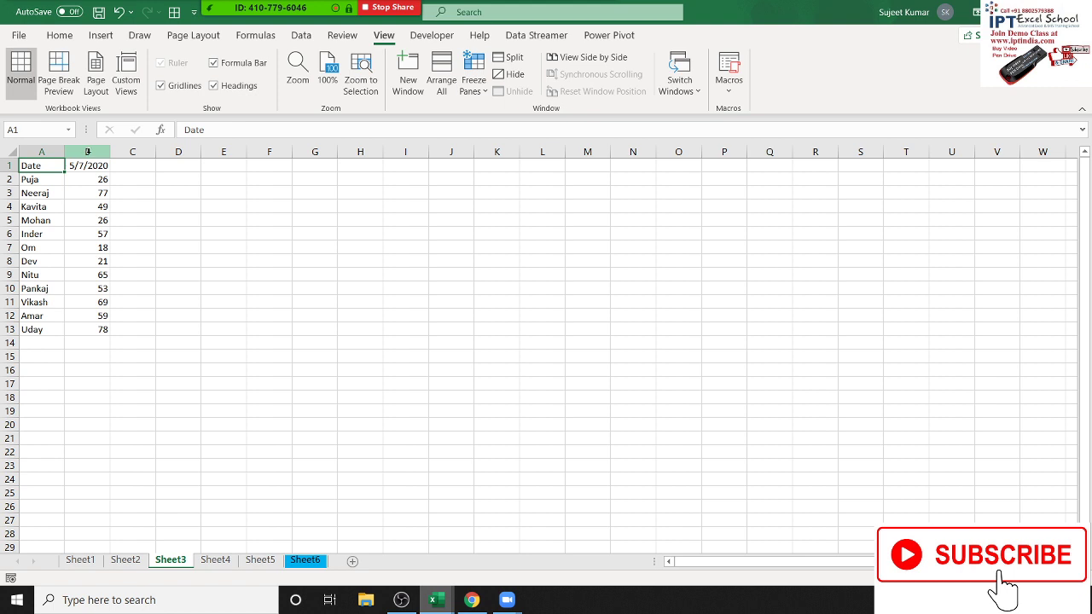
pyautogui.keyDown('shift'); pyautogui.click(104, 329); pyautogui.keyUp('shift')
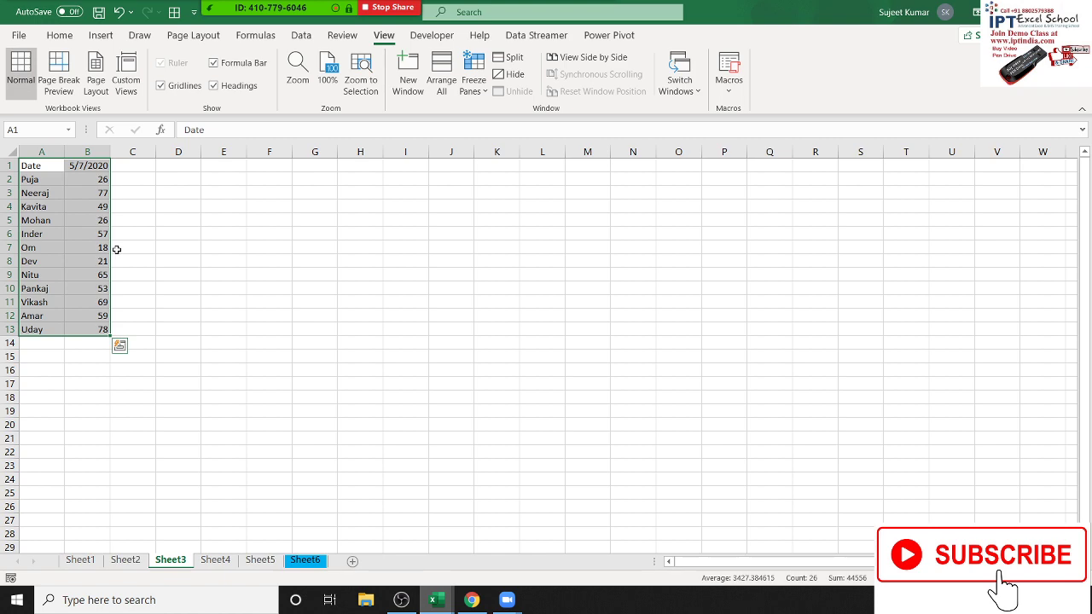
pyautogui.click(91, 245)
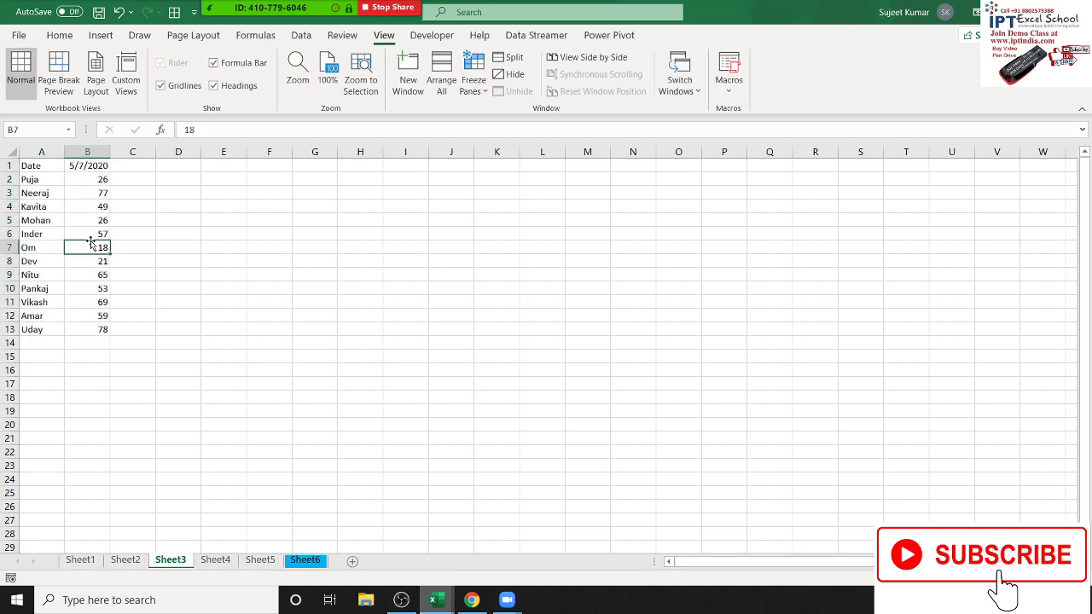
pyautogui.hotkey('alt', 'F11')
# - Add Range("A1").CurrentRegion.Copy to rr_9
pyautogui.click(209, 331)
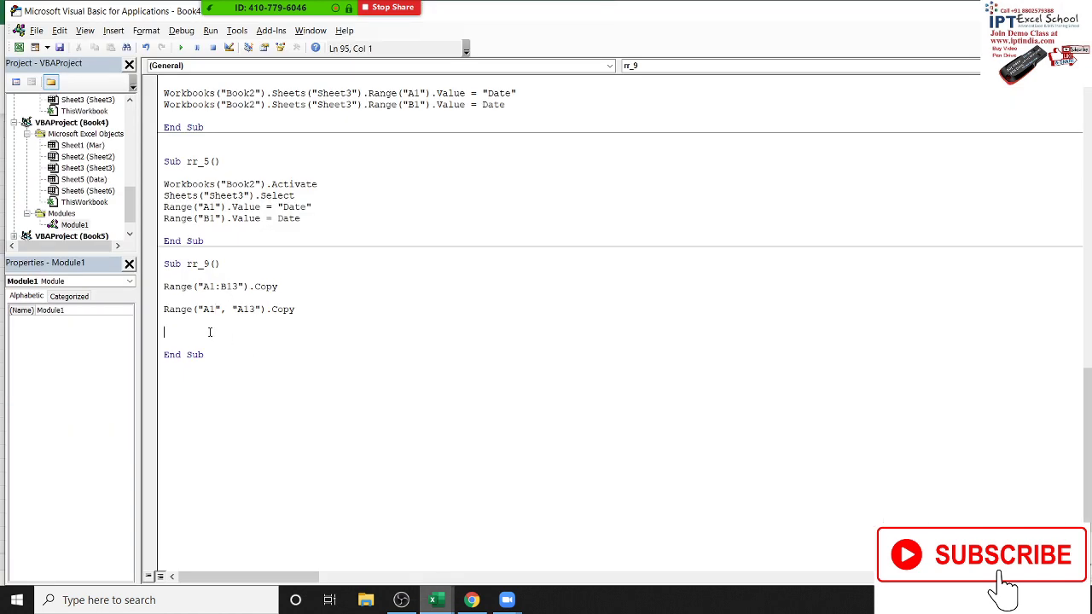
pyautogui.write('range')
pyautogui.write('("A1')
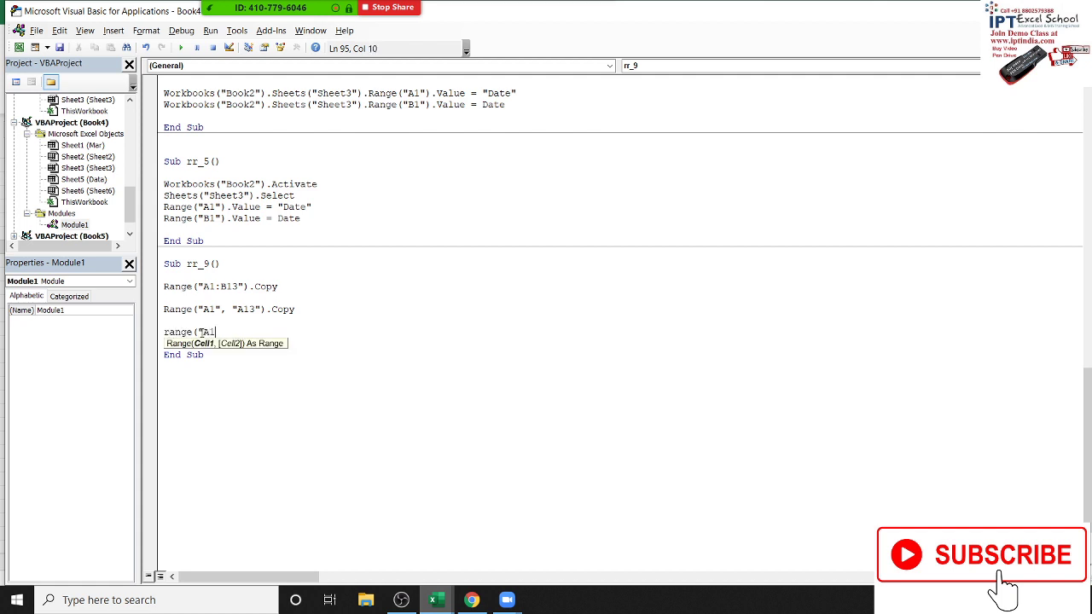
pyautogui.write('").c')
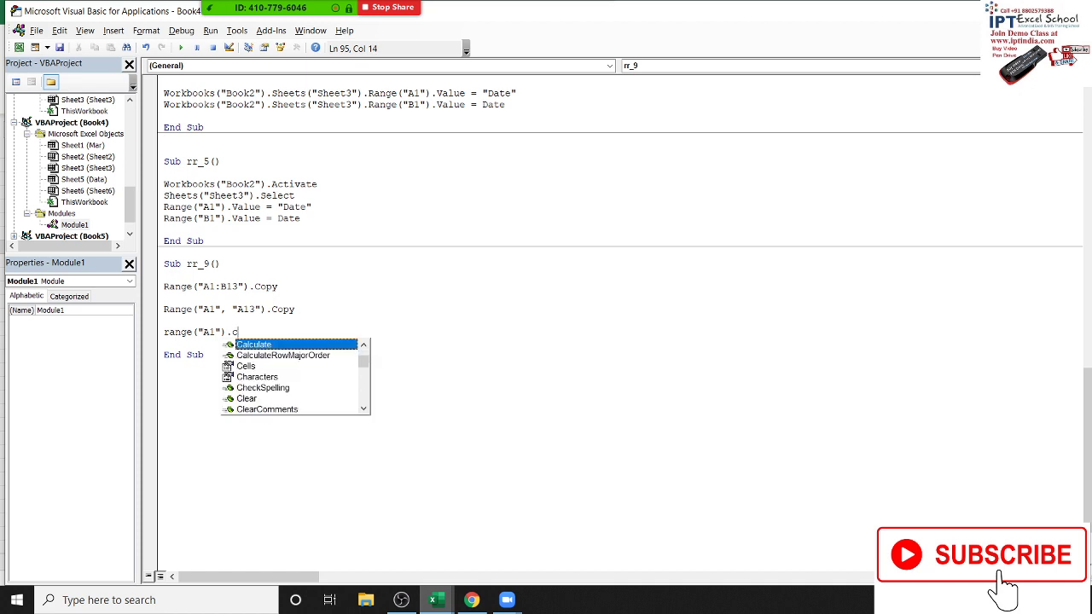
pyautogui.write('u')
pyautogui.press('Down')
pyautogui.press('Tab')
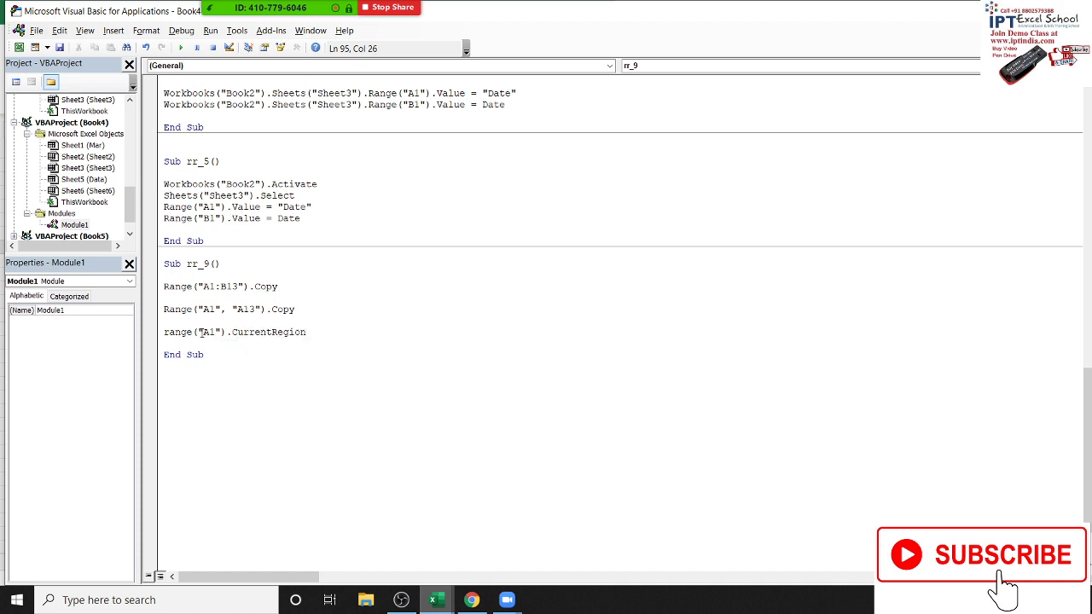
pyautogui.write('.co')
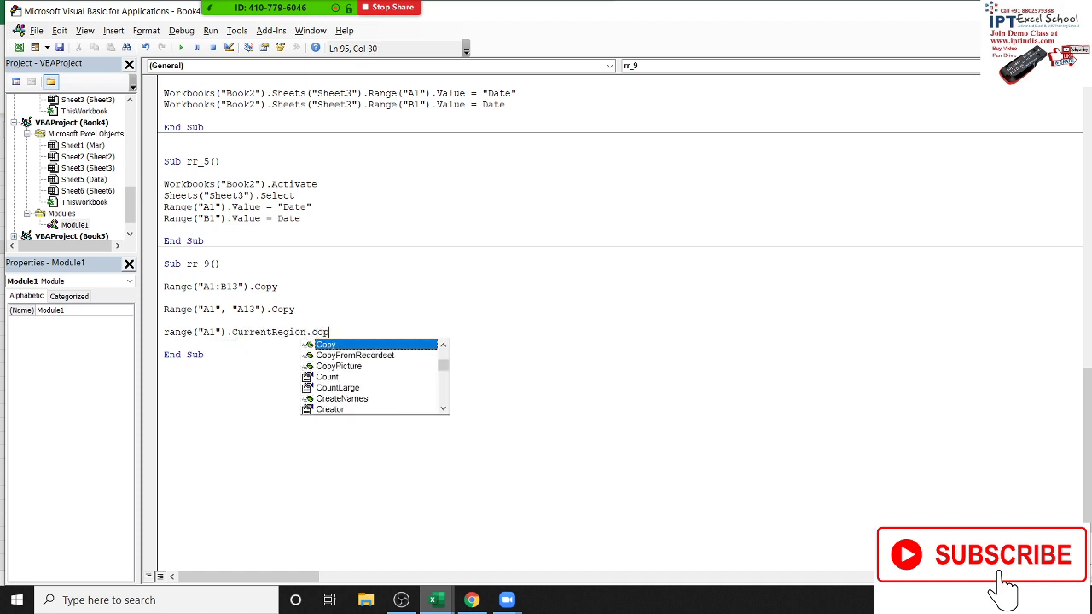
pyautogui.write('p')
pyautogui.press('Tab')
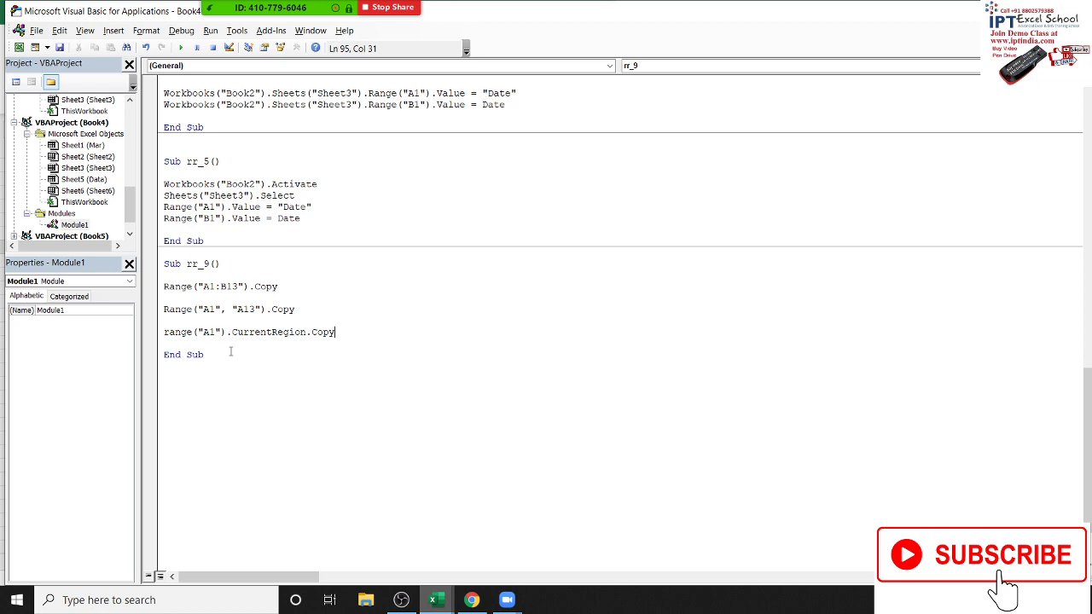
pyautogui.click(229, 356)
# - Try Ctrl+A and whole-sheet selection on Sheet3's data around B7 in Excel
pyautogui.hotkey('alt', 'F11')
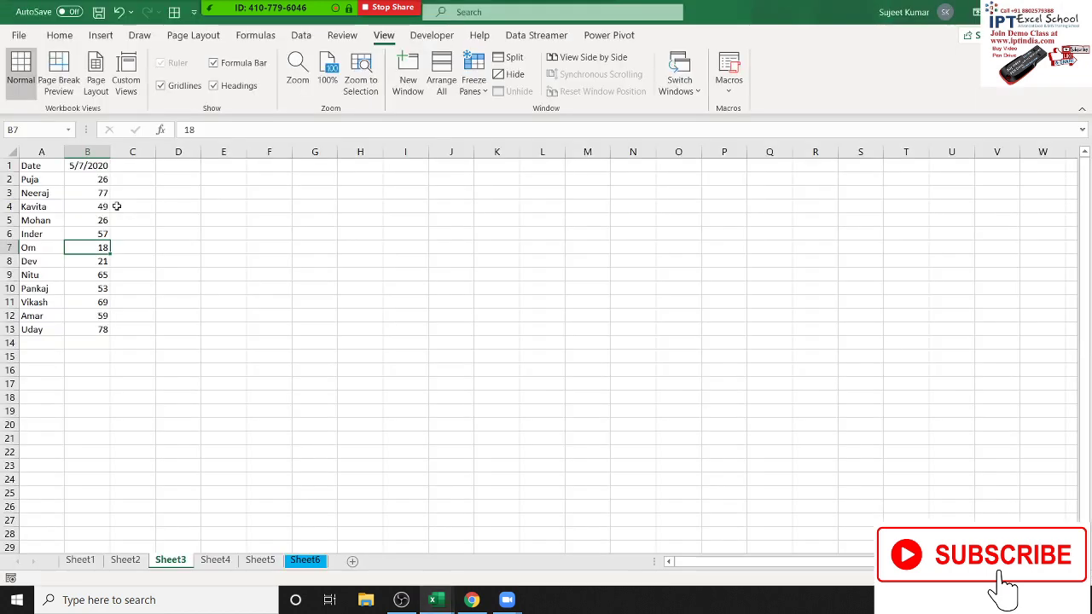
pyautogui.hotkey('ctrl', 'a')
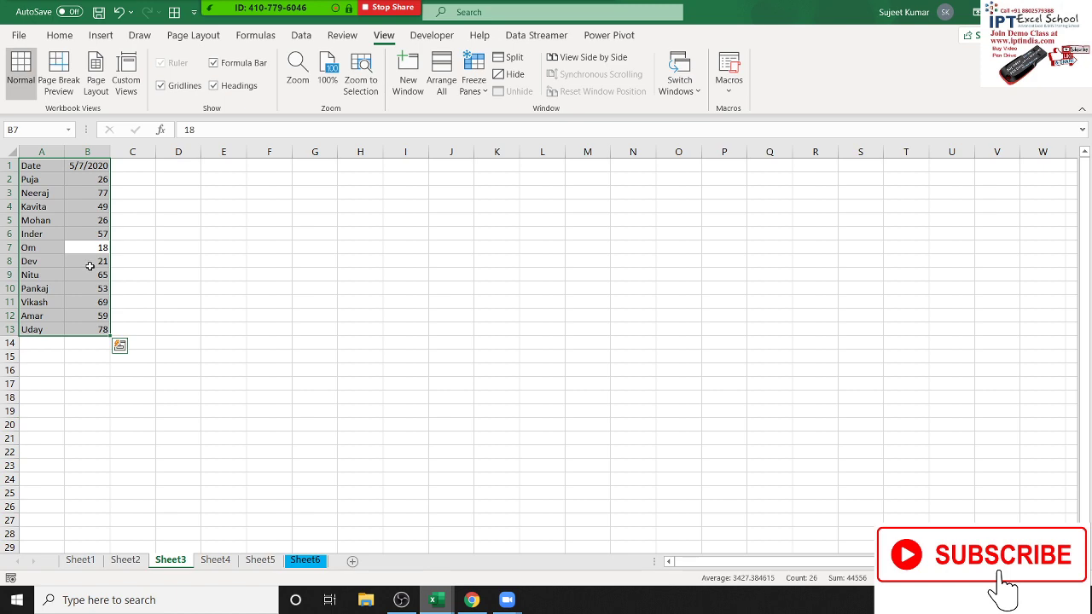
pyautogui.hotkey('alt', 'F8')
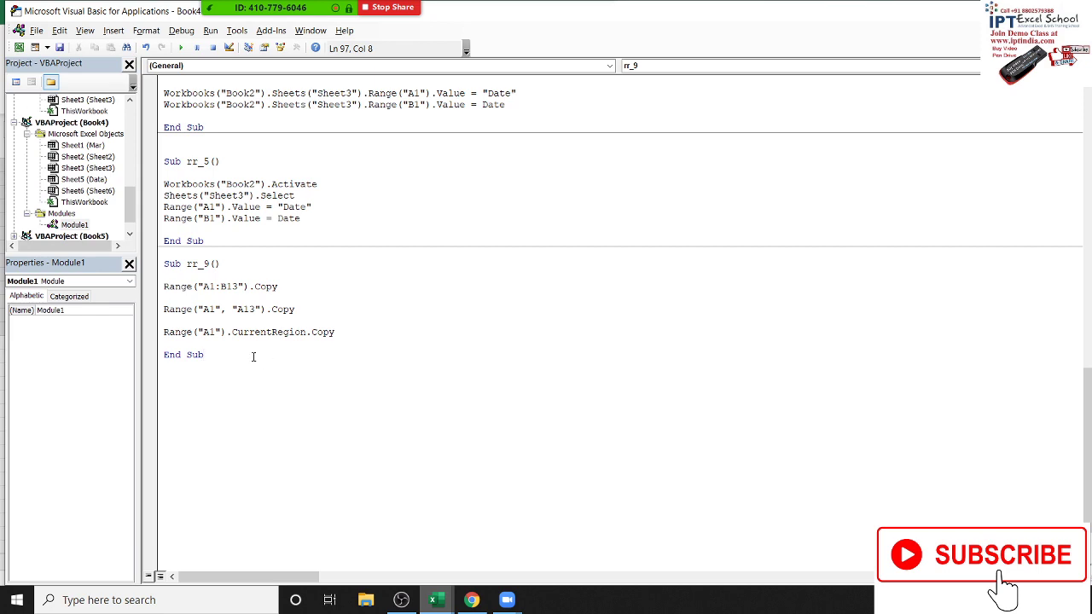
pyautogui.hotkey('alt', 'F11')
pyautogui.hotkey('ctrl', 'a')
pyautogui.click(41, 248)
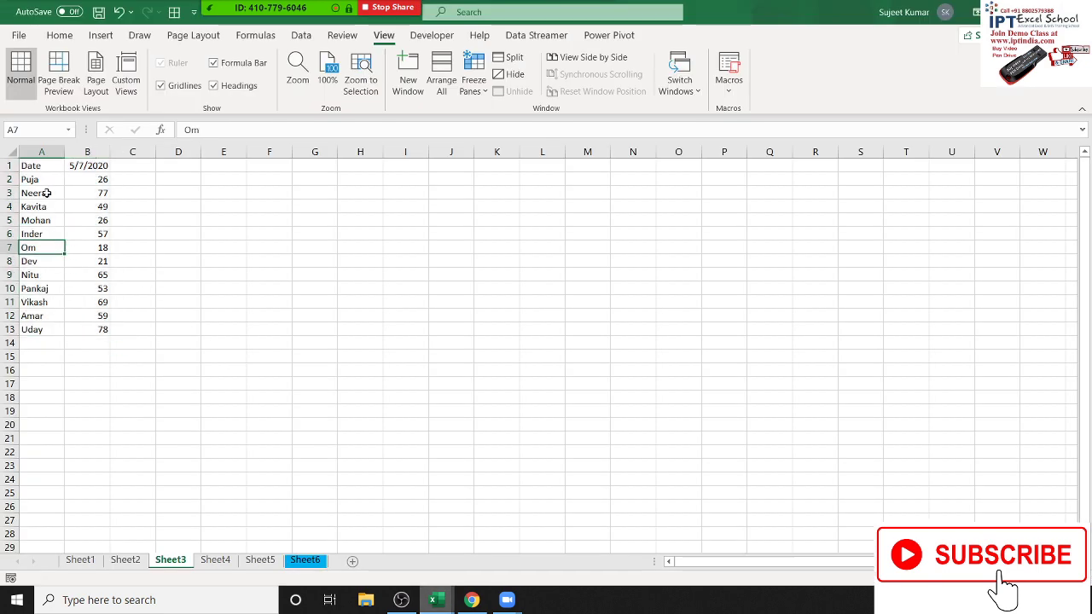
pyautogui.click(53, 193)
pyautogui.click(15, 150)
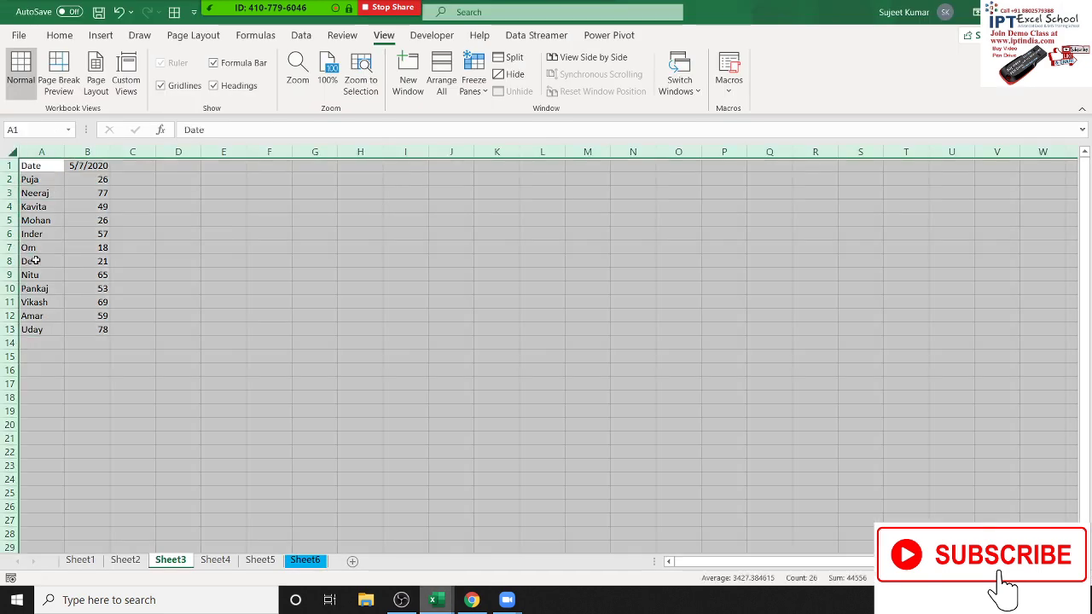
pyautogui.click(68, 242)
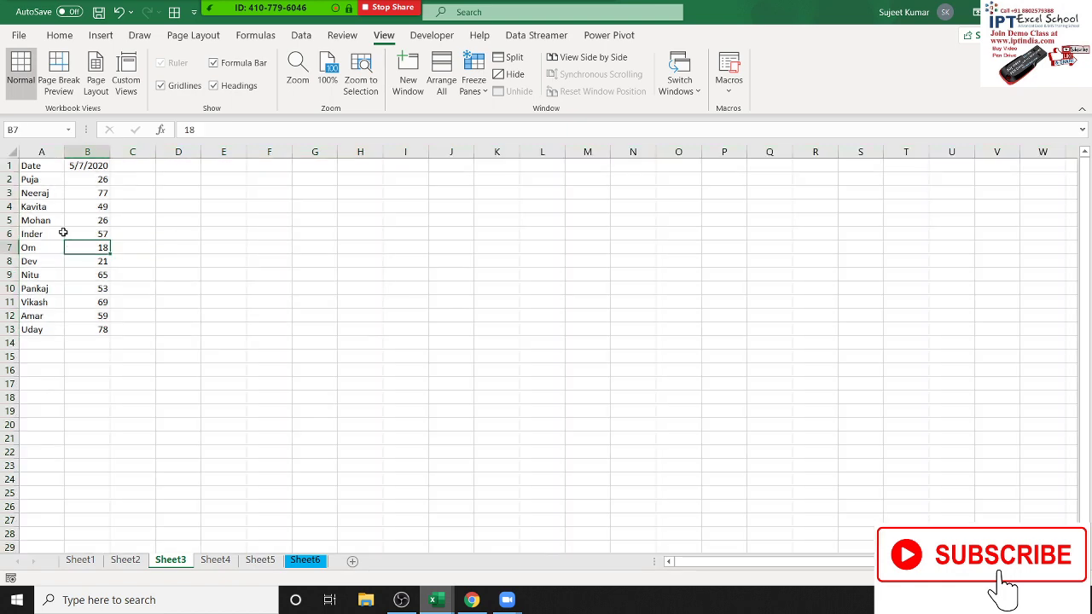
pyautogui.click(11, 154)
pyautogui.click(58, 241)
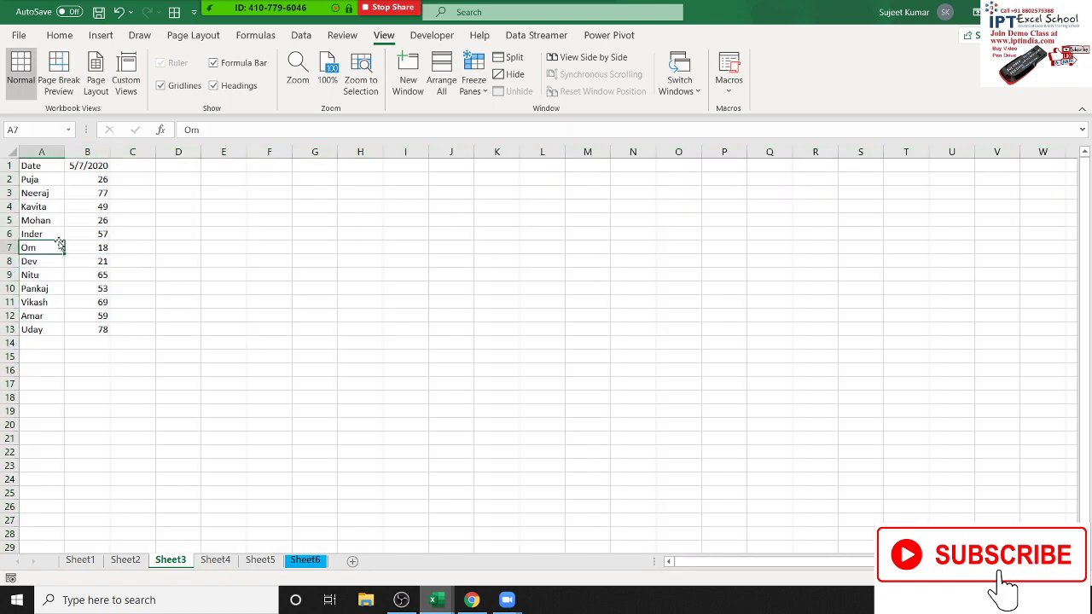
pyautogui.hotkey('alt', 'F11')
# - Add a Cells.Select line after the CurrentRegion copy statement
pyautogui.click(360, 331)
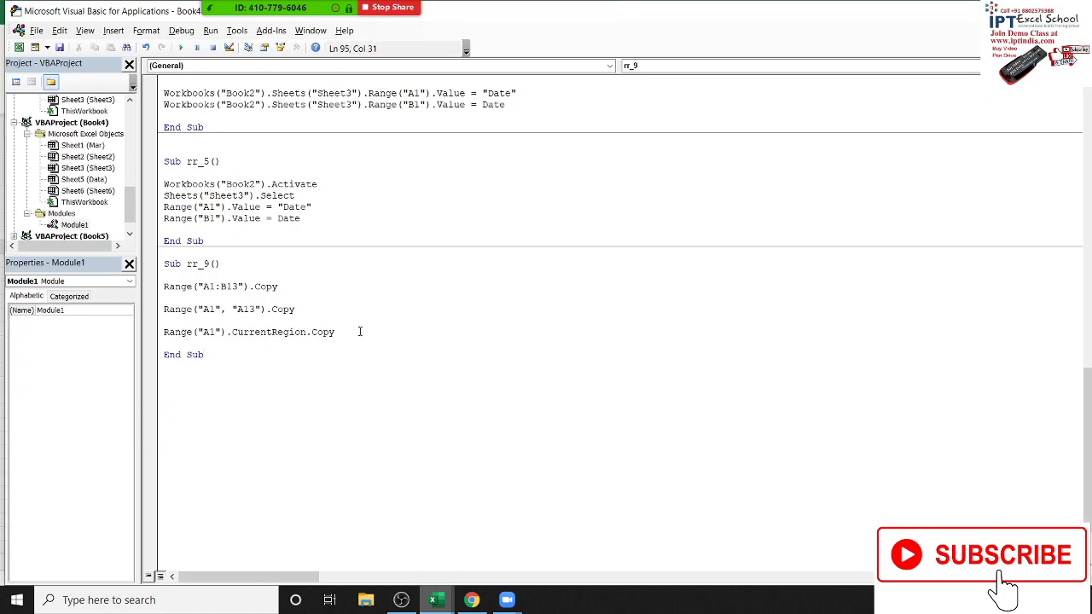
pyautogui.press('Return')
pyautogui.write('cells')
pyautogui.write('.se')
pyautogui.press('Return')
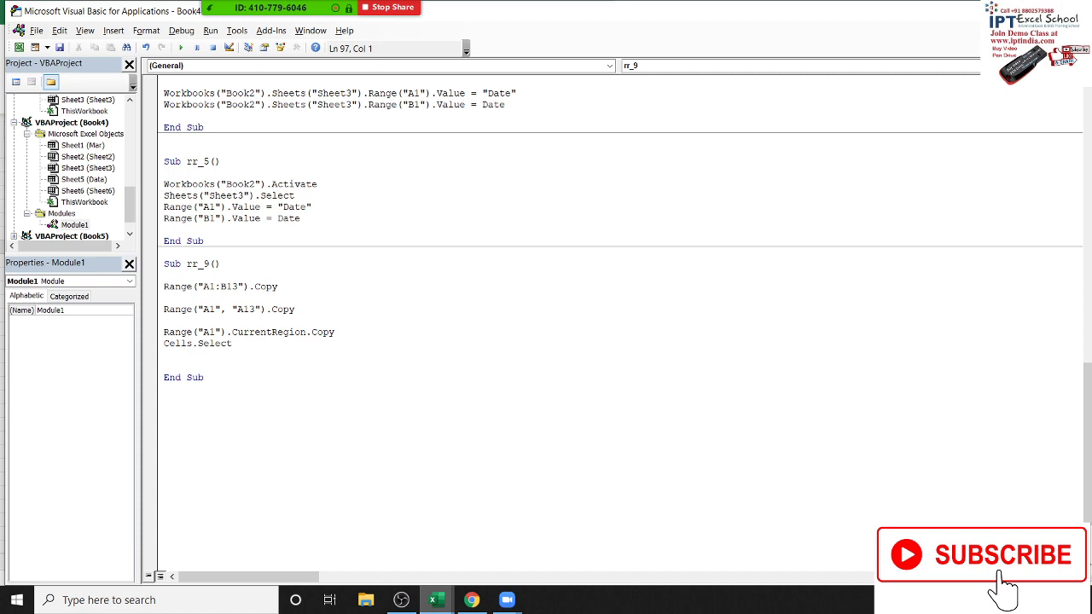
# - Check cell H1 on Sheet6 as the paste destination, then return to the editor
pyautogui.hotkey('alt', 'Tab')
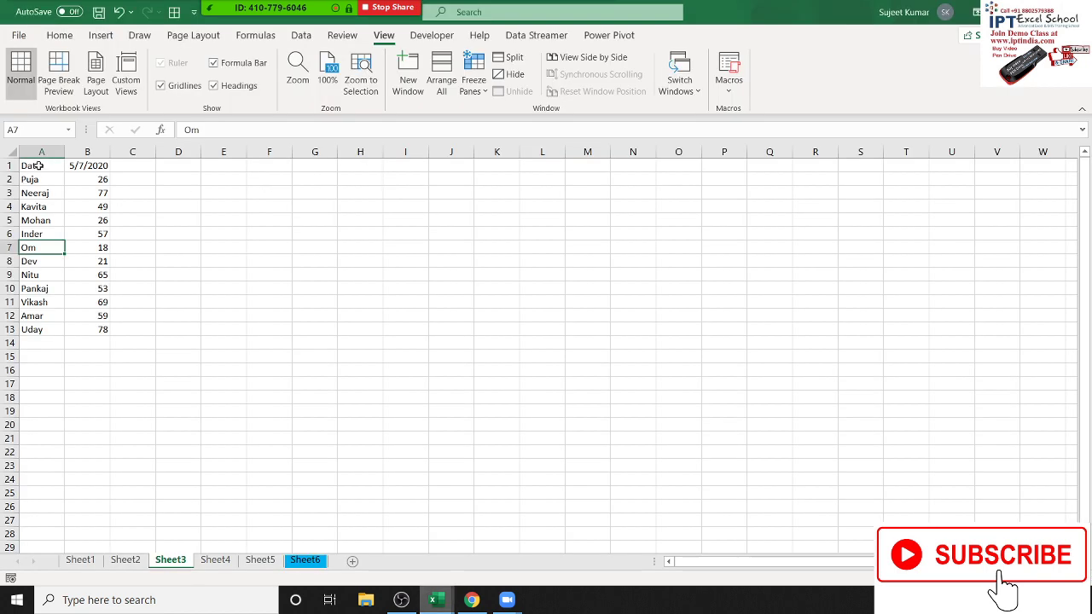
pyautogui.moveTo(34, 152); pyautogui.dragTo(90, 275)
pyautogui.click(305, 560)
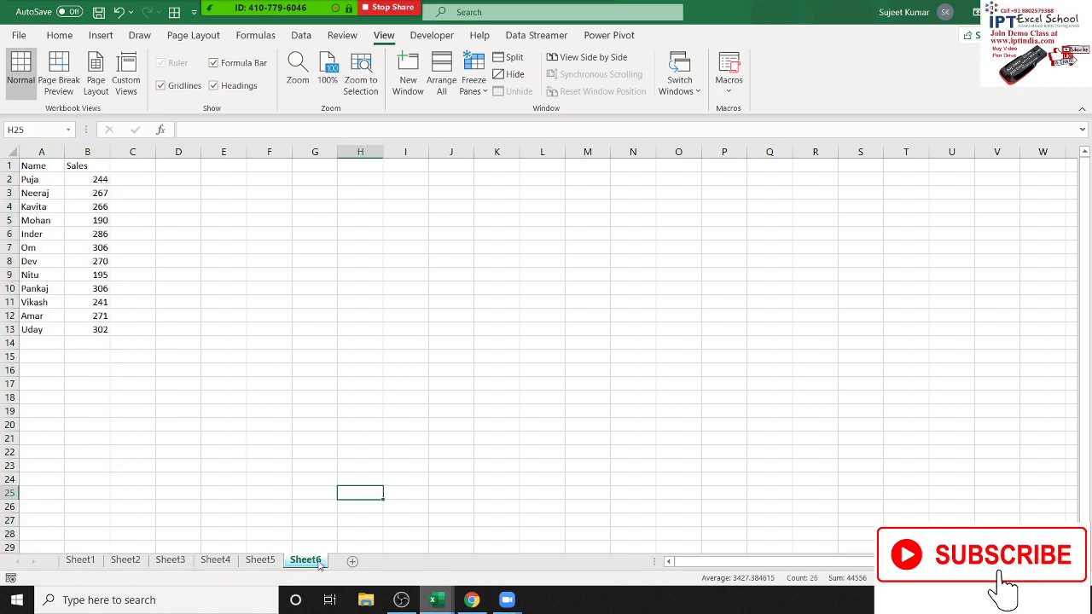
pyautogui.click(355, 165)
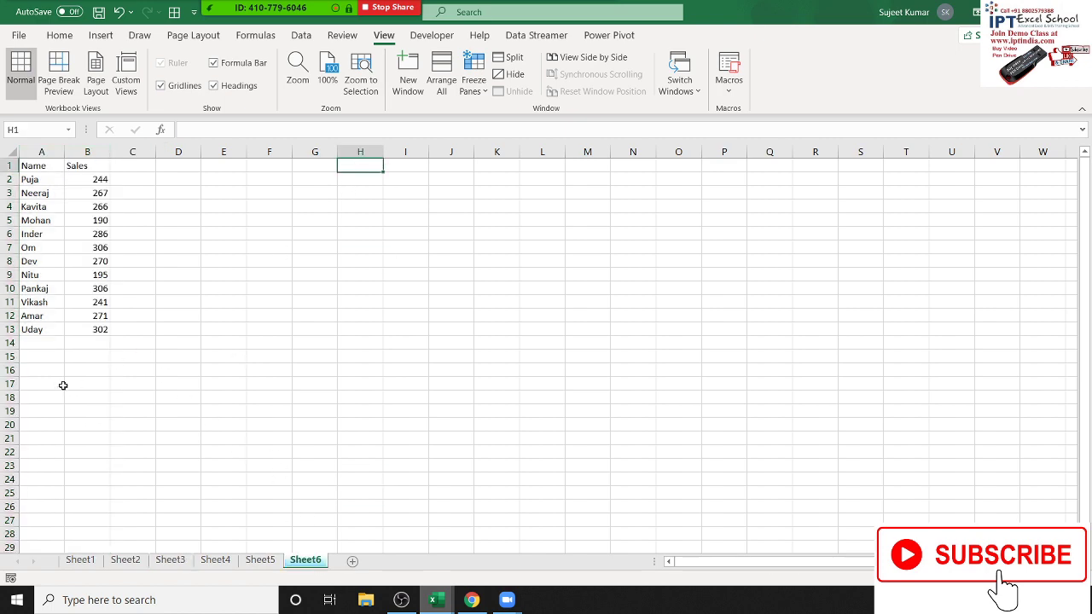
pyautogui.hotkey('alt', 'F11')
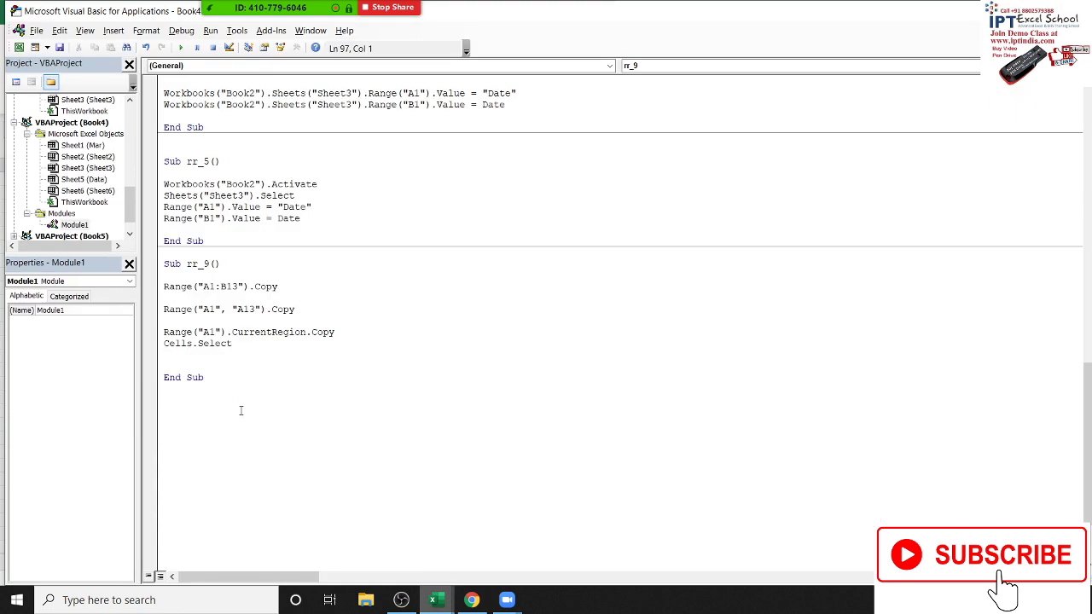
# - Create an empty Sub rr_10() below rr_9, fixing the mistyped Sub keyword
pyautogui.click(219, 422)
pyautogui.write('sub')
pyautogui.write('e e')
pyautogui.press('BackSpace')
pyautogui.write('rr_1')
pyautogui.write('0()')
pyautogui.press('Return')
pyautogui.press('Up')
pyautogui.press('Up')
pyautogui.press('Up')
pyautogui.press('BackSpace')
pyautogui.press('Down')
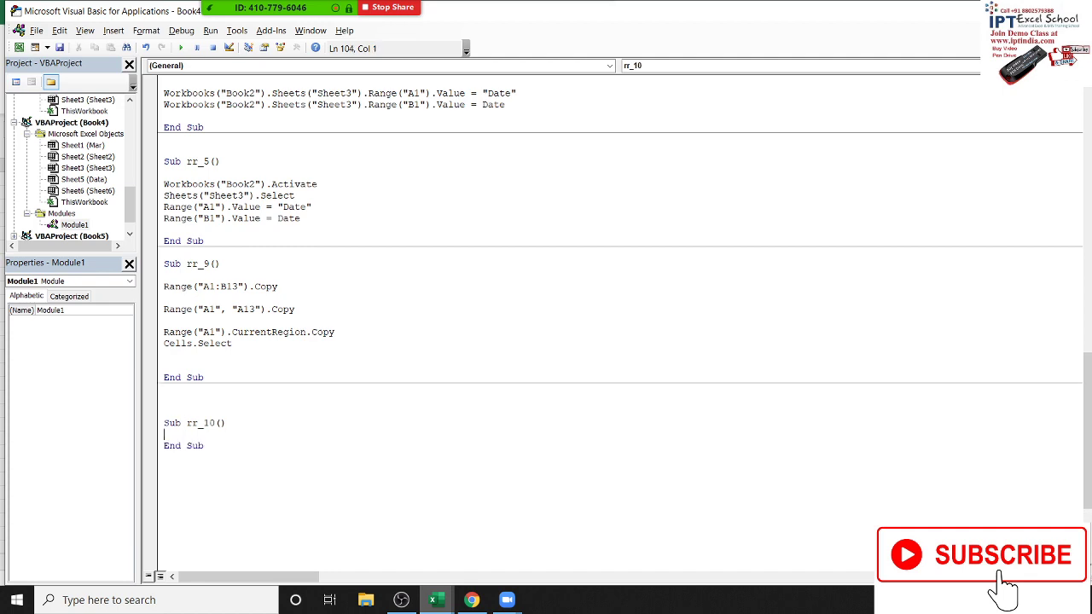
pyautogui.press('Return')
pyautogui.press('Return')
# - Inspect cell B12 on Sheet3, then return to the VBA editor
pyautogui.hotkey('alt', 'F11')
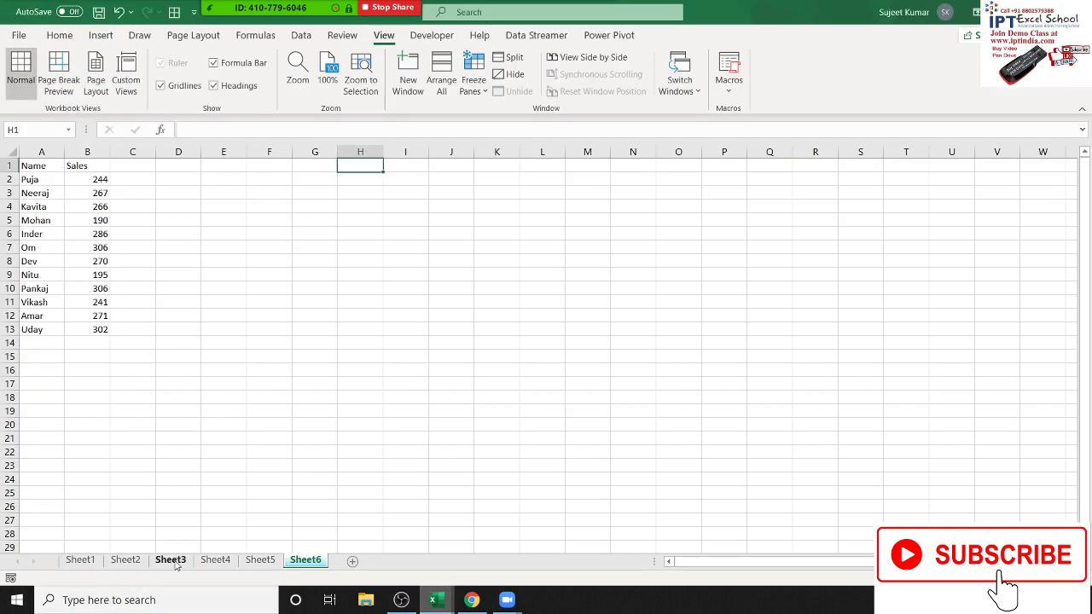
pyautogui.click(174, 562)
pyautogui.click(75, 317)
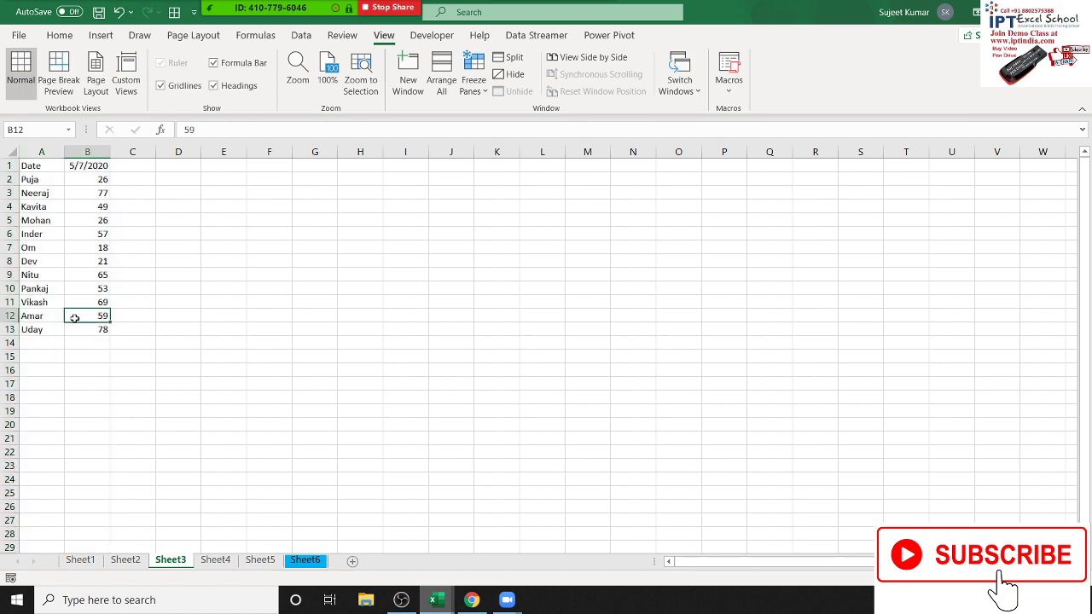
pyautogui.hotkey('alt', 'F11')
# - Make rr_10 select Sheet3 and add Range("A1").CurrentRegion.Offset
pyautogui.press('Up')
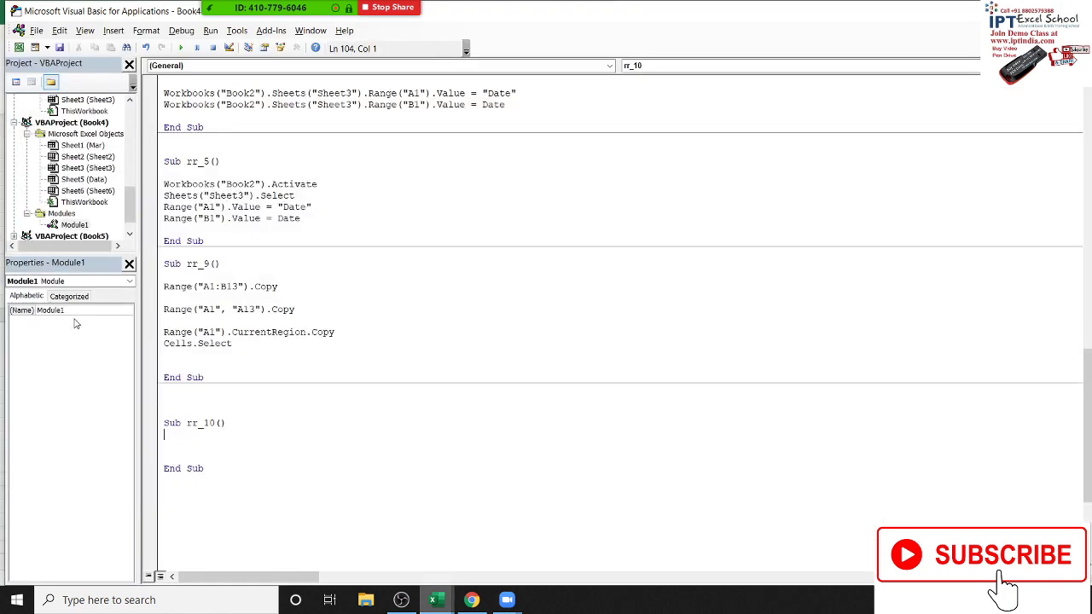
pyautogui.write('sheet')
pyautogui.write('s(')
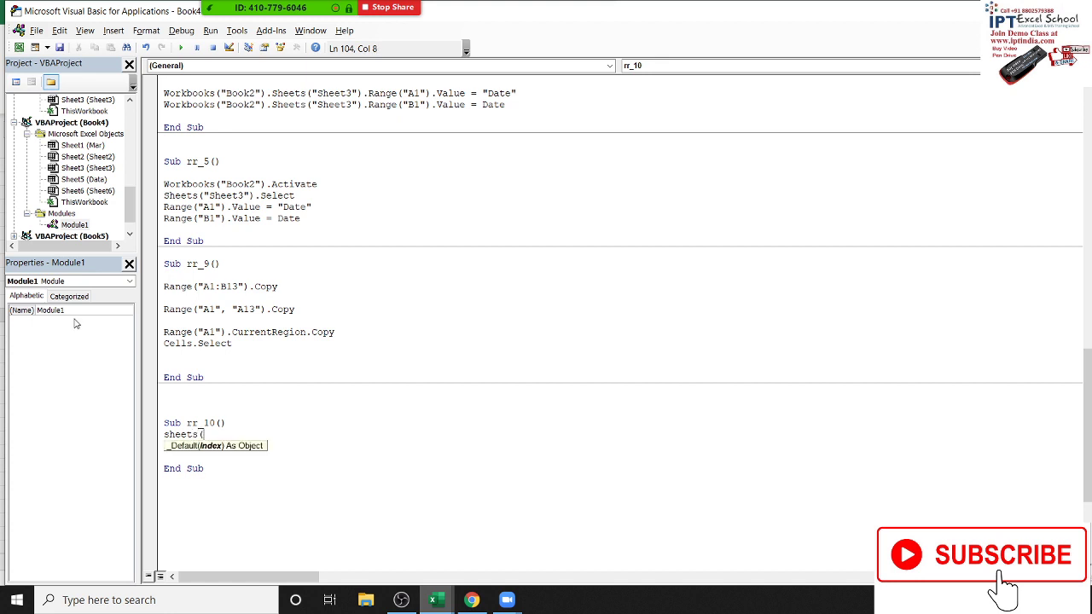
pyautogui.write('"Shee')
pyautogui.write('t3")')
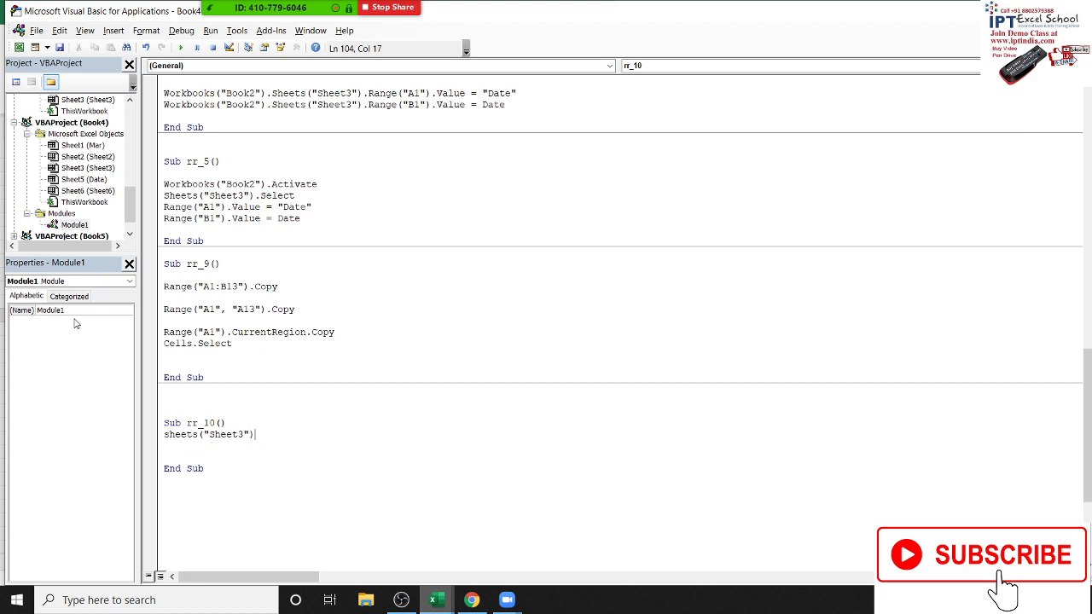
pyautogui.write('.sele')
pyautogui.write('ct')
pyautogui.press('Return')
pyautogui.write('ran')
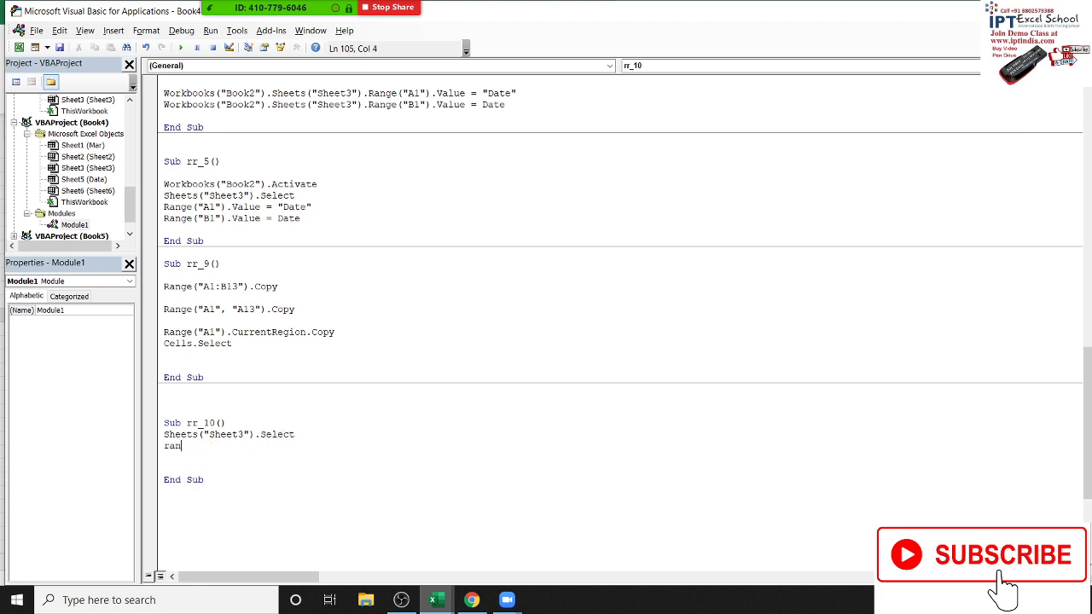
pyautogui.write('ge("A')
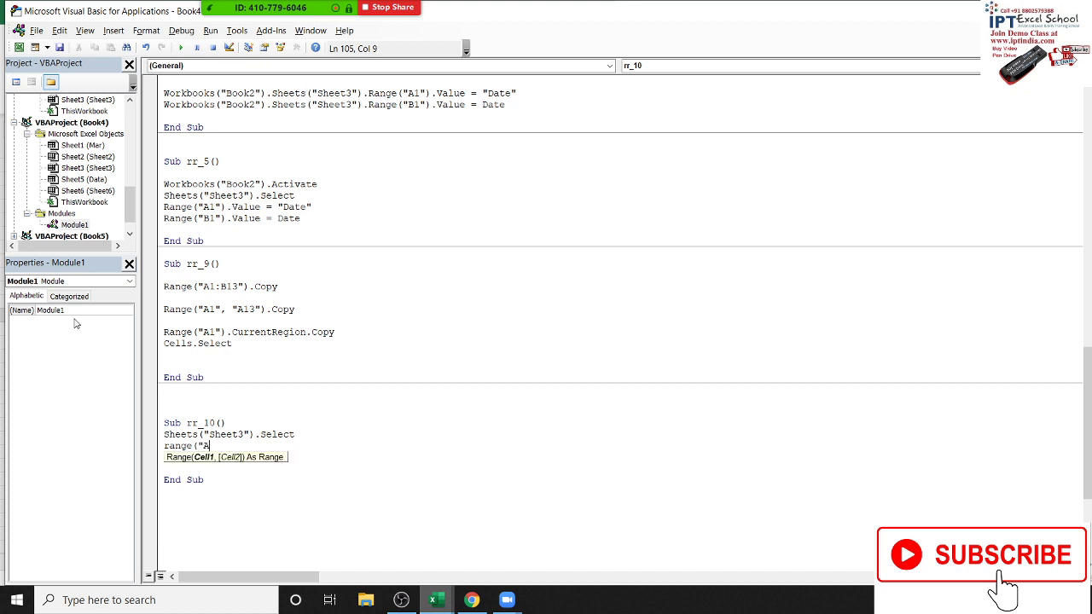
pyautogui.write('1").')
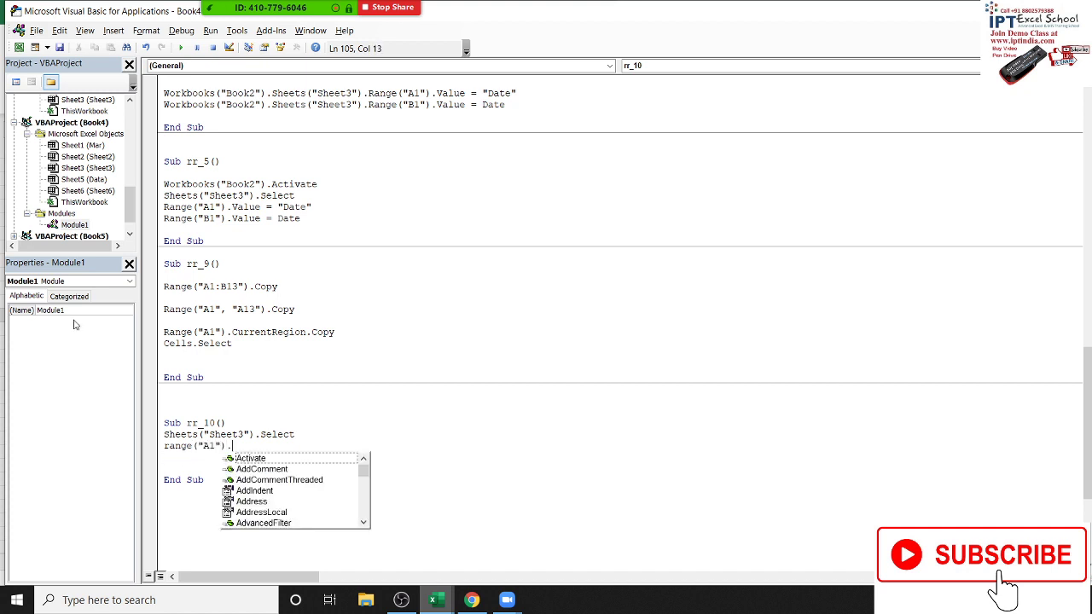
pyautogui.write('cu')
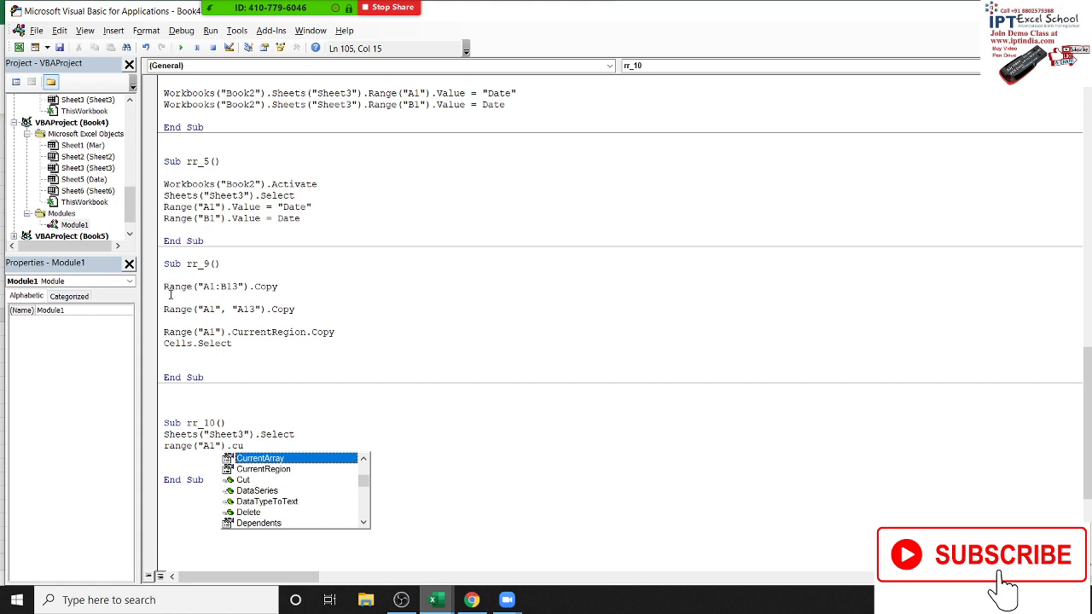
pyautogui.press('Down')
pyautogui.press('Tab')
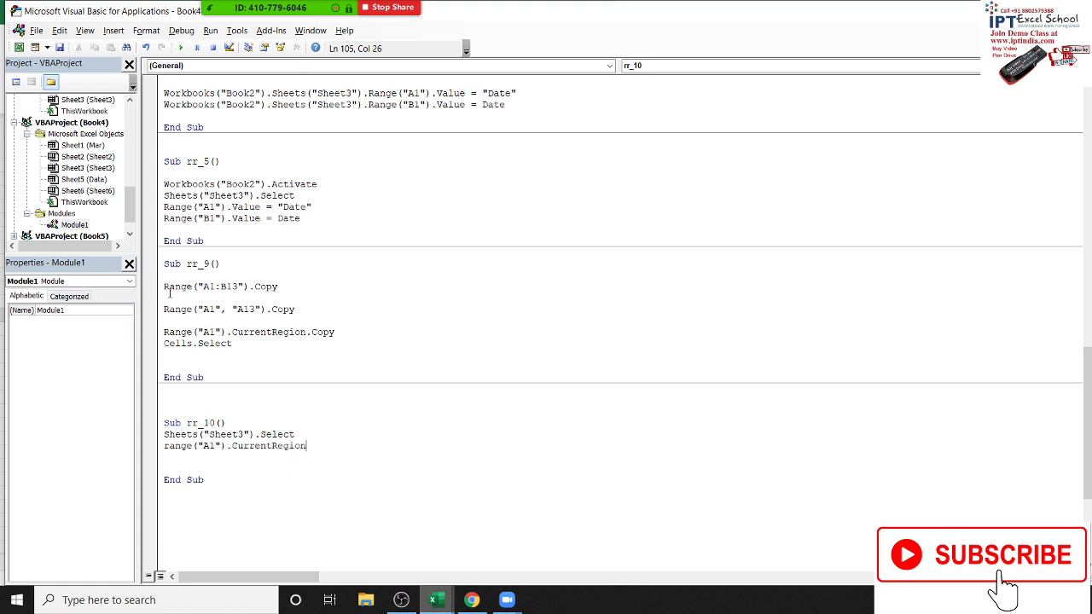
pyautogui.write('.of')
pyautogui.press('Tab')
pyautogui.press('Return')
# - Add lines selecting sheet6 and Range("H1"), then type ActiveSheet.Paste
pyautogui.write('sheet')
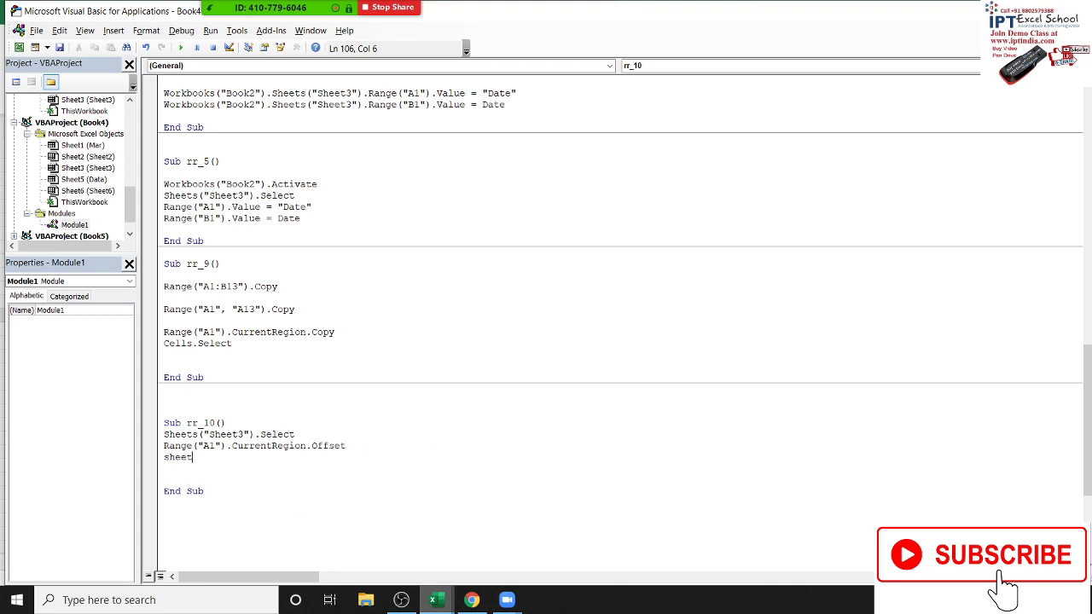
pyautogui.write('s(')
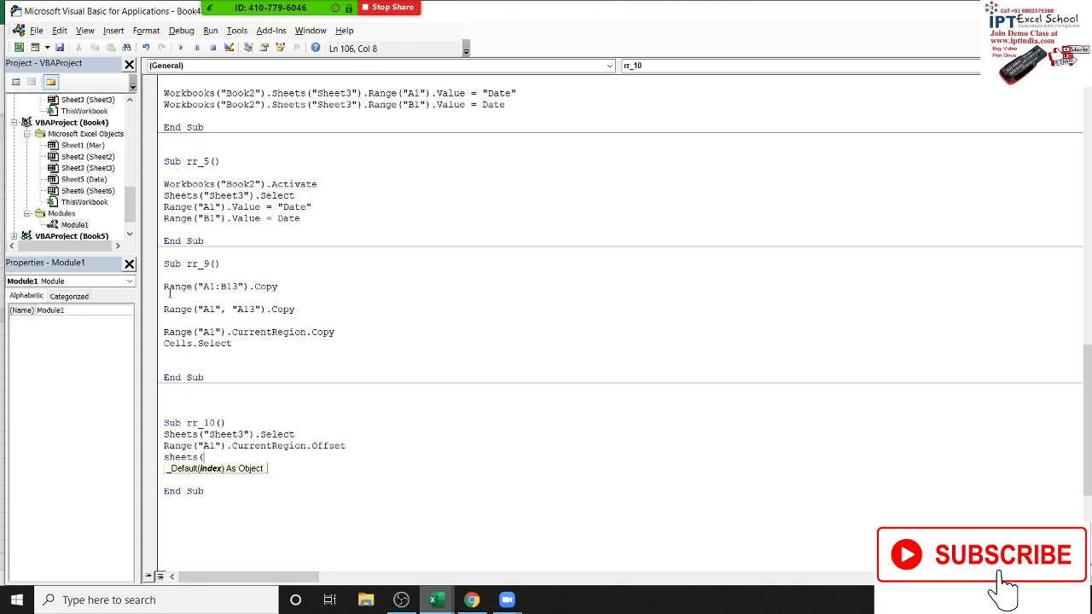
pyautogui.write('"she')
pyautogui.write('et6')
pyautogui.write('")')
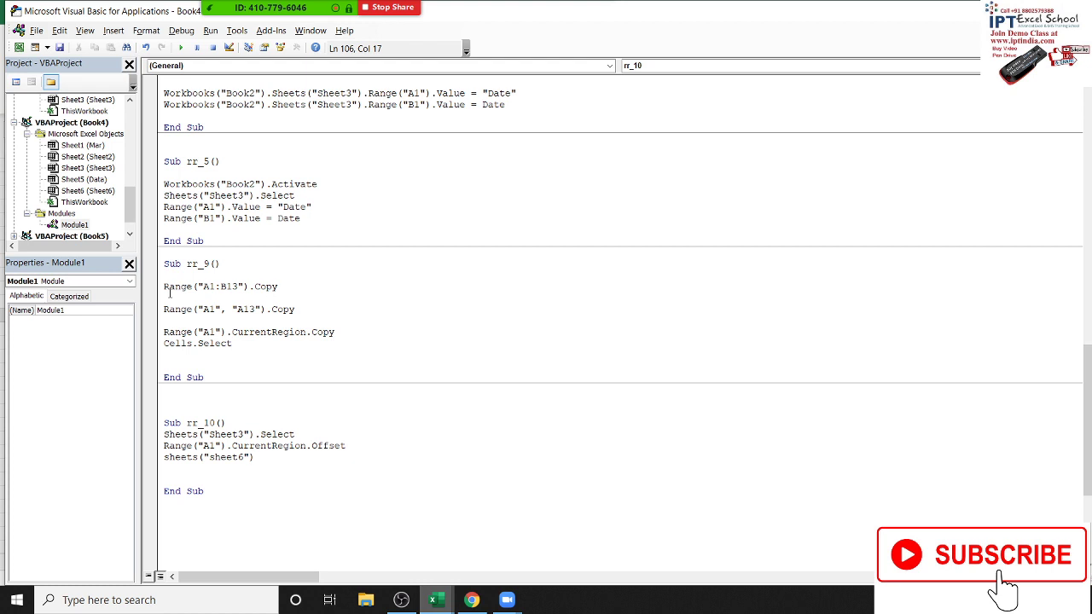
pyautogui.write('.selec')
pyautogui.write('t')
pyautogui.press('Return')
pyautogui.write('ranhe')
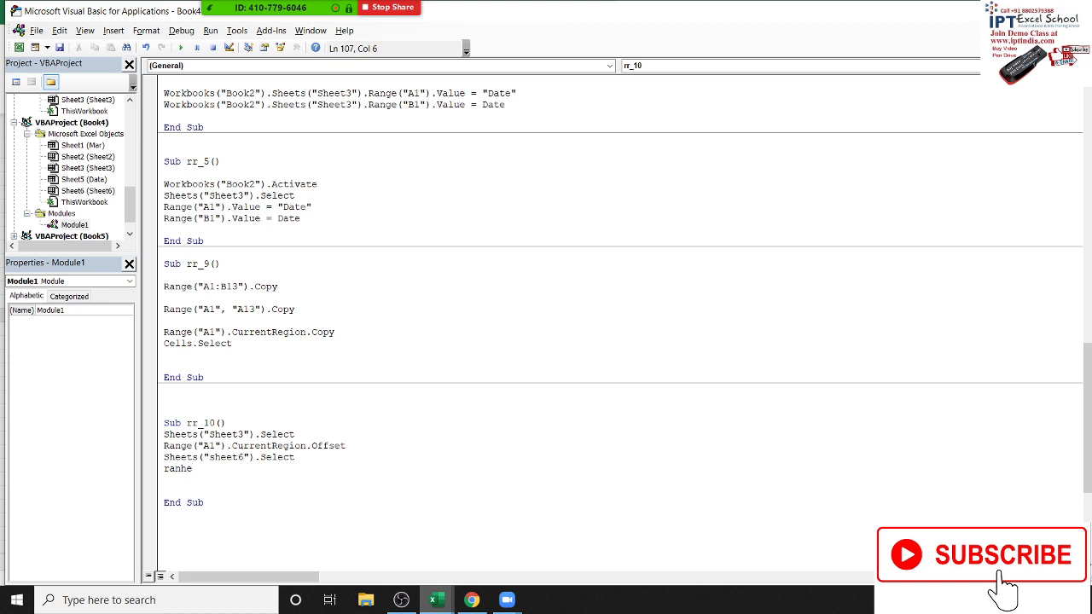
pyautogui.press('BackSpace')
pyautogui.press('BackSpace')
pyautogui.write('ge(')
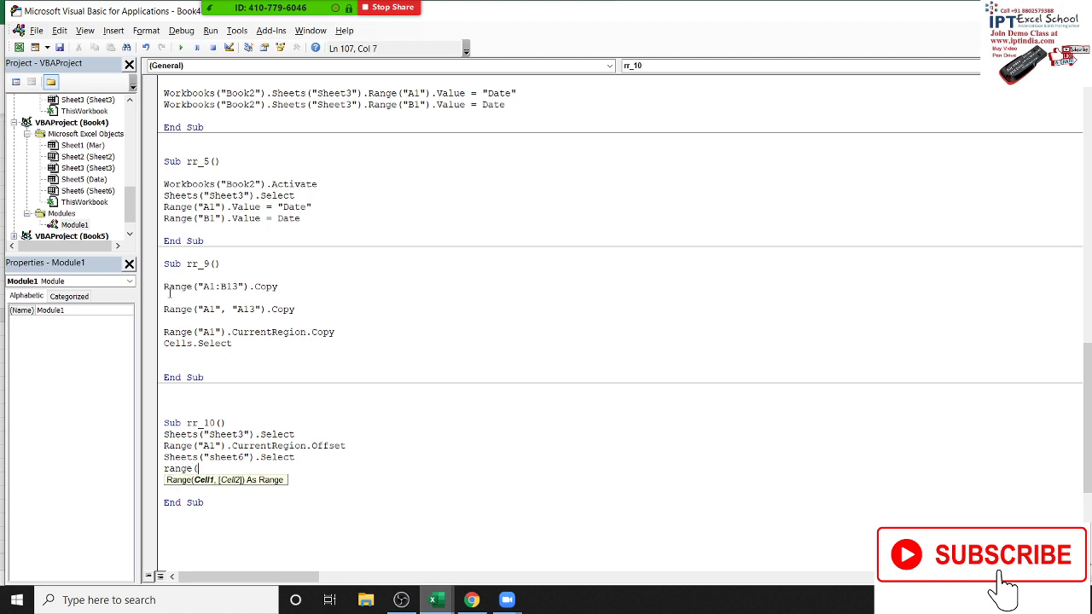
pyautogui.write('"H')
pyautogui.write('1")')
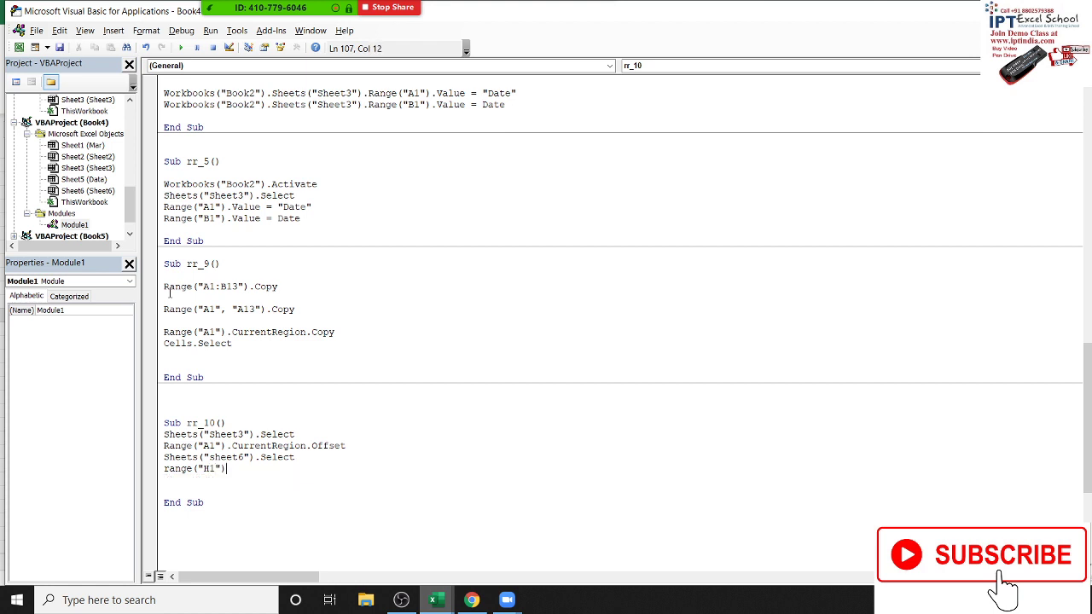
pyautogui.write('.Select')
pyautogui.press('Return')
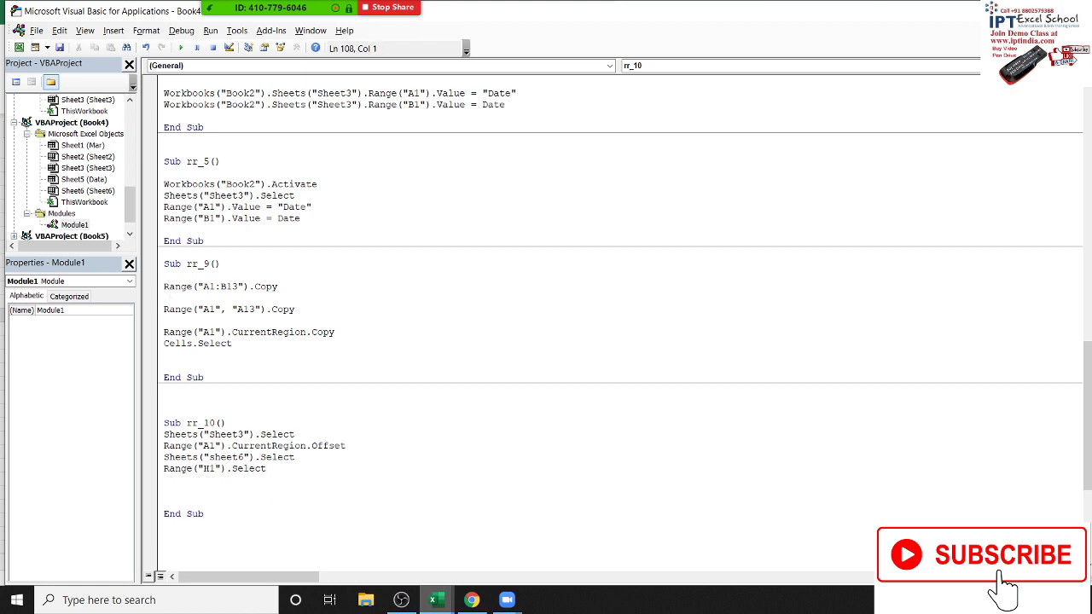
pyautogui.write('actives')
pyautogui.write('heet.')
pyautogui.write('paste')
# - Comment out the ActiveSheet.Paste line in rr_10
pyautogui.press('Return')
pyautogui.write("'")
pyautogui.press('Up')
# - Change the H1 line to Range("H1").PasteSpecial xlPasteAll
pyautogui.click(287, 468)
pyautogui.press('BackSpace')
pyautogui.press('BackSpace')
pyautogui.press('BackSpace')
pyautogui.press('BackSpace')
pyautogui.press('BackSpace')
pyautogui.press('BackSpace')
pyautogui.write('.')
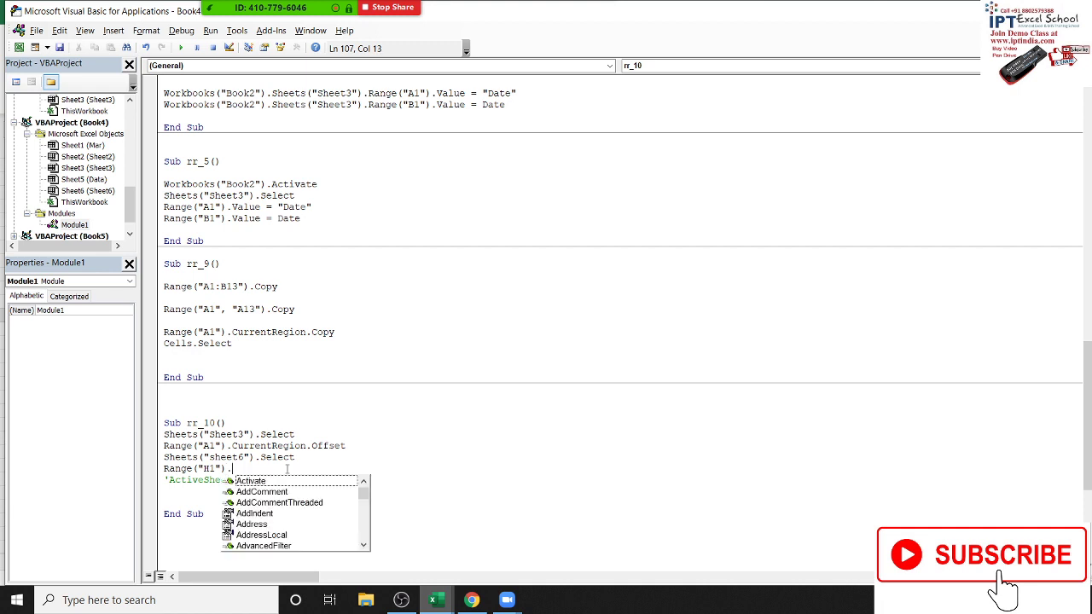
pyautogui.write('pas')
pyautogui.press('Tab')
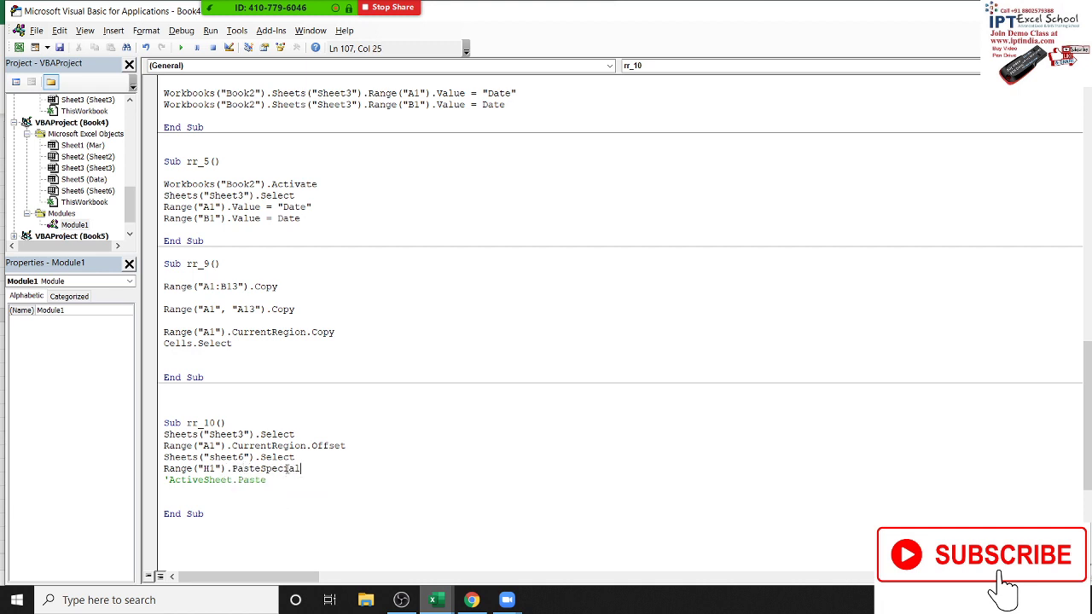
pyautogui.press('Tab')
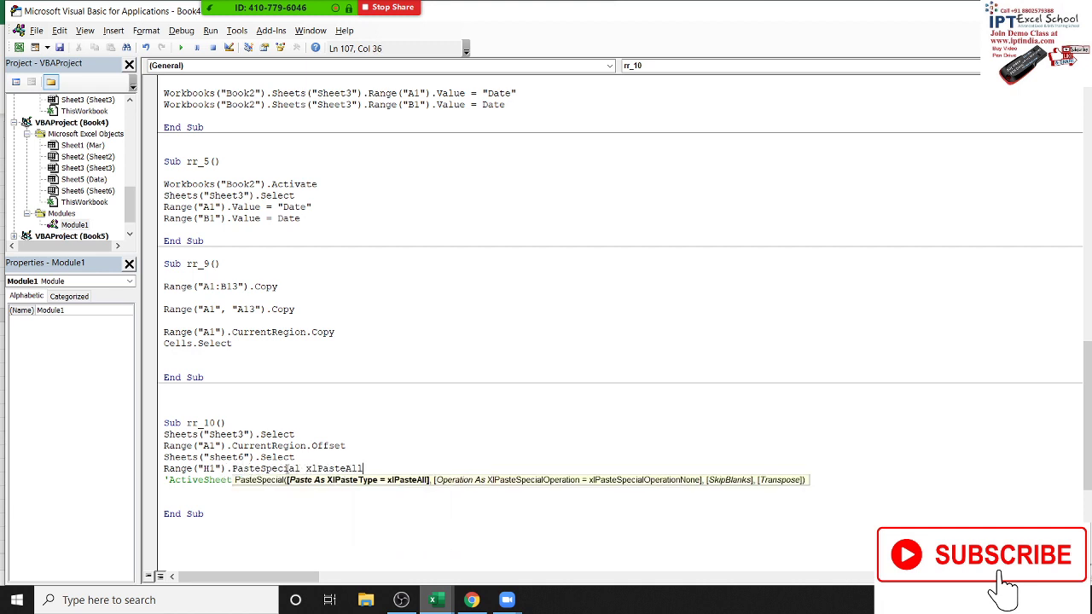
pyautogui.click(285, 500)
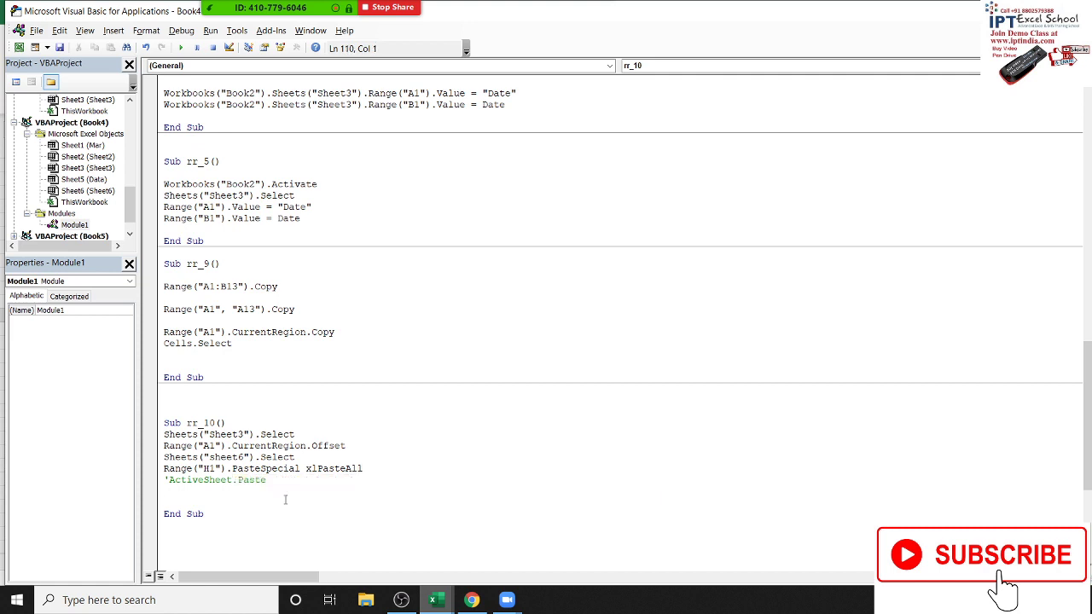
pyautogui.click(151, 470)
pyautogui.click(148, 471)
# - Replace Offset with .Copy on the CurrentRegion line and review the finished rr_10 code
pyautogui.click(180, 435)
pyautogui.click(175, 445)
pyautogui.click(363, 446)
pyautogui.press('BackSpace')
pyautogui.press('BackSpace')
pyautogui.press('BackSpace')
pyautogui.press('BackSpace')
pyautogui.press('BackSpace')
pyautogui.press('BackSpace')
pyautogui.press('BackSpace')
pyautogui.write('.')
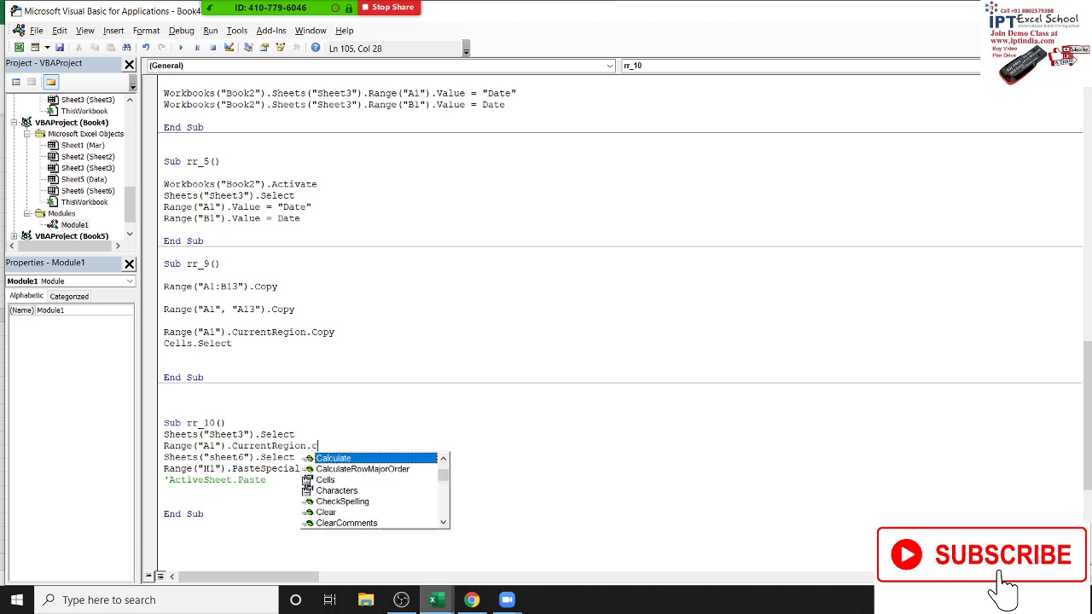
pyautogui.write('cop')
pyautogui.press('Tab')
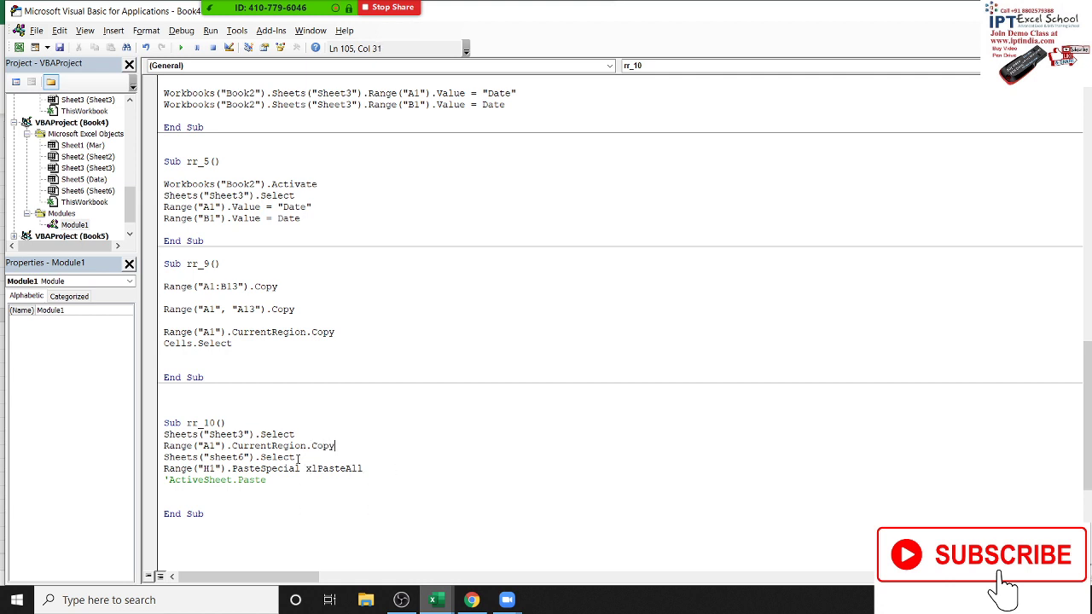
pyautogui.click(216, 468)
pyautogui.moveTo(363, 469)
pyautogui.mouseDown()
pyautogui.moveTo(220, 468)
pyautogui.moveTo(191, 481)
pyautogui.moveTo(192, 470)
pyautogui.mouseUp()
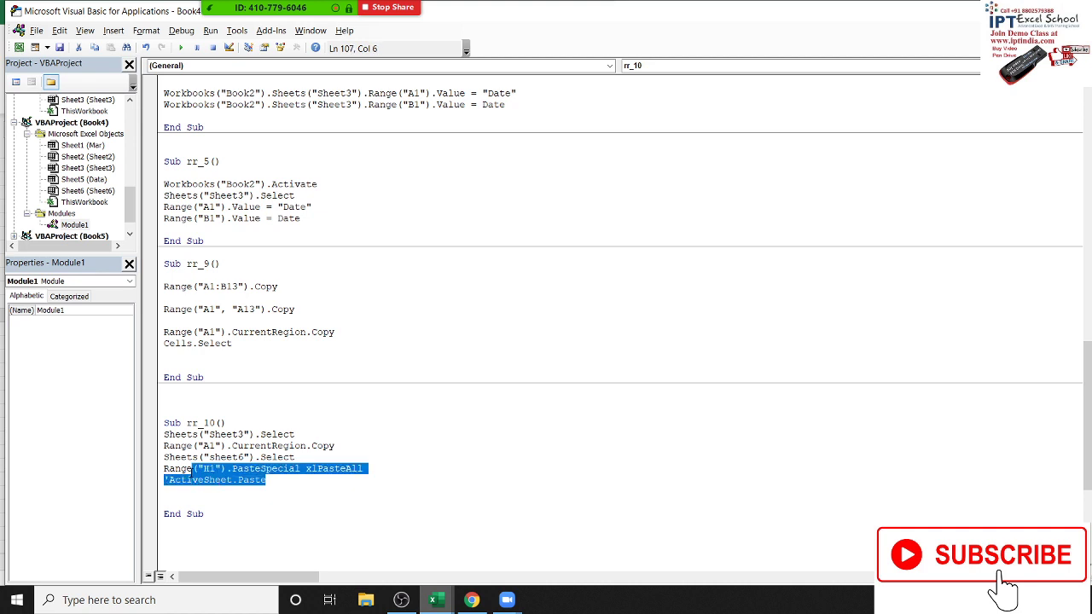
pyautogui.moveTo(192, 469); pyautogui.dragTo(184, 480)
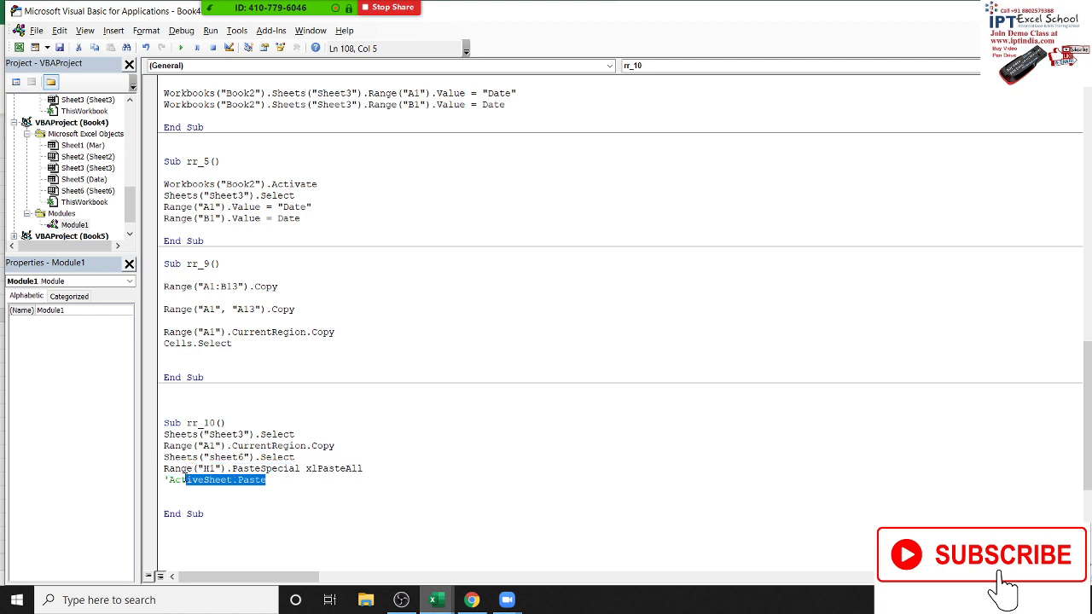
pyautogui.click(199, 514)
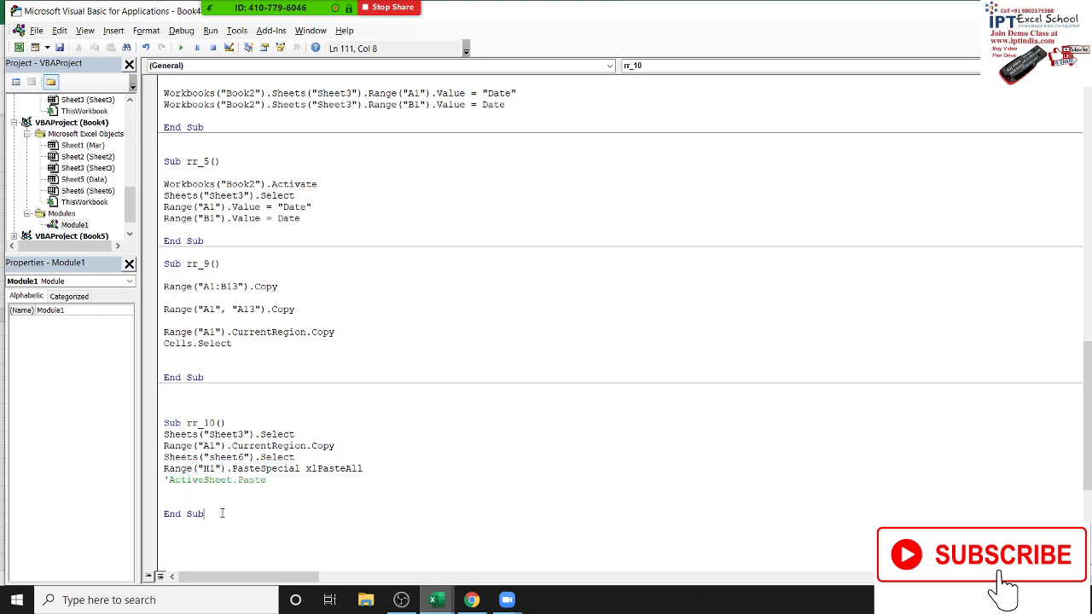
# - Select the module's code, then bring up the YouTube Studio channel videos page in Chrome
pyautogui.moveTo(219, 512); pyautogui.dragTo(165, 411)
pyautogui.scroll(5, 180, 455)
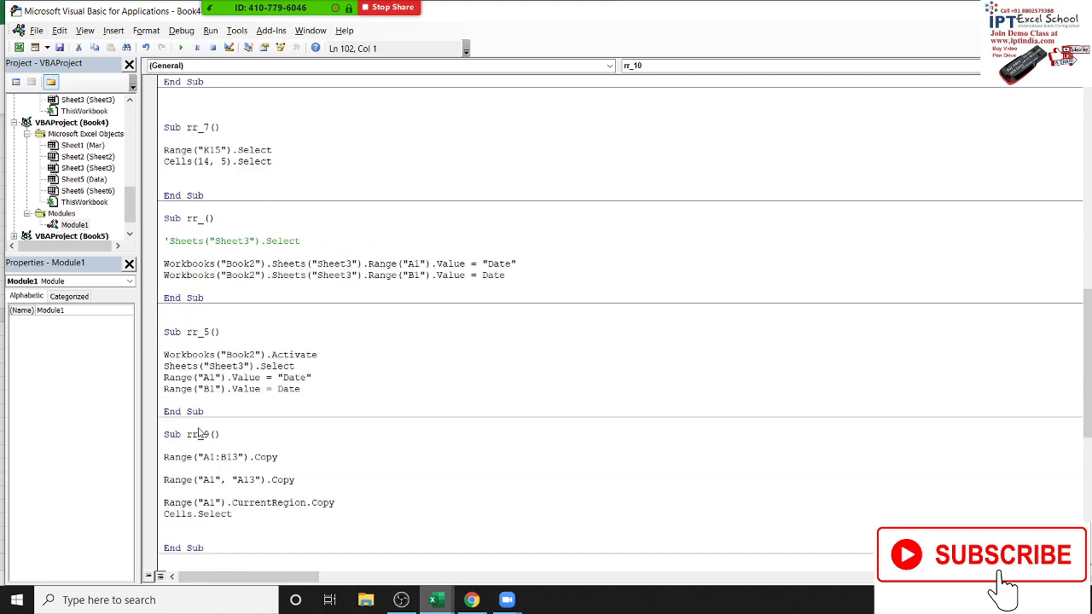
pyautogui.scroll(9, 188, 448)
pyautogui.scroll(9, 195, 439)
pyautogui.scroll(4, 199, 433)
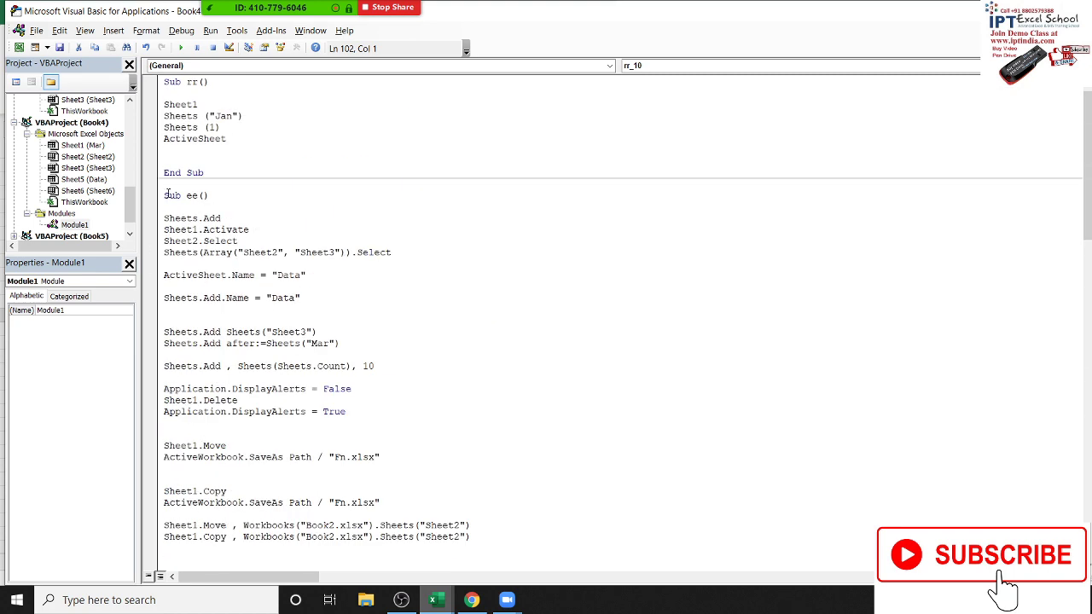
pyautogui.keyDown('shift'); pyautogui.click(165, 82); pyautogui.keyUp('shift')
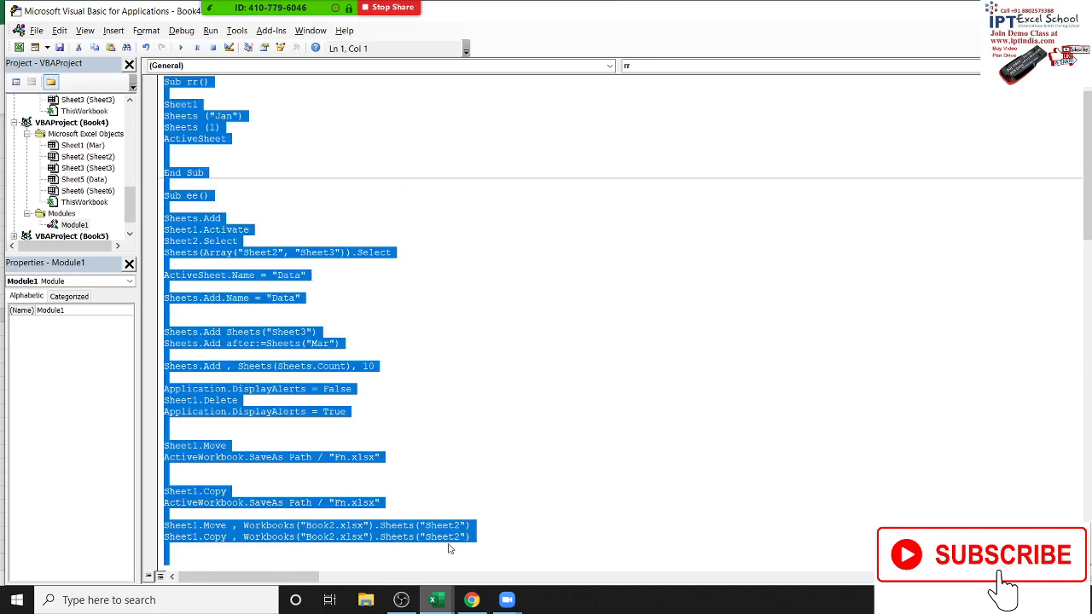
pyautogui.click(479, 604)
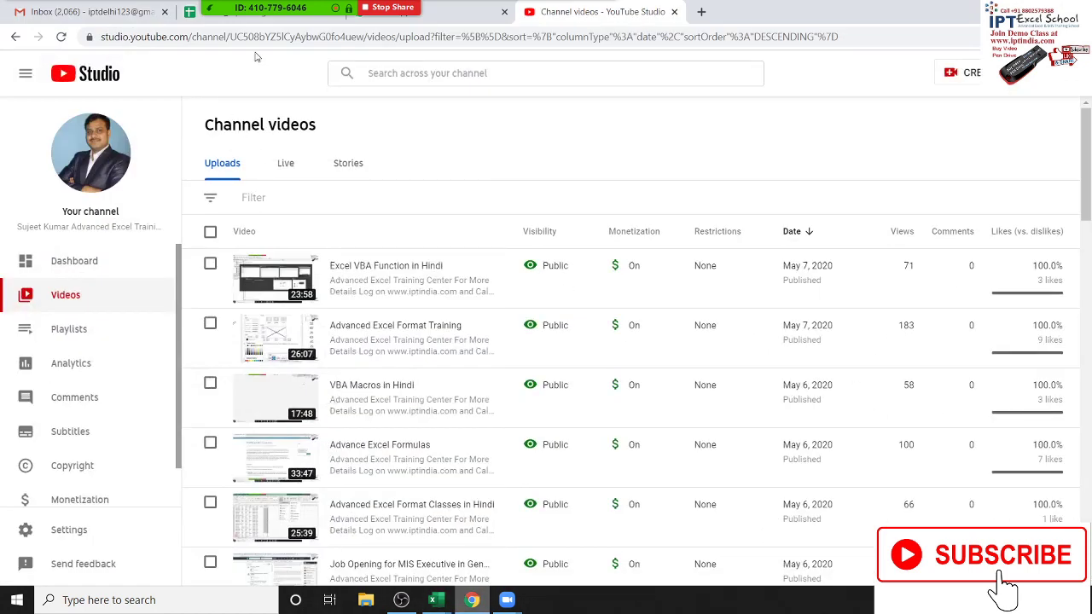
# - Paste the copied VBA macro code into the open WhatsApp chat and send it
pyautogui.click(433, 22)
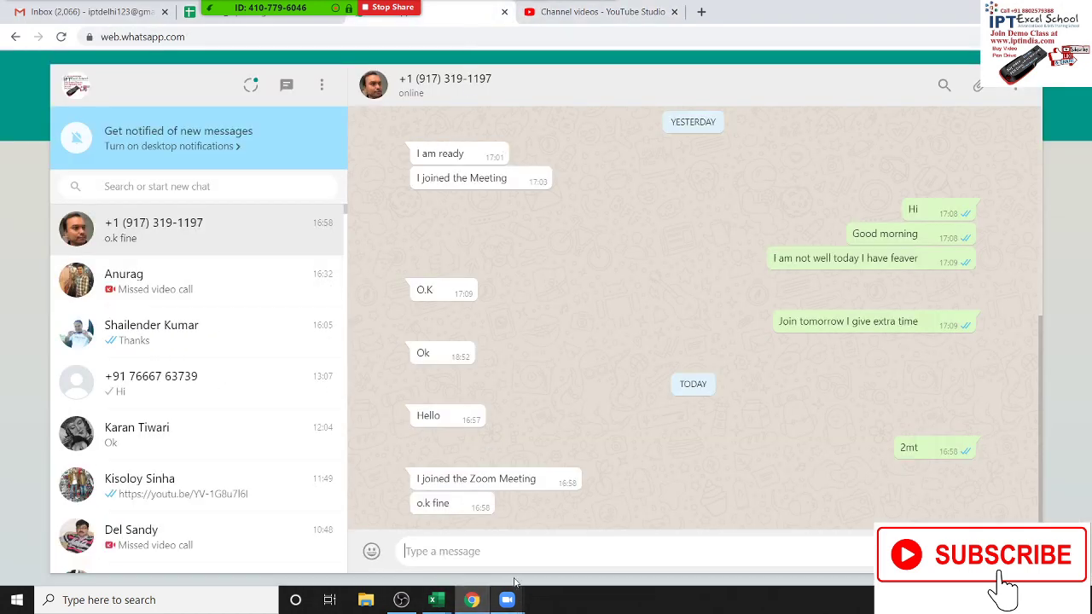
pyautogui.hotkey('ctrl', 'v')
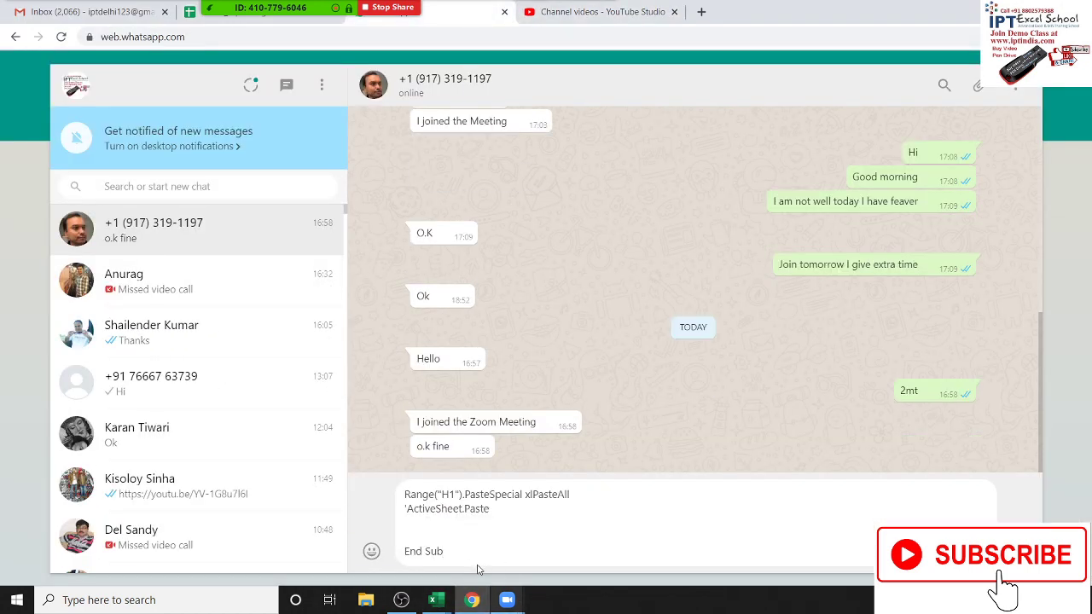
pyautogui.press('Return')
# - Look over the sent code message in the chat, then start a new browser tab
pyautogui.scroll(3, 758, 429)
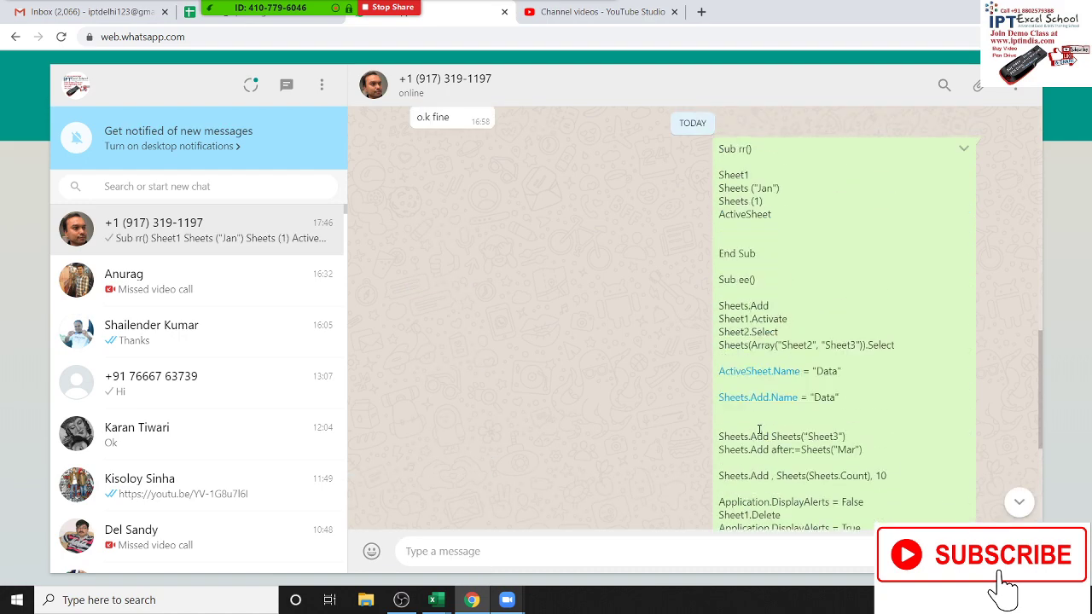
pyautogui.scroll(1, 758, 429)
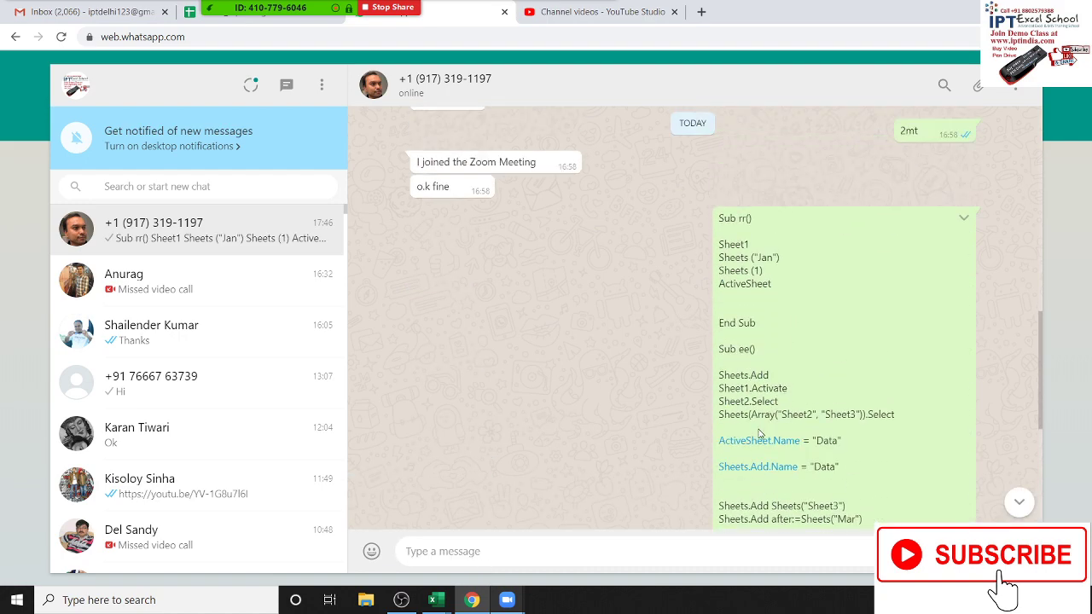
pyautogui.scroll(-3, 759, 433)
pyautogui.scroll(2, 759, 431)
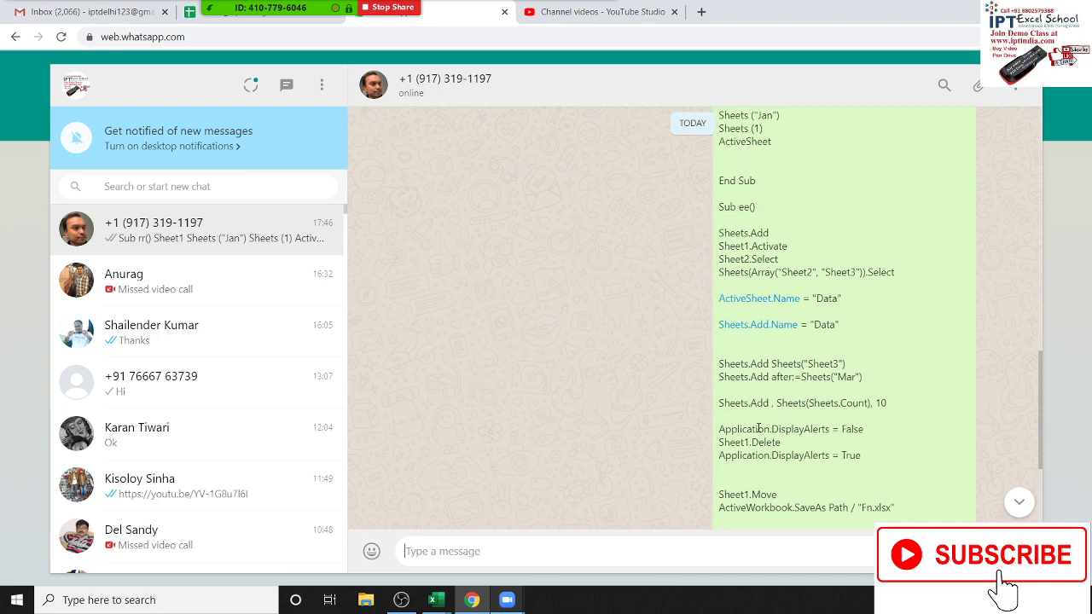
pyautogui.scroll(2, 758, 429)
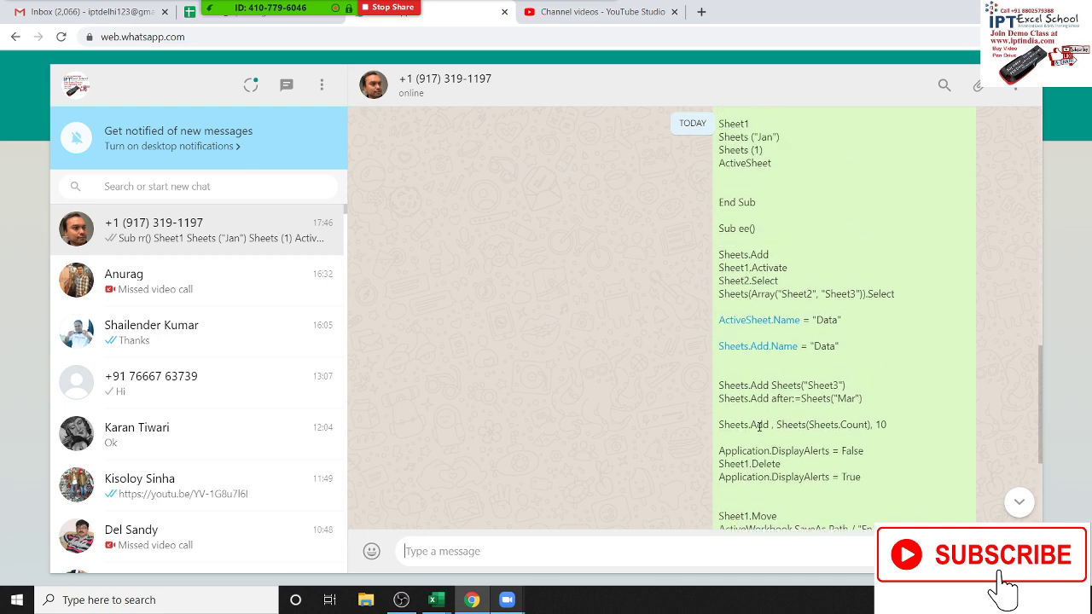
pyautogui.click(707, 20)
# - Load iptindia.com from the address bar and close its promotional popup
pyautogui.write('ip')
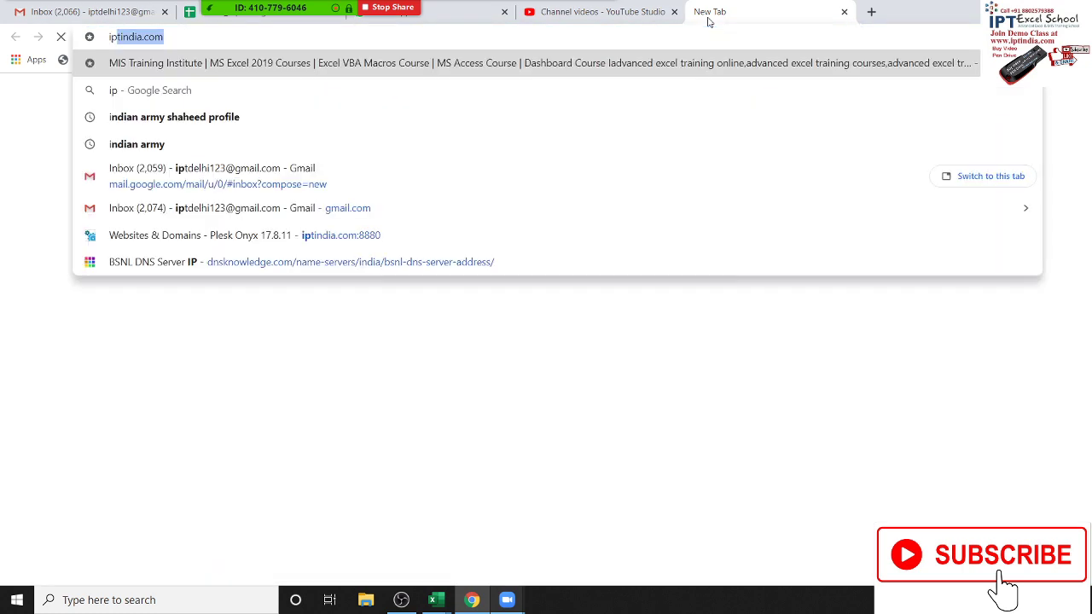
pyautogui.press('Return')
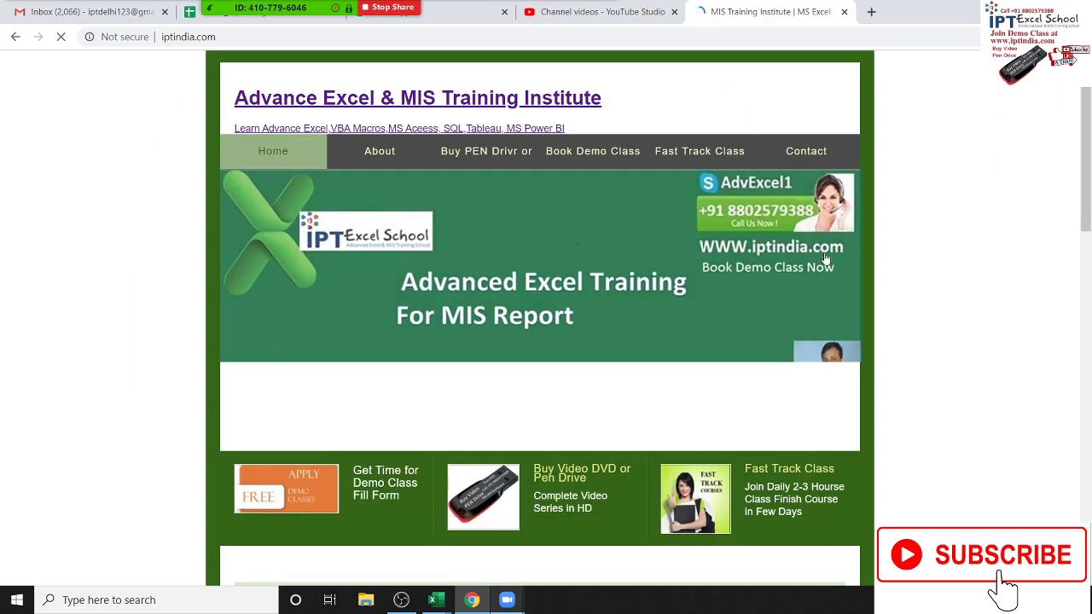
pyautogui.scroll(-2, 553, 384)
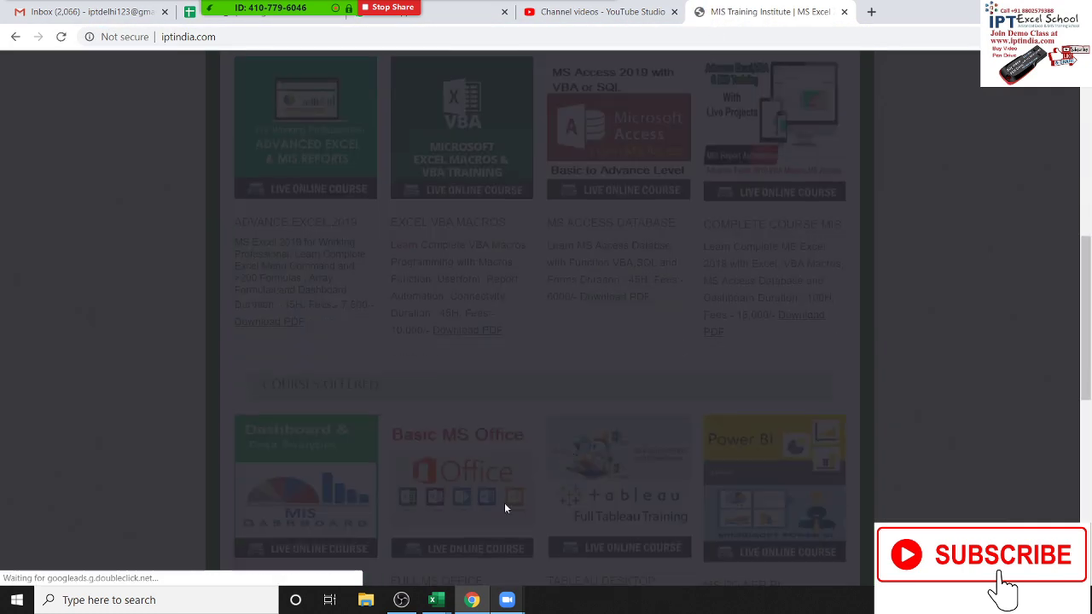
pyautogui.scroll(3, 683, 404)
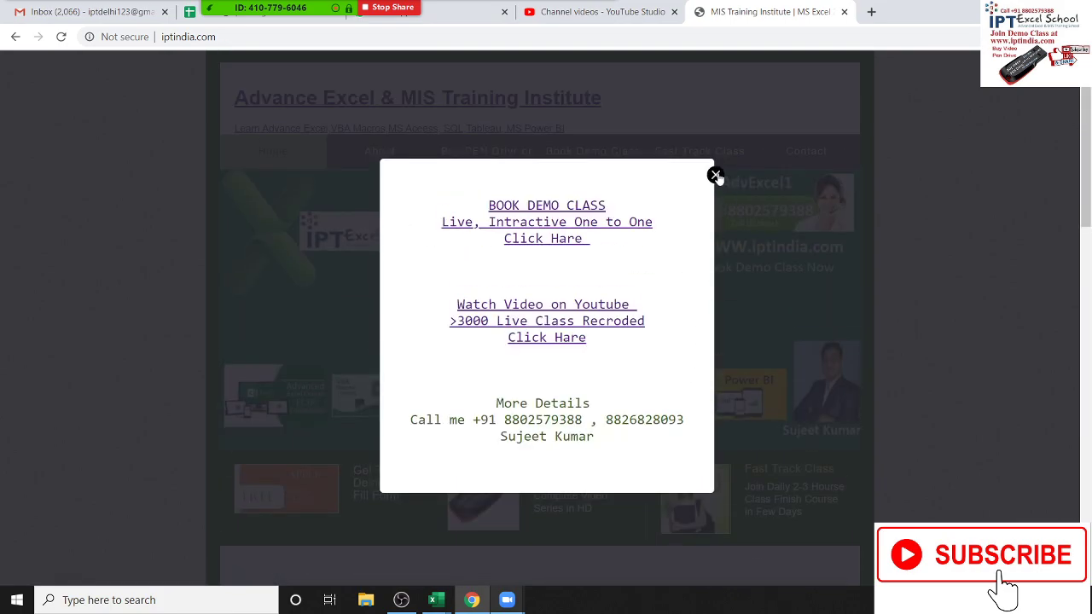
pyautogui.click(716, 176)
# - Go to the Excel VBA Macros course page from the site's courses list
pyautogui.scroll(-2, 488, 373)
pyautogui.scroll(-3, 465, 384)
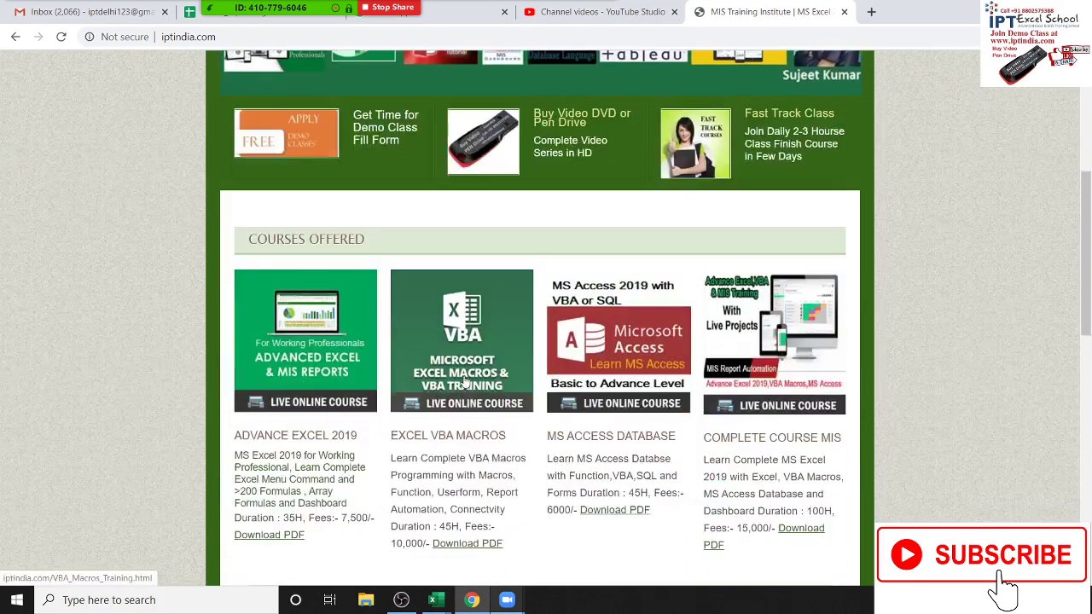
pyautogui.click(465, 383)
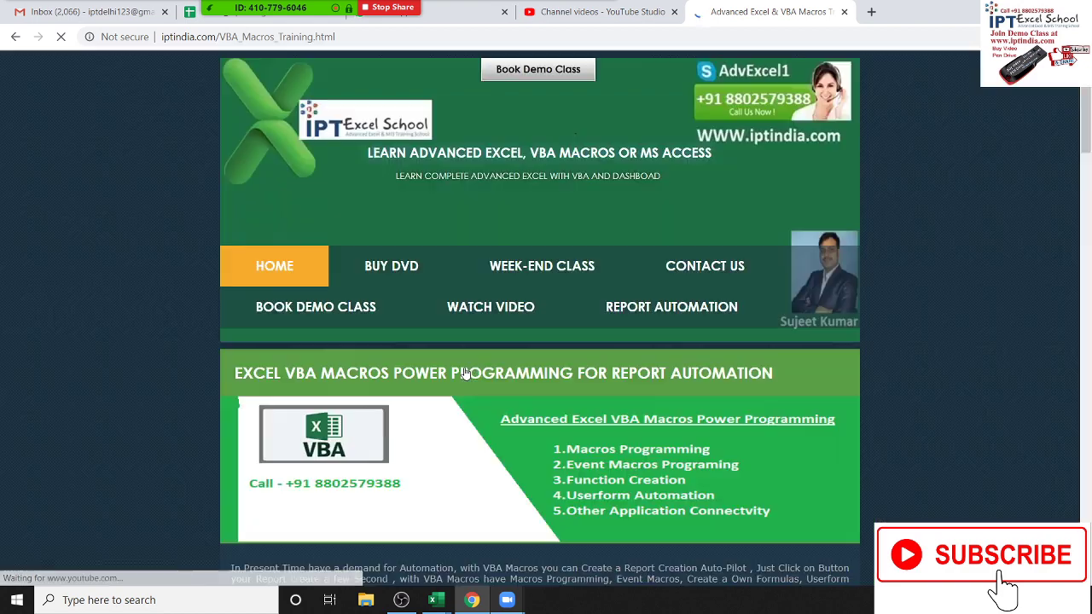
# - Scroll to the PART=2 outline and highlight the Basic Macros Programming heading
pyautogui.scroll(-3, 657, 435)
pyautogui.scroll(-2, 673, 437)
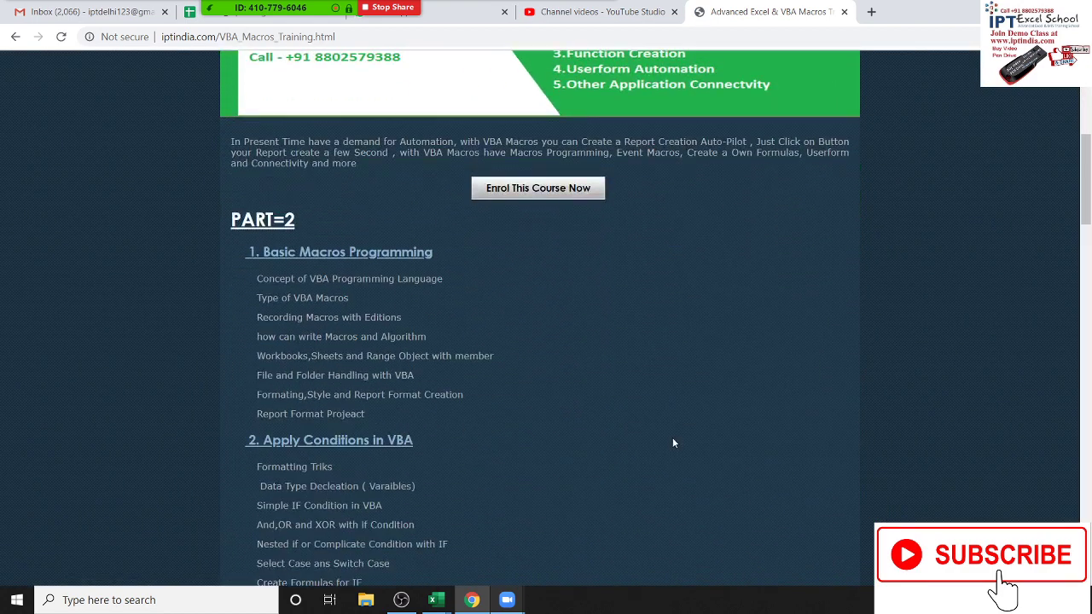
pyautogui.scroll(-1, 673, 443)
pyautogui.scroll(-1, 672, 442)
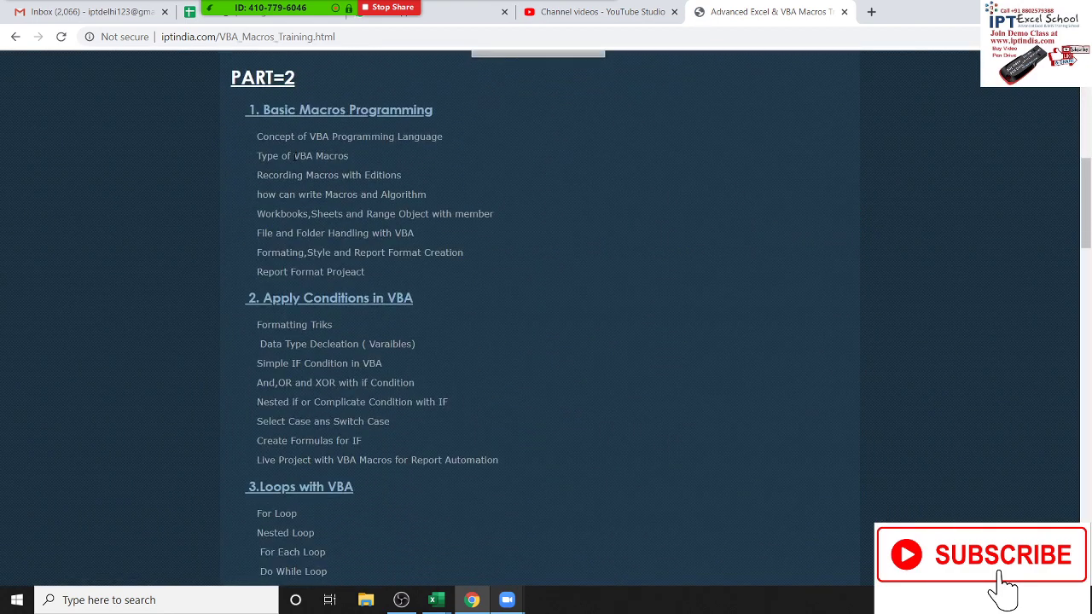
pyautogui.moveTo(236, 103); pyautogui.dragTo(259, 155)
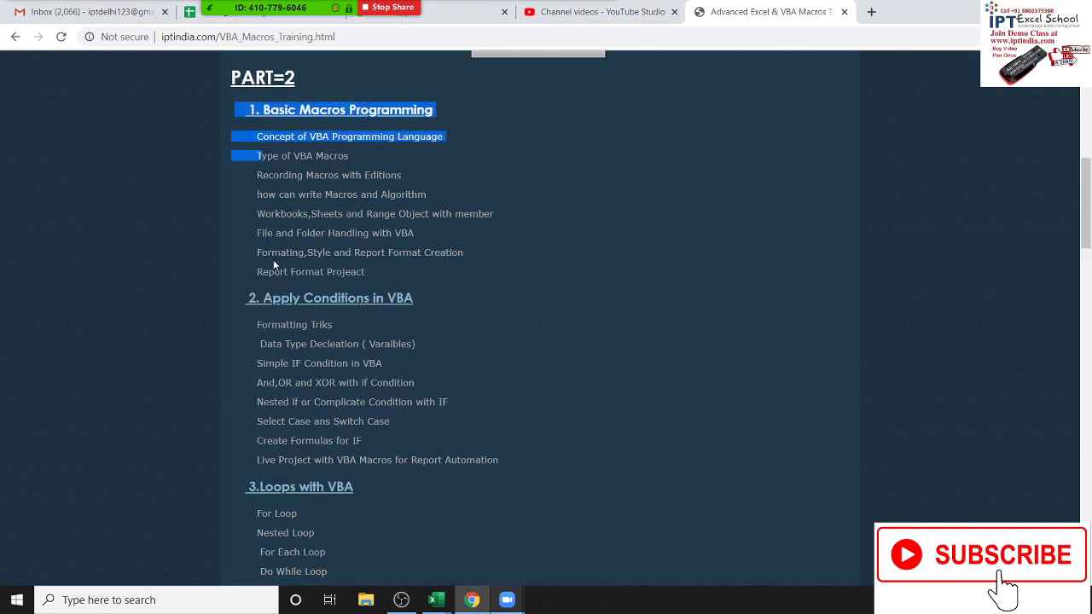
pyautogui.click(282, 232)
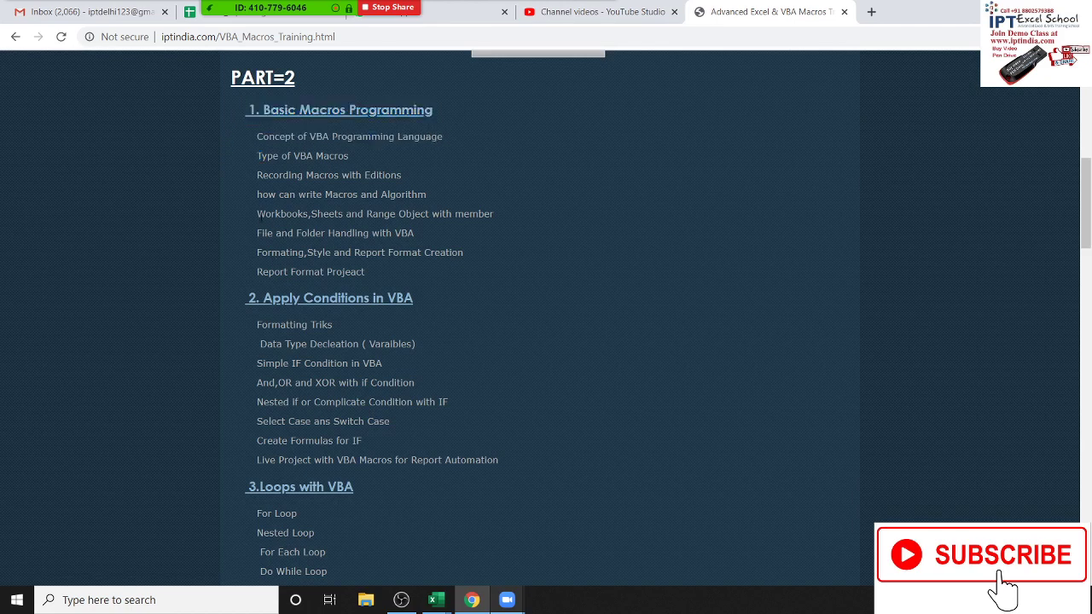
# - Highlight the Workbooks, Sheets and Range Object topic, picking out each word
pyautogui.moveTo(256, 213); pyautogui.dragTo(491, 214)
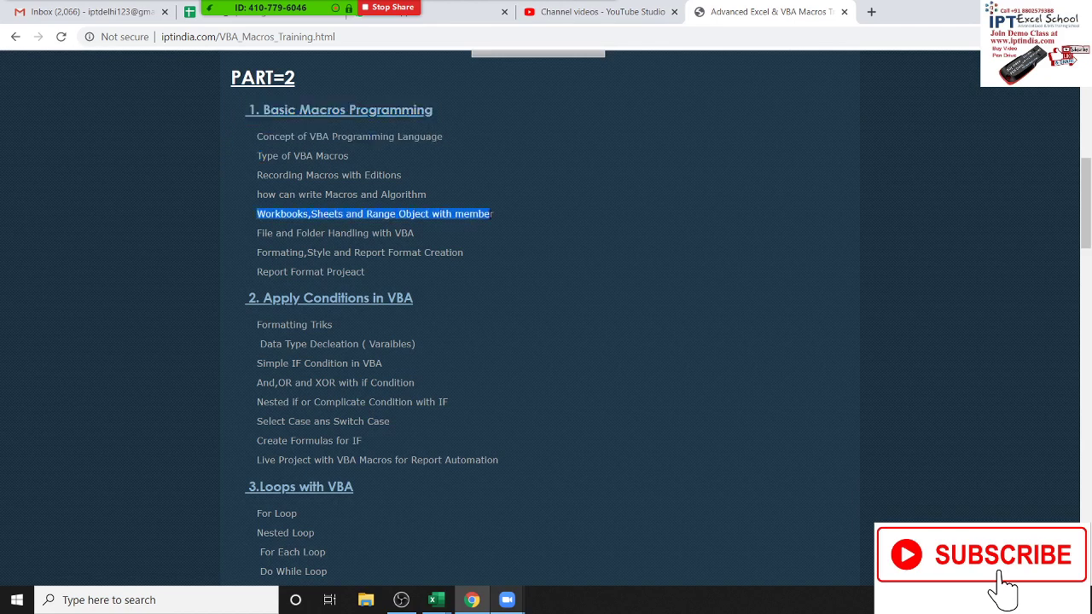
pyautogui.click(365, 233)
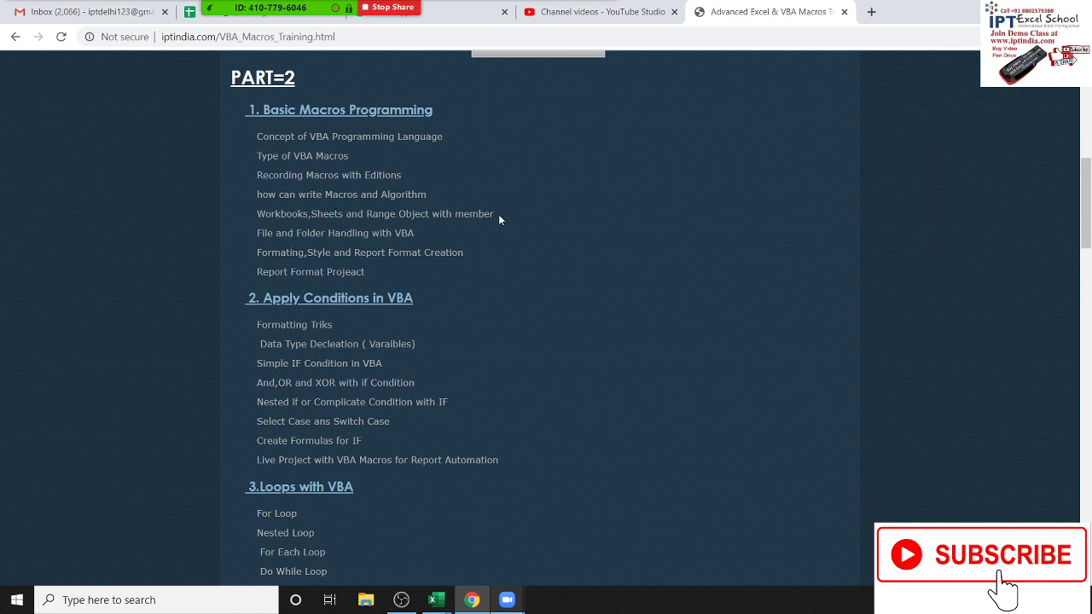
pyautogui.moveTo(498, 214); pyautogui.dragTo(261, 214)
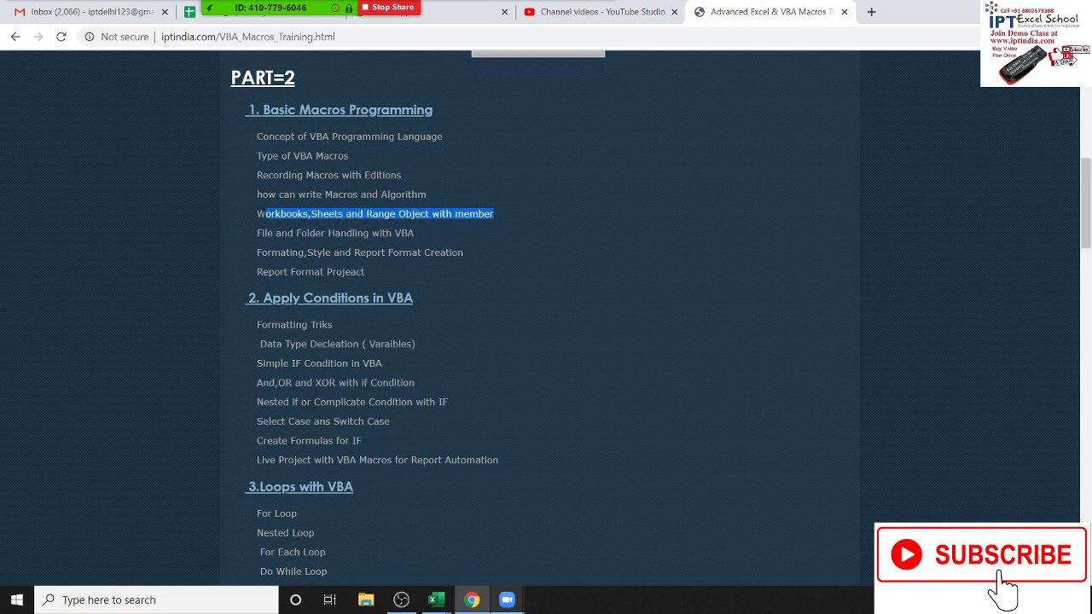
pyautogui.doubleClick(266, 214)
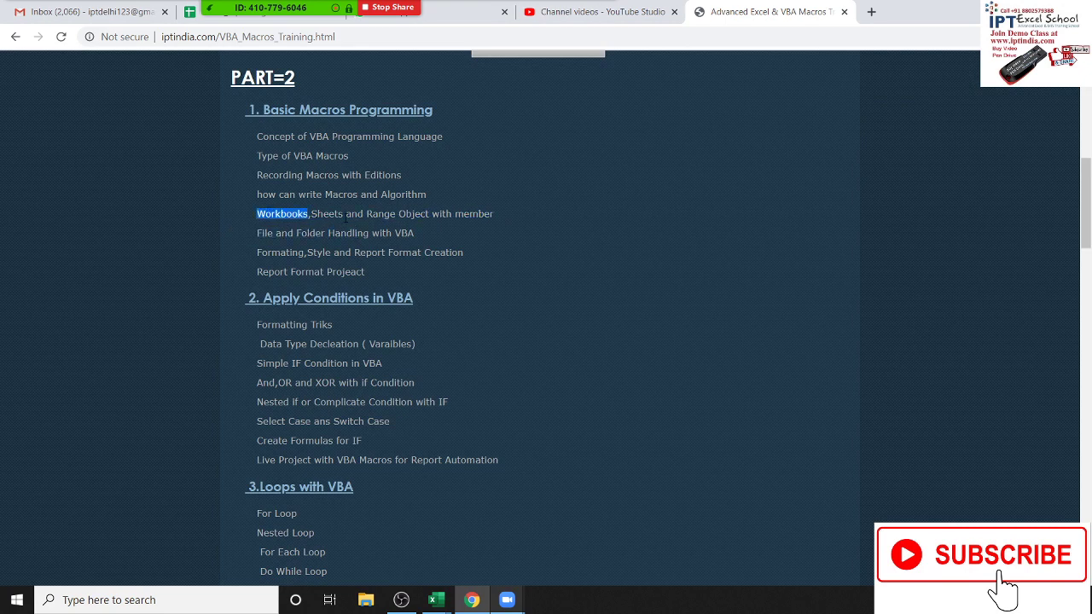
pyautogui.doubleClick(327, 214)
pyautogui.doubleClick(386, 215)
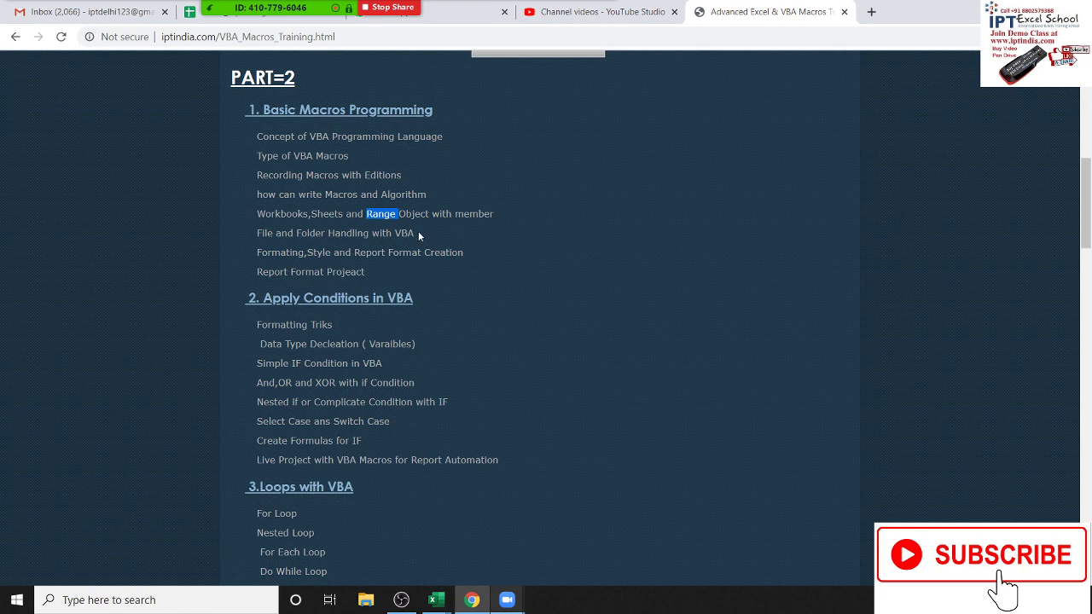
# - Highlight the File and Folder Handling, Formating/Style/Report Format Creation and Report Format Project topics
pyautogui.moveTo(416, 233)
pyautogui.mouseDown()
pyautogui.moveTo(256, 233)
pyautogui.moveTo(274, 233)
pyautogui.mouseUp()
pyautogui.click(284, 227)
pyautogui.doubleClick(274, 233)
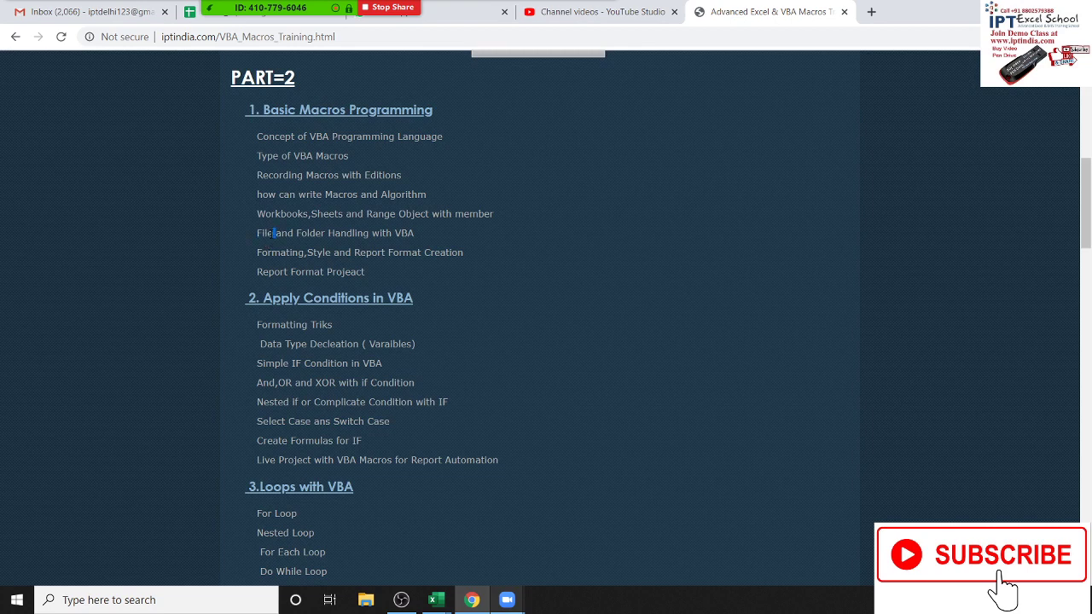
pyautogui.click(267, 235)
pyautogui.moveTo(258, 253); pyautogui.dragTo(464, 253)
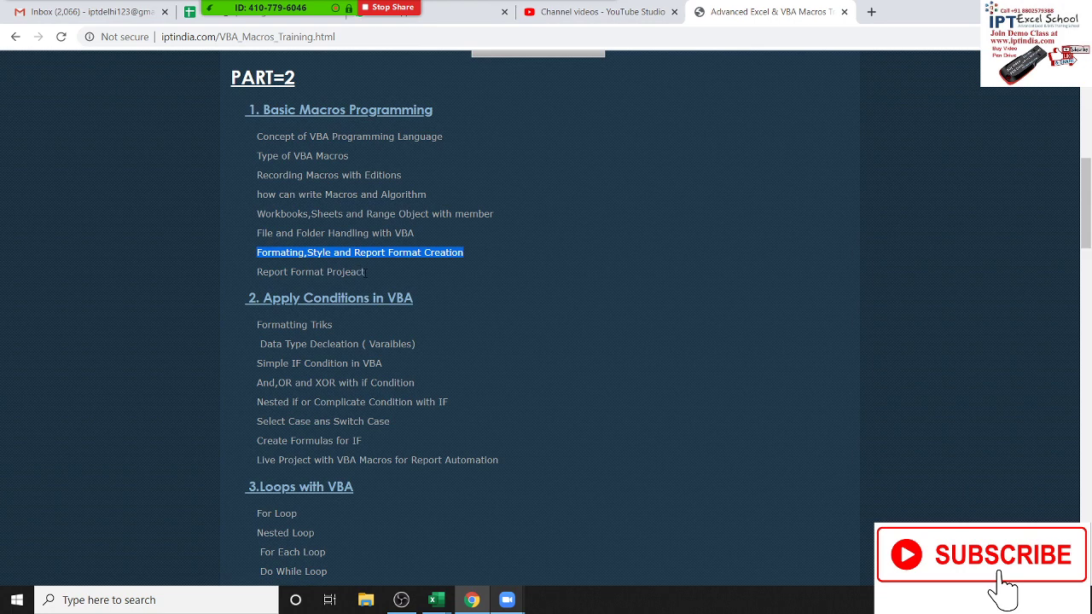
pyautogui.moveTo(365, 271); pyautogui.dragTo(226, 280)
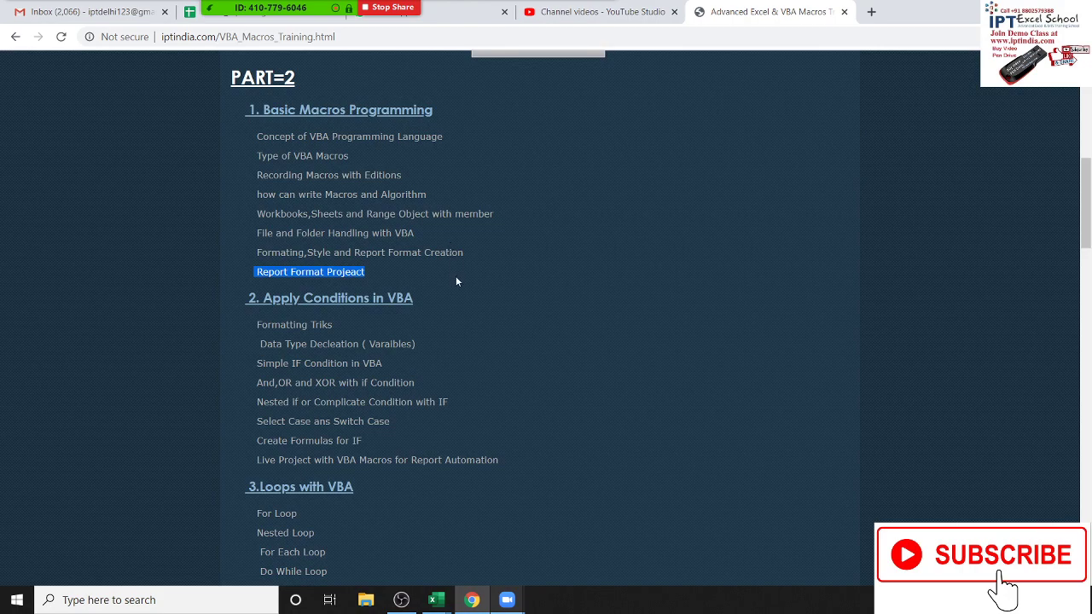
pyautogui.scroll(-1, 454, 284)
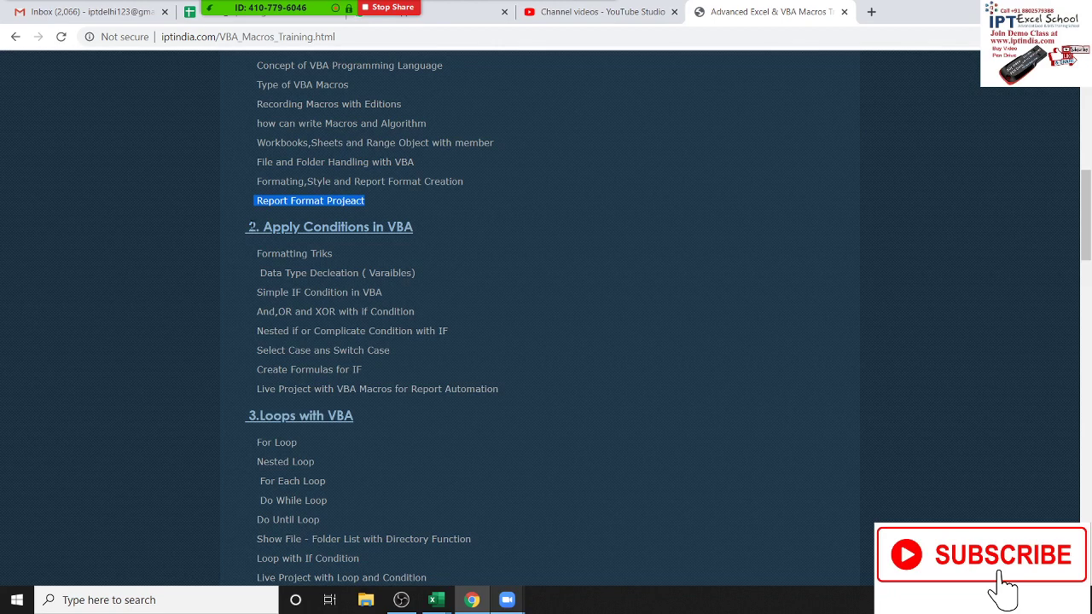
pyautogui.moveTo(265, 227); pyautogui.dragTo(295, 252)
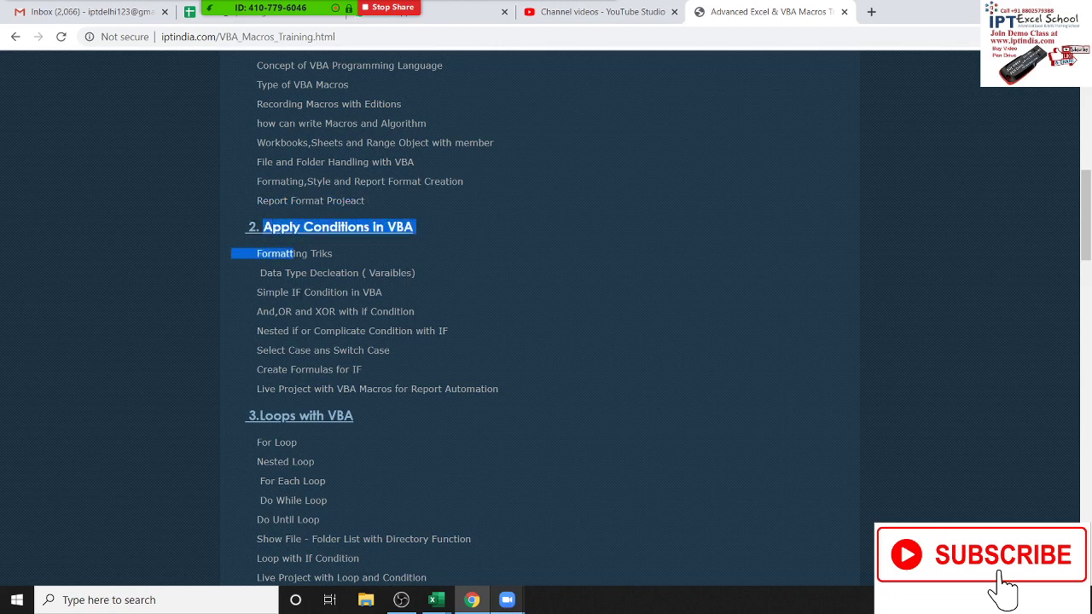
pyautogui.moveTo(260, 272); pyautogui.dragTo(411, 271)
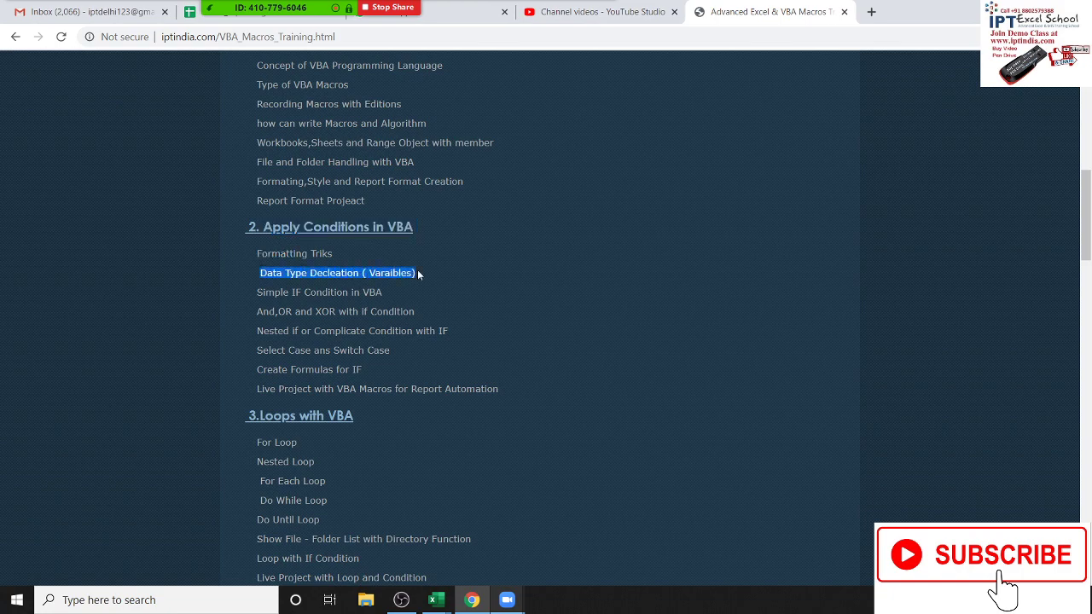
pyautogui.scroll(1, 411, 289)
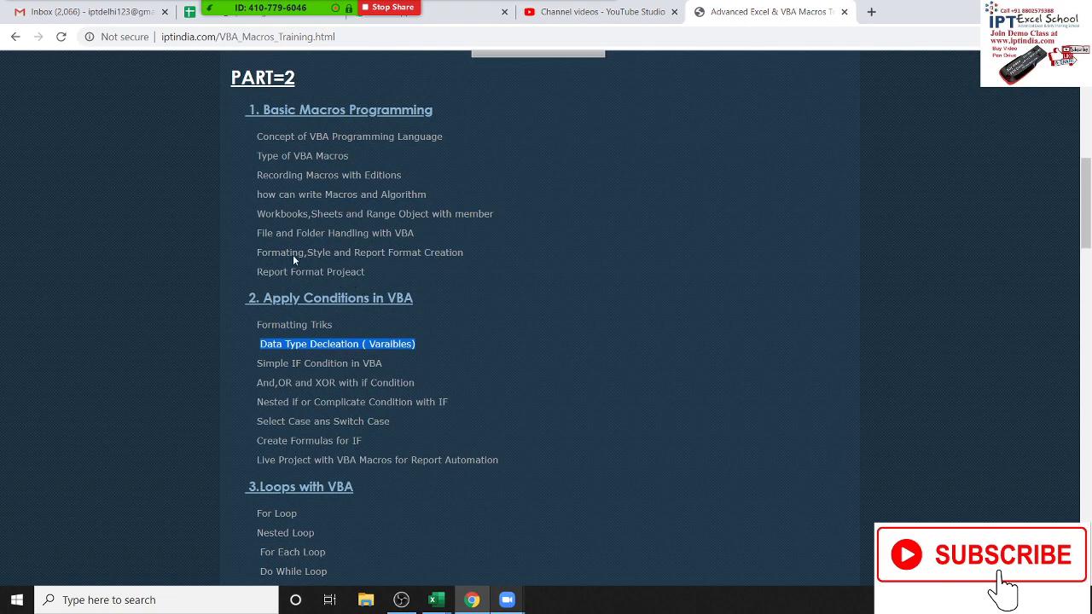
pyautogui.doubleClick(369, 214)
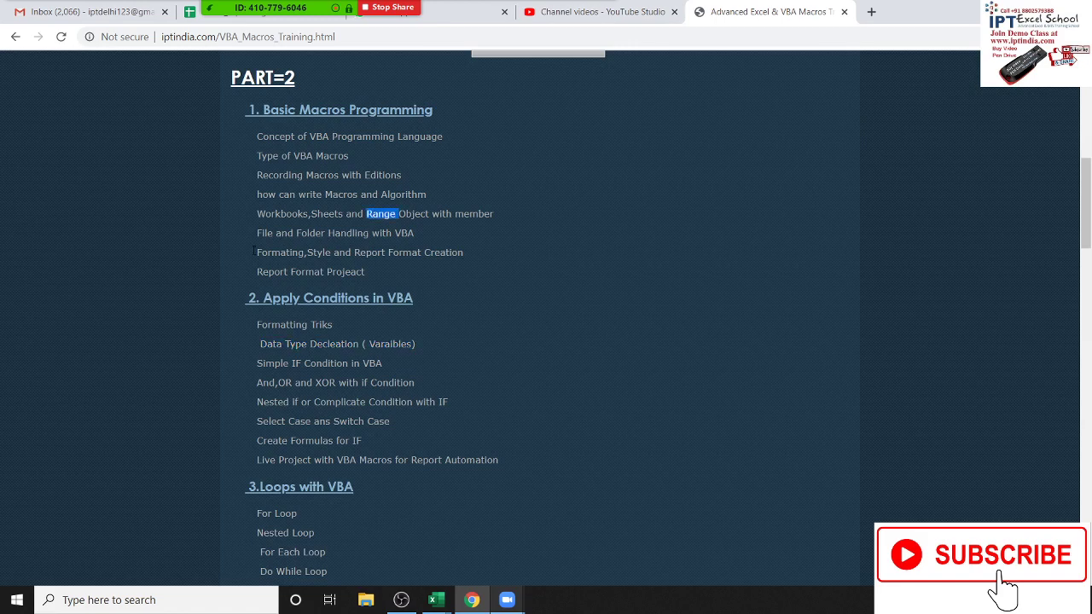
pyautogui.moveTo(254, 250); pyautogui.dragTo(467, 254)
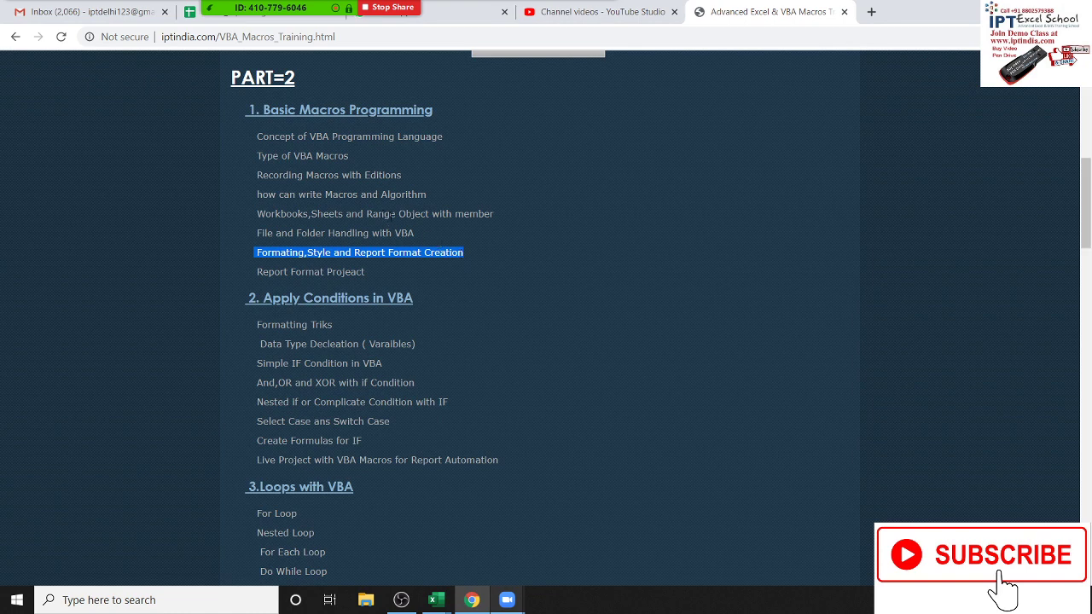
pyautogui.moveTo(391, 214); pyautogui.dragTo(432, 214)
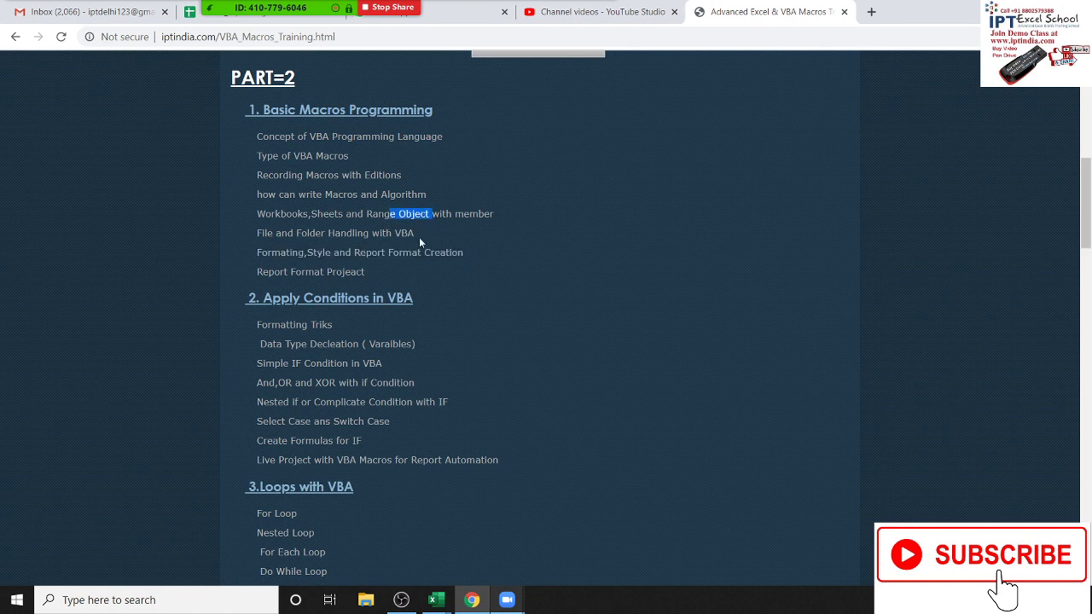
pyautogui.click(381, 263)
pyautogui.moveTo(257, 233); pyautogui.dragTo(413, 234)
pyautogui.moveTo(332, 324); pyautogui.dragTo(254, 325)
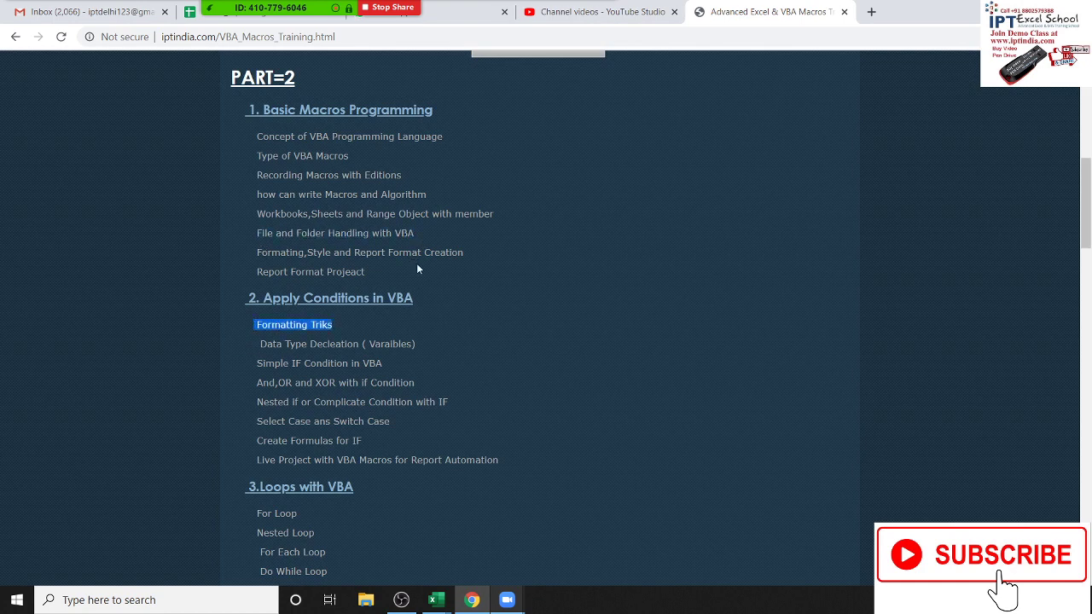
pyautogui.moveTo(464, 252)
pyautogui.mouseDown()
pyautogui.moveTo(275, 262)
pyautogui.moveTo(263, 253)
pyautogui.mouseUp()
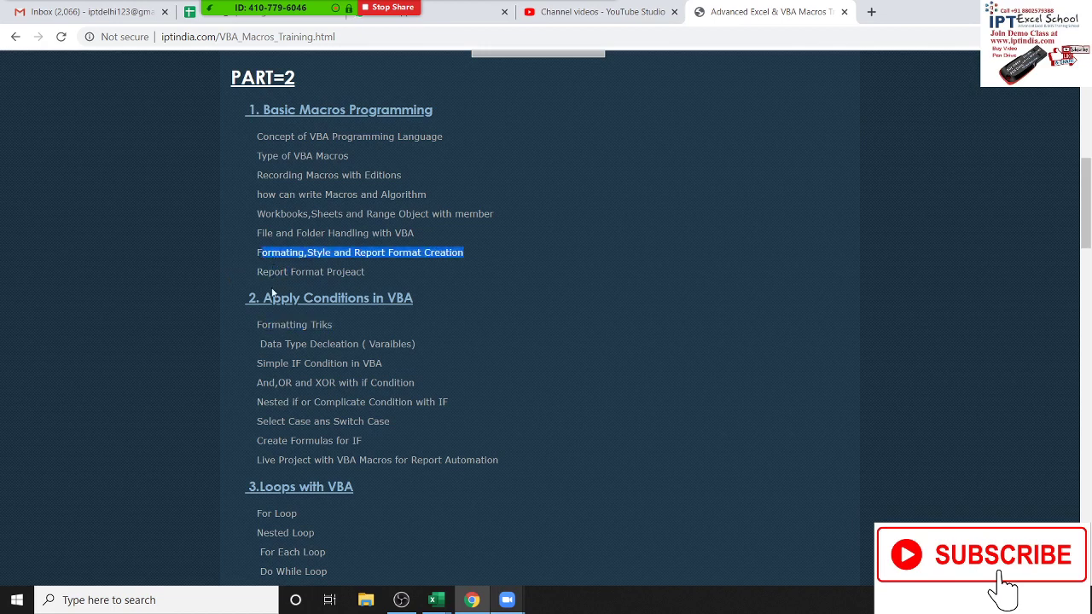
pyautogui.moveTo(259, 344); pyautogui.dragTo(424, 350)
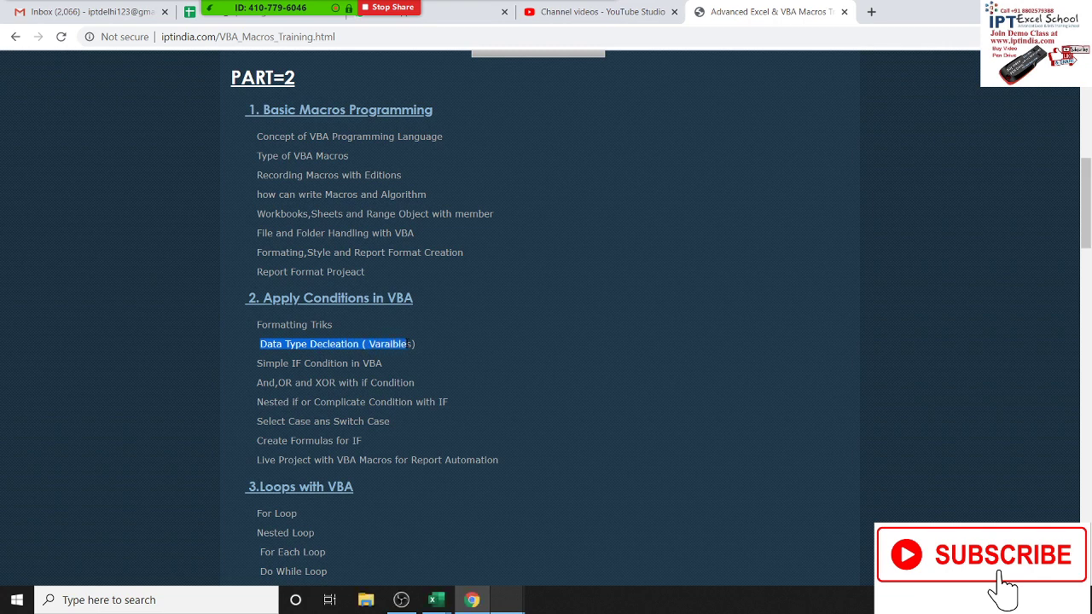
pyautogui.scroll(-1, 423, 345)
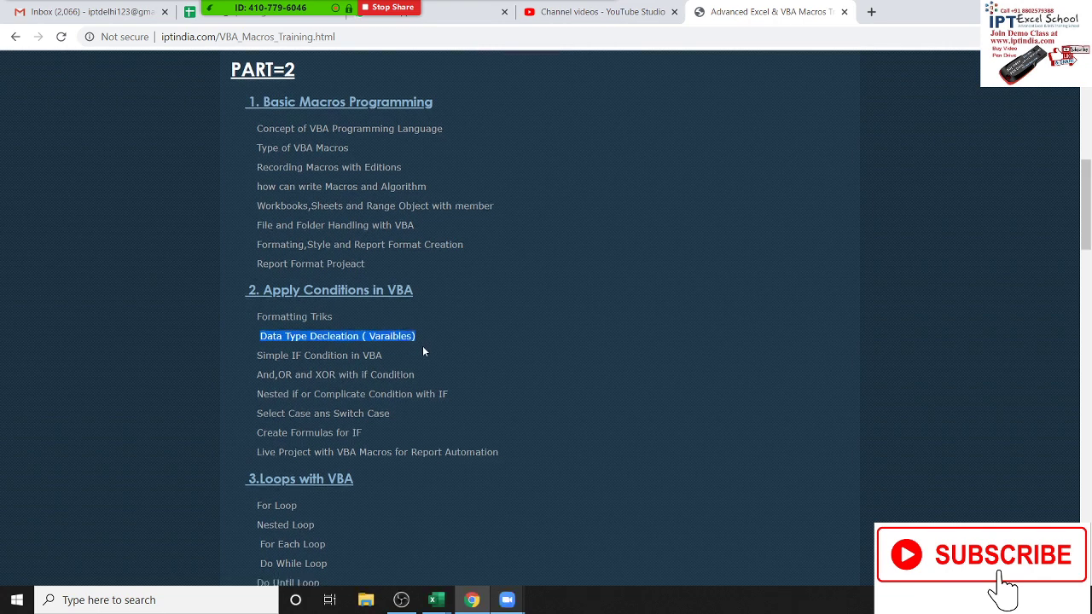
pyautogui.moveTo(254, 292); pyautogui.dragTo(443, 316)
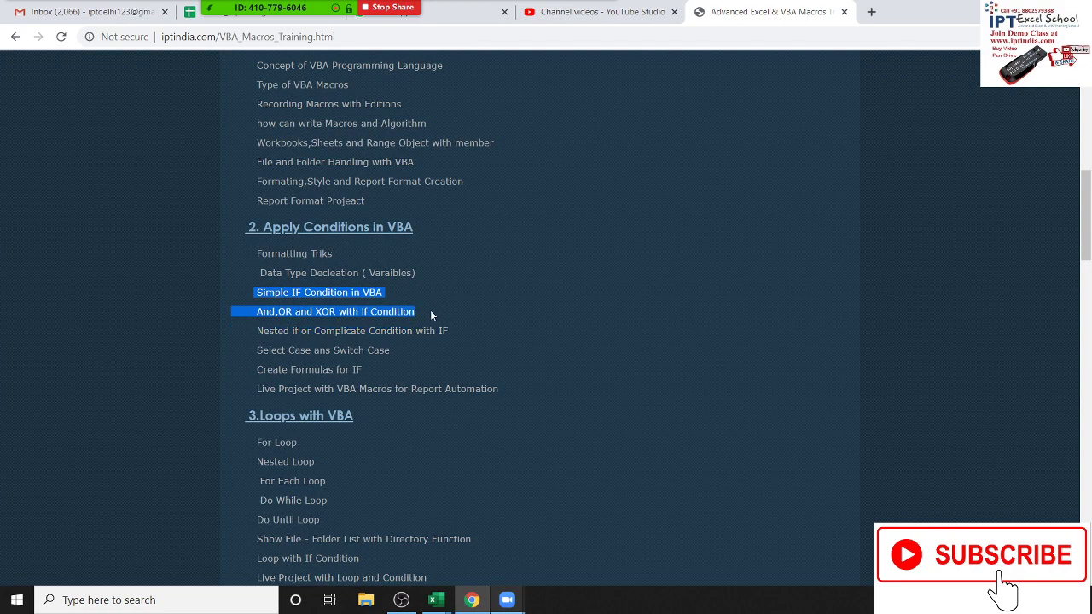
pyautogui.scroll(-1, 431, 315)
pyautogui.click(255, 260)
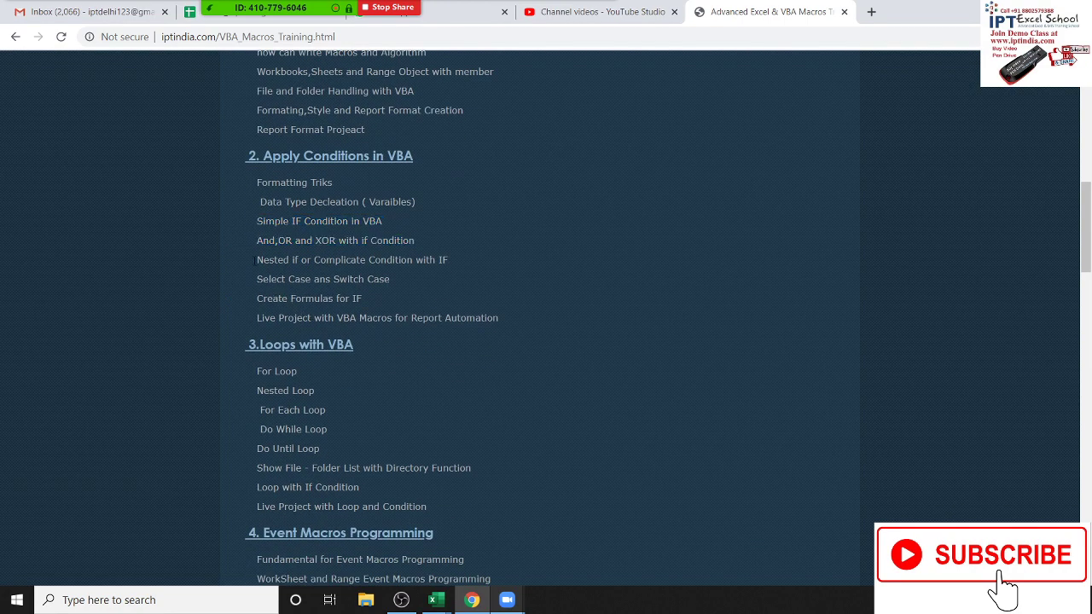
pyautogui.moveTo(255, 260); pyautogui.dragTo(261, 279)
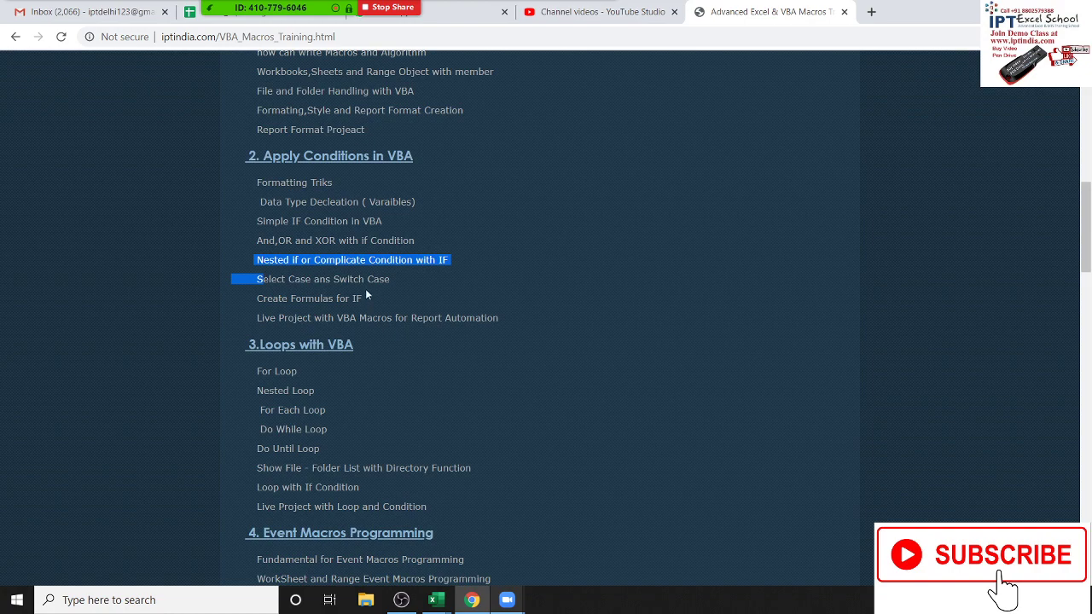
pyautogui.click(269, 262)
pyautogui.scroll(-3, 270, 262)
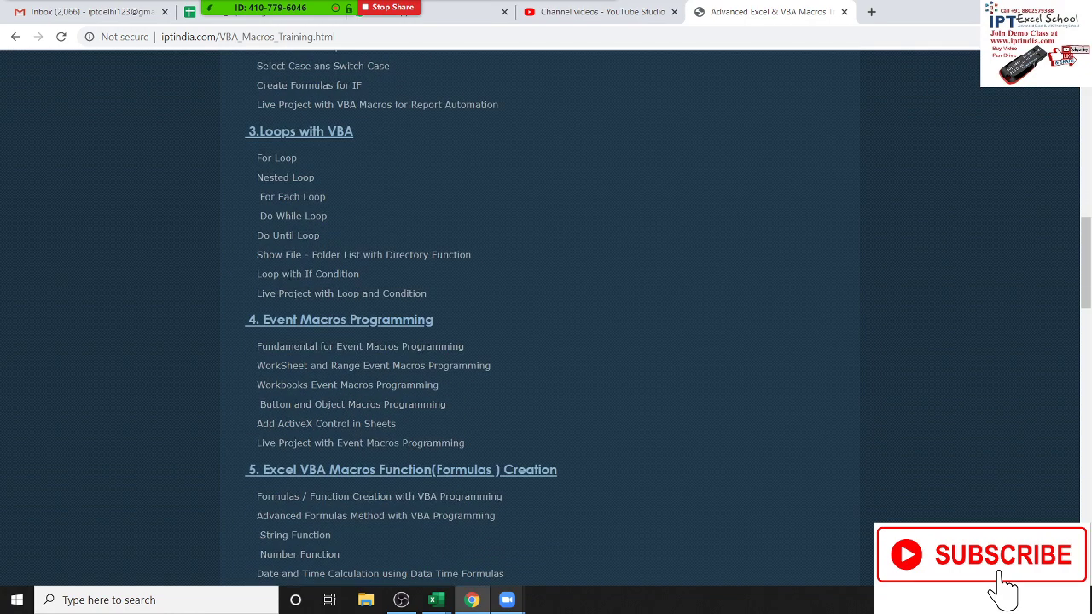
pyautogui.moveTo(256, 227); pyautogui.dragTo(265, 246)
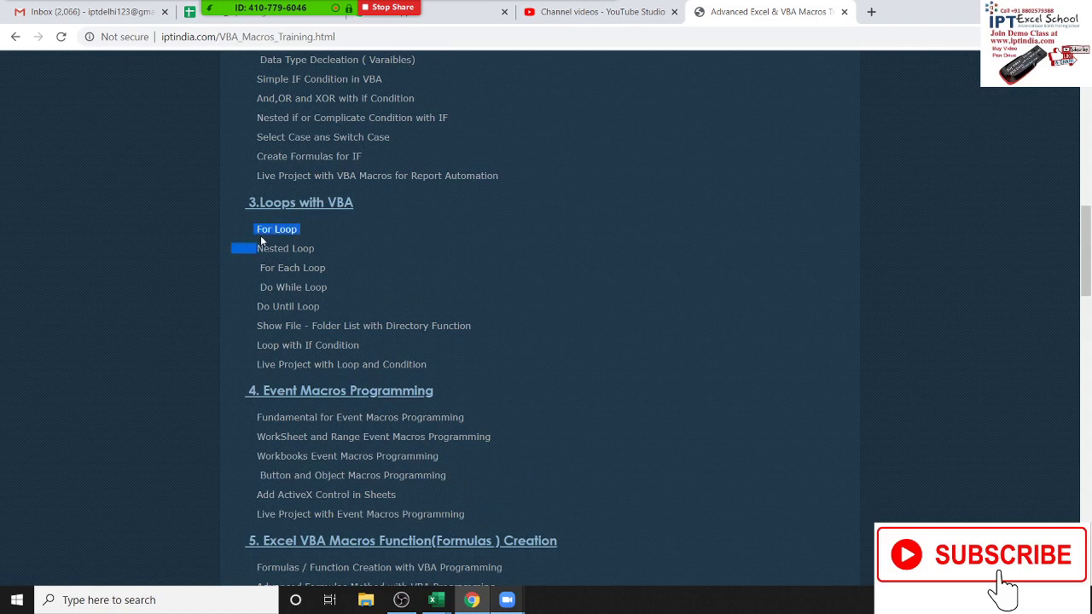
pyautogui.doubleClick(278, 203)
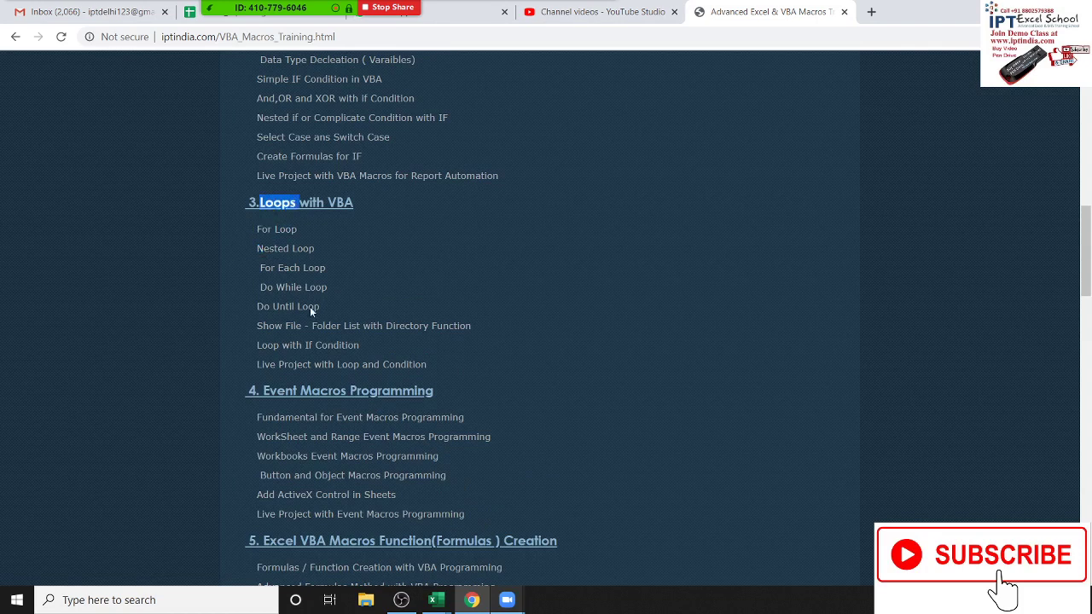
pyautogui.moveTo(300, 367); pyautogui.dragTo(245, 224)
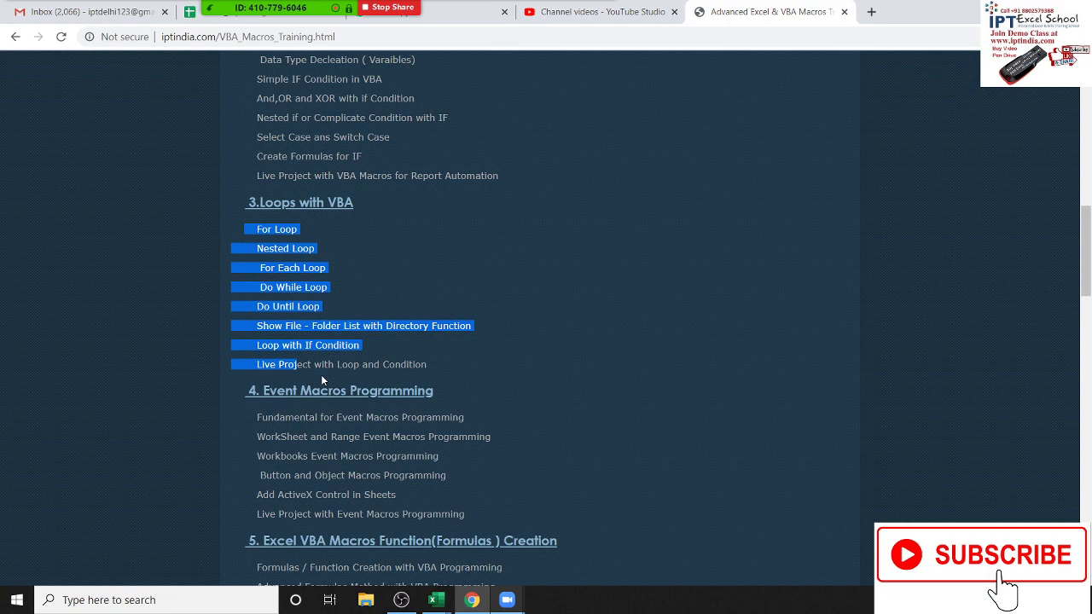
pyautogui.scroll(-2, 322, 380)
pyautogui.scroll(-1, 322, 367)
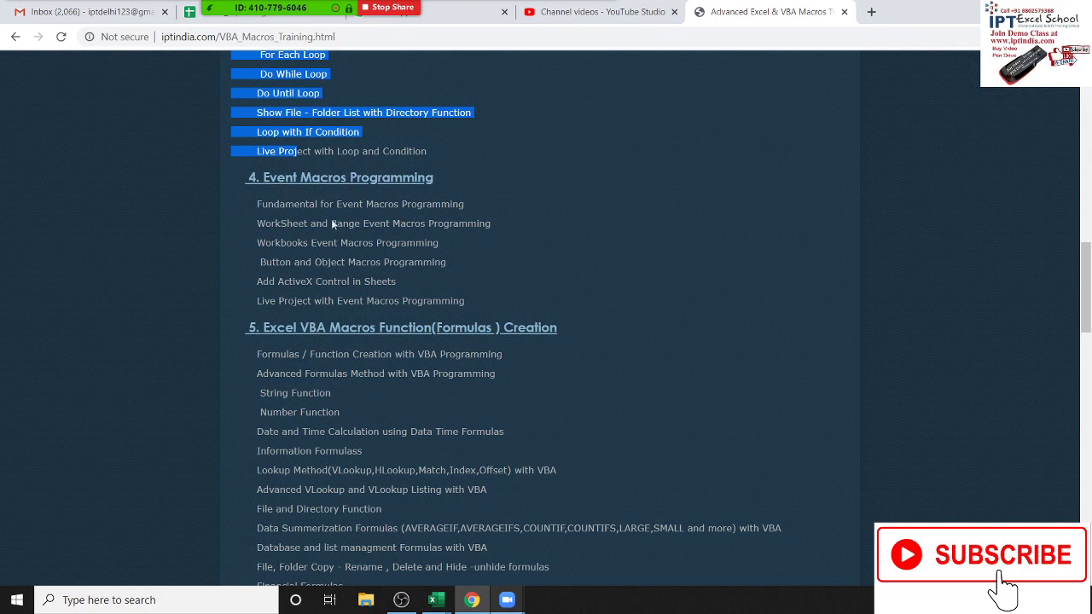
pyautogui.scroll(1, 331, 224)
pyautogui.click(312, 242)
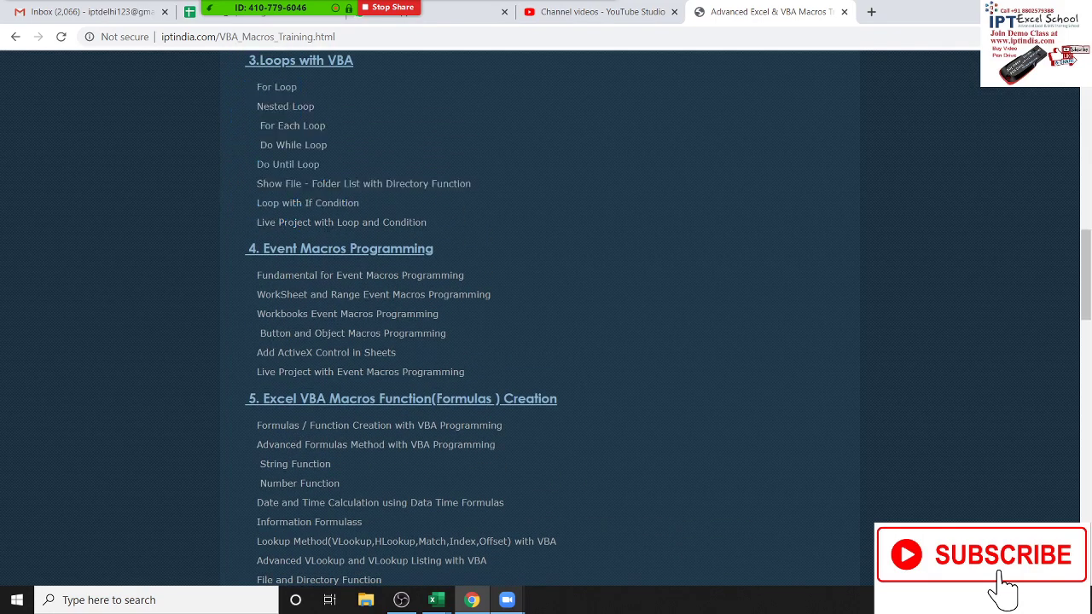
pyautogui.moveTo(384, 221); pyautogui.dragTo(264, 164)
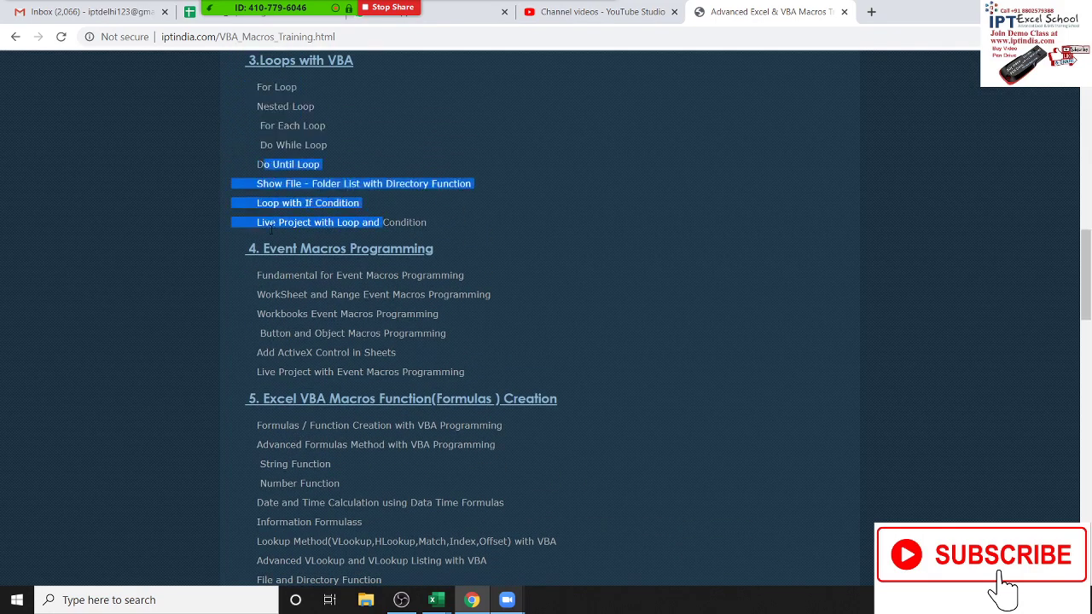
pyautogui.moveTo(261, 273); pyautogui.dragTo(335, 352)
pyautogui.scroll(-3, 244, 264)
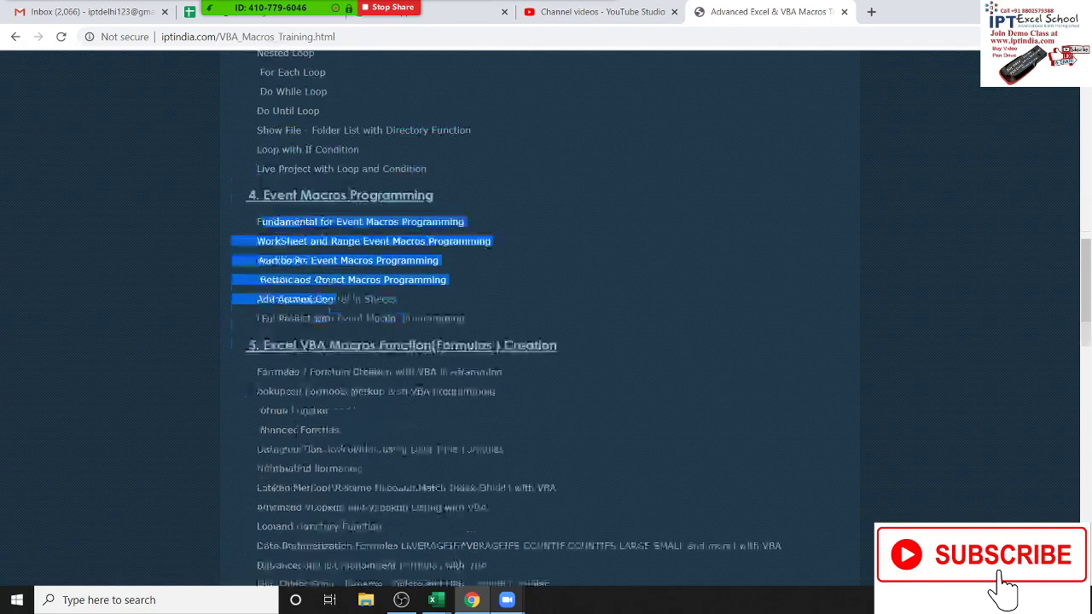
pyautogui.click(244, 263)
pyautogui.moveTo(290, 250)
pyautogui.mouseDown()
pyautogui.moveTo(339, 367)
pyautogui.moveTo(345, 450)
pyautogui.mouseUp()
pyautogui.scroll(-1, 336, 388)
pyautogui.scroll(-1, 335, 387)
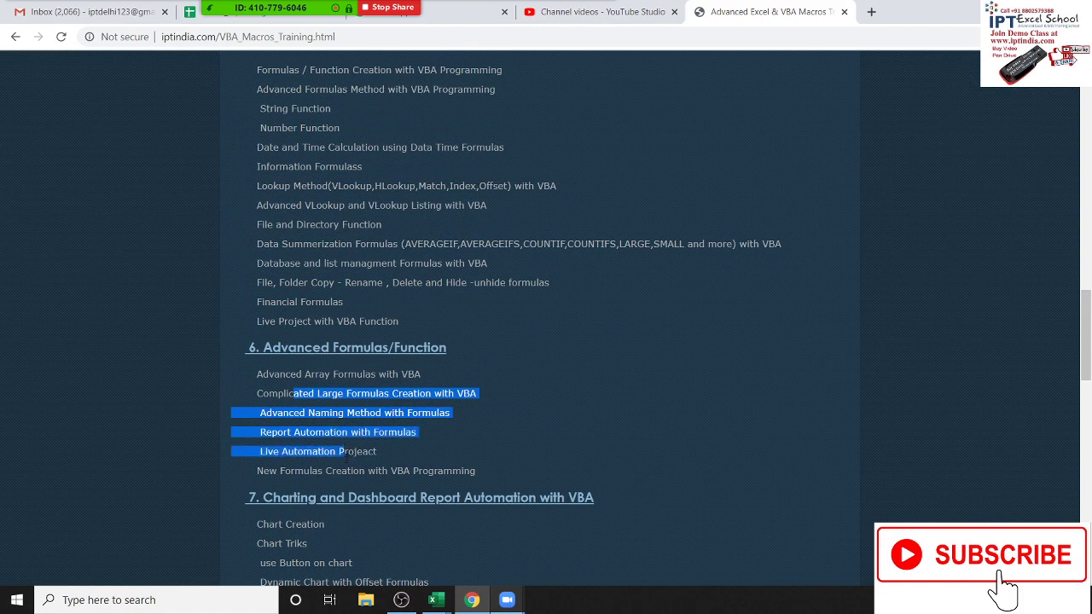
pyautogui.scroll(-1, 327, 515)
pyautogui.scroll(3, 317, 486)
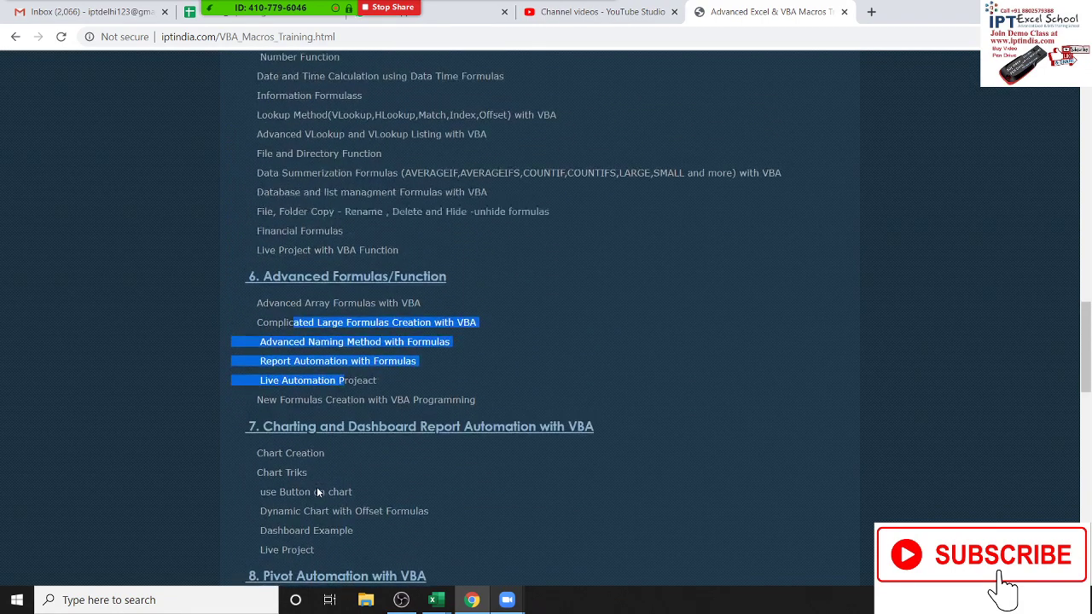
pyautogui.scroll(3, 312, 483)
pyautogui.scroll(1, 313, 484)
pyautogui.scroll(2, 313, 484)
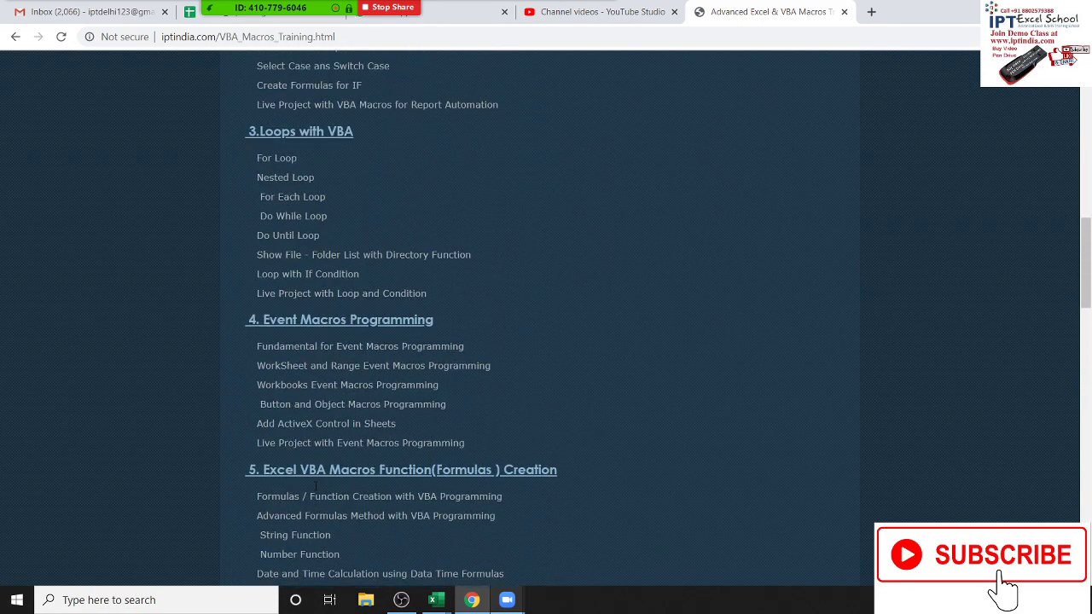
pyautogui.scroll(3, 312, 483)
pyautogui.scroll(3, 324, 459)
pyautogui.scroll(2, 324, 459)
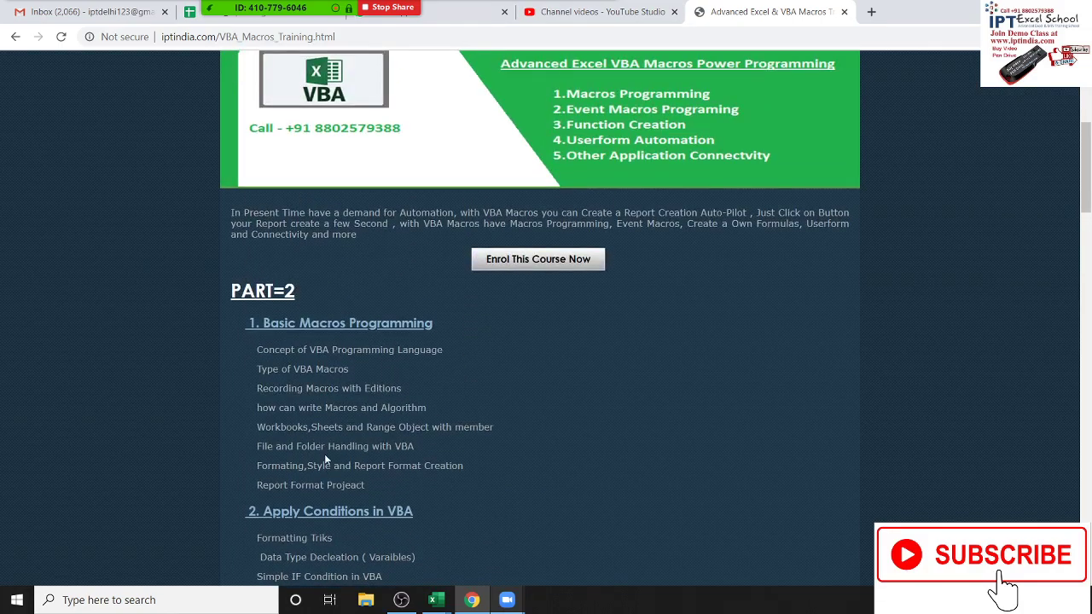
pyautogui.scroll(-2, 324, 459)
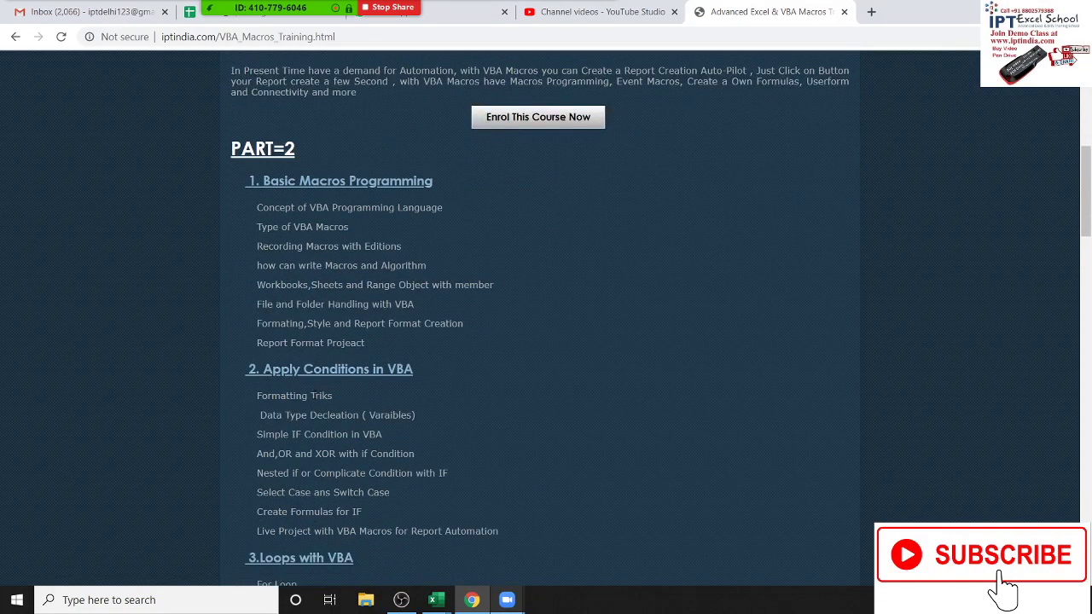
# - Minimise Chrome to the desktop and end the Zoom meeting, confirming the prompt
pyautogui.moveTo(282, 9)
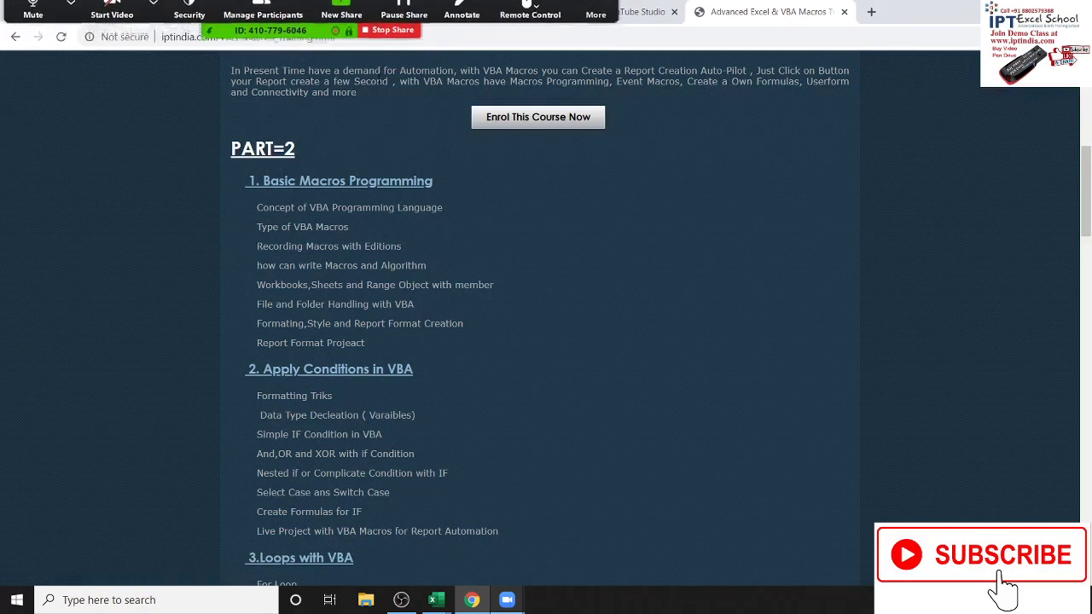
pyautogui.press('super+d')
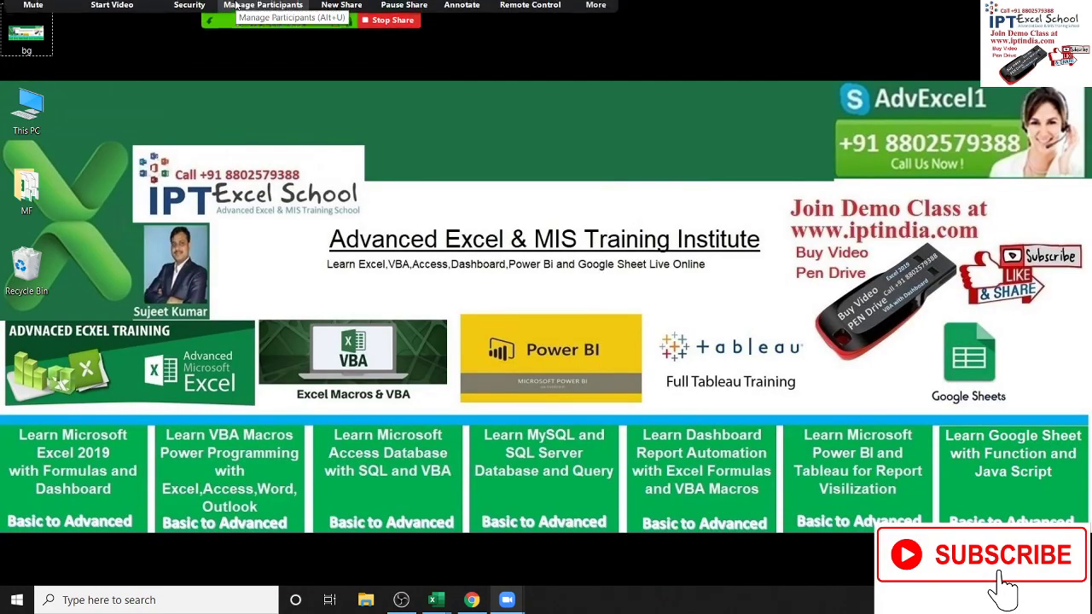
pyautogui.click(595, 14)
pyautogui.click(619, 196)
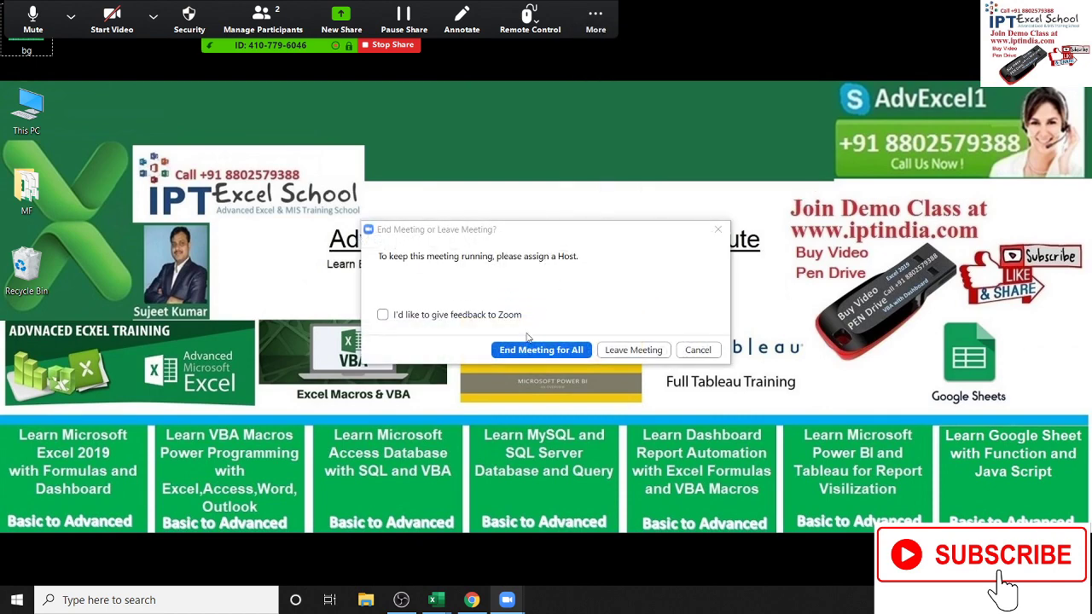
pyautogui.click(529, 348)
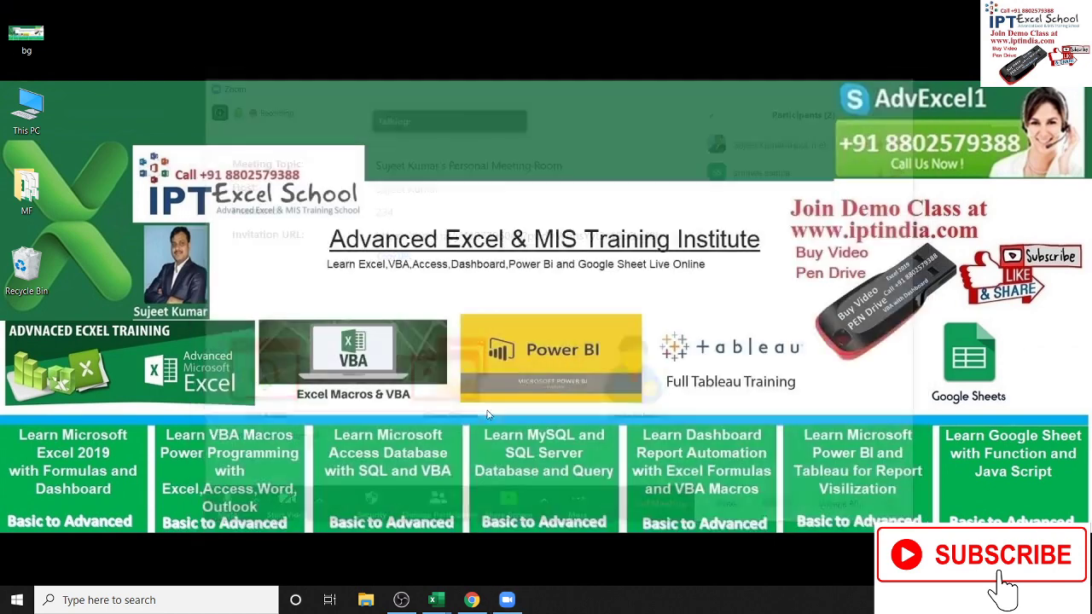